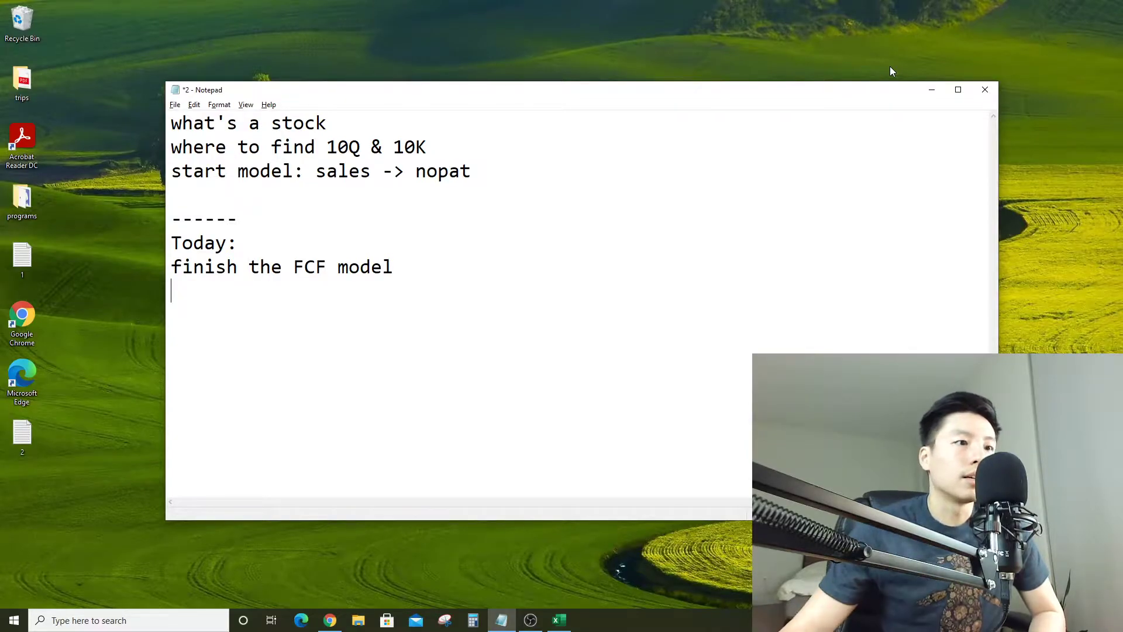
Bring the aapl Excel workbook to the front from the taskbar
left_click(565, 622)
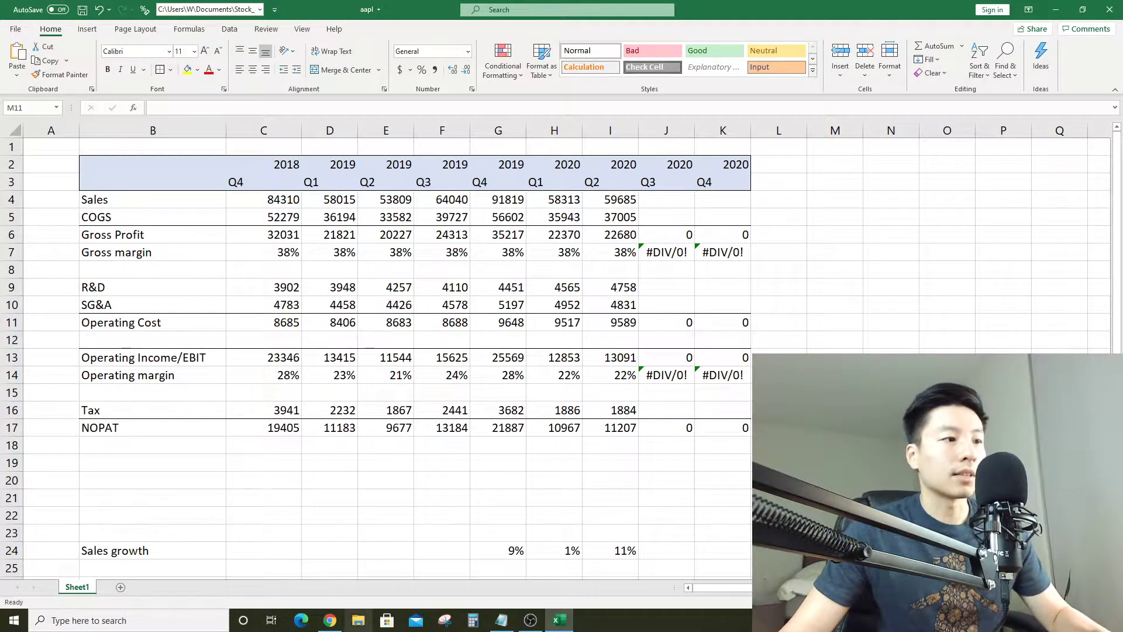
left_click(337, 622)
key("ctrl+Tab")
scroll(724, 367, "up", 1)
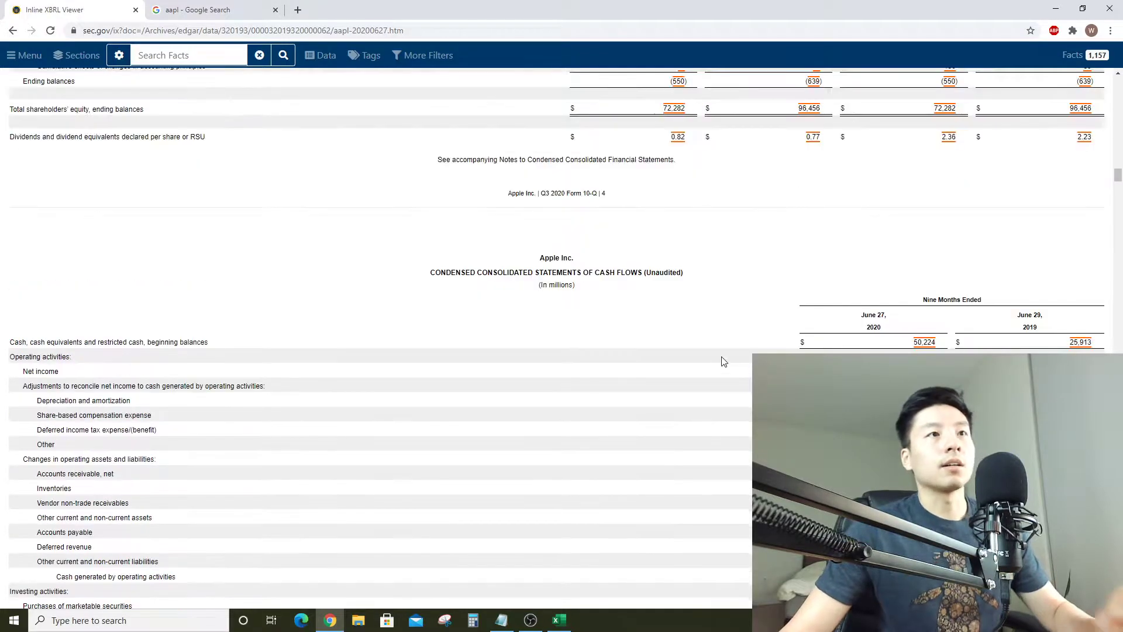
scroll(724, 362, "up", 6)
scroll(716, 363, "down", 5)
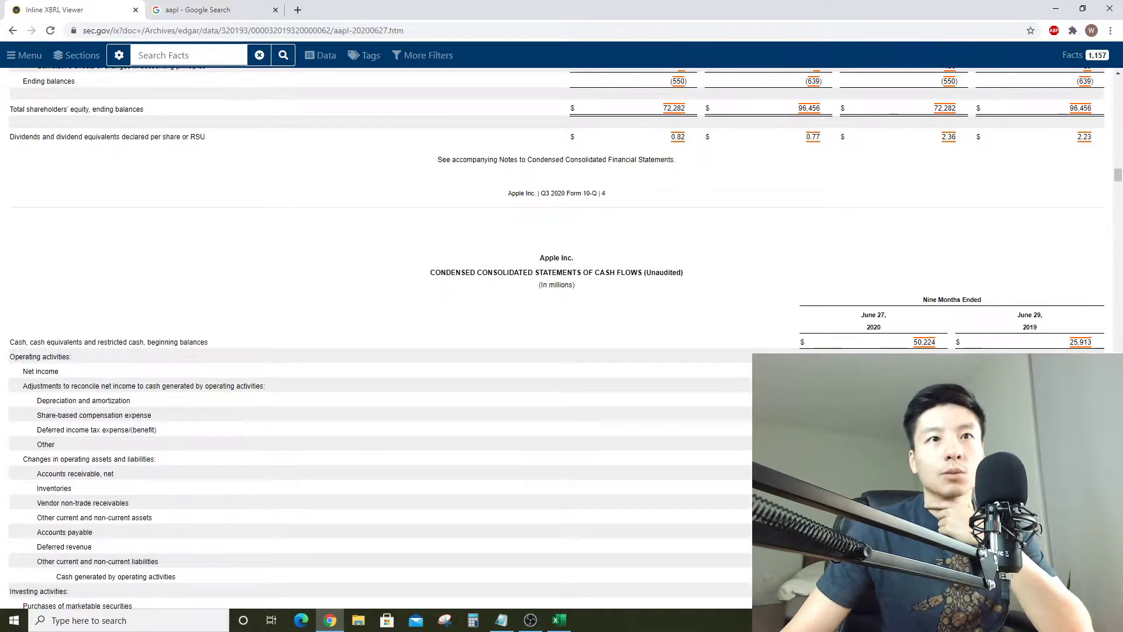
scroll(716, 364, "down", 2)
scroll(786, 328, "down", 2)
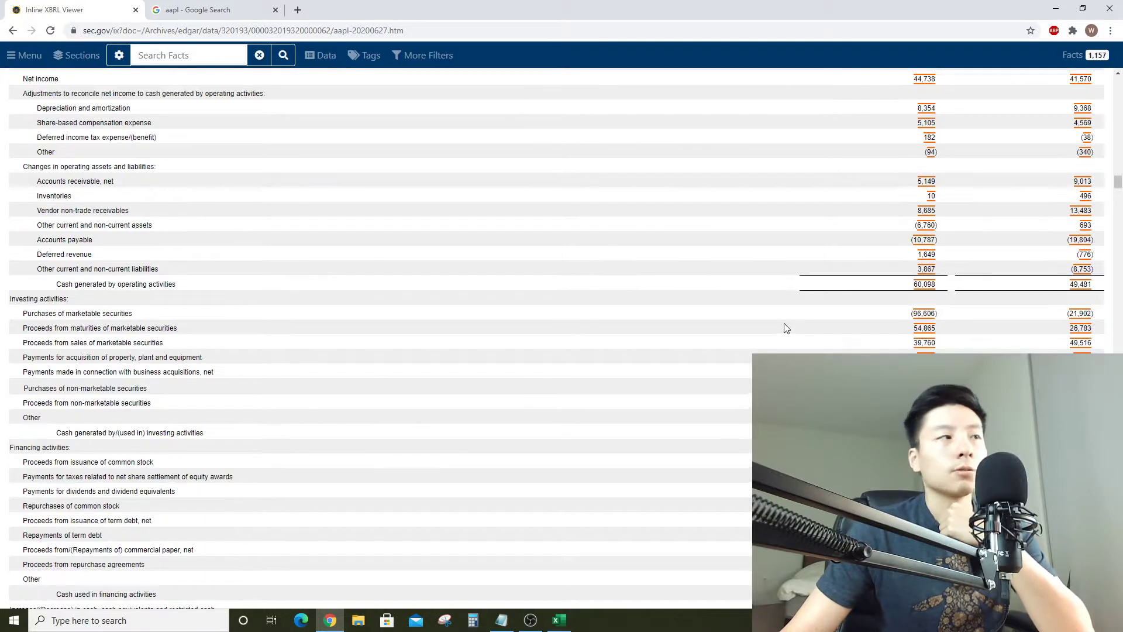
scroll(785, 328, "down", 3)
scroll(784, 328, "up", 12)
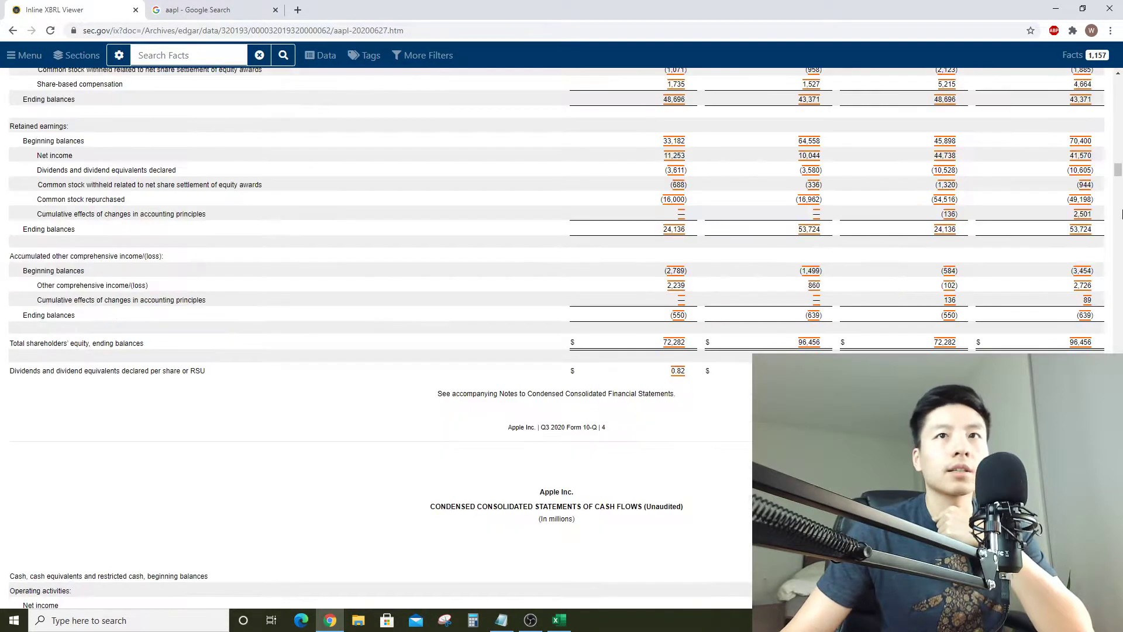
mouse_move(1117, 170)
left_mouse_down()
mouse_move(1117, 82)
mouse_move(1118, 186)
mouse_move(1118, 176)
left_mouse_up()
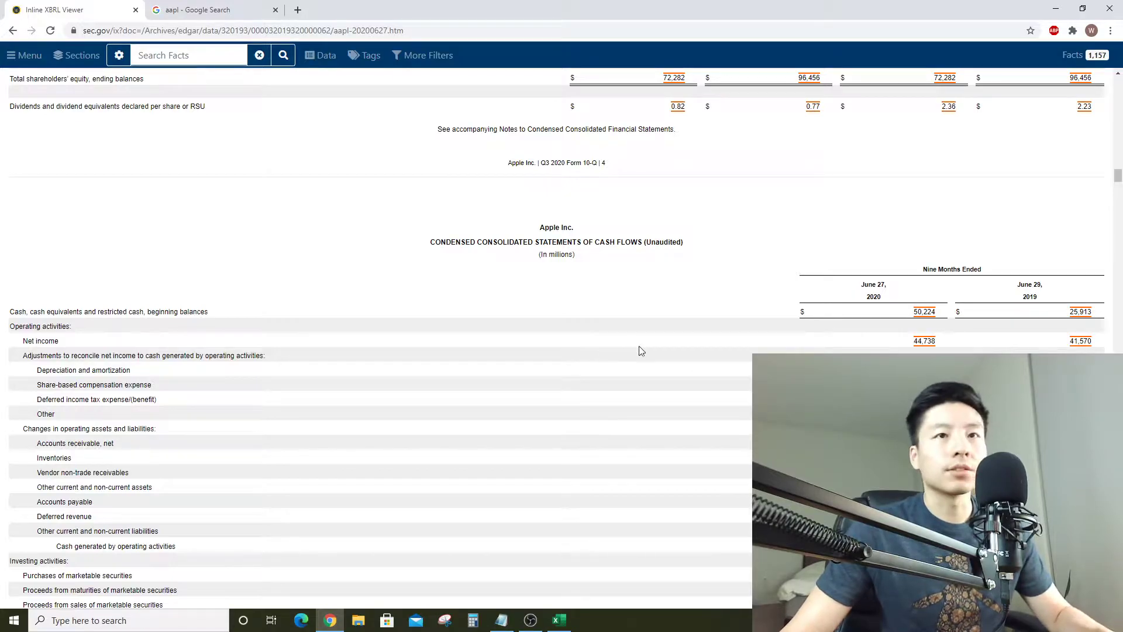
scroll(673, 362, "down", 4)
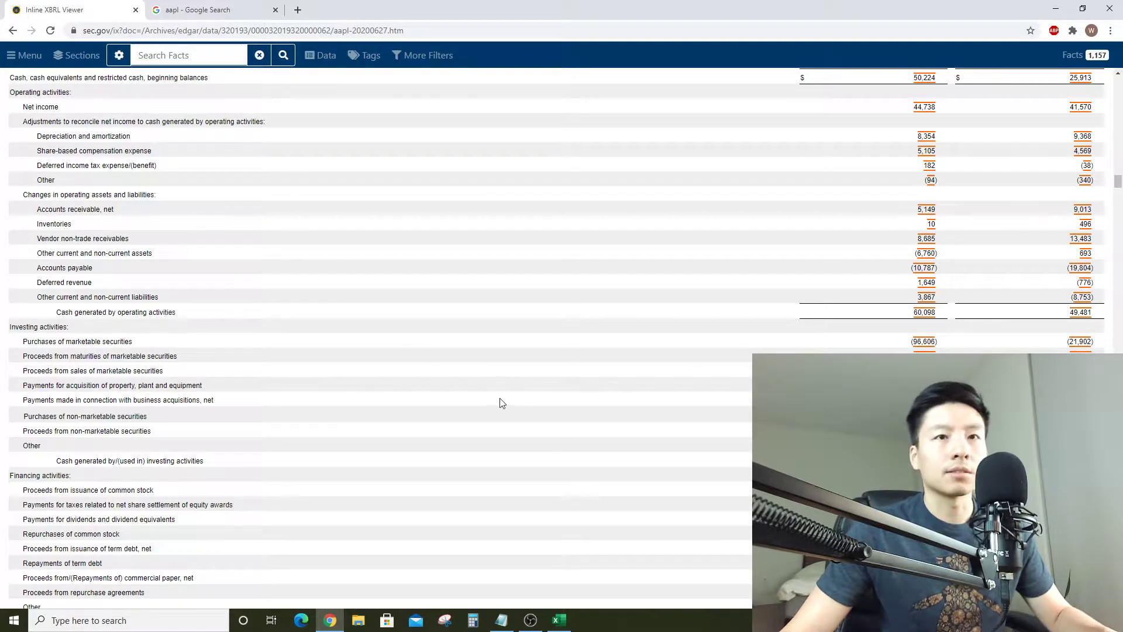
key("alt+Tab")
Enter the 'Capex' label in B19 beneath NOPAT and move toward the 2020 Q2 cell
left_click(116, 463)
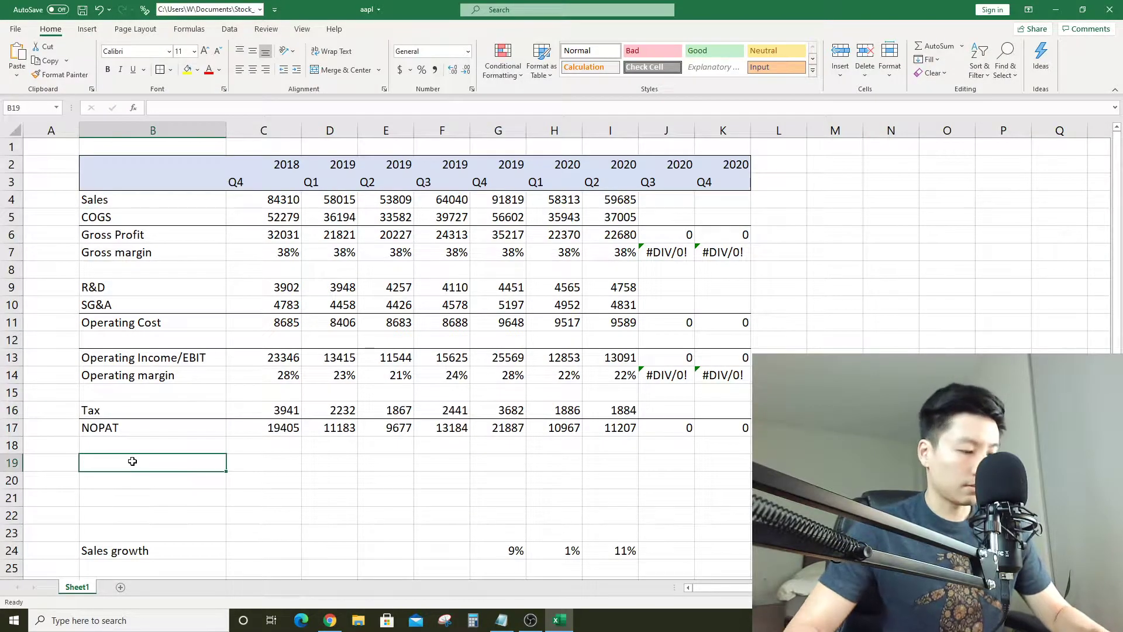
type("Capex")
key("Return")
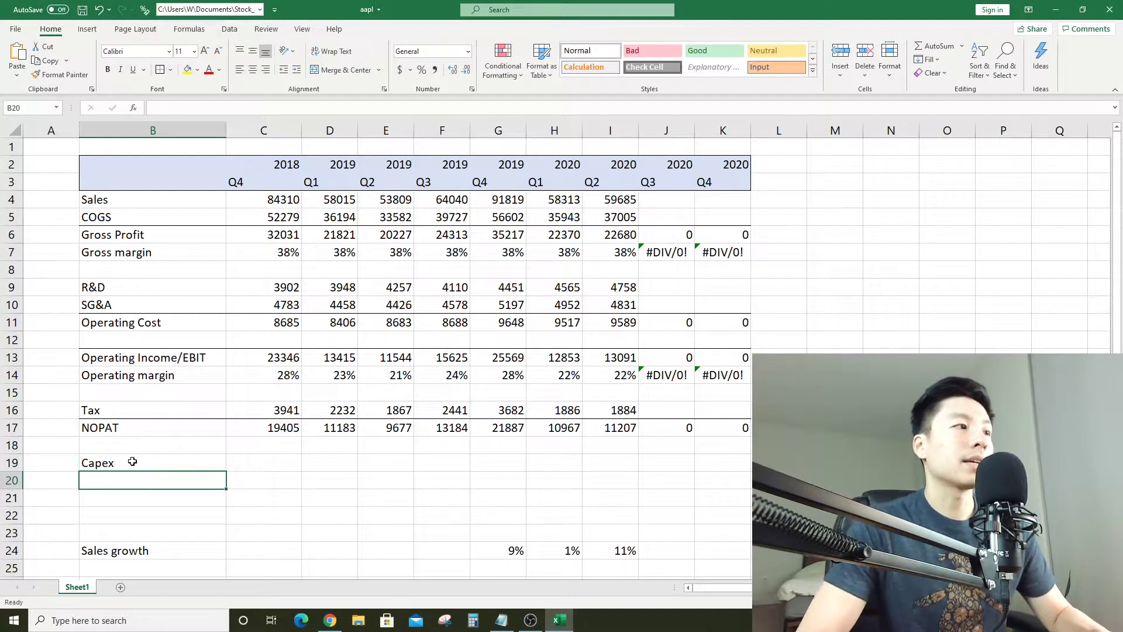
key("Up")
key("Up")
left_click(132, 462)
key("Right")
key("Right")
key("Right")
key("Right")
key("Right")
key("Right")
key("Right")
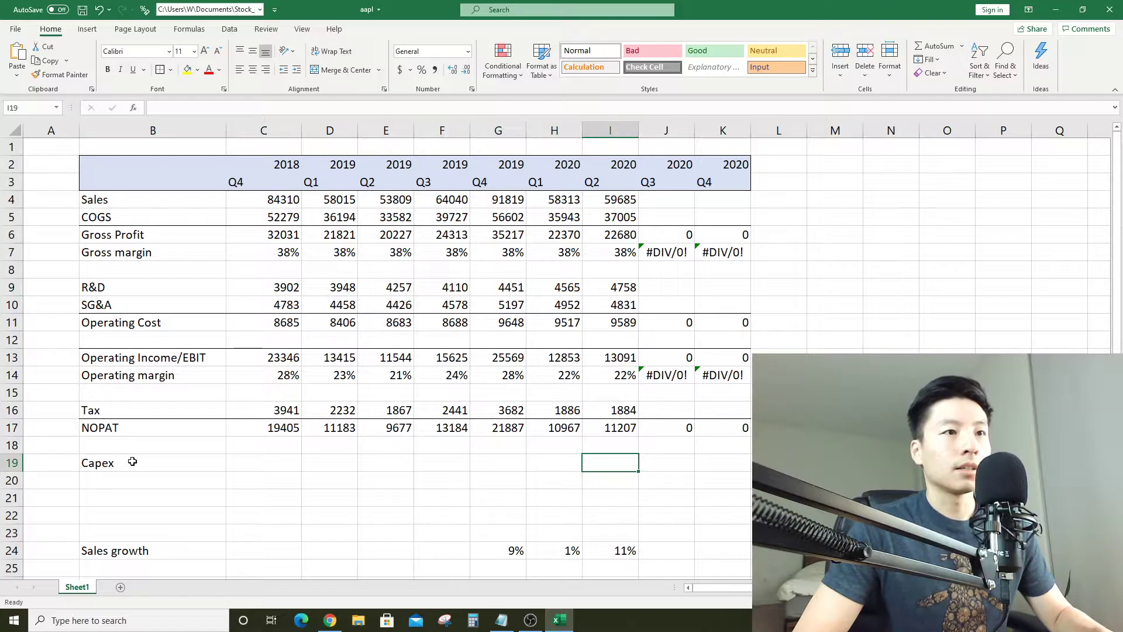
key("alt+Tab")
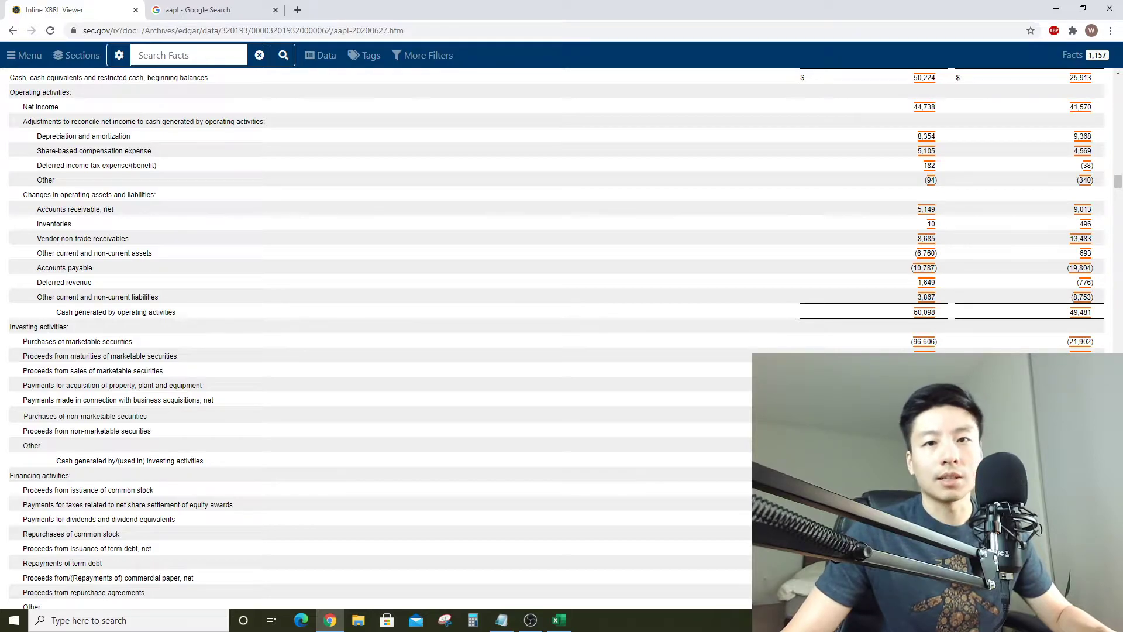
key("alt+Tab")
left_click(219, 461)
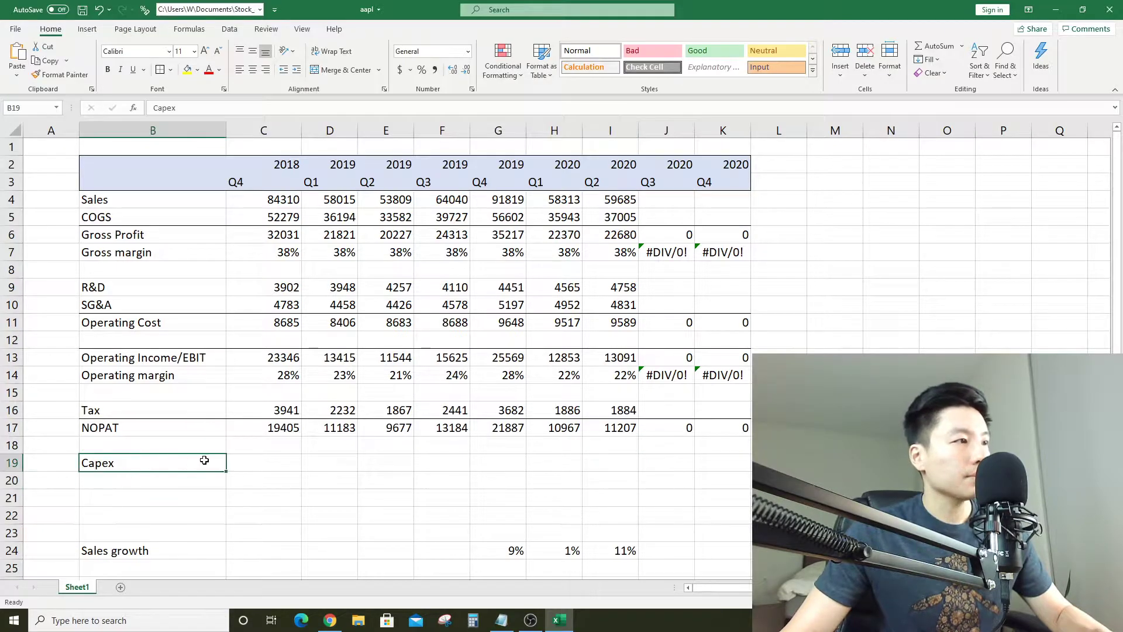
left_click(613, 462)
key("alt+Tab")
scroll(887, 344, "up", 5)
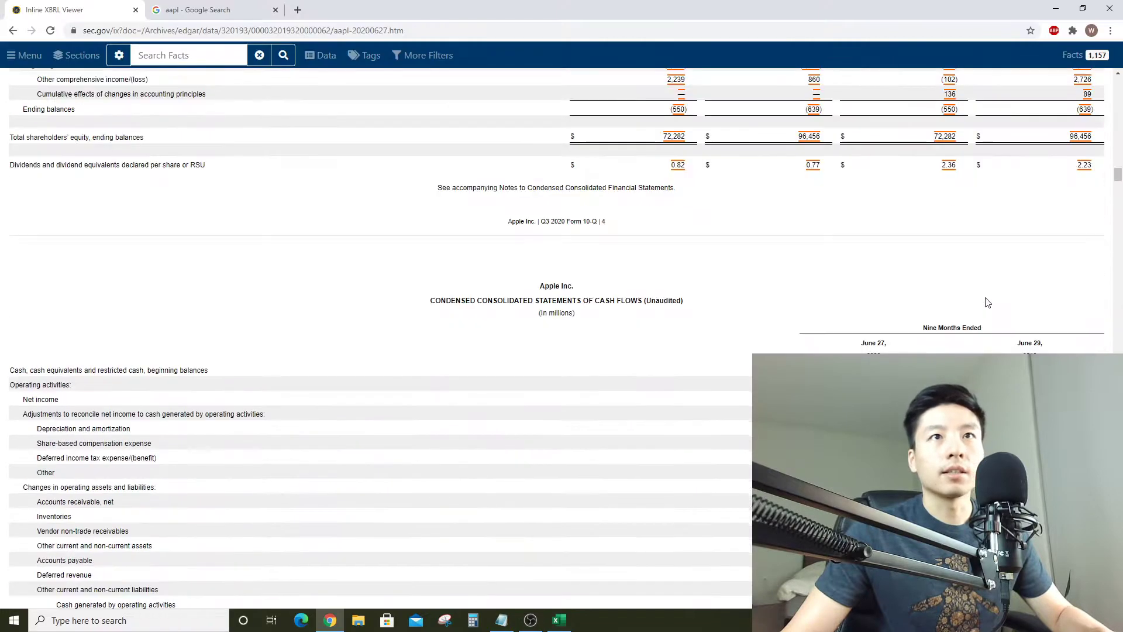
scroll(907, 350, "down", 3)
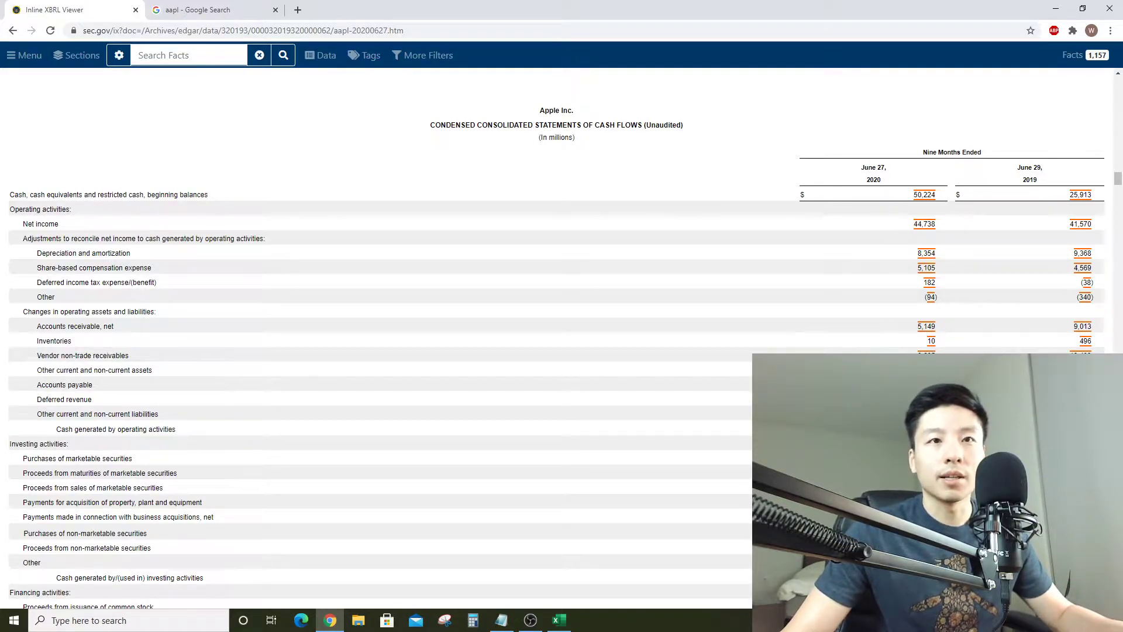
scroll(556, 339, "up", 3)
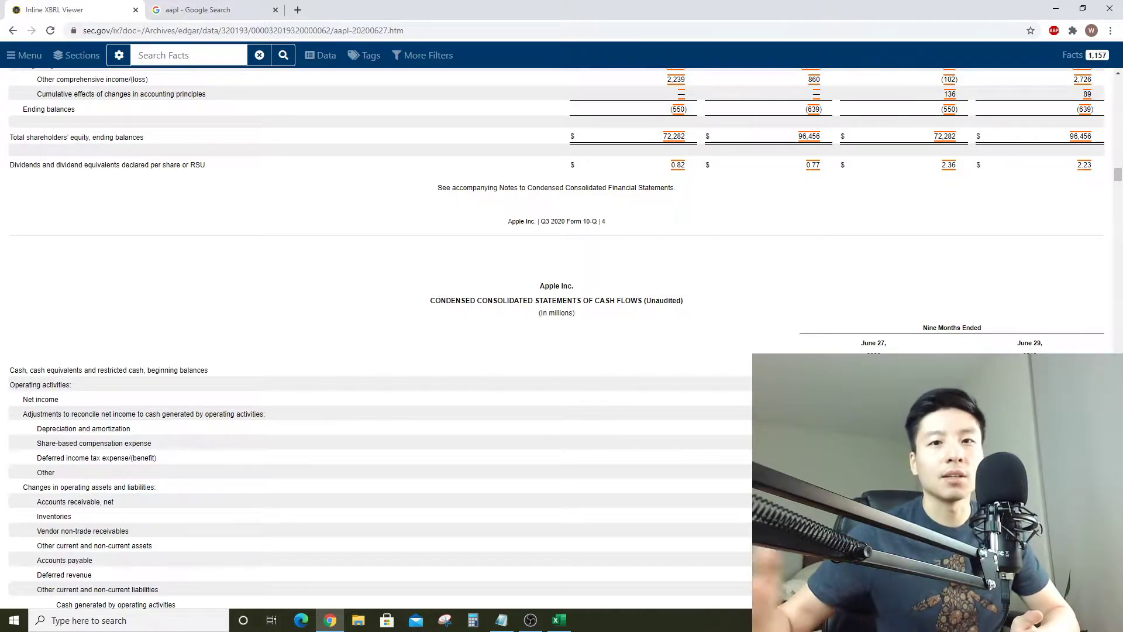
scroll(556, 293, "down", 5)
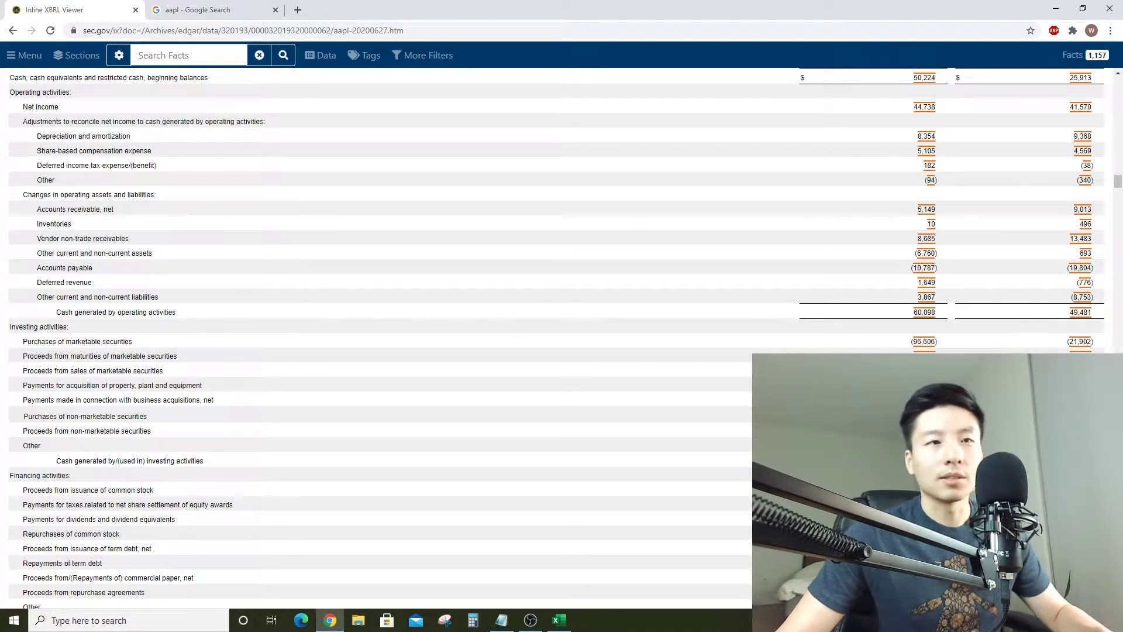
Enter =5525-SUM(G19:H19) in I19, fixing the circular range so 2020 Q2 Capex shows 5525
key("alt+Tab")
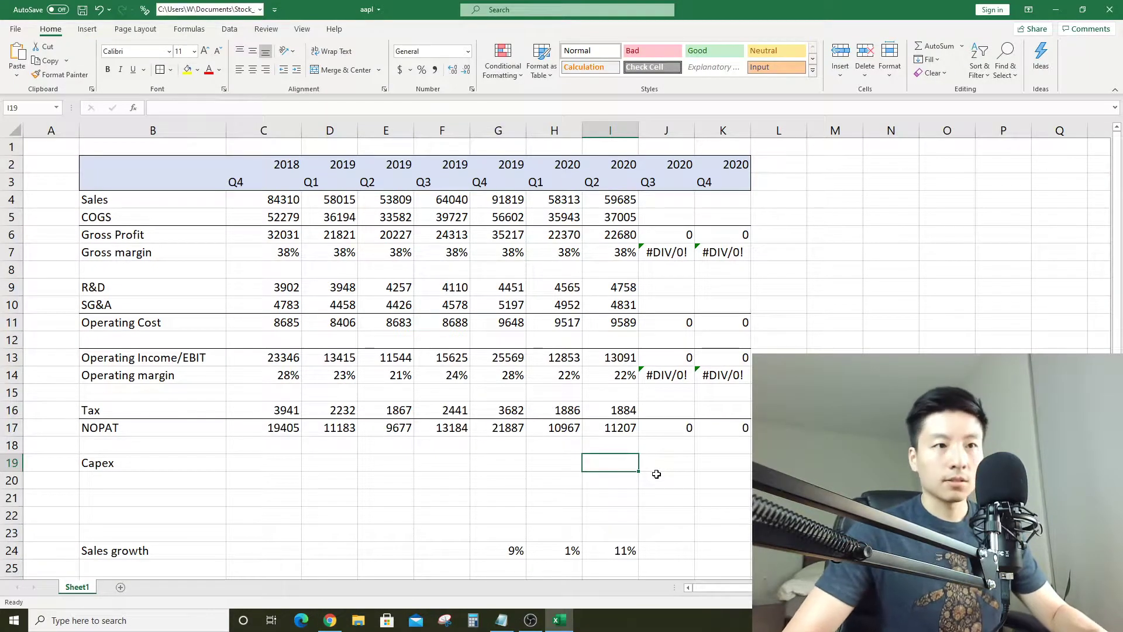
key("alt+Tab")
key("alt+Tab")
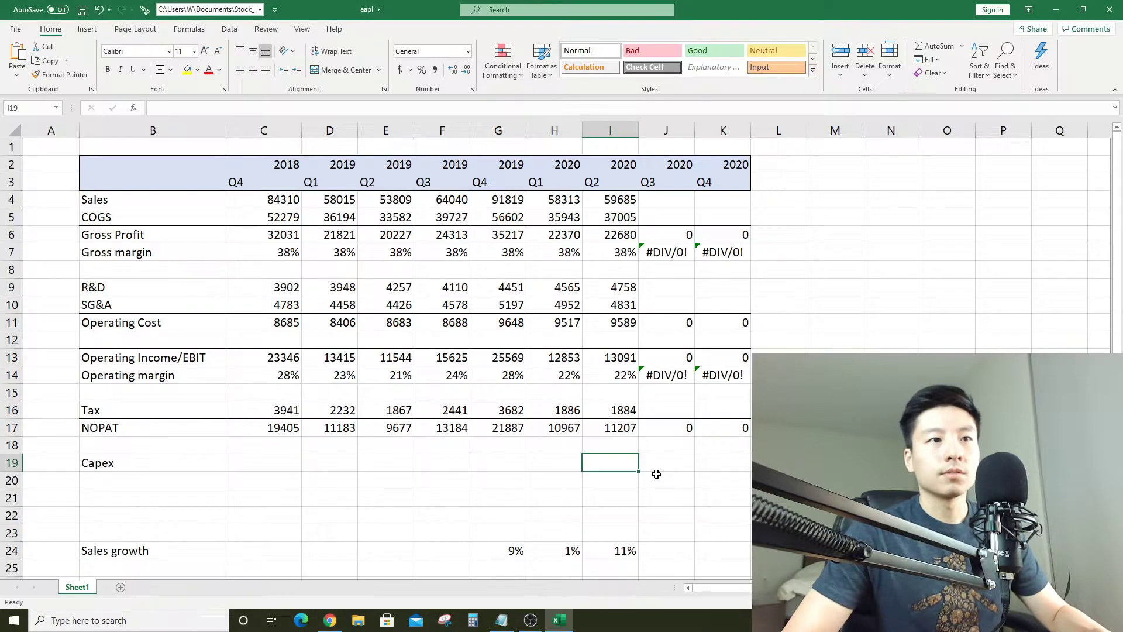
type("+")
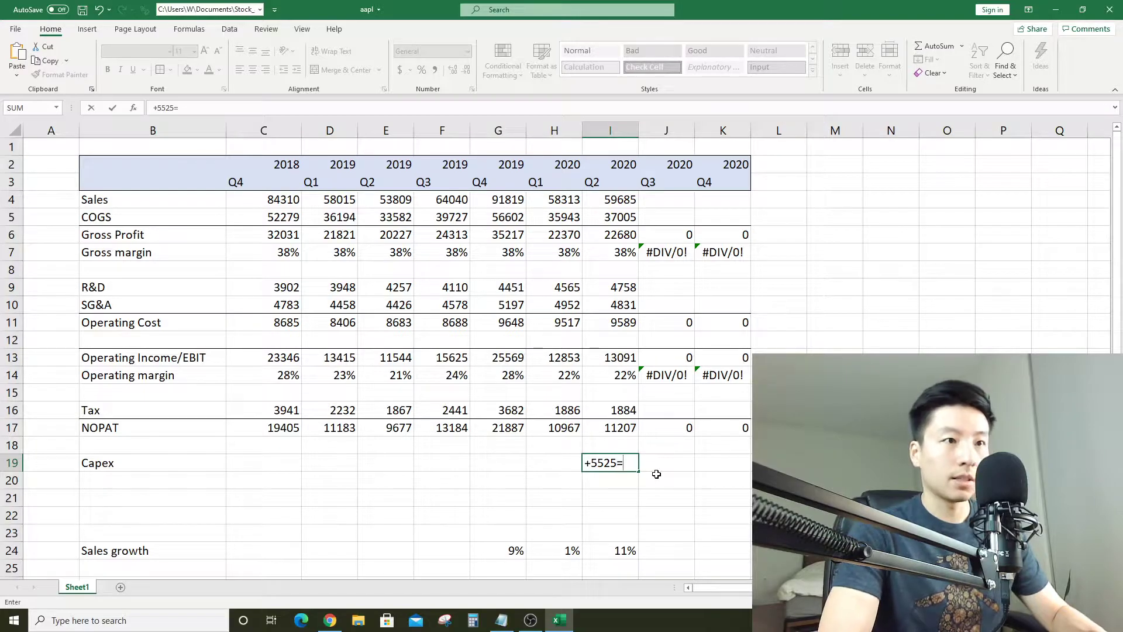
type("5525-SUM(")
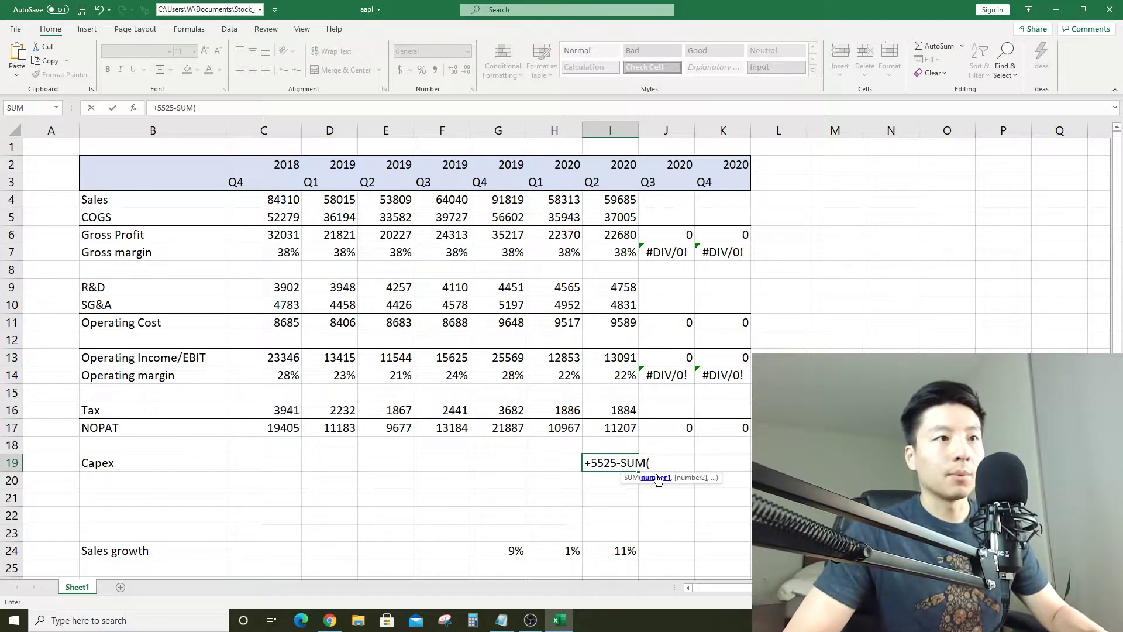
key("shift+Left")
key("shift+Left")
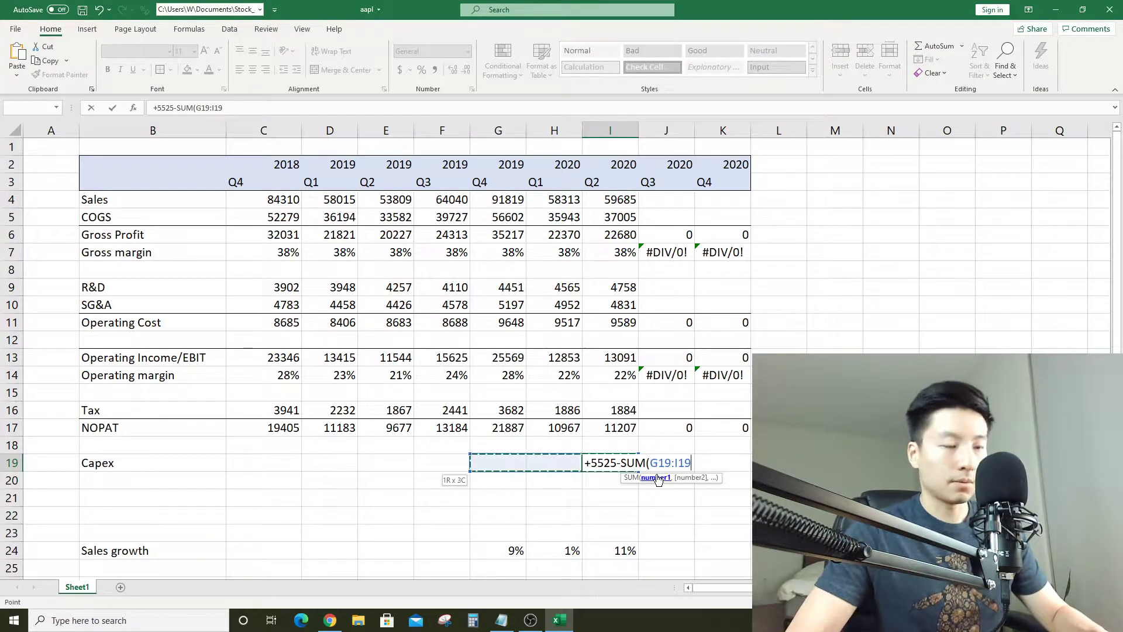
key("Return")
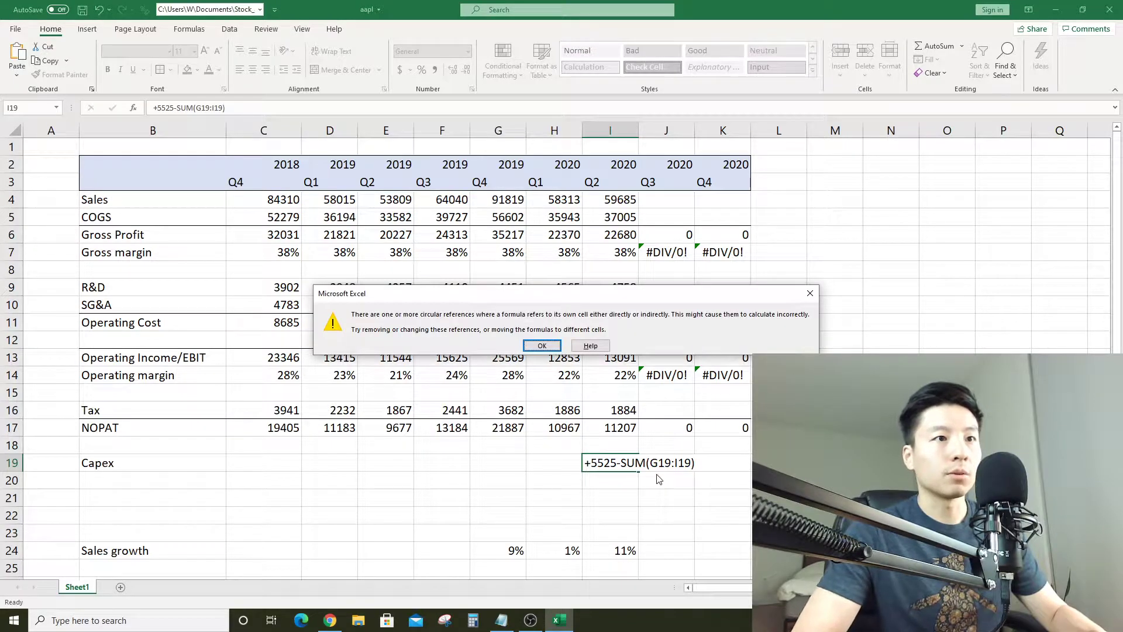
key("Return")
key("Up")
key("F2")
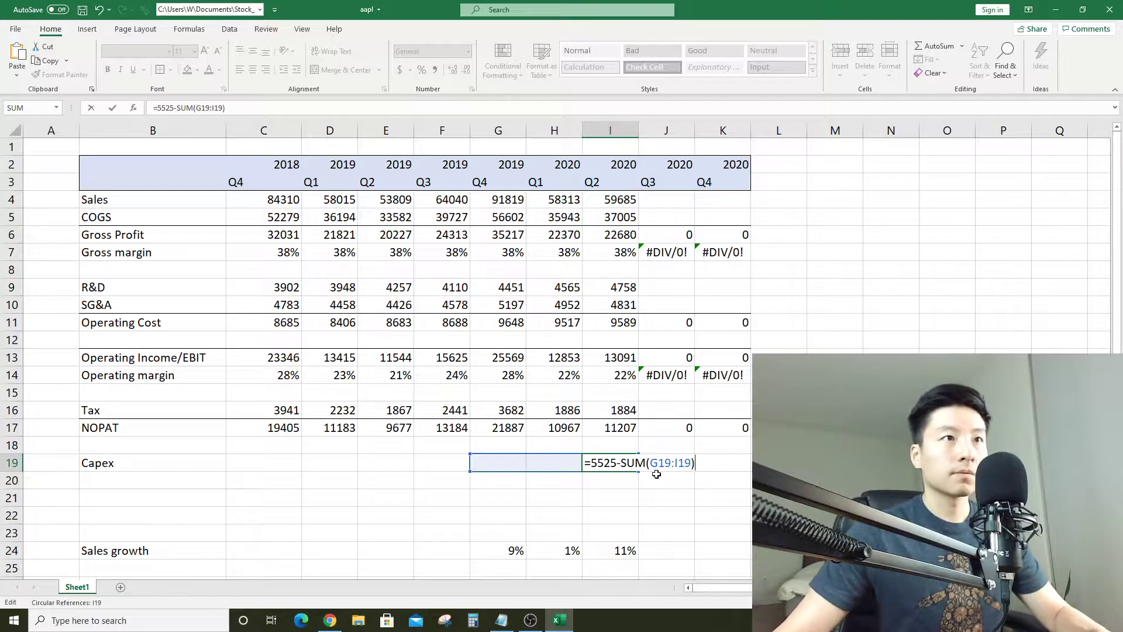
left_click(216, 108)
key("BackSpace")
type("H")
key("Return")
Enter =7718-SUM(C19:D19) in E19 so 2019 Q2 Capex shows 7718
key("Up")
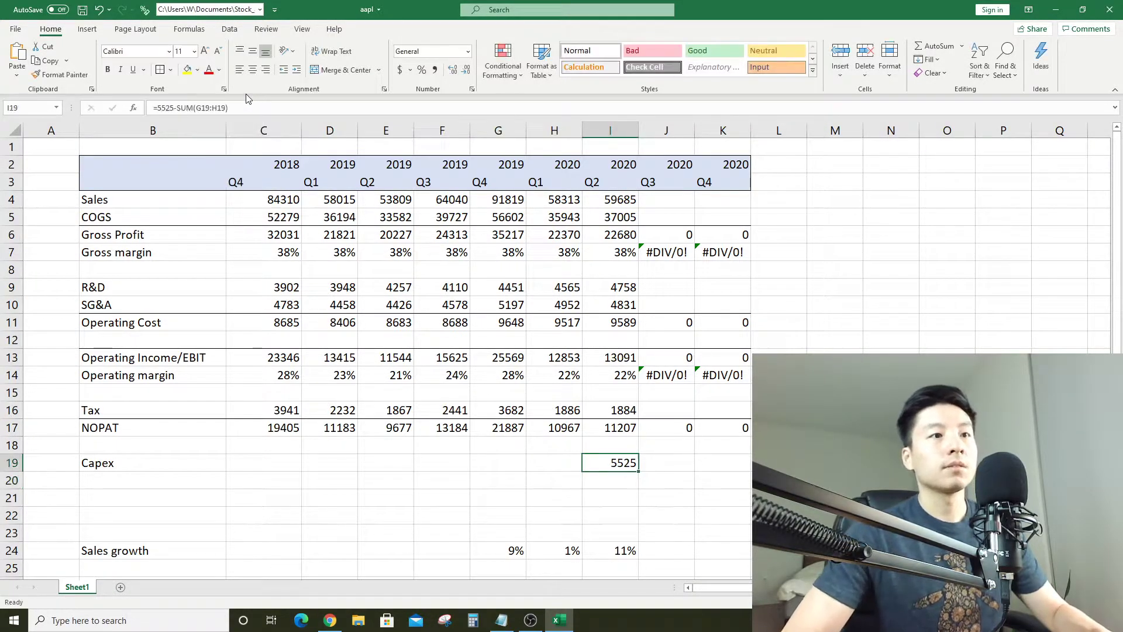
key("Return")
key("Up")
key("Left")
key("Right")
key("Return")
key("Up")
key("Left")
key("Left")
key("Left")
key("Left")
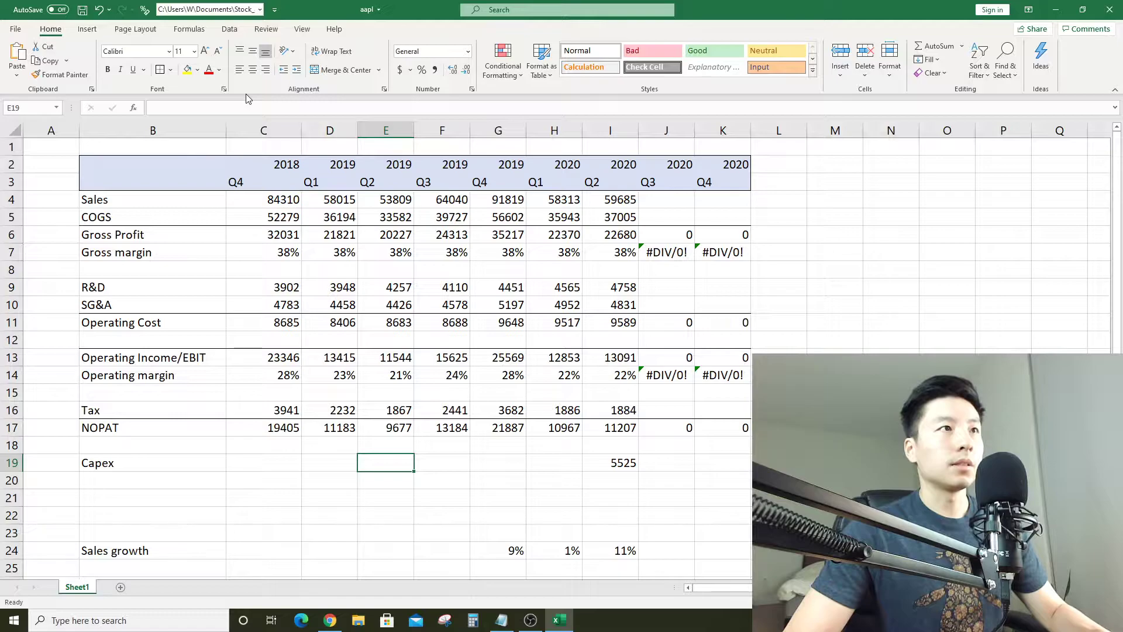
key("alt+Tab")
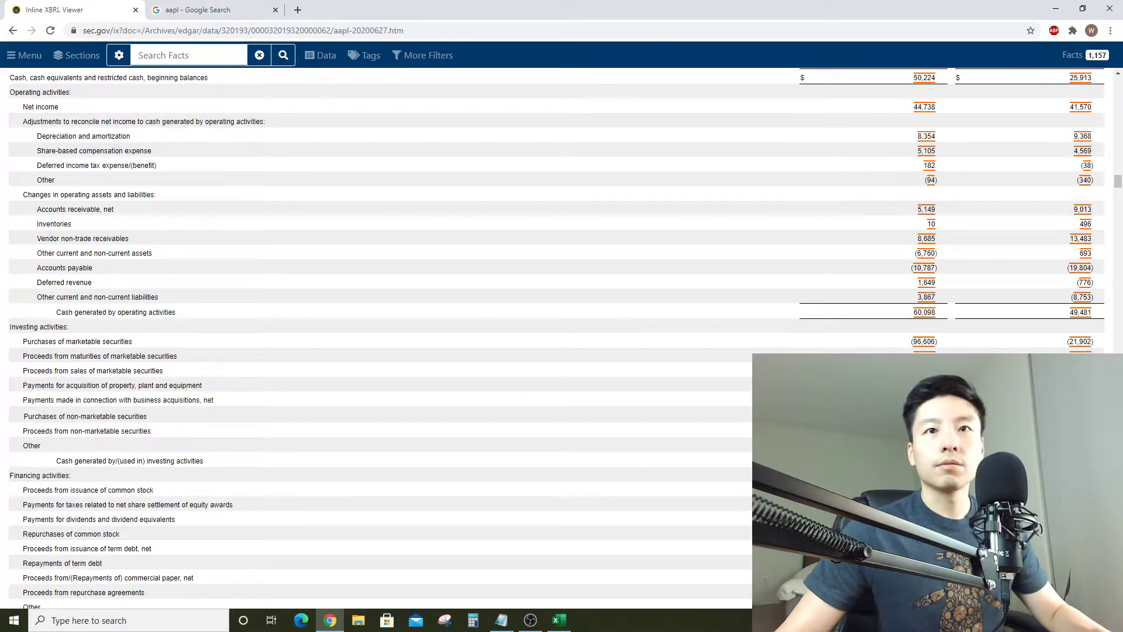
key("alt+Tab")
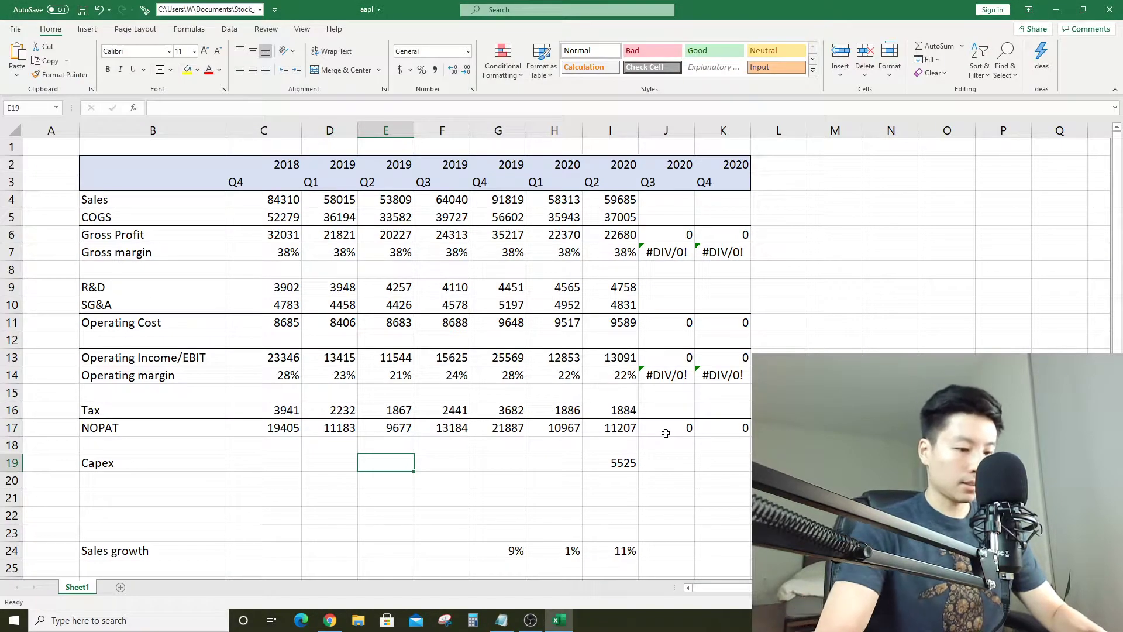
type("+7718-sum")
key("Tab")
key("Left")
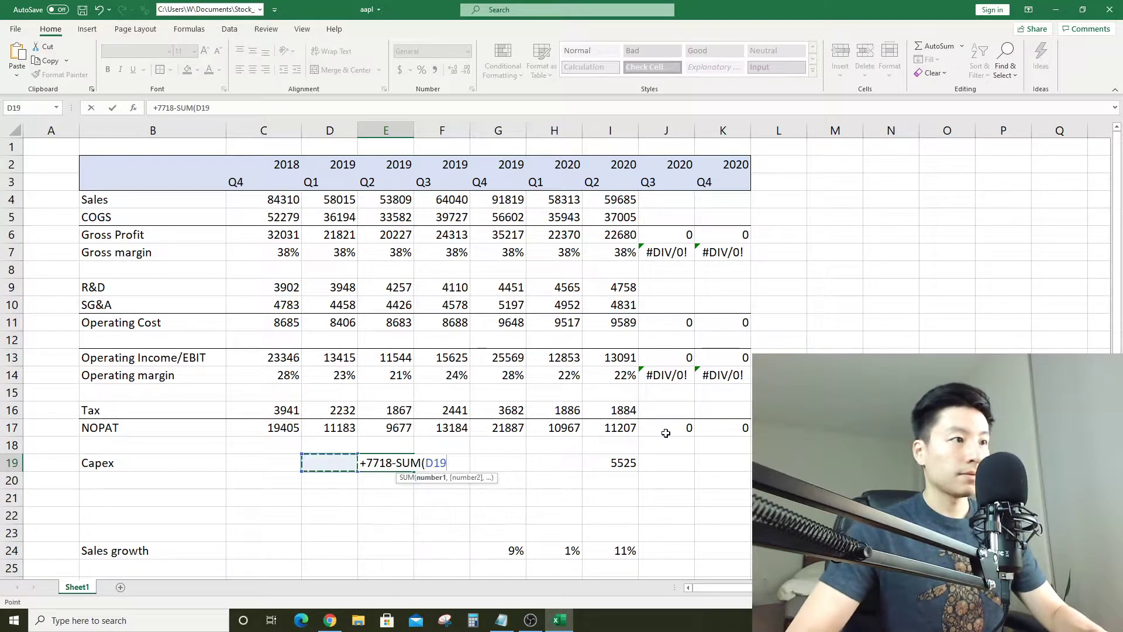
key("shift+Left")
key("Return")
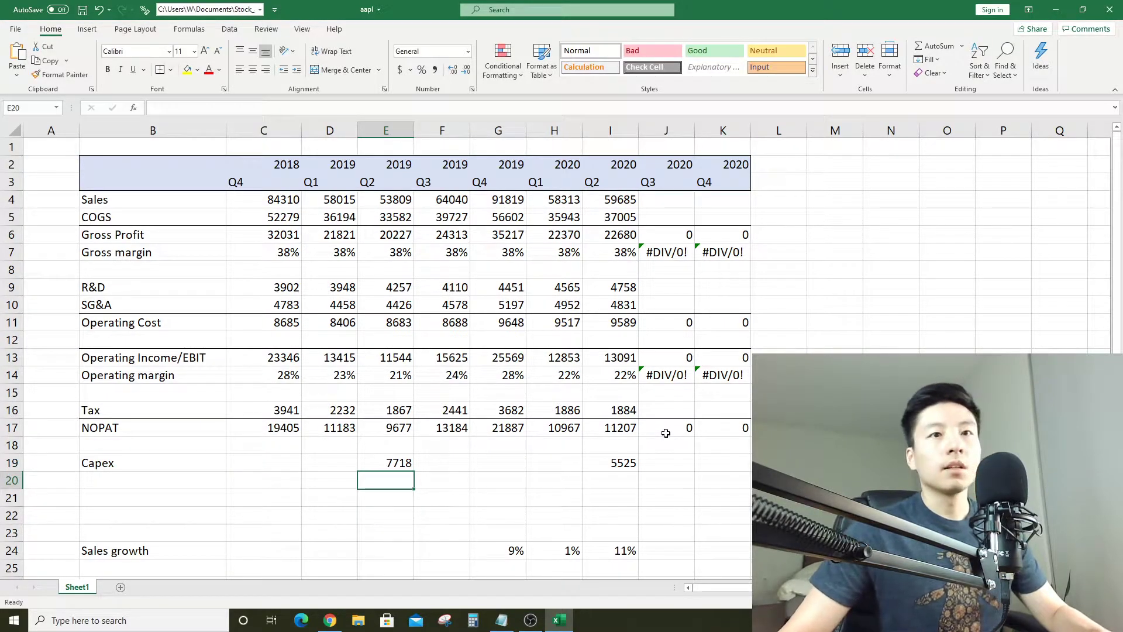
key("alt+Tab")
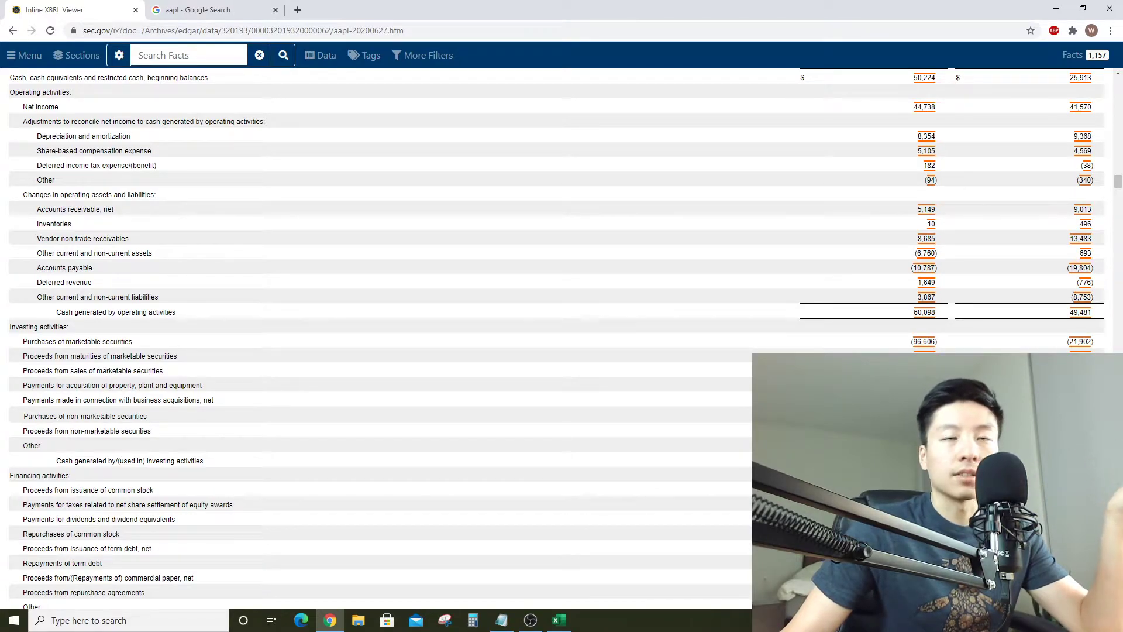
Scroll the 10-Q to the nine-month cash flow statement showing depreciation of 8,354 and 9,368
scroll(556, 234, "up", 2)
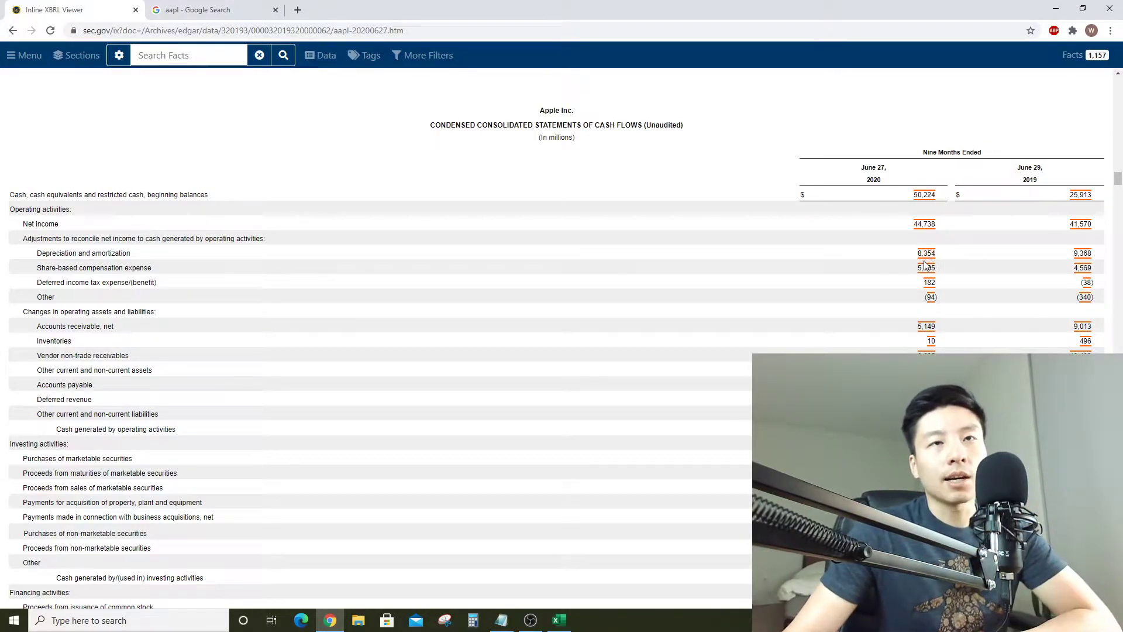
scroll(912, 271, "up", 10)
left_click_drag(1118, 167, 1118, 122)
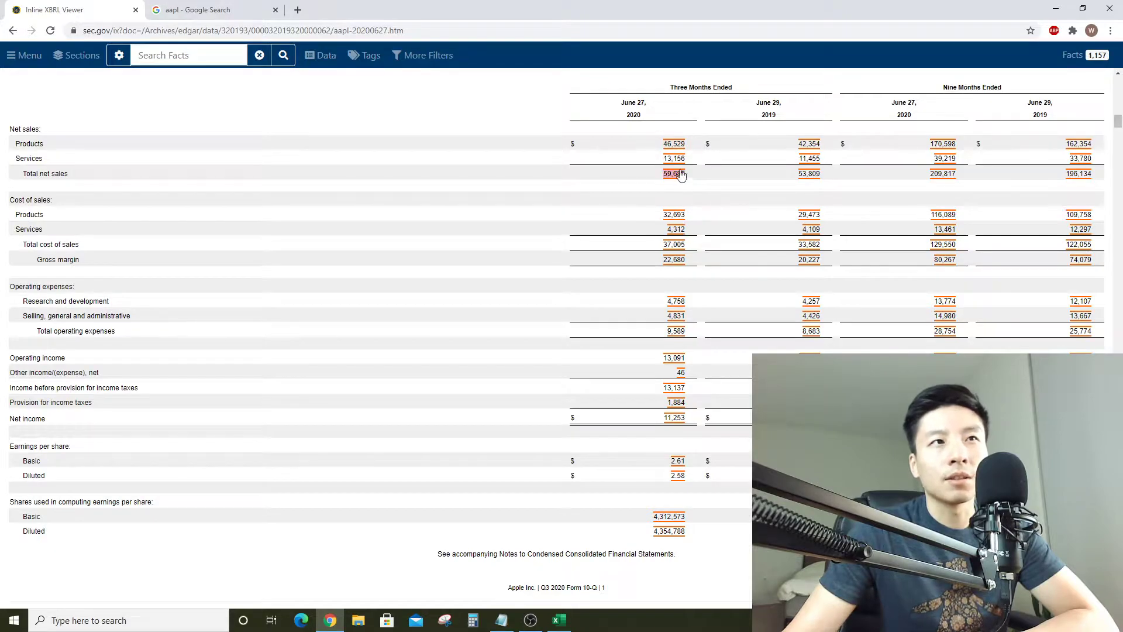
scroll(788, 297, "down", 7)
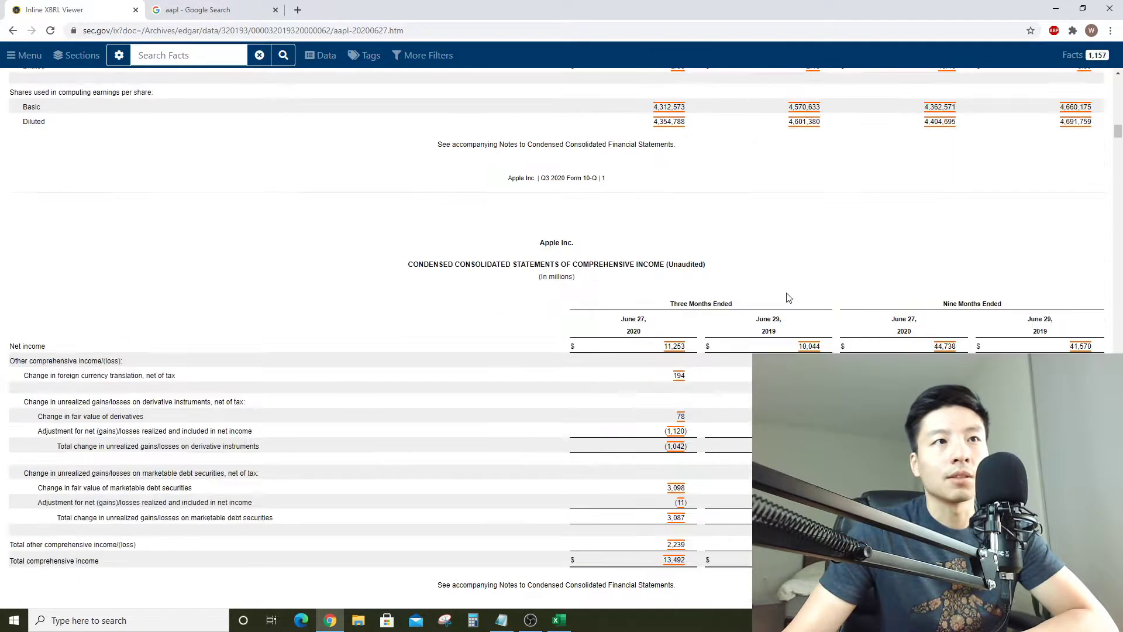
scroll(788, 297, "down", 10)
scroll(878, 283, "down", 7)
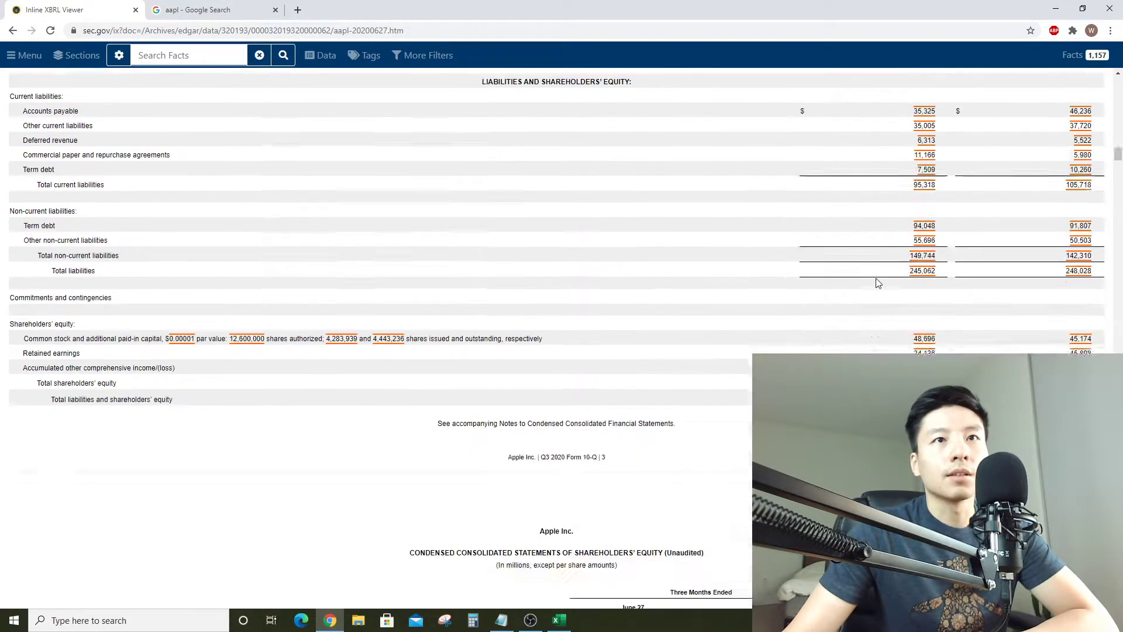
scroll(878, 283, "down", 17)
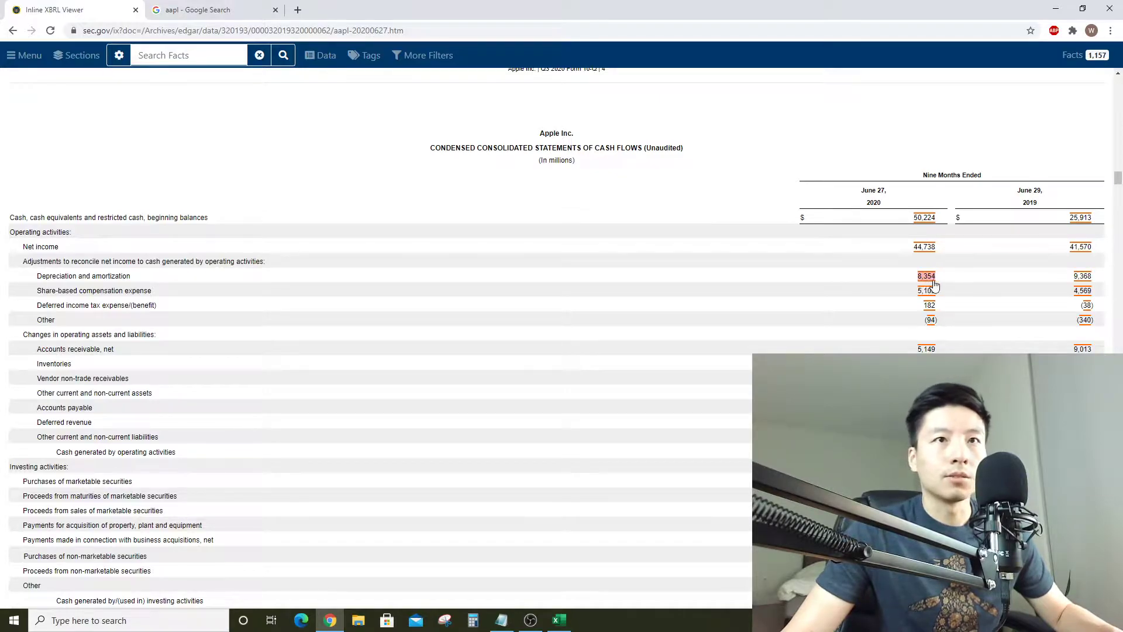
Check the Q2 2020 COGS, R&D and SG&A figures in the aapl workbook
key("alt+Tab")
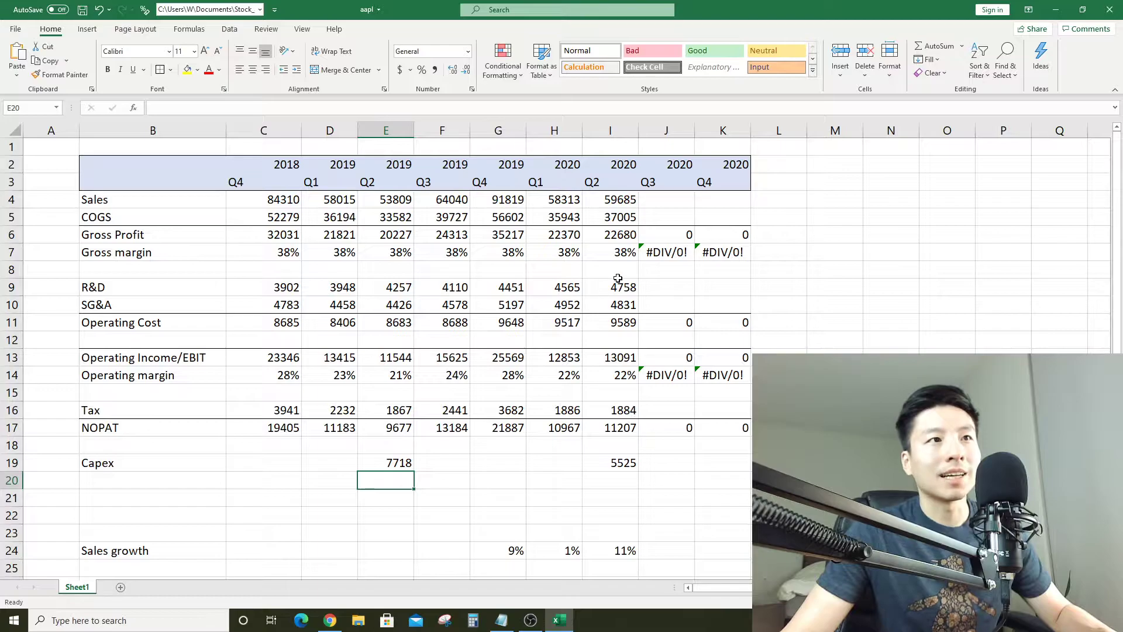
left_click(619, 289)
left_click_drag(620, 305, 635, 286)
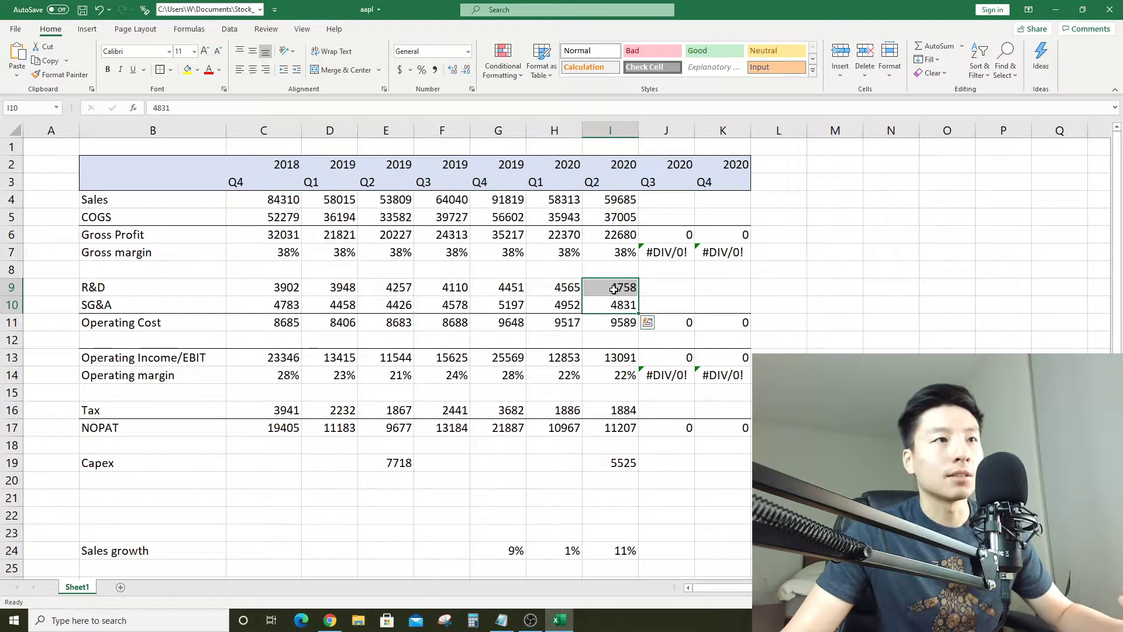
left_click(628, 219)
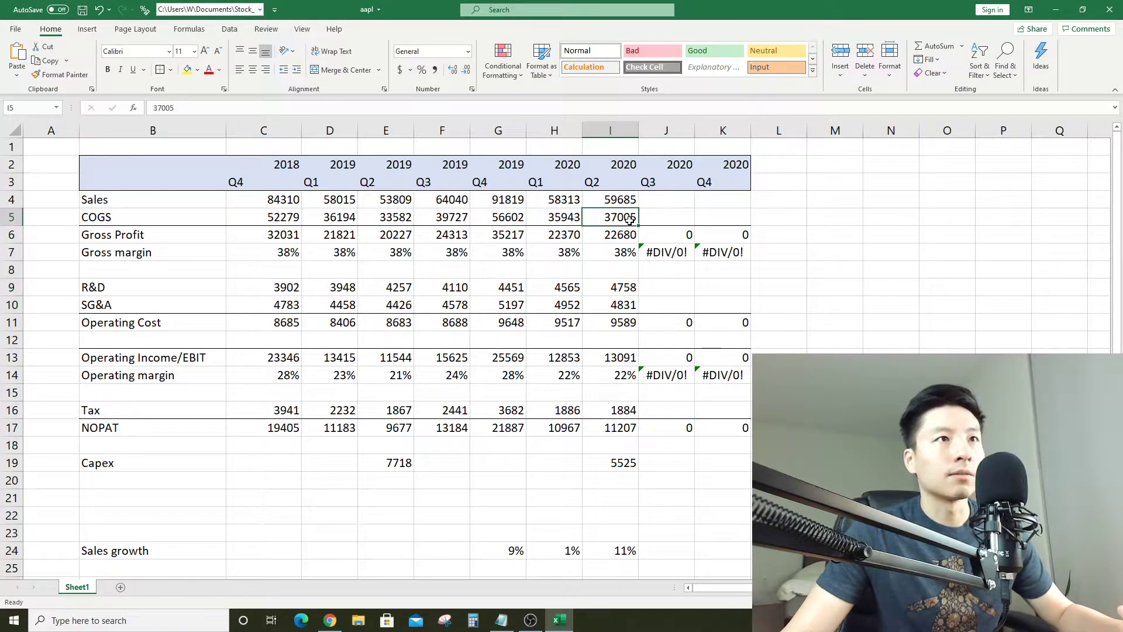
left_click_drag(624, 292, 629, 305)
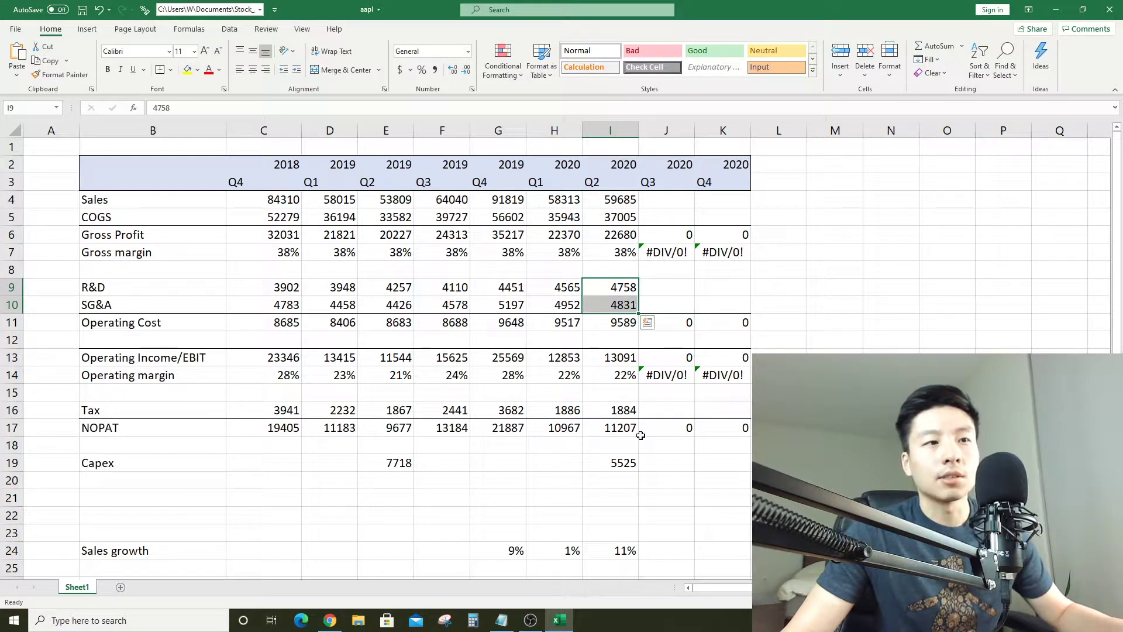
Add the 'Depreciation' label in B20 beneath Capex
left_click(618, 483)
left_click(169, 485)
type("De[rec")
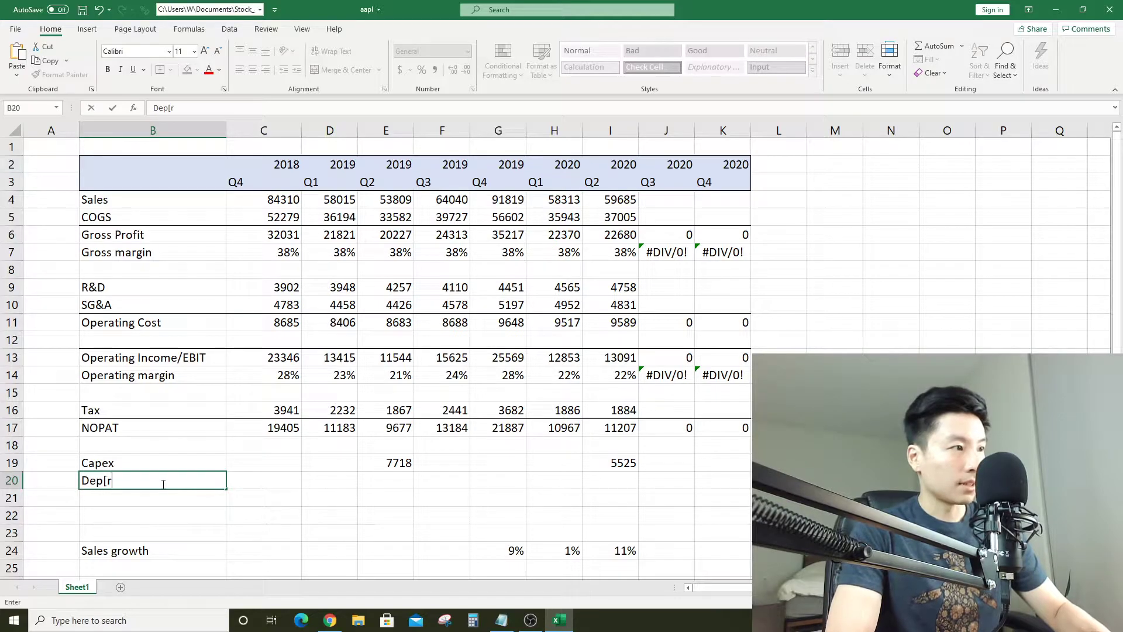
type("eciation")
key("Return")
key("Up")
key("Right")
key("Right")
key("Right")
key("Right")
key("Right")
key("Right")
key("Right")
key("alt+Tab")
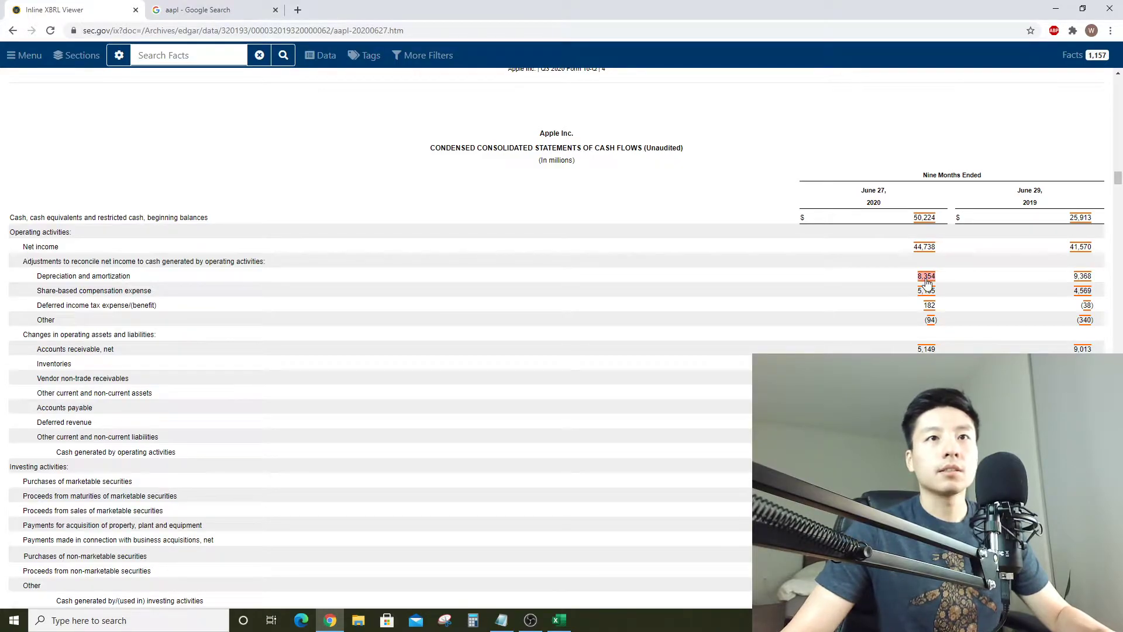
key("alt+Tab")
Enter =+8354-SUM(G20:H20) in I20 for 2020 Q2 depreciation
type("9+")
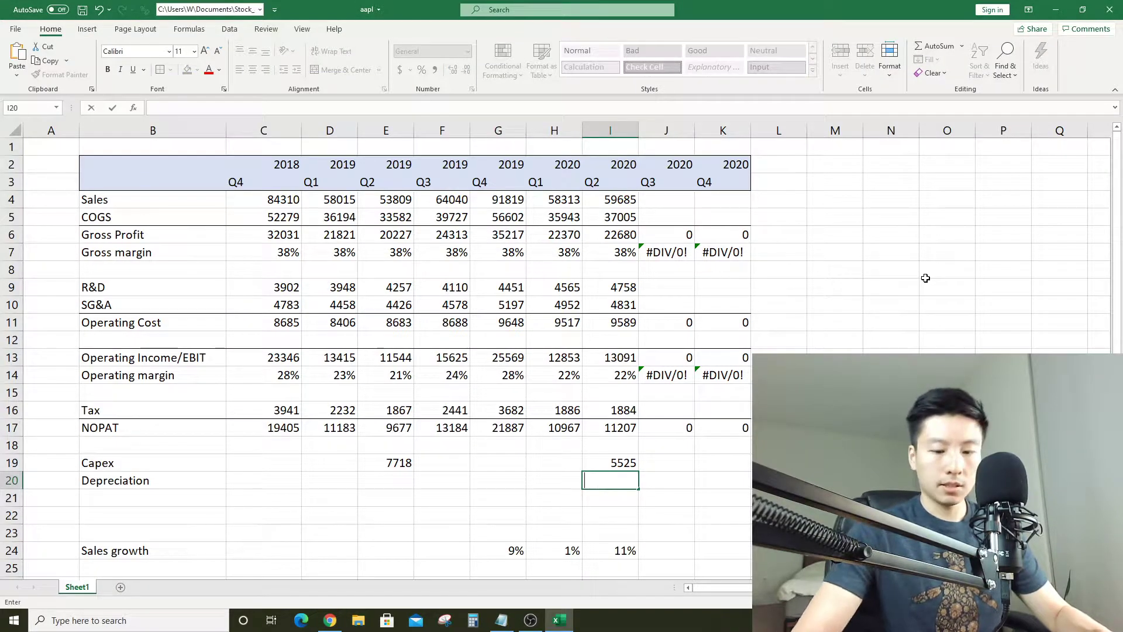
type("354-sum")
key("Tab")
key("Left")
key("shift+Left")
key("Return")
key("Up")
key("Left")
key("Left")
key("Left")
key("Left")
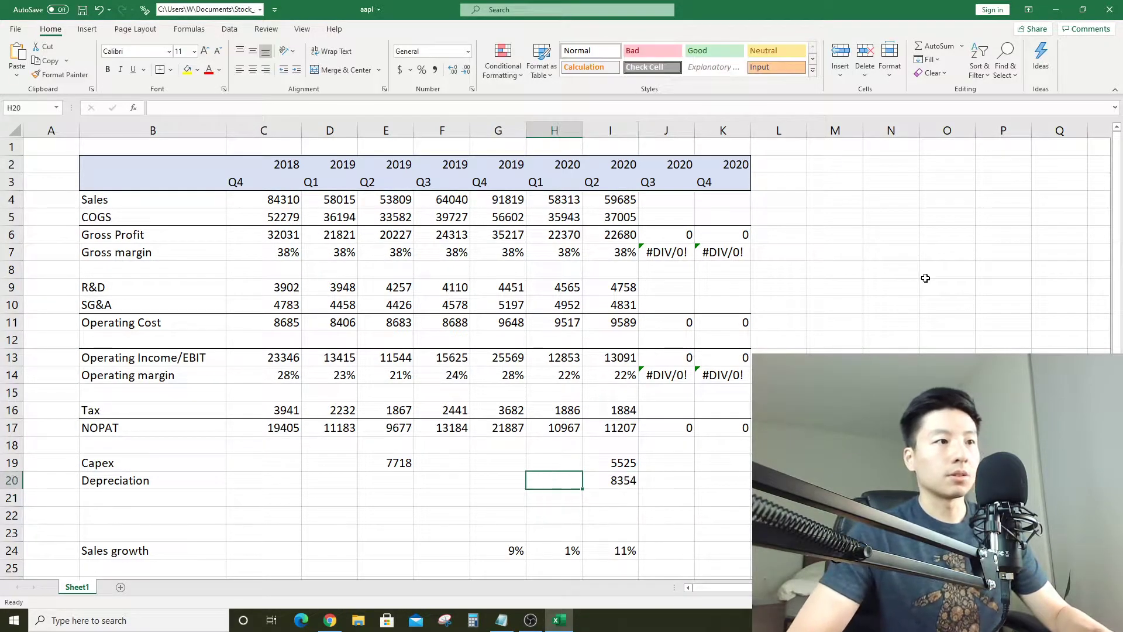
Enter =+9368-SUM(C20:D20) in E20 for 2019 Q2 depreciation
key("alt+Tab")
key("alt+Tab")
type("+96")
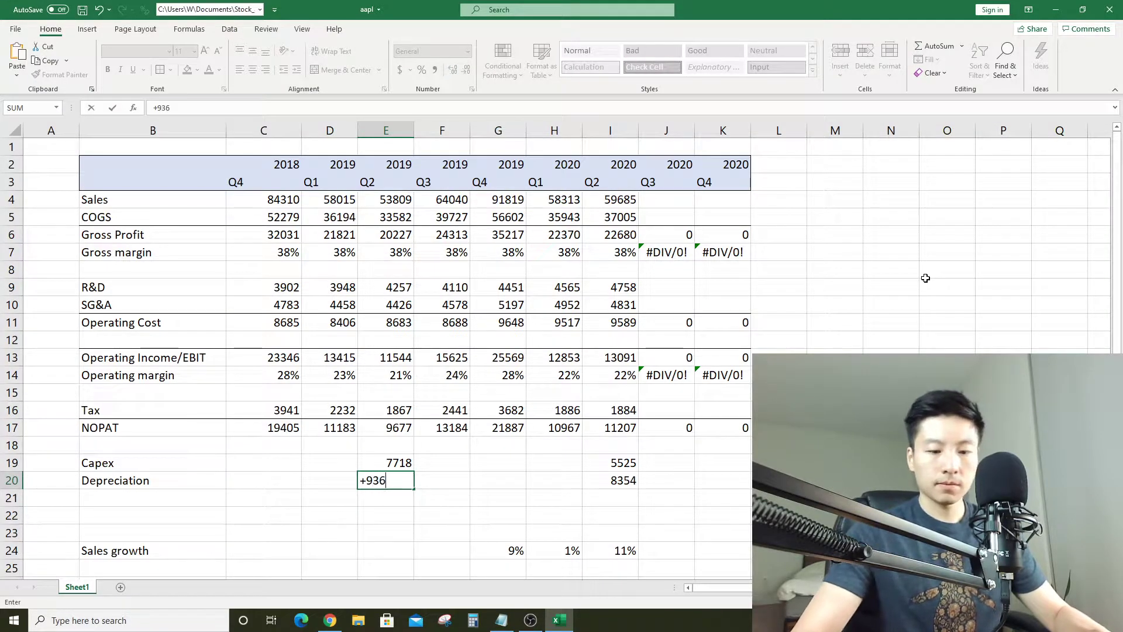
type("8-sum")
key("Tab")
key("Left")
key("shift+Left")
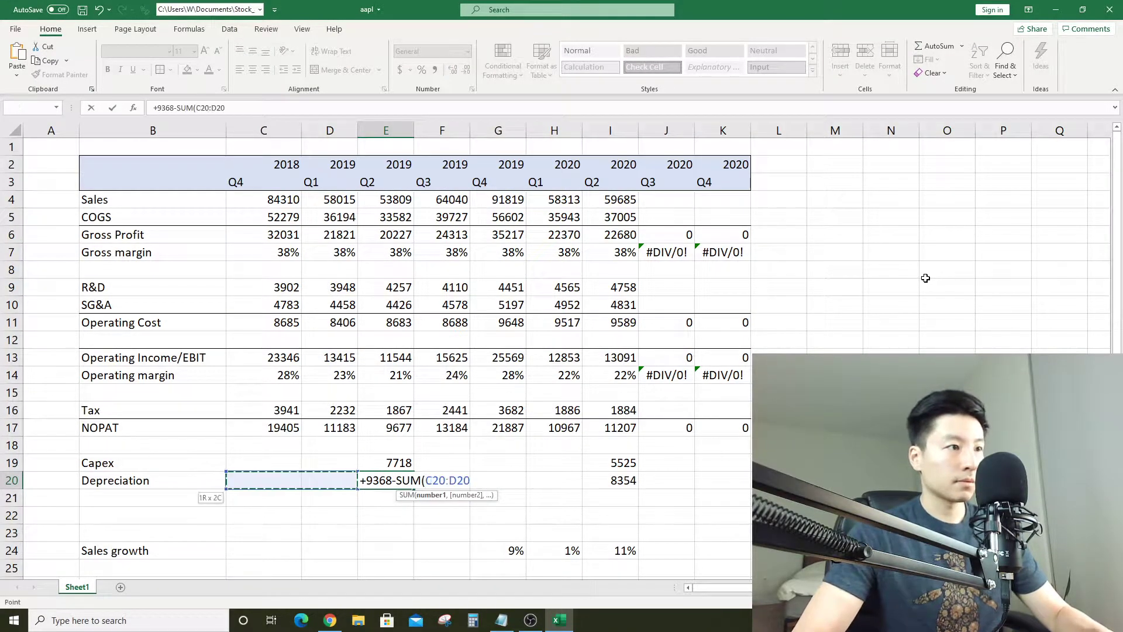
key("Return")
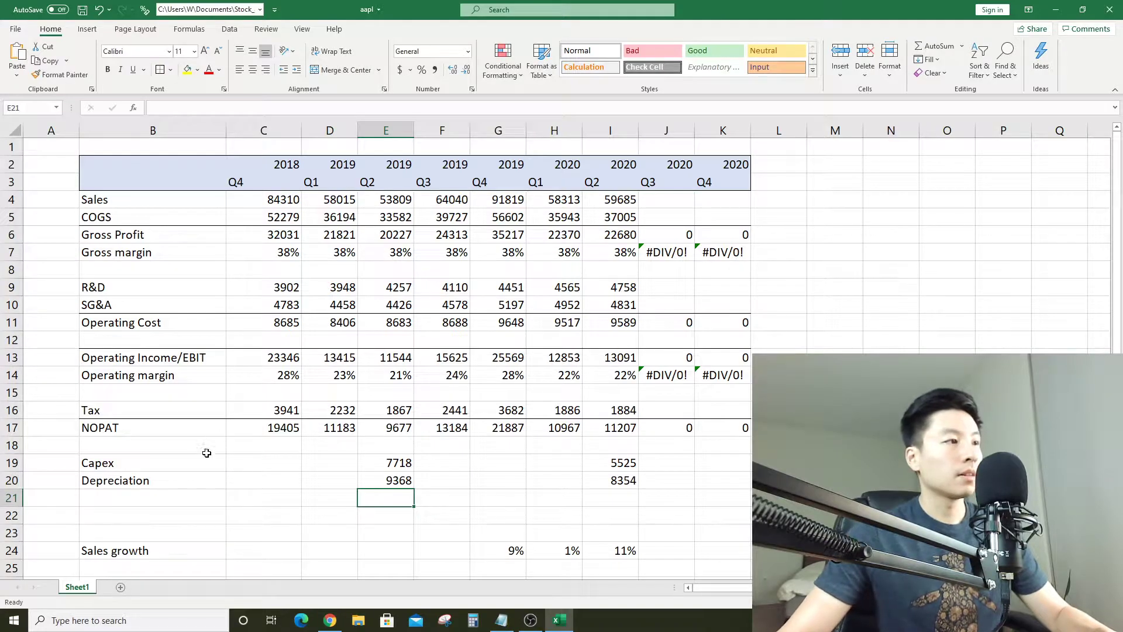
key("alt+Tab")
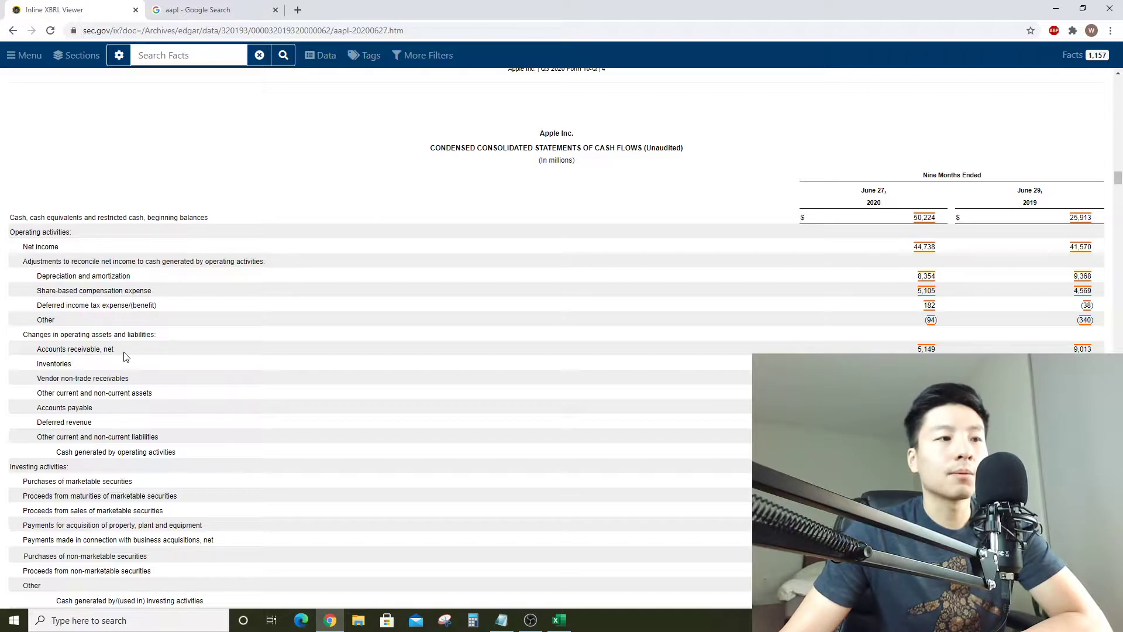
left_click(559, 620)
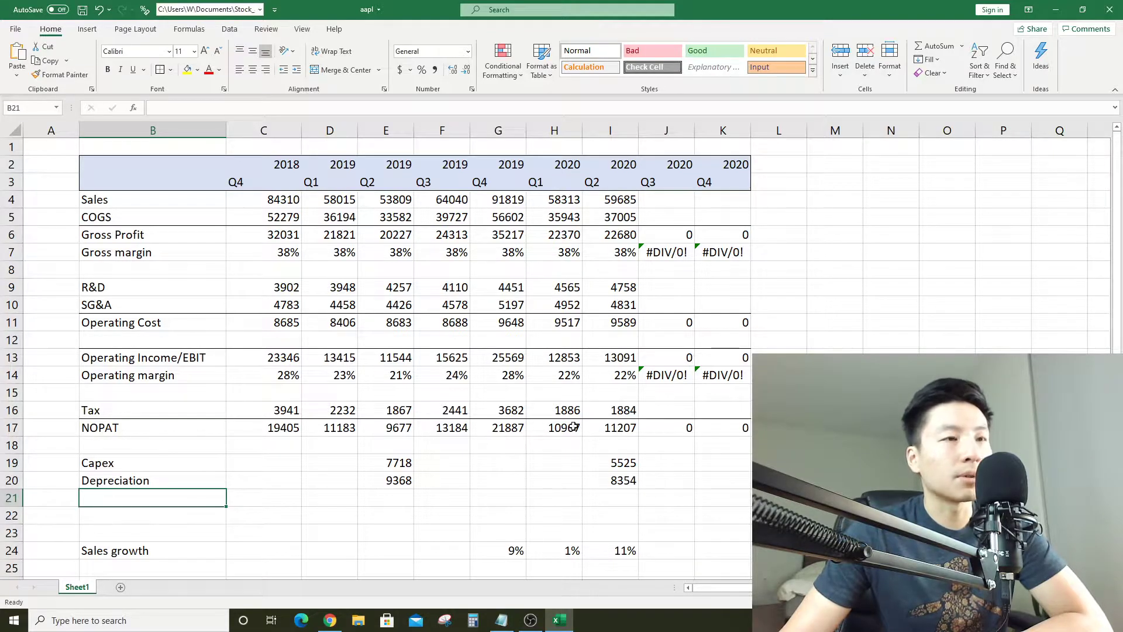
left_click(629, 428)
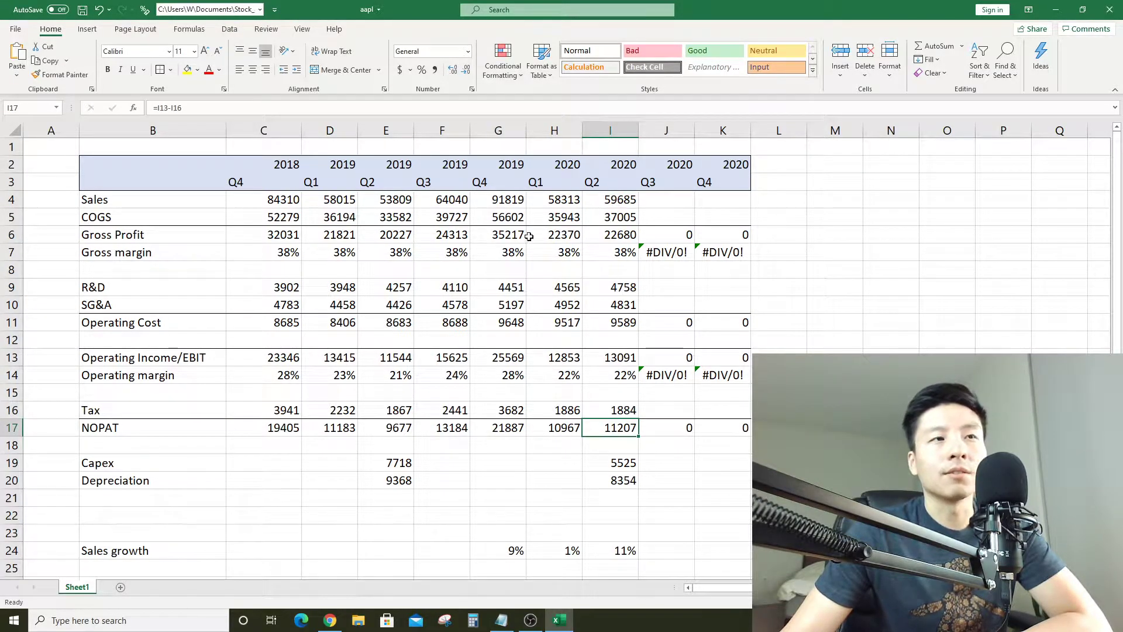
left_click(625, 496)
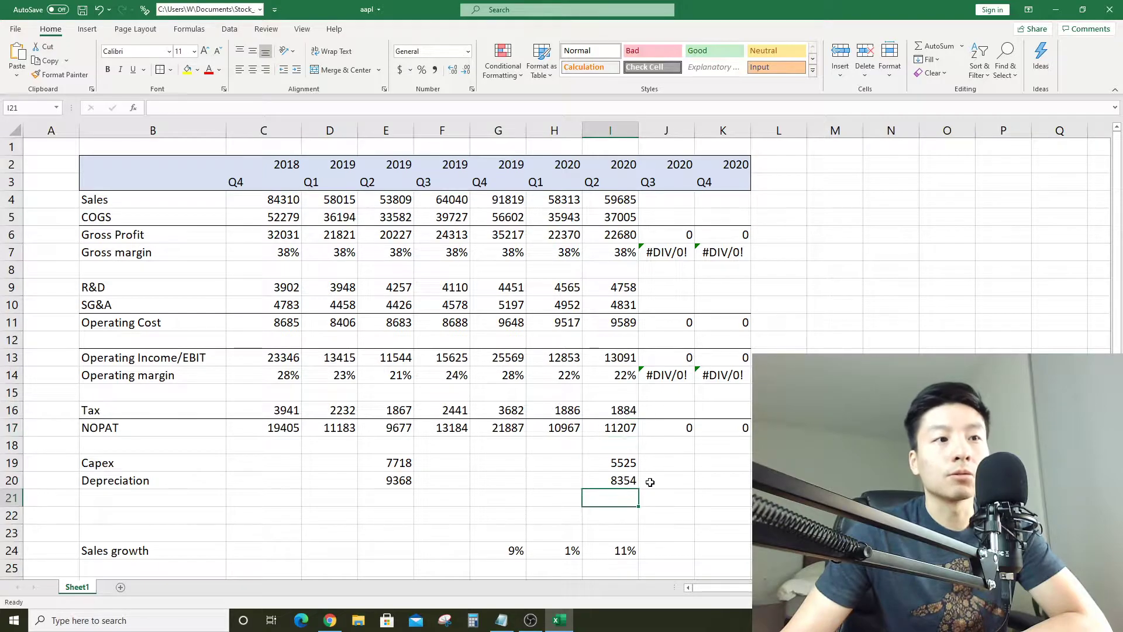
left_click(209, 494)
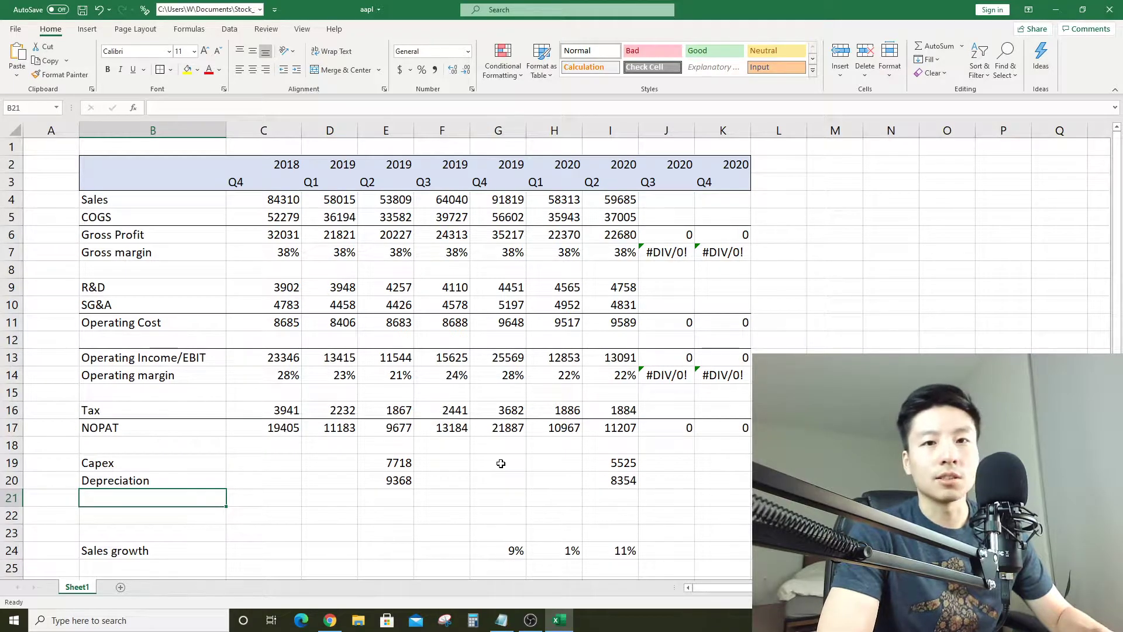
Label B21 'Change in Working Capital' and move along row 21 toward 2020 Q2
type("Working Cap")
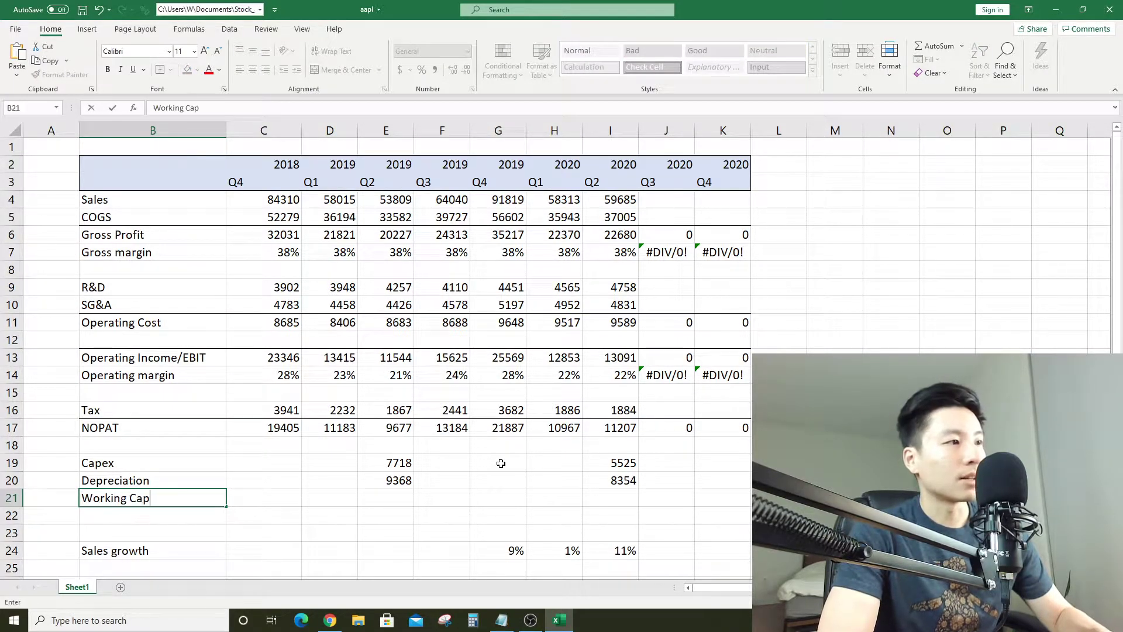
key("BackSpace")
key("BackSpace")
key("BackSpace")
key("BackSpace")
key("BackSpace")
key("BackSpace")
key("BackSpace")
key("BackSpace")
key("BackSpace")
key("BackSpace")
type("Change in O")
key("BackSpace")
type("Workign Ca")
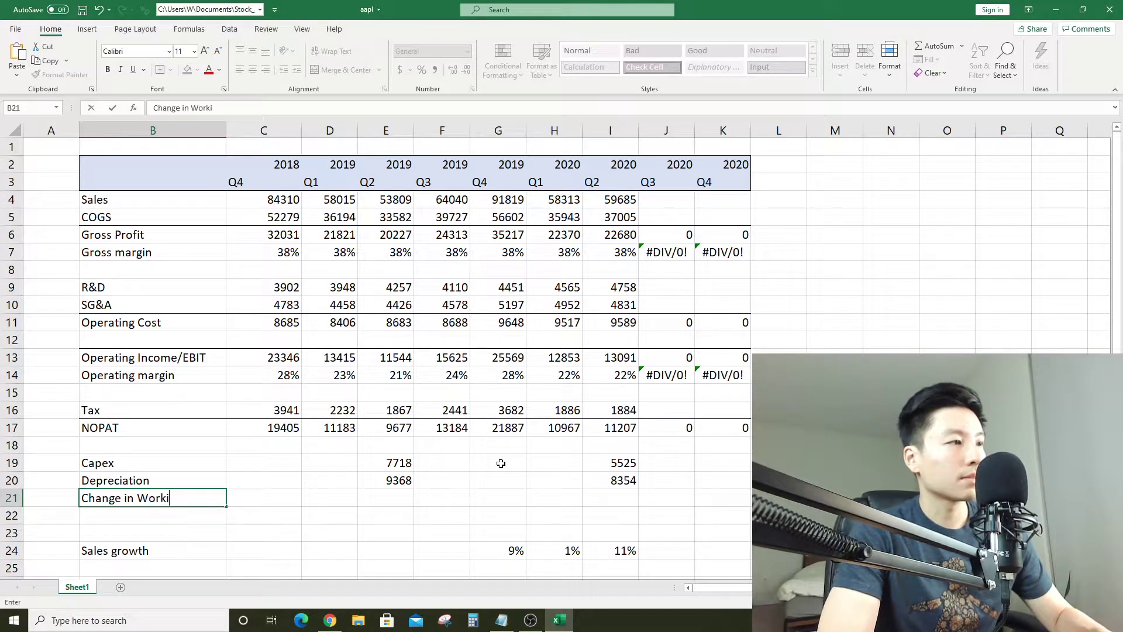
key("BackSpace")
key("BackSpace")
key("BackSpace")
key("BackSpace")
key("BackSpace")
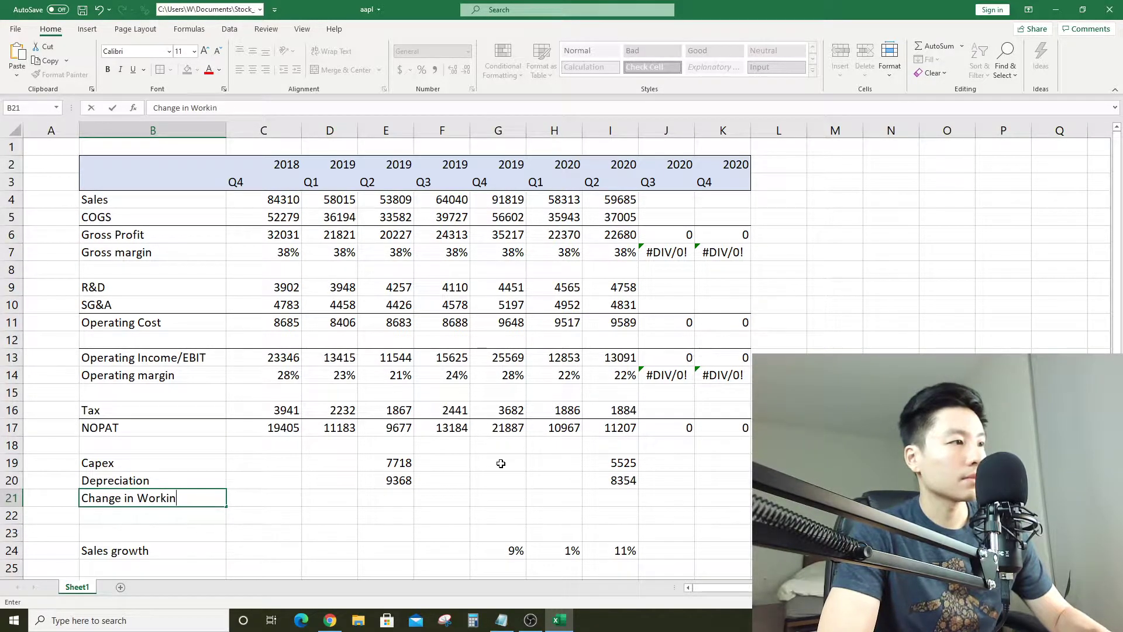
type("g Capital")
key("ctrl+Return")
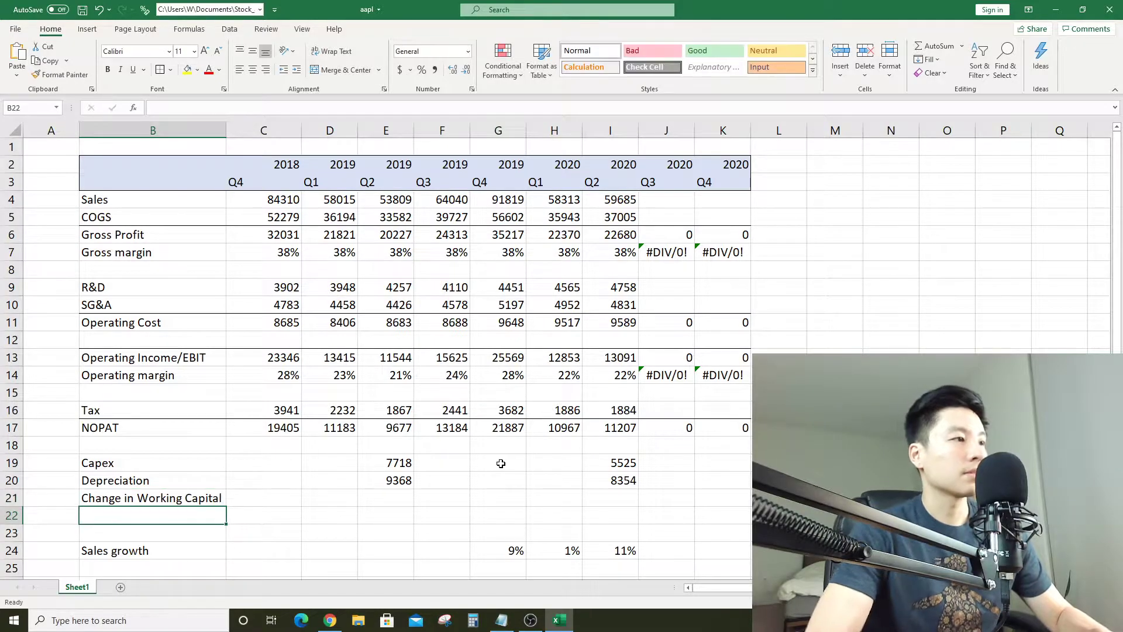
key("Right")
key("Right")
key("Right")
key("Right")
key("Right")
key("Right")
key("Right")
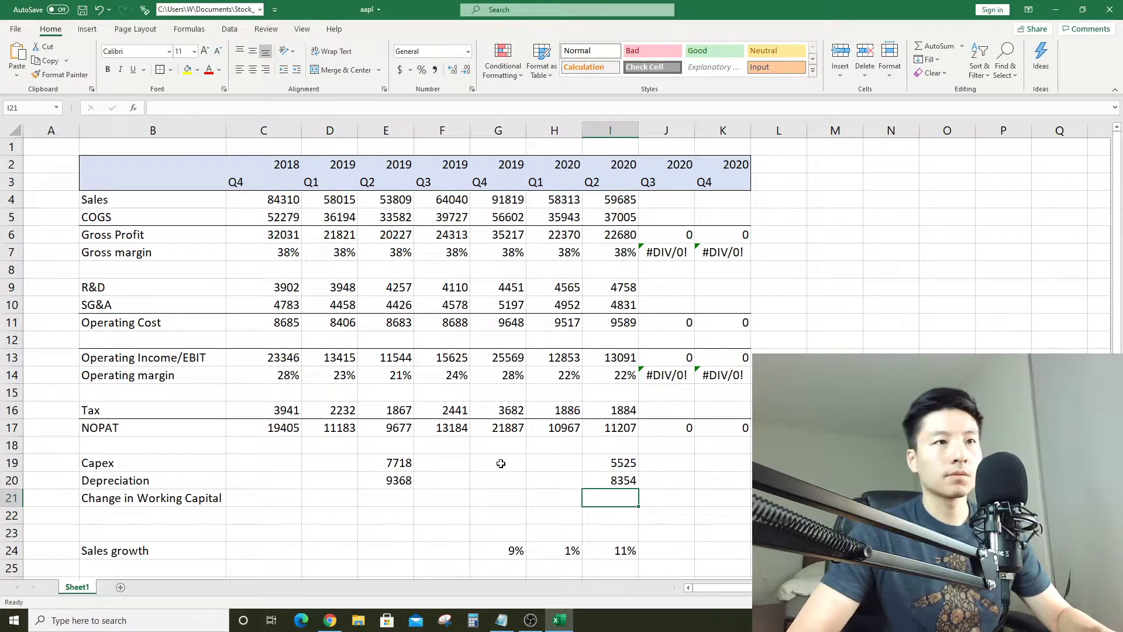
key("alt+Tab")
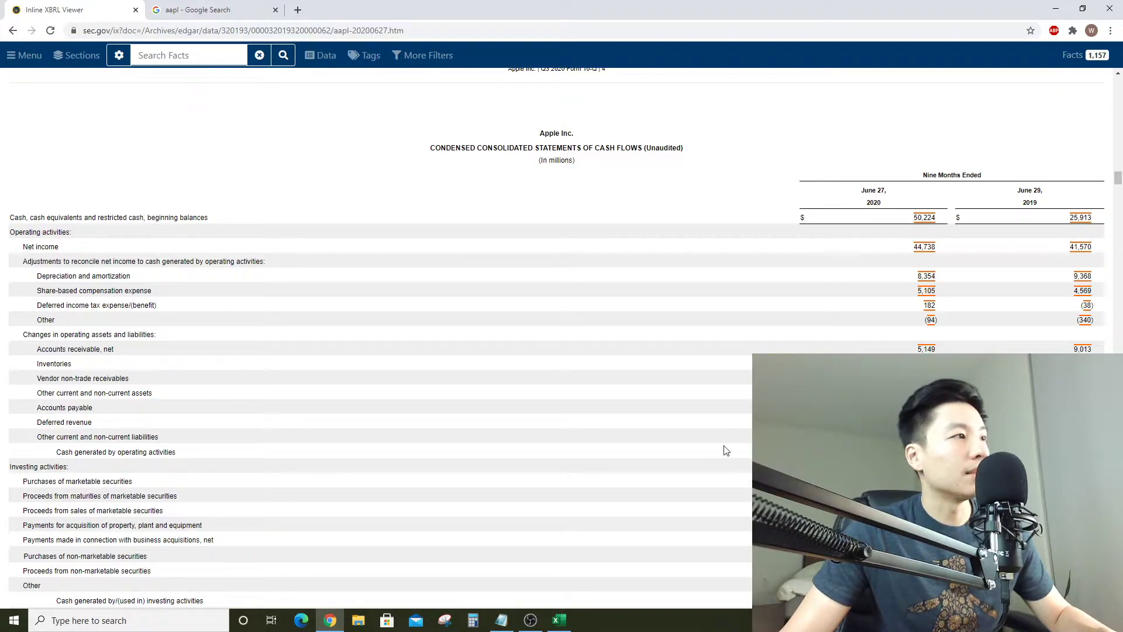
Insert seven blank rows (22–28) above Sales growth for the working-capital items
key("alt+Tab")
scroll(210, 464, "down", 3)
left_click_drag(5, 358, 9, 465)
right_click(9, 465)
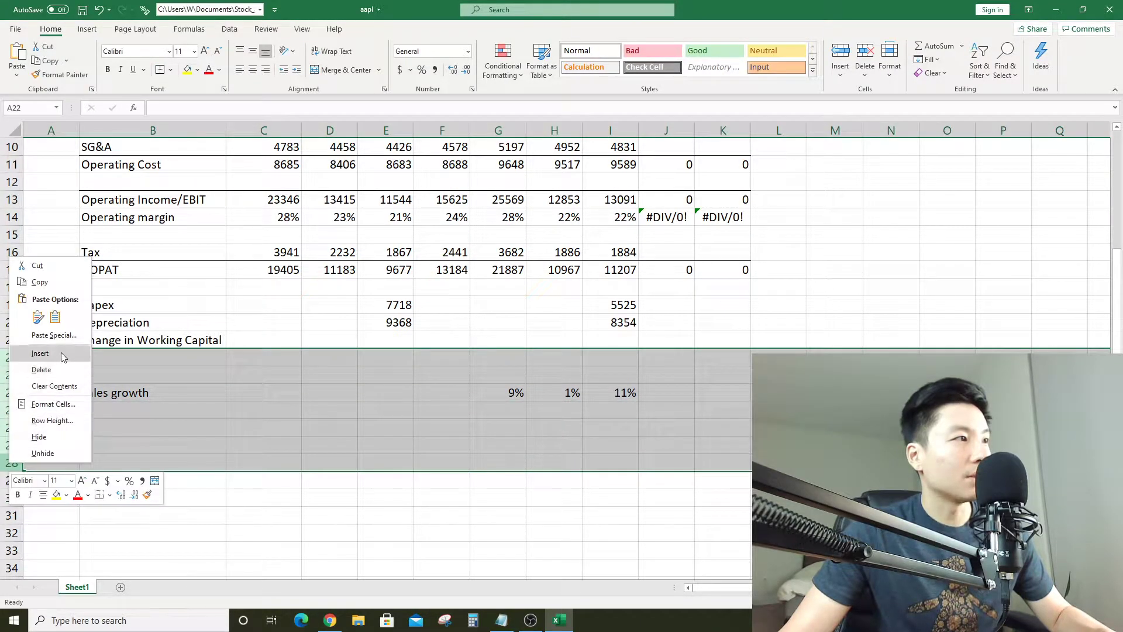
left_click(39, 353)
left_click(221, 362)
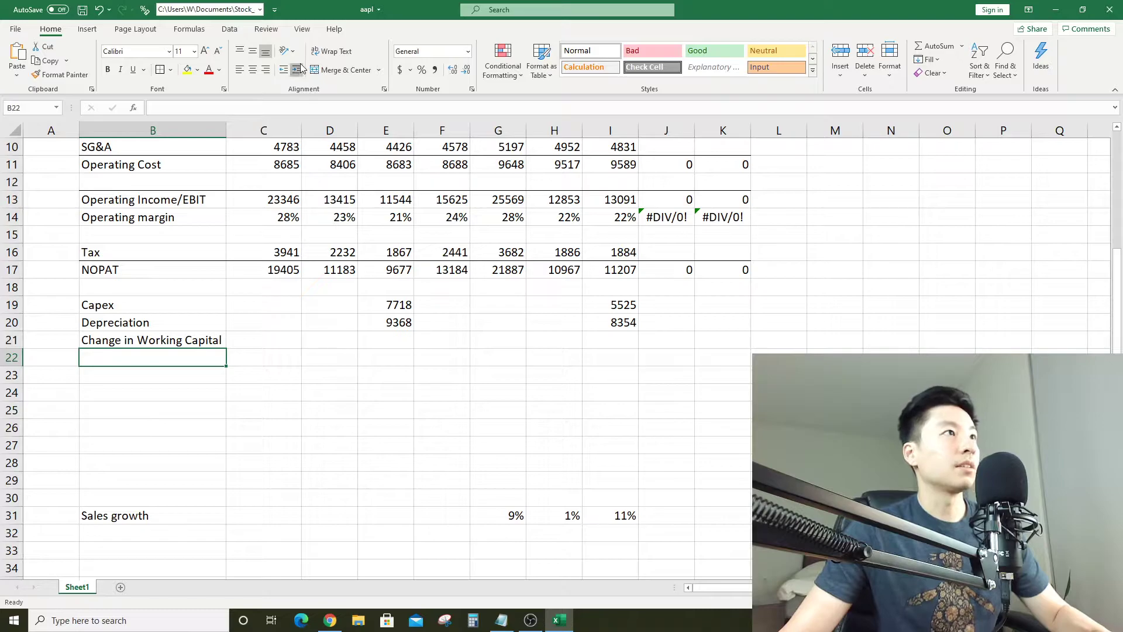
Enter the AR and Inventories labels and indent the new label cells
key("alt+Tab")
key("alt+Tab")
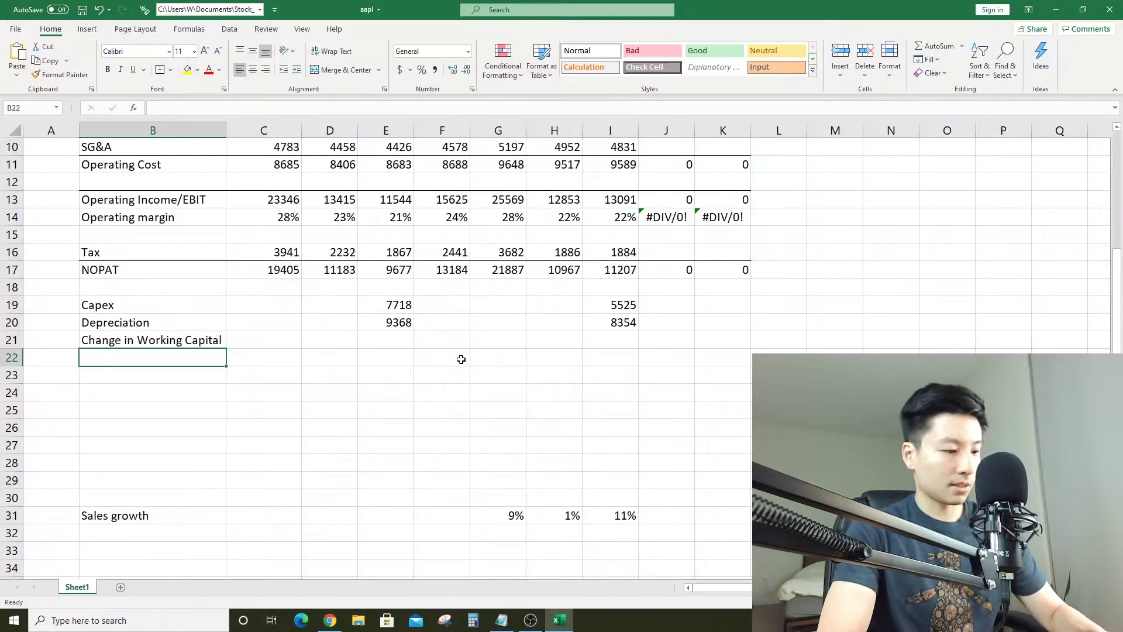
type("AR")
key("Return")
key("alt+Tab")
key("alt+Tab")
type("I")
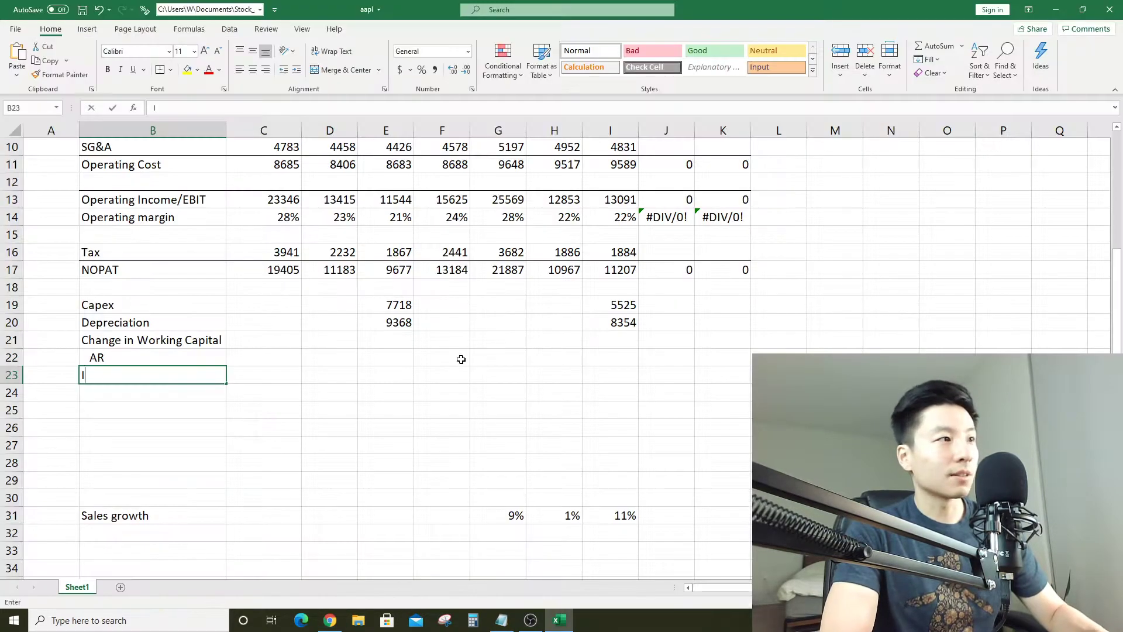
type("nventories")
key("Return")
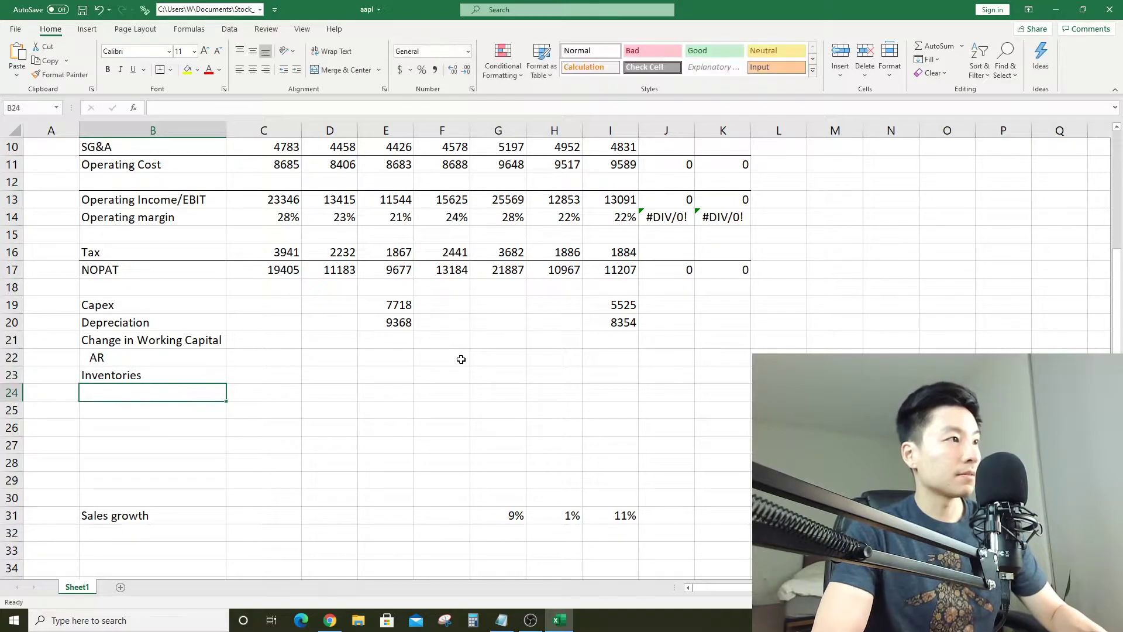
key("Up")
left_click_drag(206, 373, 210, 452)
left_click(197, 406)
Add the 'nontrade AR' label below Inventories, checking the SEC cash flow statement
key("alt+Tab")
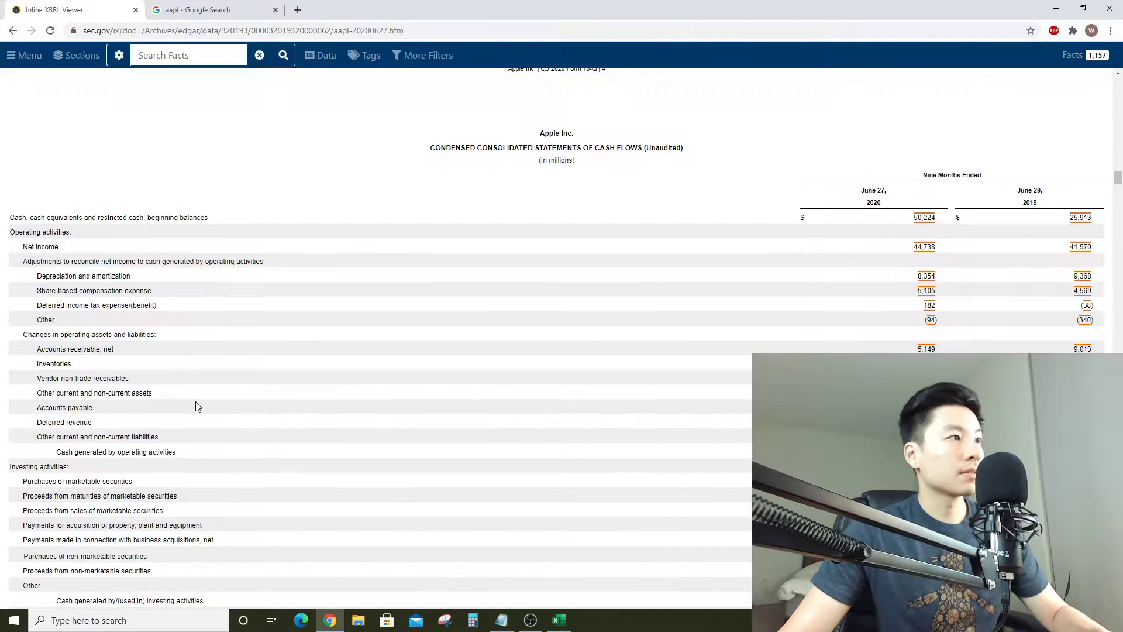
key("alt+Tab")
left_click(159, 392)
key("alt+Tab")
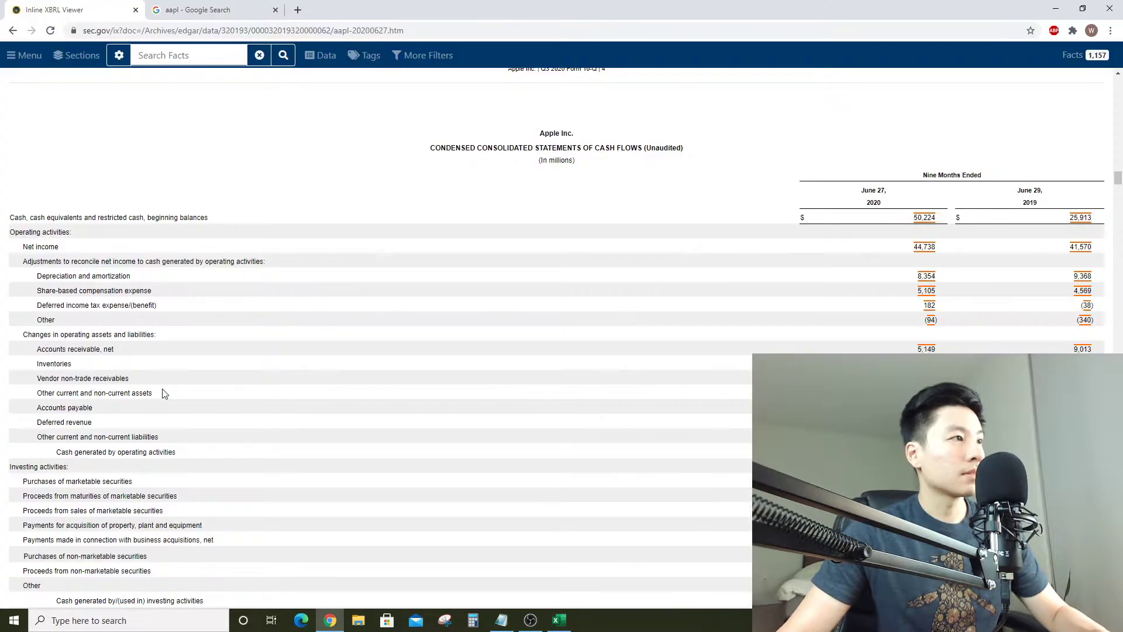
key("alt+Tab")
type("nont")
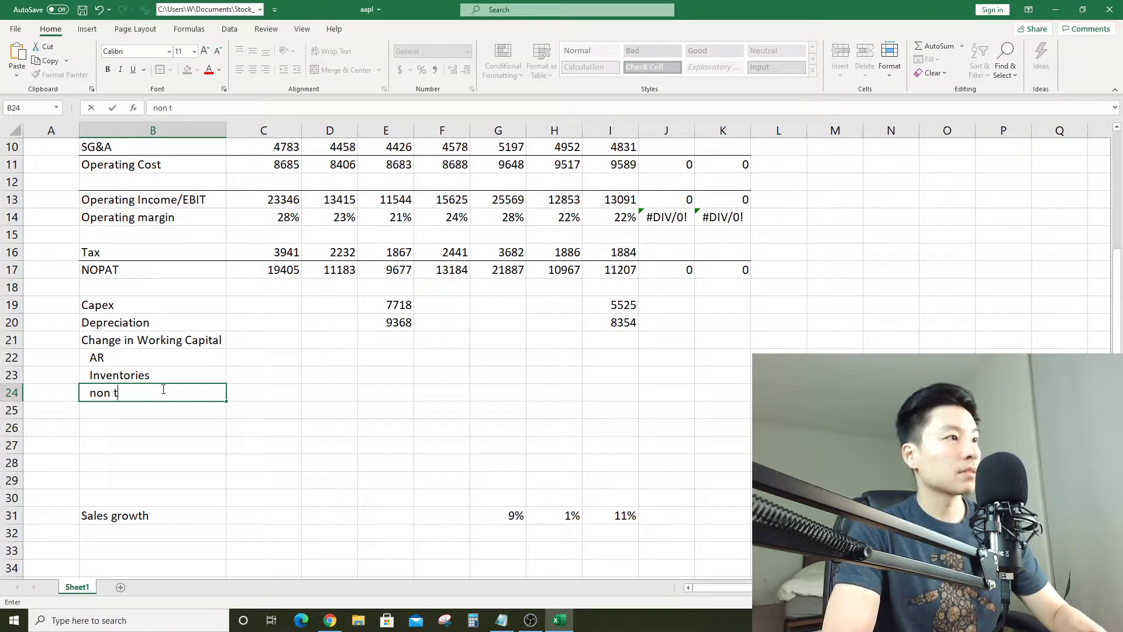
key("BackSpace")
key("BackSpace")
type("trade AR")
key("Return")
Add the 'other cur assets' label, matching the statement's line item
key("alt+Tab")
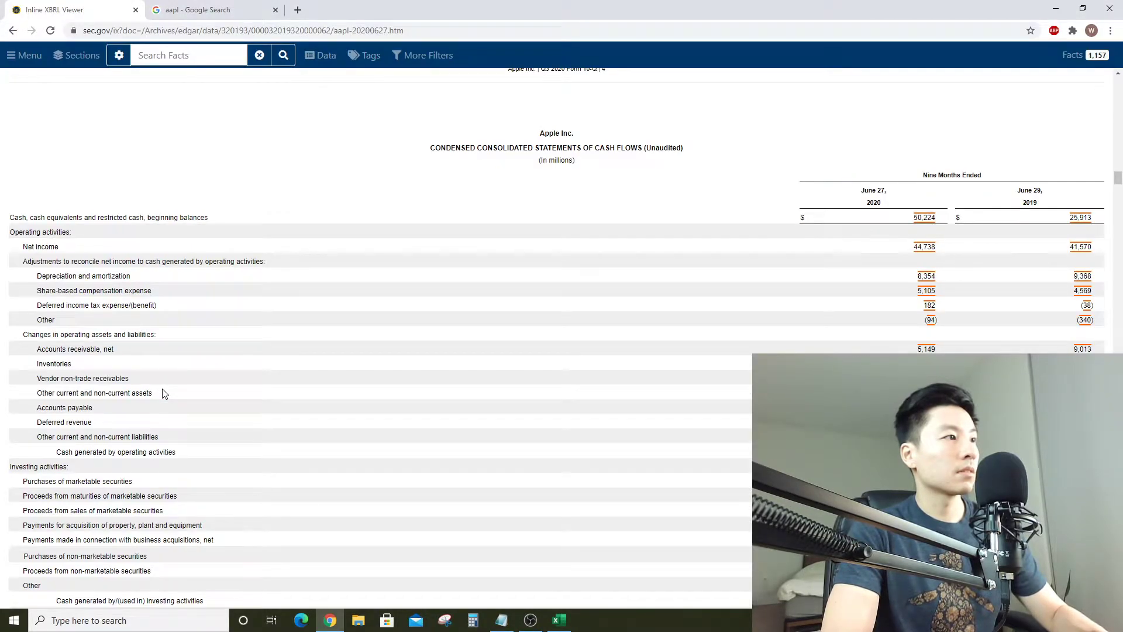
key("alt+Tab")
type("other AR")
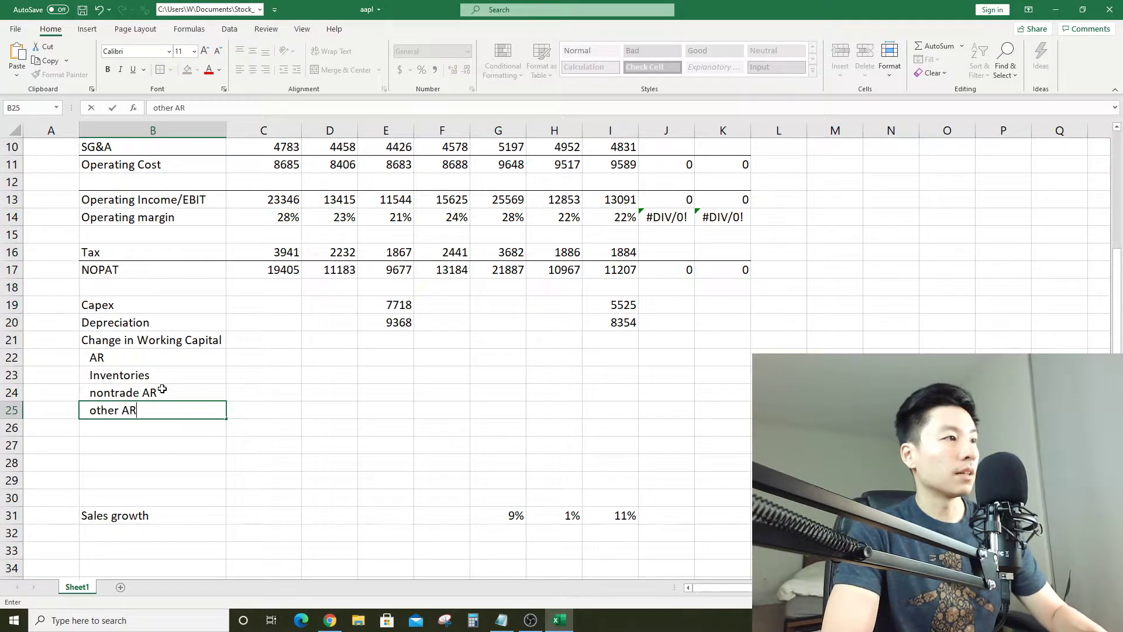
key("alt+Tab")
Add the AP and Deferred Revenue labels
key("alt+Tab")
key("alt+Tab")
key("alt+Tab")
key("BackSpace")
key("BackSpace")
type("a")
key("BackSpace")
type("cur asset")
key("Return")
key("alt+Tab")
key("alt+Tab")
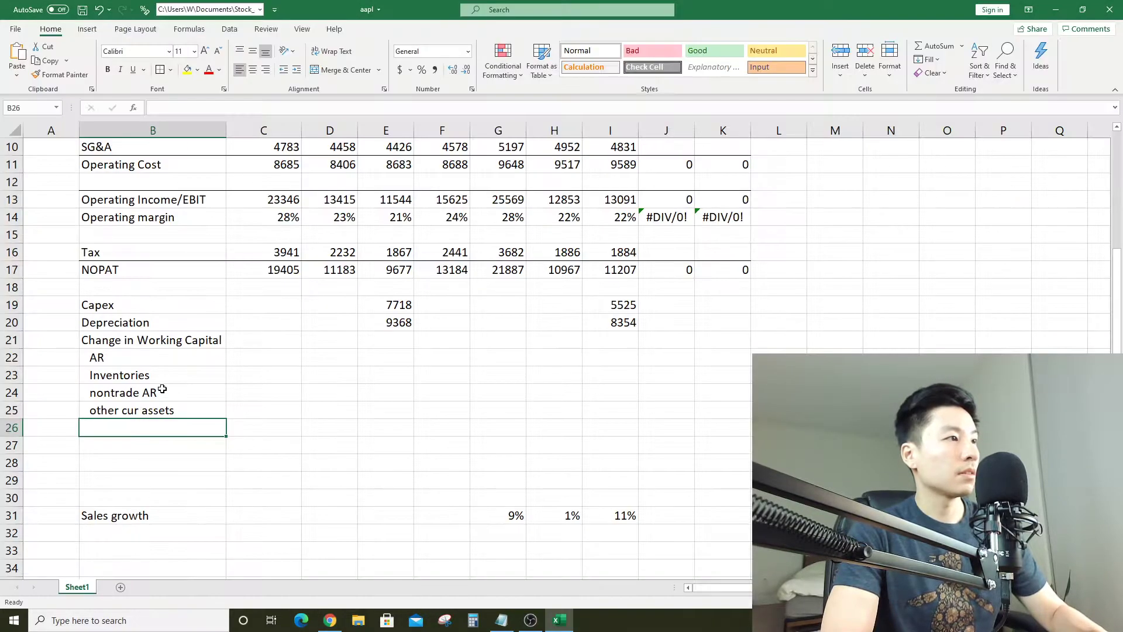
type("AP")
key("alt+Tab")
key("alt+Tab")
type("D")
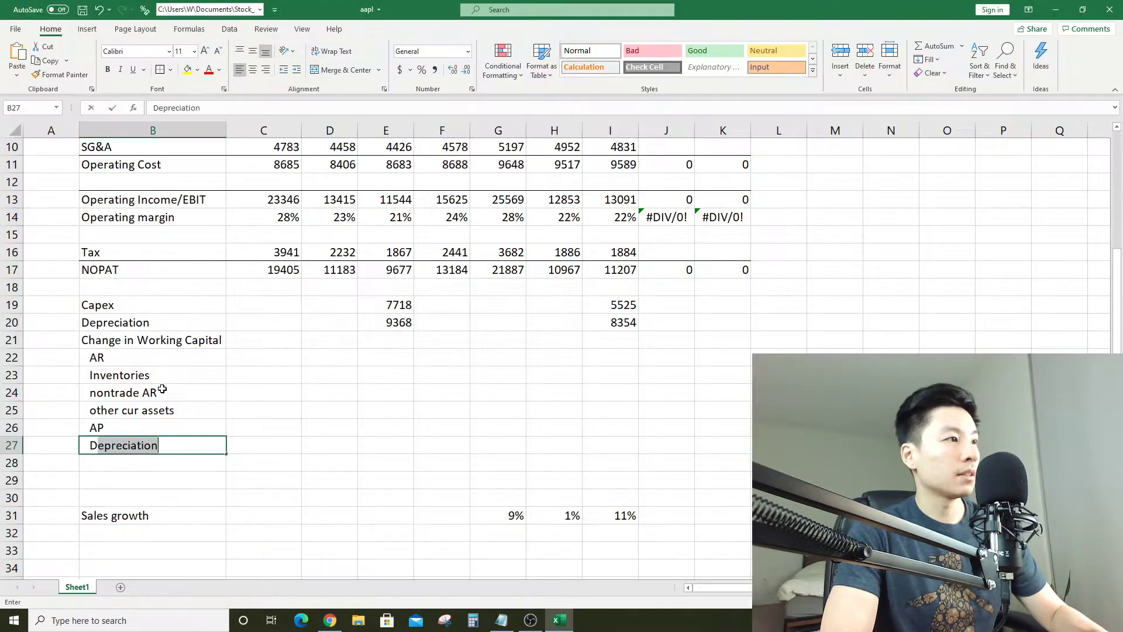
type("efr")
type("rred Revenue")
key("Return")
key("alt+Tab")
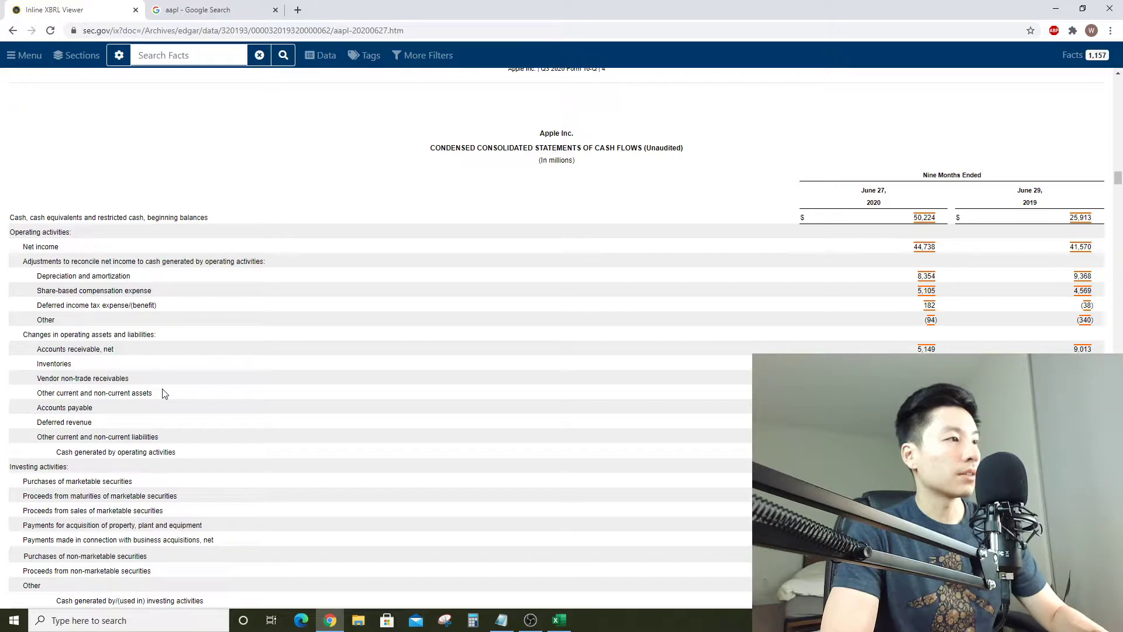
key("alt+Tab")
Add the final 'other cur liab' label, then move to the Change in Working Capital cell in column I
type("other cur")
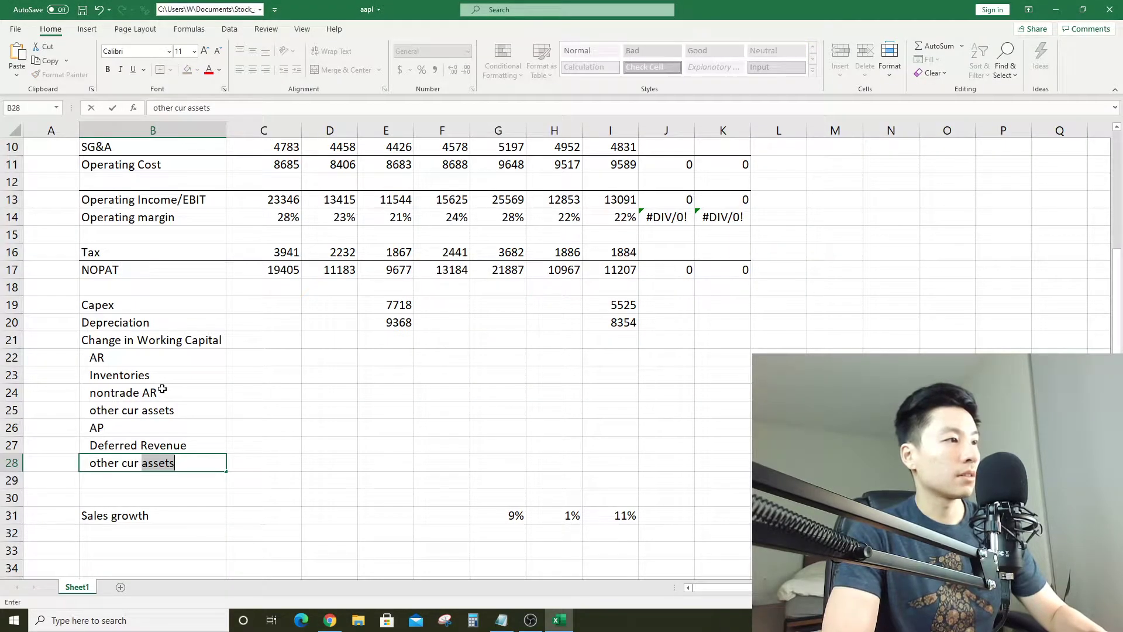
key("alt+Tab")
key("alt+Tab")
key("alt+Tab")
key("alt+Tab")
key("BackSpace")
type("liab")
key("Return")
key("Up")
key("Right")
key("Right")
key("Right")
key("Right")
key("Right")
key("Right")
key("Right")
key("Up")
key("Up")
key("Up")
key("Up")
key("Up")
key("Up")
key("Up")
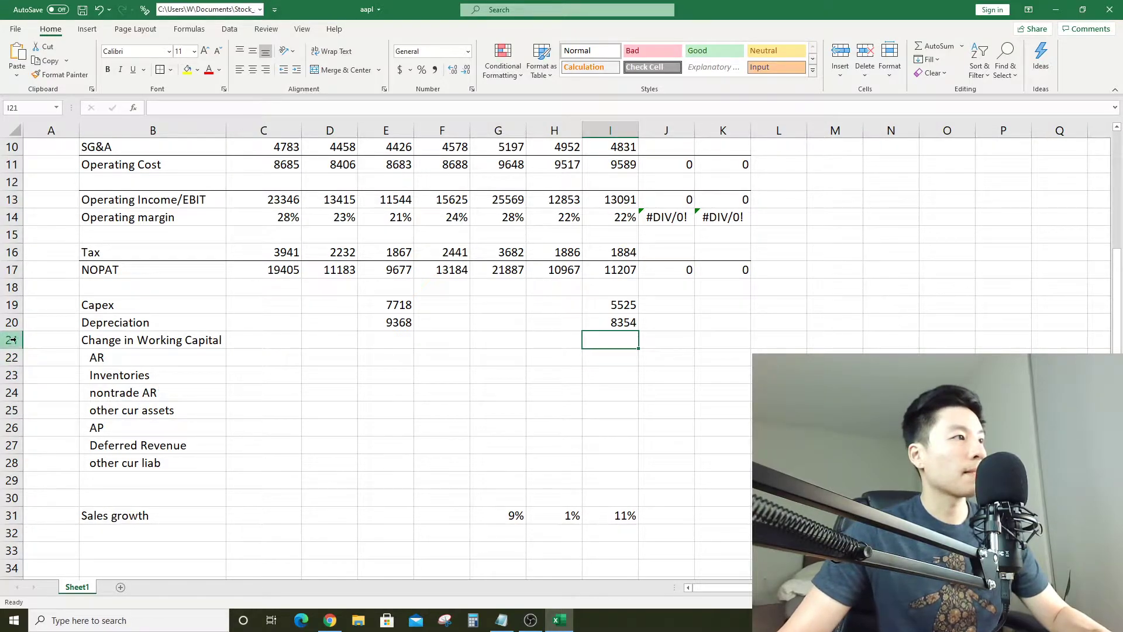
Total I22:I28 with =SUM in I21 and paste the formula across C21:H21
type("=sum(")
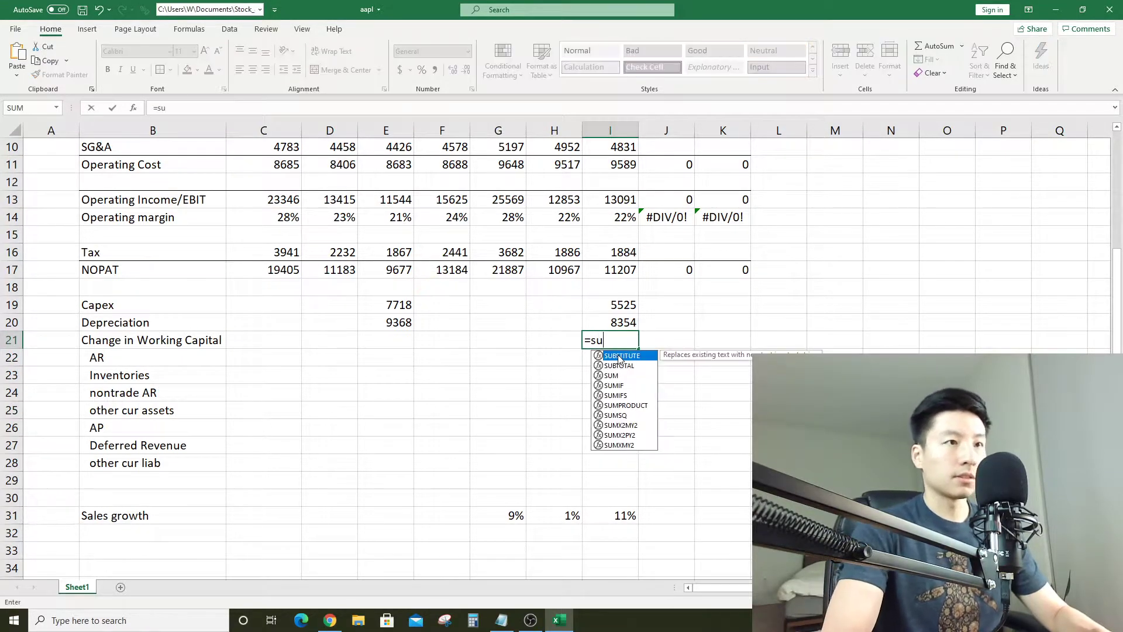
left_click(618, 358)
key("shift+Down")
key("shift+Down")
key("shift+Down")
key("shift+Down")
key("shift+Down")
key("shift+Down")
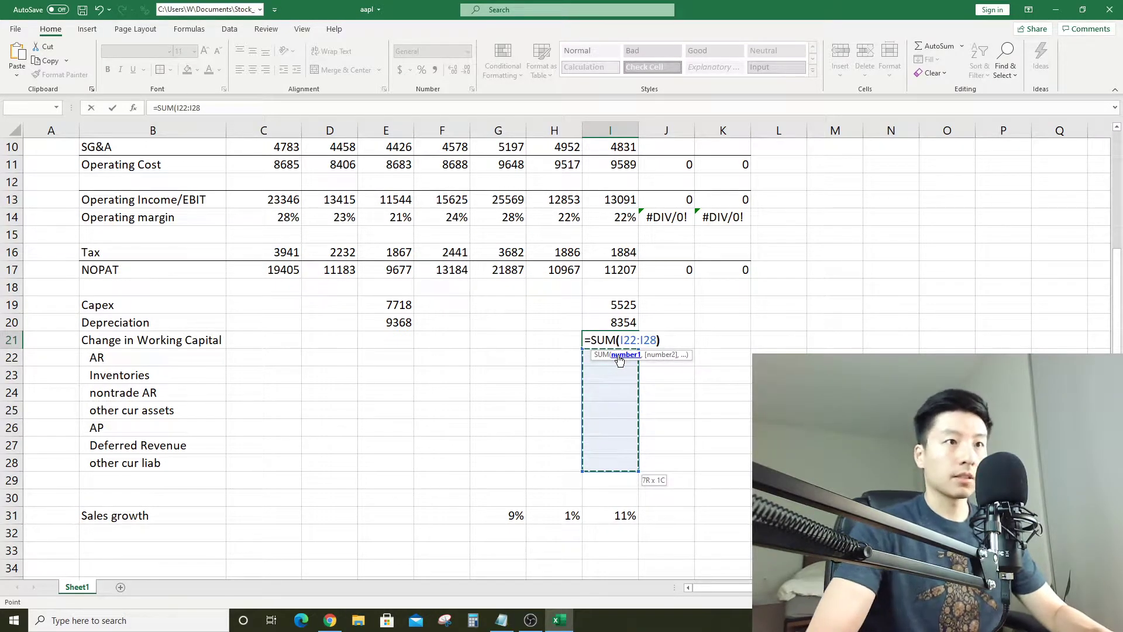
key("ctrl+Return")
key("ctrl+c")
key("Left")
key("shift+Left")
key("shift+Left")
key("Left")
key("Left")
key("Left")
key("Left")
key("Left")
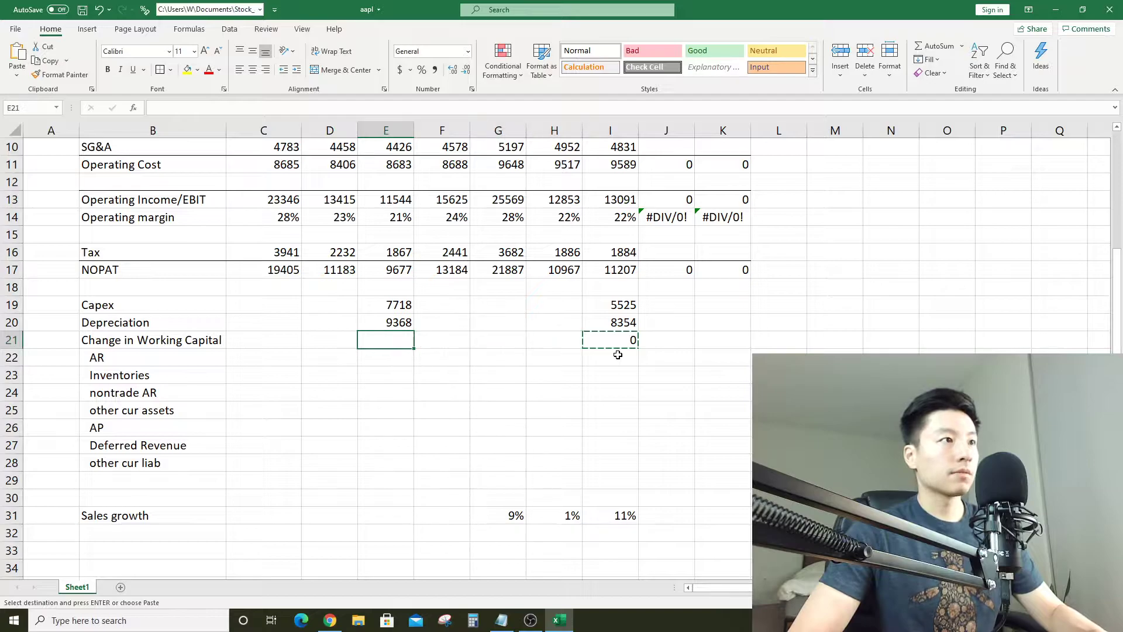
key("shift+Right")
key("shift+Right")
key("shift+Right")
key("shift+Right")
key("shift+Right")
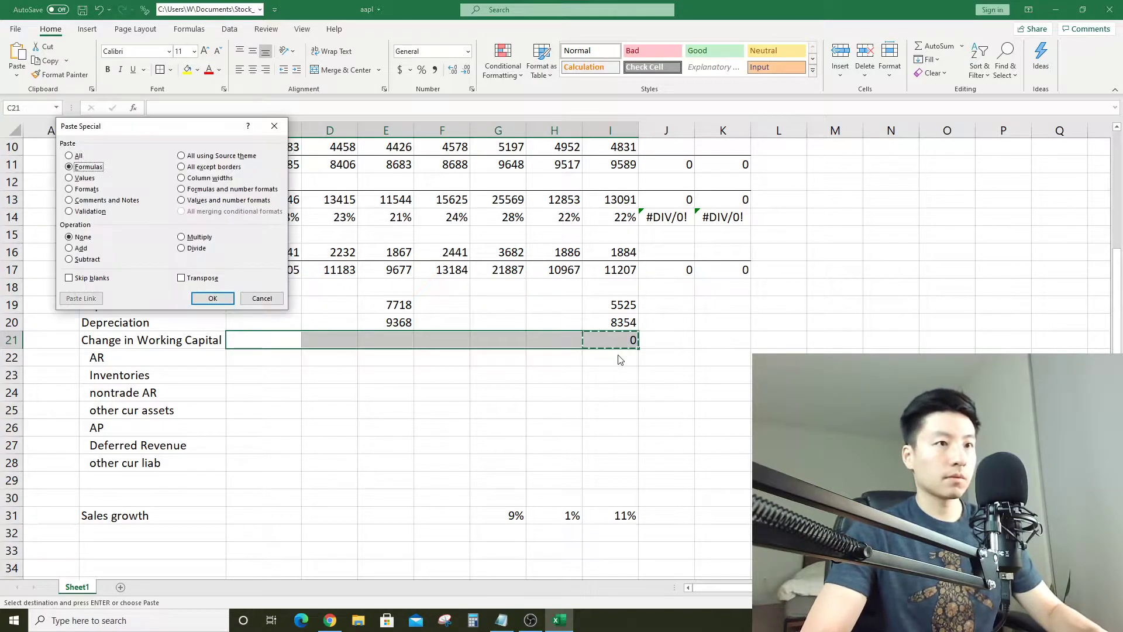
key("Return")
Enter the AR (5) and inventories (10) quarterly changes as nine-month value minus SUM of G:H
key("Right")
key("Right")
key("Right")
key("Right")
key("Right")
key("Right")
key("alt+Tab")
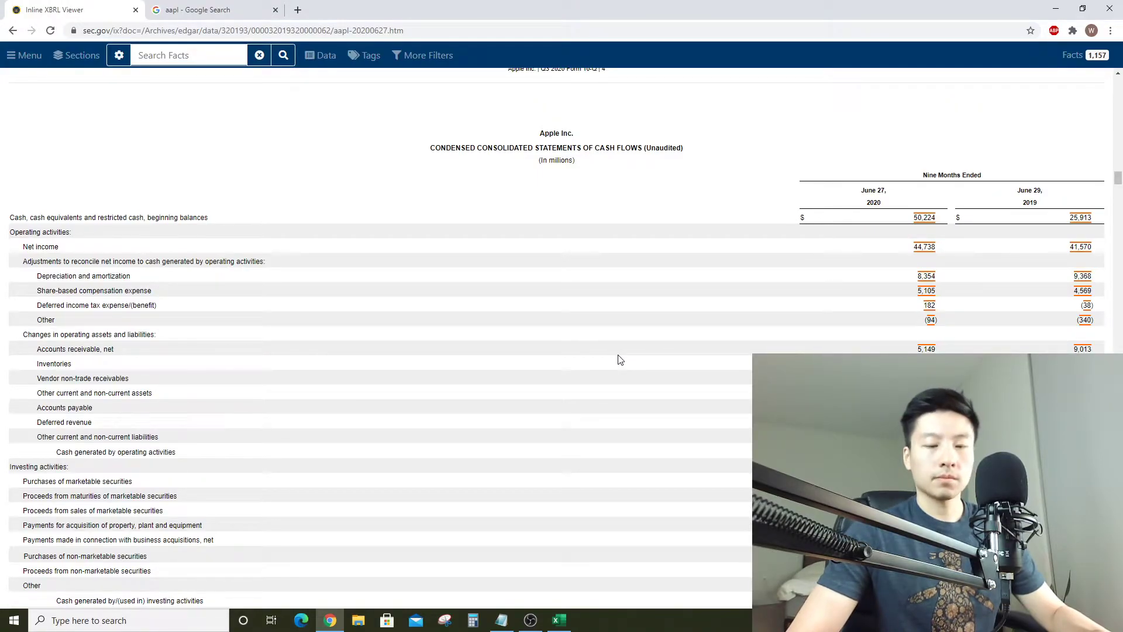
key("alt+Tab")
type("5")
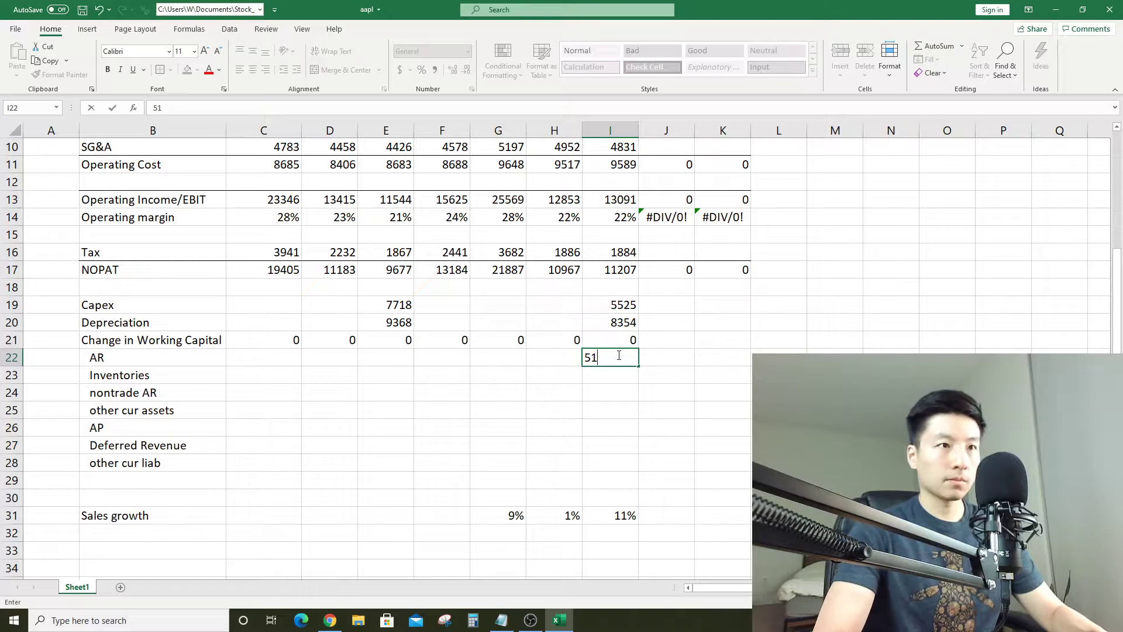
type("-sum(")
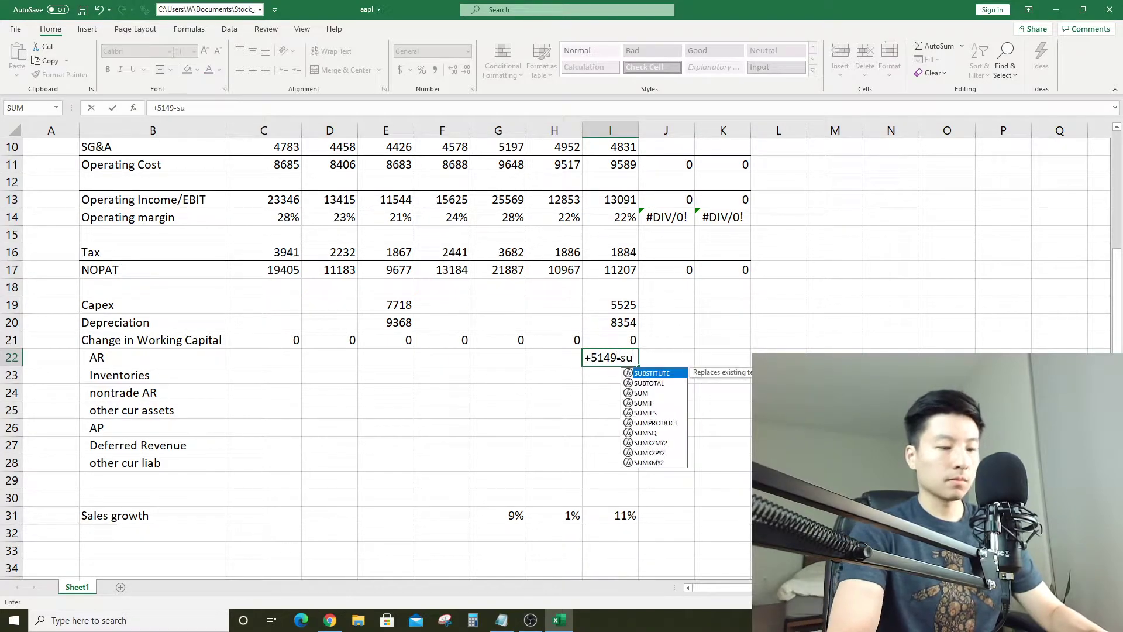
key("Left")
key("shift+Left")
key("alt+Tab")
key("alt+Tab")
type("+10-sum(")
key("Left")
key("shift+Left")
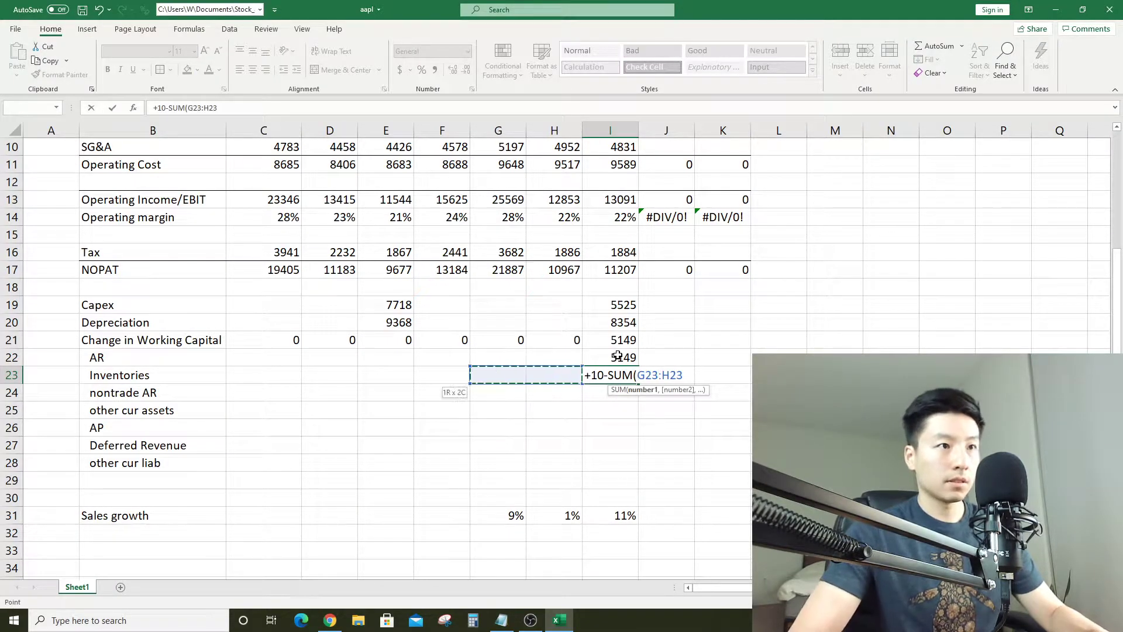
key("Return")
Enter the nontrade AR change as 8685 minus the prior two quarters' sum
key("alt+Tab")
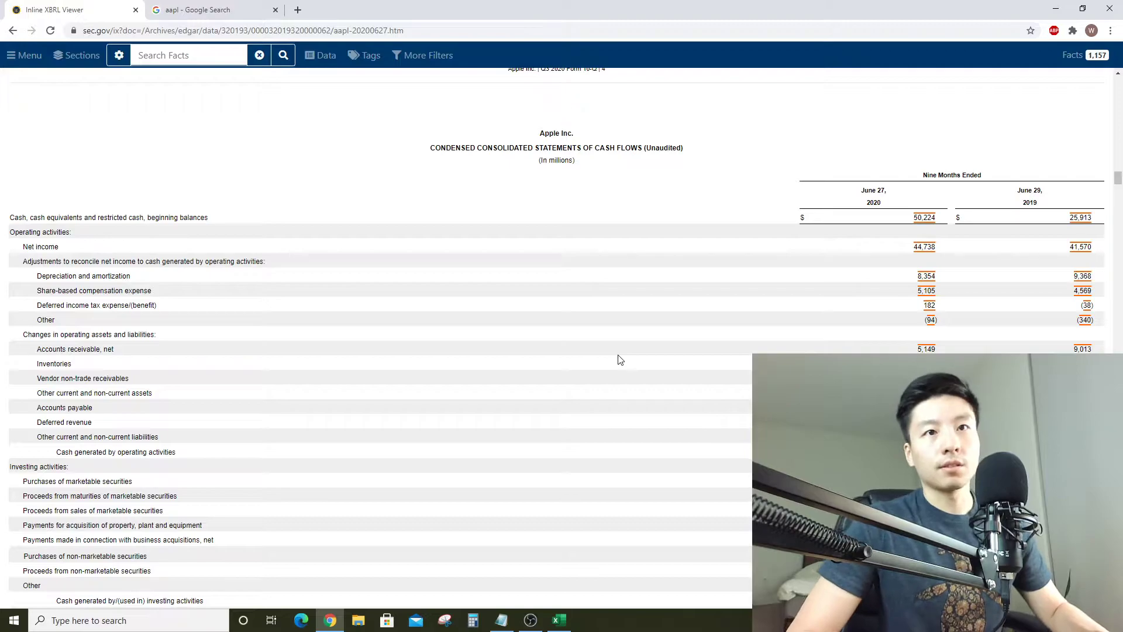
key("alt+Tab")
type("+")
key("alt+Tab")
key("alt+Tab")
type("8685-sum(")
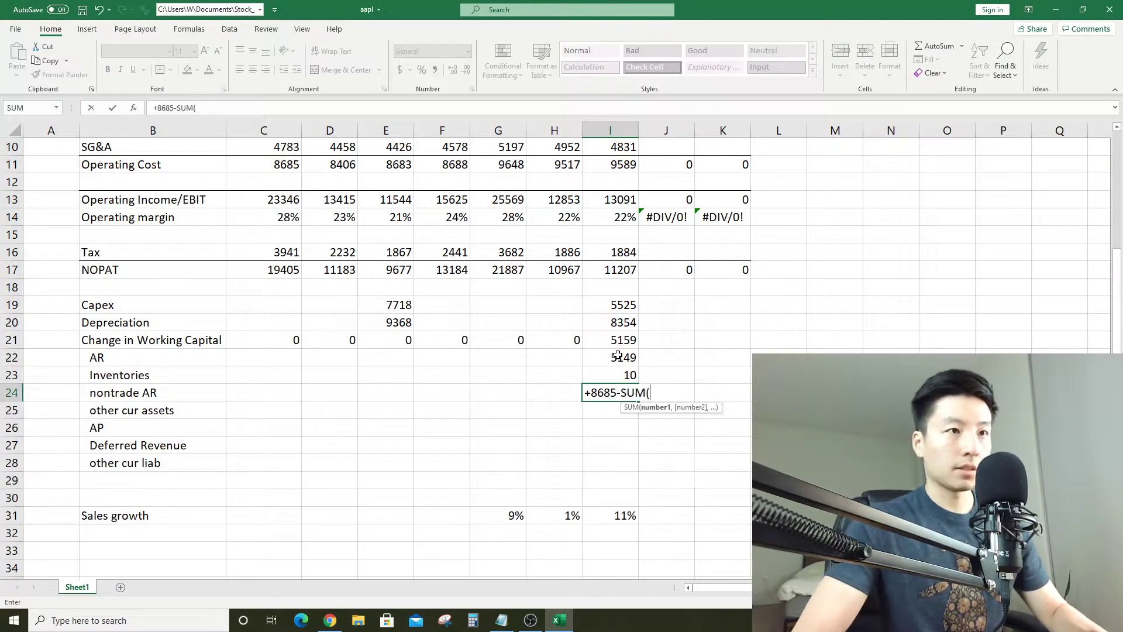
key("Left")
key("shift+Left")
key("alt+Tab")
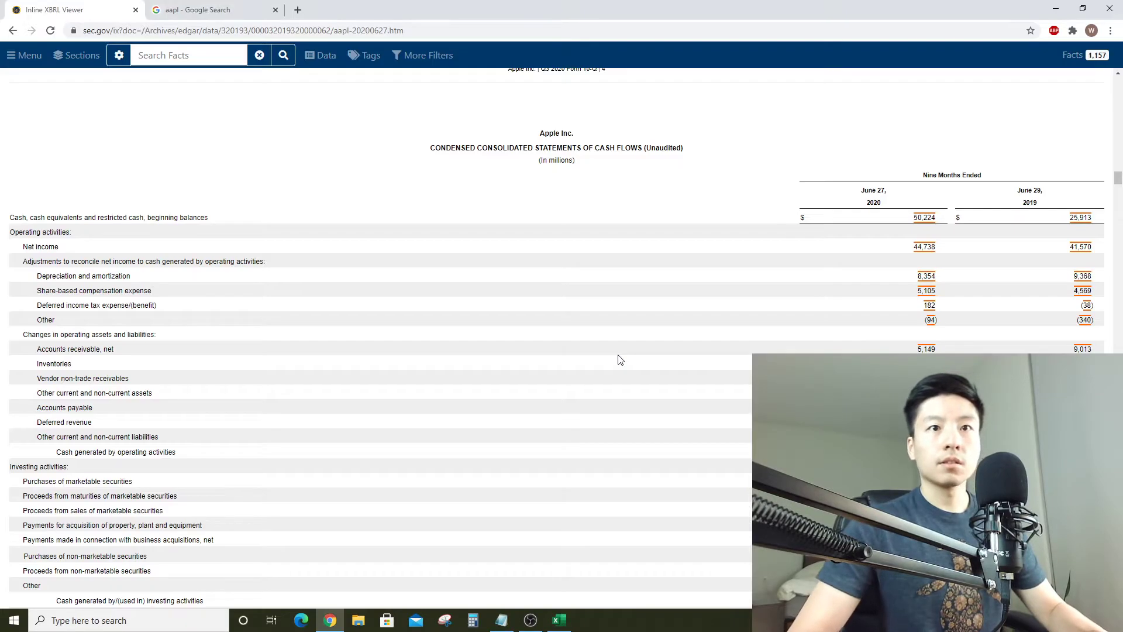
key("alt+Tab")
key("Return")
Enter other current assets (-6750) and AP (10787) changes, each minus the prior two quarters
type("-6750-sum(")
key("Left")
key("shift+Left")
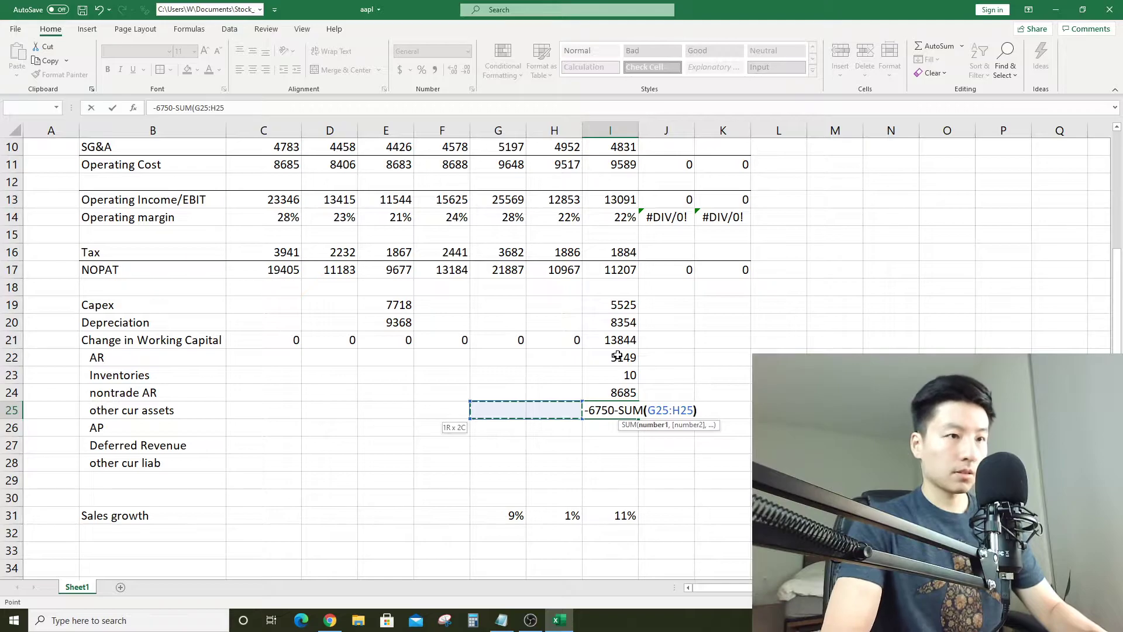
key("alt+Tab")
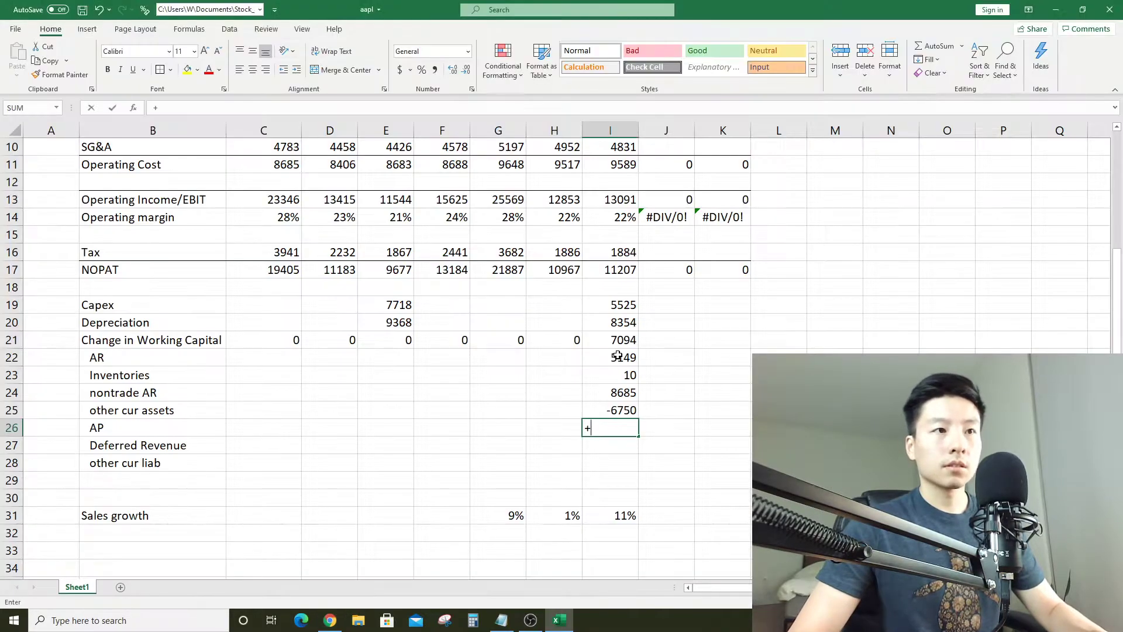
key("alt+Tab")
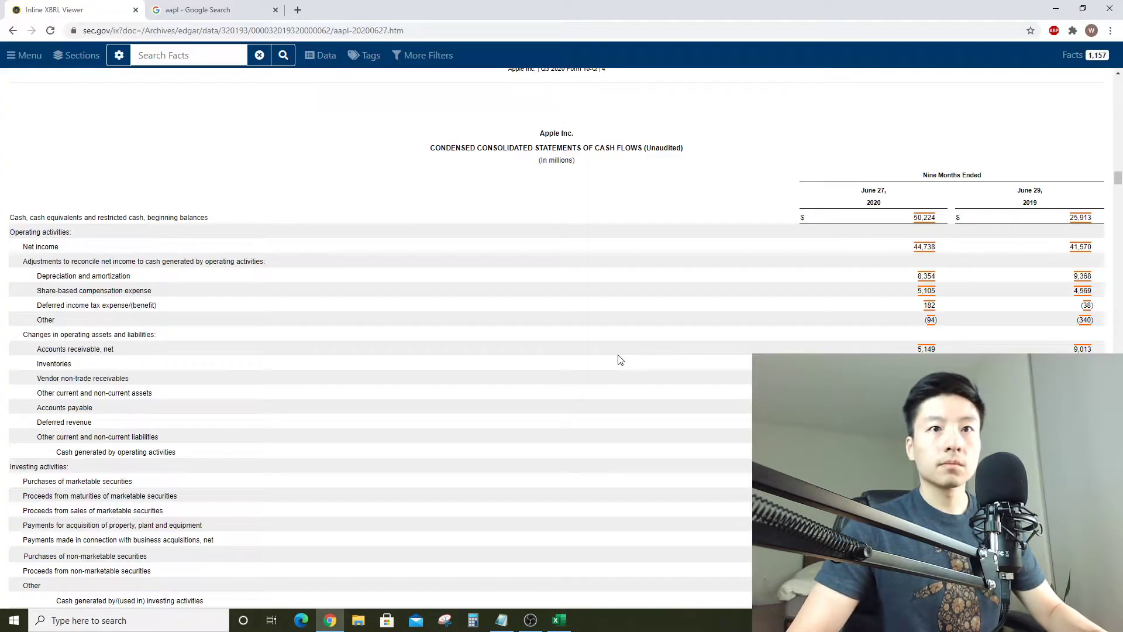
key("alt+Tab")
type("10787-SUM(")
key("Left")
key("shift+Left")
type(")")
key("Return")
Enter deferred revenue (1649) and other current liabilities (3857) changes, bringing the total to 1823
key("alt+Tab")
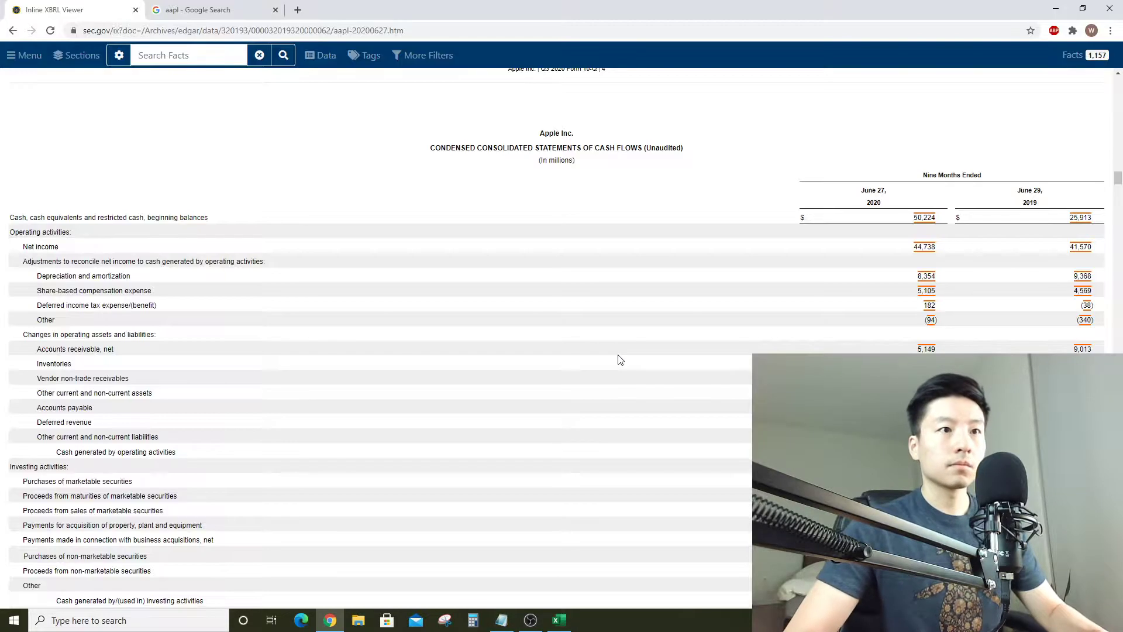
key("alt+Tab")
type("+1649-SUM(")
key("Left")
key("shift+Left")
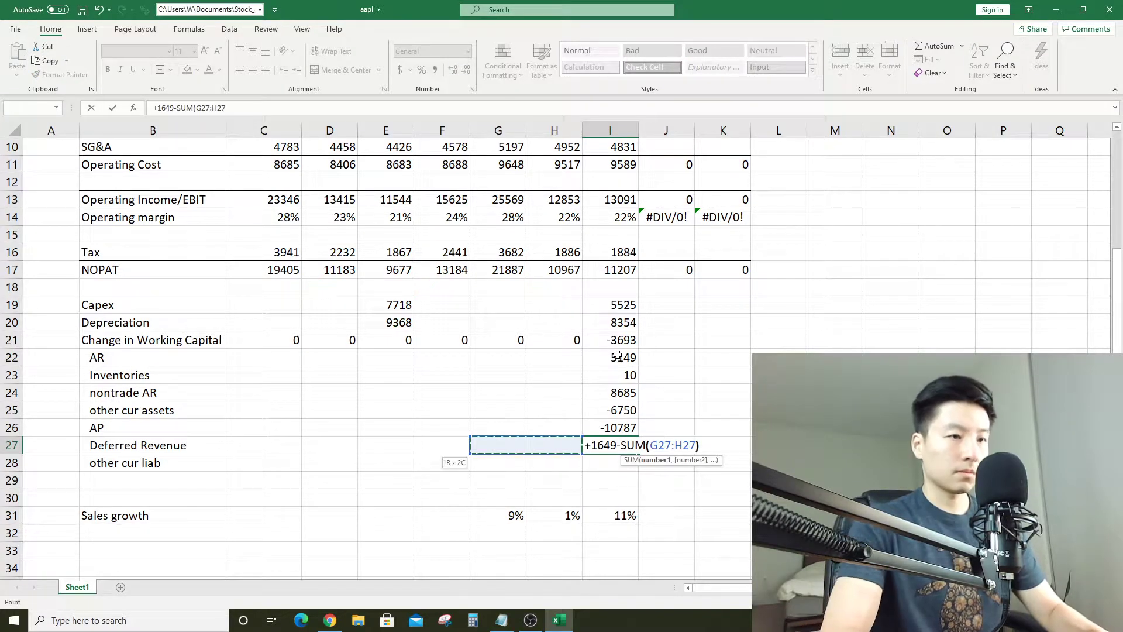
key("Return")
key("alt+Tab")
key("alt+Tab")
type("+385")
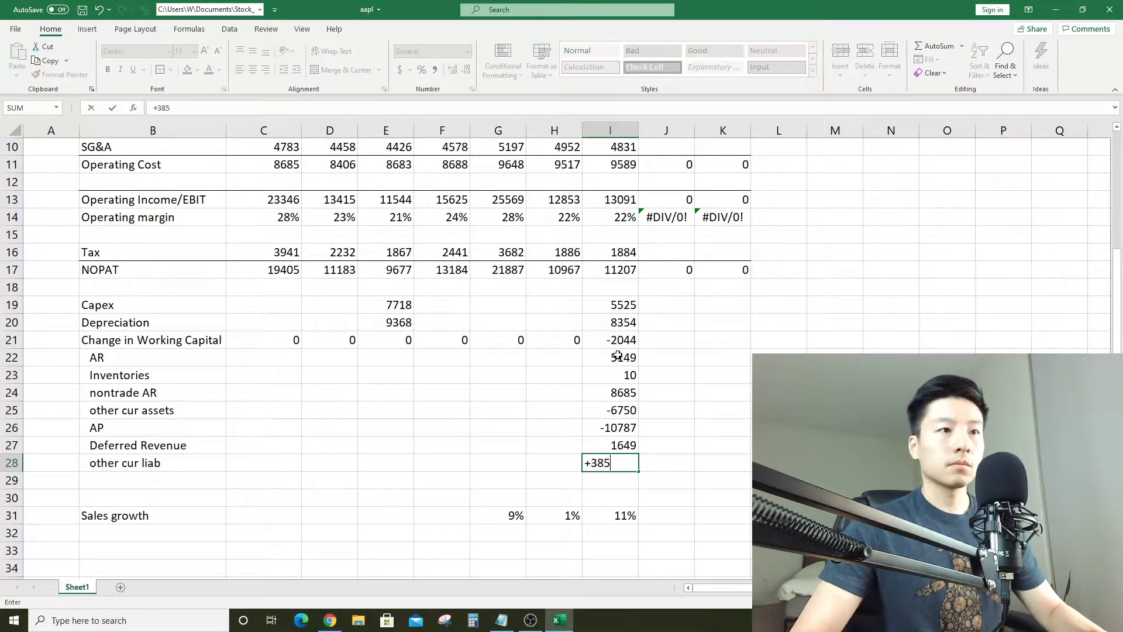
key("BackSpace")
type("67-SUM(")
key("Left")
key("shift+Left")
key("Return")
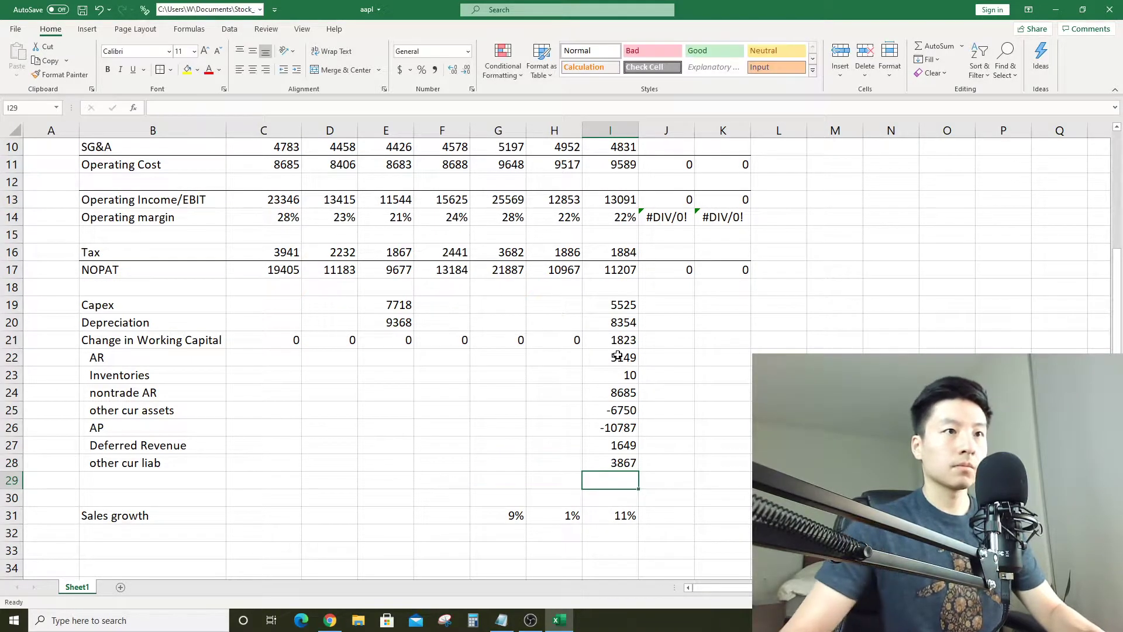
double_click(591, 337)
key("Return")
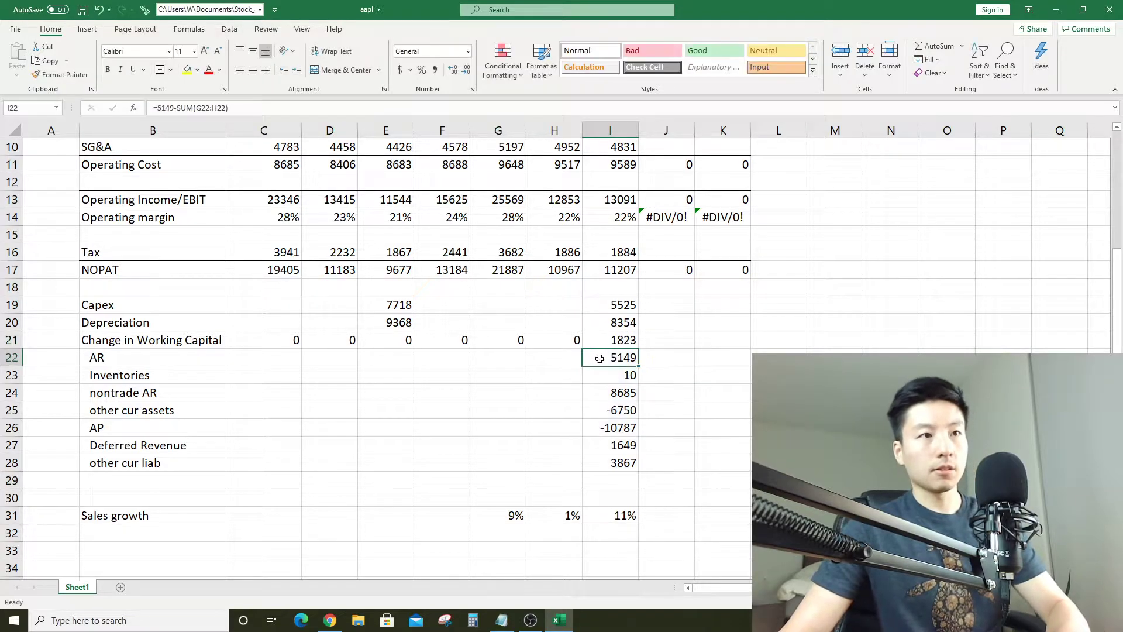
key("Up")
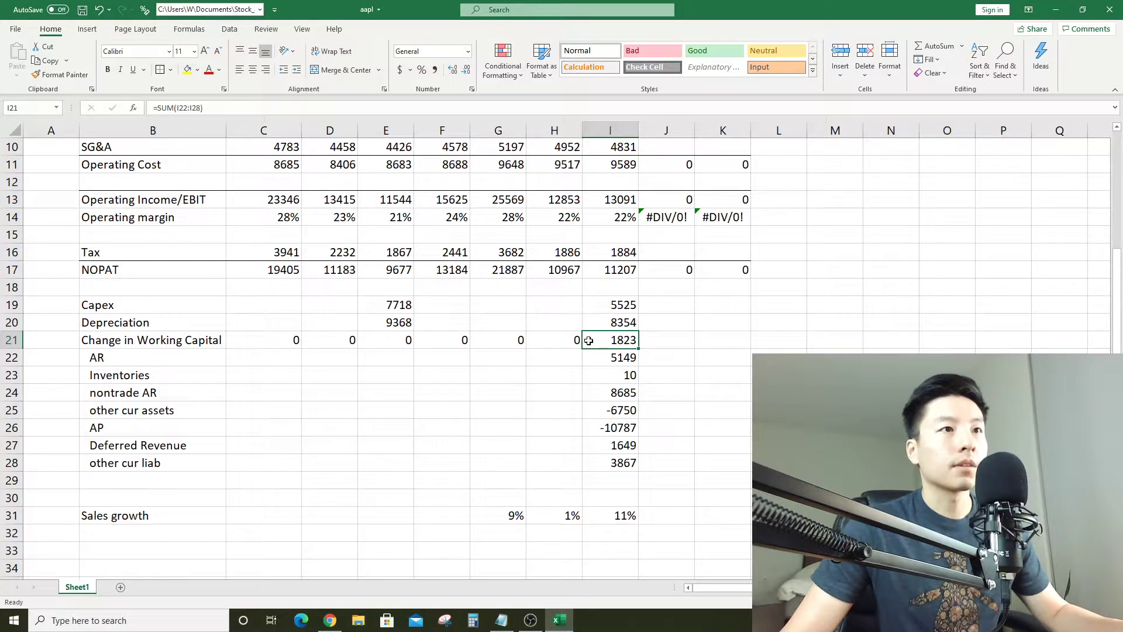
left_click(576, 354)
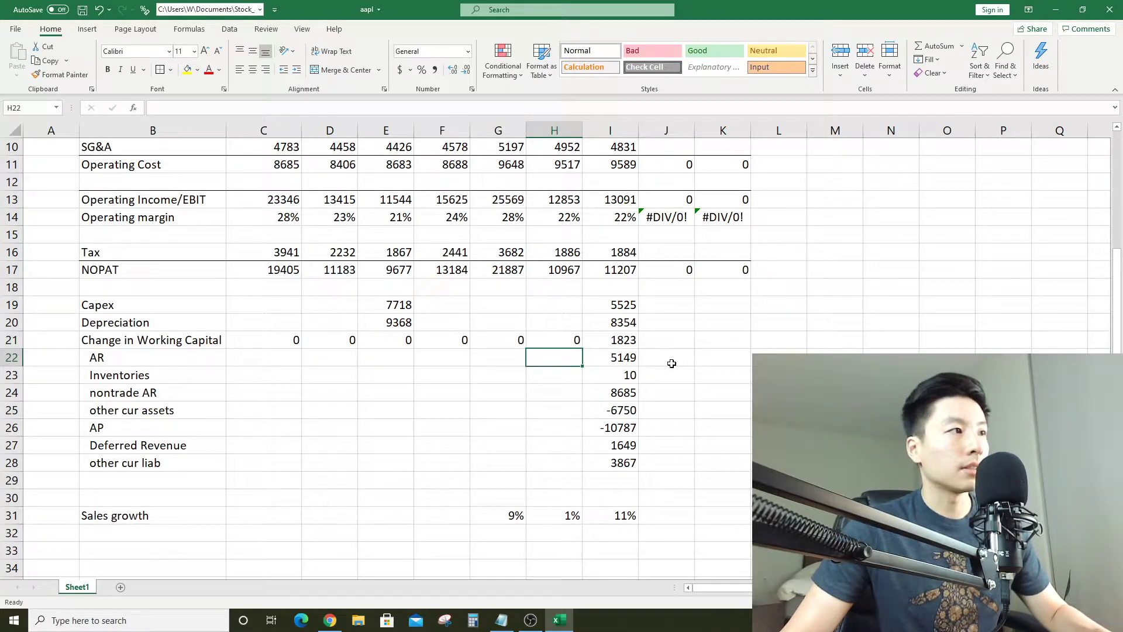
key("alt+Tab")
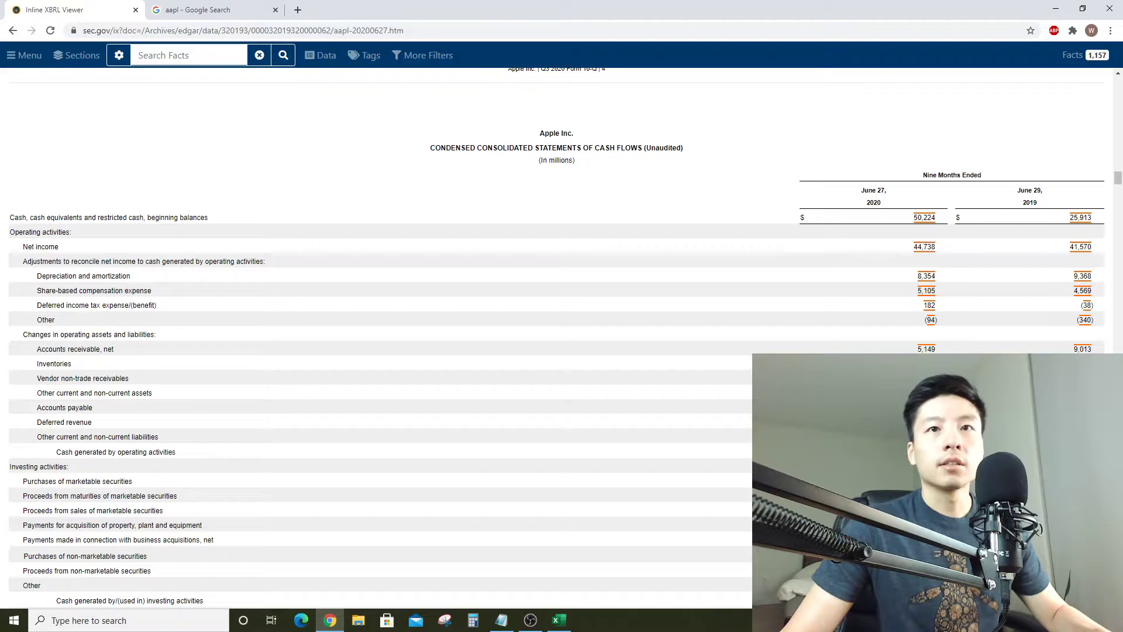
key("alt+Tab")
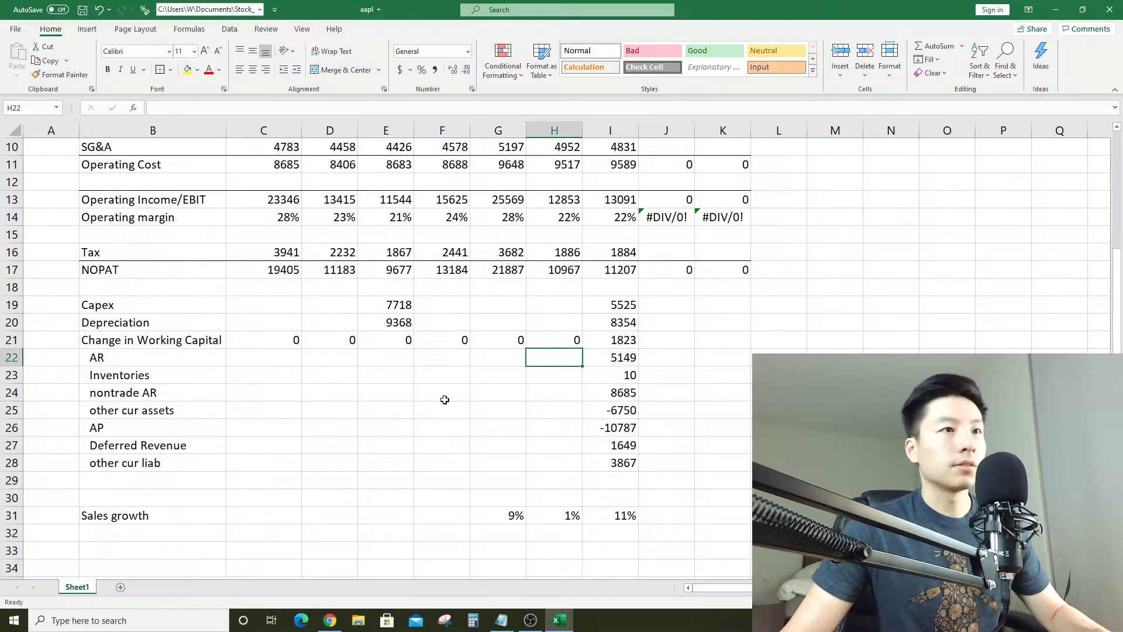
left_click(374, 358)
key("alt+Tab")
key("alt+Tab")
Enter the nine-month figures for AR (9013), inventories and nontrade AR (13483) in column E
type("9013")
key("Return")
key("alt+Tab")
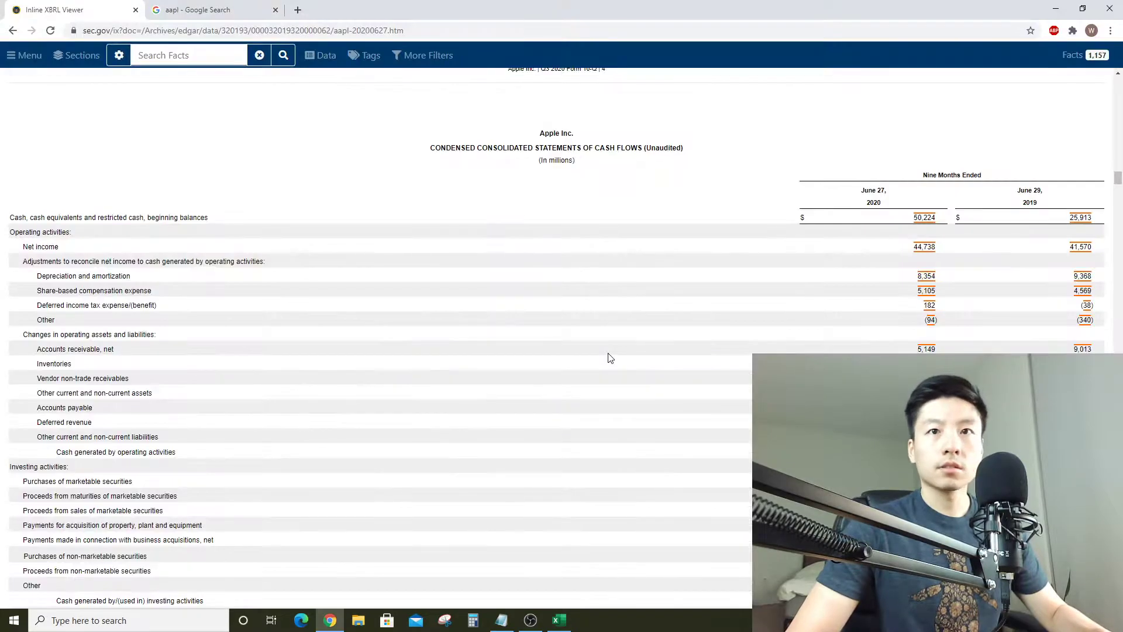
key("alt+Tab")
type("495+")
key("BackSpace")
key("BackSpace")
type("6")
key("Return")
key("alt+Tab")
key("alt+Tab")
type("13483")
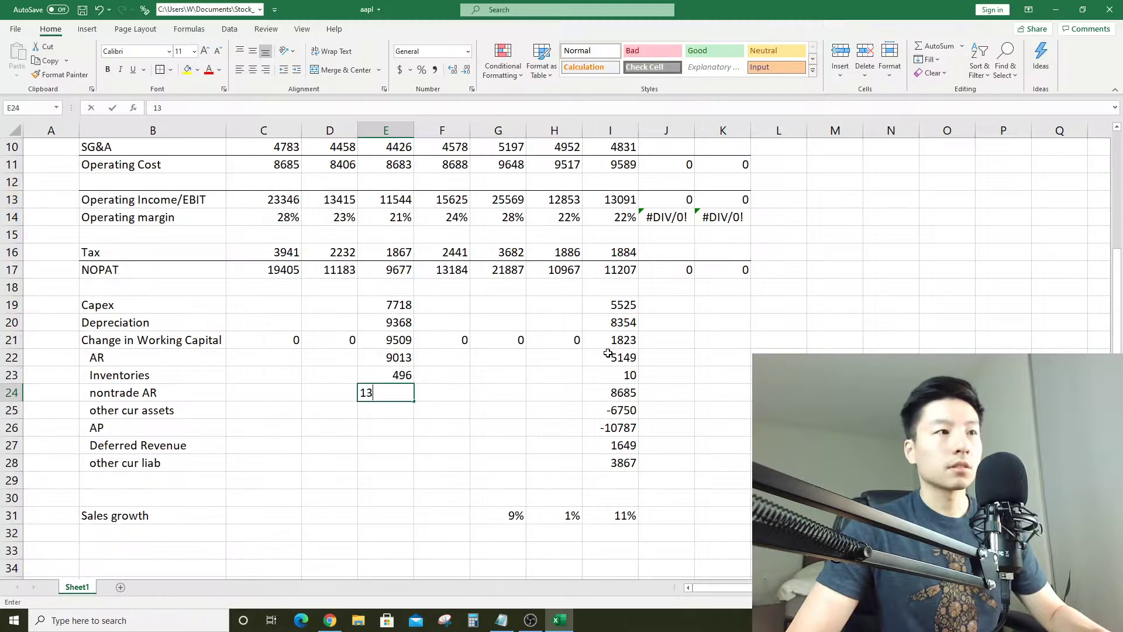
key("Return")
Turn AR and inventories into formulas: =+9013-SUM(C22:D22) and =+496-SUM(C23:D23)
key("Up")
key("Up")
key("Up")
left_click(154, 108)
type("+")
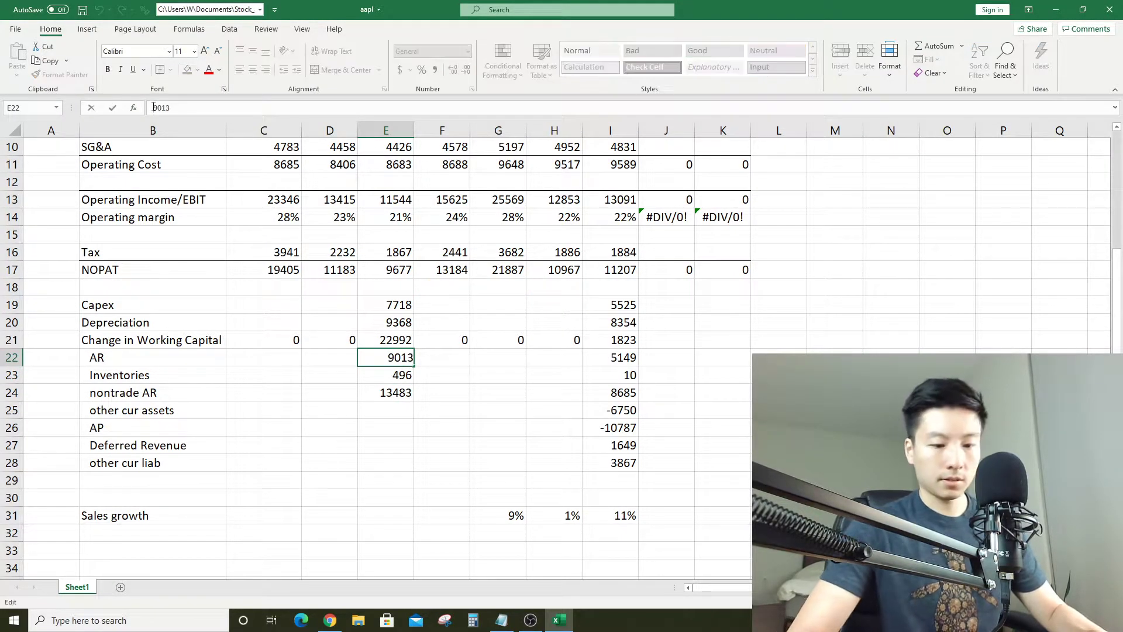
left_click(189, 112)
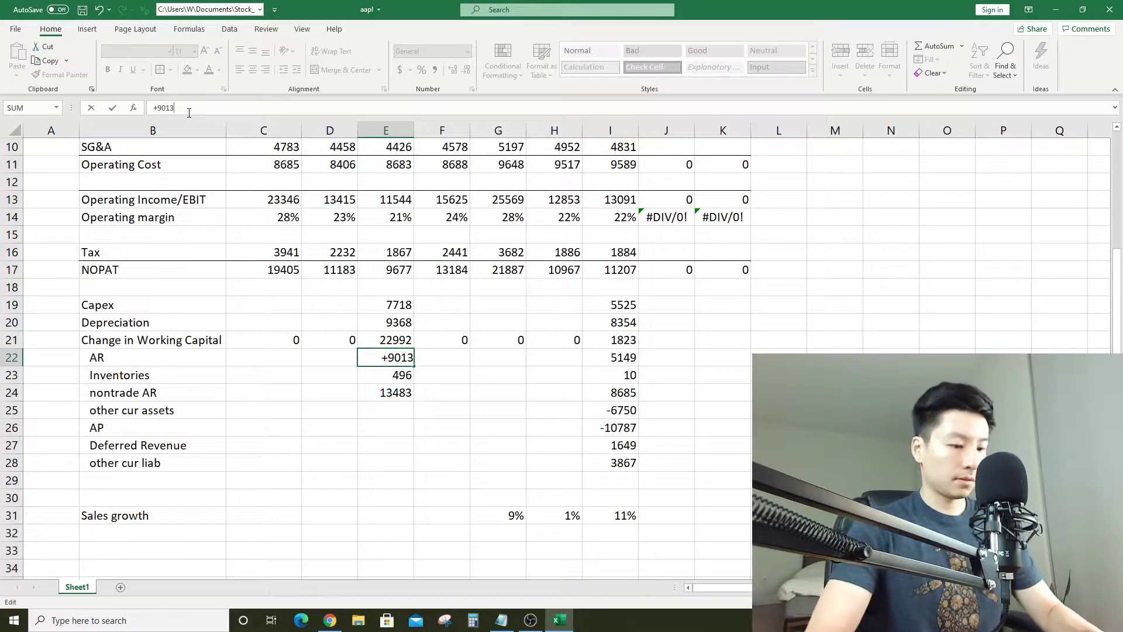
type("-sum")
key("Tab")
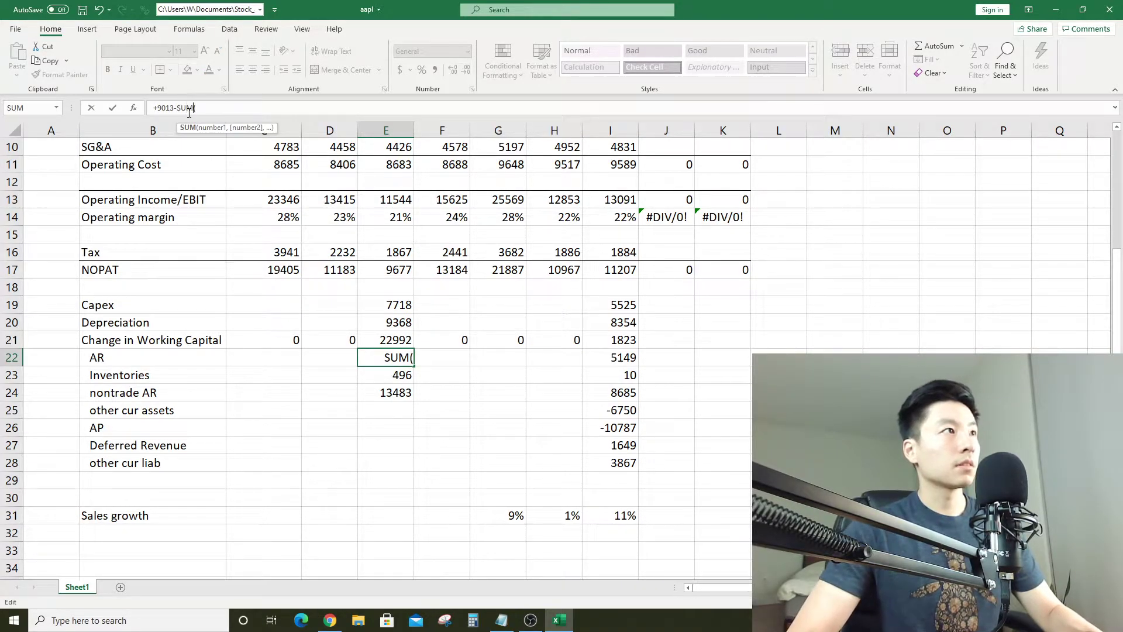
left_click_drag(331, 360, 281, 363)
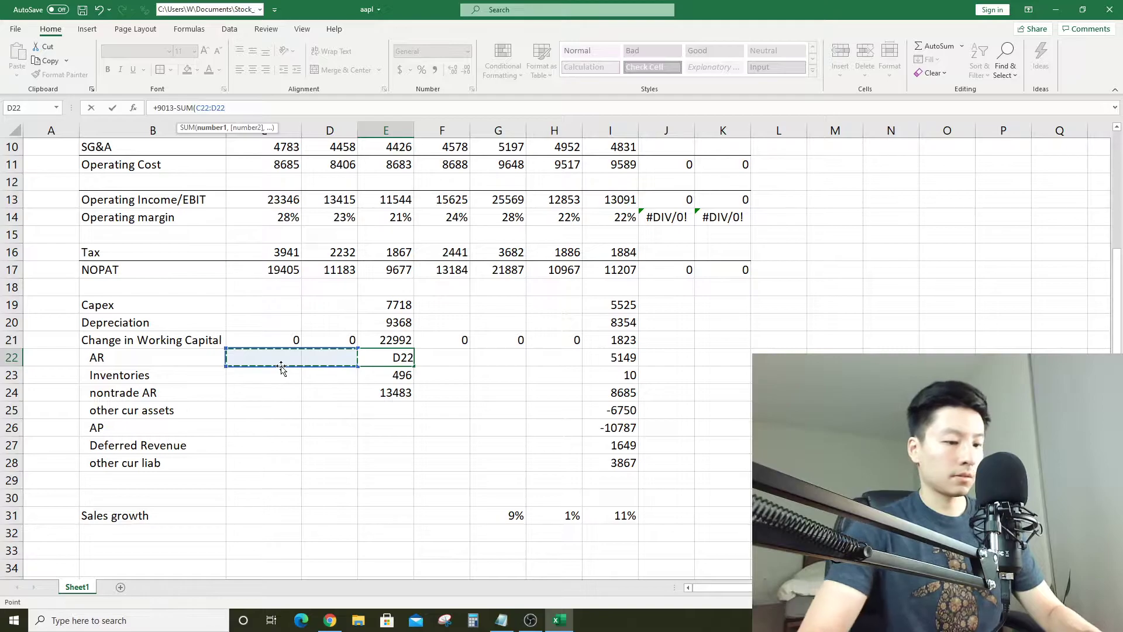
key("Return")
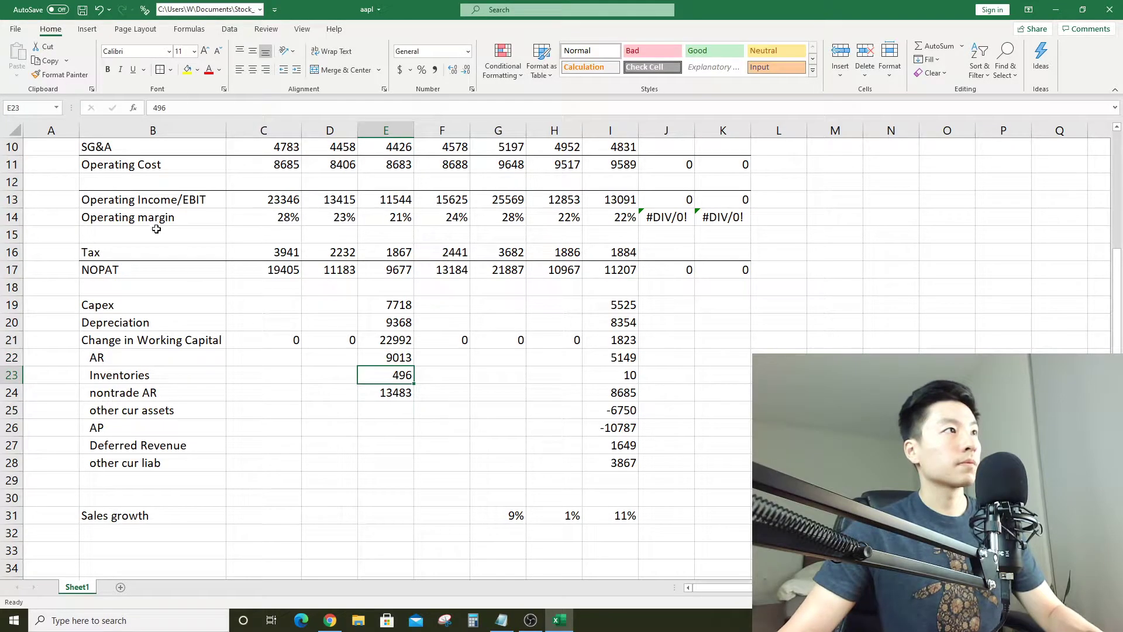
left_click(156, 108)
type("+496")
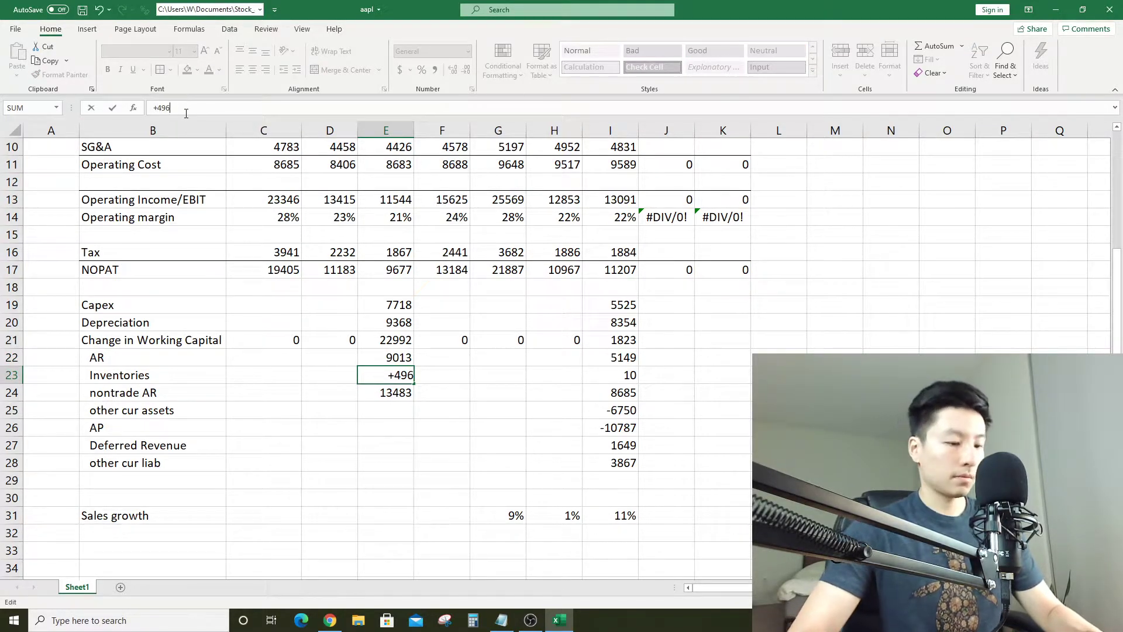
type("-SUM(")
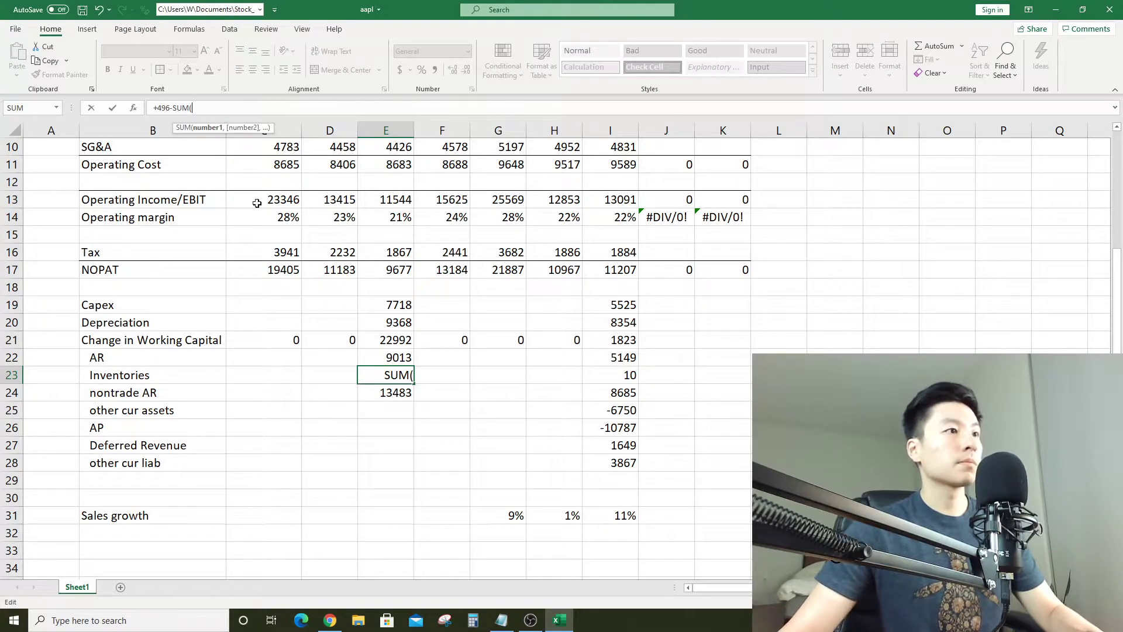
left_click_drag(316, 371, 282, 383)
key("Return")
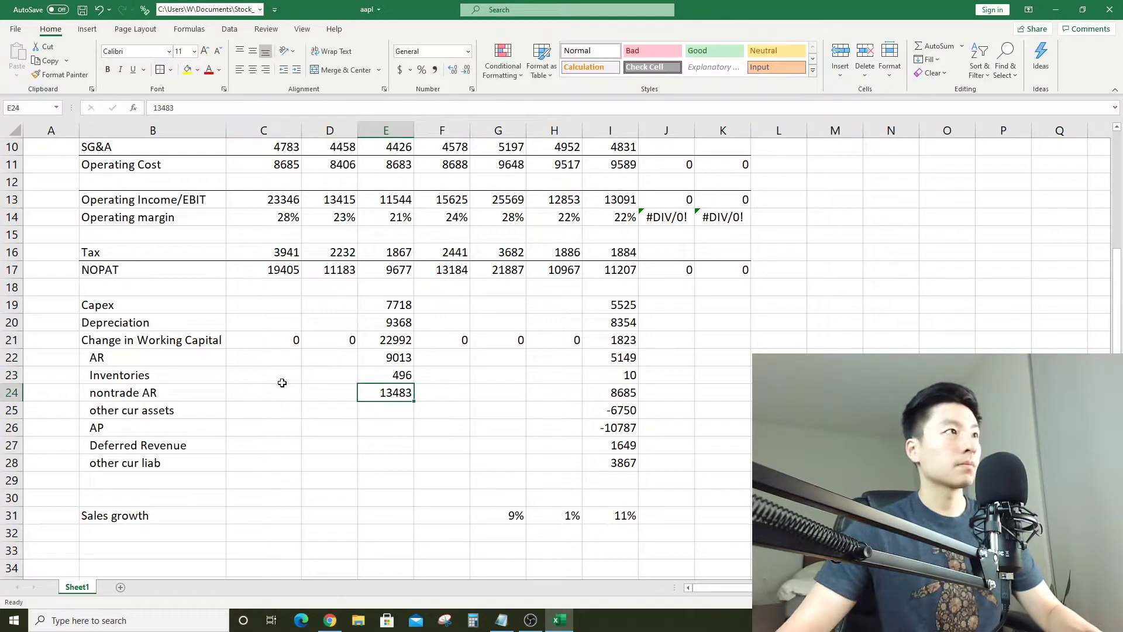
Enter nontrade AR as =+13483-SUM(C24:D24) and other current assets as =+693-SUM(C25:D25)
left_click(152, 108)
type("+13483")
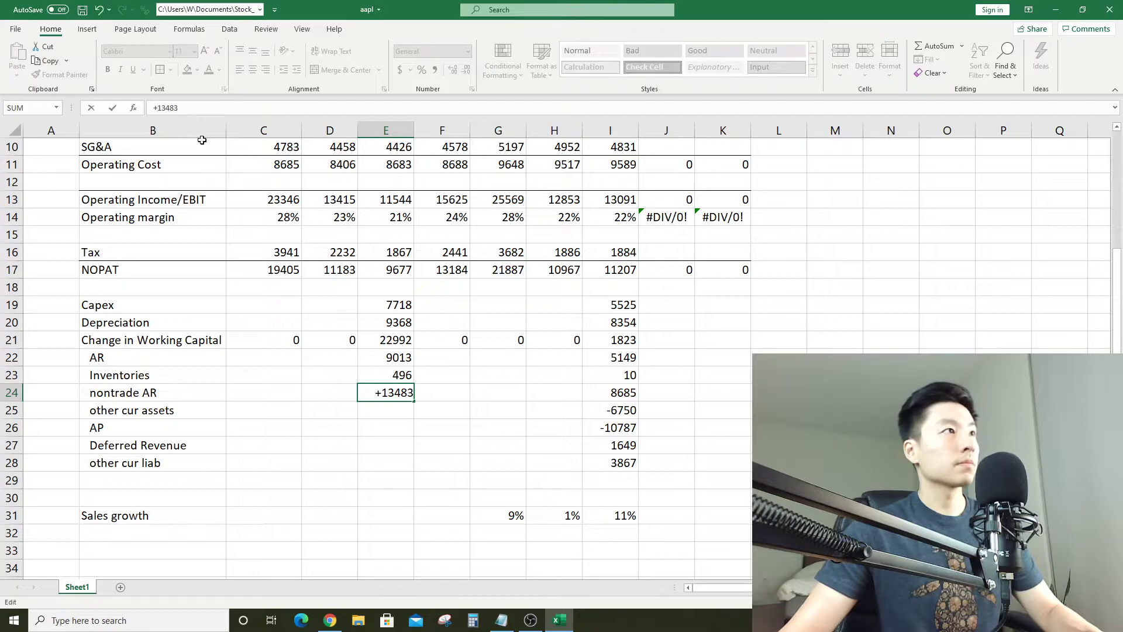
type("-SUM(")
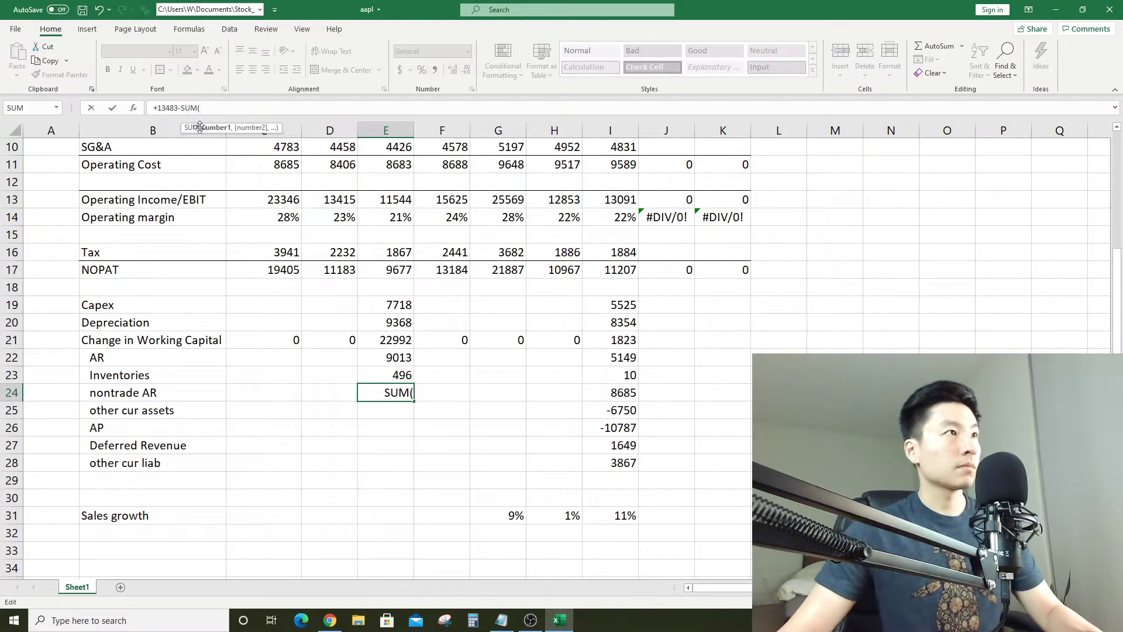
left_click_drag(347, 393, 269, 396)
type(")")
key("Return")
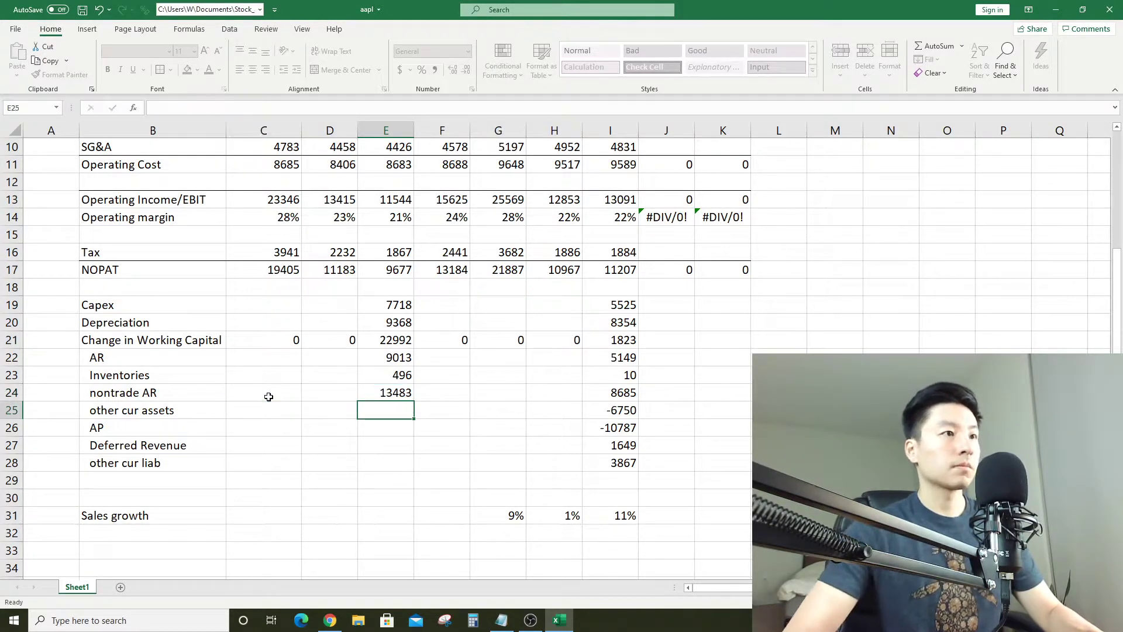
key("alt+Tab")
key("alt+Tab")
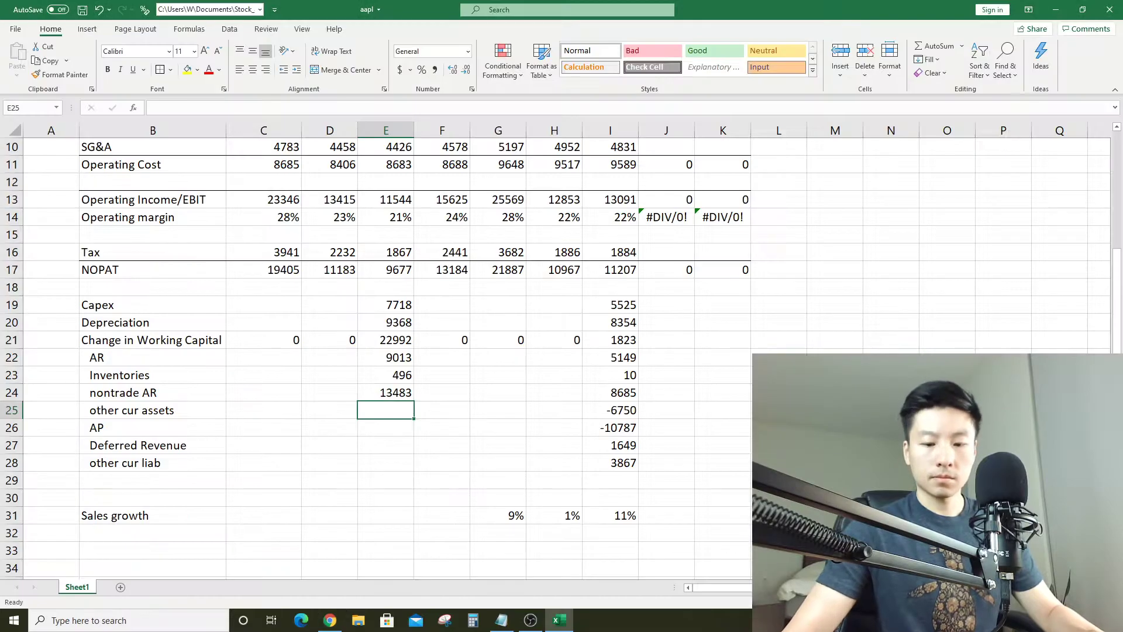
type("+693-su")
key("Tab")
left_click_drag(329, 410, 264, 410)
type(")")
key("Return")
Enter accounts payable as -19804-SUM(C26:D26) and deferred revenue as -776-SUM(C27:D27)
key("alt+Tab")
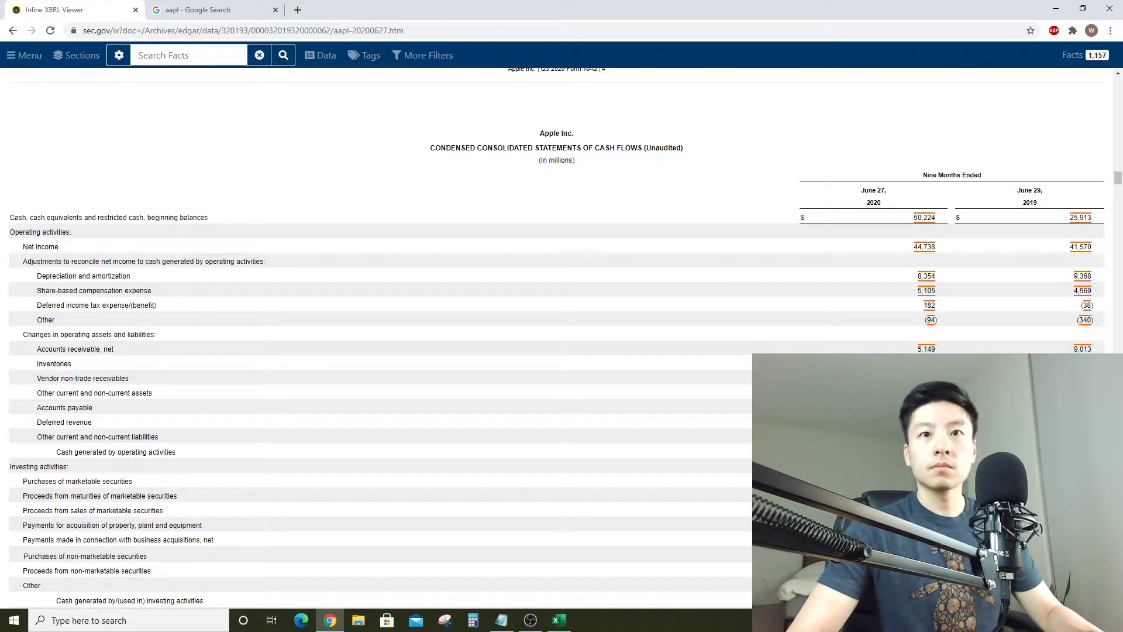
key("alt+Tab")
type("-19804")
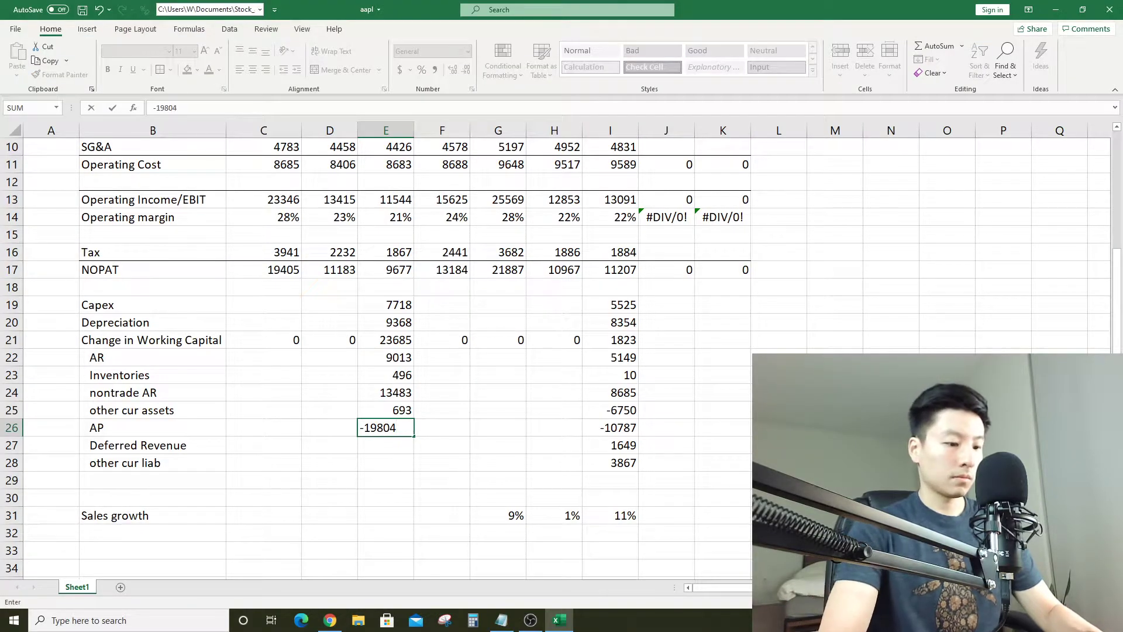
type("-SUM(")
left_click_drag(330, 428, 263, 429)
key("alt+Tab")
key("alt+Tab")
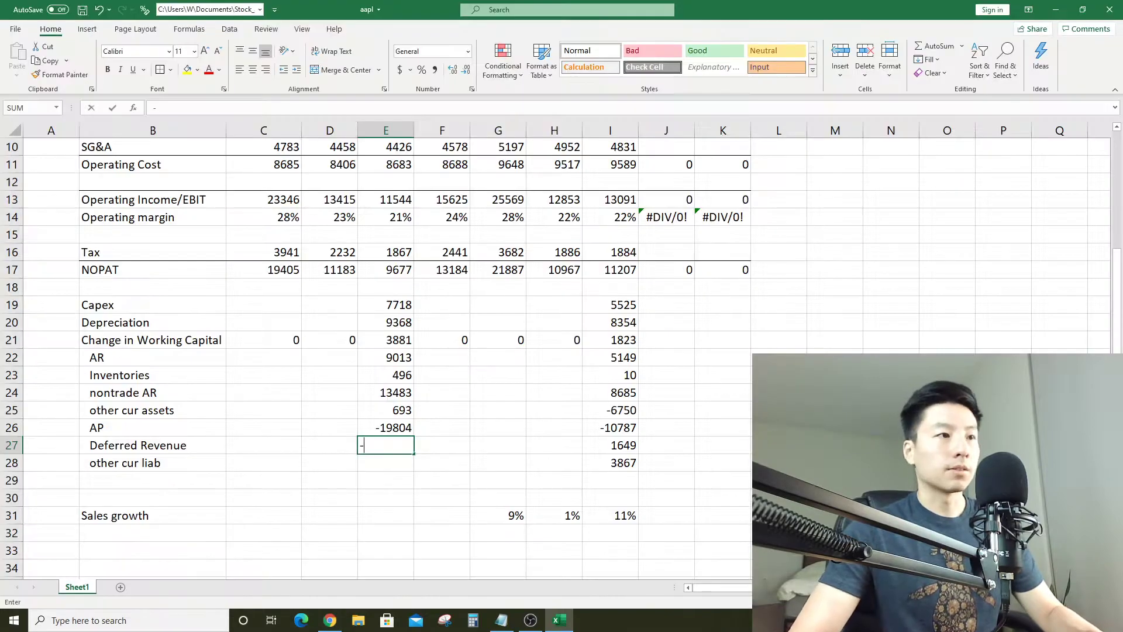
type("-776-SUM(")
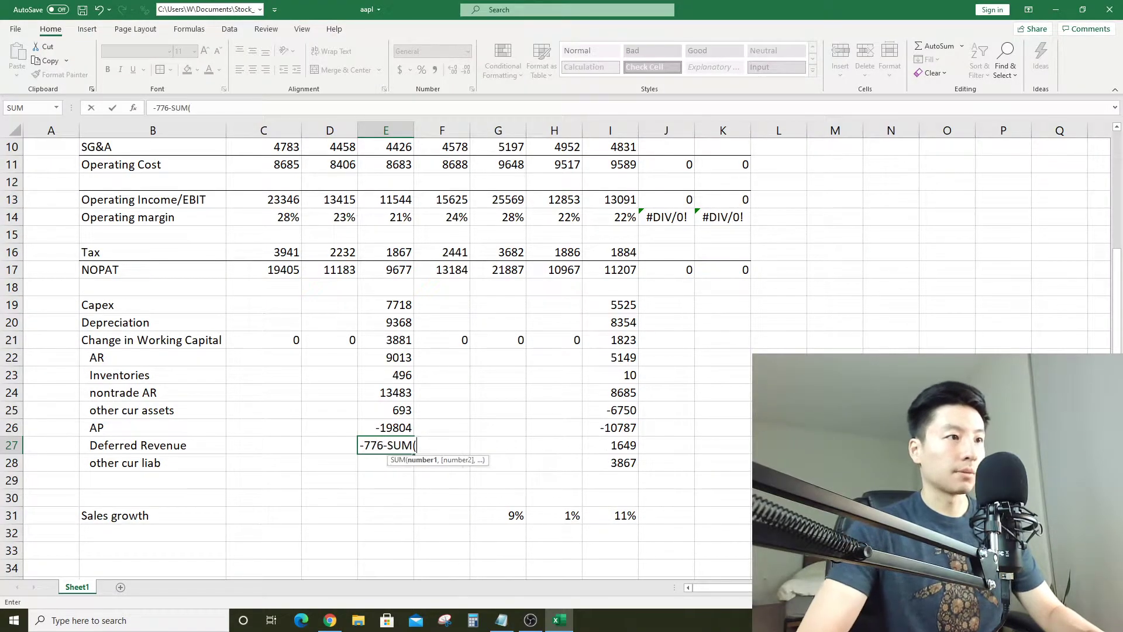
left_click_drag(330, 445, 263, 447)
key("Return")
Enter other current liabilities minus SUM(C28:D28), then check the -5647 working-capital total
key("alt+Tab")
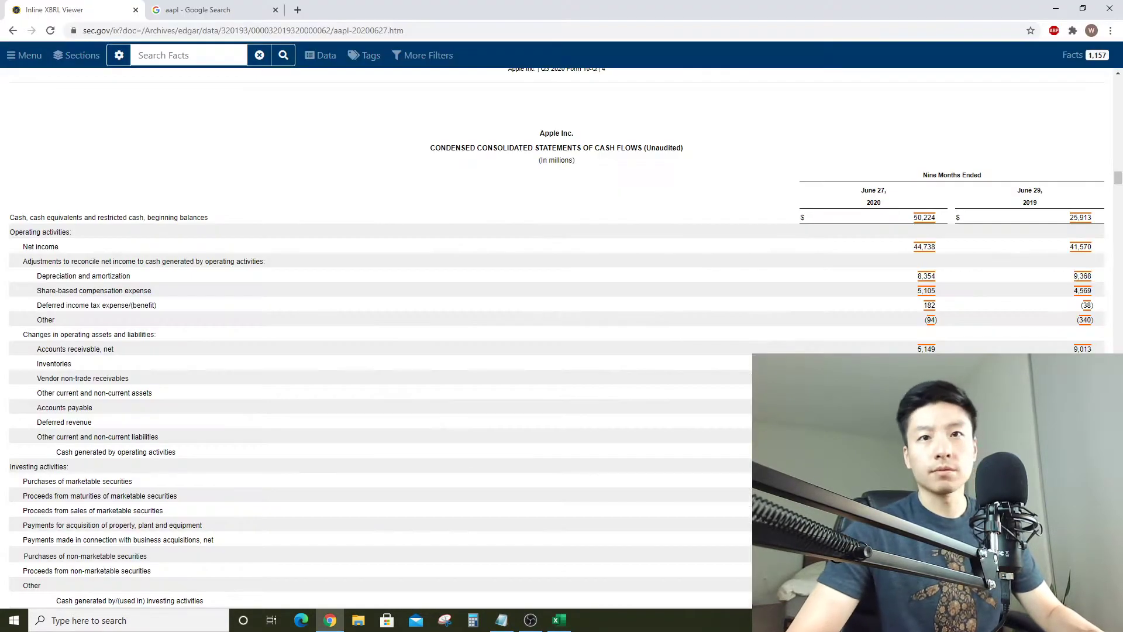
key("alt+Tab")
type("-")
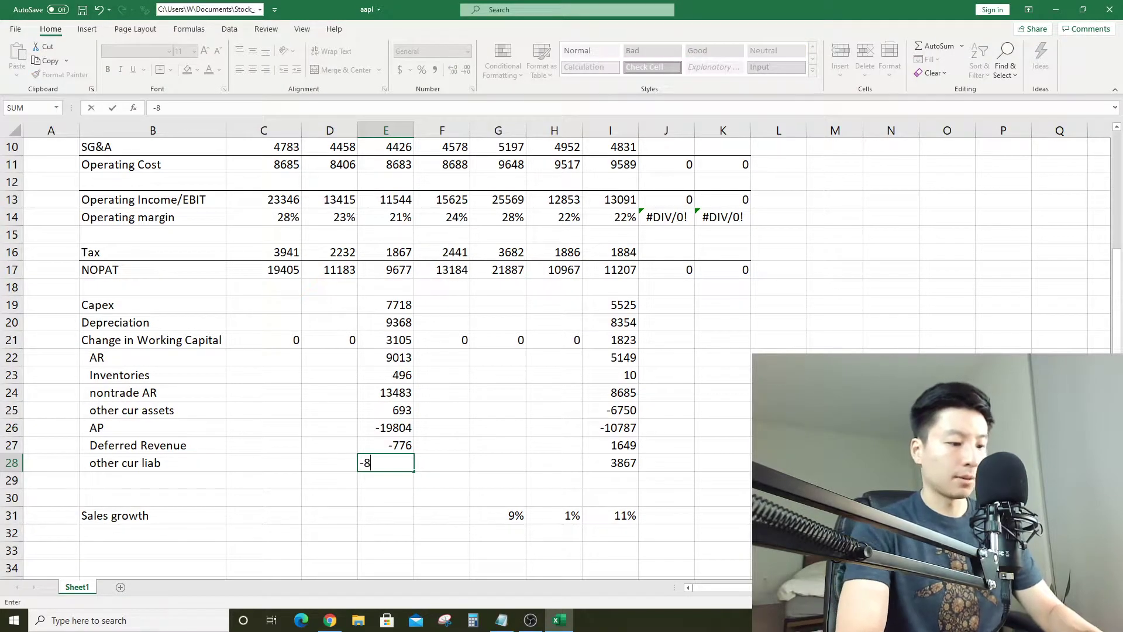
type("876")
key("alt+Tab")
key("alt+Tab")
key("BackSpace")
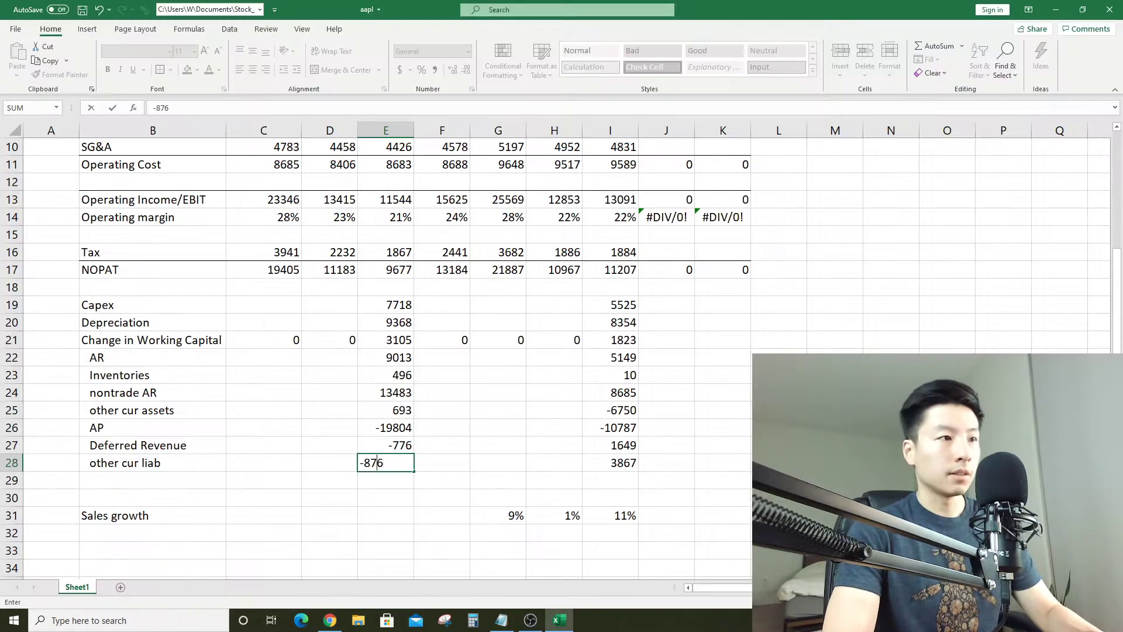
type("52-sum")
key("Tab")
left_click_drag(329, 462, 234, 468)
key("Return")
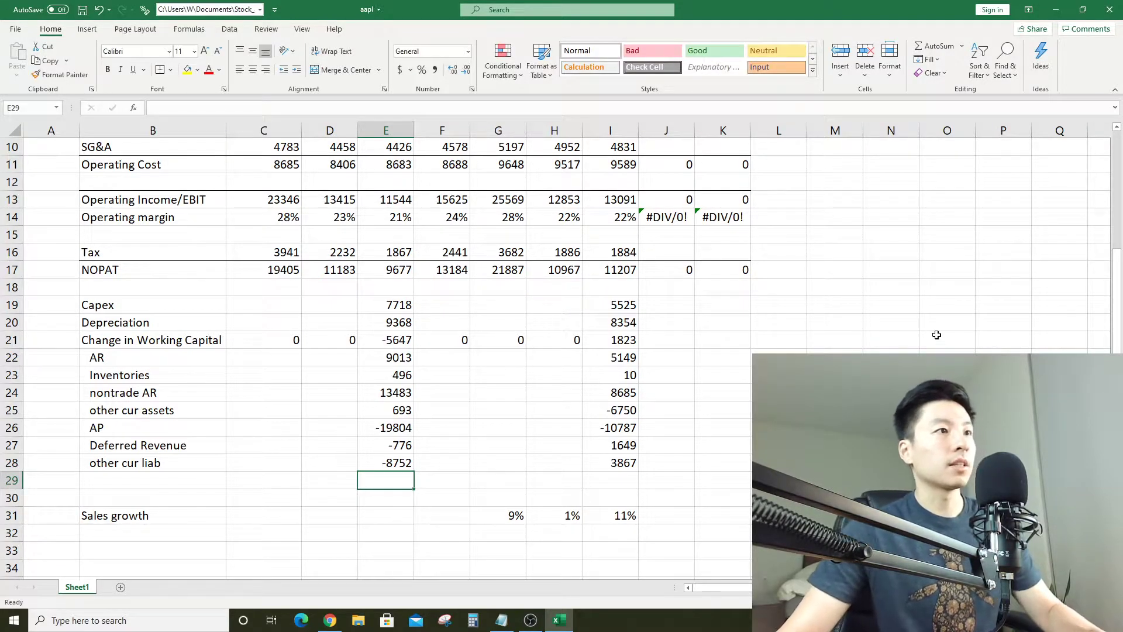
left_click(412, 346)
left_click(450, 375)
Group working-capital rows 22–28 and collapse them under Change in Working Capital
scroll(456, 375, "up", 3)
key("alt+Tab")
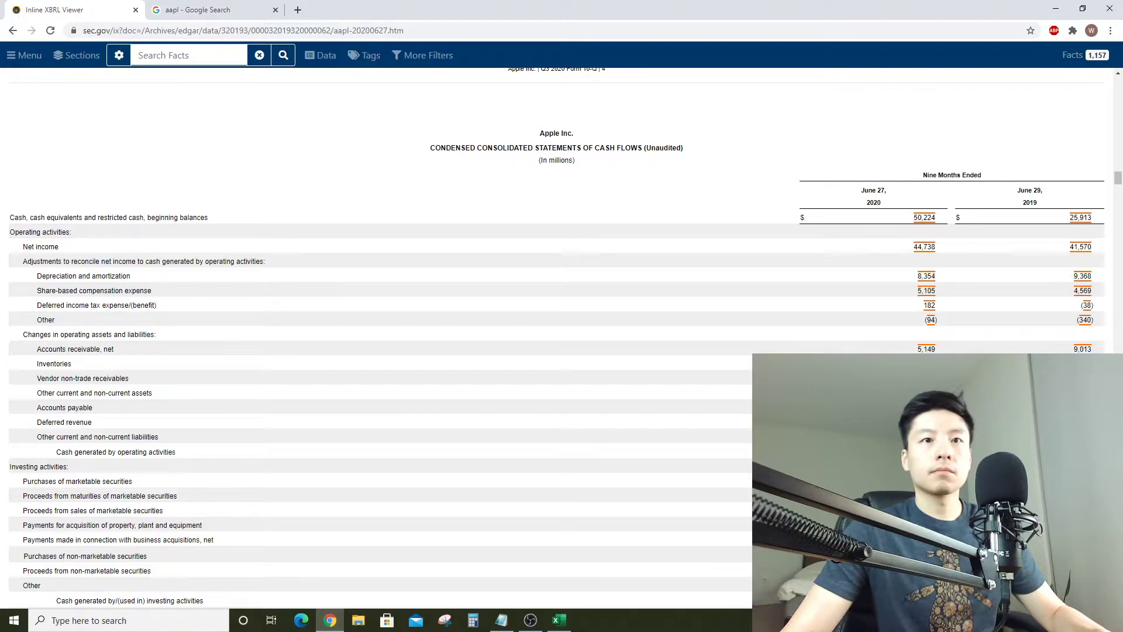
key("alt+Tab")
left_click(500, 458)
scroll(507, 503, "down", 3)
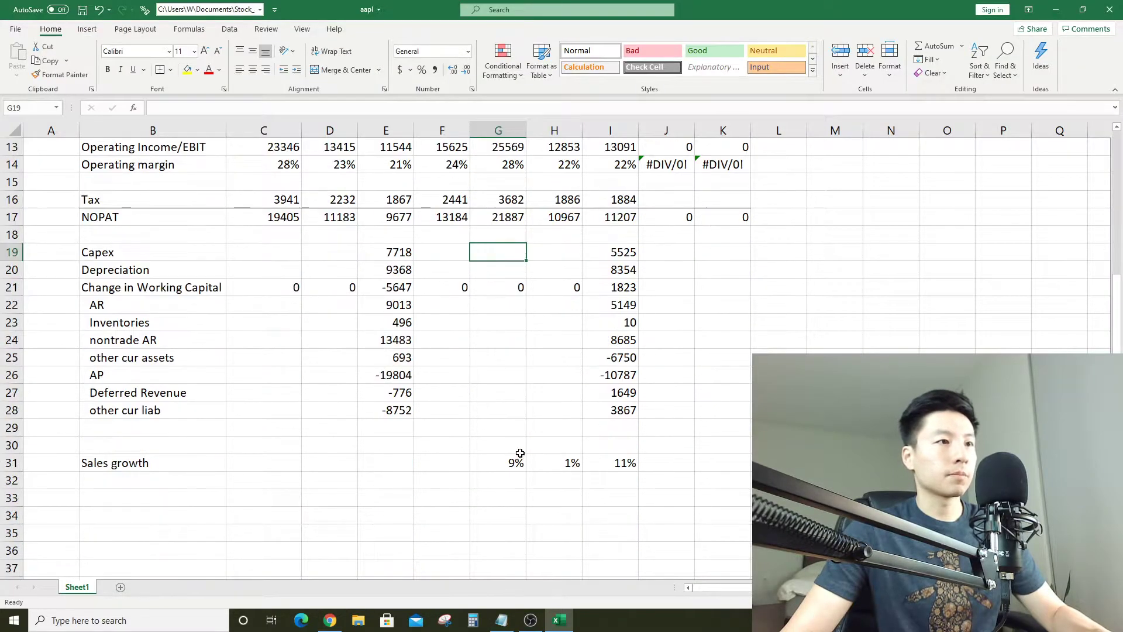
left_click(635, 430)
scroll(682, 421, "down", 3)
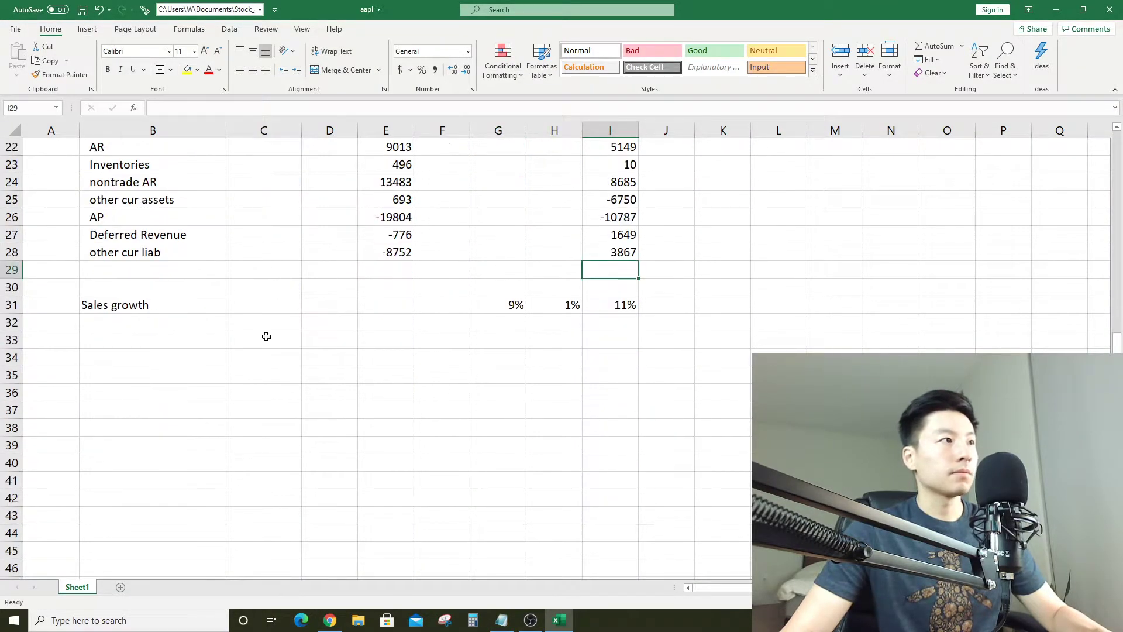
left_click(196, 290)
scroll(498, 403, "up", 3)
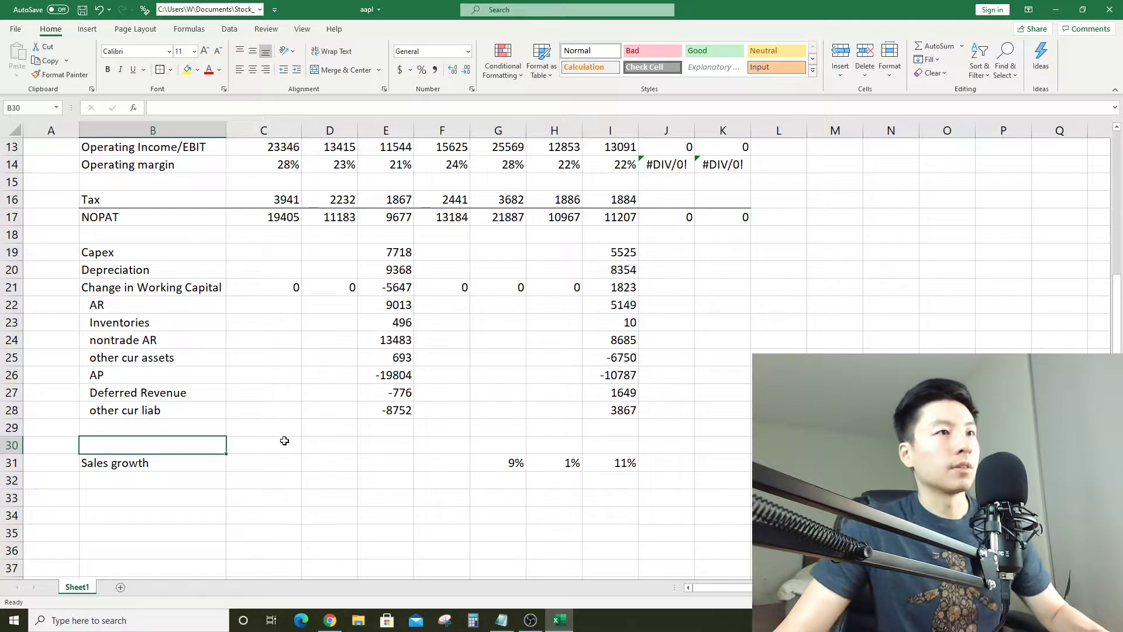
left_click_drag(136, 311, 626, 412)
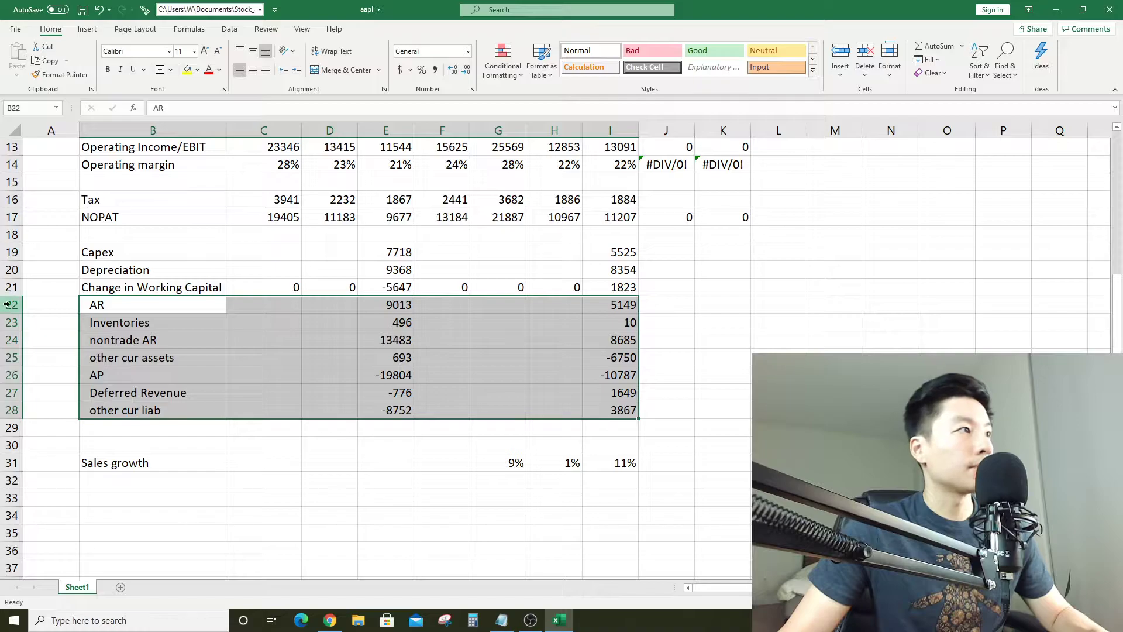
left_click_drag(12, 305, 18, 412)
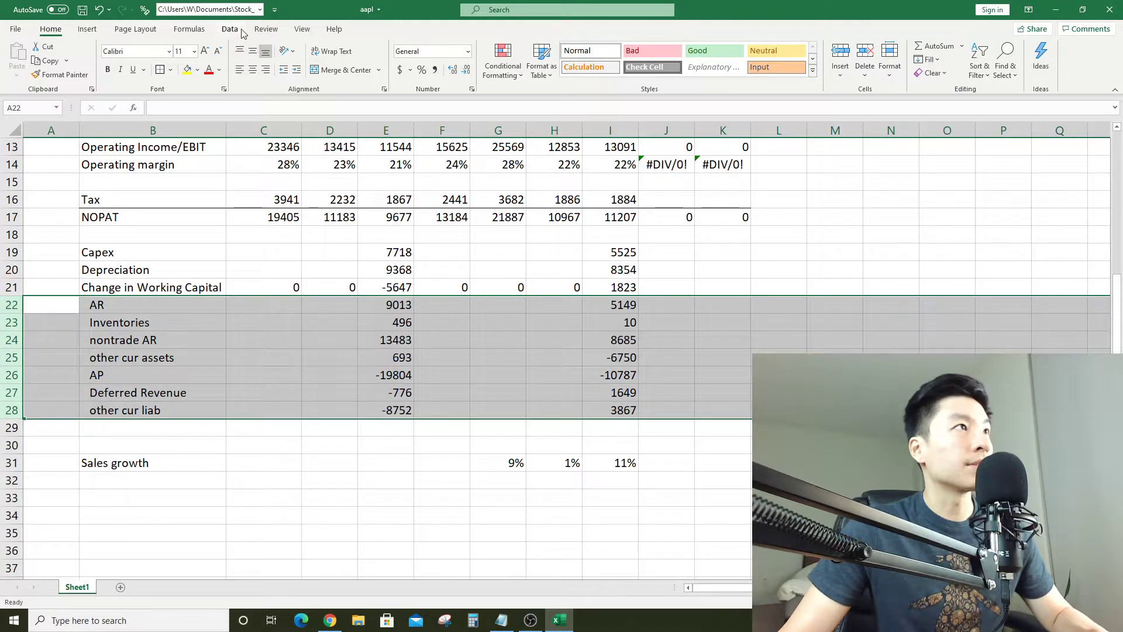
left_click(229, 29)
left_click(802, 56)
left_click(365, 340)
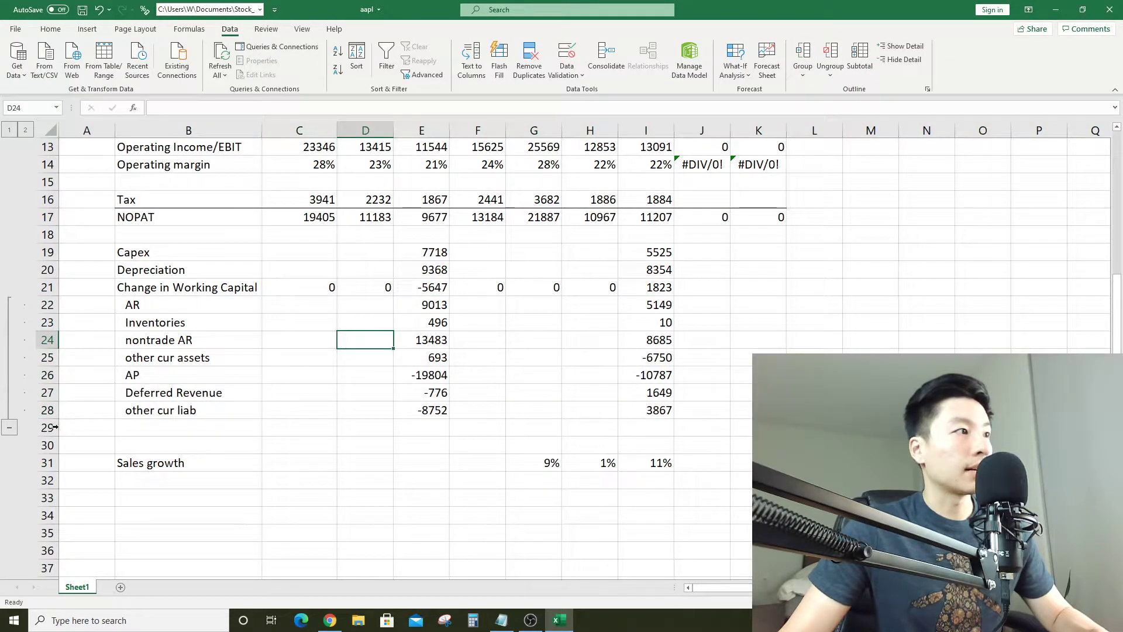
left_click(12, 430)
Insert a blank row at row 30 above Sales growth
right_click(48, 323)
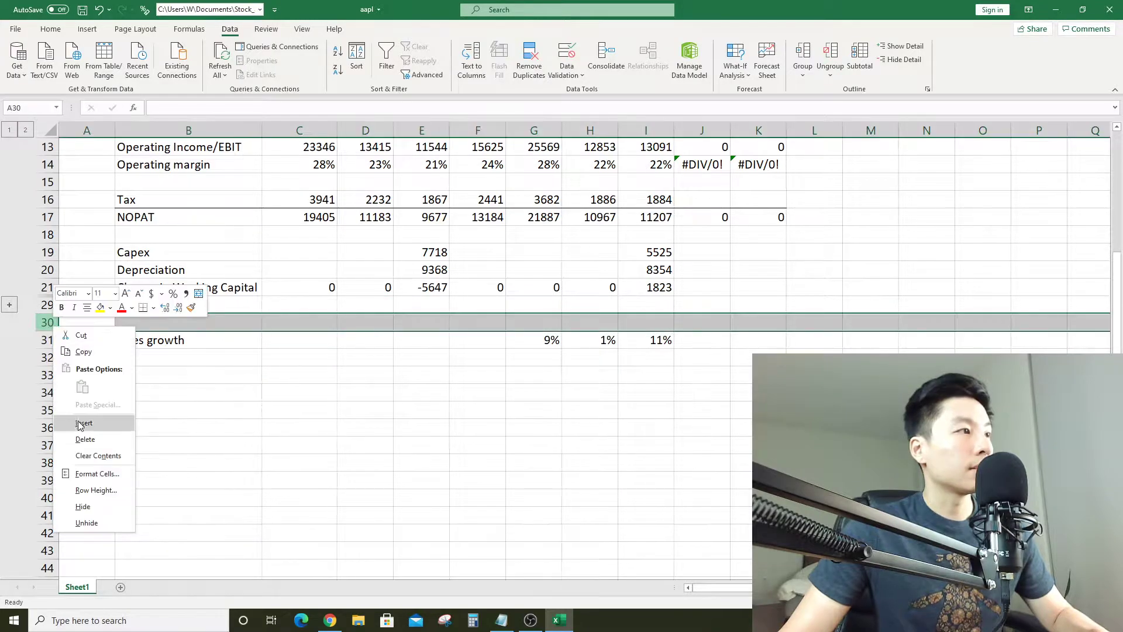
left_click(81, 423)
left_click(258, 325)
scroll(376, 409, "up", 4)
scroll(375, 422, "down", 3)
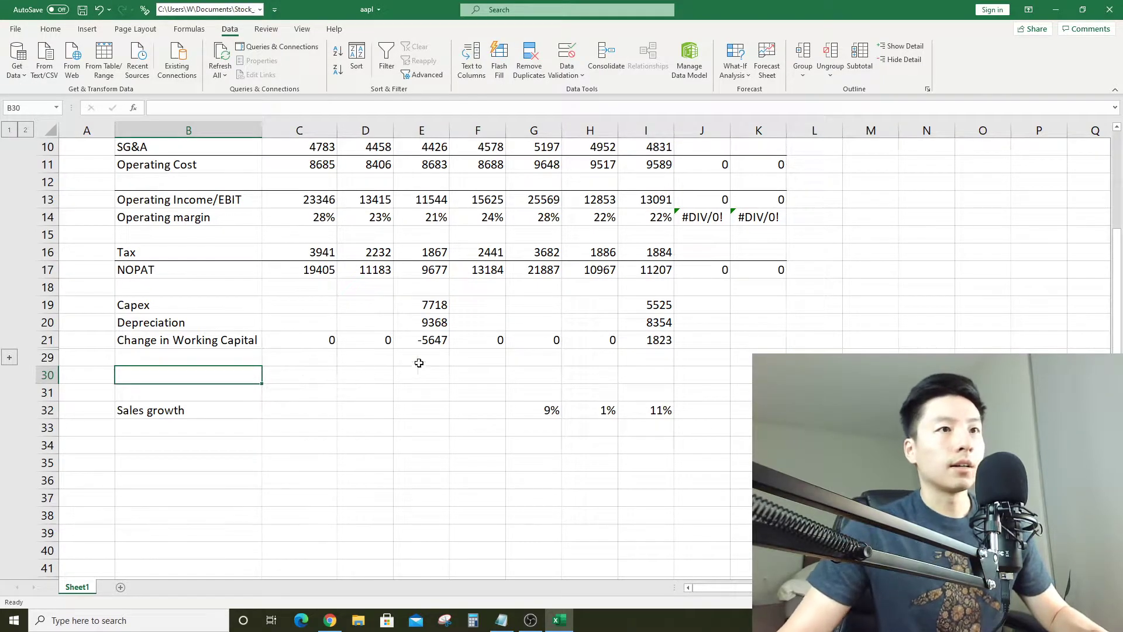
Enter =I17-I19+I20+I21 in I30, giving 2020 Q2 free cash flow of 15859
left_click(659, 378)
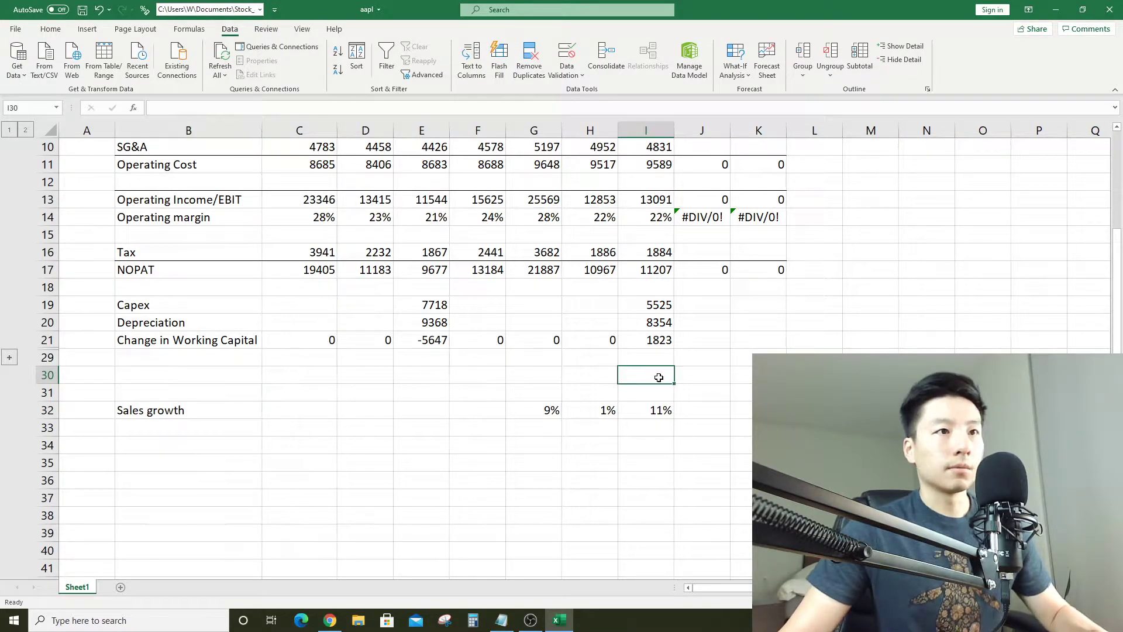
type("=")
left_click(660, 272)
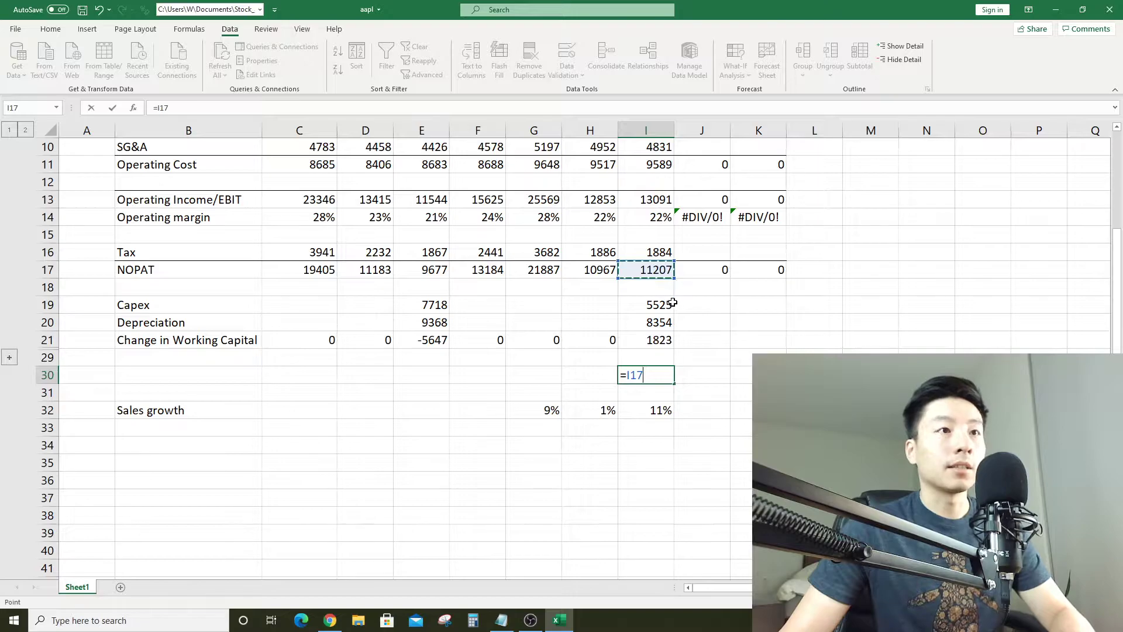
type("-")
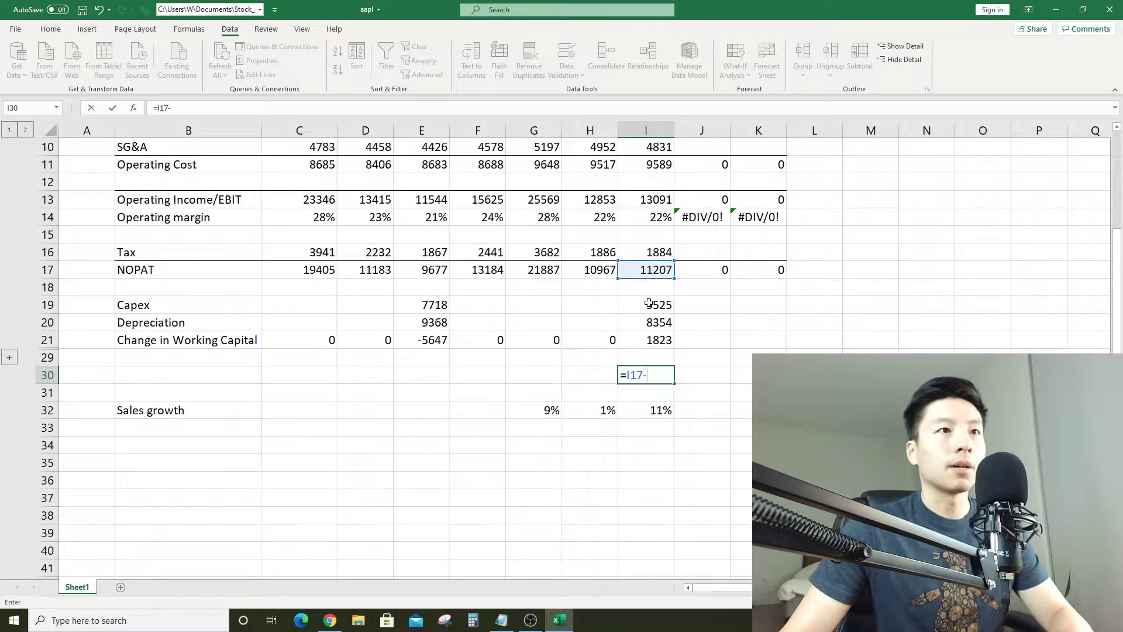
left_click(650, 303)
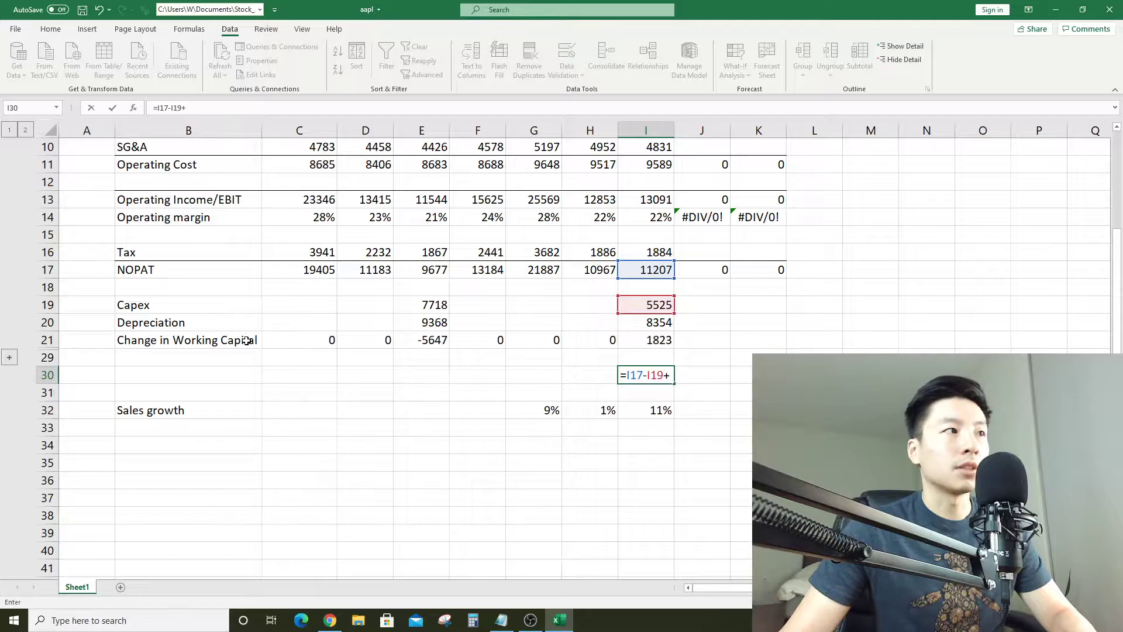
left_click(651, 323)
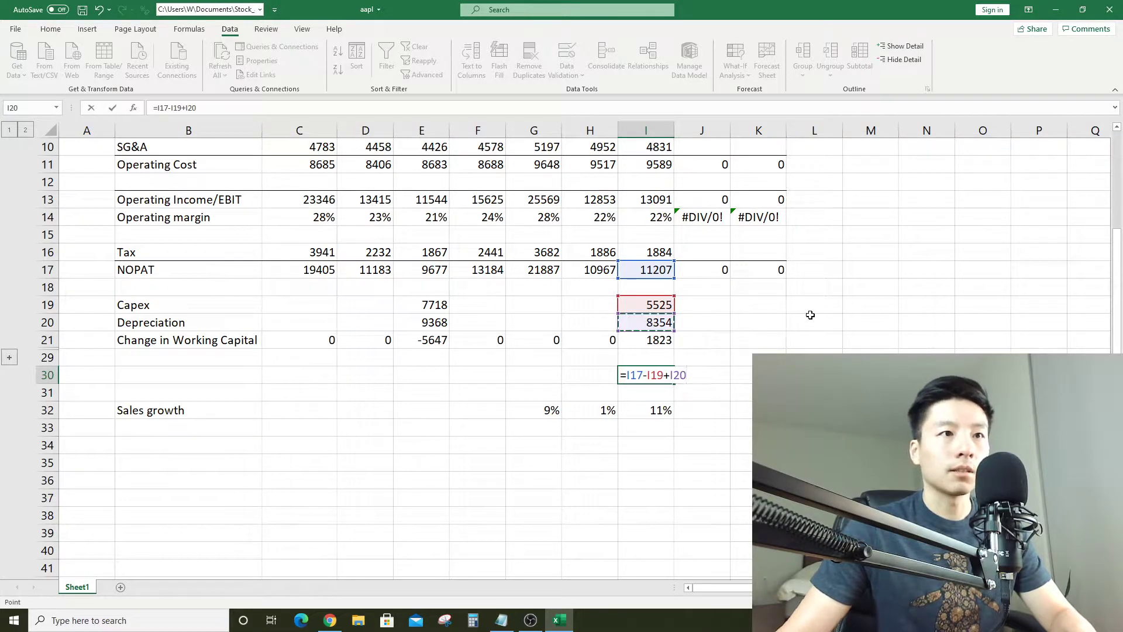
type("+")
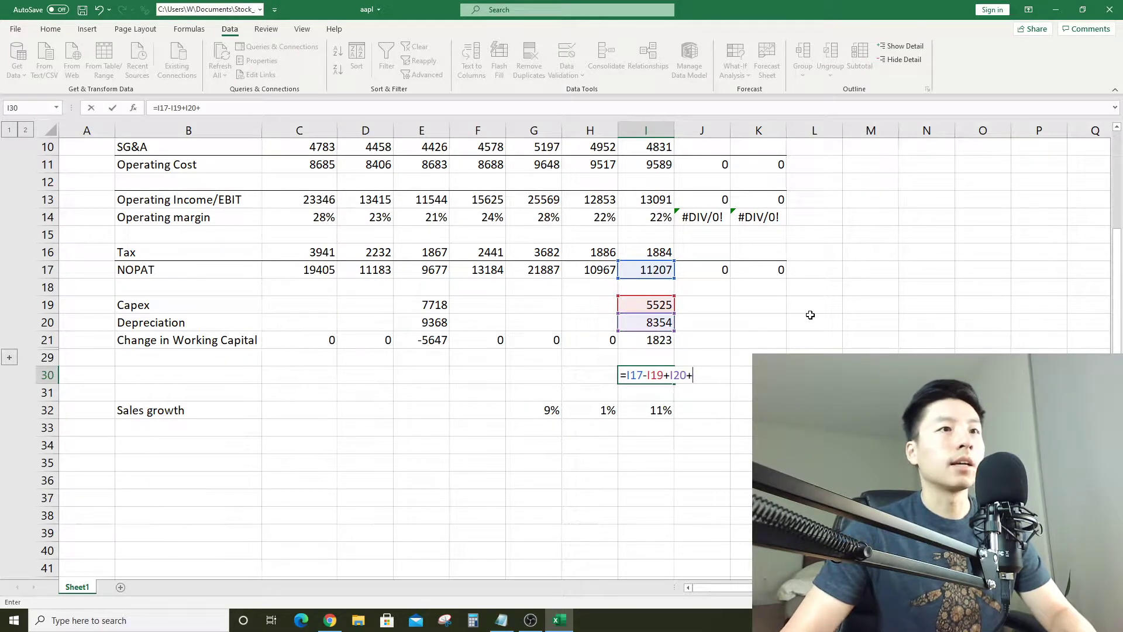
left_click(663, 344)
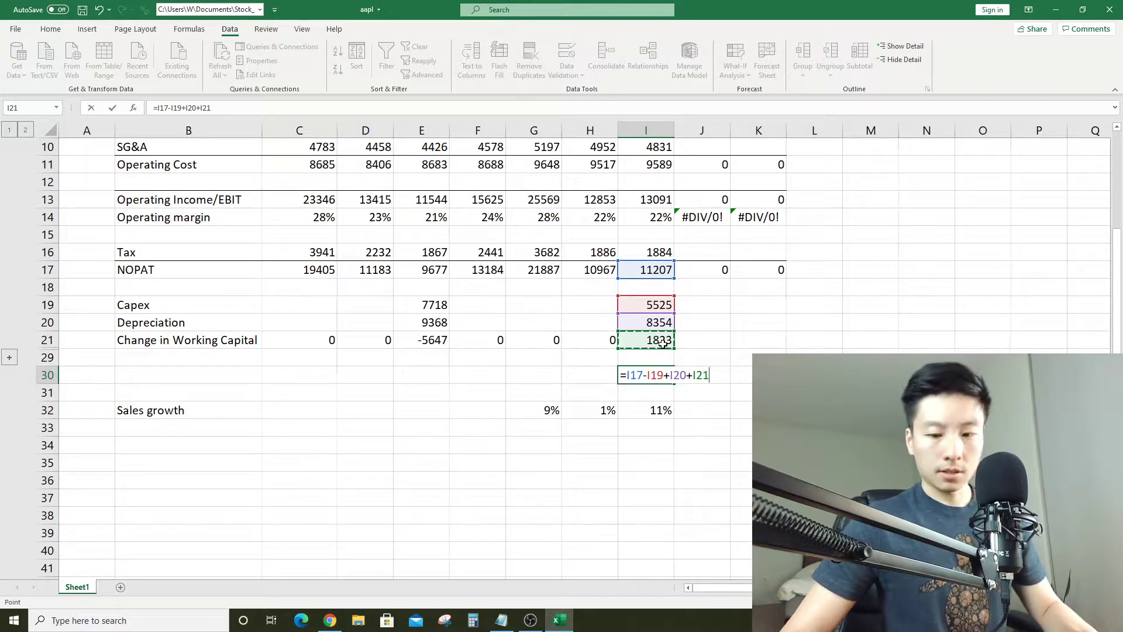
key("Return")
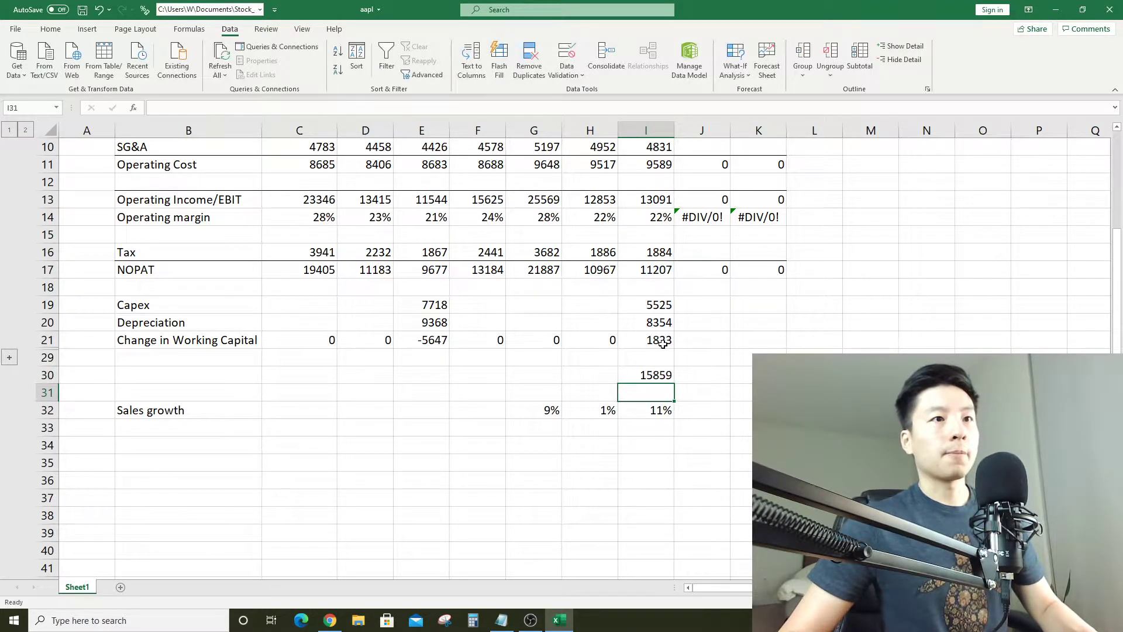
left_click(638, 379)
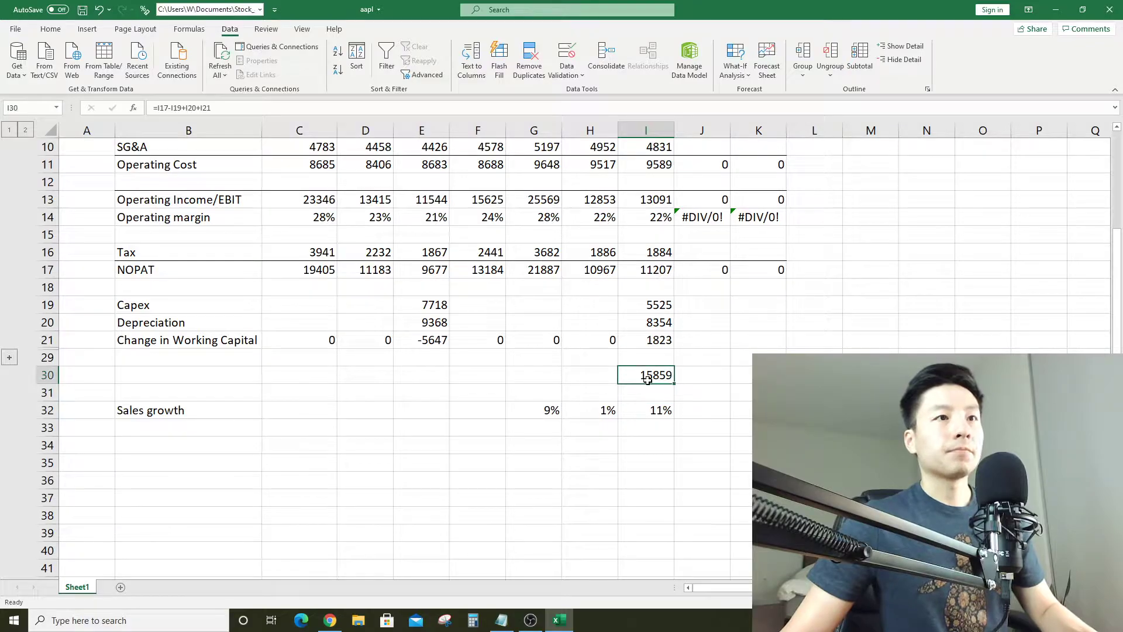
Label the row 'Unlevered FCF' in B30
left_click(201, 372)
type("Un")
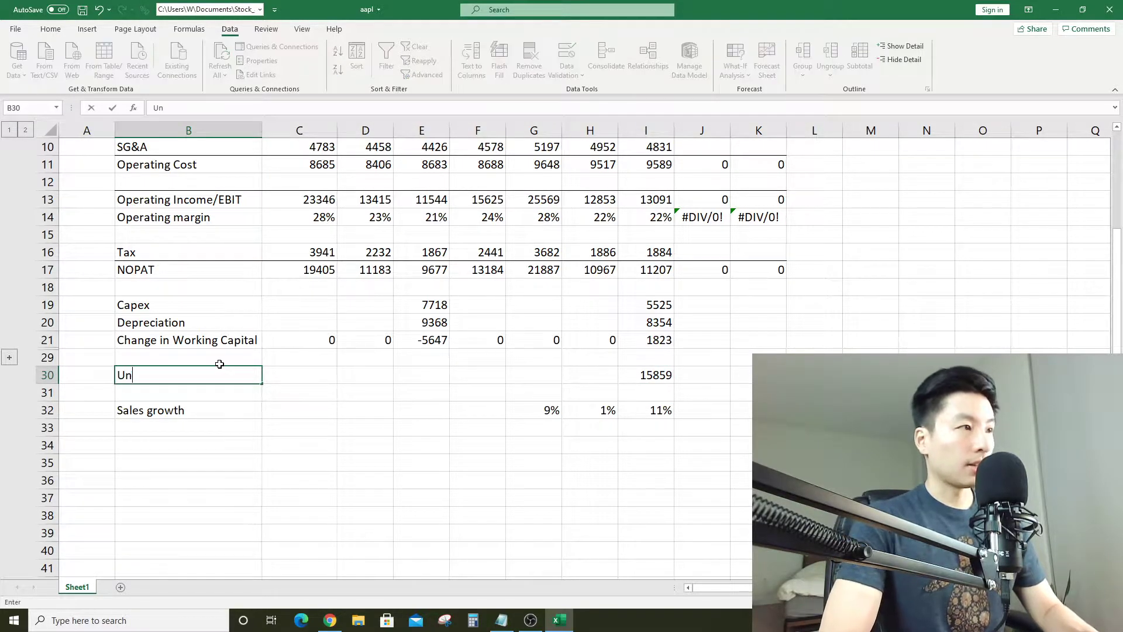
type("levered FCF")
key("Return")
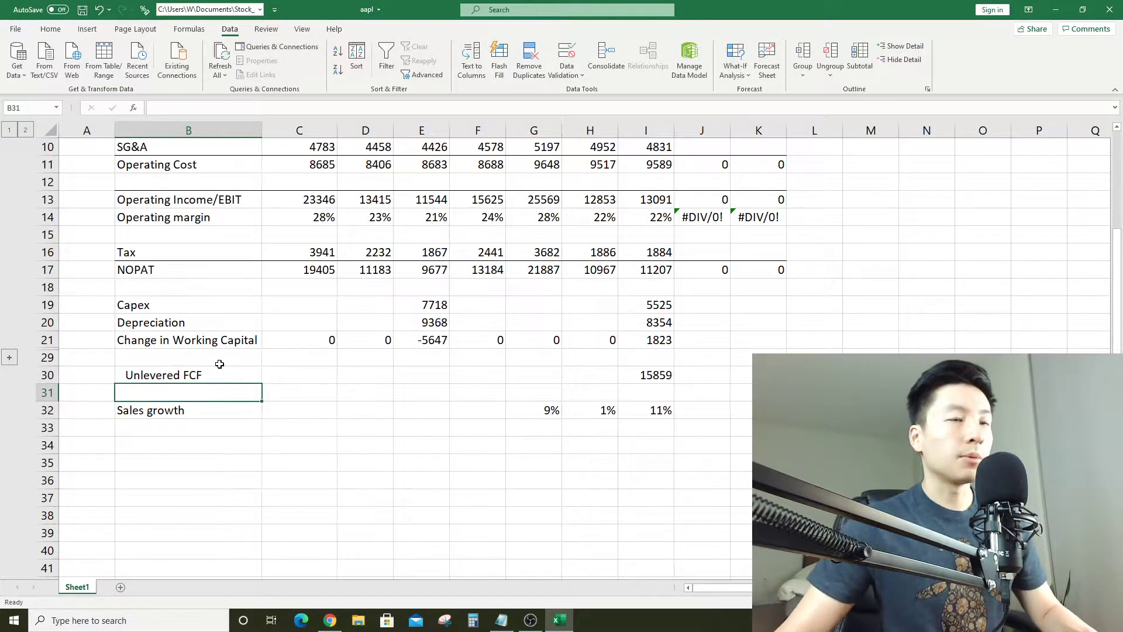
key("Up")
scroll(113, 29, "up", 4)
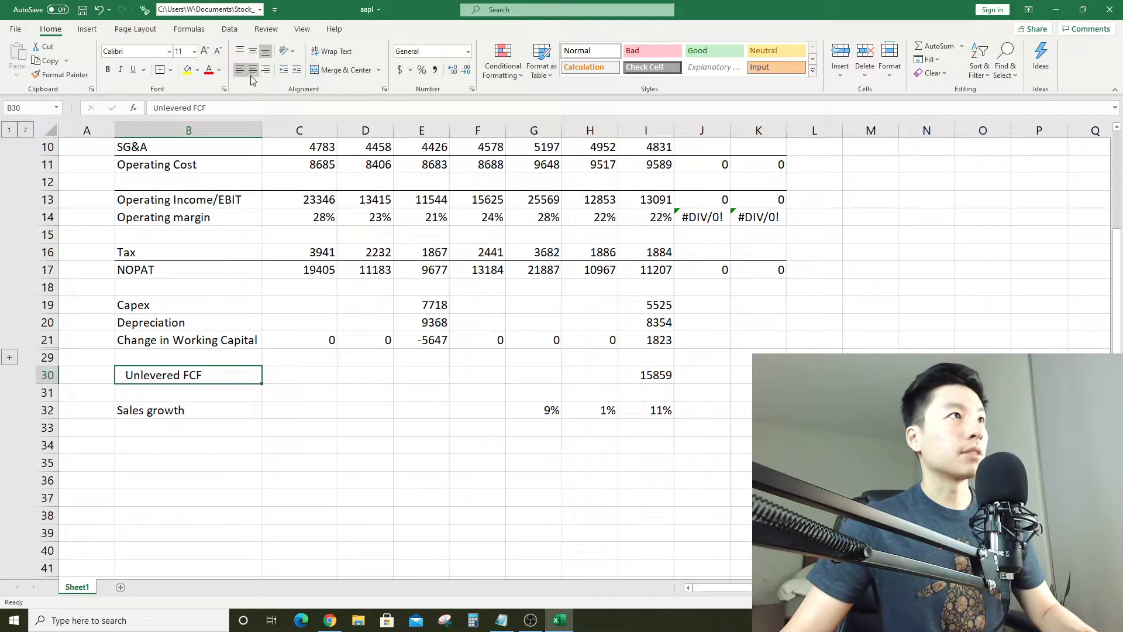
Remove the Unlevered FCF label's indent and insert a blank spacer row above it
left_click(282, 72)
left_click(205, 410)
left_click(218, 391)
right_click(42, 378)
left_click(113, 491)
Inspect the 2020 Q1 and Q2 Capex and Depreciation cells, noting Q1 is empty
left_click(299, 428)
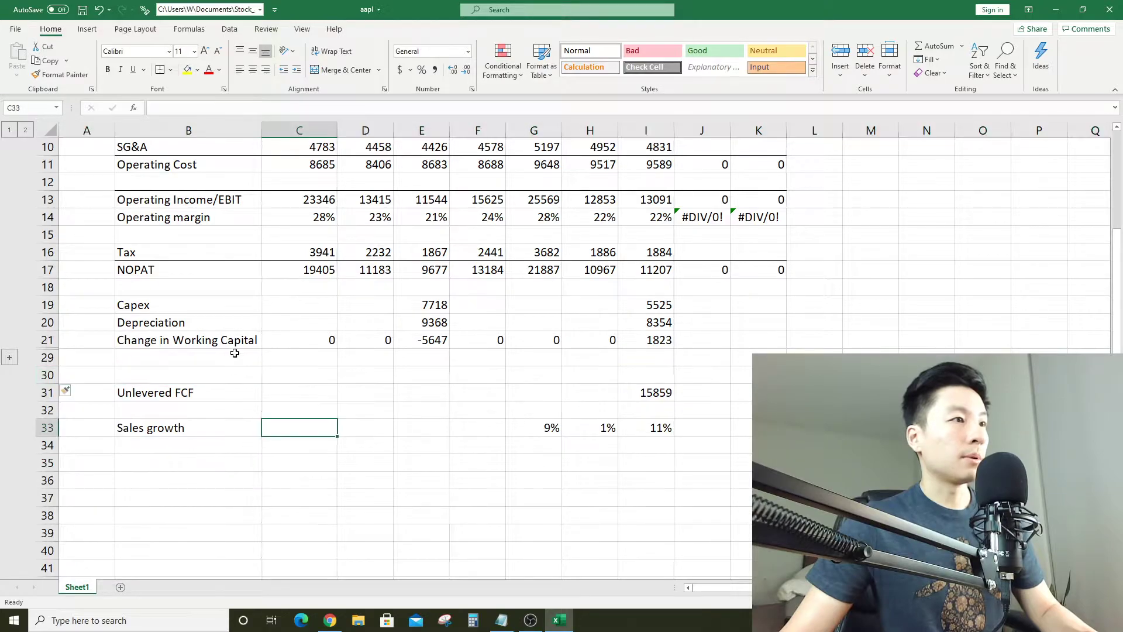
left_click(593, 306)
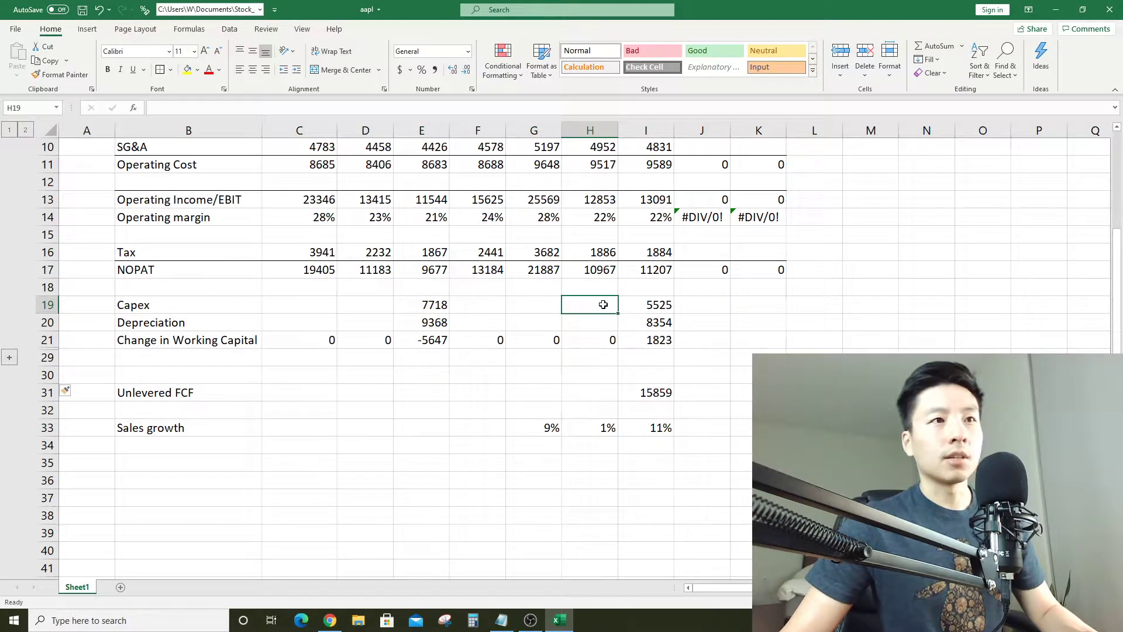
left_click_drag(599, 304, 536, 326)
left_click_drag(650, 302, 556, 321)
left_click(589, 305)
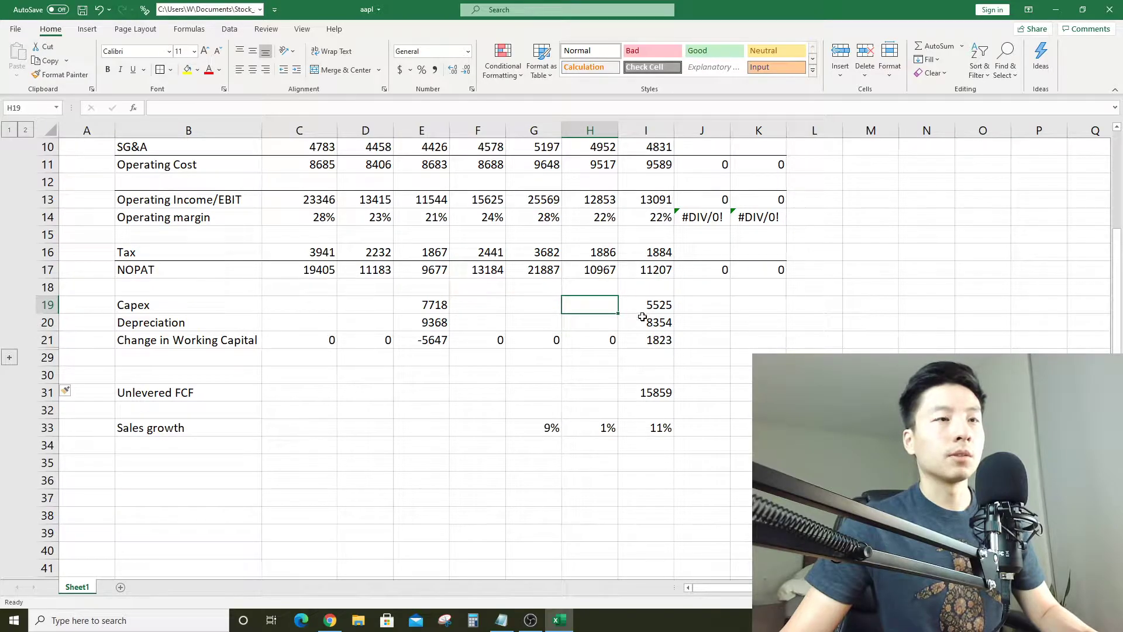
left_click(171, 413)
left_click(577, 310)
Copy the I31 Unlevered FCF formula into C31:H31 as formulas only
left_click(625, 392)
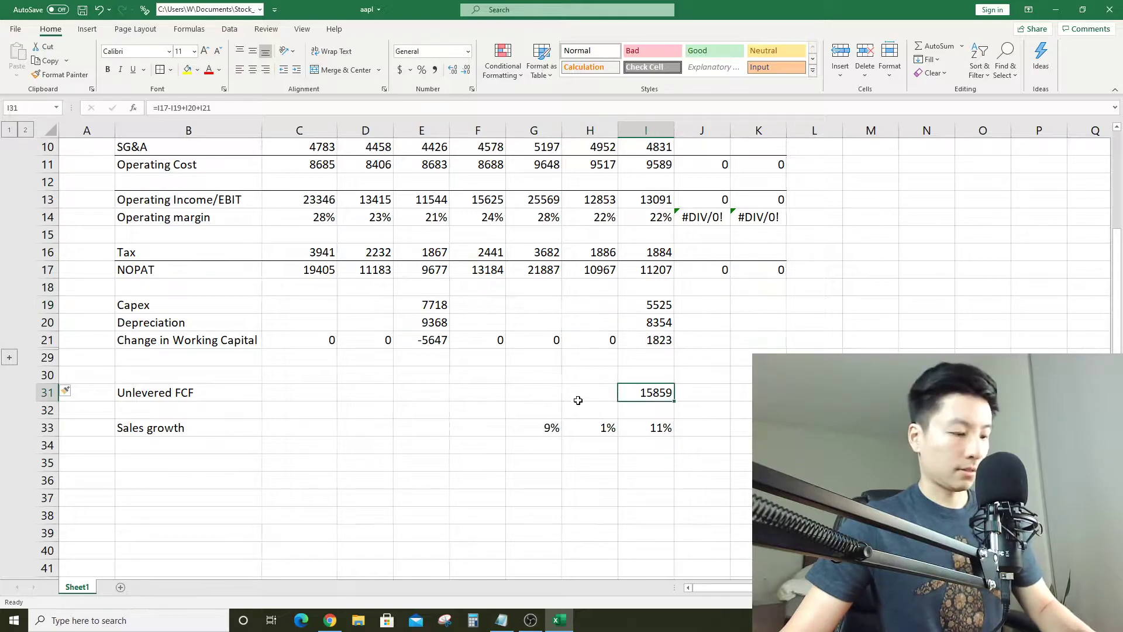
key("ctrl+c")
left_click_drag(296, 389, 331, 392)
key("ctrl+alt+v")
key("Return")
key("Escape")
left_click(702, 340)
scroll(713, 339, "up", 3)
scroll(724, 335, "down", 2)
scroll(724, 336, "up", 2)
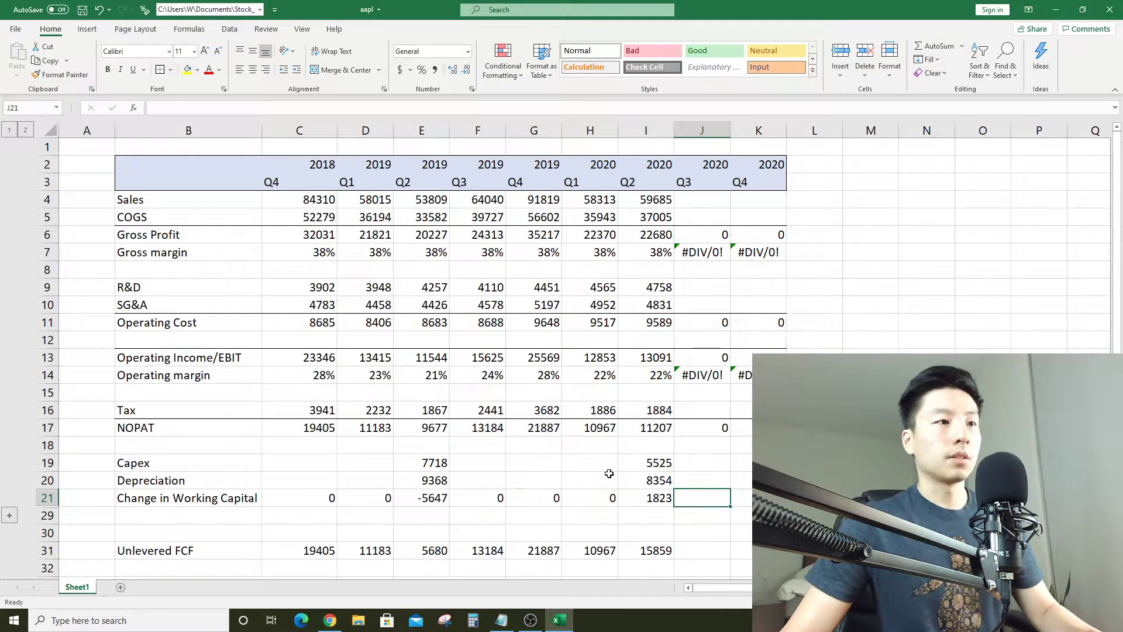
key("alt+Tab")
left_click(13, 31)
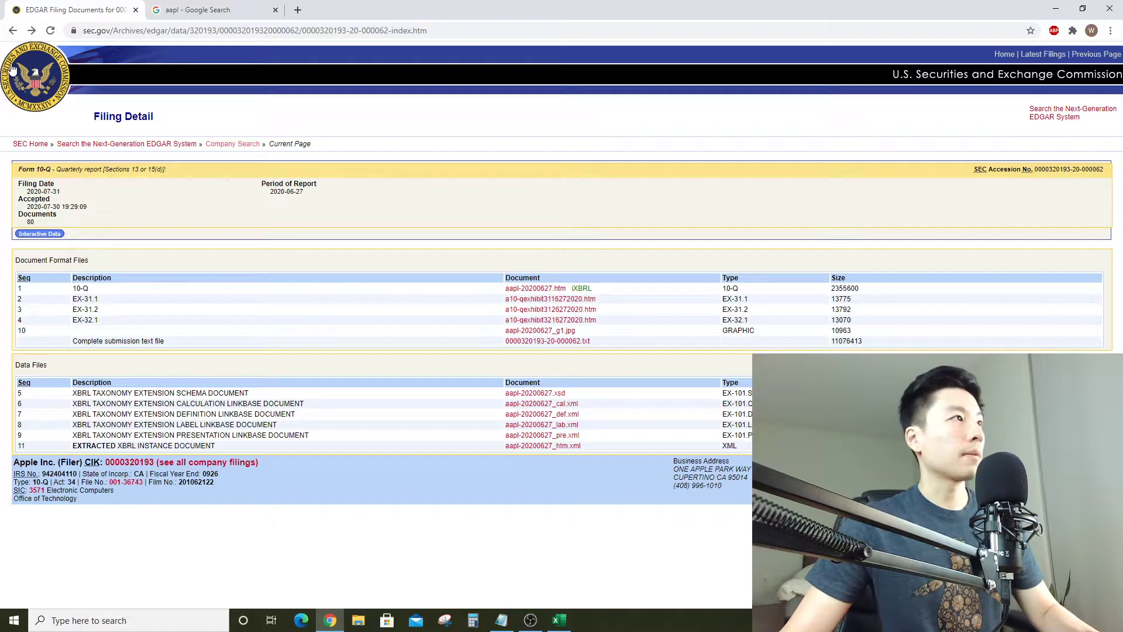
left_click(13, 31)
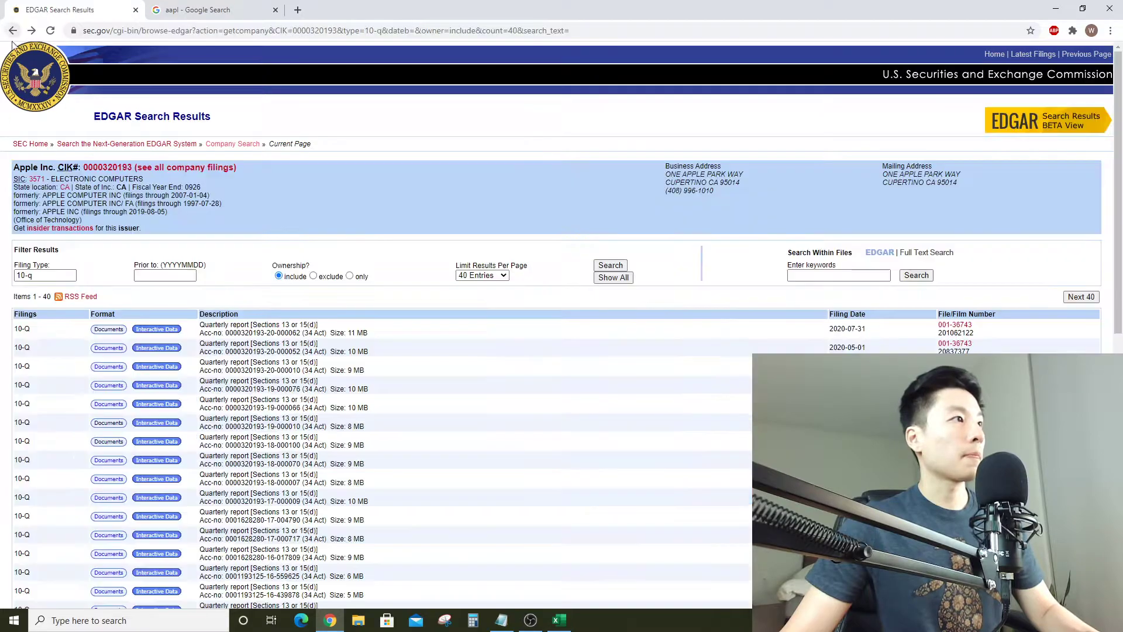
left_click(109, 348)
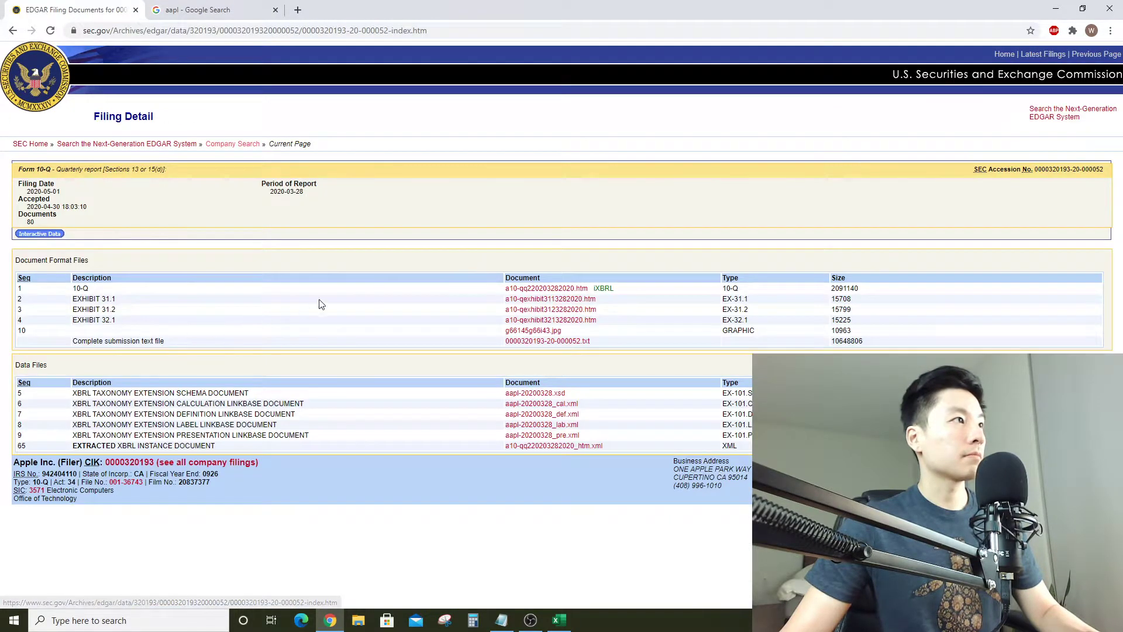
left_click(564, 291)
scroll(564, 289, "down", 8)
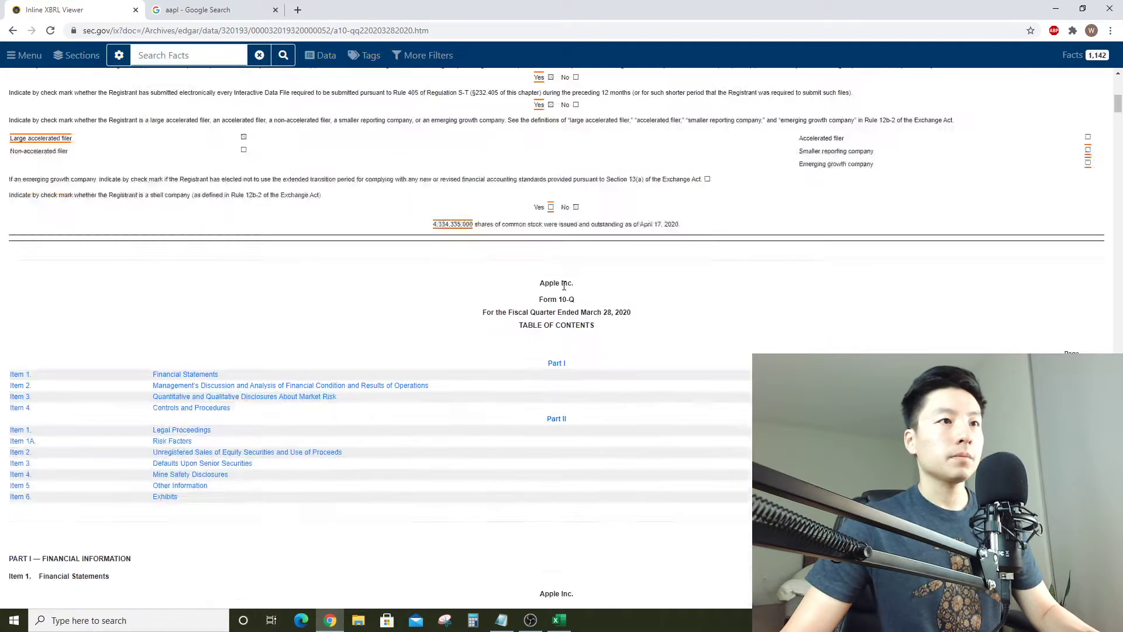
scroll(564, 286, "down", 20)
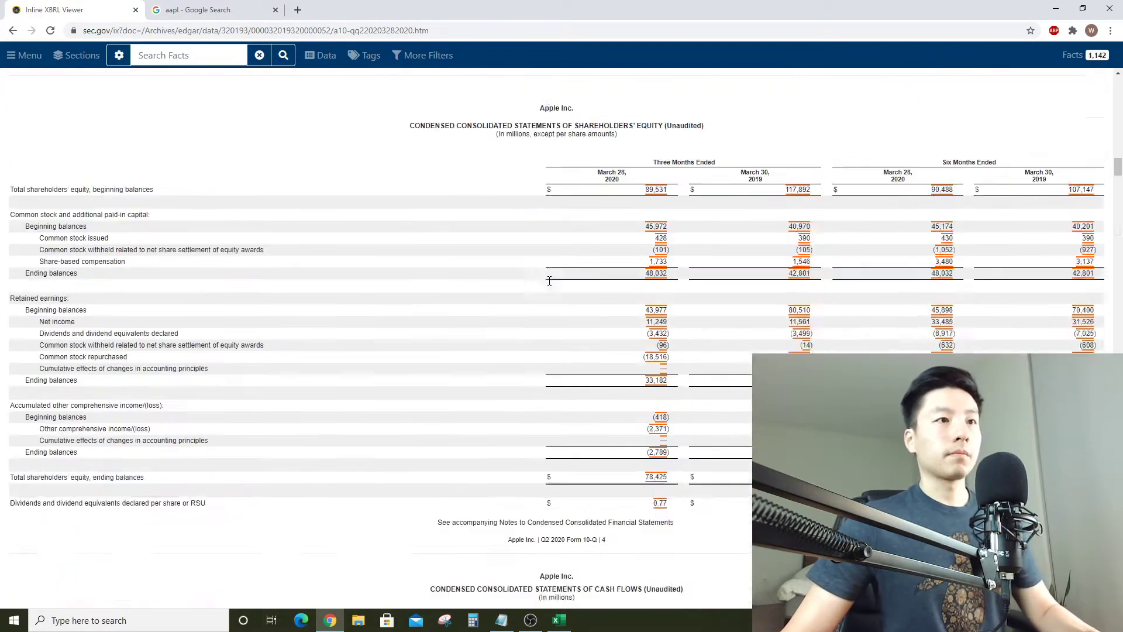
scroll(550, 281, "down", 6)
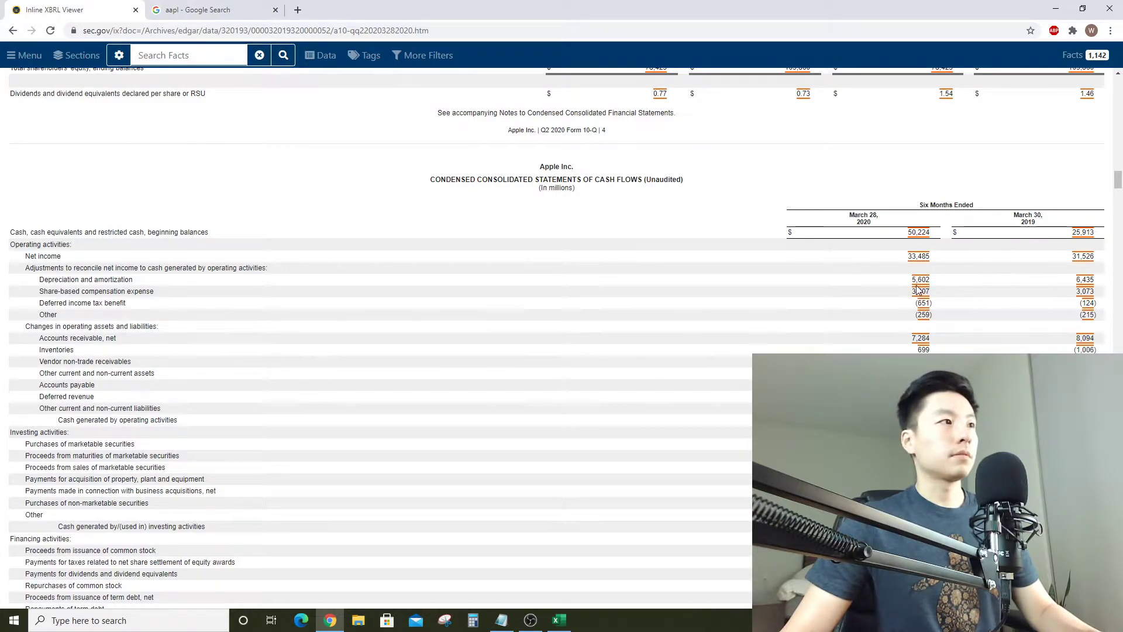
Compare the empty 2020 Q1 Capex and Depreciation cells against the 10-Q figures
key("alt+Tab")
left_click(585, 463)
left_click(596, 481)
key("alt+Tab")
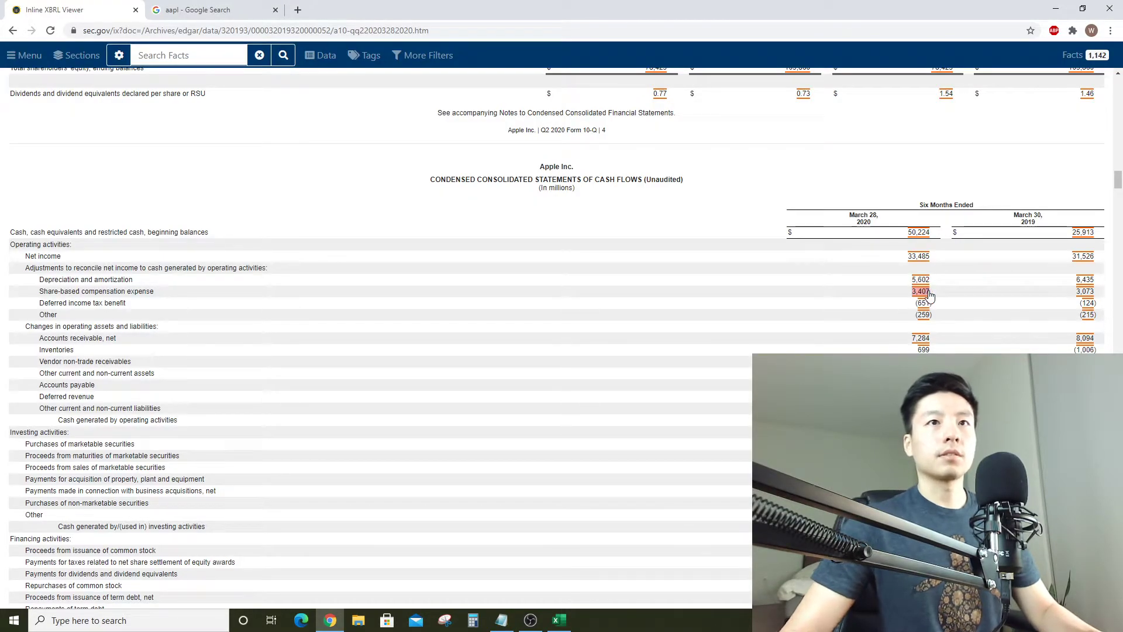
key("alt+Tab")
key("alt+Tab")
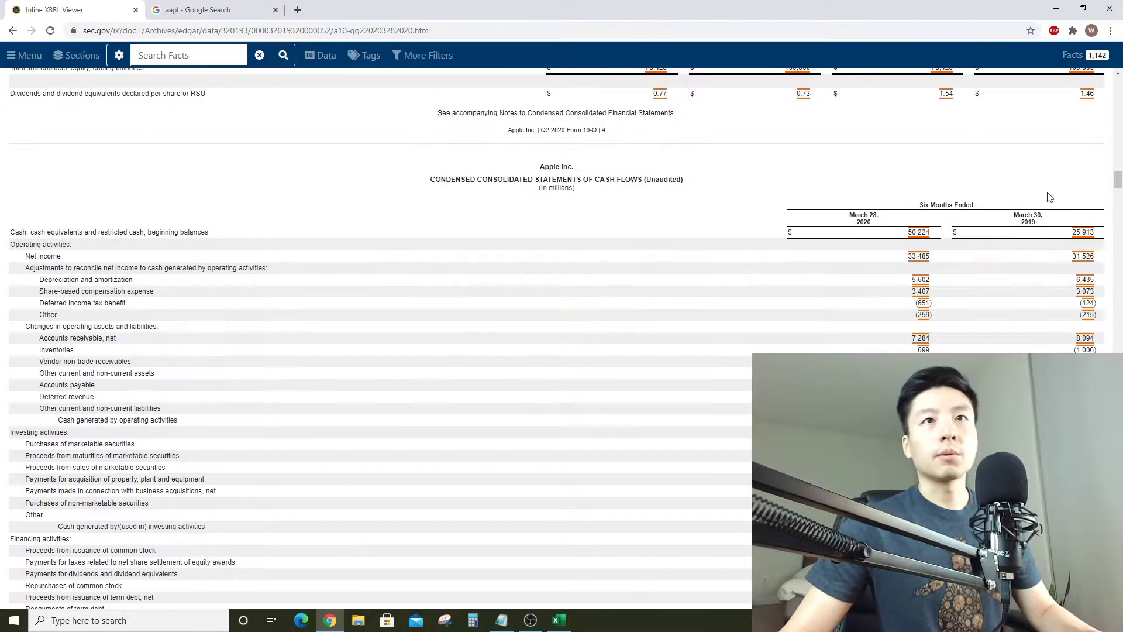
key("alt+Tab")
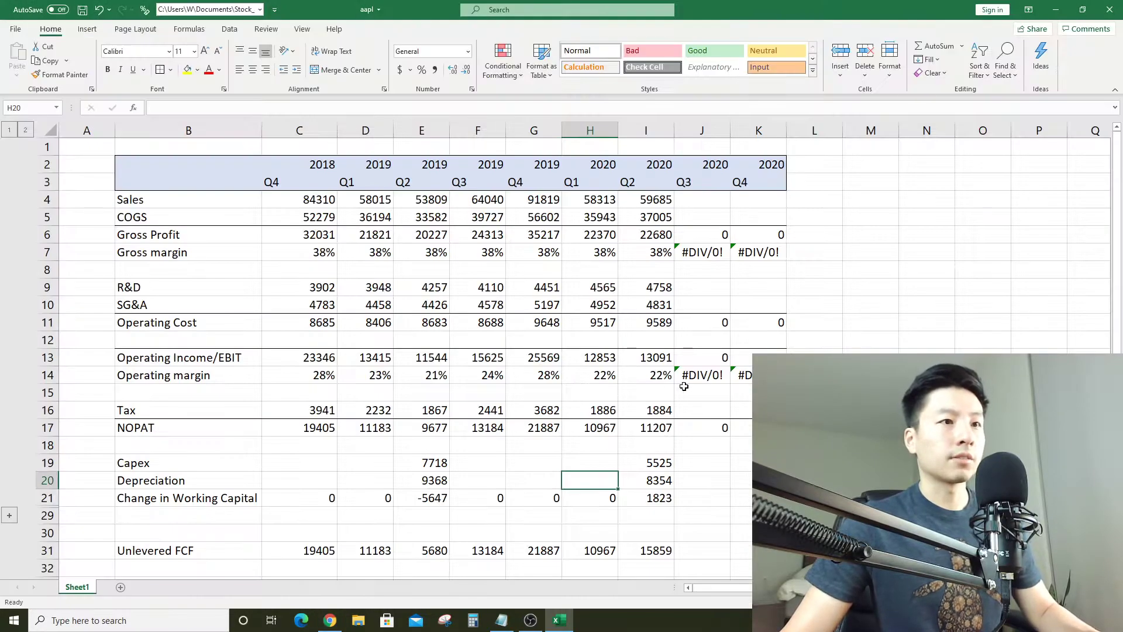
Enter Q1 2020 depreciation in H20 as +5602-G20 and check the Q2 2020 depreciation formula
type("+5602")
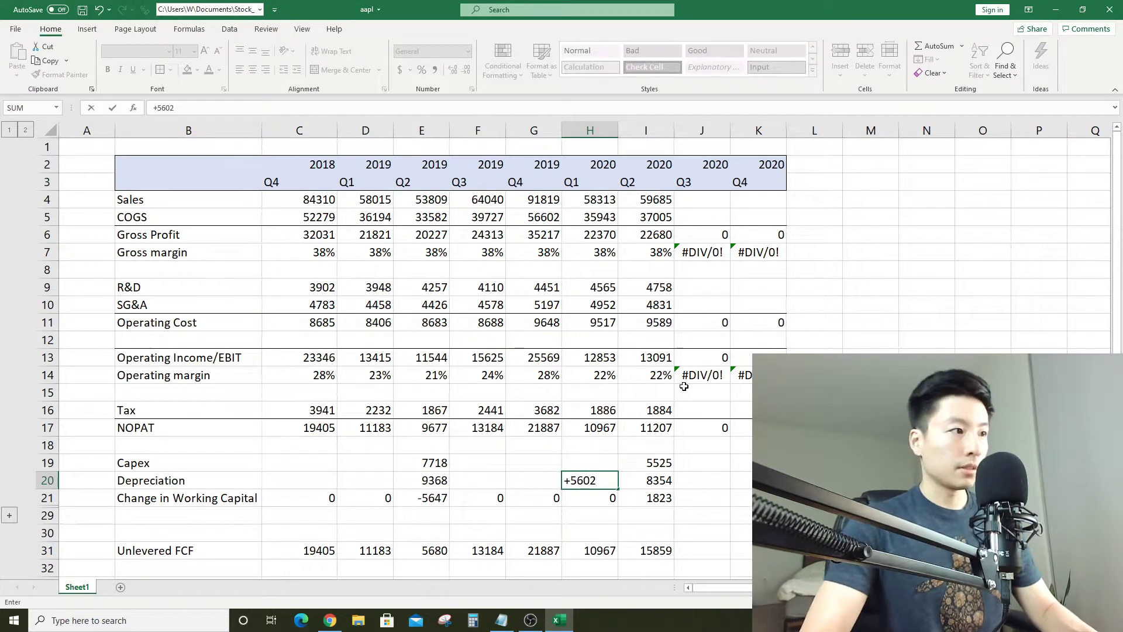
type("-")
key("Left")
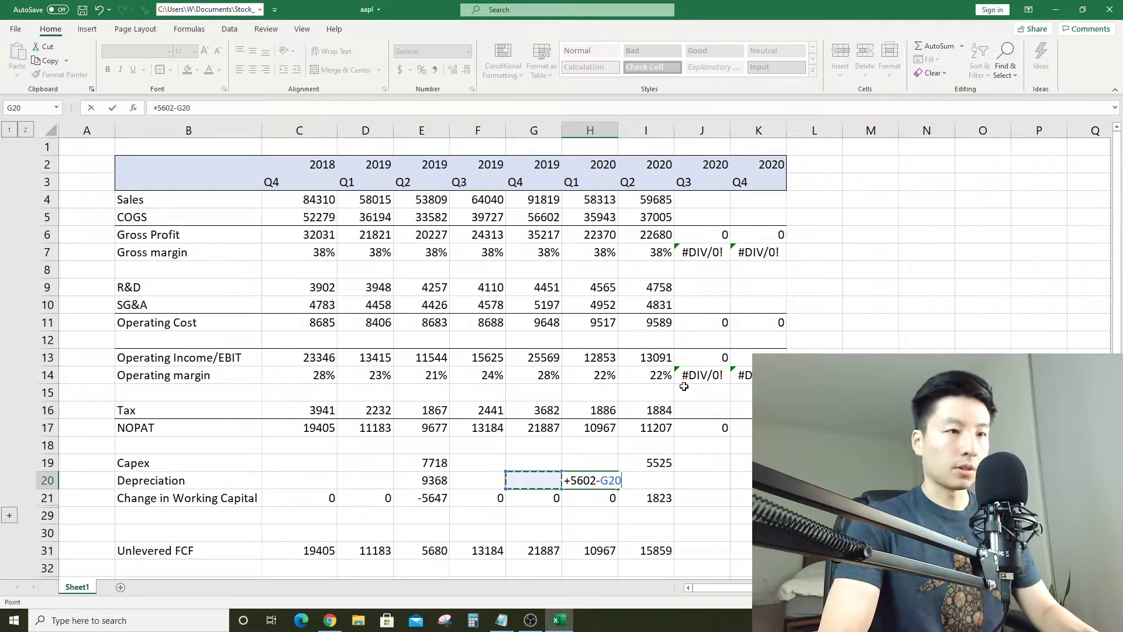
key("ctrl+Return")
key("Up")
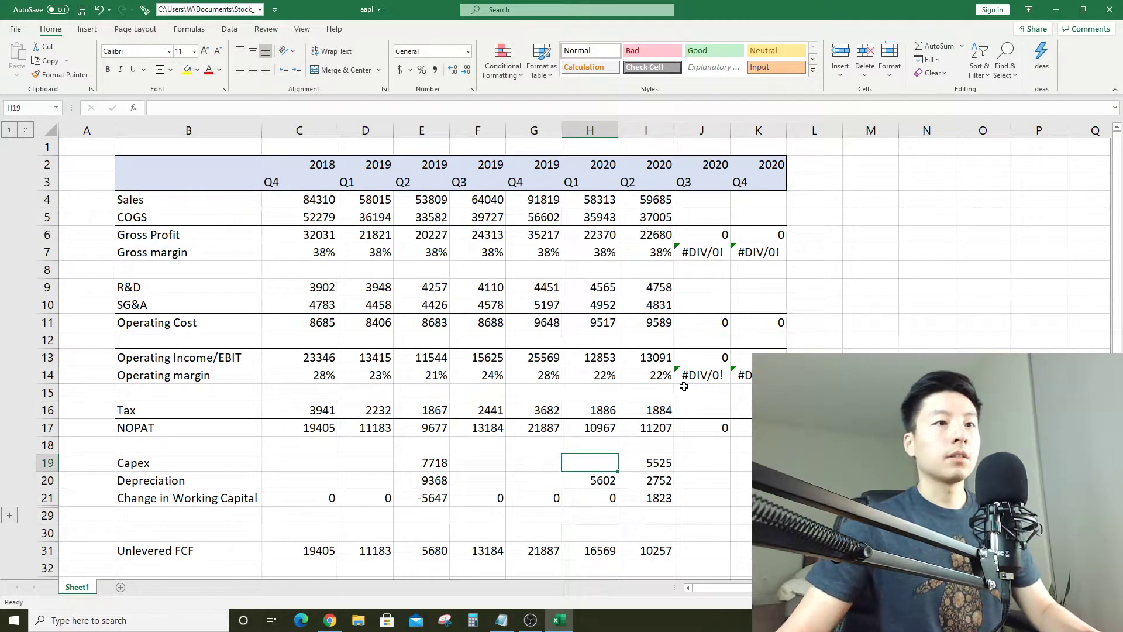
scroll(684, 386, "down", 2)
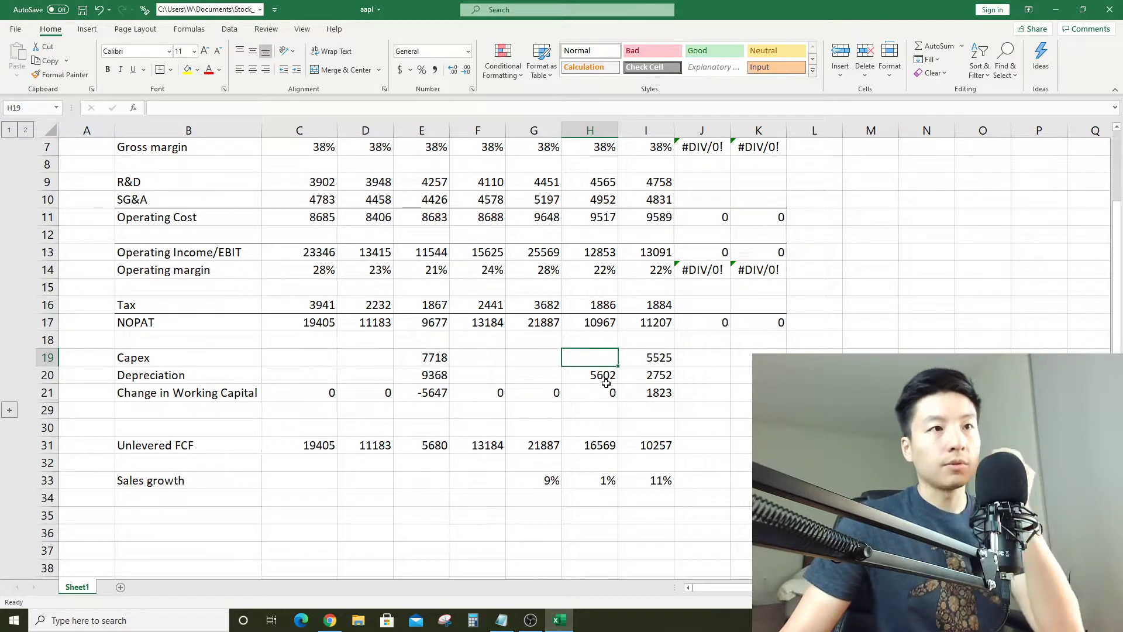
left_click(654, 378)
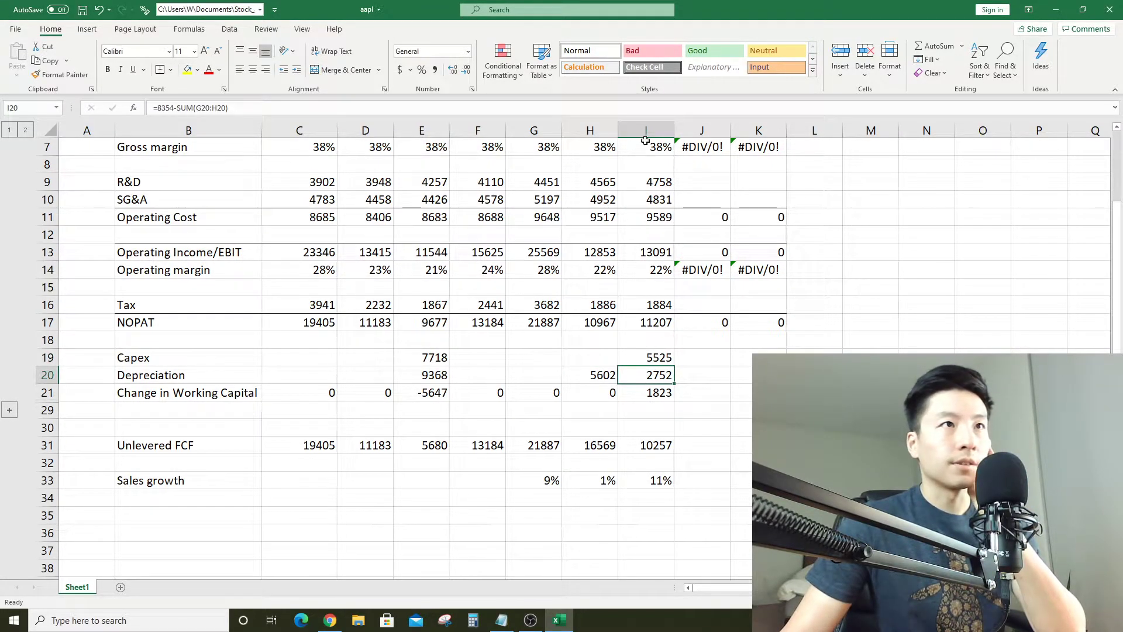
scroll(643, 316, "up", 2)
scroll(645, 434, "down", 2)
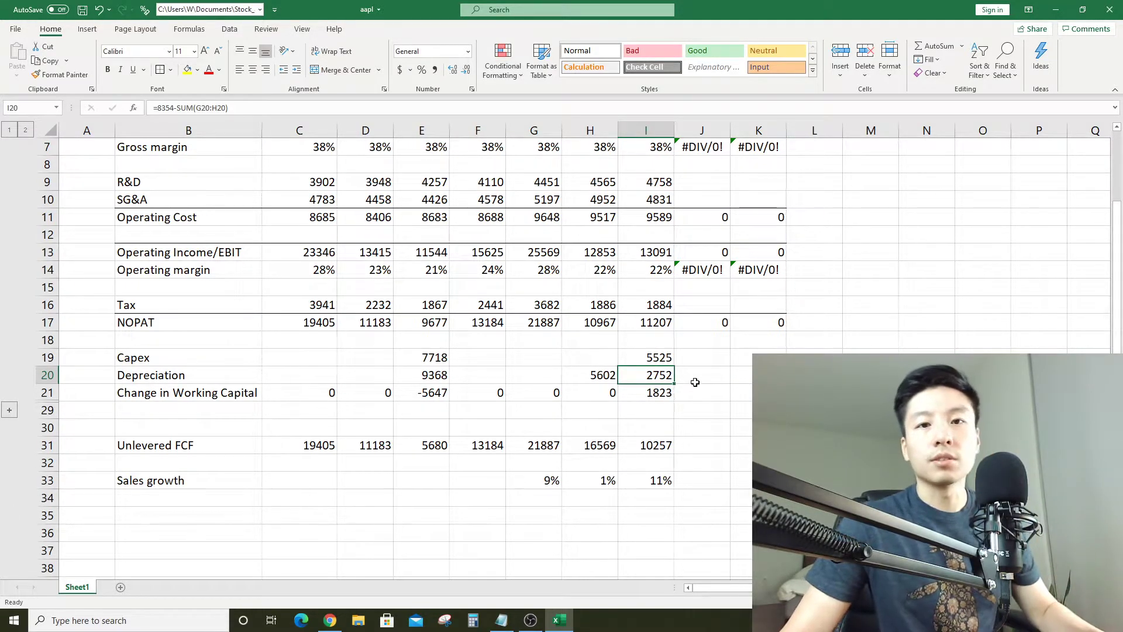
Enter Q1 2020 capex in H19 as +3960-G19 from the 10-Q, making Q2 2020 capex 1565
left_click(602, 358)
key("alt+Tab")
scroll(904, 272, "down", 5)
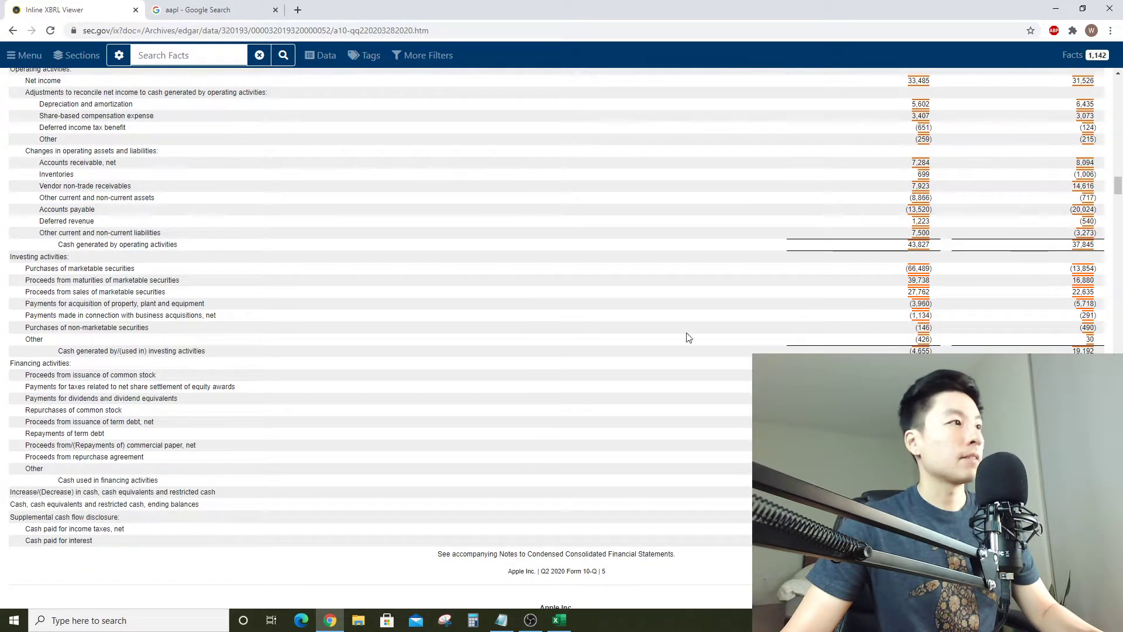
key("alt+Tab")
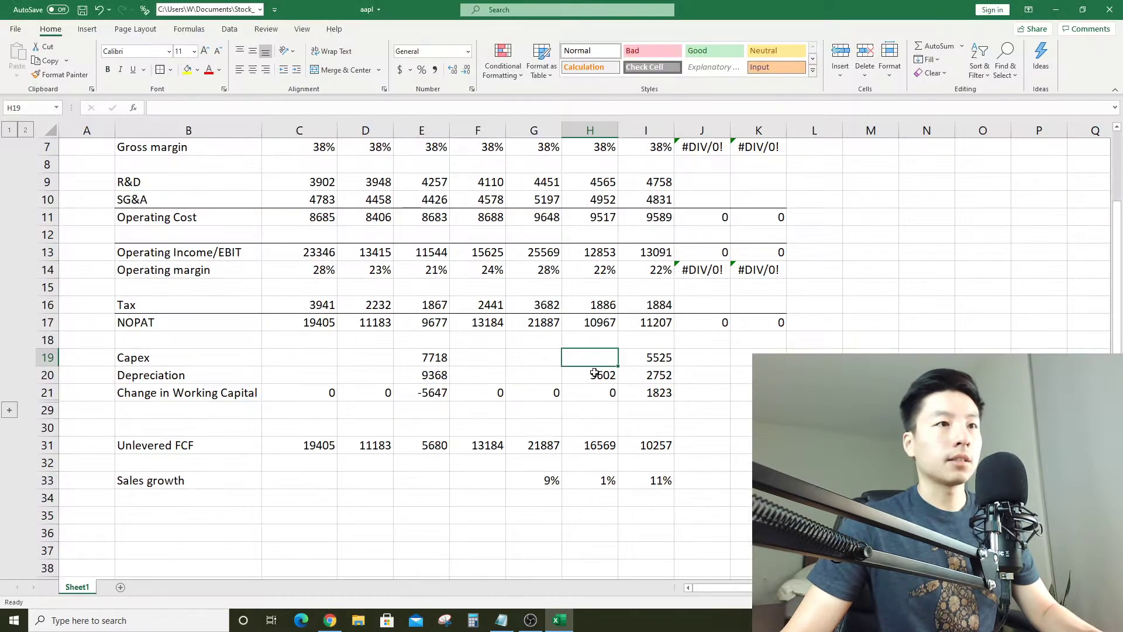
type("+3960-s")
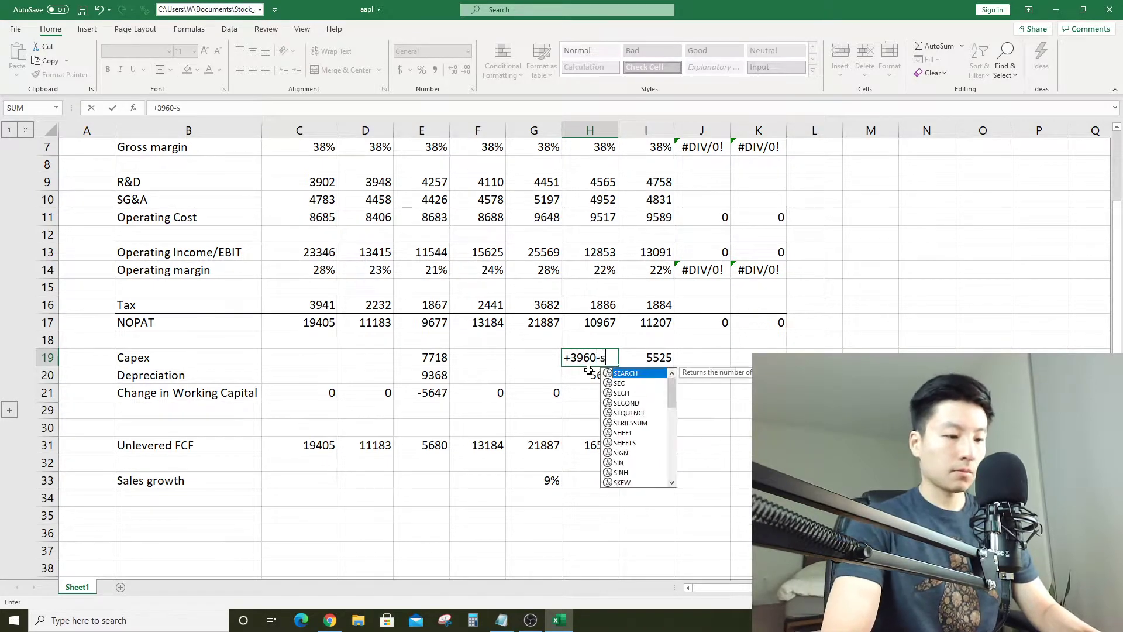
key("BackSpace")
key("BackSpace")
type("-")
key("Left")
key("shift+Tab")
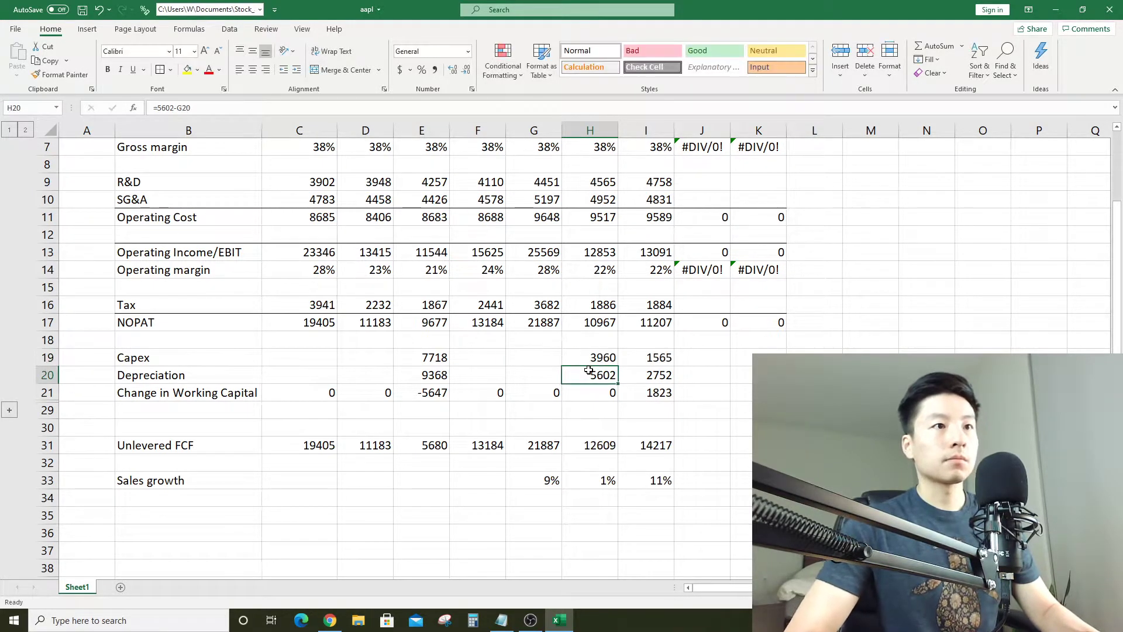
key("alt+Tab")
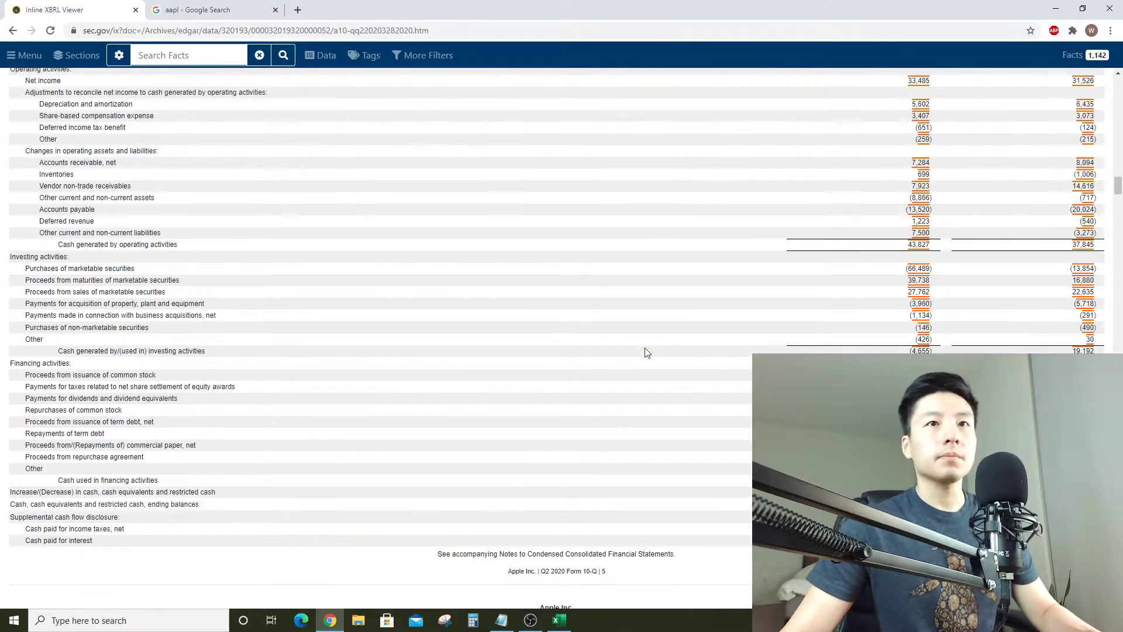
scroll(892, 303, "up", 2)
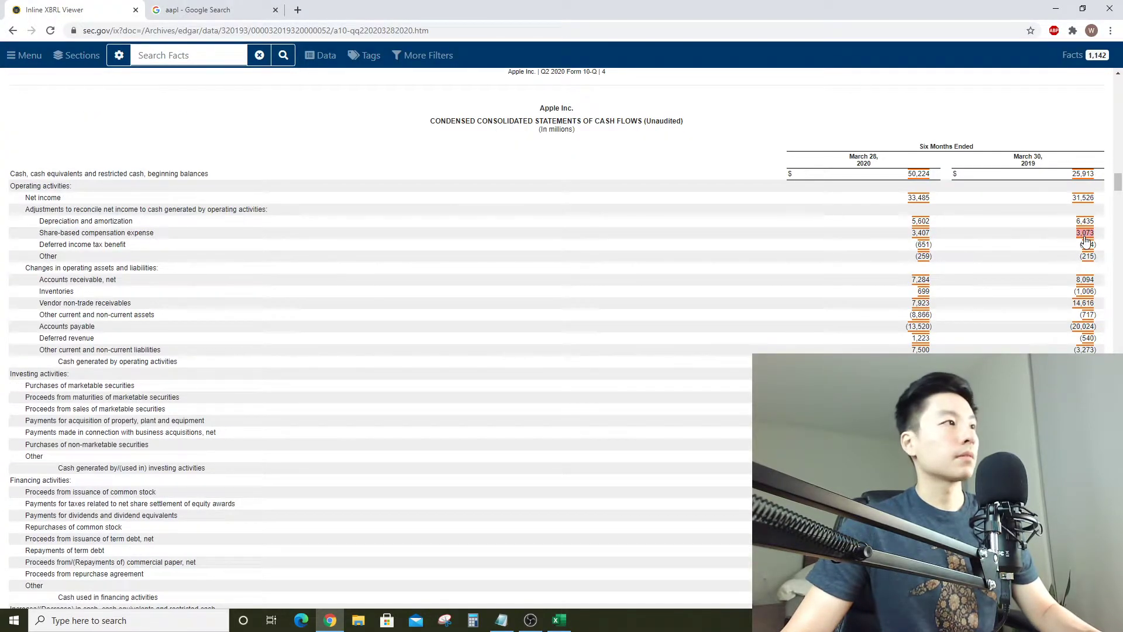
Enter 2019 Q1 depreciation in D20 as +6435-C20, leaving 2019 Q2 depreciation at 2933
key("alt+Tab")
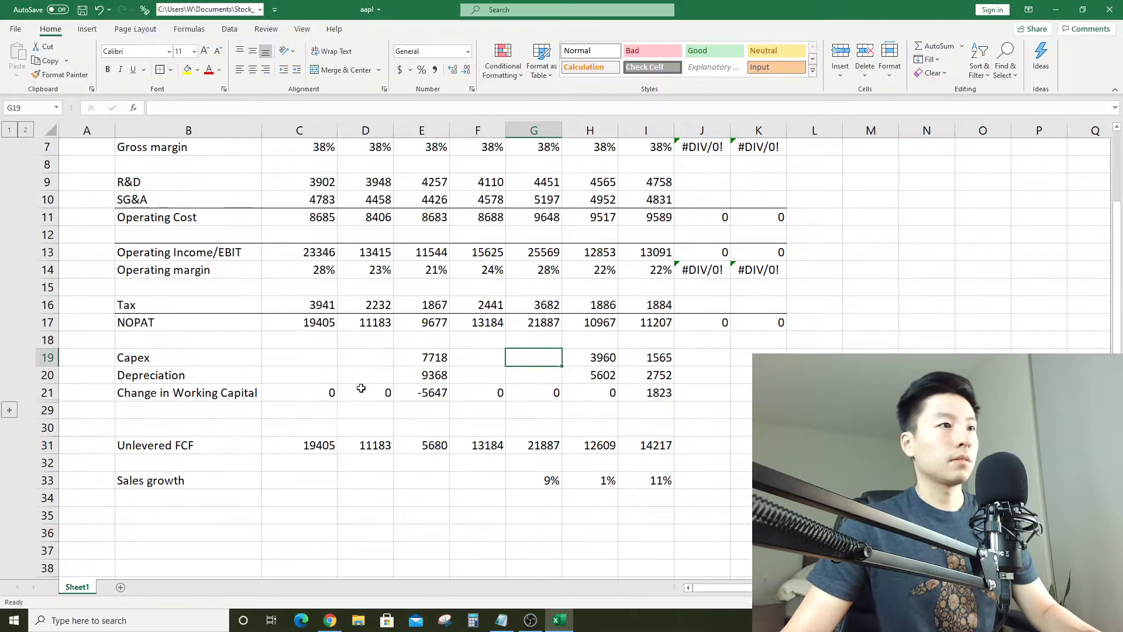
key("Left")
key("Left")
key("Left")
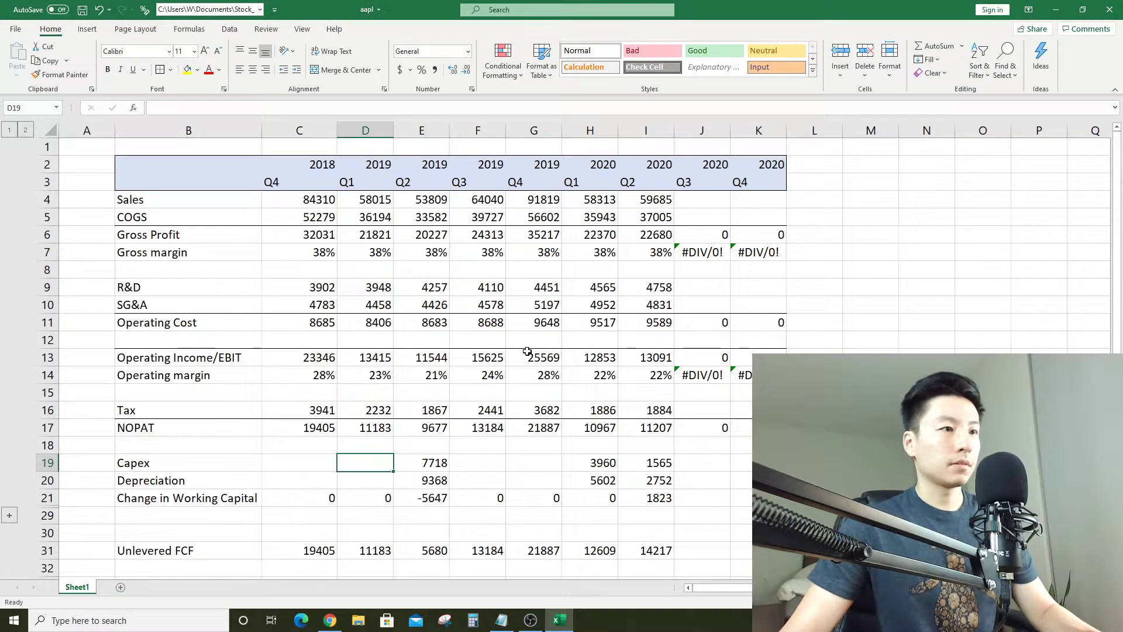
key("Down")
type("+64")
key("alt+Tab")
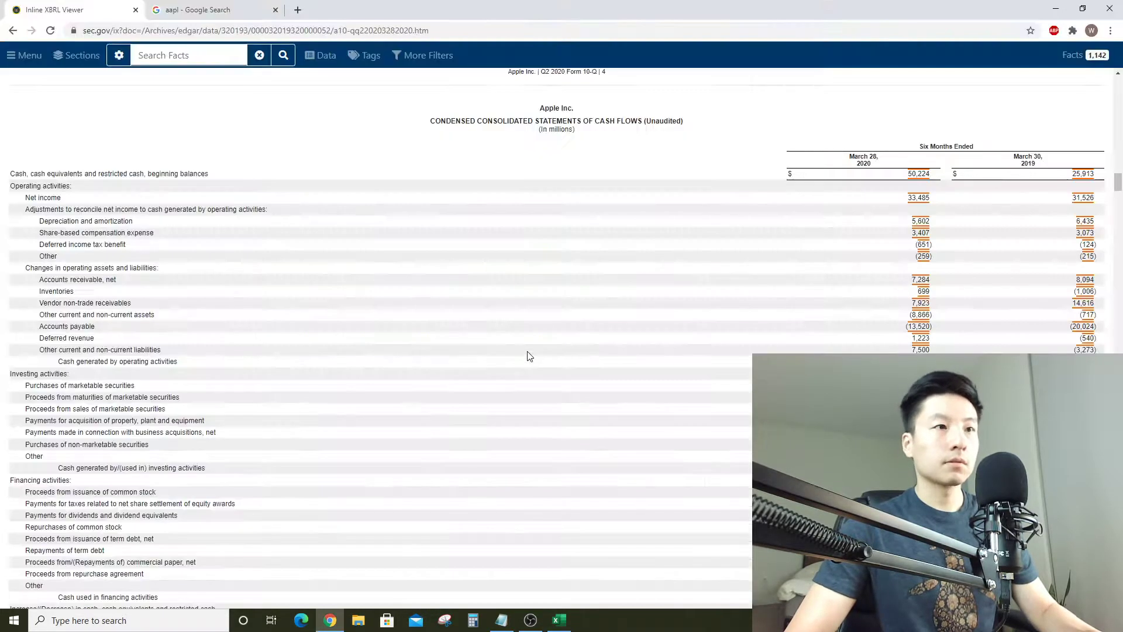
key("alt+Tab")
type("35-")
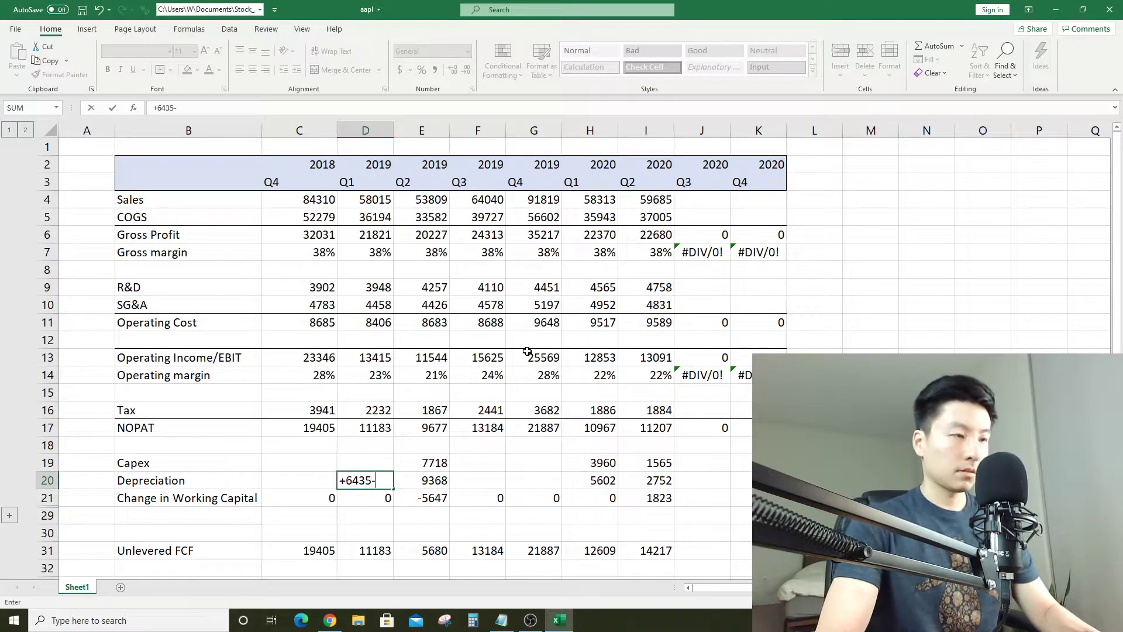
key("Left")
key("Return")
Enter 2019 Q1 capex in D19 as +5718-C19, leaving 2019 Q2 capex at 2000
key("alt+Tab")
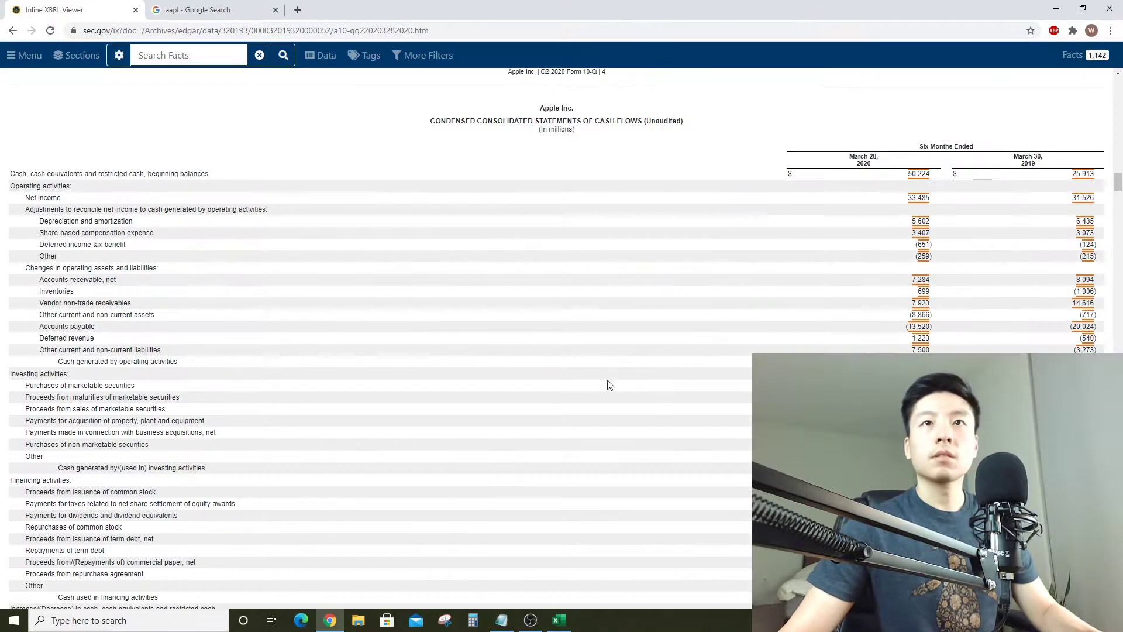
scroll(527, 351, "down", 2)
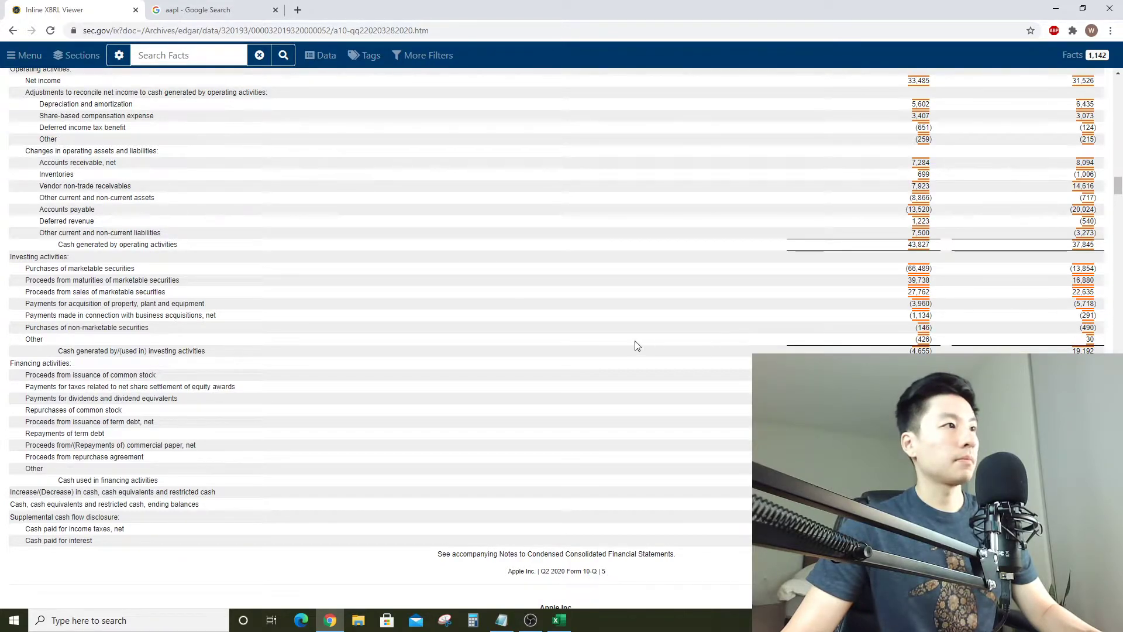
key("alt+Tab")
key("Up")
key("Up")
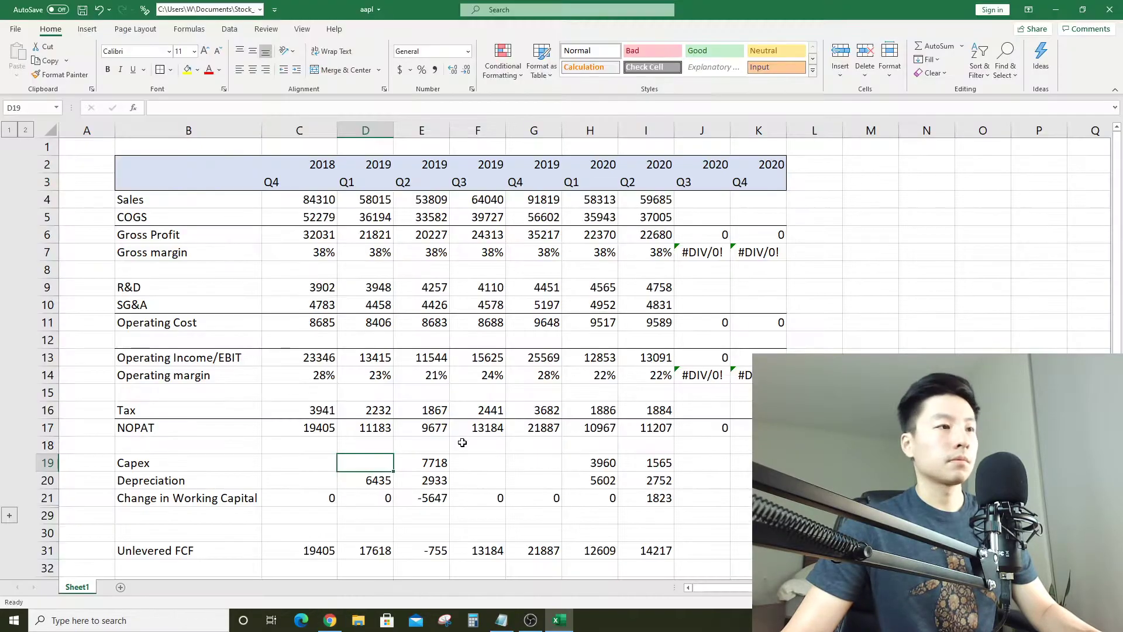
type("+5719")
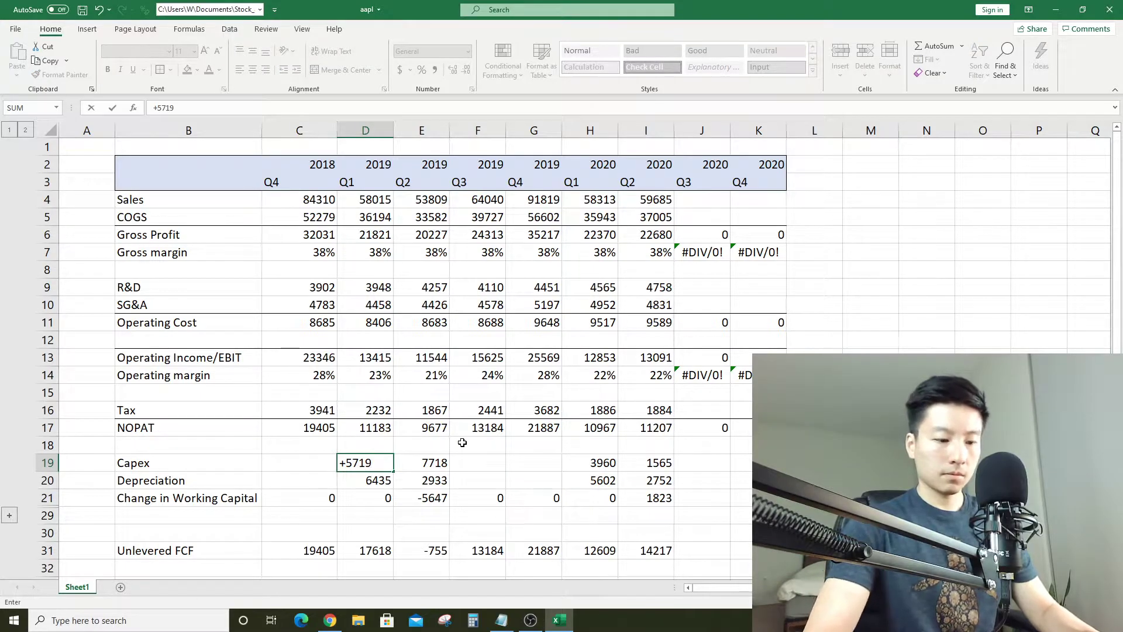
key("BackSpace")
type("8-C19")
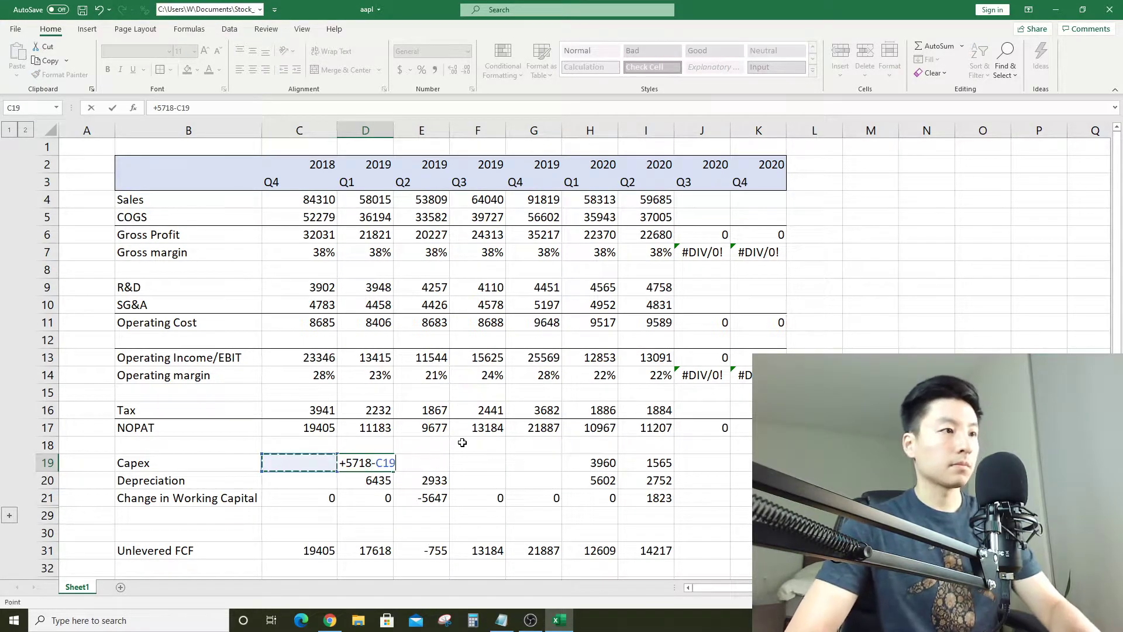
key("Return")
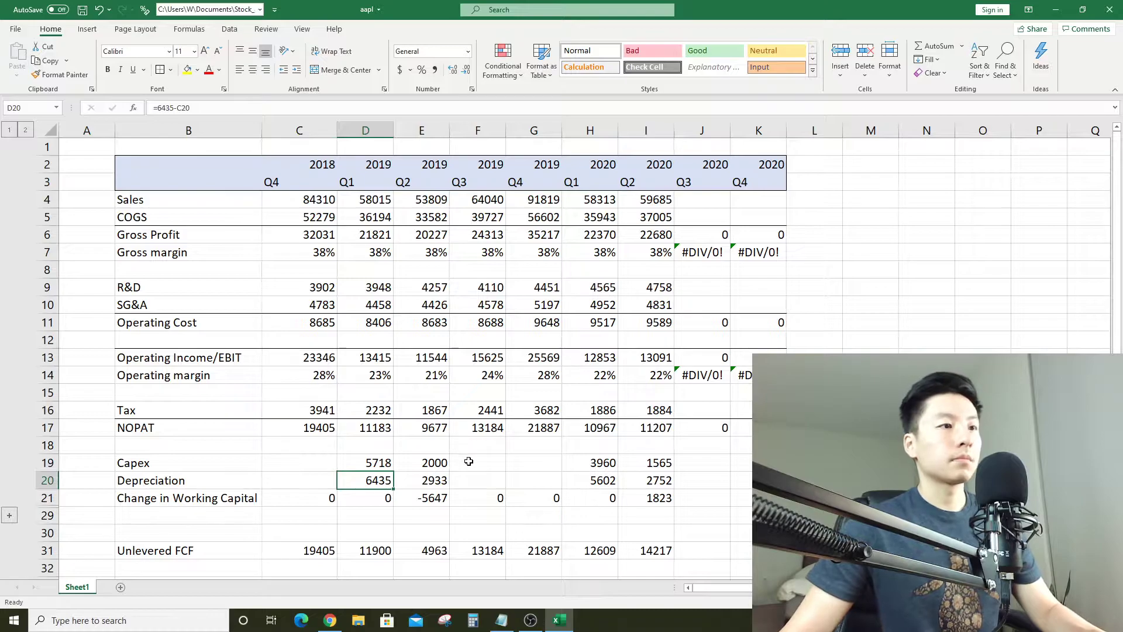
left_click(470, 462)
scroll(483, 465, "down", 2)
Show the working-capital rows and enter Q1 2020 AR change 7284 and inventories change 699
left_click(9, 410)
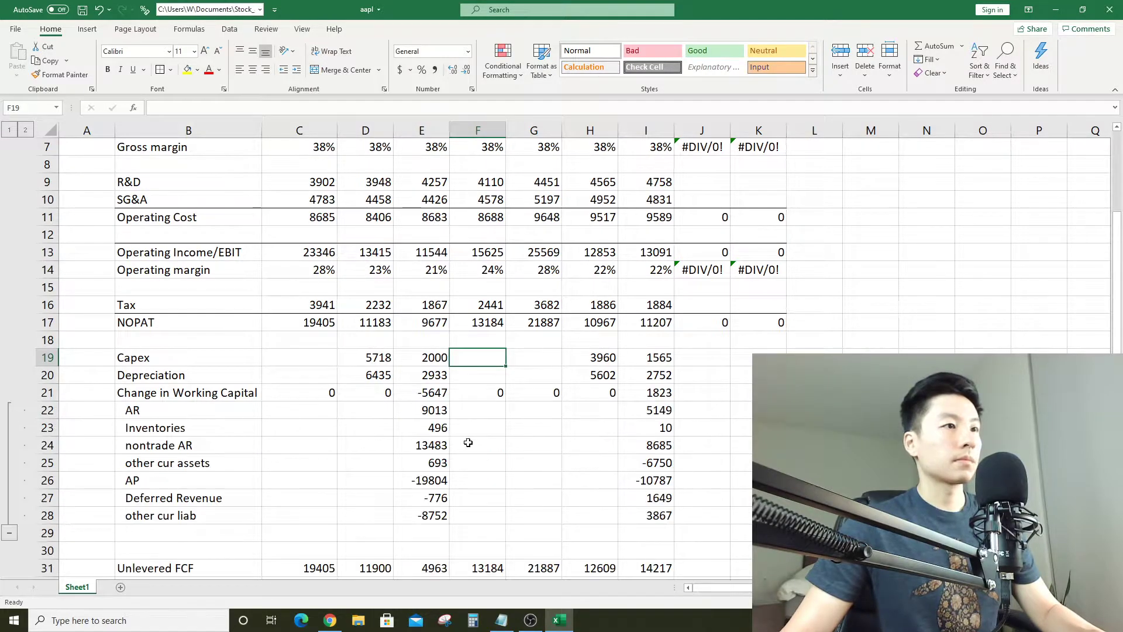
scroll(535, 434, "up", 2)
scroll(535, 434, "down", 3)
left_click(606, 340)
left_click(603, 357)
key("alt+Tab")
scroll(556, 264, "up", 4)
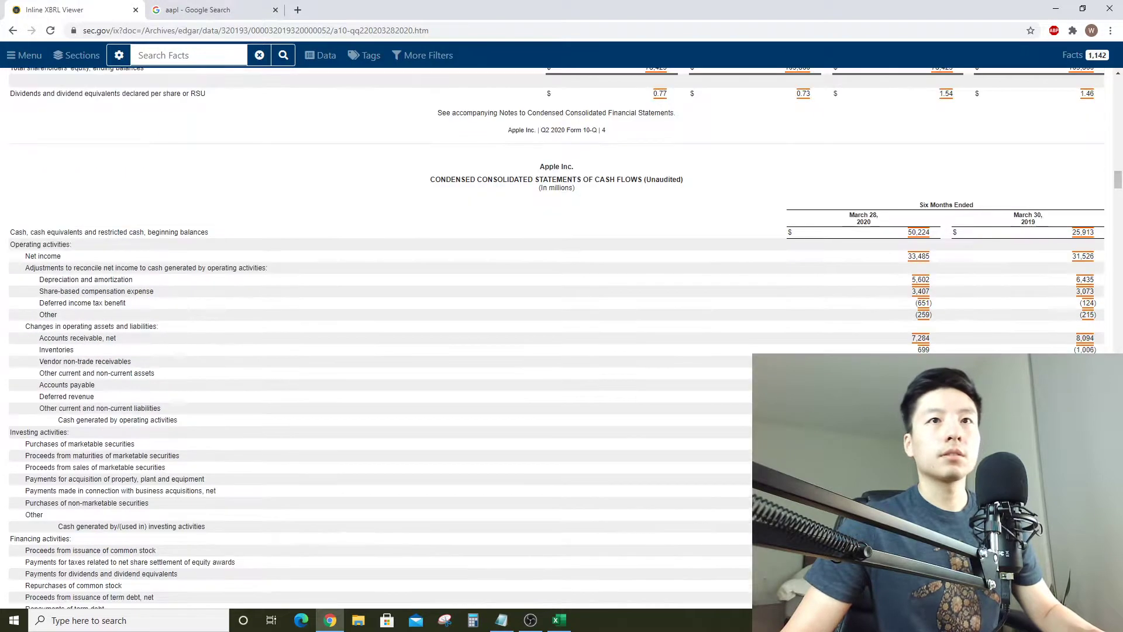
scroll(684, 337, "down", 2)
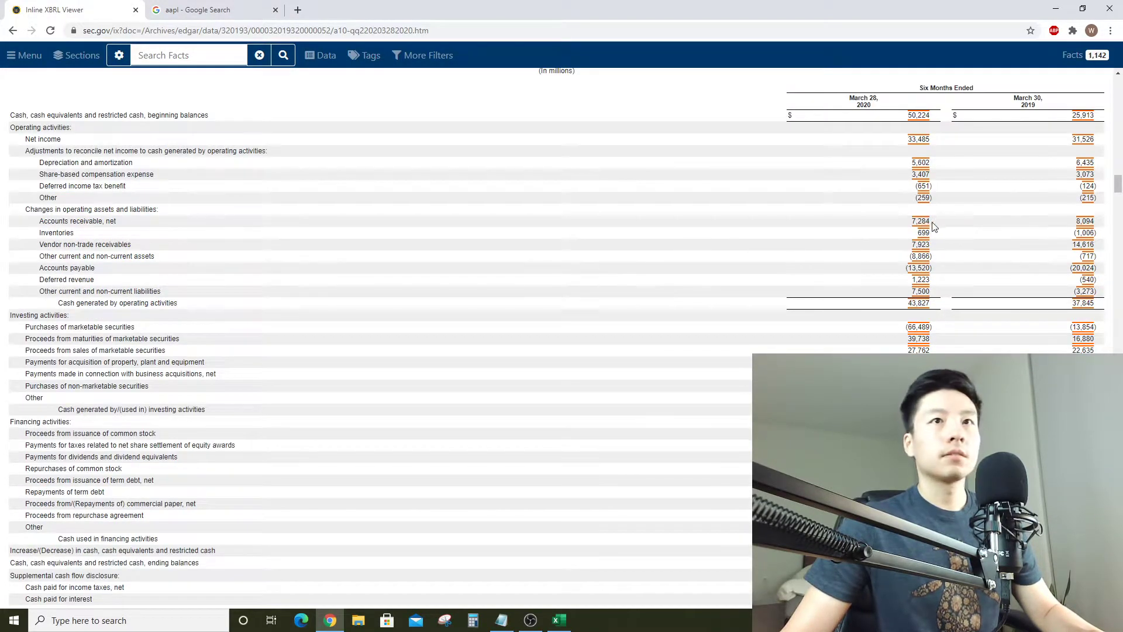
key("alt+Tab")
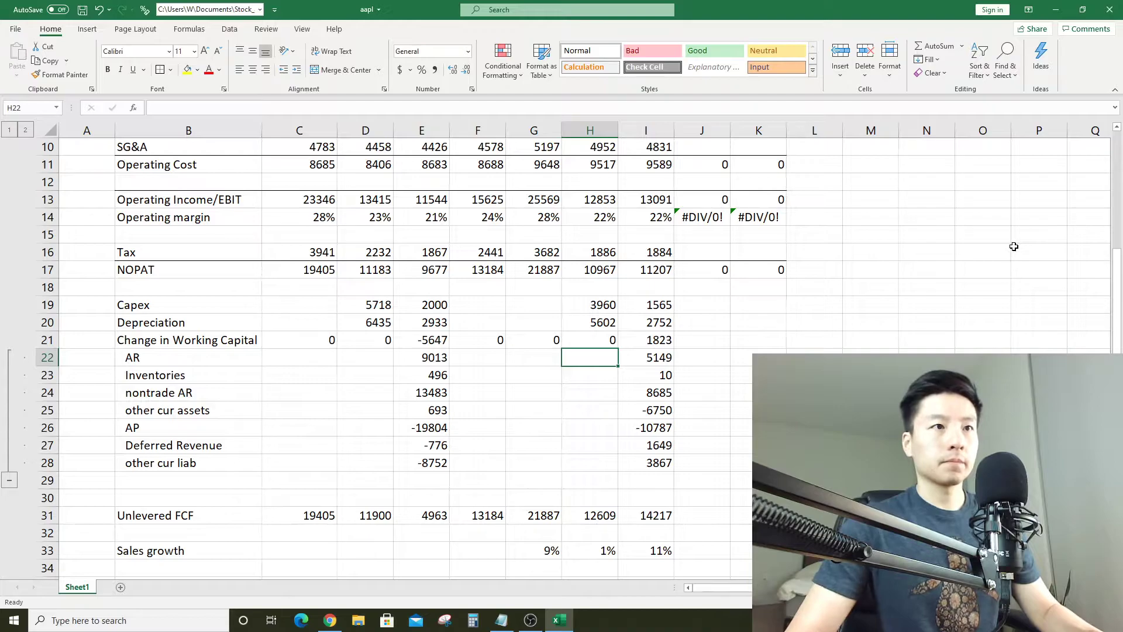
type("+7284")
key("Return")
key("alt+Tab")
key("alt+Tab")
type("+69")
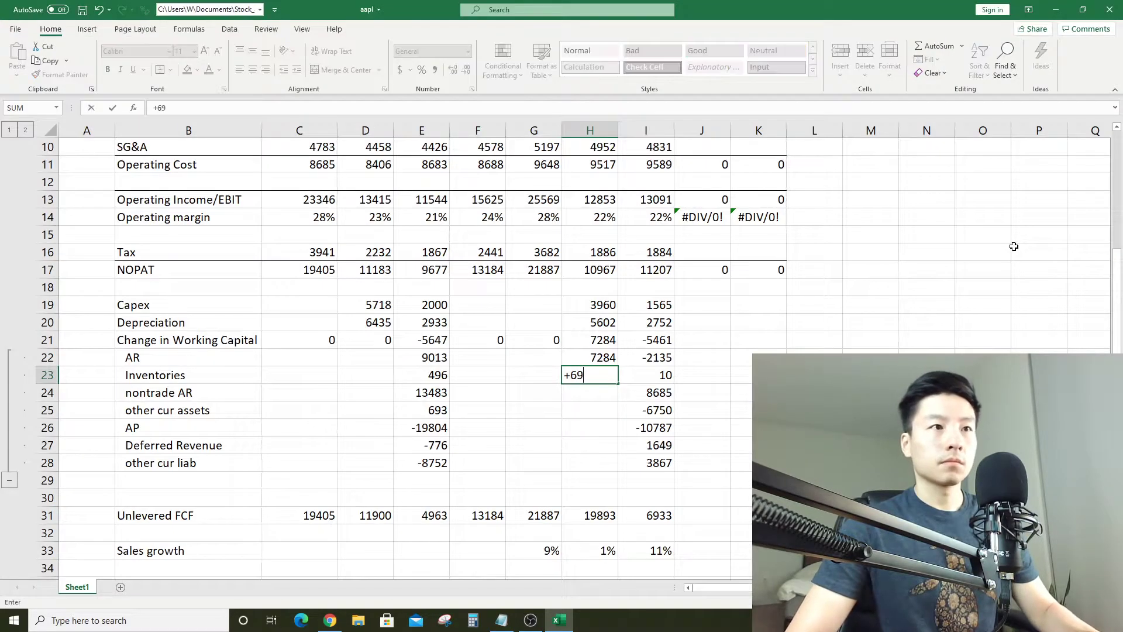
type("9")
key("Return")
Enter Q1 2020 nontrade AR 7923, other current assets -8866, AP -13520 and deferred revenue 1223
key("alt+Tab")
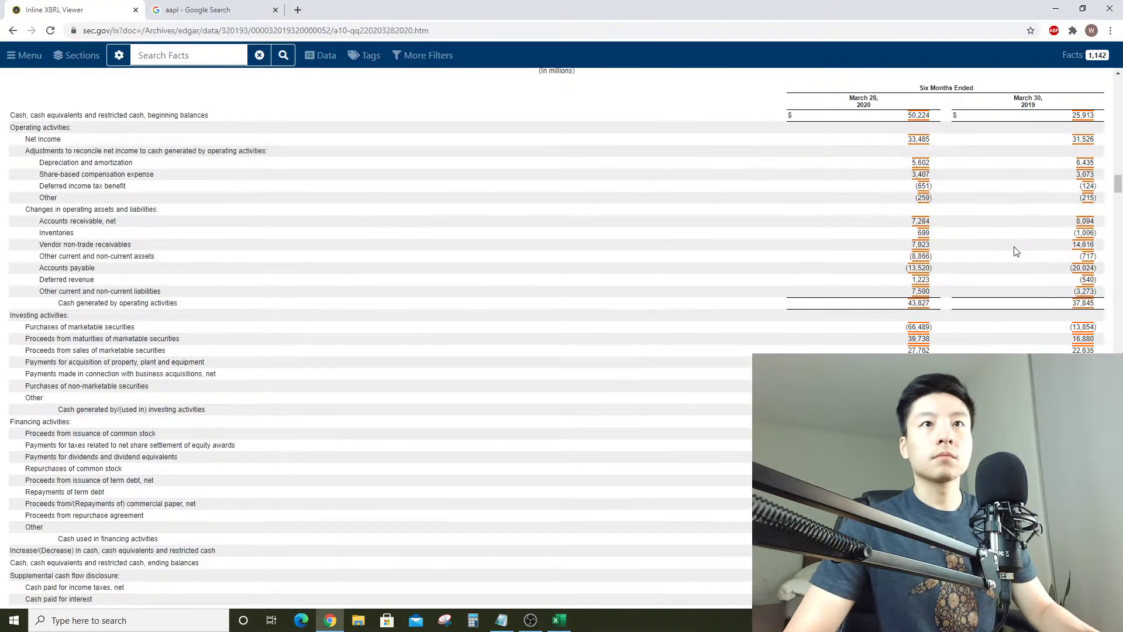
key("alt+Tab")
type("+")
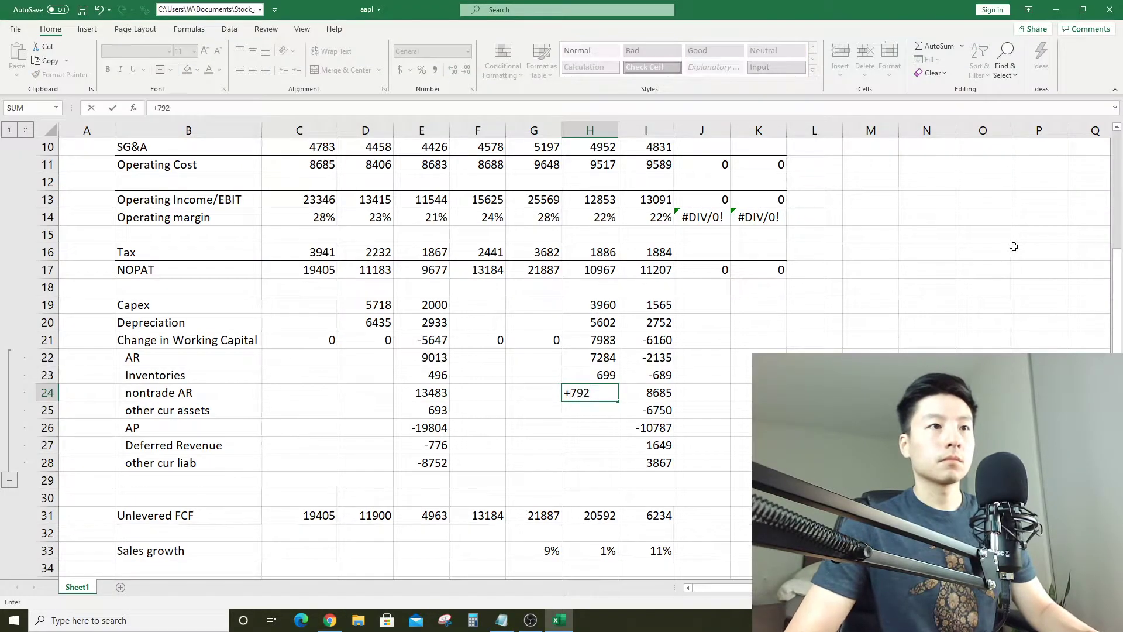
type("7923-G24")
key("Return")
key("alt+Tab")
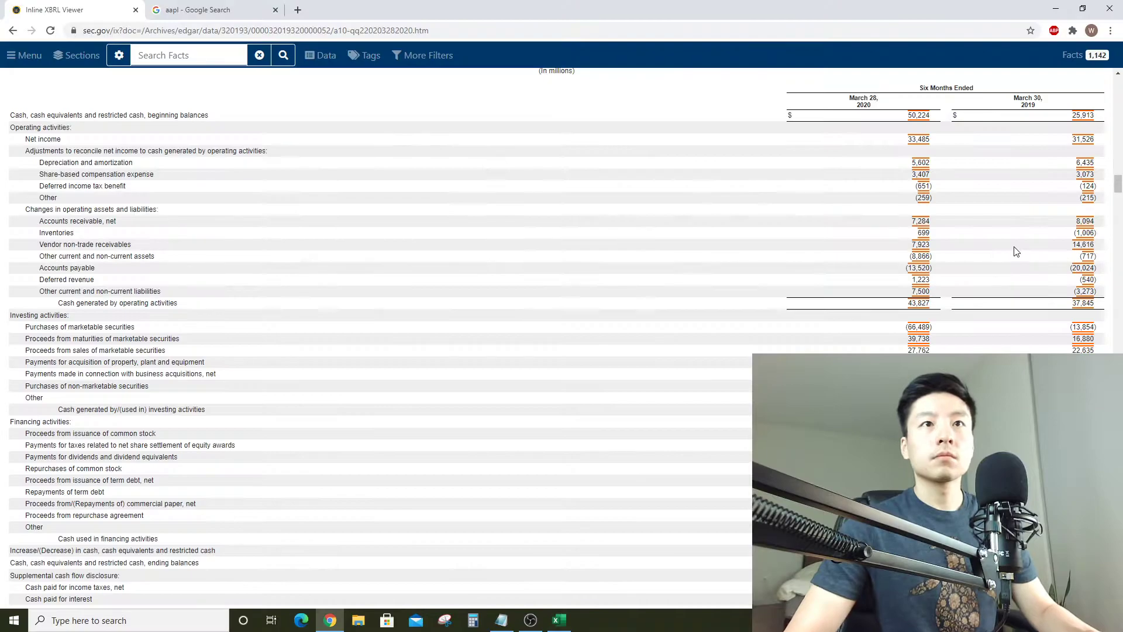
key("alt+Tab")
type("-8866")
key("Return")
key("alt+Tab")
key("alt+Tab")
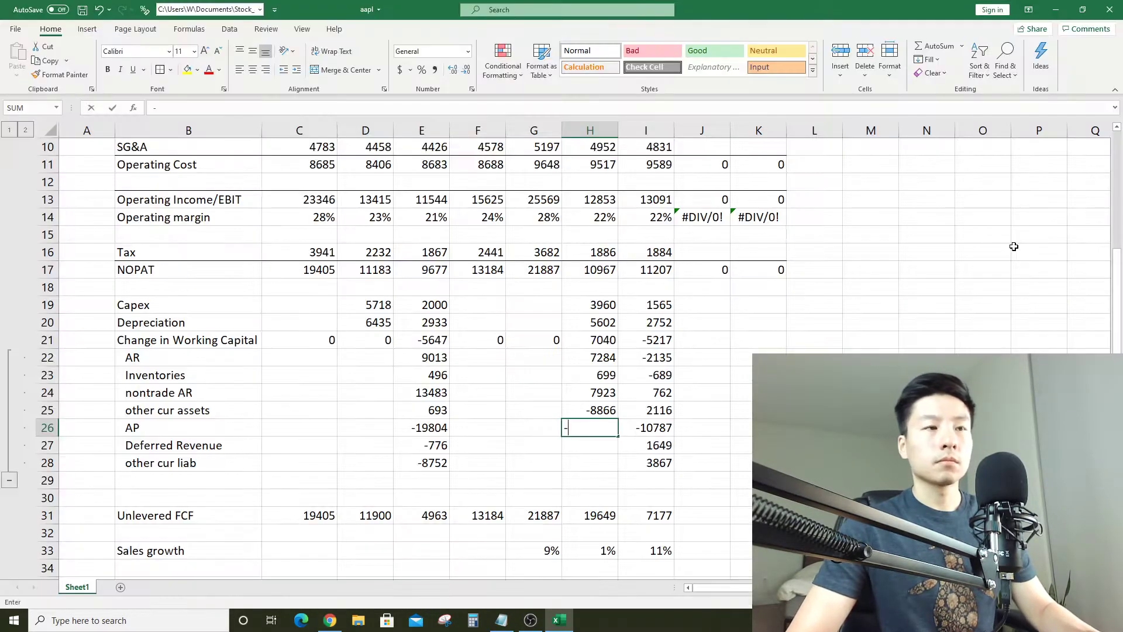
type("-13520")
key("Return")
key("alt+Tab")
key("alt+Tab")
type("+")
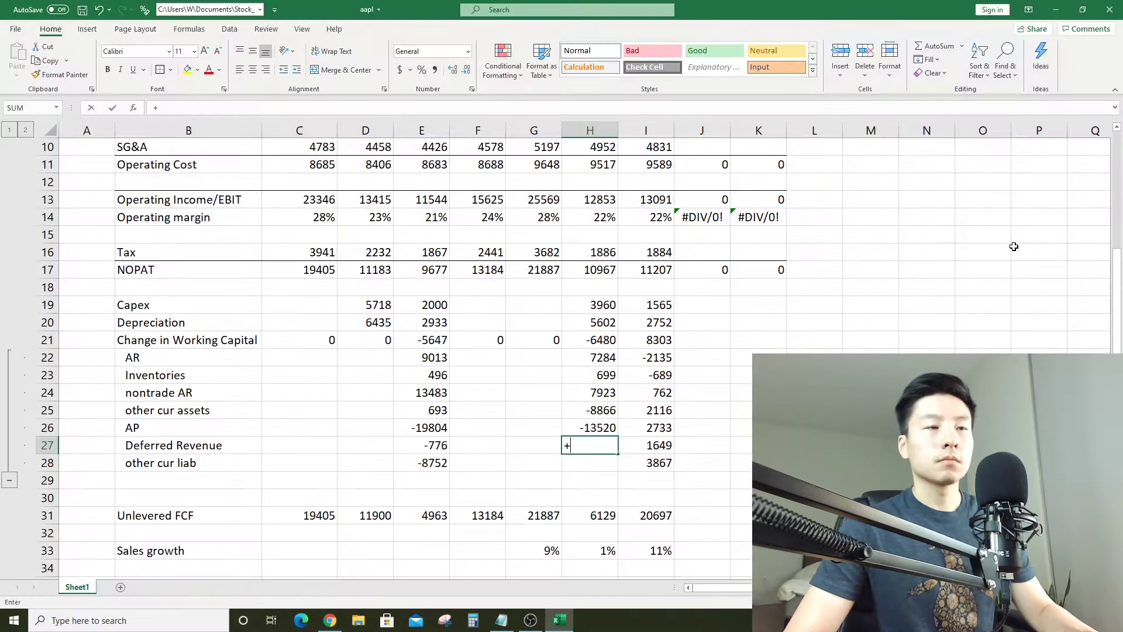
type("1223")
key("Return")
key("alt+Tab")
key("alt+Tab")
Set Q1 2020 other current liabilities in H28 to +7500-G28
type("+")
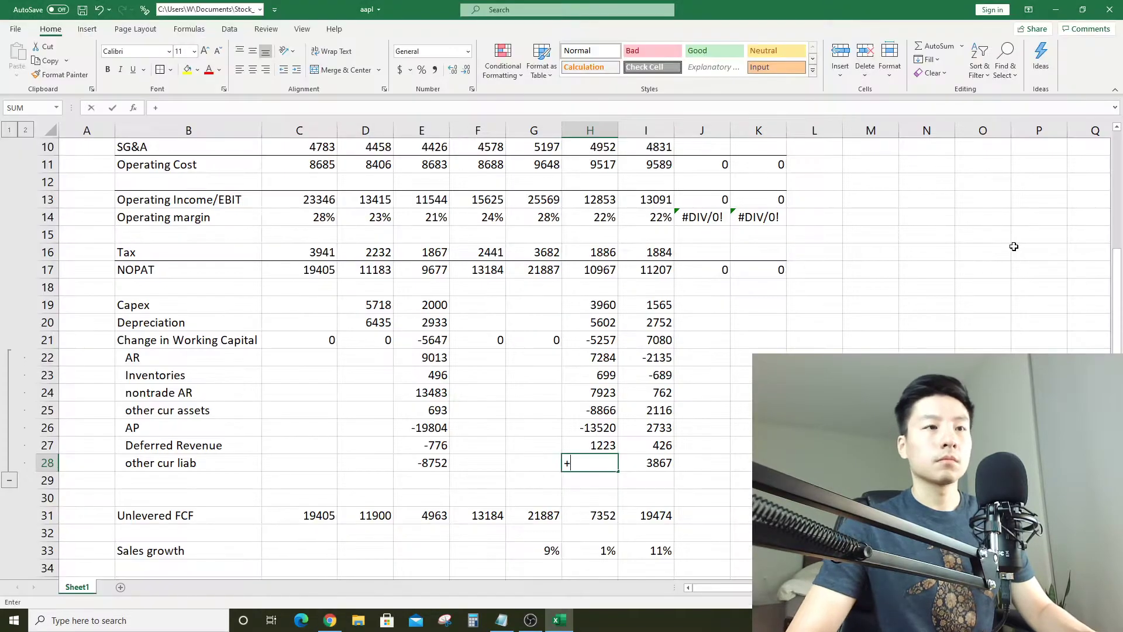
type("7500-")
key("Left")
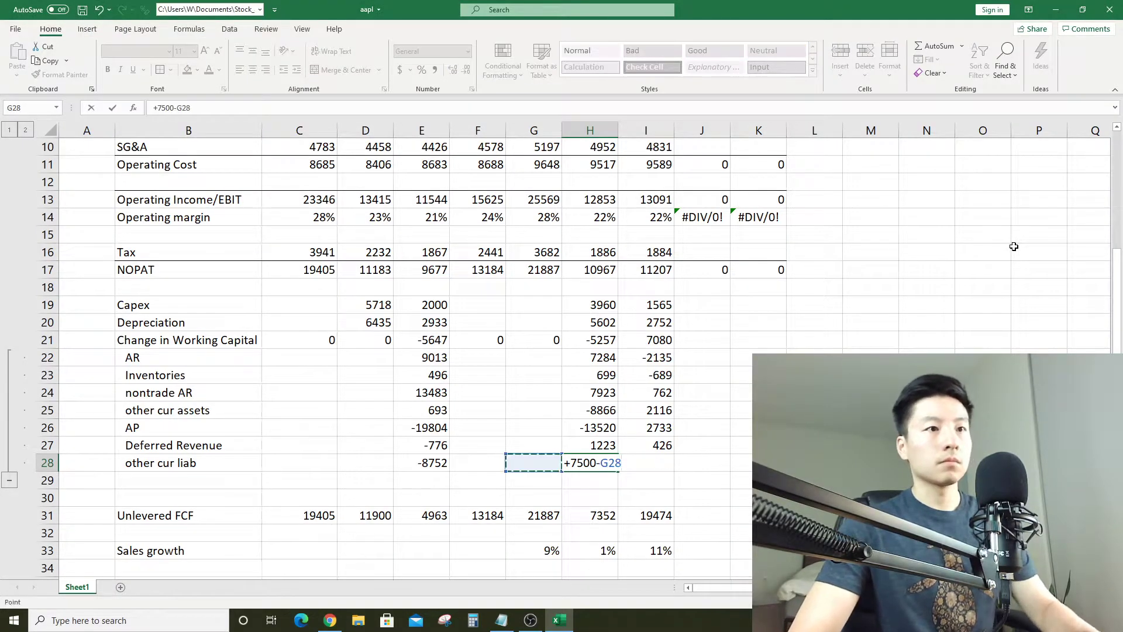
key("Return")
key("alt+Tab")
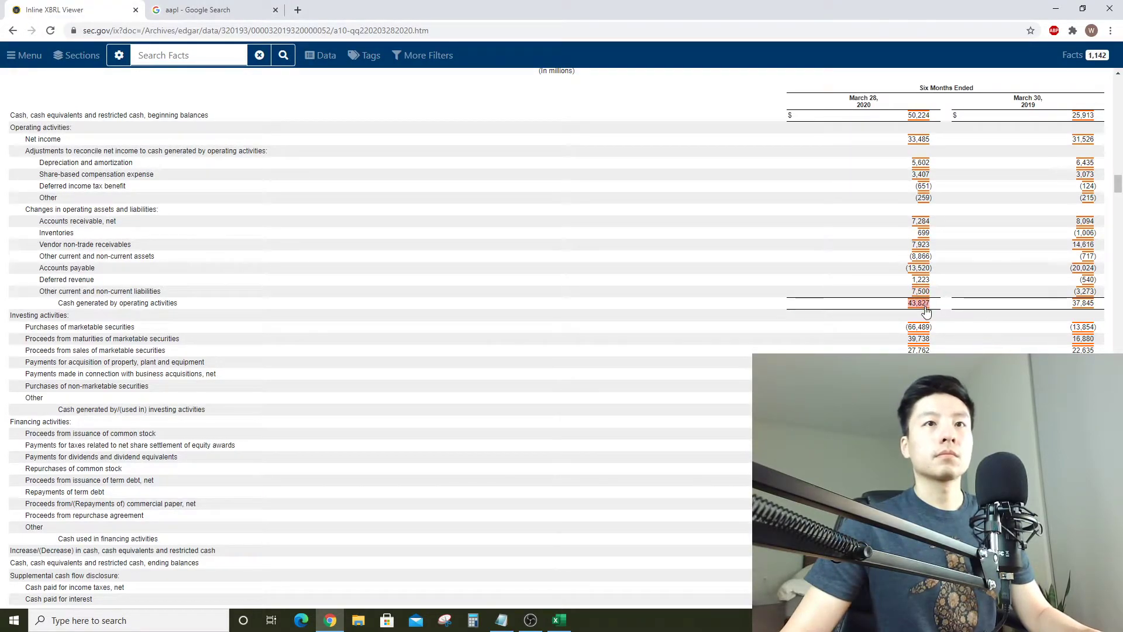
key("alt+Tab")
Enter 2019 Q1 AR 8094, inventories -1006 and nontrade AR 14616 in column D
left_click(370, 356)
key("alt+Tab")
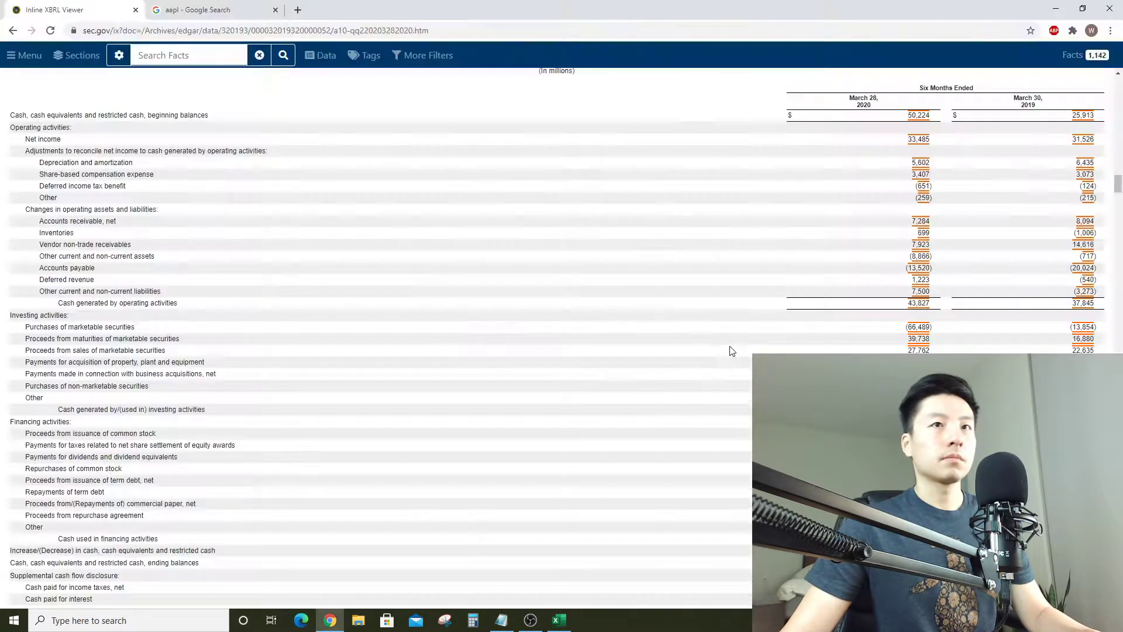
key("alt+Tab")
type("+80")
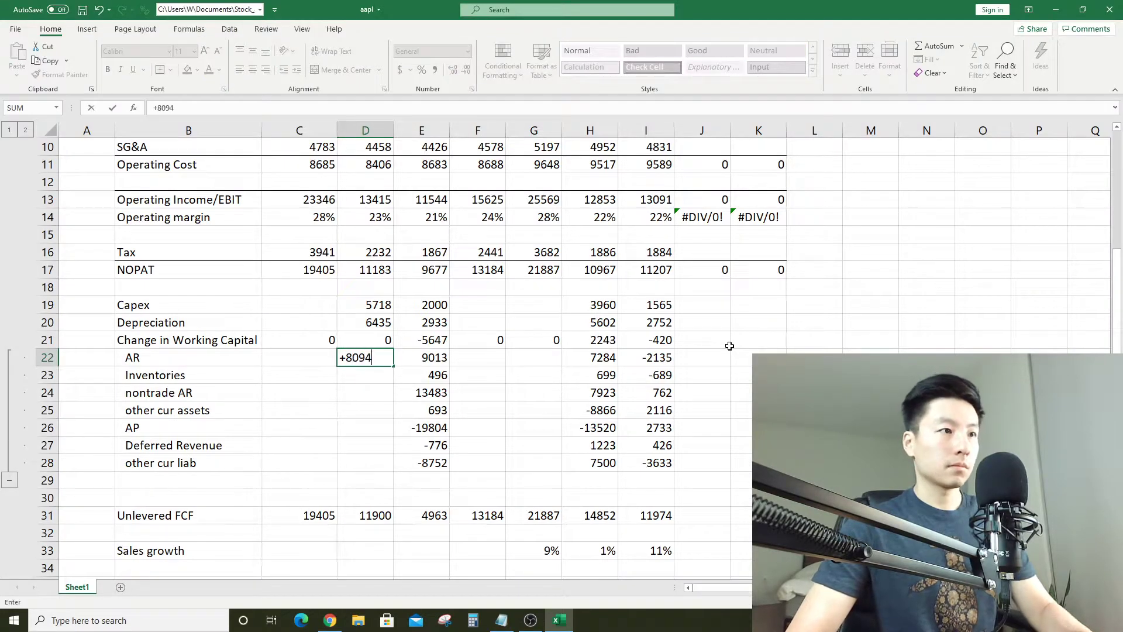
type("94")
key("Return")
key("alt+Tab")
key("alt+Tab")
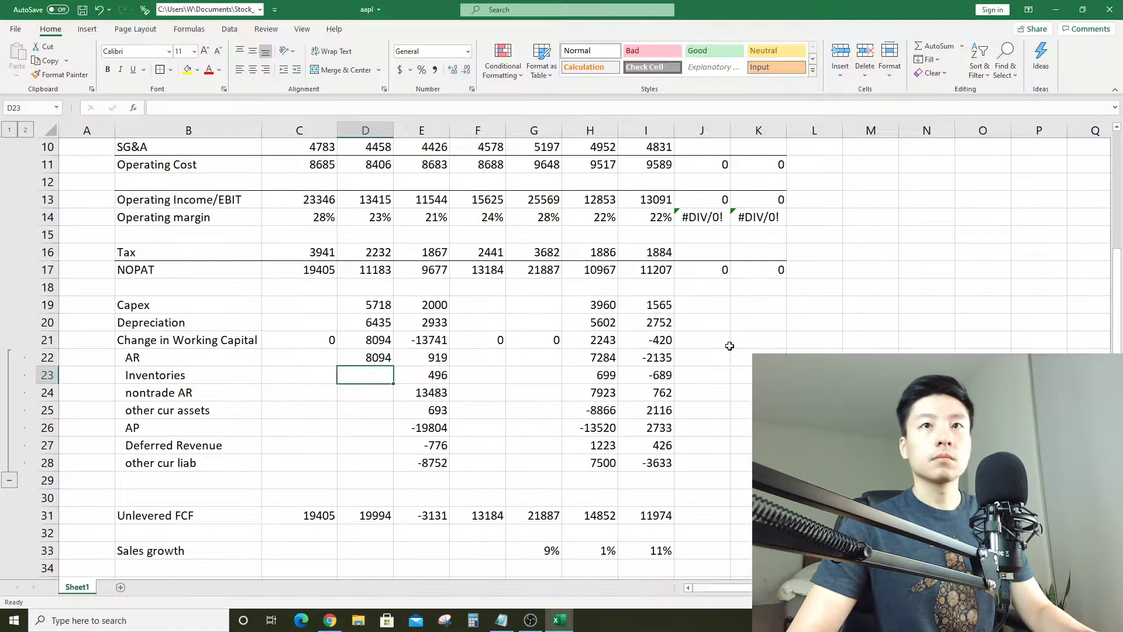
type("+")
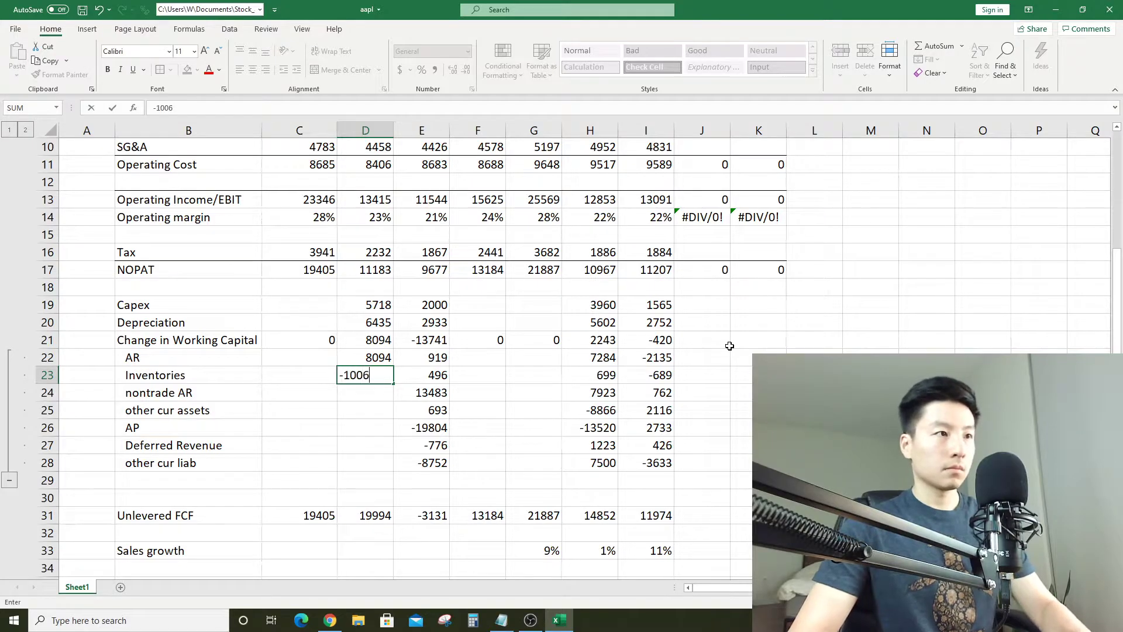
type("1006")
key("Return")
key("alt+Tab")
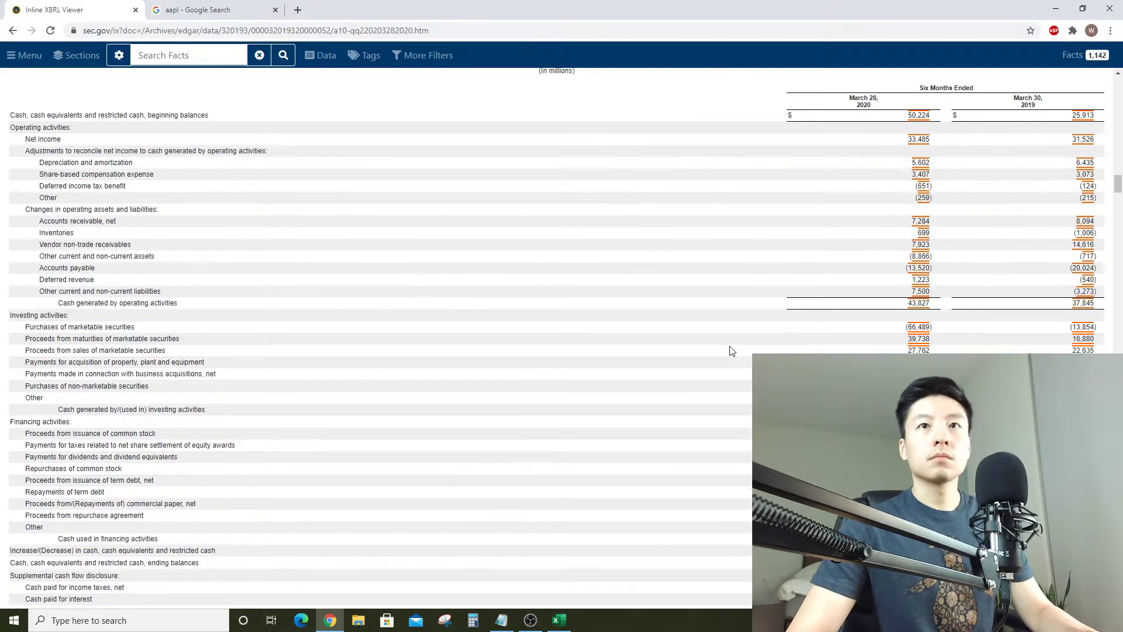
key("alt+Tab")
type("+1")
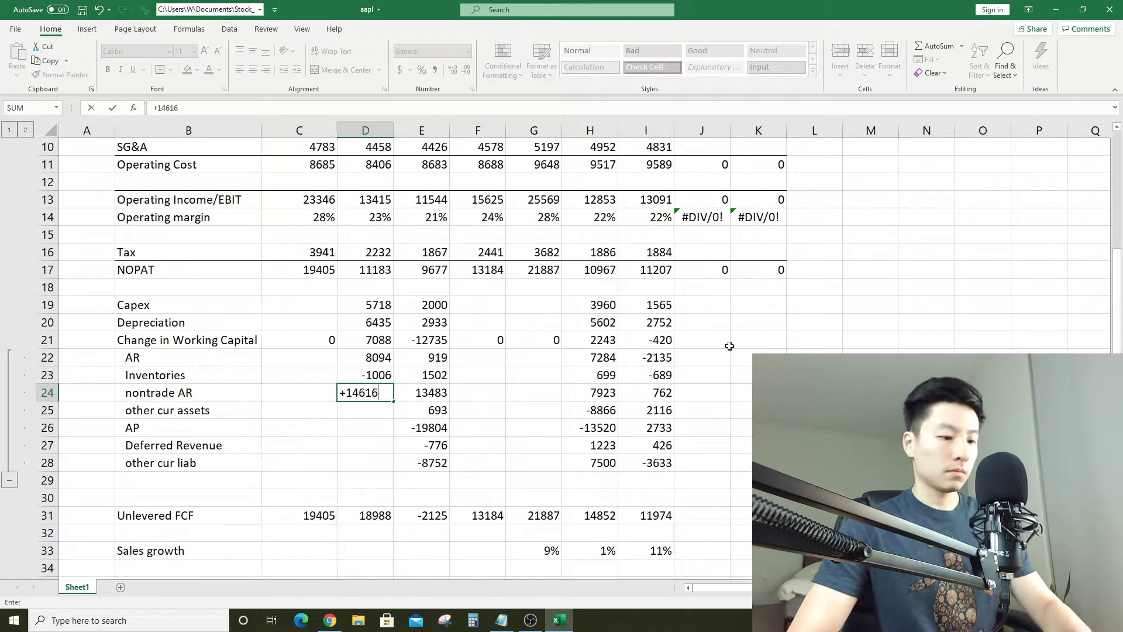
type("4616")
key("Return")
Enter 2019 Q1 other current assets -717, AP as -20024-C26 and deferred revenue -540
key("alt+Tab")
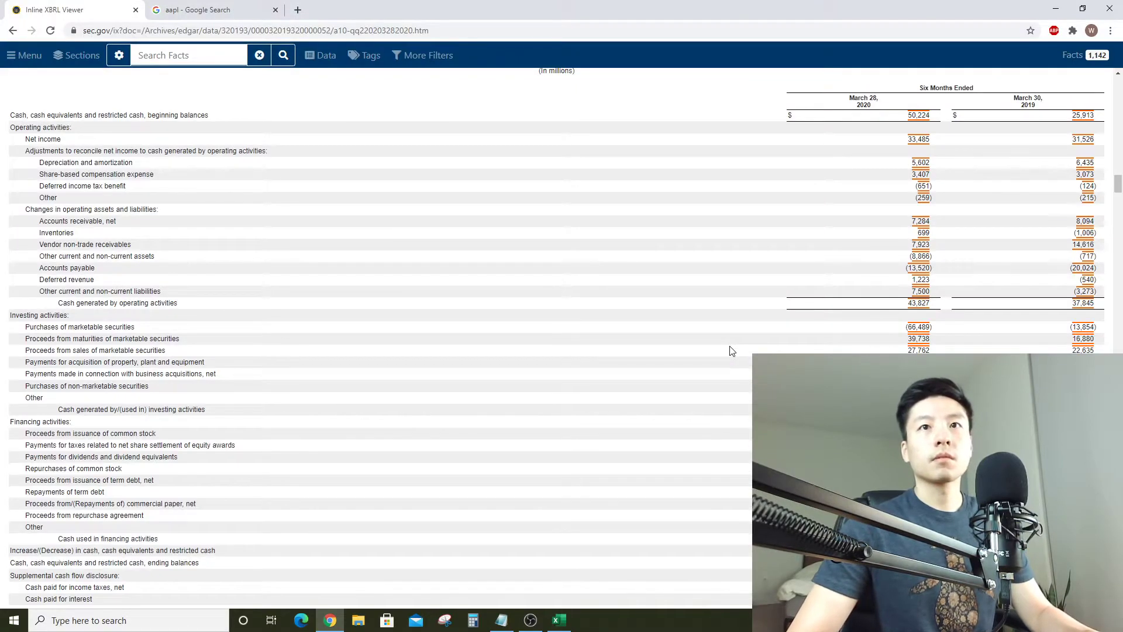
key("alt+Tab")
type("-71")
key("Return")
key("alt+Tab")
key("alt+Tab")
type("-20024-")
key("Left")
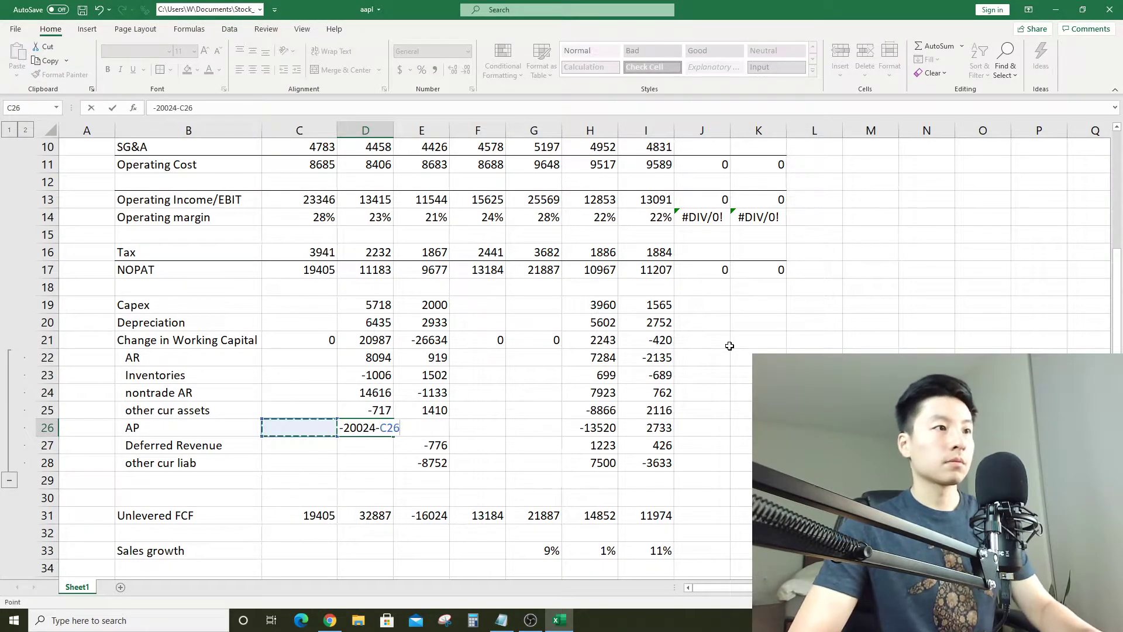
key("Return")
key("alt+Tab")
Set 2019 Q1 other current liabilities in D28 to -3273-C28
key("alt+Tab")
type("-540")
key("Return")
key("alt+Tab")
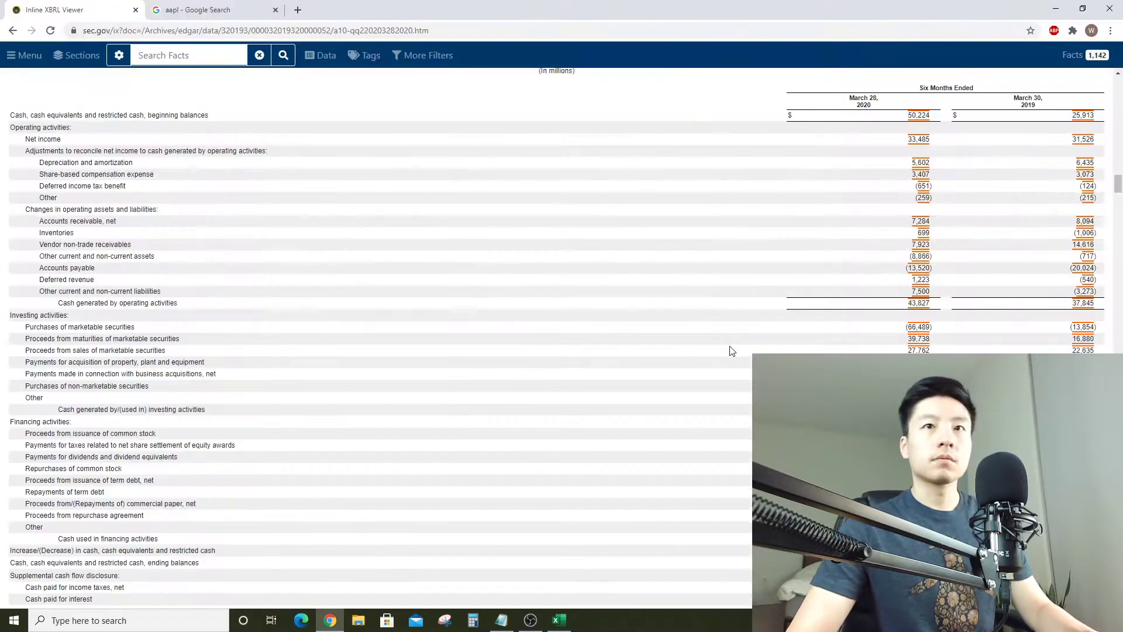
key("alt+Tab")
type("-")
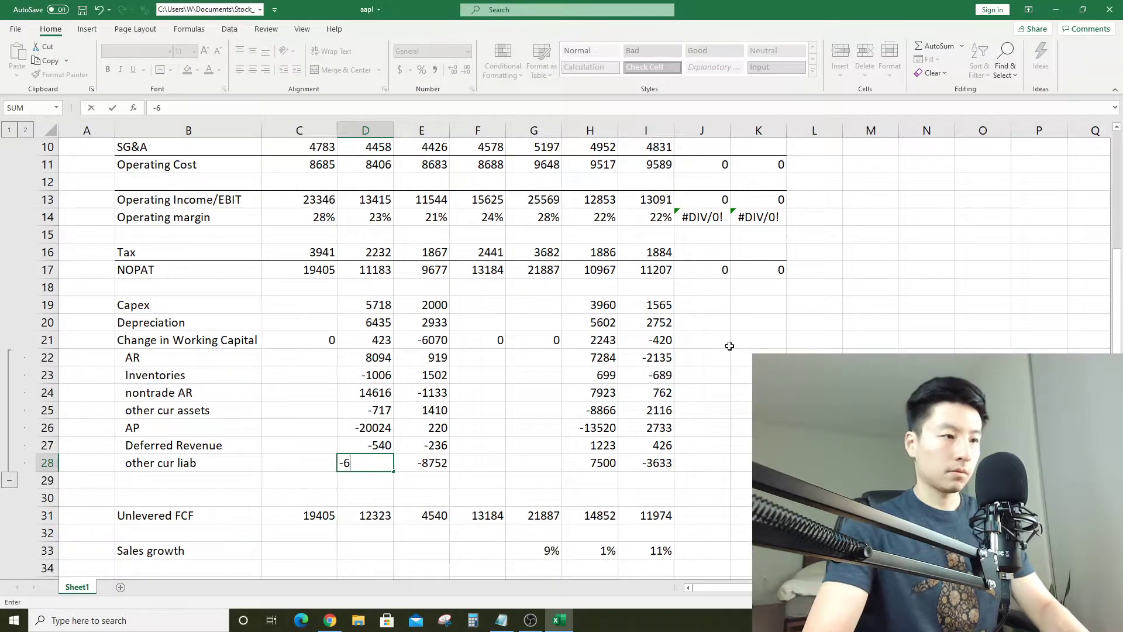
type("3273")
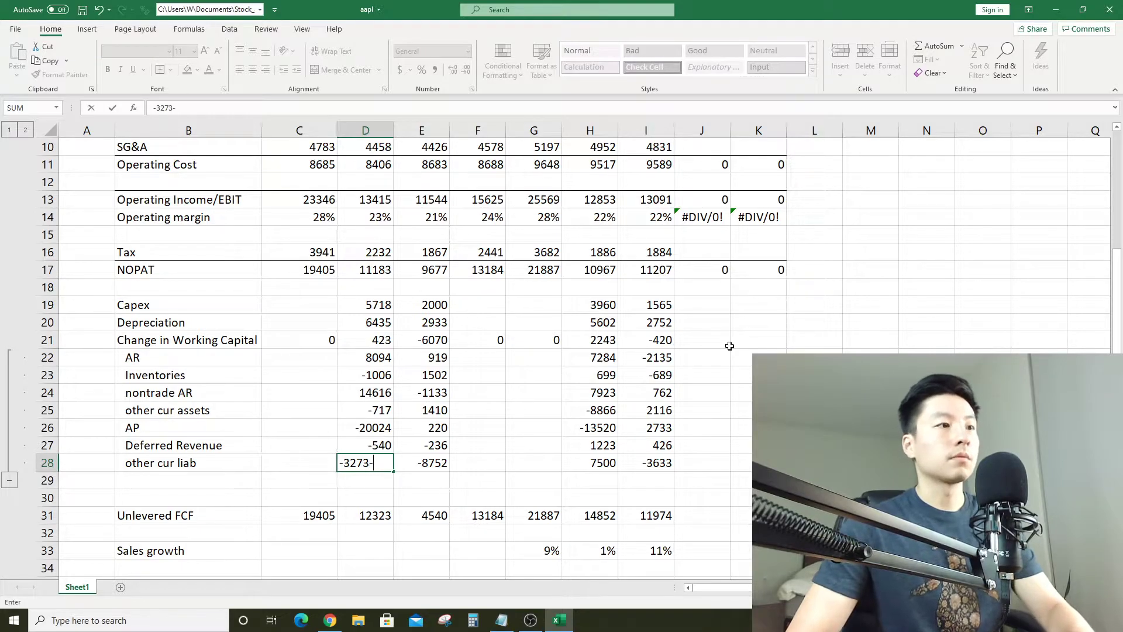
type("-")
key("Left")
key("Return")
key("alt+Tab")
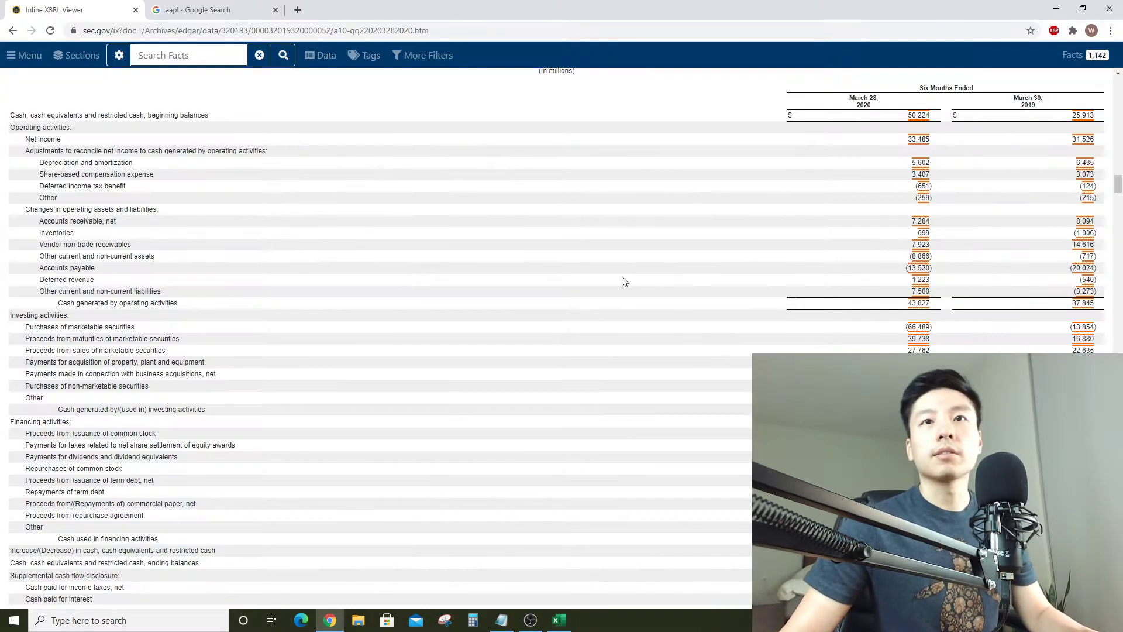
key("alt+Tab")
Select the empty column G other liabilities cell and compare it against the SEC cash flow statement
left_click(522, 471)
scroll(688, 446, "up", 3)
scroll(688, 446, "down", 3)
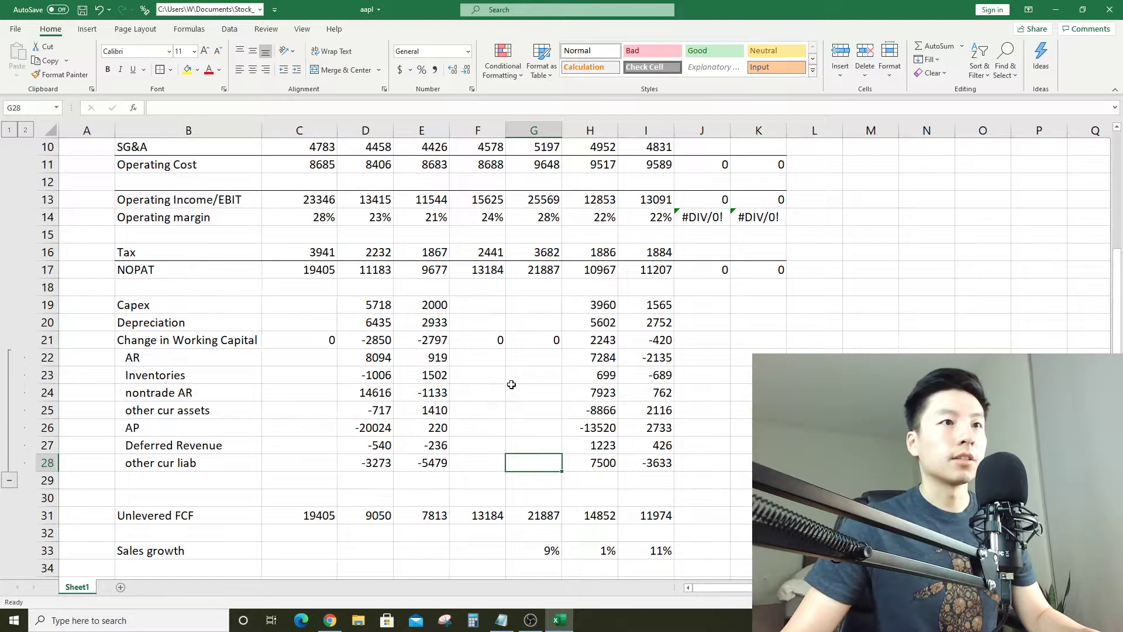
key("alt+Tab")
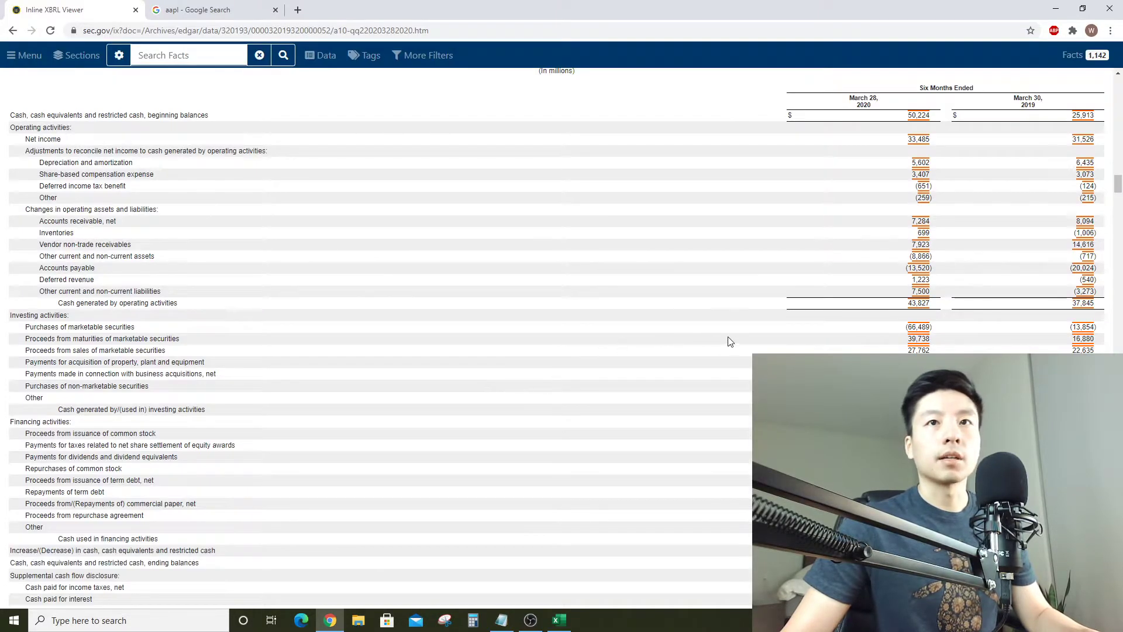
key("alt+Tab")
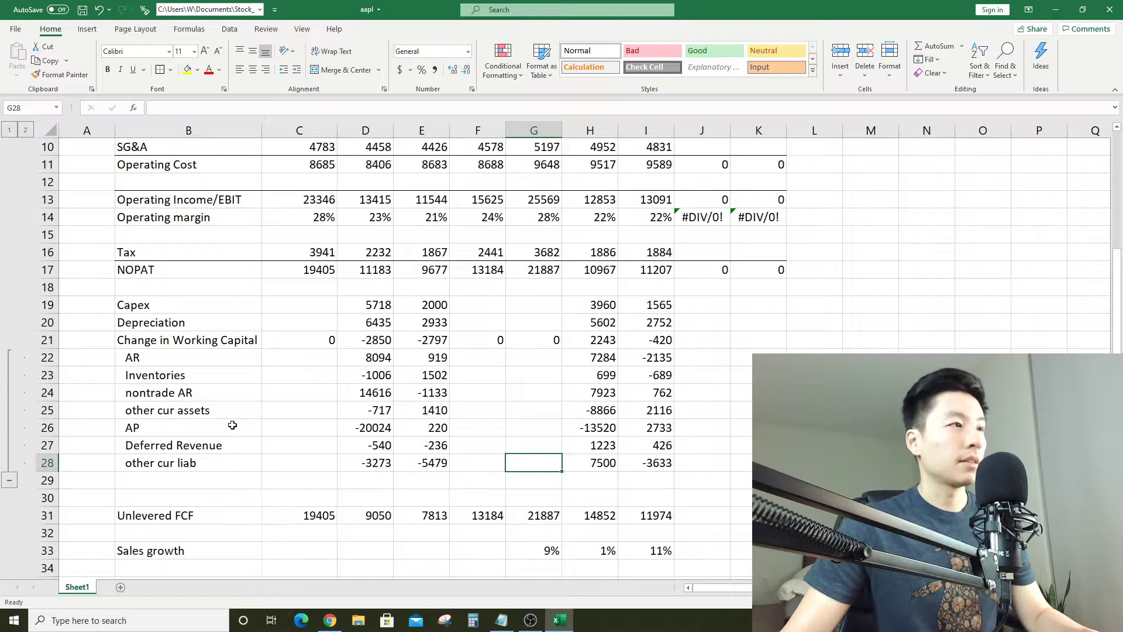
key("alt+Tab")
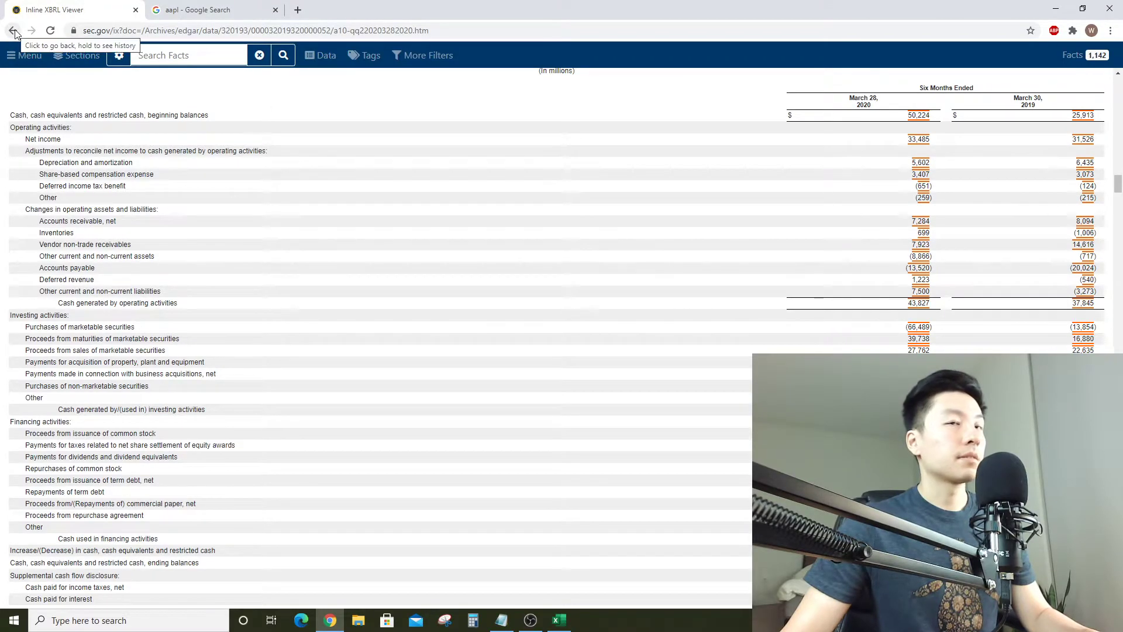
key("alt+Tab")
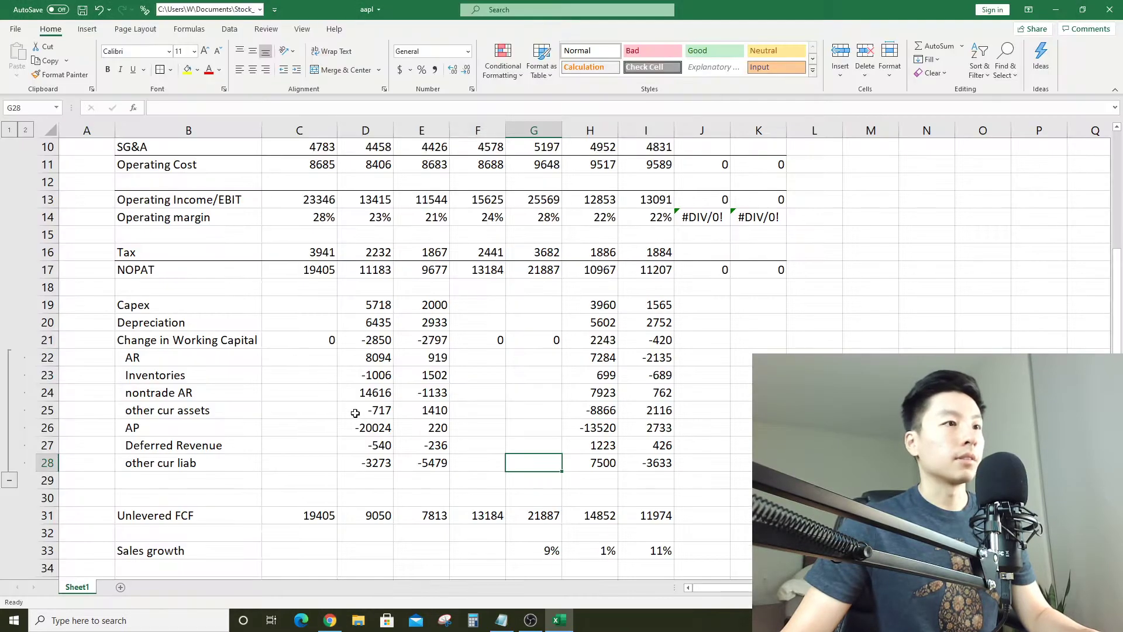
key("alt+Tab")
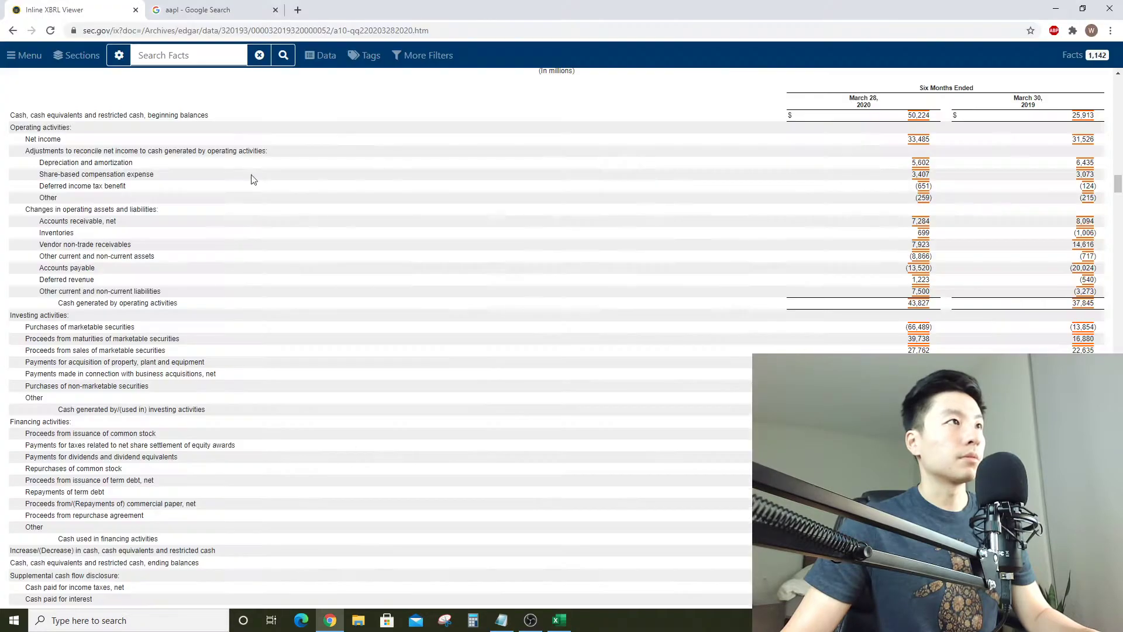
left_click(8, 34)
left_click(9, 33)
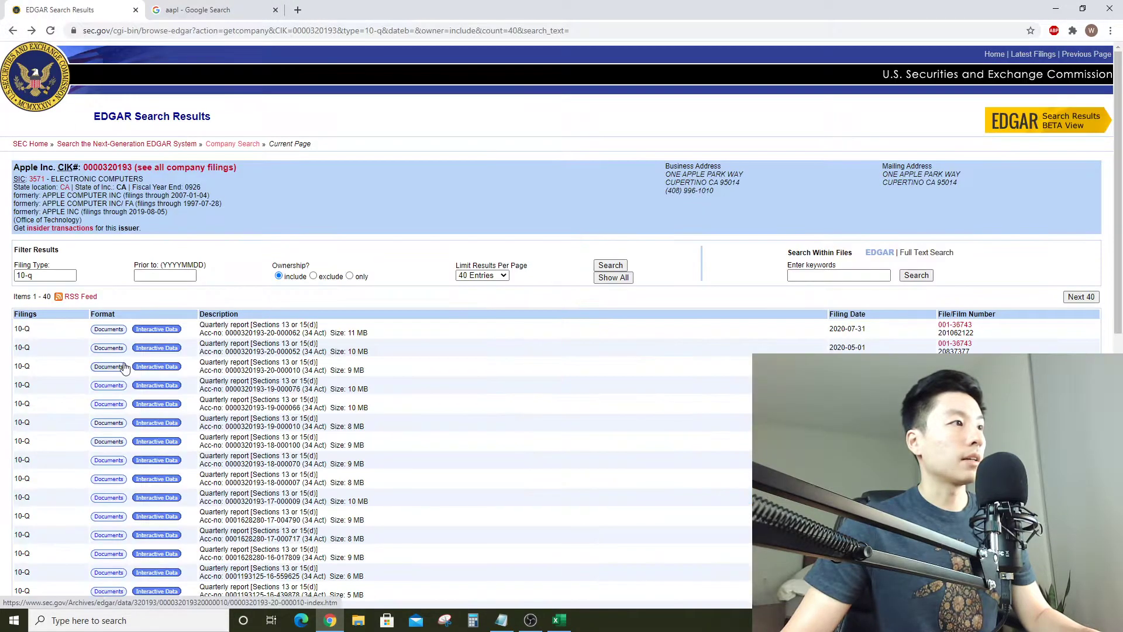
left_click(111, 369)
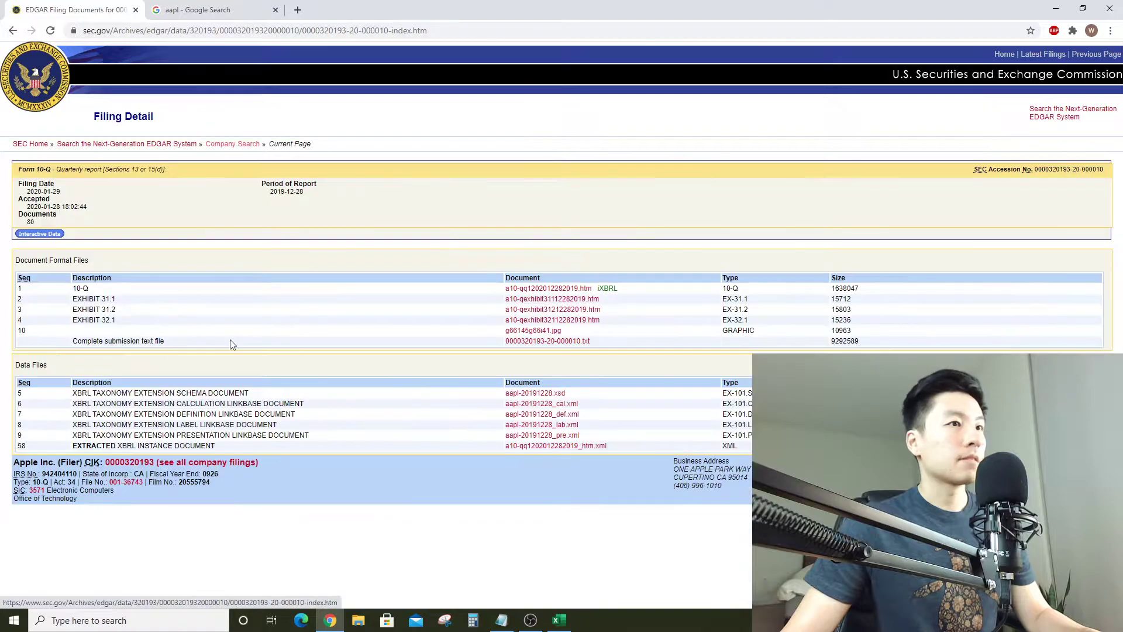
left_click(544, 287)
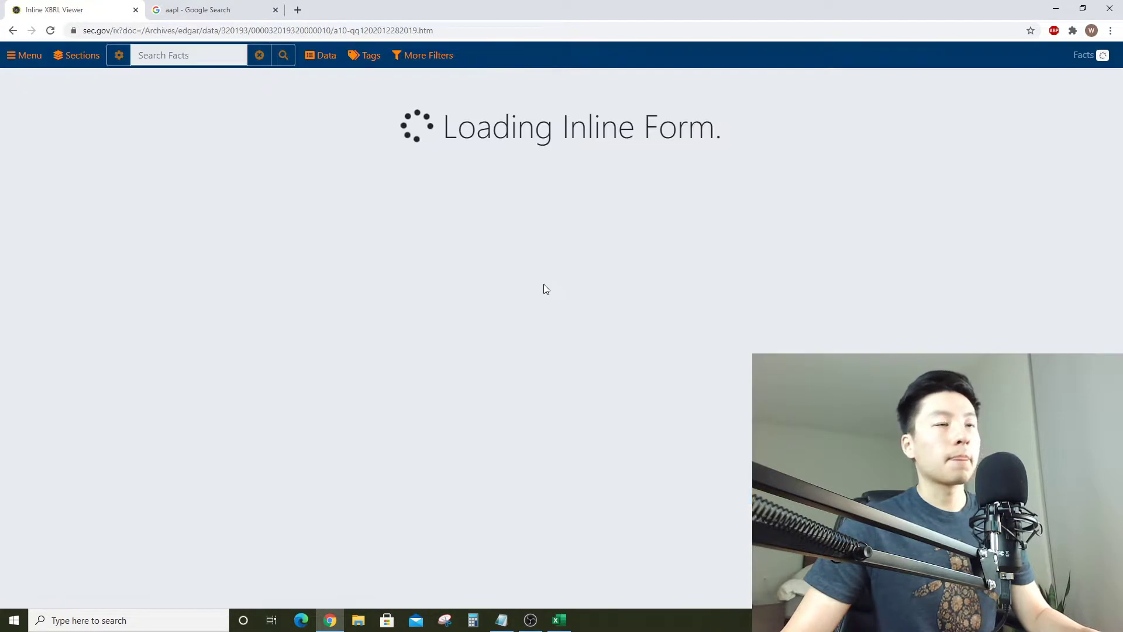
scroll(547, 285, "down", 15)
scroll(554, 285, "down", 20)
scroll(554, 287, "down", 7)
scroll(552, 293, "up", 5)
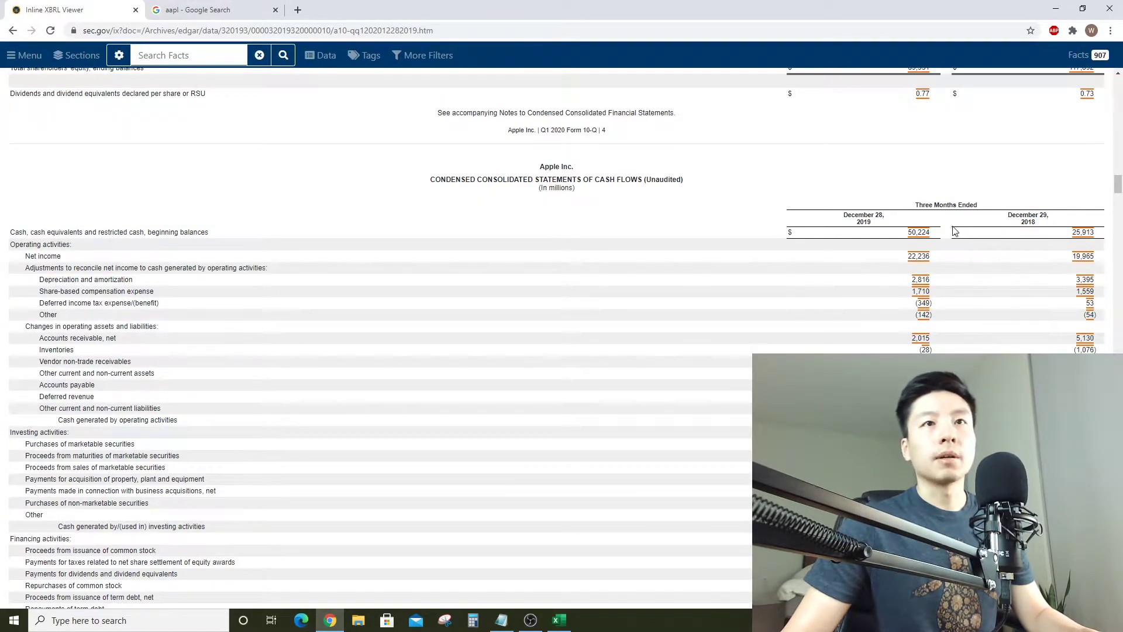
Enter 2019 Q4 depreciation of 2816 in column G from the 10-Q cash-flow page
scroll(689, 300, "down", 1)
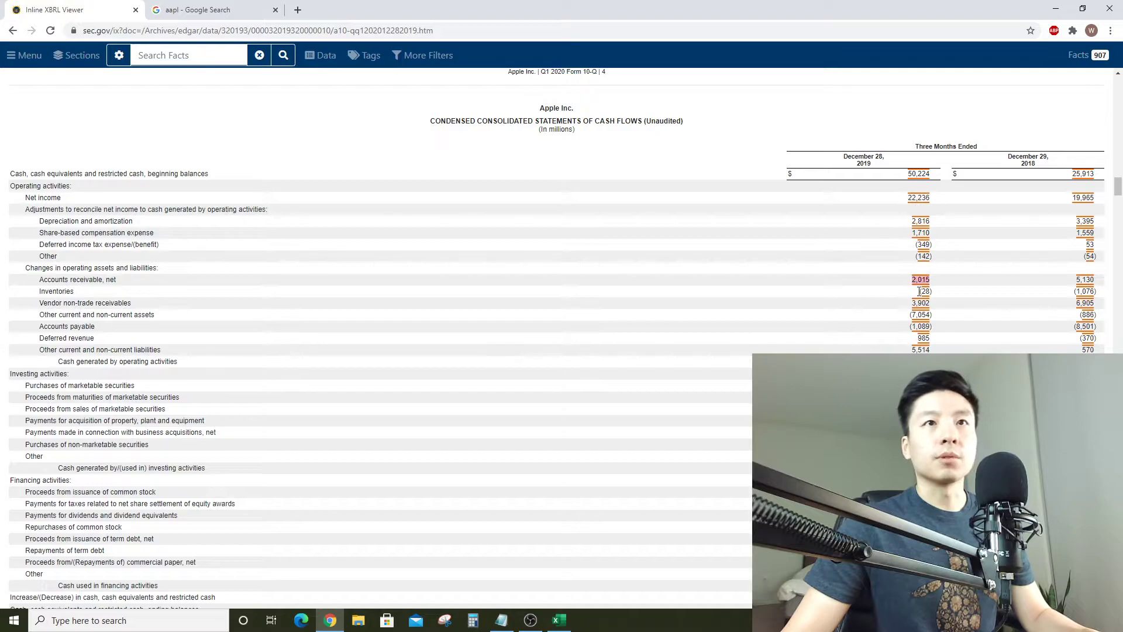
key("alt+Tab")
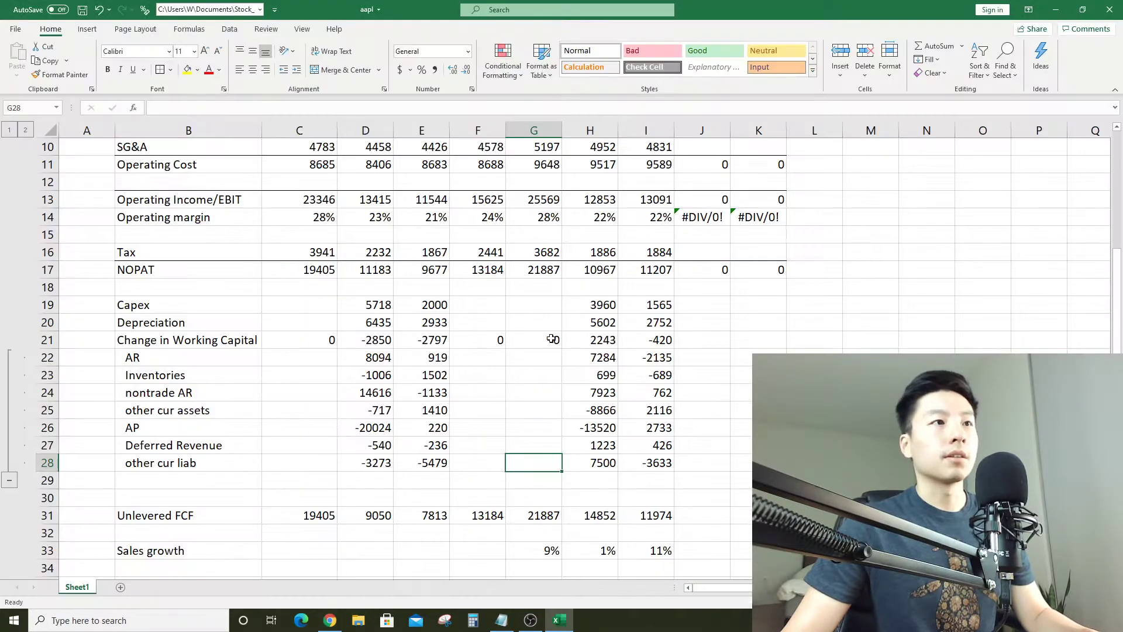
left_click(486, 325)
scroll(535, 321, "up", 3)
left_click(547, 494)
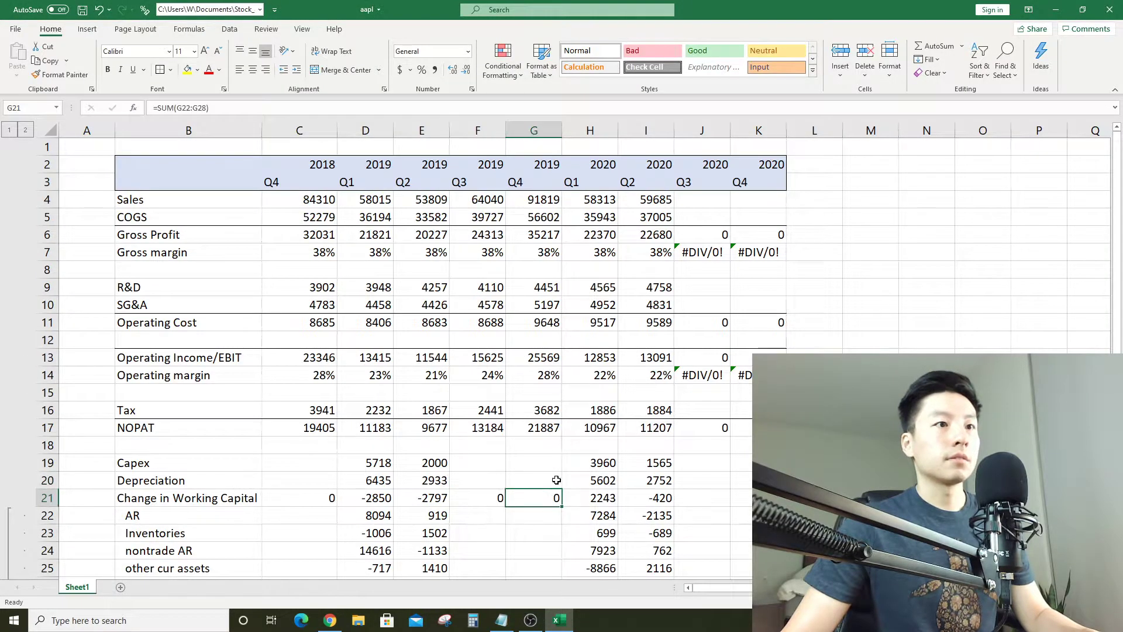
left_click(555, 466)
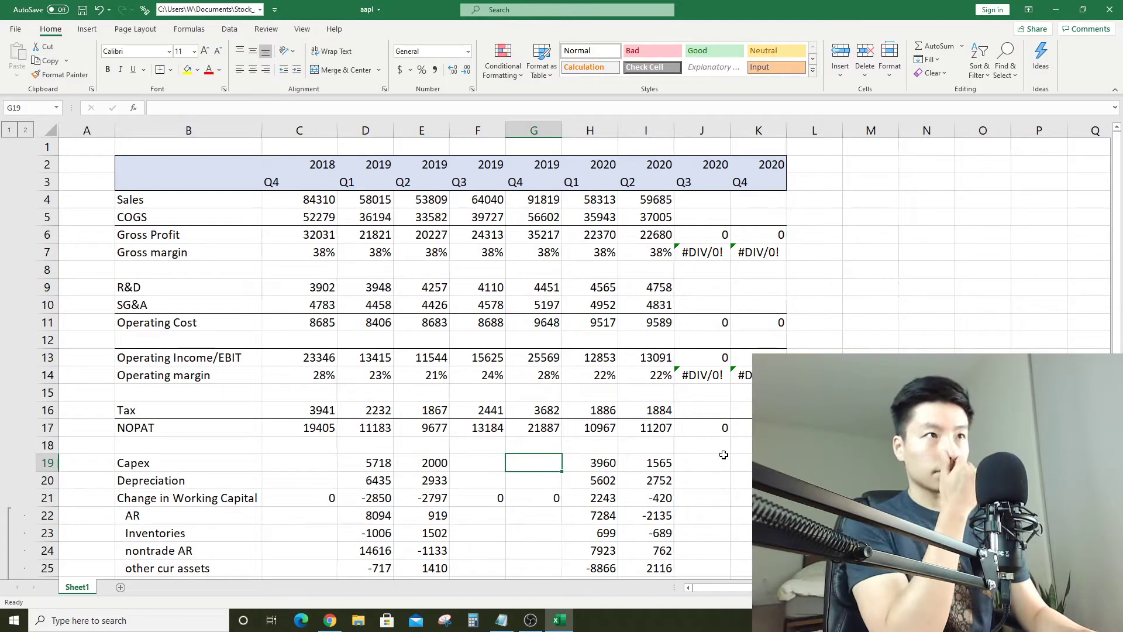
key("alt+Tab")
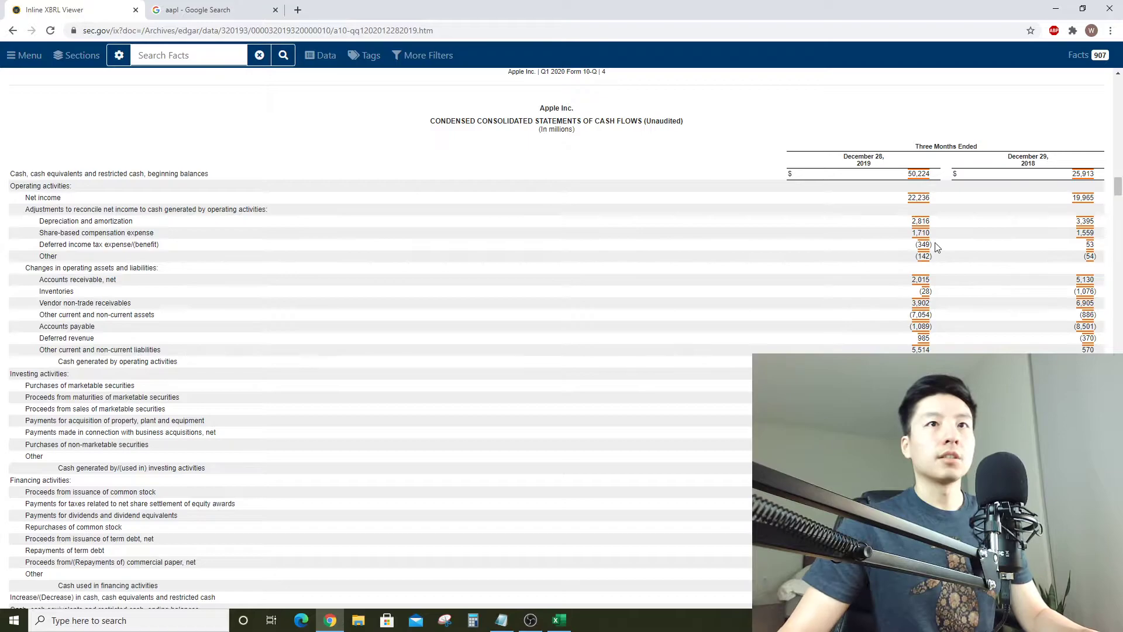
key("alt+Tab")
key("Down")
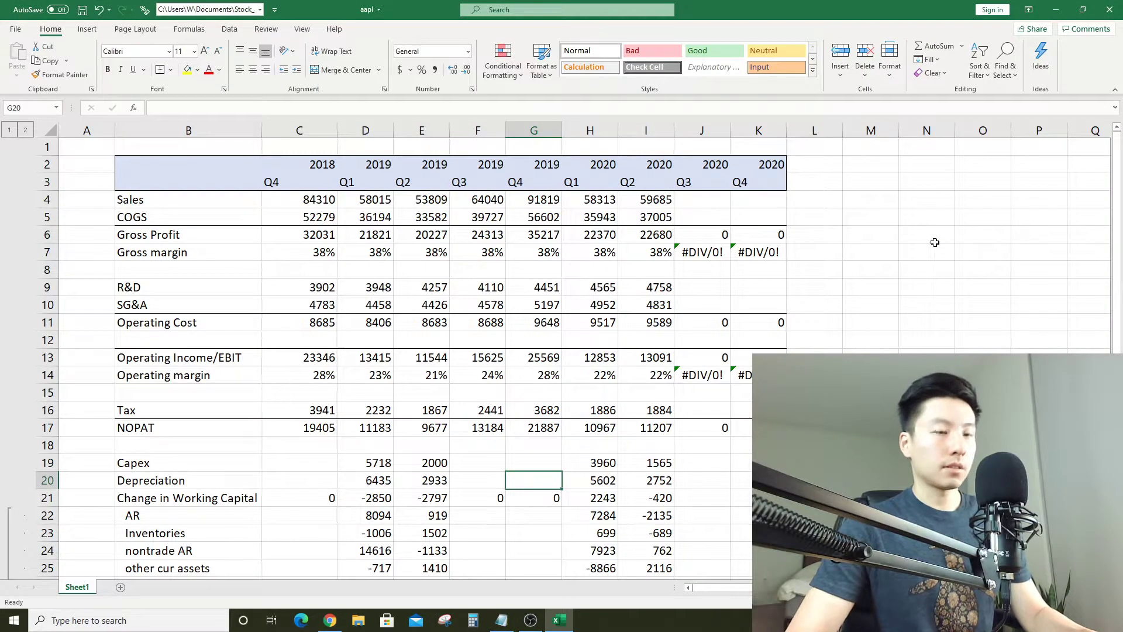
type("2816")
key("Return")
Enter 2018 Q4 depreciation of 3395 in column C
key("alt+Tab")
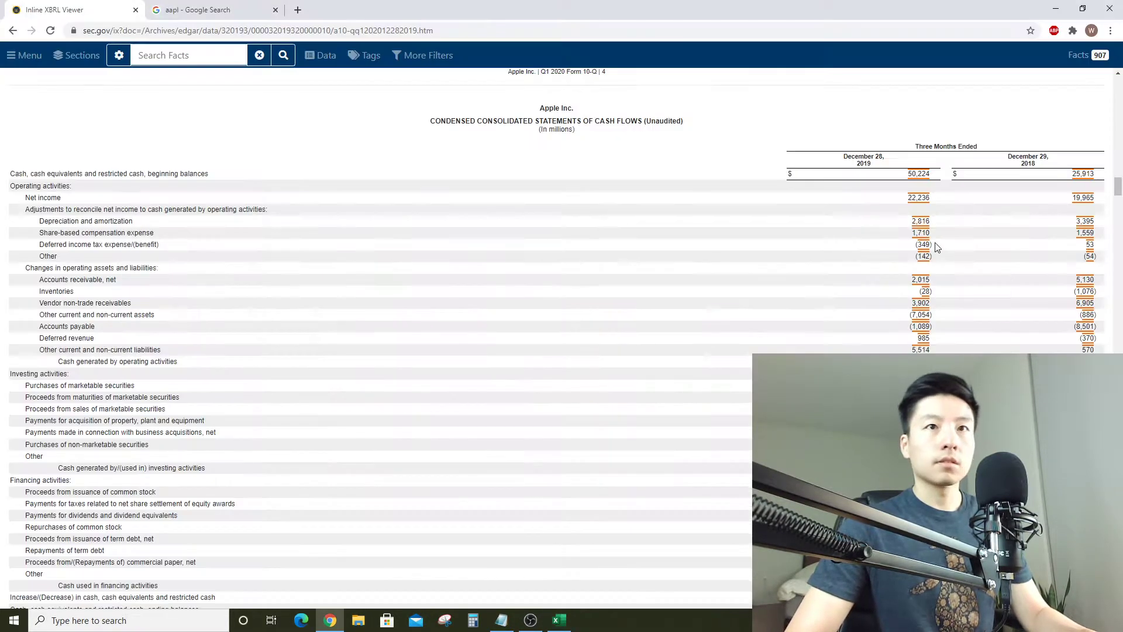
key("alt+Tab")
key("Up")
key("Left")
key("Left")
key("Left")
key("alt+Tab")
Enter capex of 2107 in G19 for 2019 Q4 and 3355 in C19 for 2018 Q4
key("alt+Tab")
type("3395")
key("Return")
key("Up")
key("Right")
key("Right")
key("Right")
key("Right")
key("Up")
key("alt+Tab")
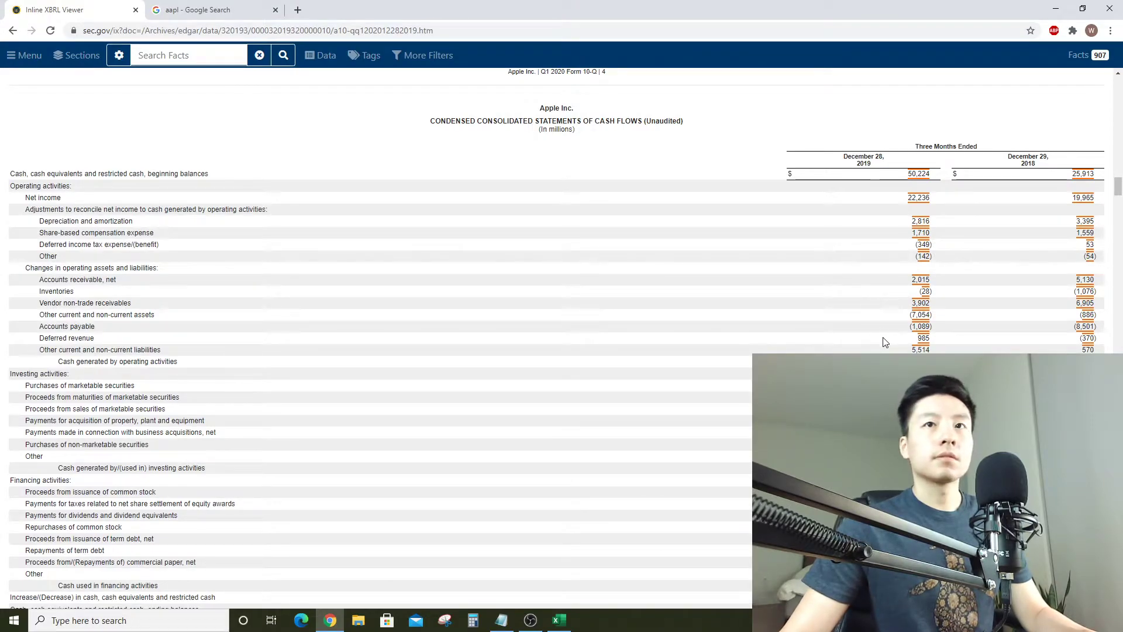
scroll(886, 339, "down", 2)
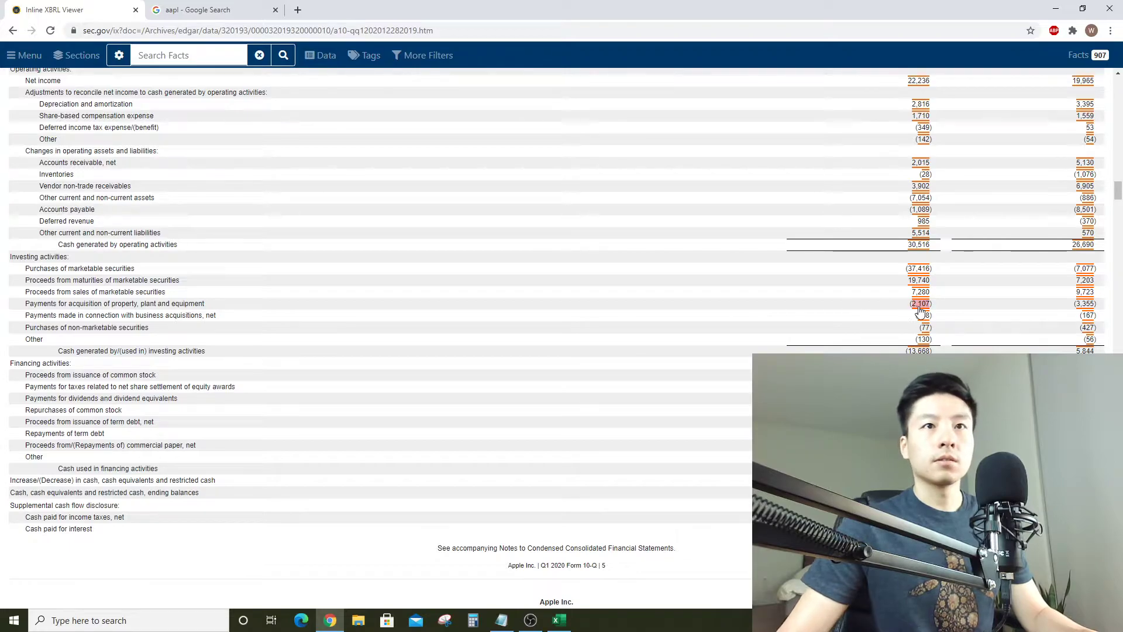
key("alt+Tab")
type("2107")
key("Left")
key("Left")
key("Left")
key("Left")
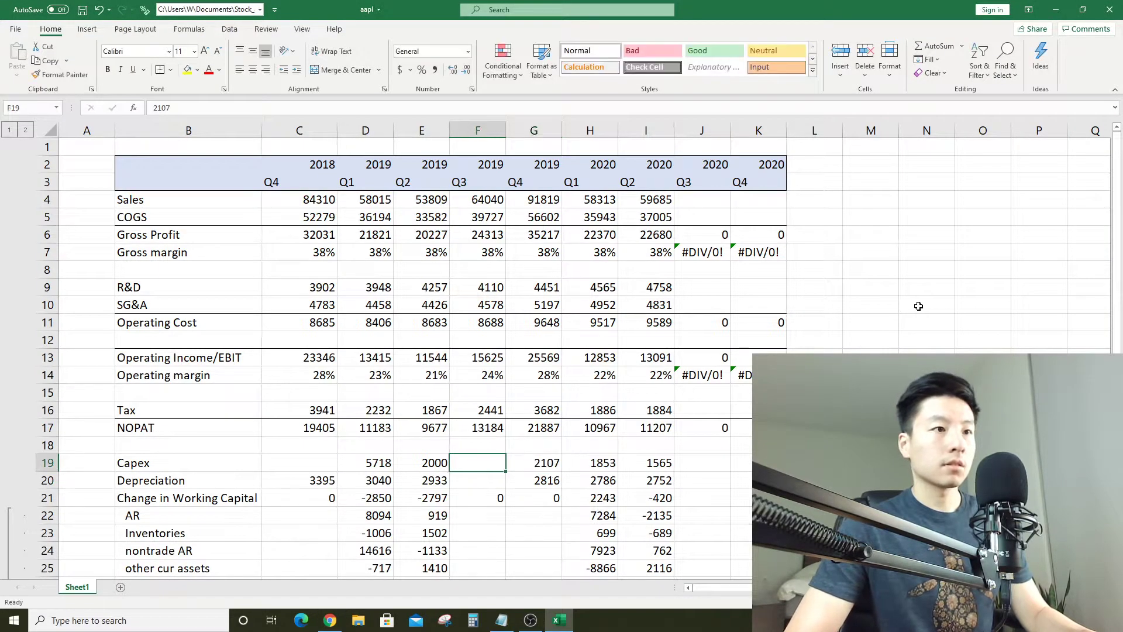
key("alt+Tab")
key("alt+Tab")
type("3355")
key("Return")
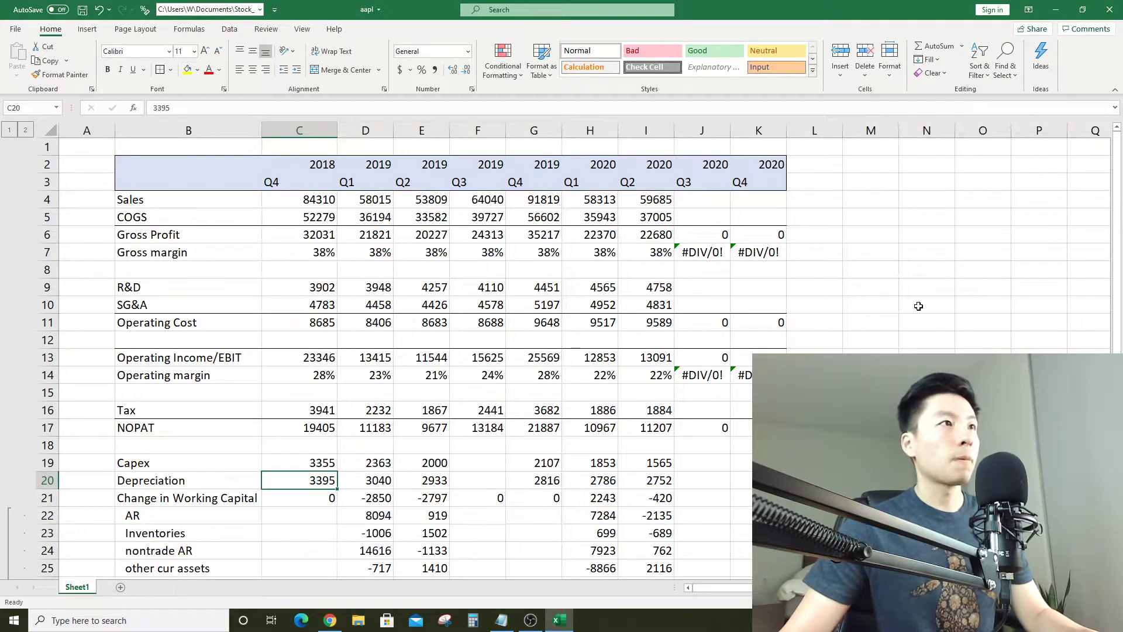
Select G22 for the AR change and check the quarterly cash-flow statement
scroll(677, 332, "down", 3)
left_click(533, 359)
key("alt+Tab")
scroll(939, 330, "up", 4)
key("alt+Tab")
key("alt+Tab")
key("alt+Tab")
Enter 2019 Q4 AR 2015, inventories -28 and nontrade AR 1931 in column G
type("2015")
key("Return")
key("alt+Tab")
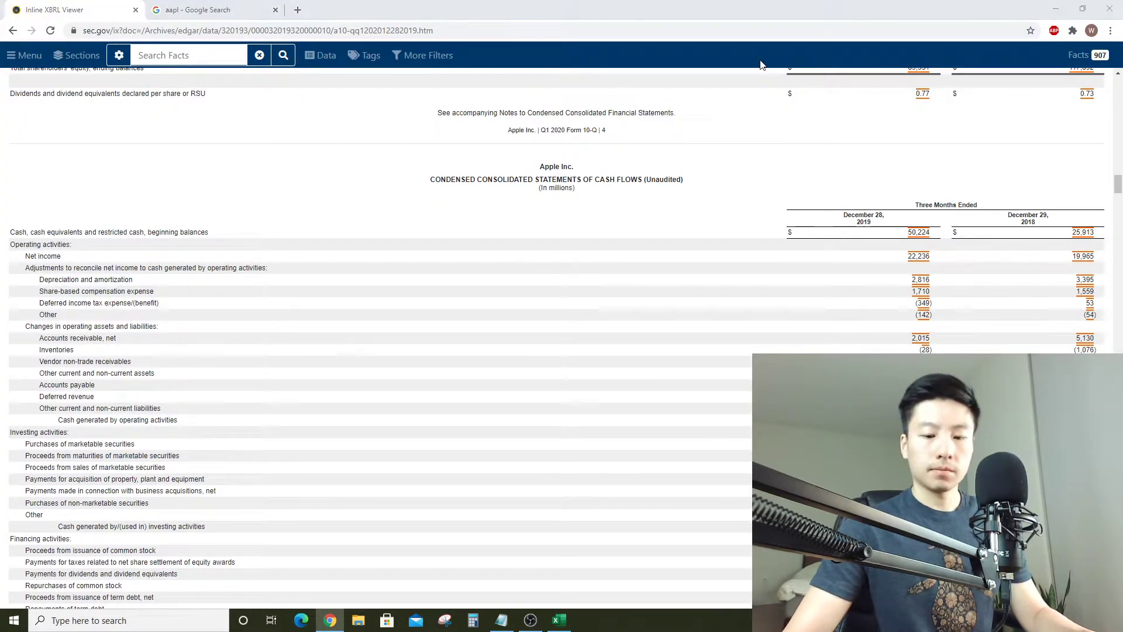
key("alt+Tab")
type("-25")
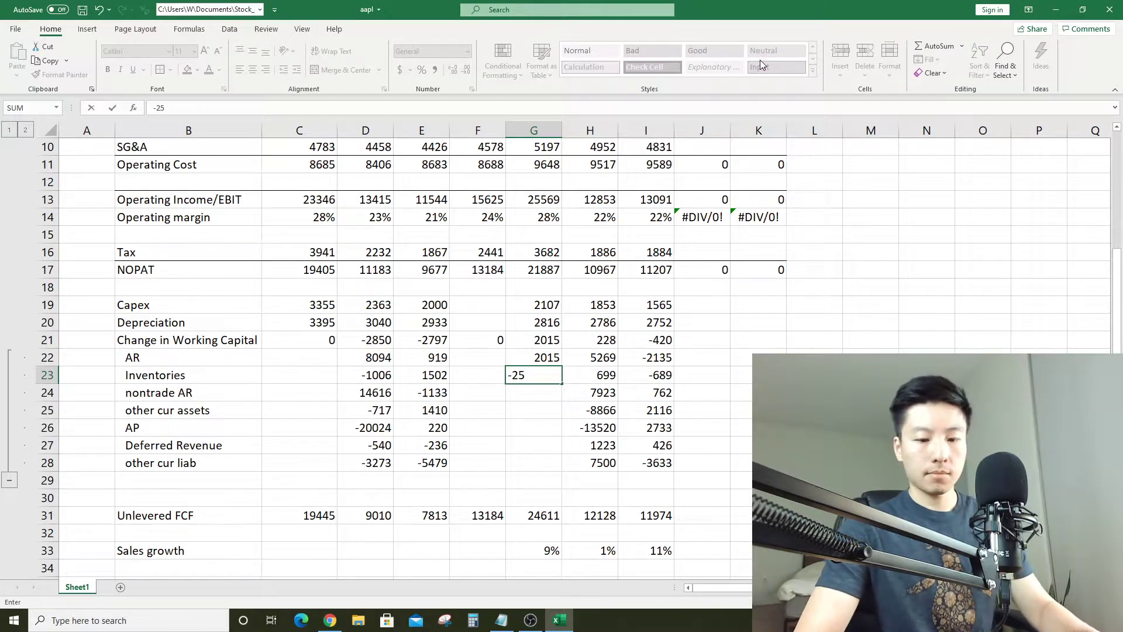
key("BackSpace")
type("8")
key("Return")
key("alt+Tab")
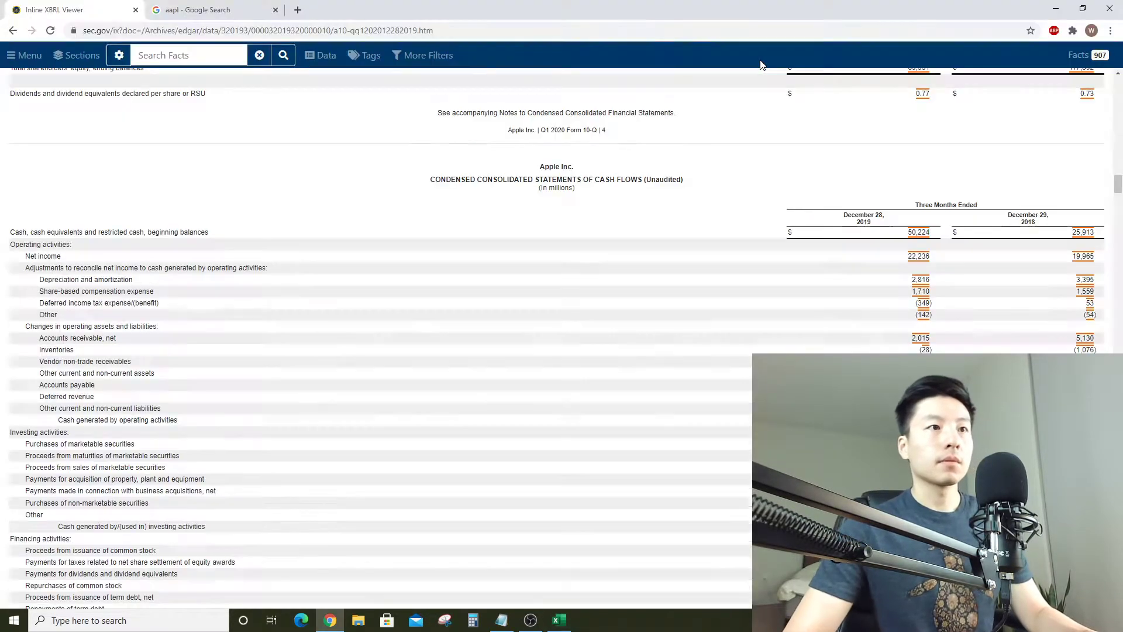
key("alt+Tab")
type("1931")
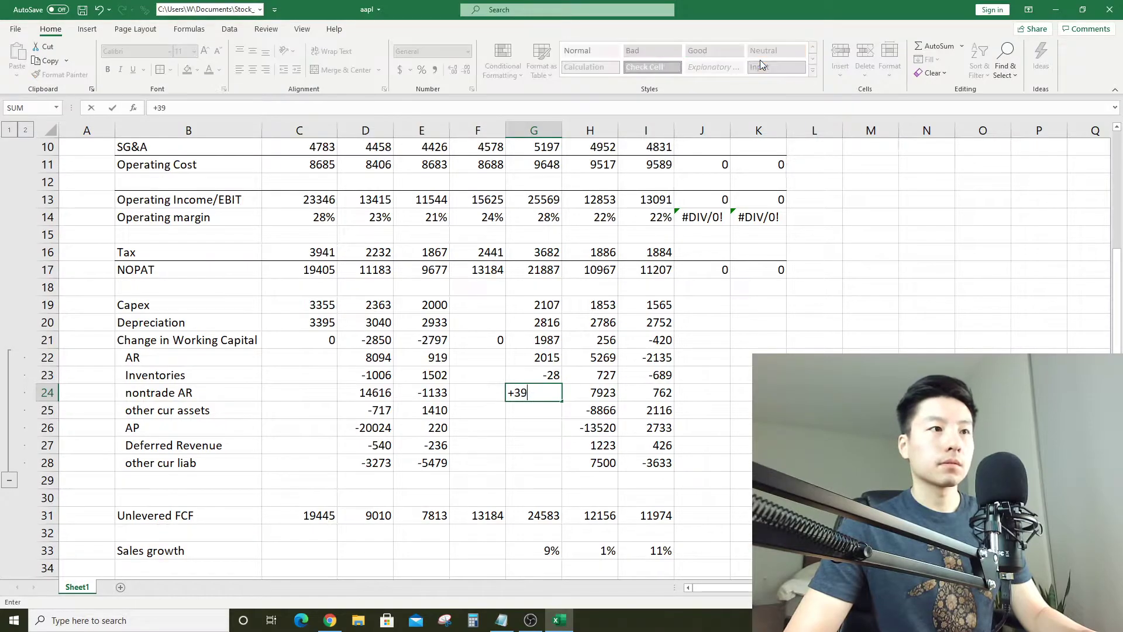
key("Return")
Enter 2019 Q4 other current assets -705, AP -4089, deferred revenue 985, other liabilities 5514
key("alt+Tab")
key("alt+Tab")
type("-705")
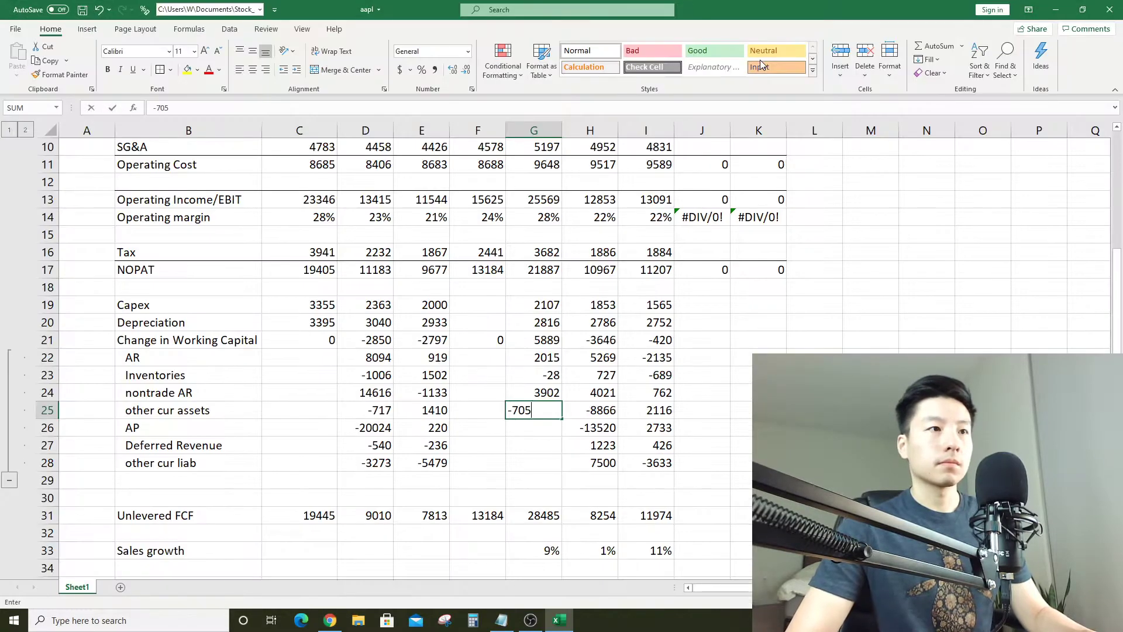
key("Return")
key("alt+Tab")
key("alt+Tab")
type("-4089")
key("Return")
key("alt+Tab")
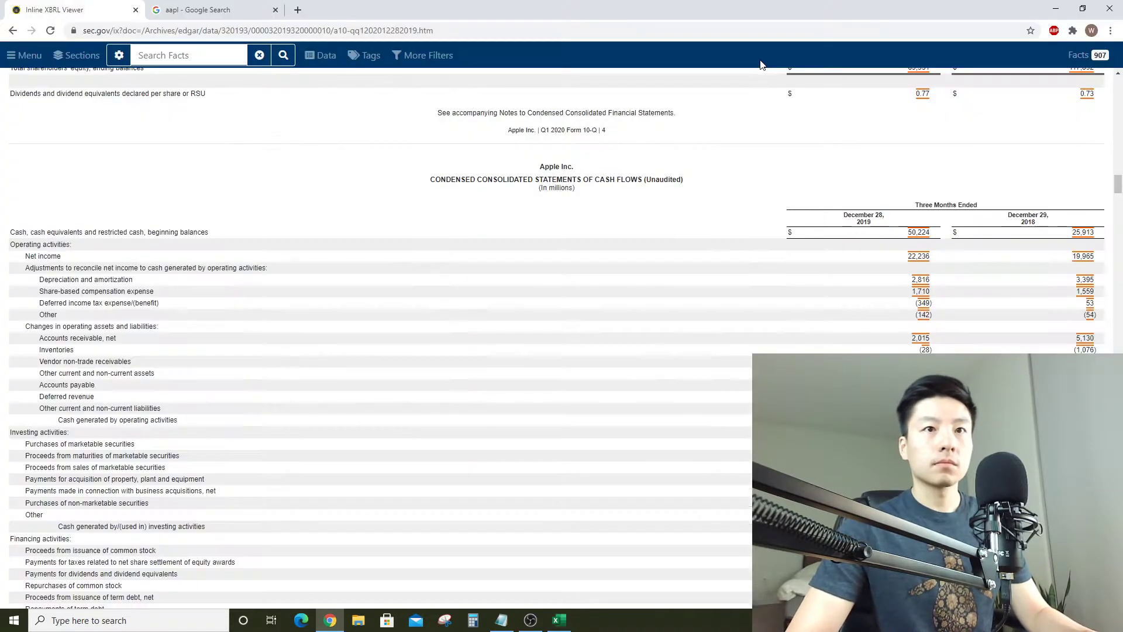
key("alt+Tab")
type("+985")
key("Return")
Enter 2018 Q4 AR 5130, inventories -1076 and nontrade AR 4680 in column C
key("alt+Tab")
key("alt+Tab")
type("+5514")
key("Return")
key("Up")
key("Up")
key("Up")
key("Left")
key("Up")
key("Up")
key("Left")
key("Left")
key("Left")
key("Up")
key("alt+Tab")
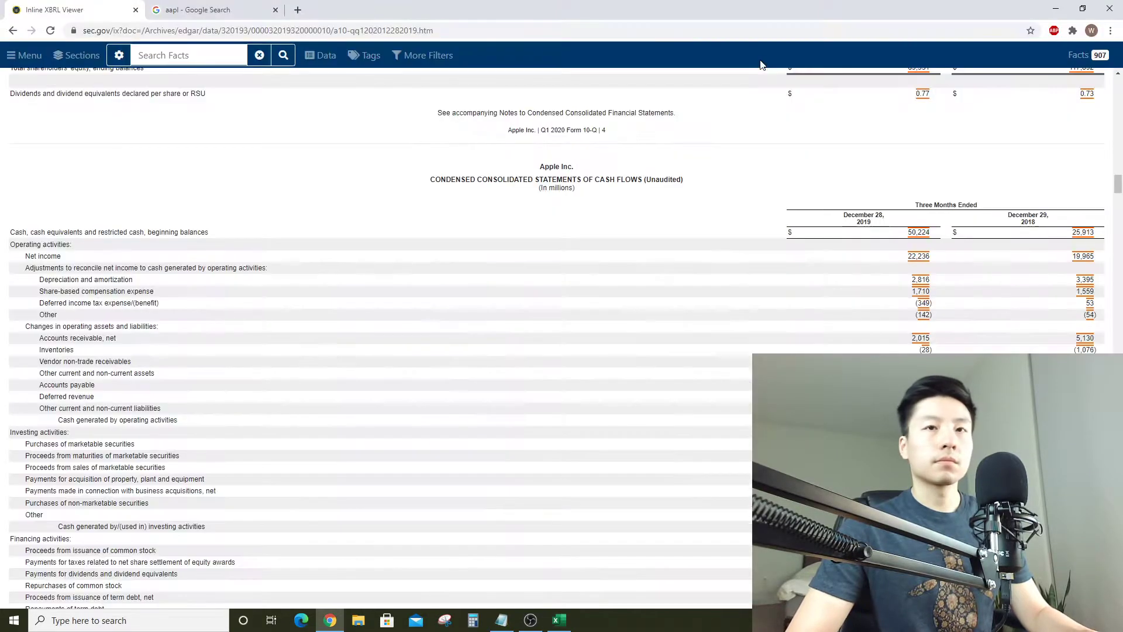
key("alt+Tab")
type("5130")
key("Return")
key("alt+Tab")
Enter 2018 Q4 other current assets -886, AP -8501, deferred revenue -57, other liabilities 570
key("alt+Tab")
type("-1076")
key("Return")
key("alt+Tab")
key("alt+Tab")
type("4680")
key("Return")
key("alt+Tab")
key("alt+Tab")
type("-")
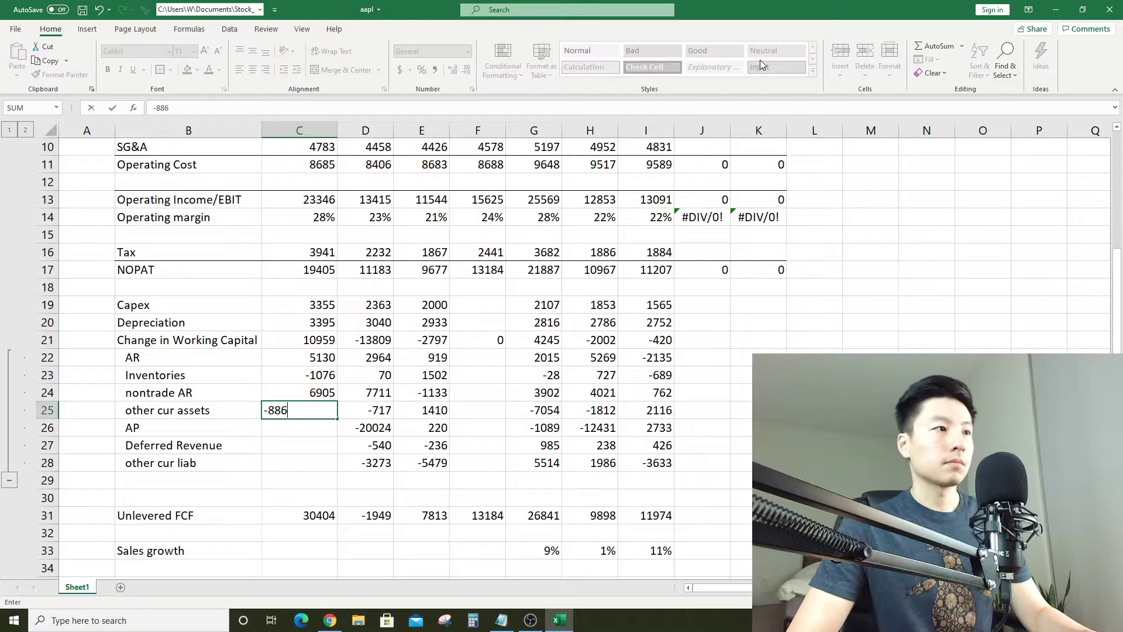
key("Return")
key("alt+Tab")
key("alt+Tab")
type("-")
key("alt+Tab")
key("alt+Tab")
type("8501")
key("Return")
key("alt+Tab")
key("alt+Tab")
type("-57")
key("Return")
key("alt+Tab")
key("alt+Tab")
type("+570")
key("Return")
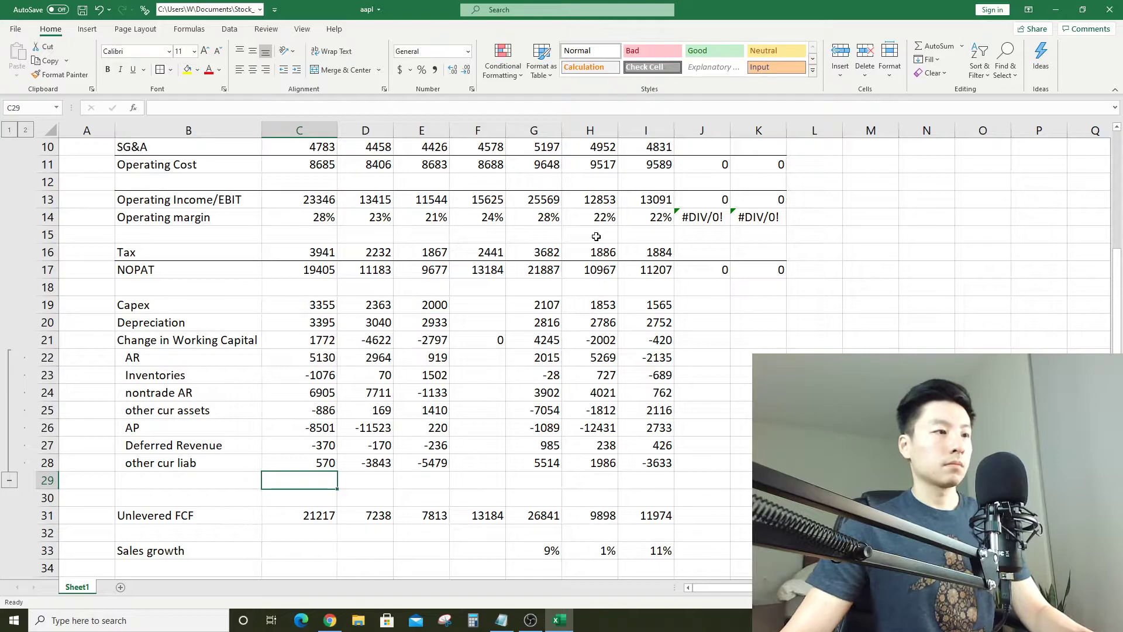
Format Unlevered FCF in C31:I31 with Comma Style and no decimal places
left_click_drag(318, 514, 741, 518)
left_click(436, 71)
left_click(466, 69)
left_click(467, 70)
left_click(795, 304)
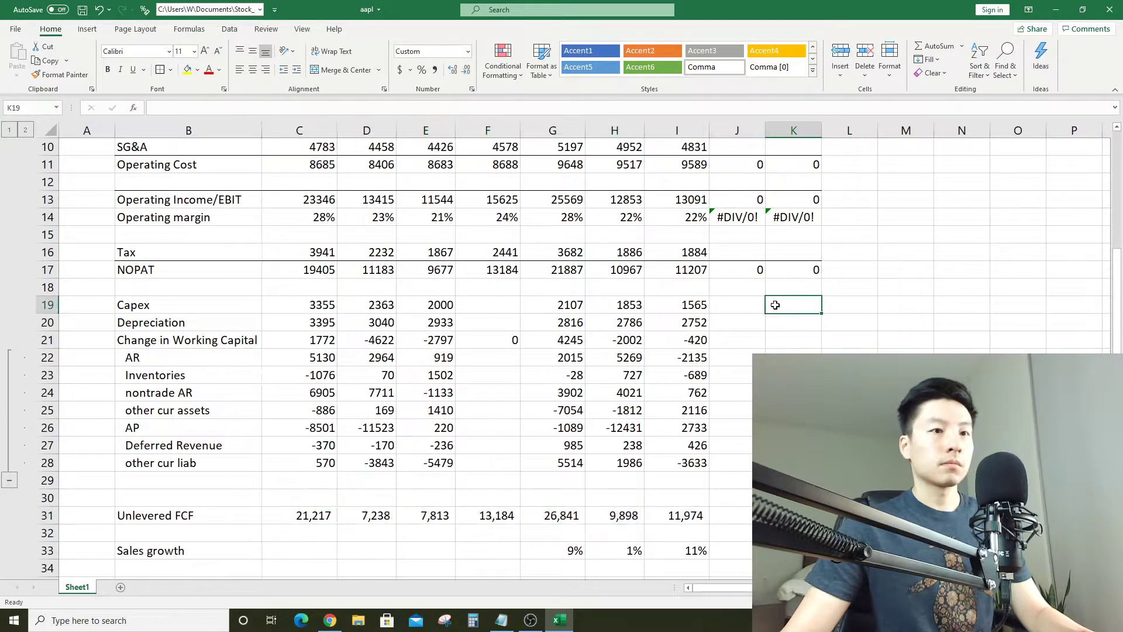
Inspect the G33 sales growth formula and select the empty 2019 Q3 capex cell F19
scroll(730, 378, "down", 3)
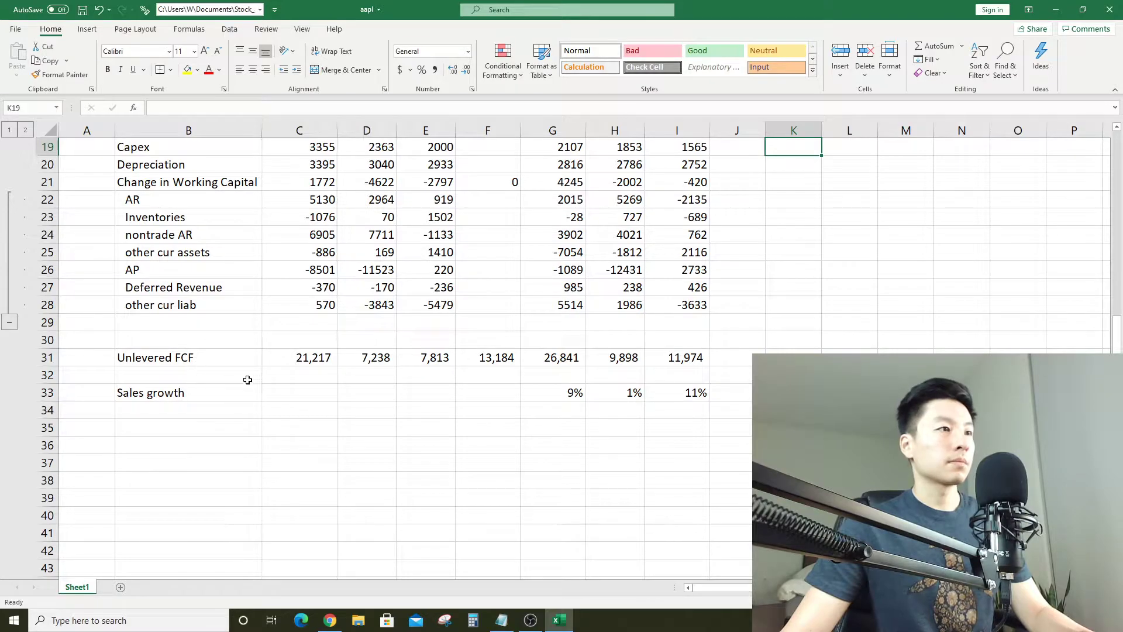
left_click(544, 393)
scroll(500, 402, "up", 4)
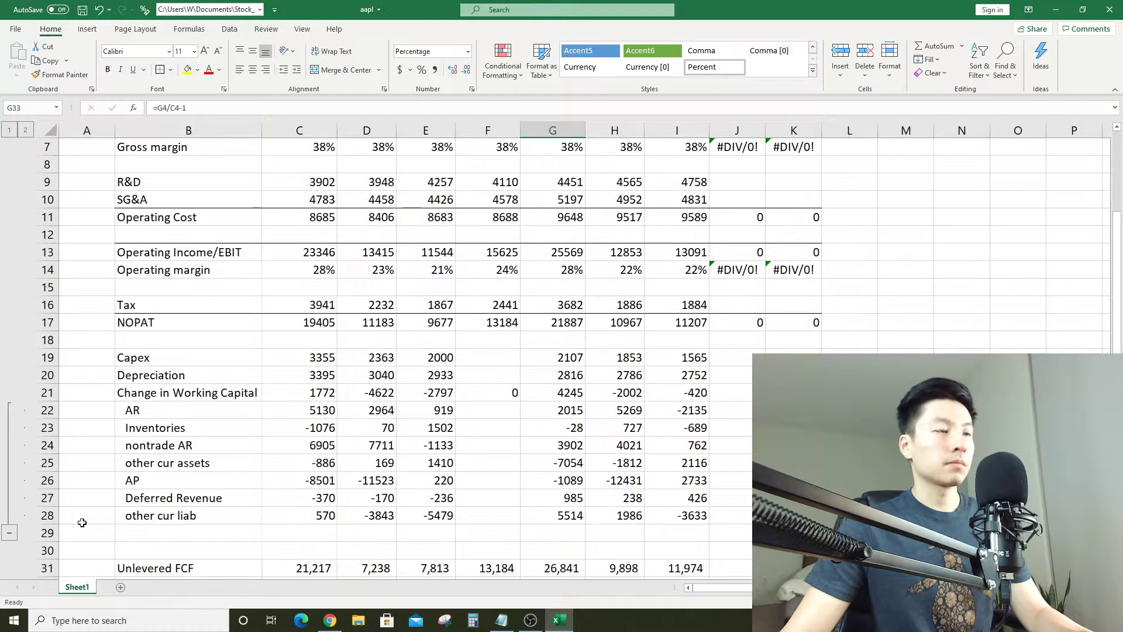
left_click(477, 451)
left_click(513, 358)
Go back to Apple's EDGAR filing search and filter it to 10-K filings
key("alt+Tab")
left_click(12, 31)
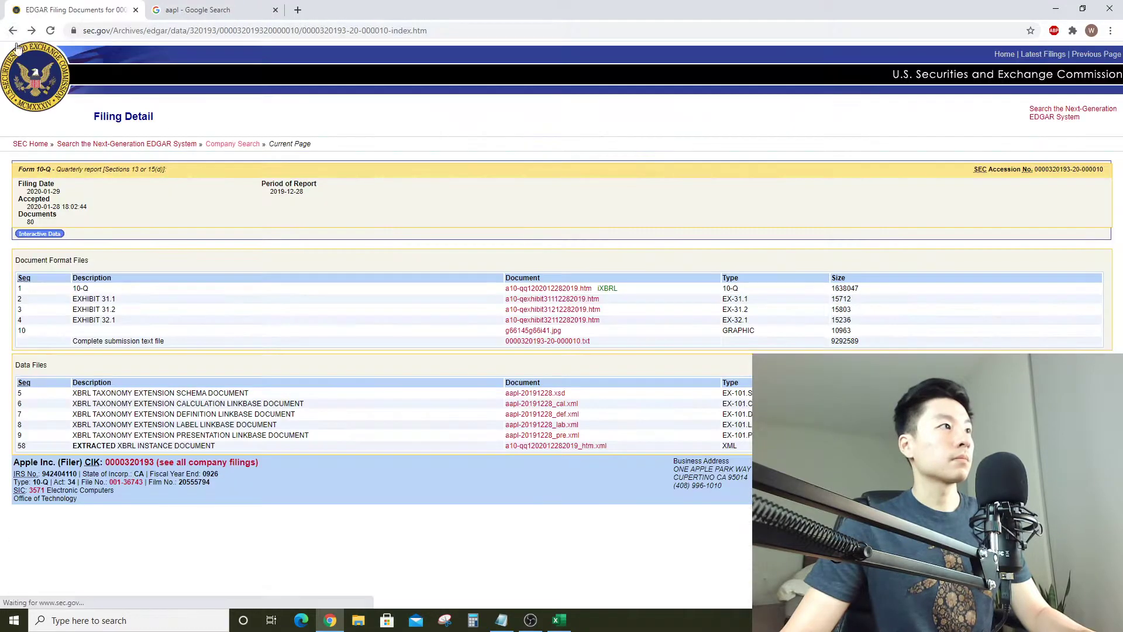
left_click(13, 31)
left_click(58, 277)
key("BackSpace")
type("k")
key("Return")
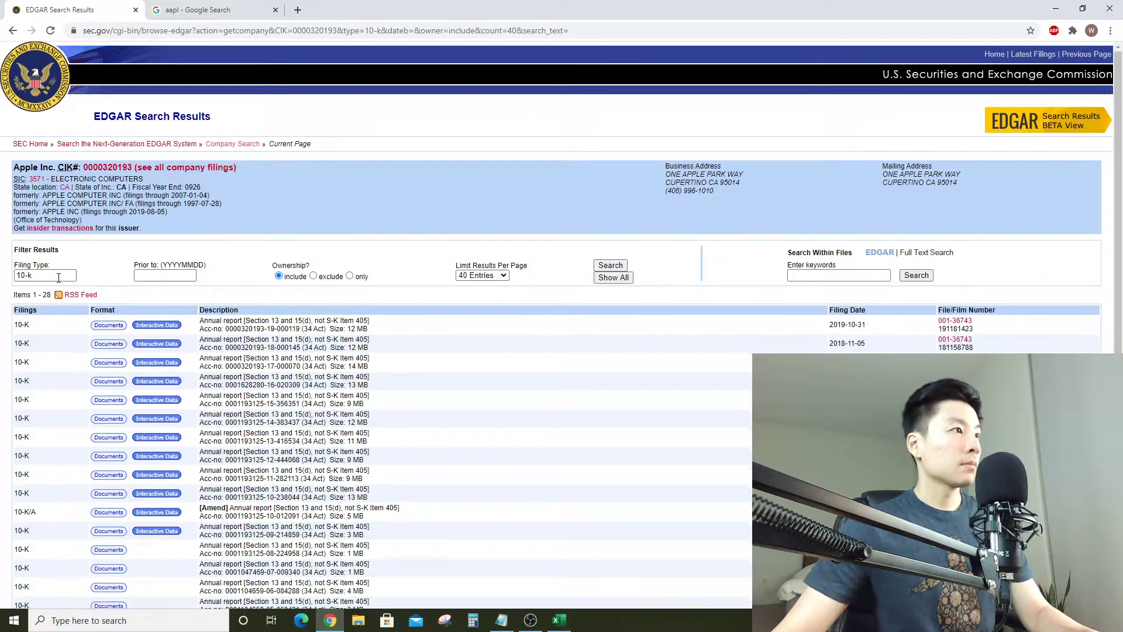
Open the 2019 10-K and scroll to its consolidated statement of cash flows
left_click(121, 328)
left_click(539, 289)
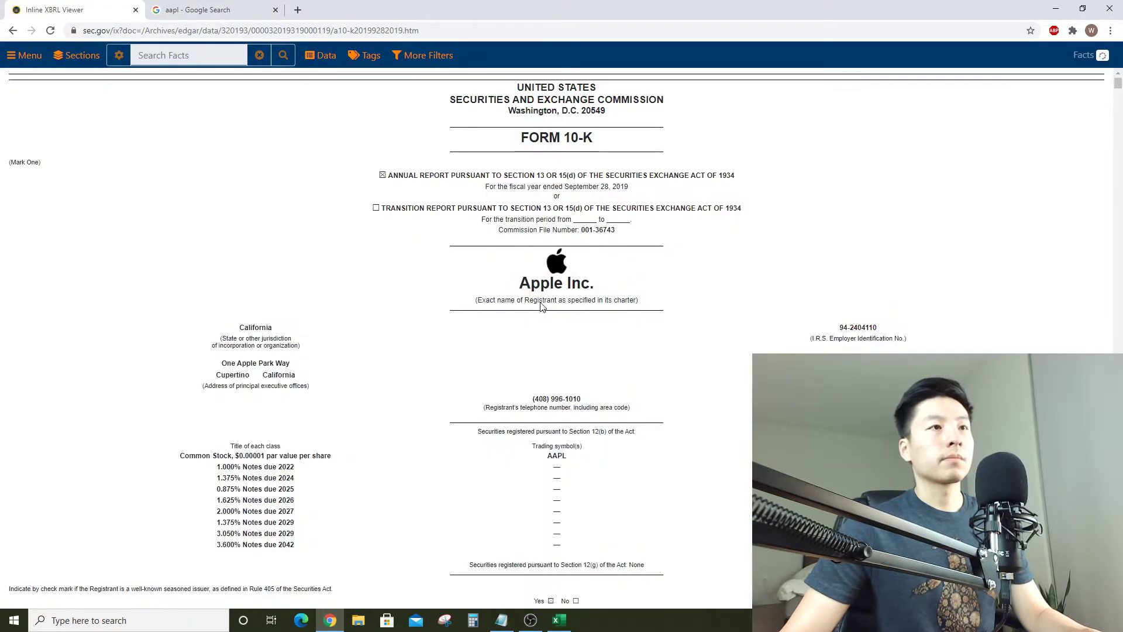
left_click_drag(1117, 88, 1115, 295)
scroll(772, 346, "down", 15)
scroll(772, 347, "down", 12)
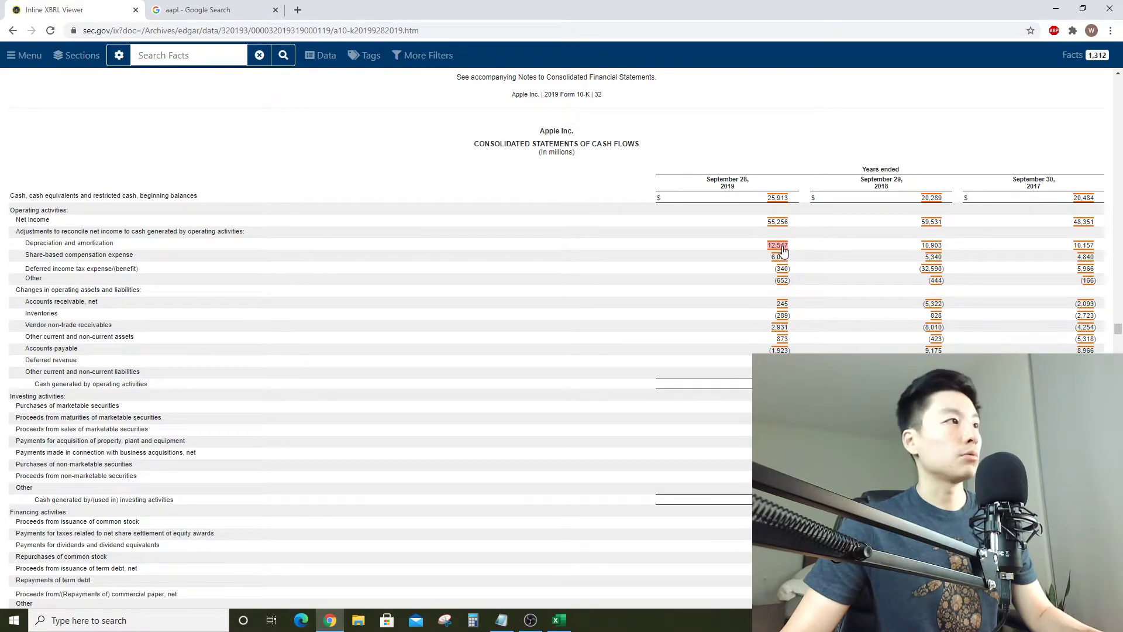
key("alt+Tab")
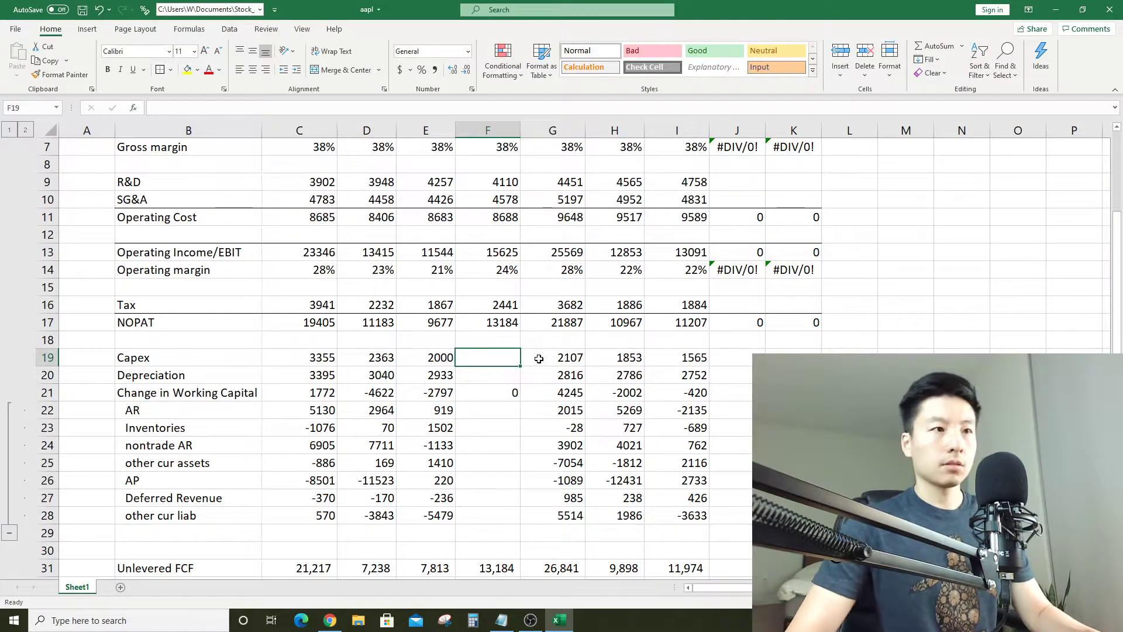
Set 2019 Q3 depreciation to the full-year 12574 minus the sum of earlier quarters
key("alt+Tab")
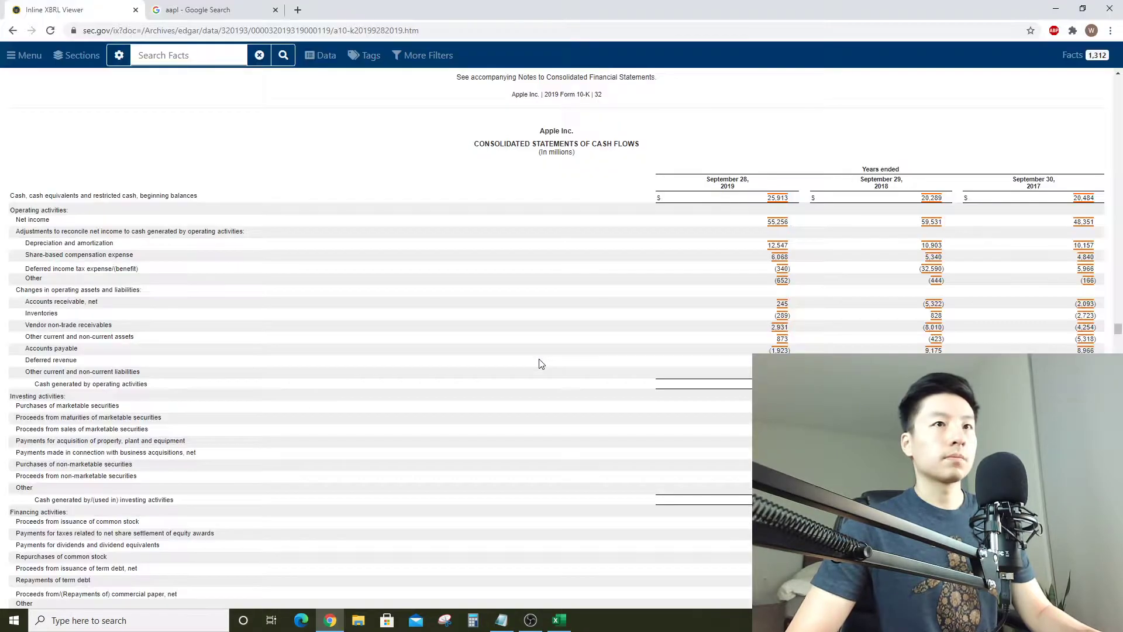
key("alt+Tab")
type("+")
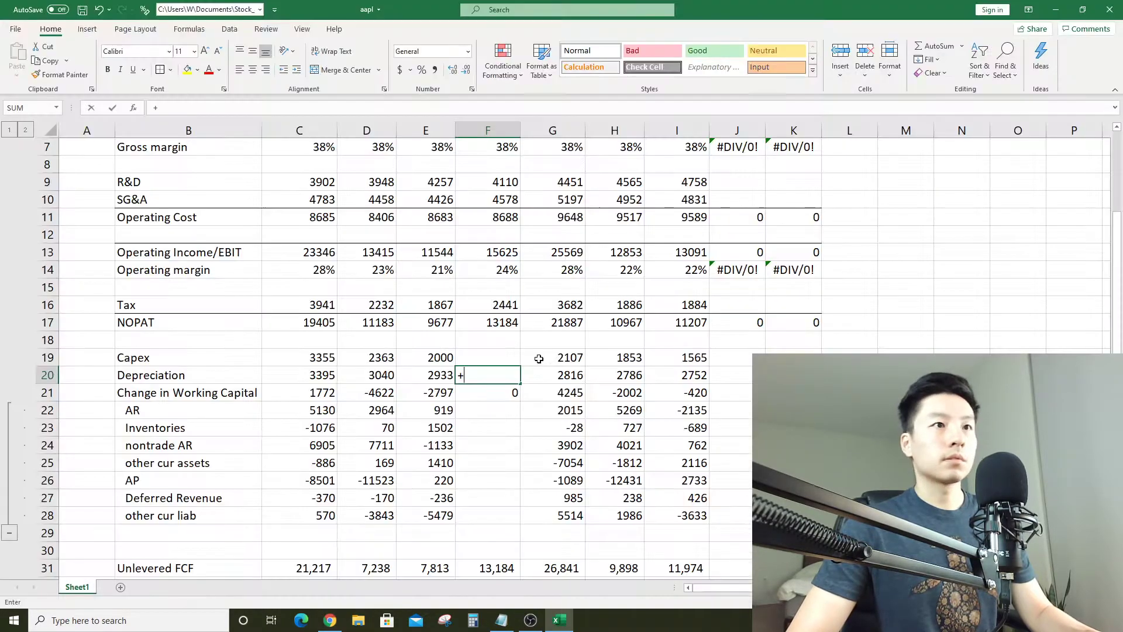
type("12574-SUM(")
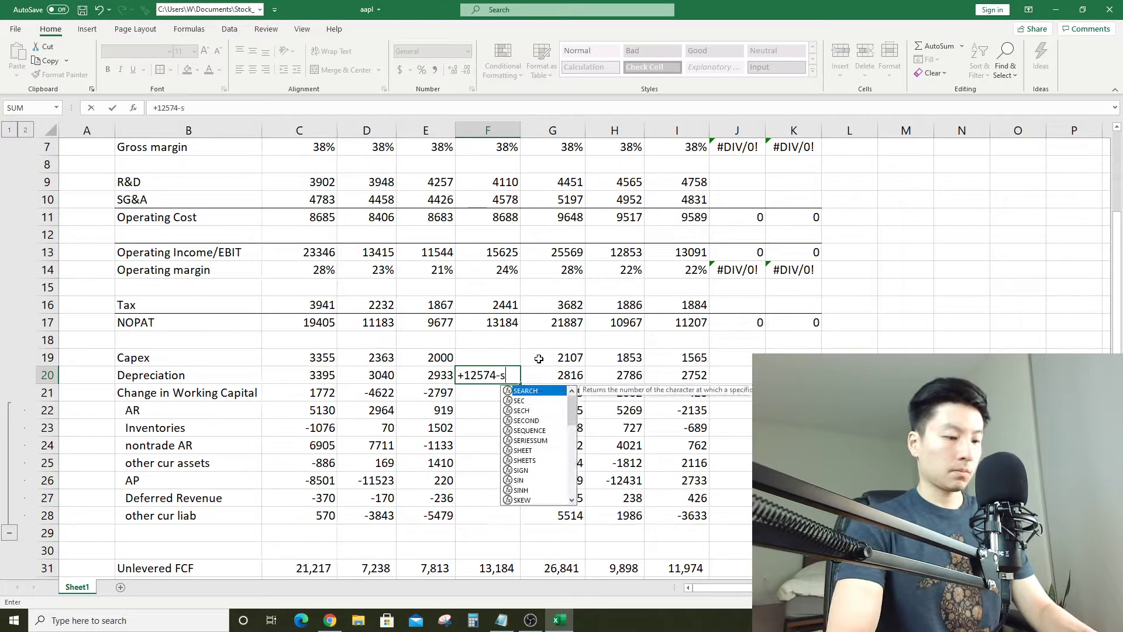
key("Left")
key("shift+Left")
key("Return")
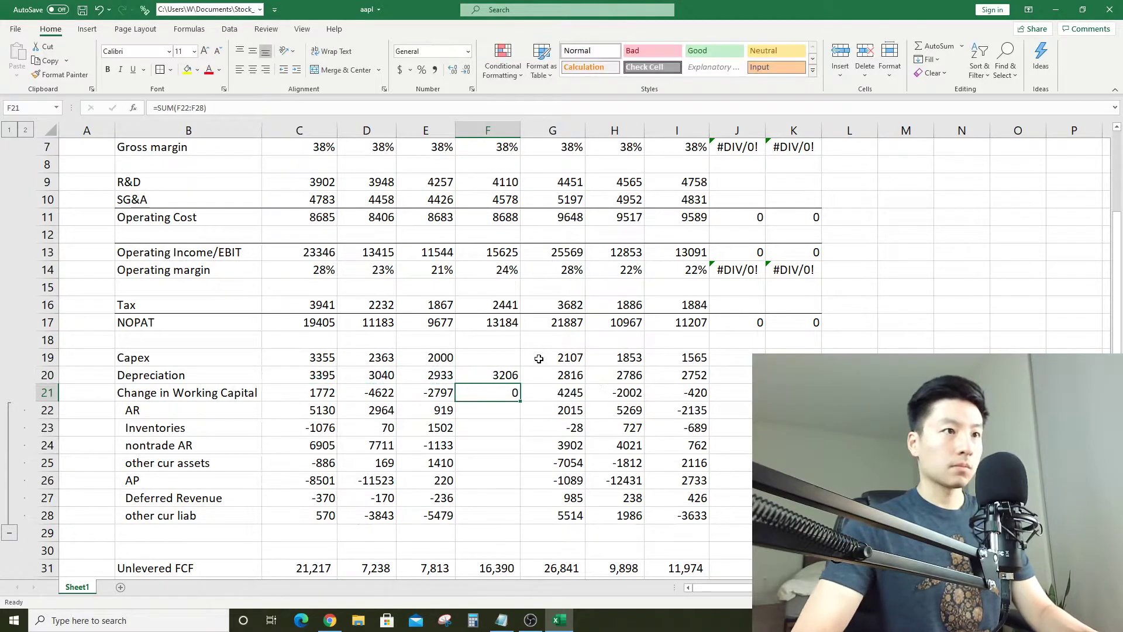
Set 2019 Q3 capex to the full-year 10495 minus SUM of C19:E19
key("Up")
key("Up")
key("alt+Tab")
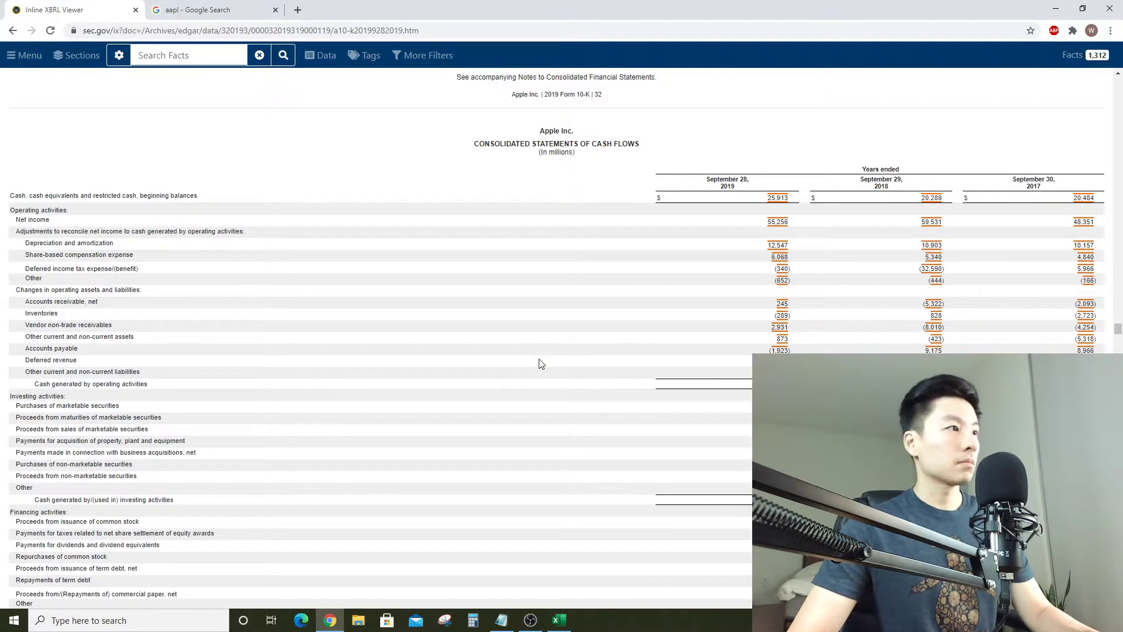
key("alt+Tab")
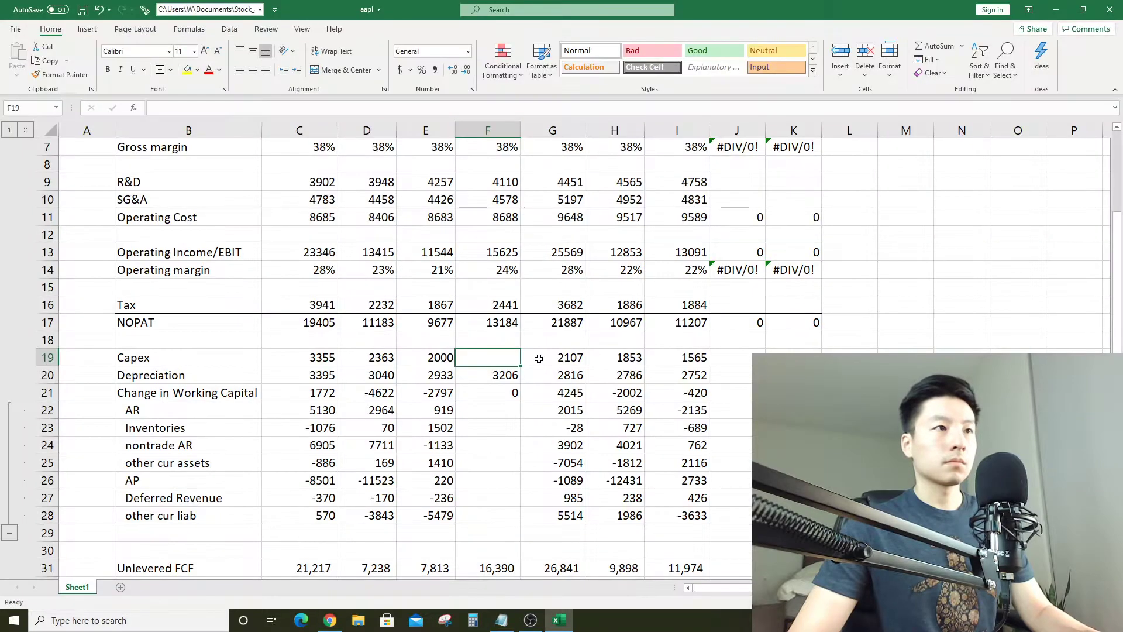
type("+10")
key("alt+Tab")
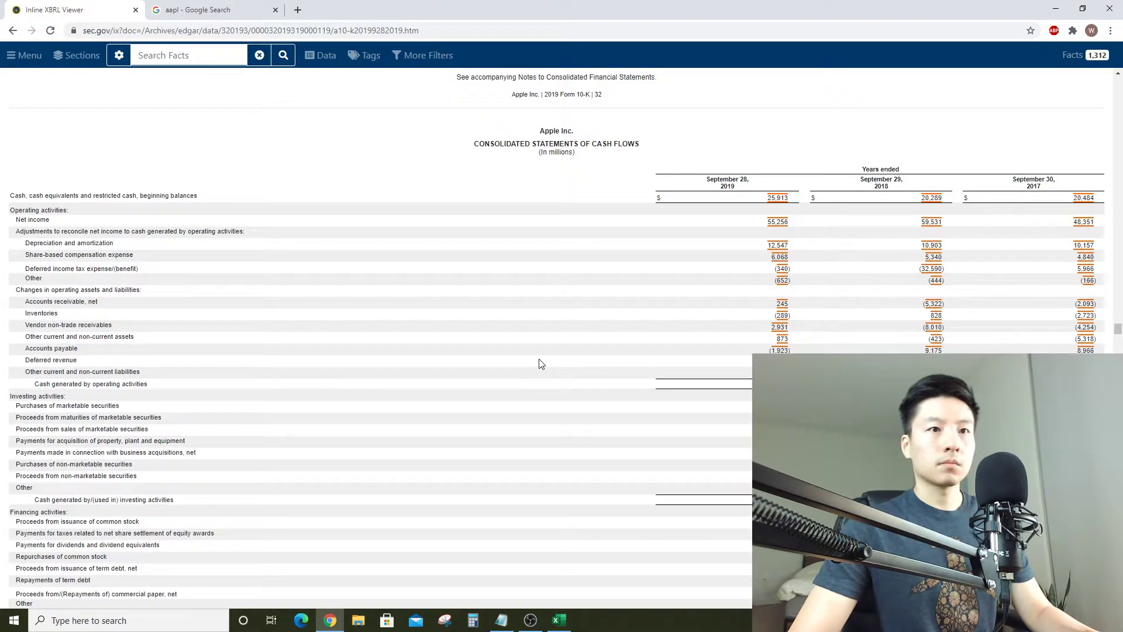
key("alt+Tab")
type("495-SUM(")
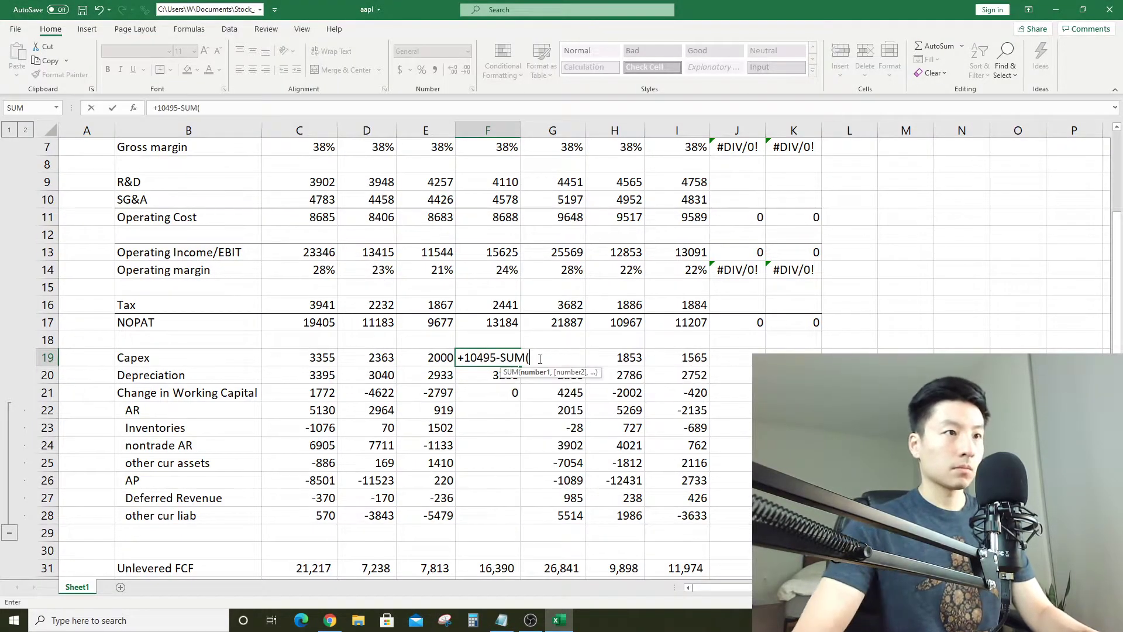
key("Left")
key("shift+Left")
key("shift+Left")
key("Return")
Start F22's AR formula as +245-SUM( using the 10-K figure
key("Down")
key("Down")
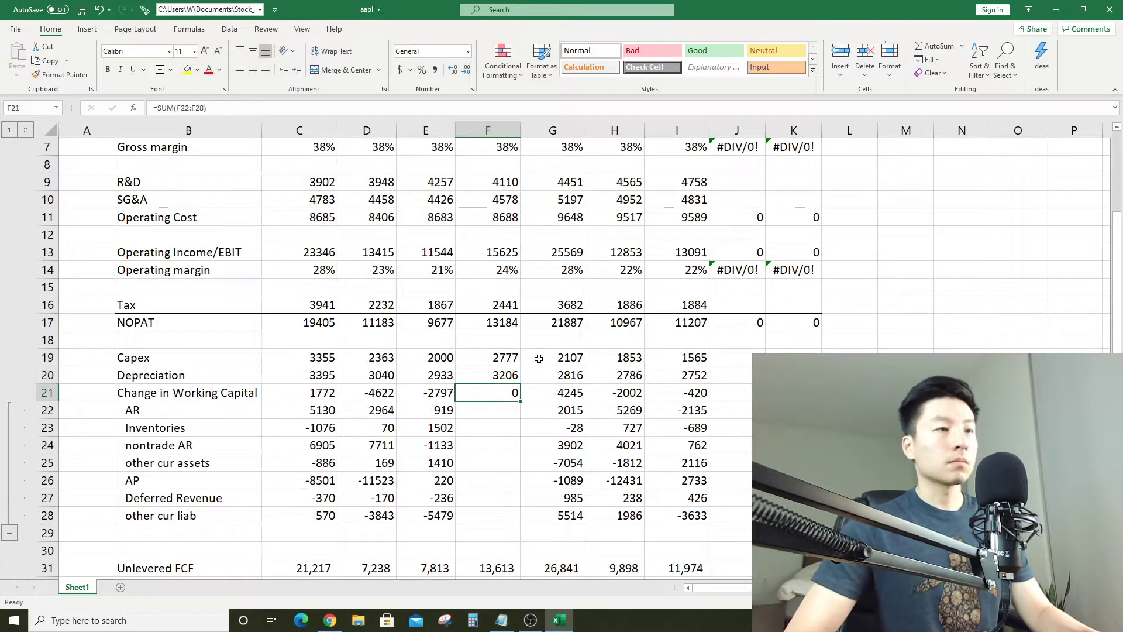
key("alt+Tab")
scroll(592, 363, "down", 1)
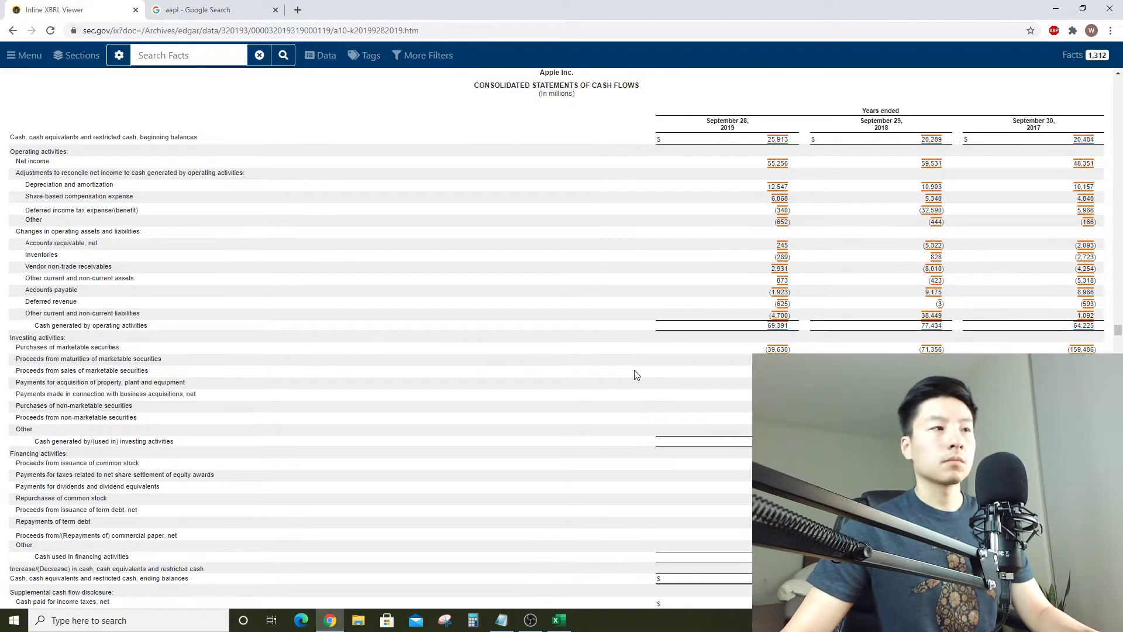
scroll(647, 370, "up", 1)
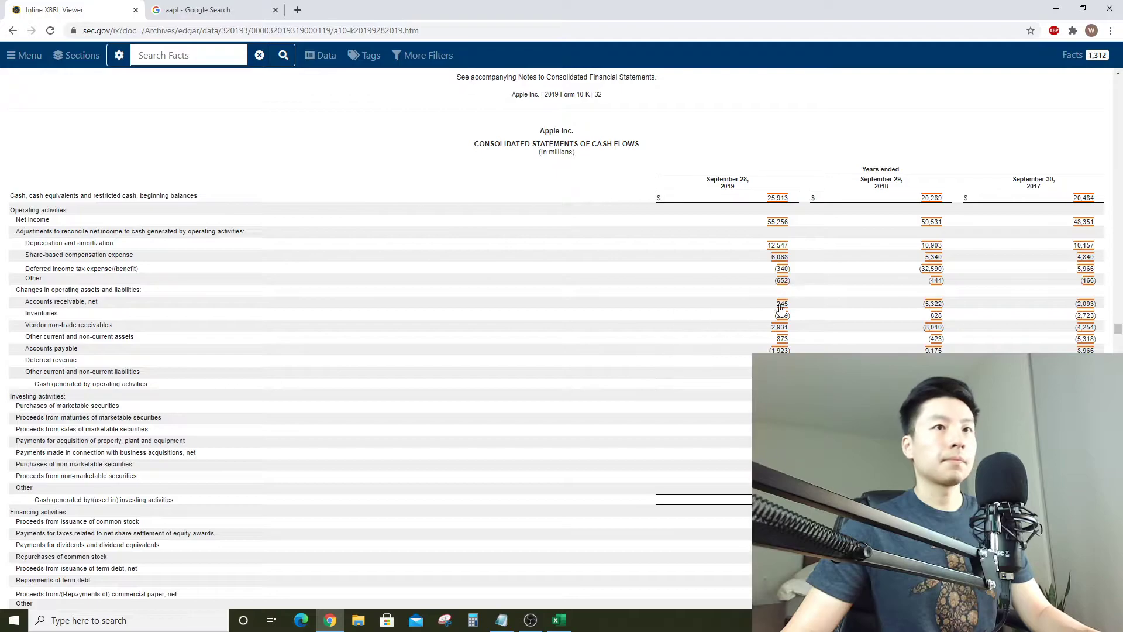
key("alt+Tab")
type("+245-sum(")
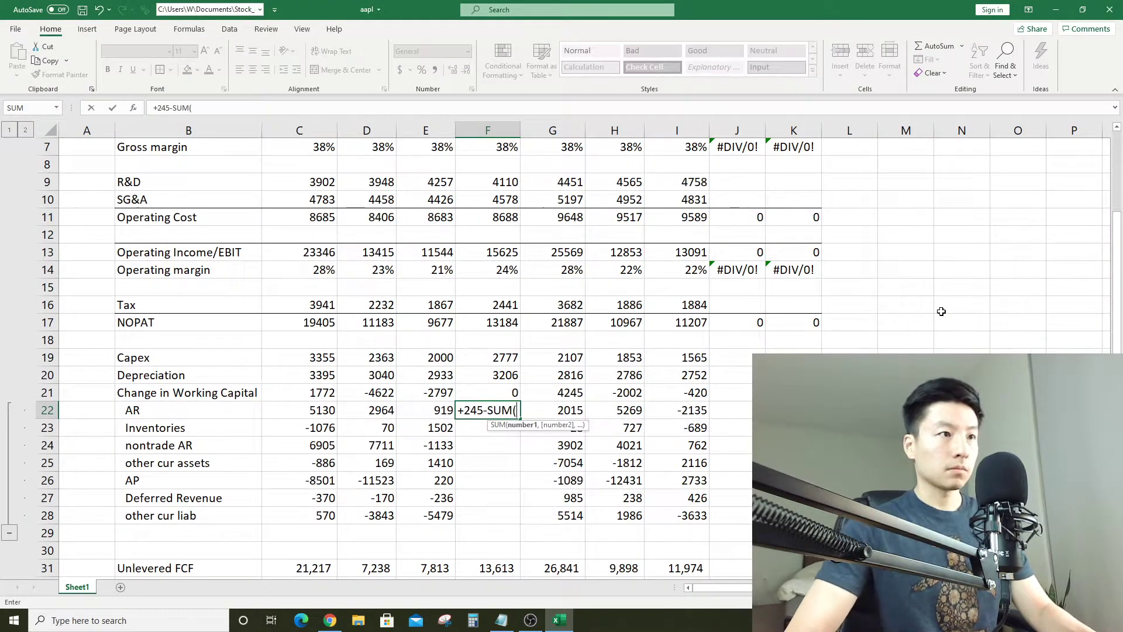
Finish F22's AR formula and enter Inventories in F23 as -289 minus SUM(C23:E23)
key("Left")
key("shift+Left")
key("shift+Left")
type(")")
key("Return")
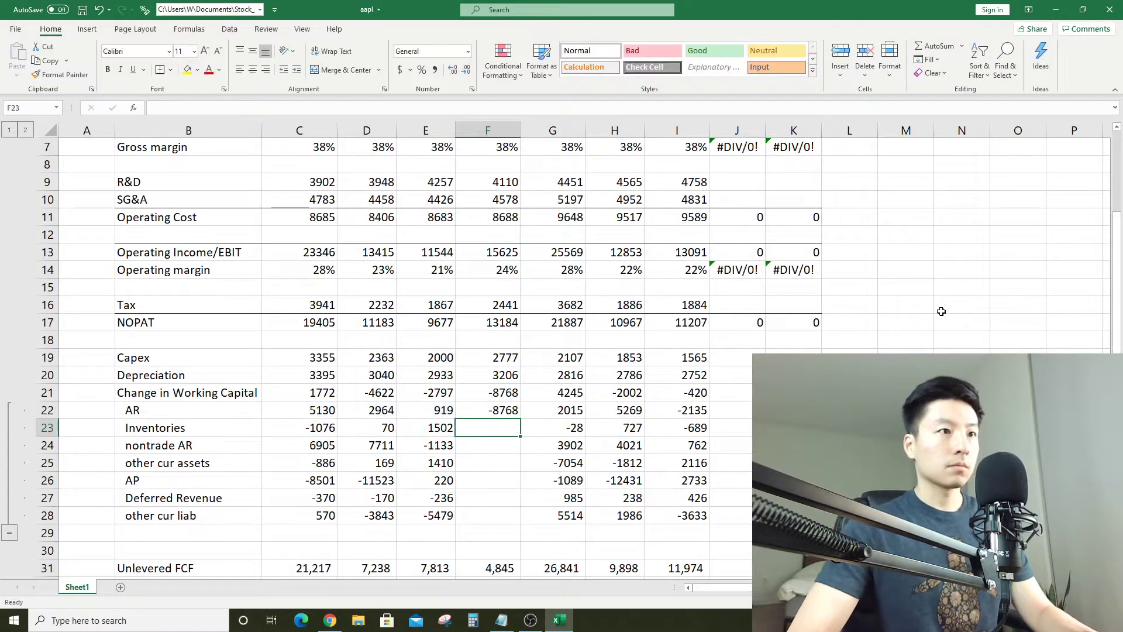
key("alt+Tab")
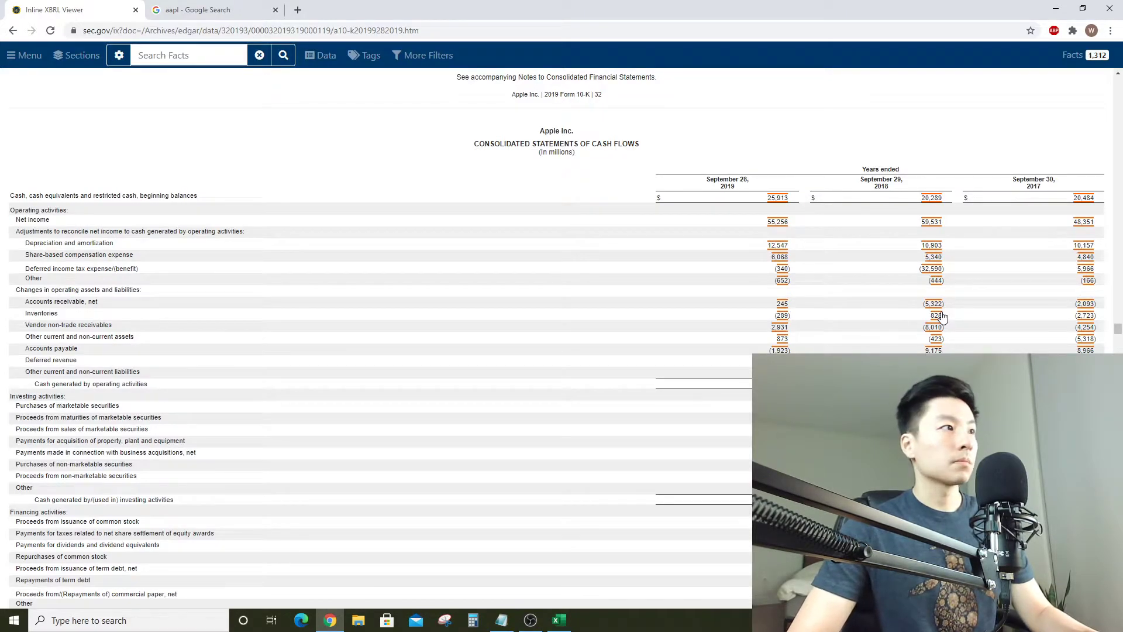
key("alt+Tab")
type("-2")
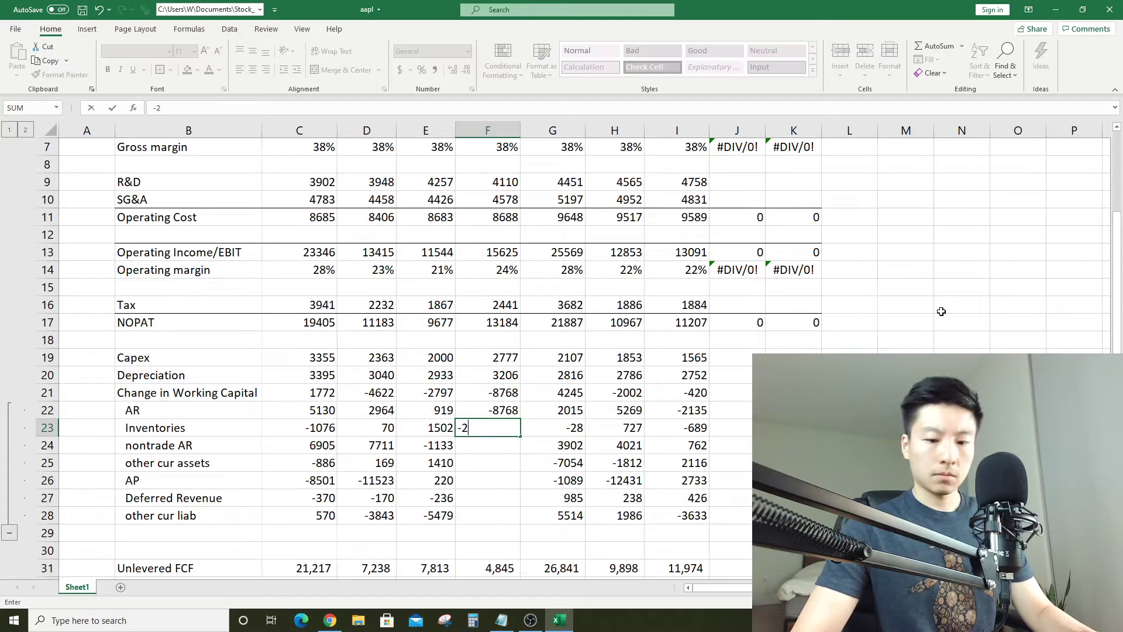
type("89-sum(")
key("Left")
key("shift+Left")
key("shift+Left")
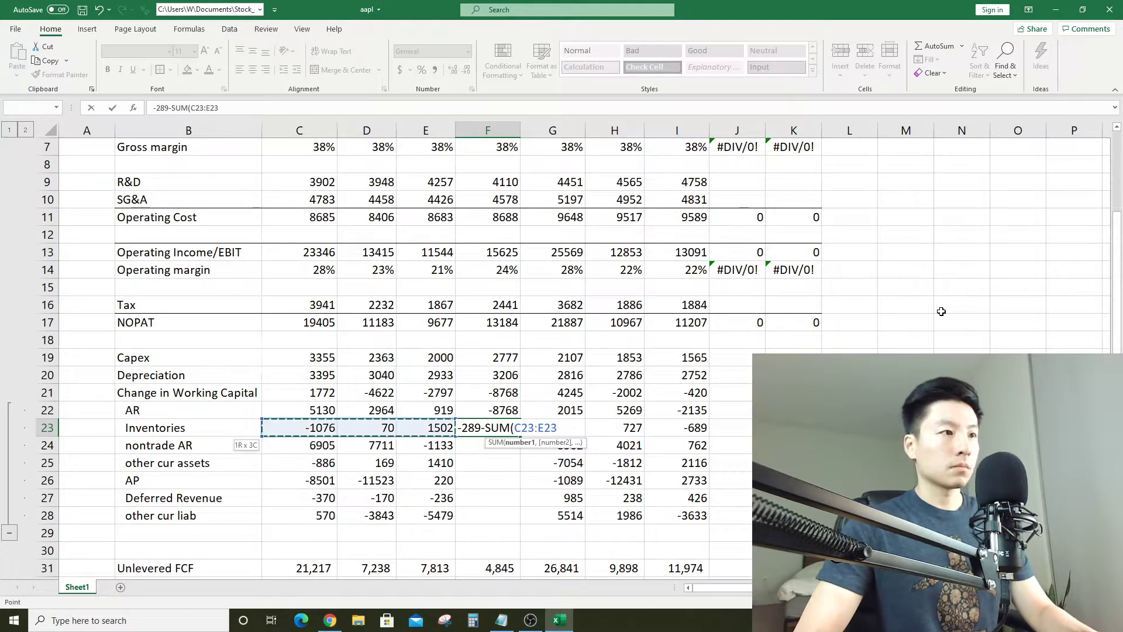
type(")")
key("Return")
Enter nontrade AR as +2931 and other current assets as +873, each minus the three prior quarters
key("alt+Tab")
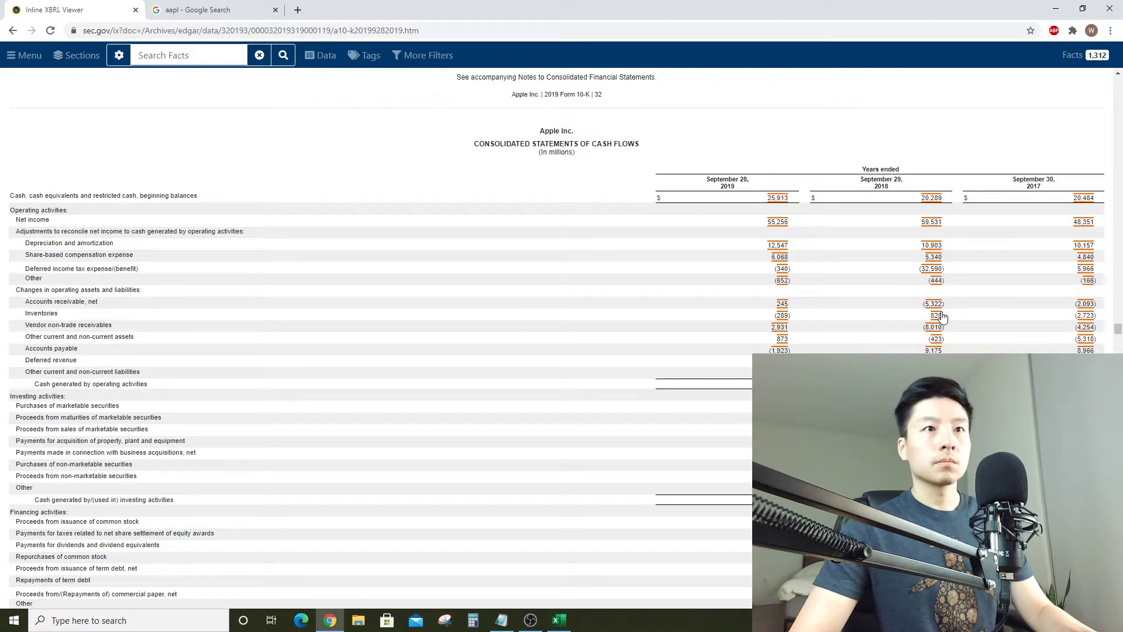
key("alt+Tab")
type("+2931-sum(")
key("Left")
key("shift+Left")
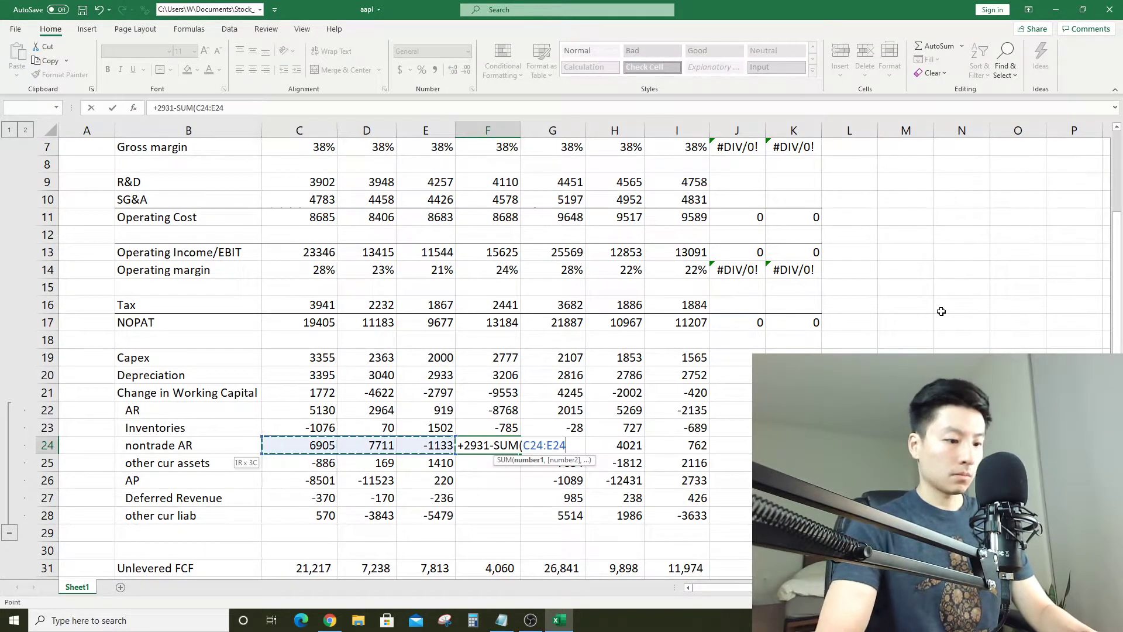
type(")")
key("Return")
key("alt+Tab")
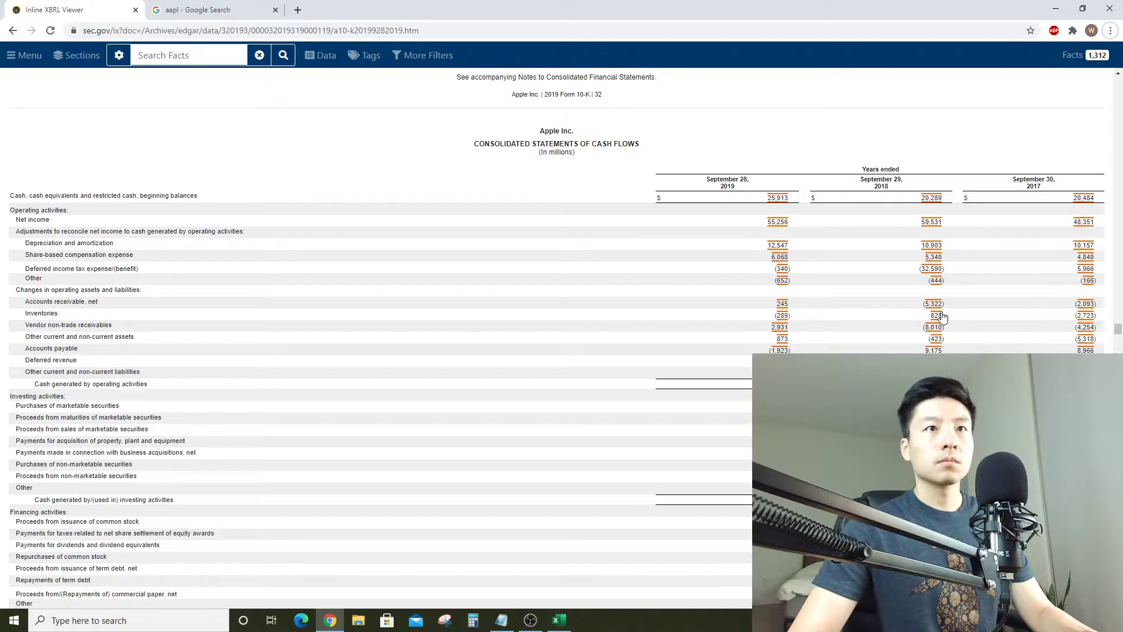
key("alt+Tab")
key("alt+Tab")
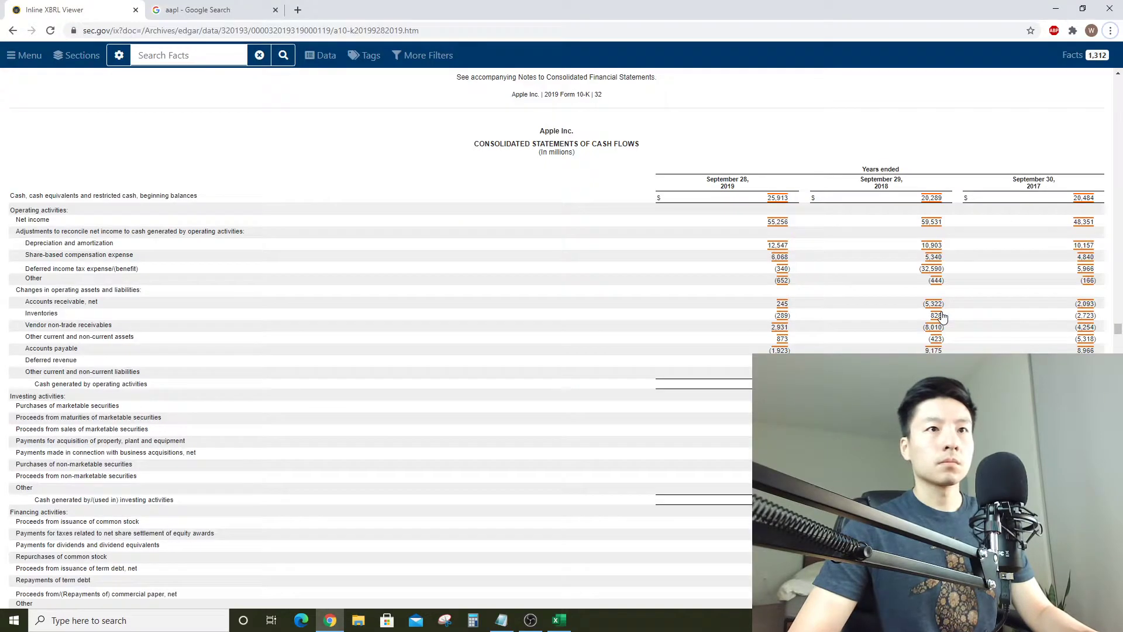
key("alt+Tab")
type("+873-sum(")
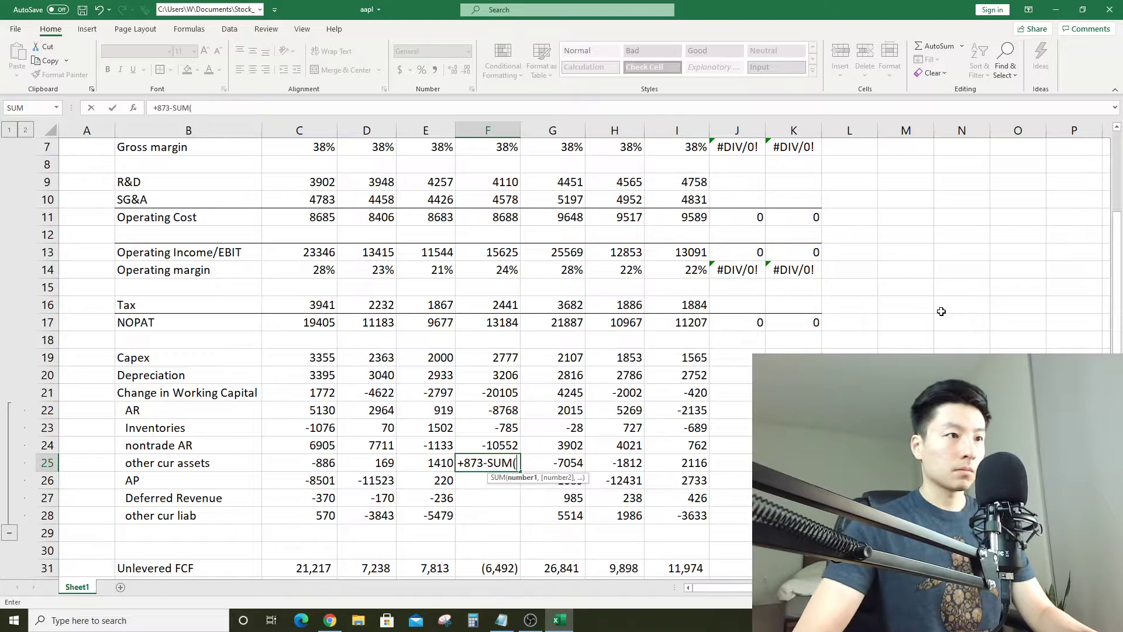
key("Left")
key("shift+Left")
key("shift+Left")
key("Return")
Enter AP as -1923 and deferred revenue as -625, each minus the prior quarters' sum
key("alt+Tab")
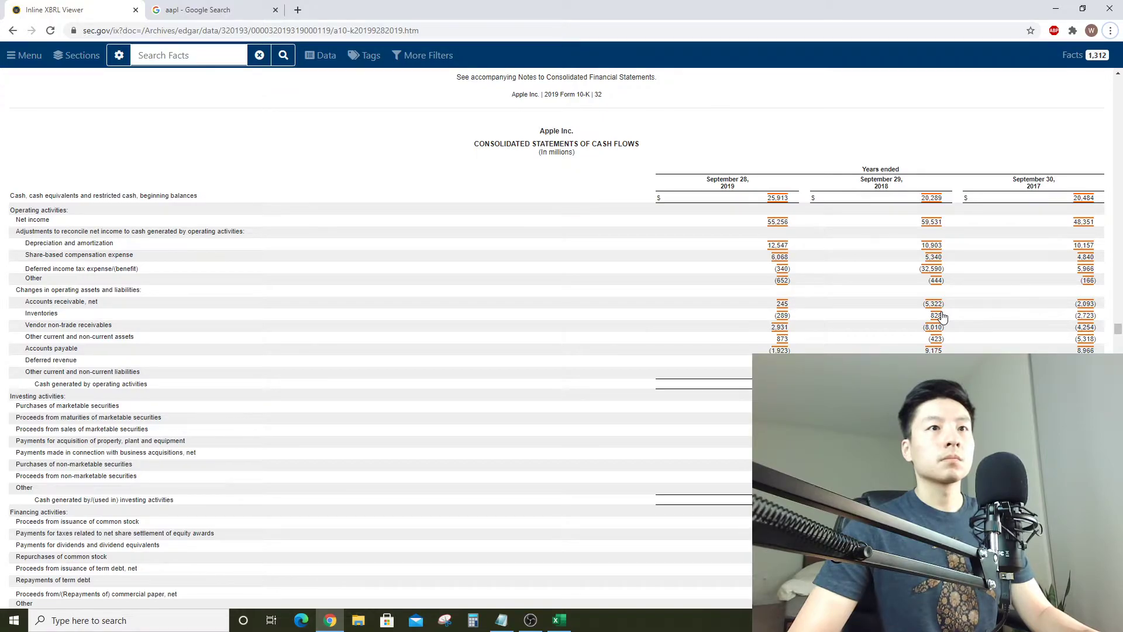
key("alt+Tab")
type("-1923-s")
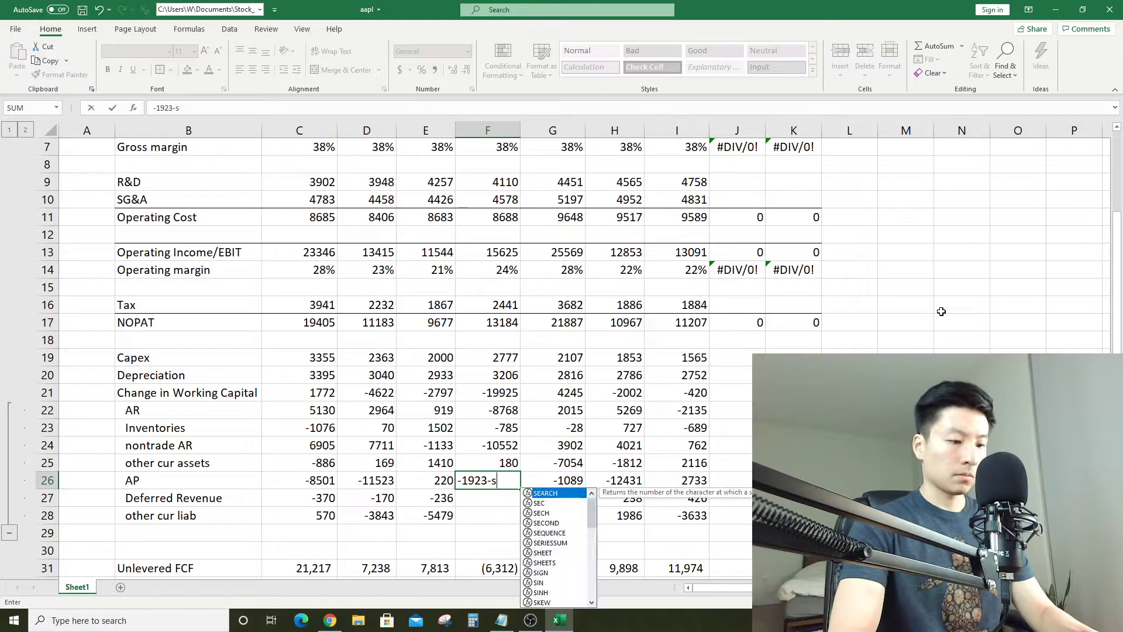
type("um(")
key("Left")
key("shift+Left")
key("shift+Left")
key("alt+Tab")
key("alt+Tab")
key("Return")
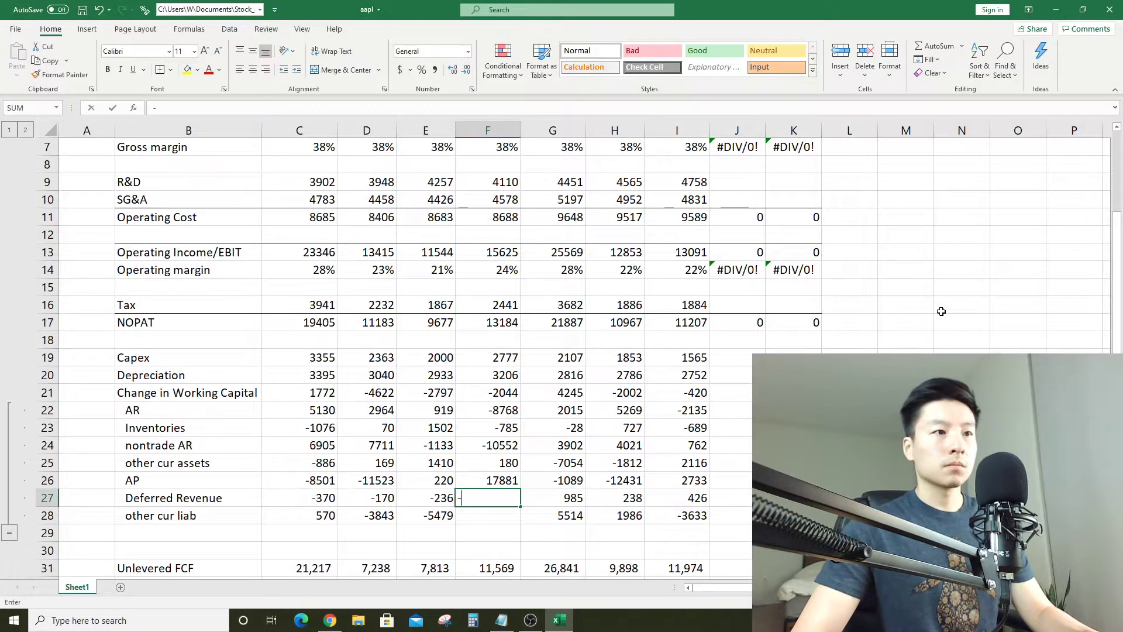
type("-625-sum(")
key("Left")
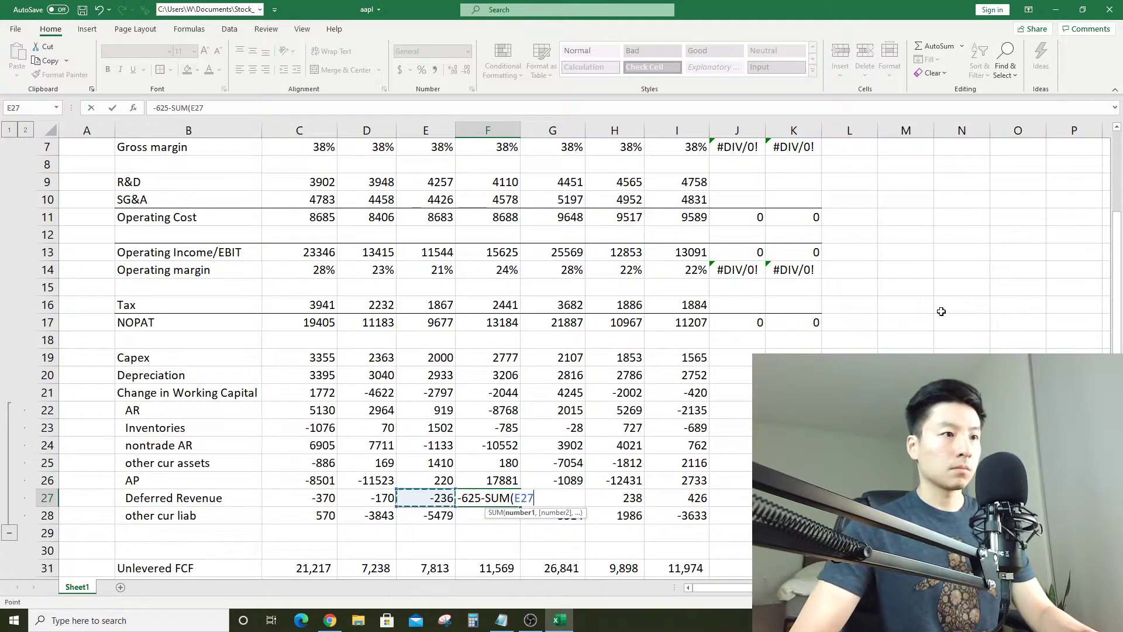
key("shift+Left")
key("shift+Left")
key("Return")
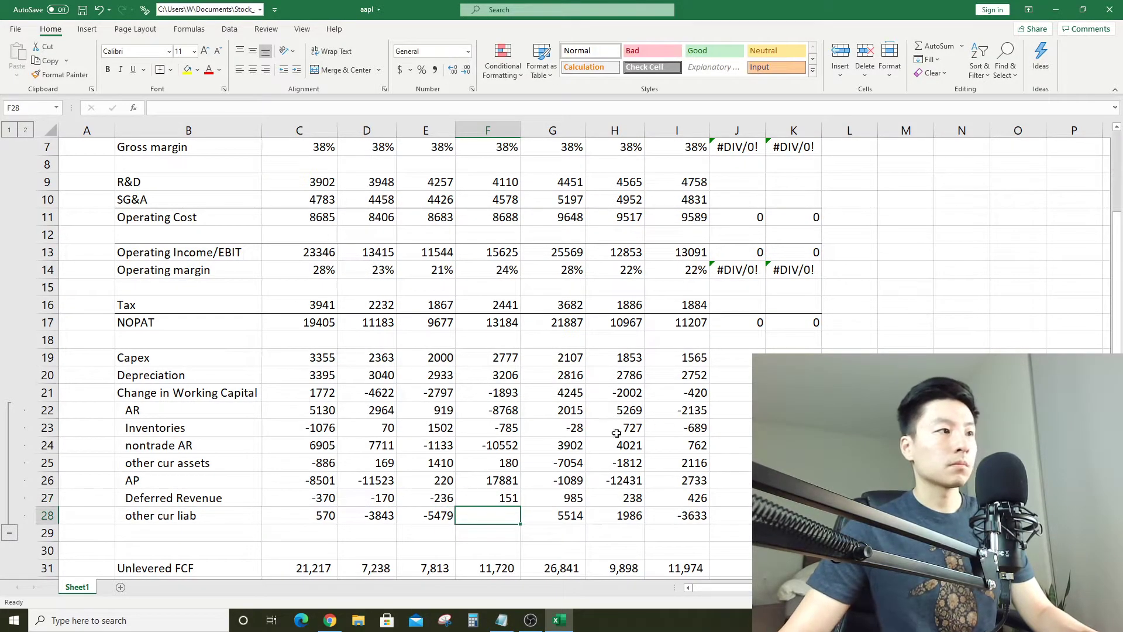
Enter other current liabilities as -4700 minus the prior quarters, bringing Unlevered FCF to 15,772
left_click_drag(331, 412, 503, 413)
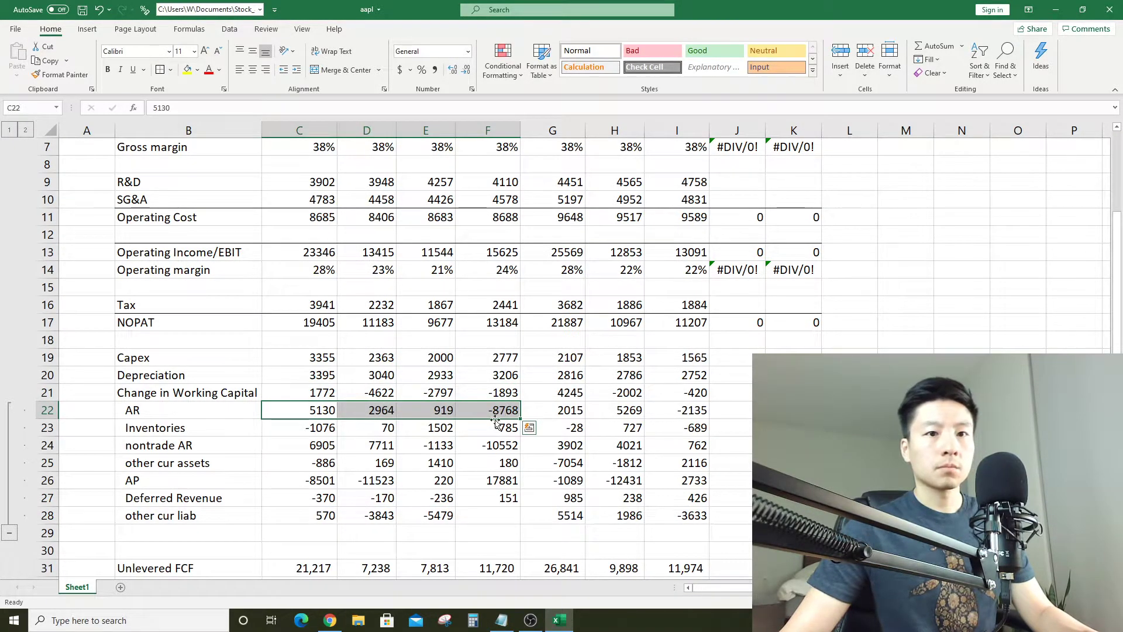
key("alt+Tab")
key("alt+Tab")
key("alt+Tab")
key("alt+Tab")
type("-")
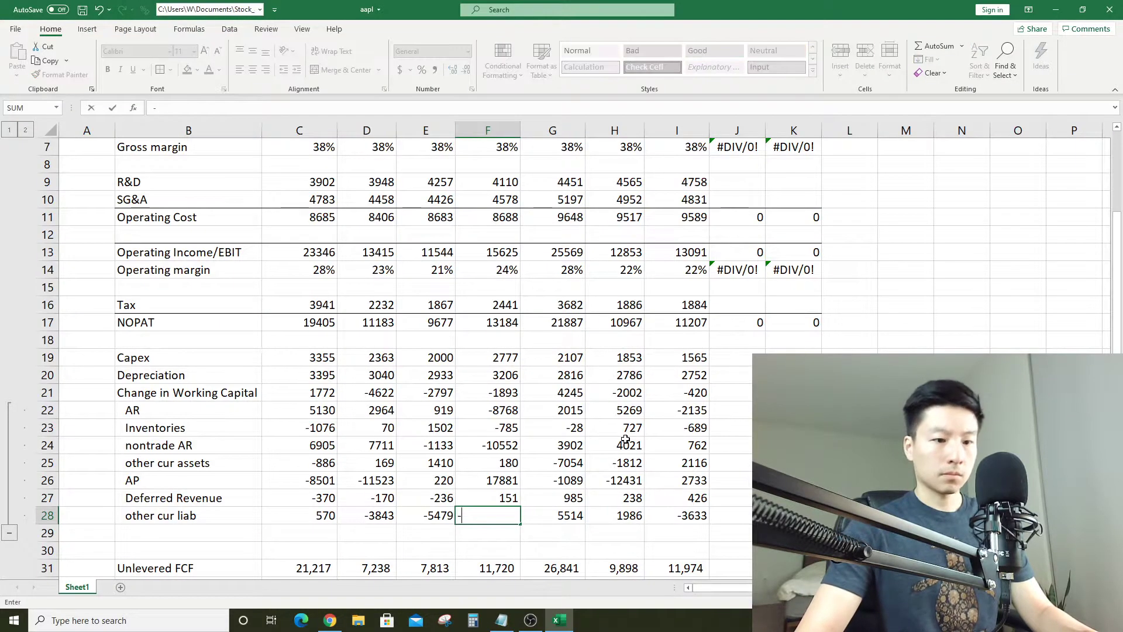
type("4700-SUM(")
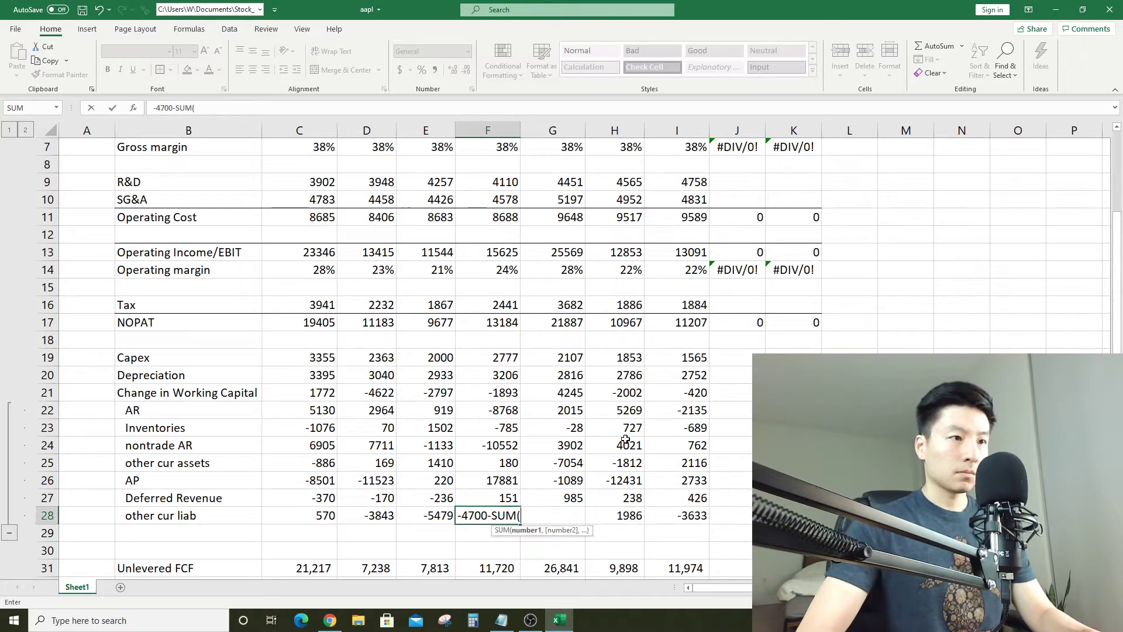
key("Left")
key("shift+Left")
key("Return")
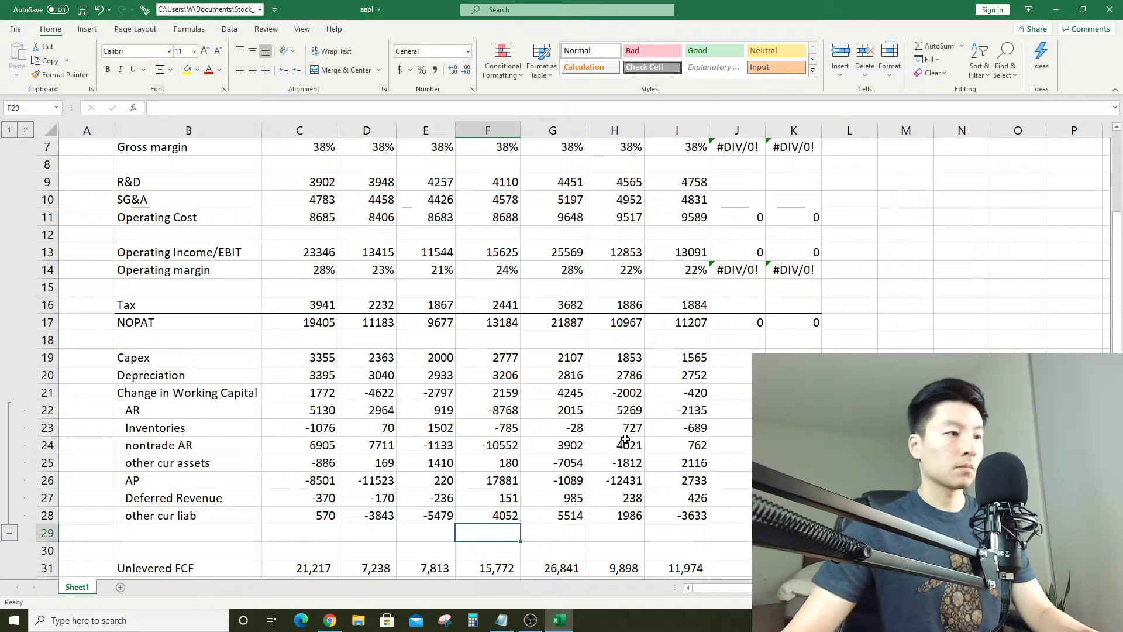
Collapse the working-capital detail rows 22–28 under Change in Working Capital
scroll(567, 376, "down", 3)
left_click(793, 375)
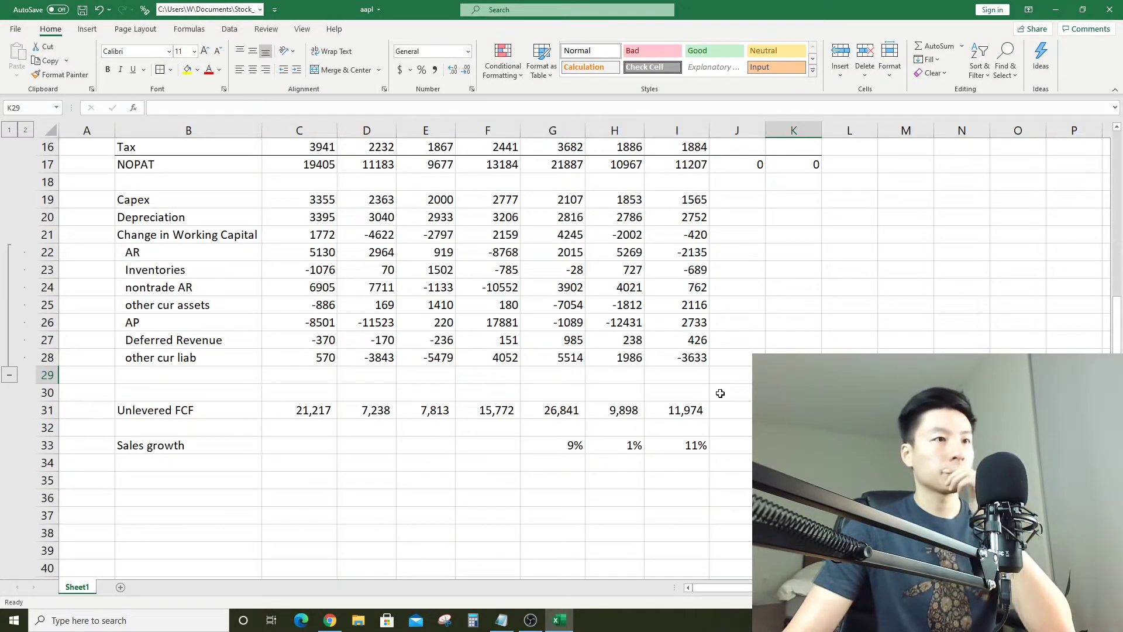
scroll(720, 377, "up", 2)
scroll(678, 412, "up", 2)
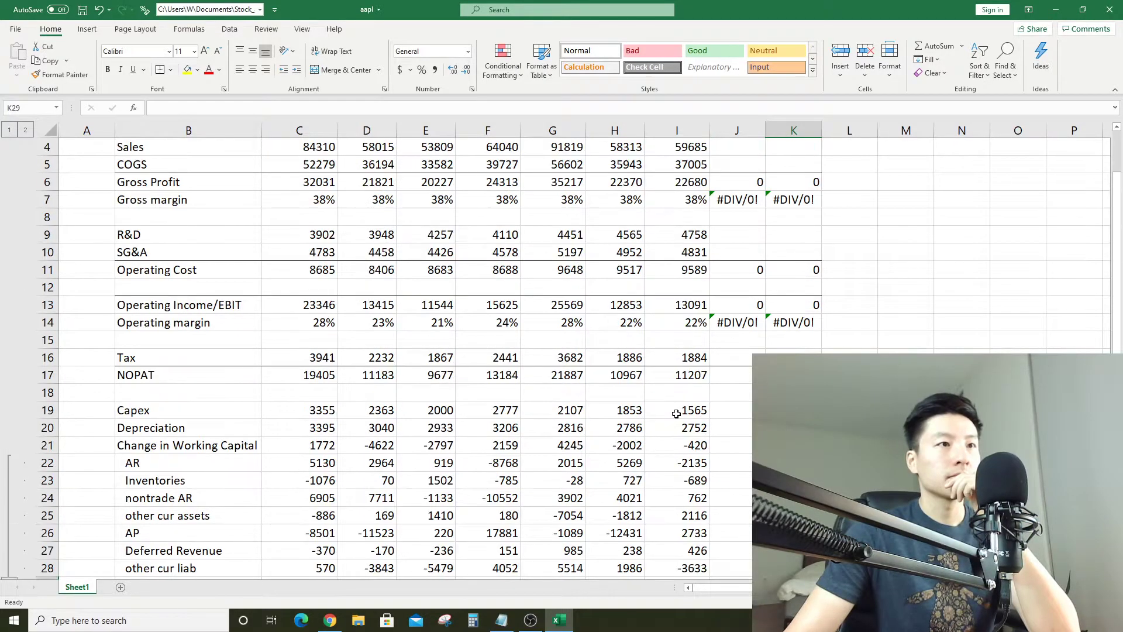
scroll(679, 411, "up", 1)
scroll(677, 403, "down", 5)
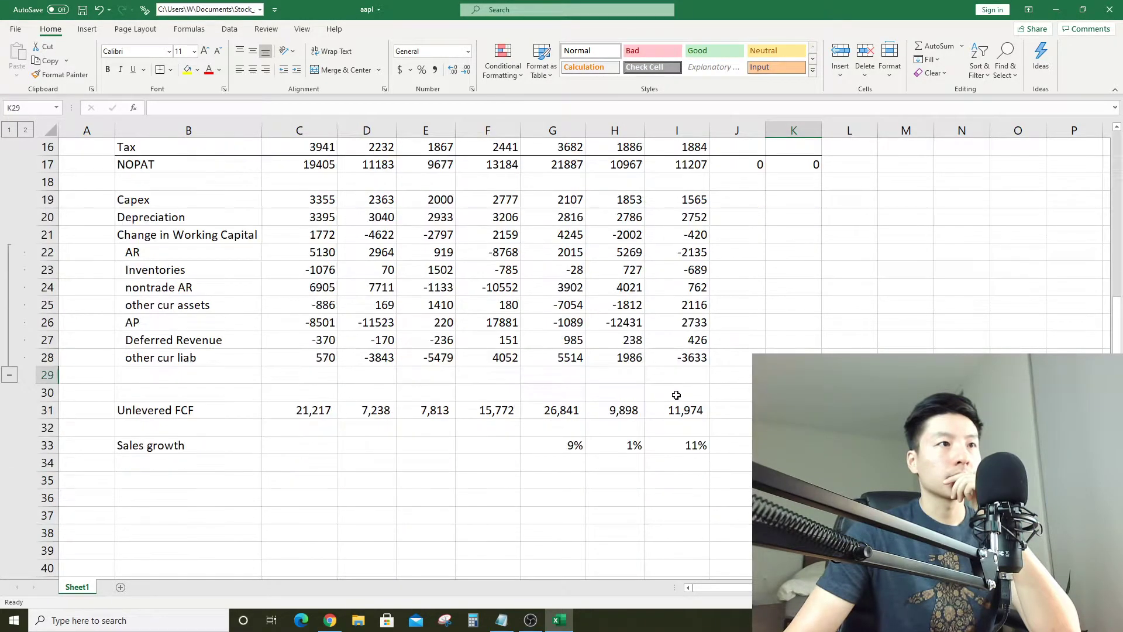
left_click(9, 375)
left_click(503, 341)
scroll(515, 351, "up", 5)
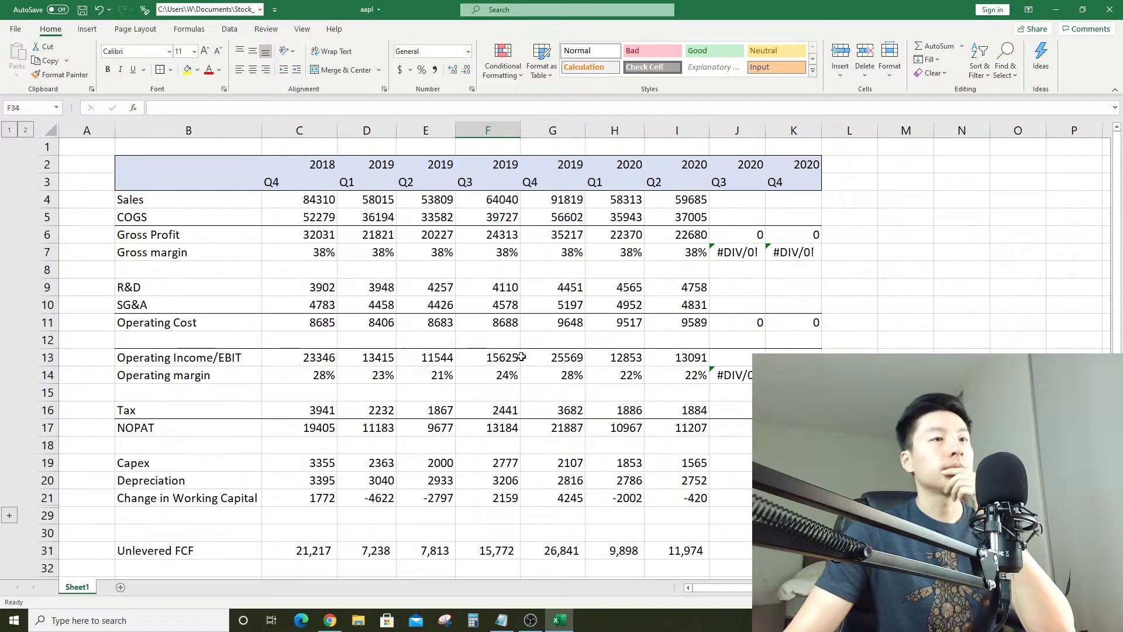
Make the Unlevered FCF row bold from its label across all quarters
key("alt+Tab")
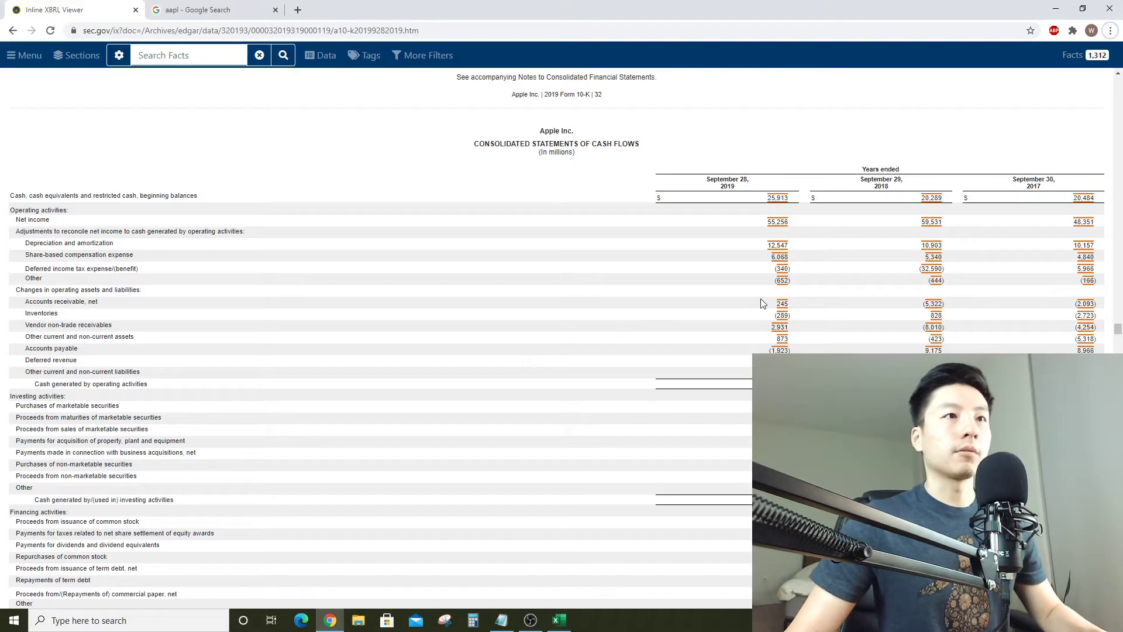
left_click(1056, 7)
left_click(489, 398)
scroll(409, 362, "down", 3)
left_click(194, 343)
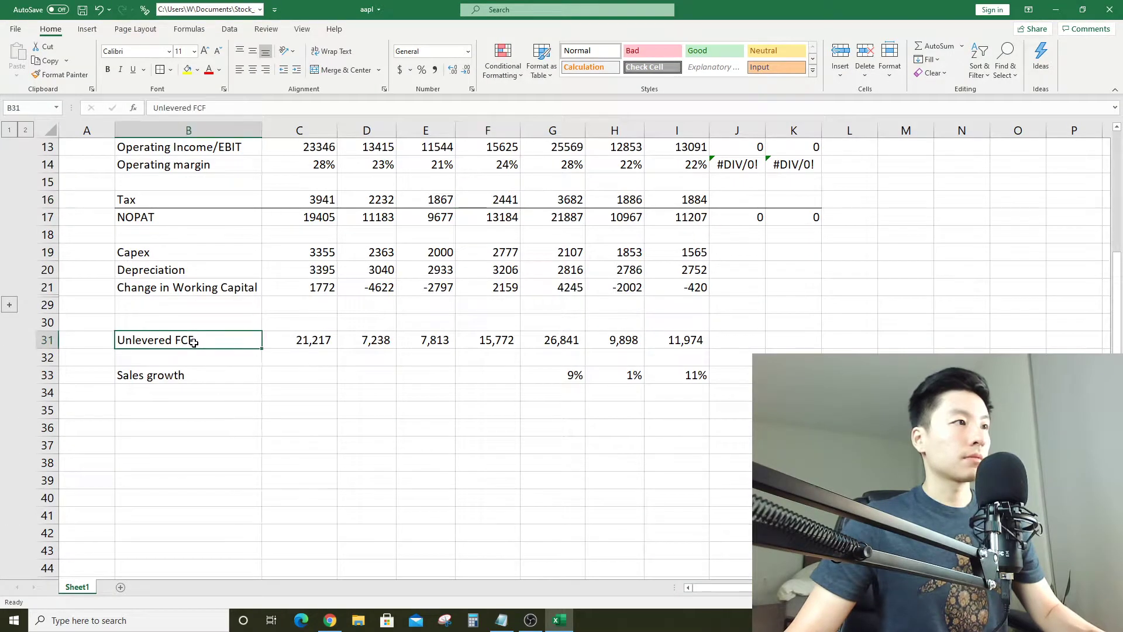
left_click_drag(193, 342, 792, 345)
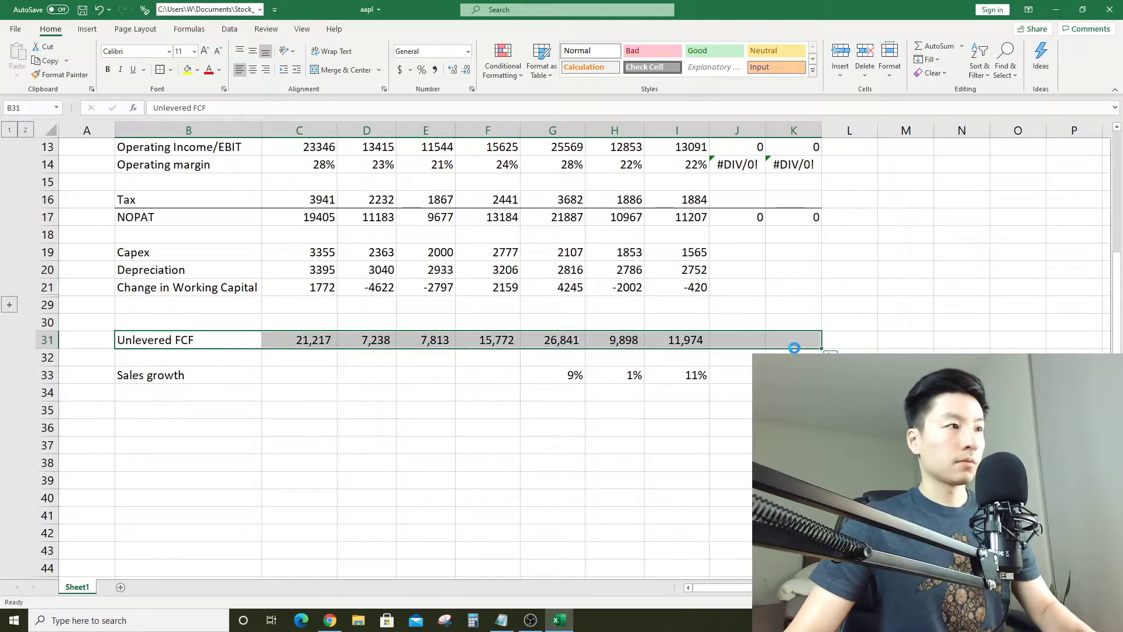
key("ctrl+b")
left_click(579, 428)
scroll(605, 377, "up", 4)
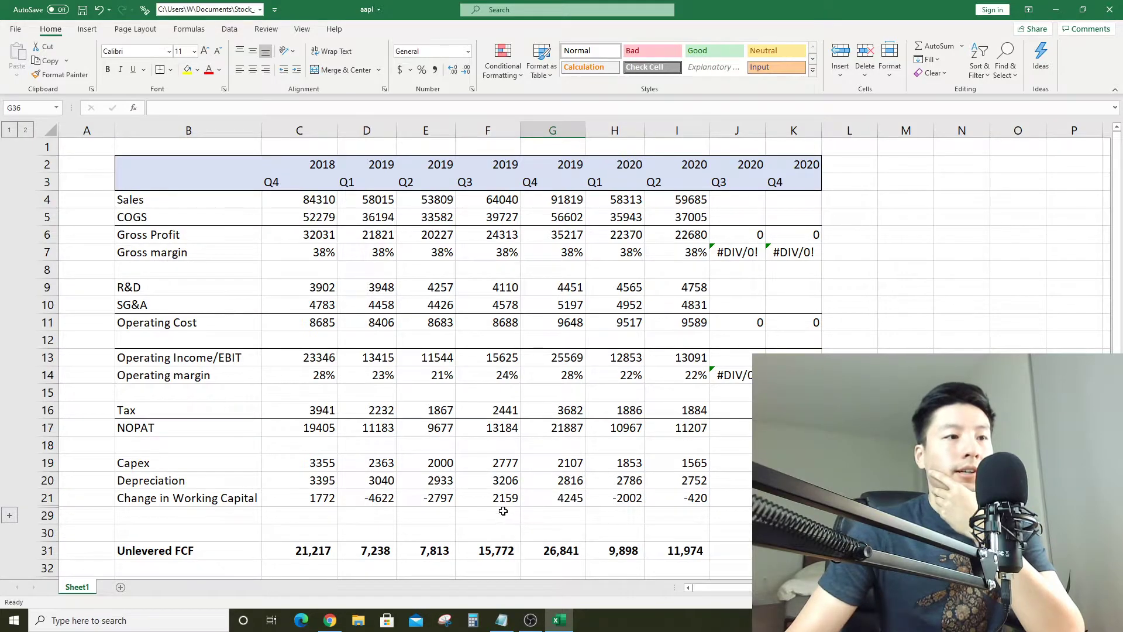
scroll(503, 499, "down", 3)
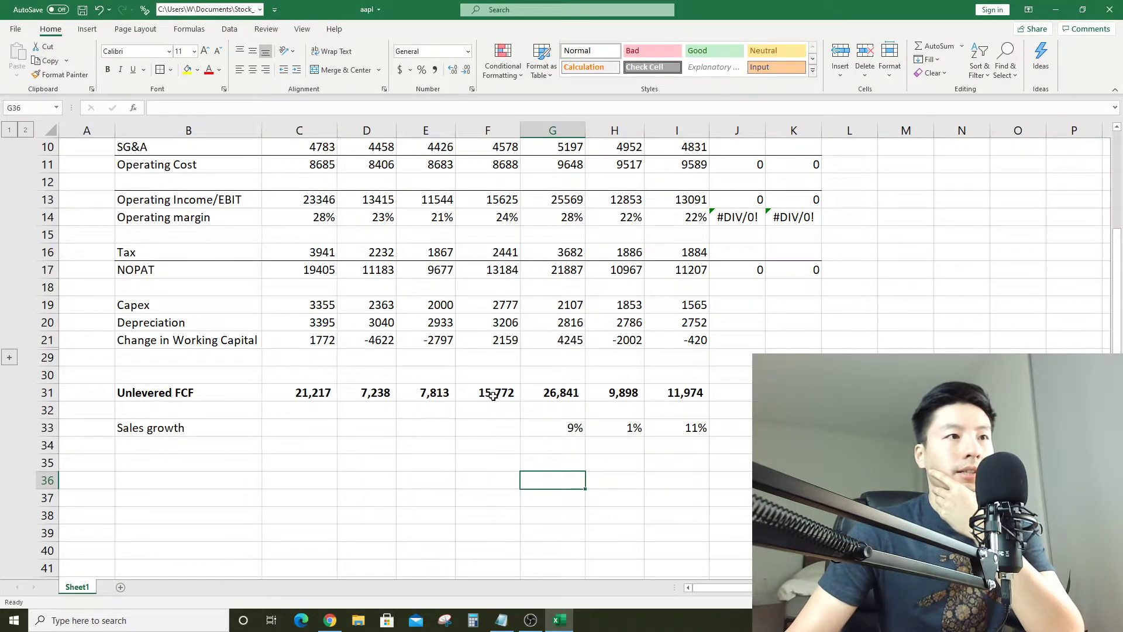
left_click_drag(490, 396, 681, 397)
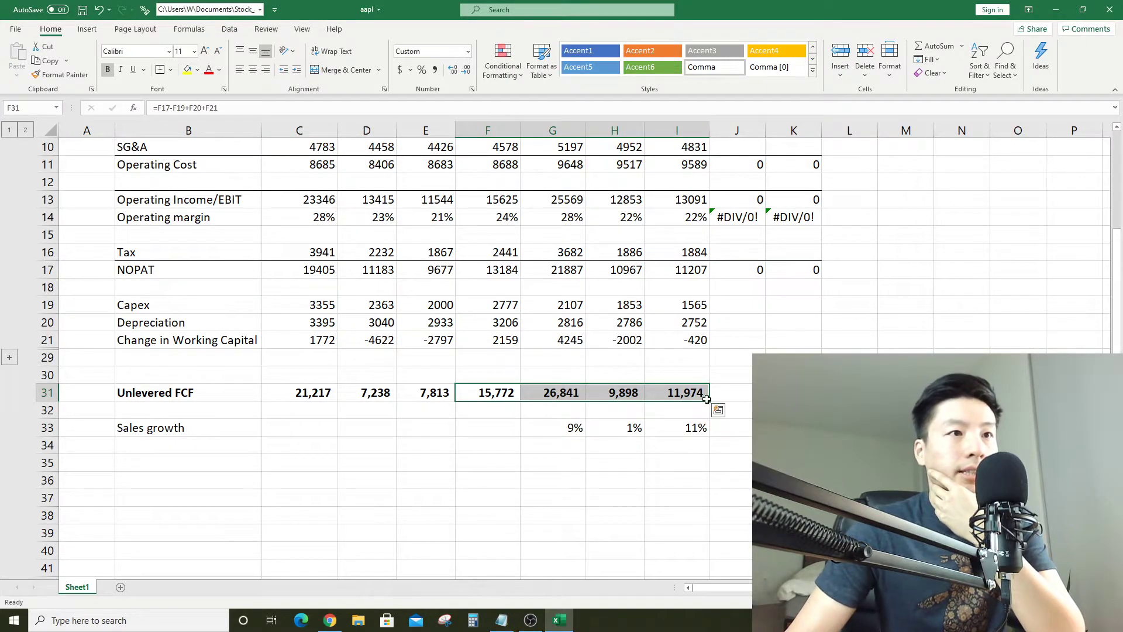
scroll(707, 399, "up", 3)
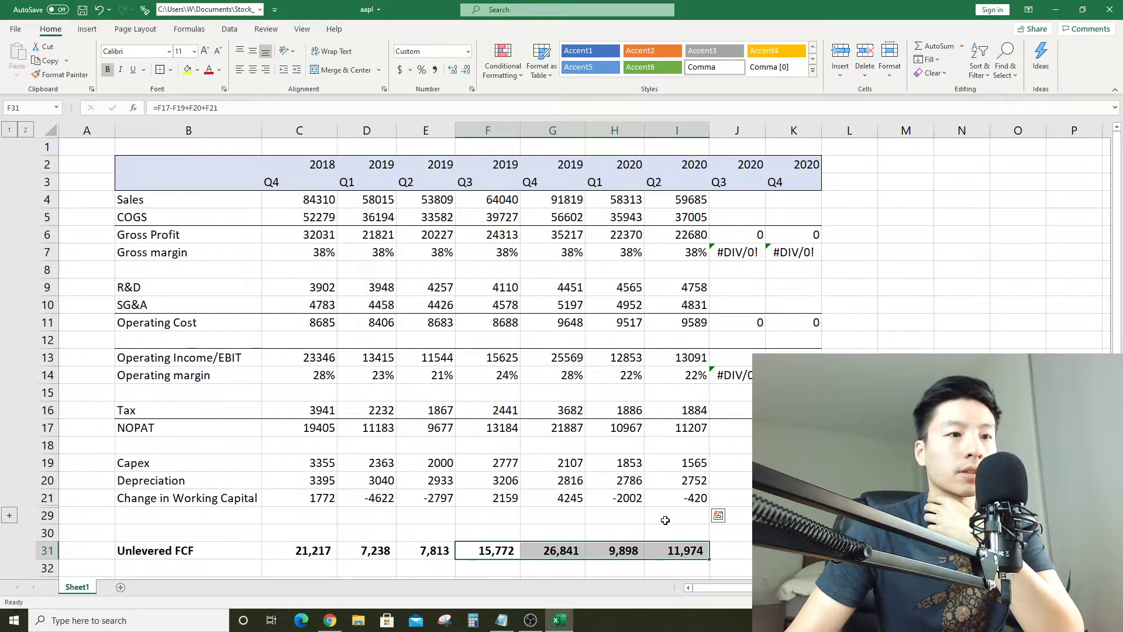
scroll(661, 527, "down", 1)
scroll(665, 520, "down", 1)
scroll(678, 446, "up", 2)
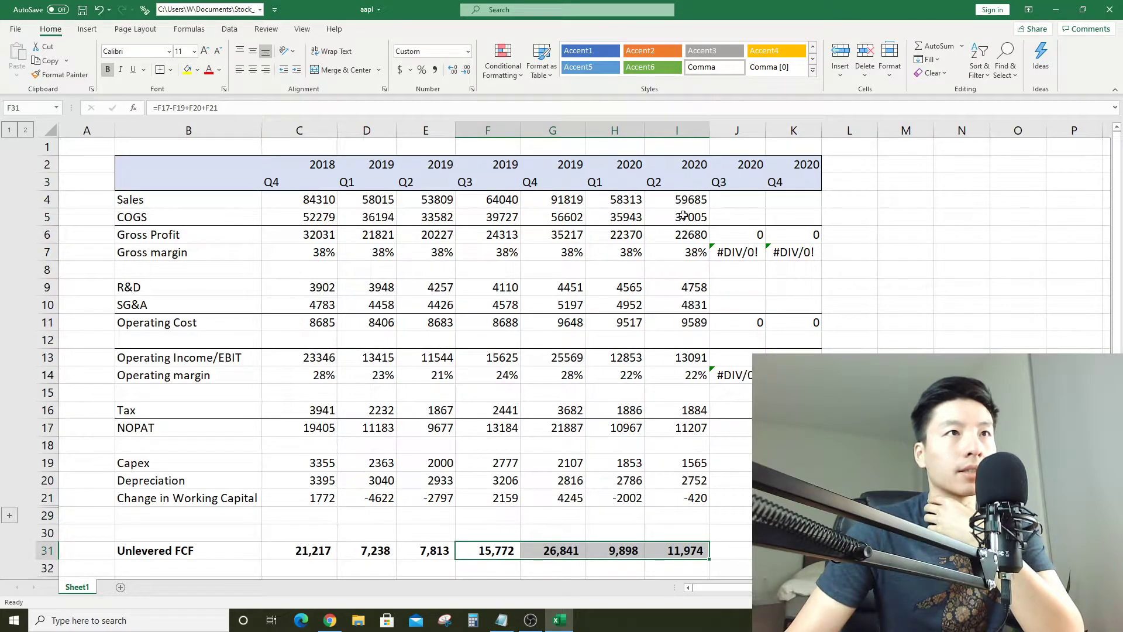
left_click(614, 556)
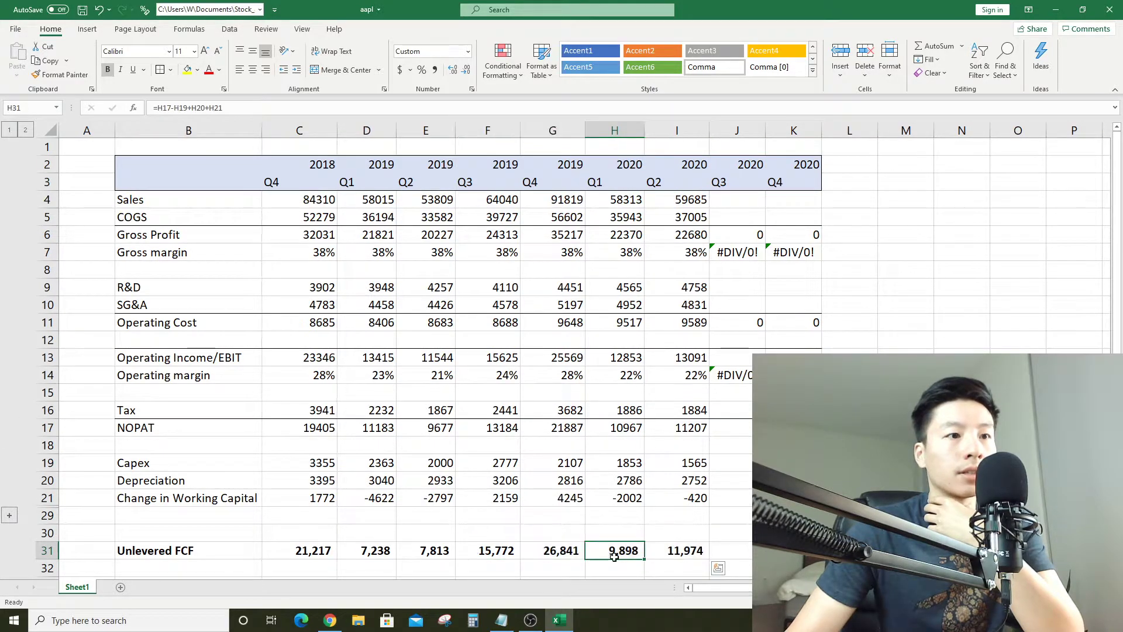
left_click(562, 553)
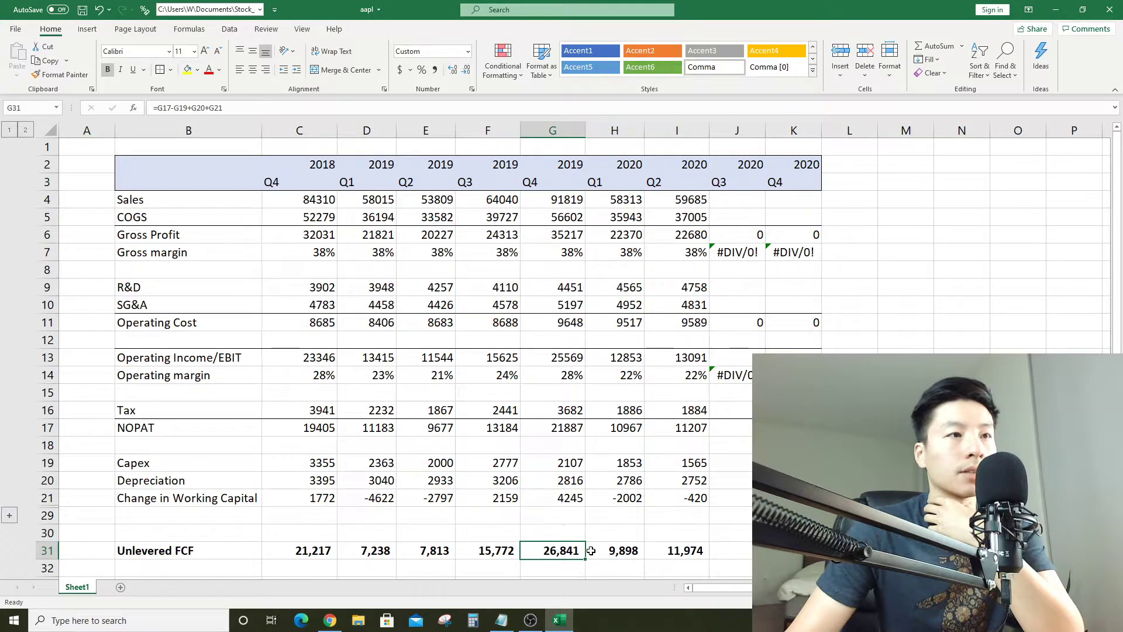
scroll(603, 474, "down", 1)
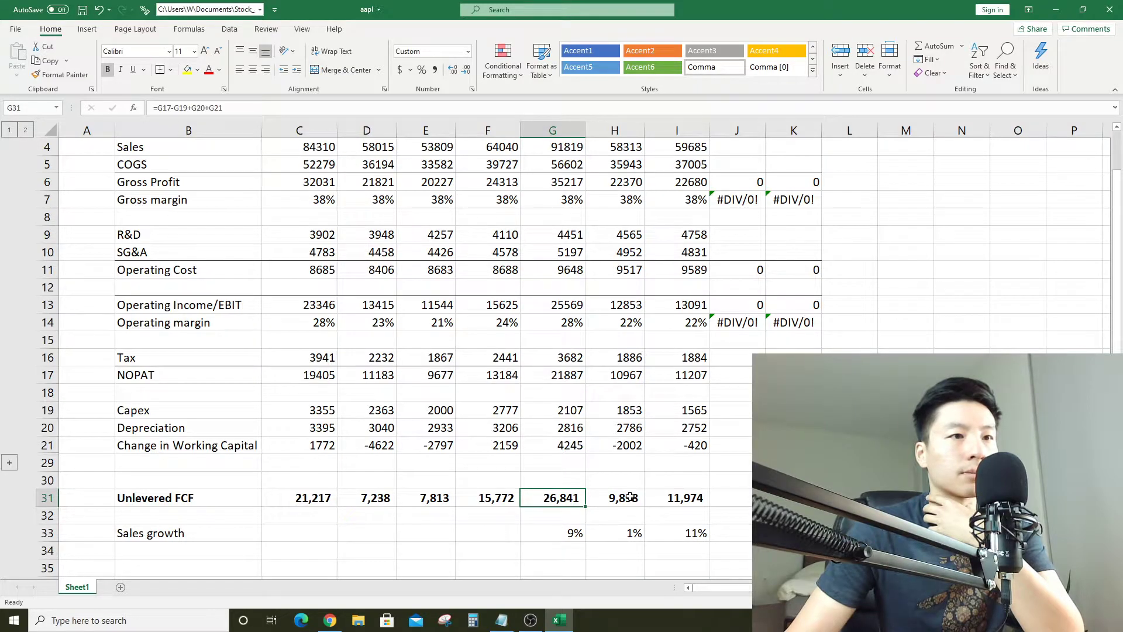
scroll(561, 500, "up", 1)
scroll(579, 375, "down", 3)
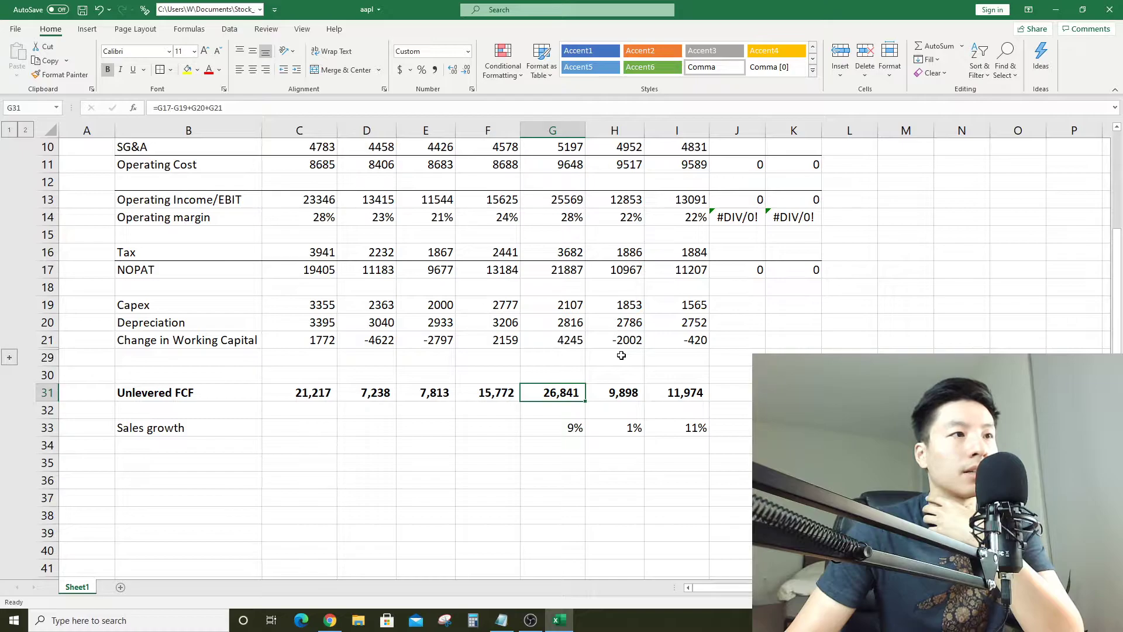
scroll(615, 358, "up", 1)
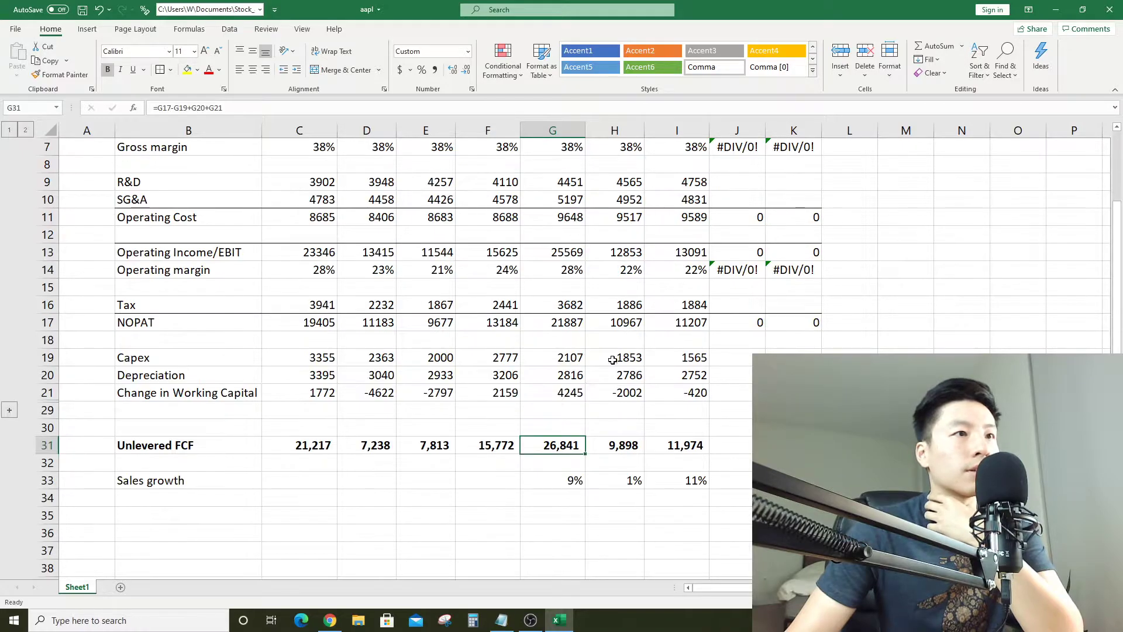
left_click(573, 399)
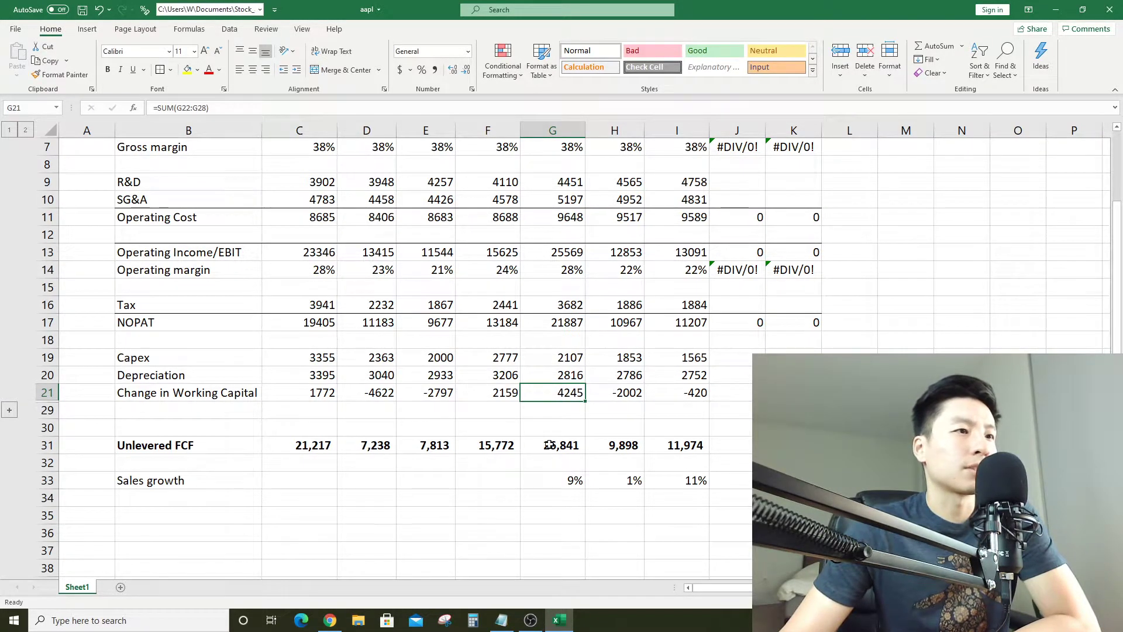
scroll(454, 449, "up", 2)
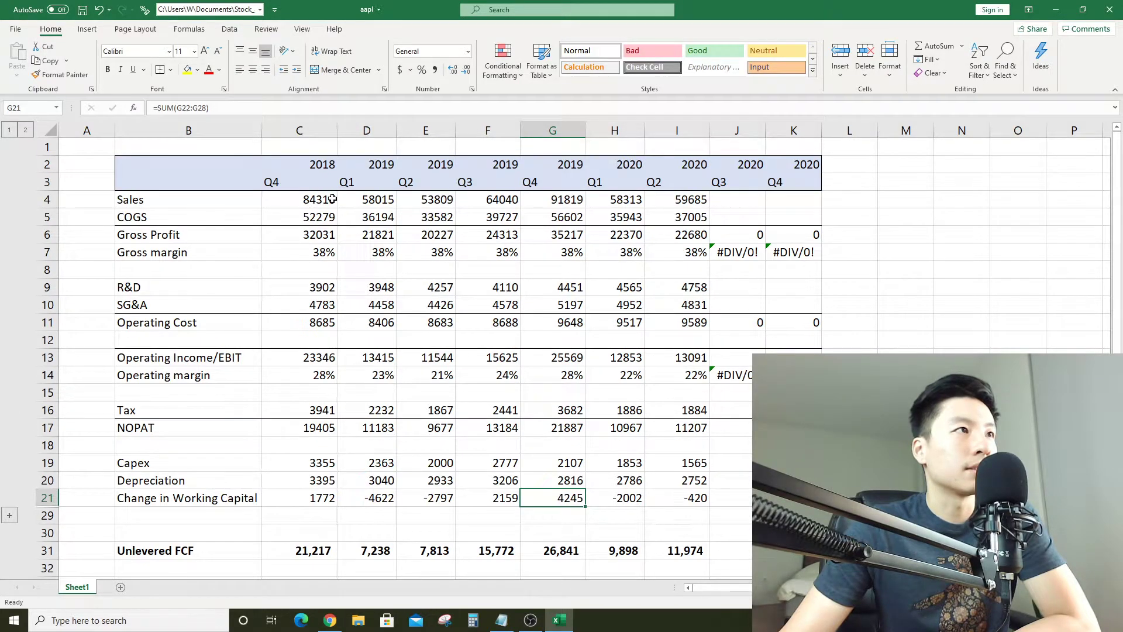
left_click(310, 548)
scroll(394, 514, "down", 2)
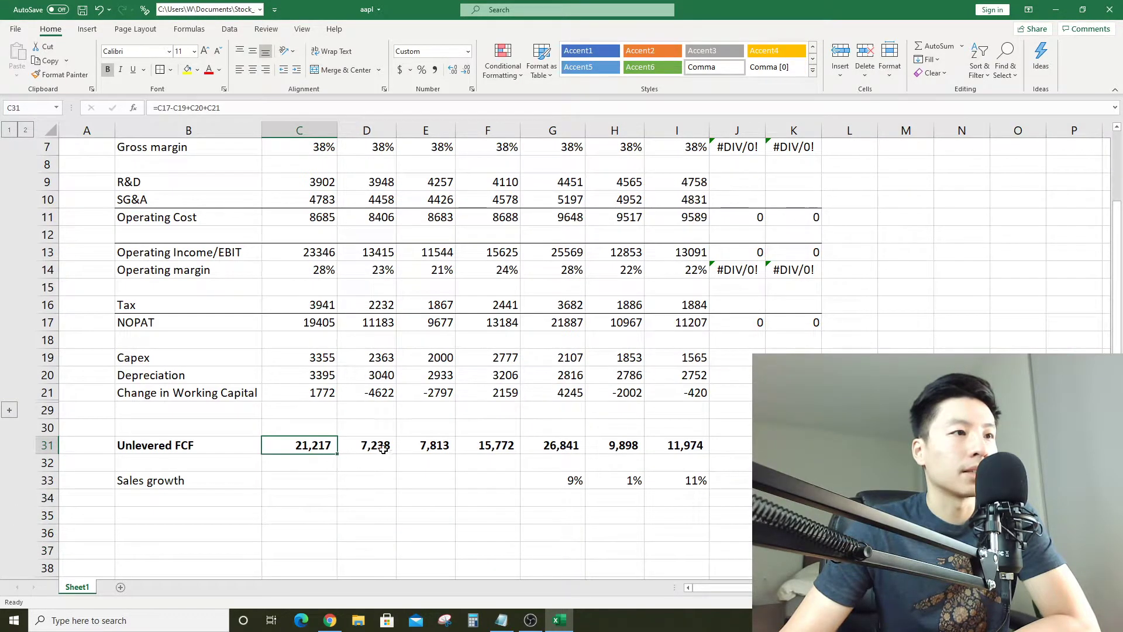
scroll(664, 454, "up", 2)
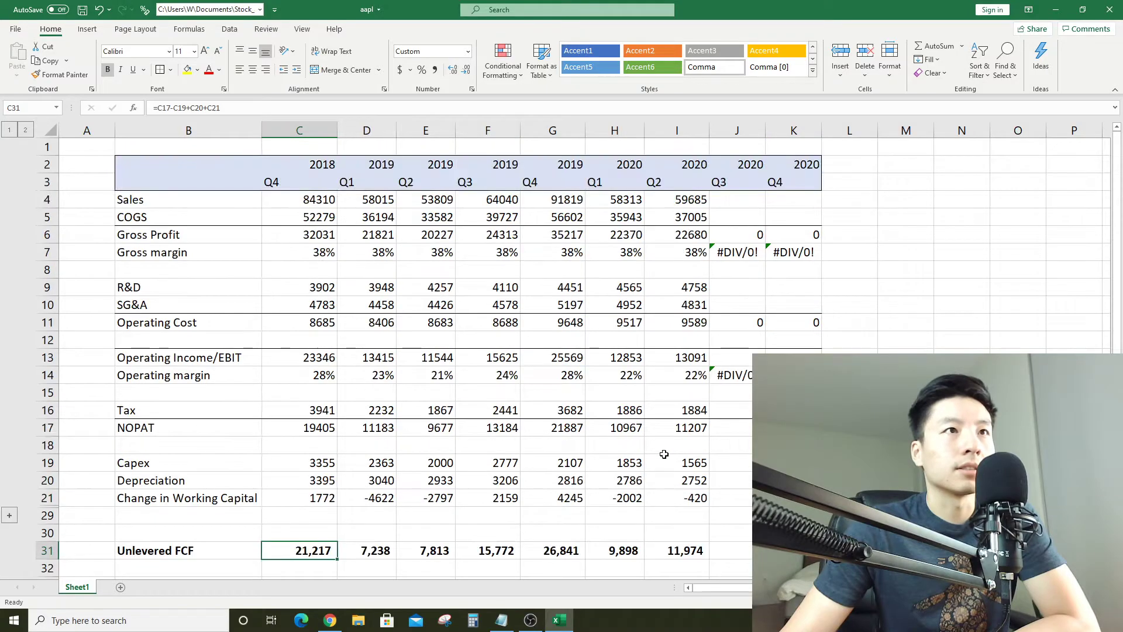
scroll(664, 454, "down", 1)
scroll(499, 503, "up", 1)
scroll(638, 450, "down", 1)
scroll(638, 450, "up", 1)
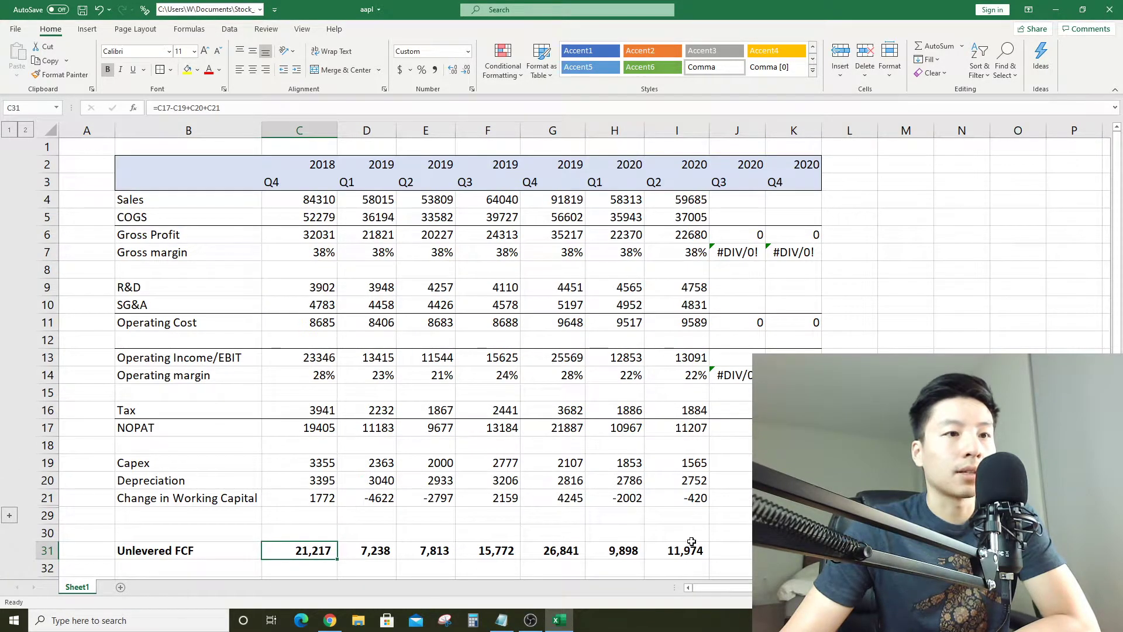
scroll(692, 541, "down", 2)
left_click(513, 448)
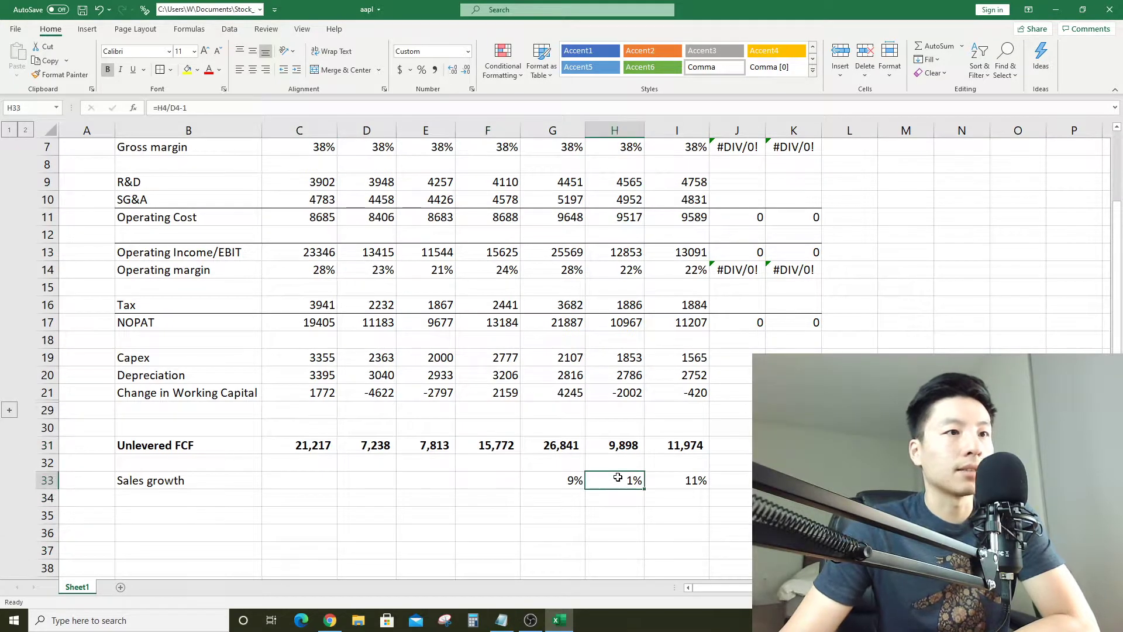
left_click(627, 479)
left_click(386, 446)
left_click_drag(385, 447, 427, 447)
left_click(426, 480)
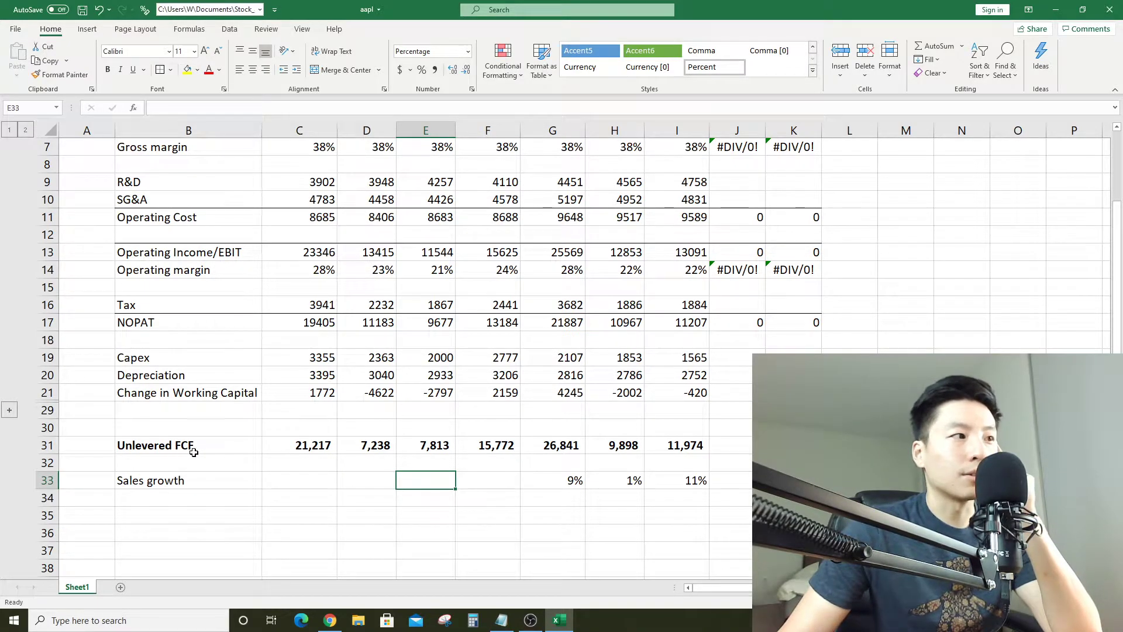
left_click(169, 462)
Insert a blank row above Sales growth and label it FCF
right_click(46, 462)
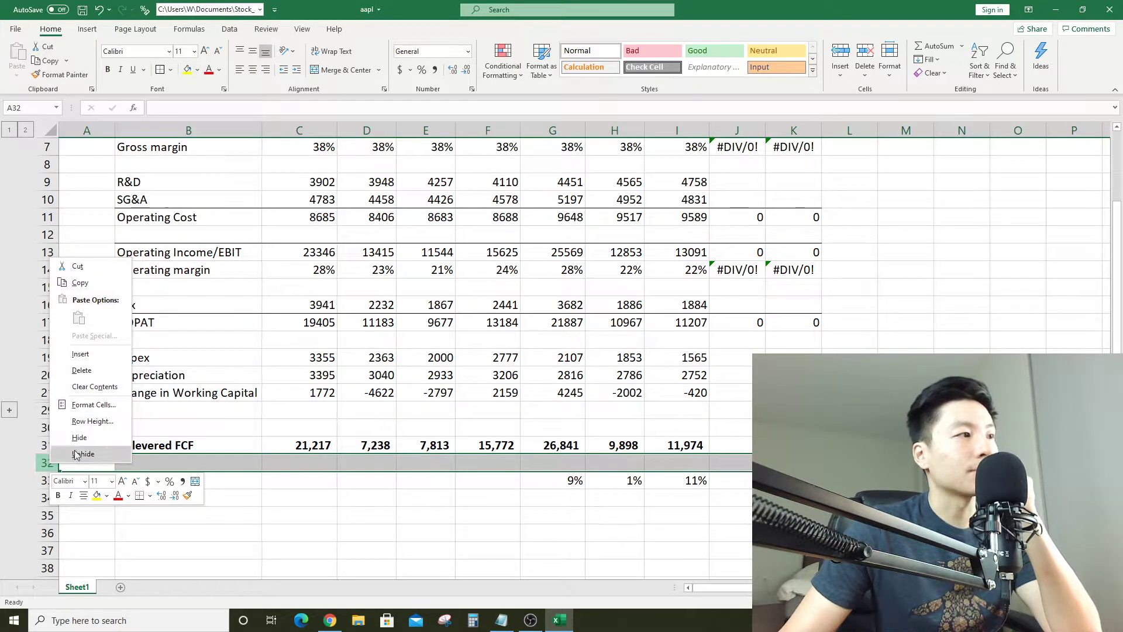
left_click(76, 372)
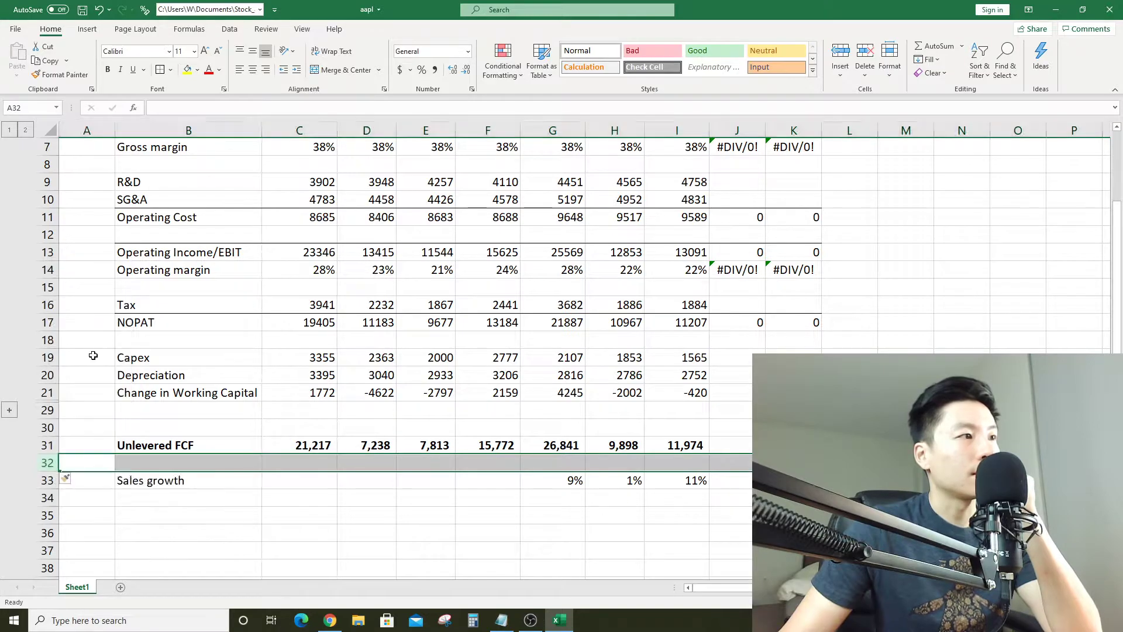
left_click(223, 452)
left_click(231, 457)
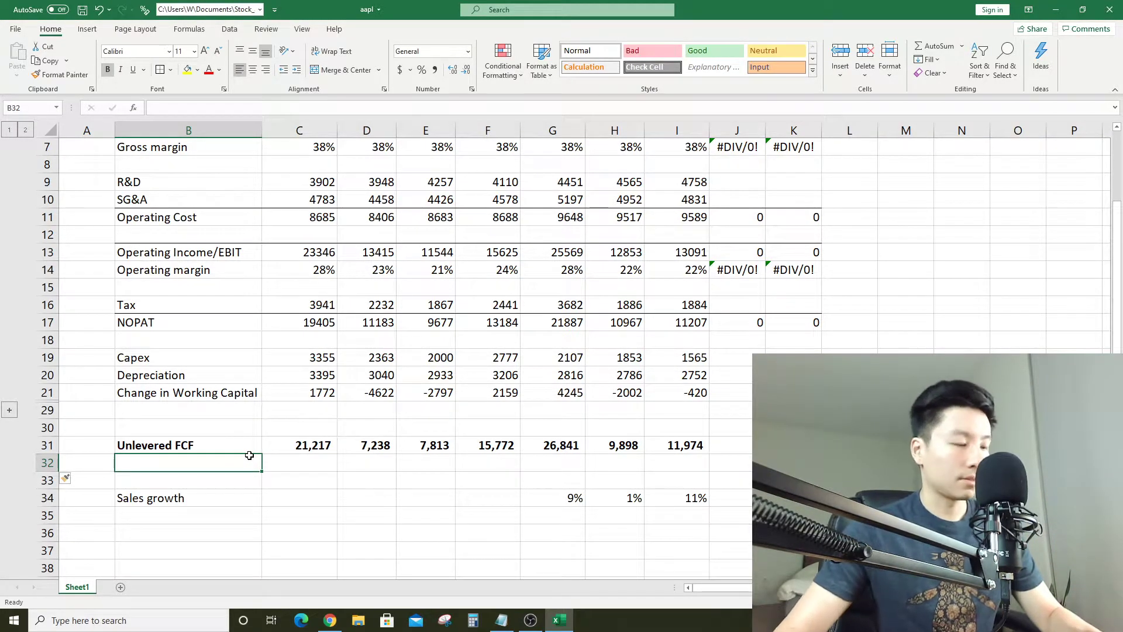
type("FCF")
key("Return")
Move the FCF label down to B33 and label B32 Interest Expense
left_click(250, 455)
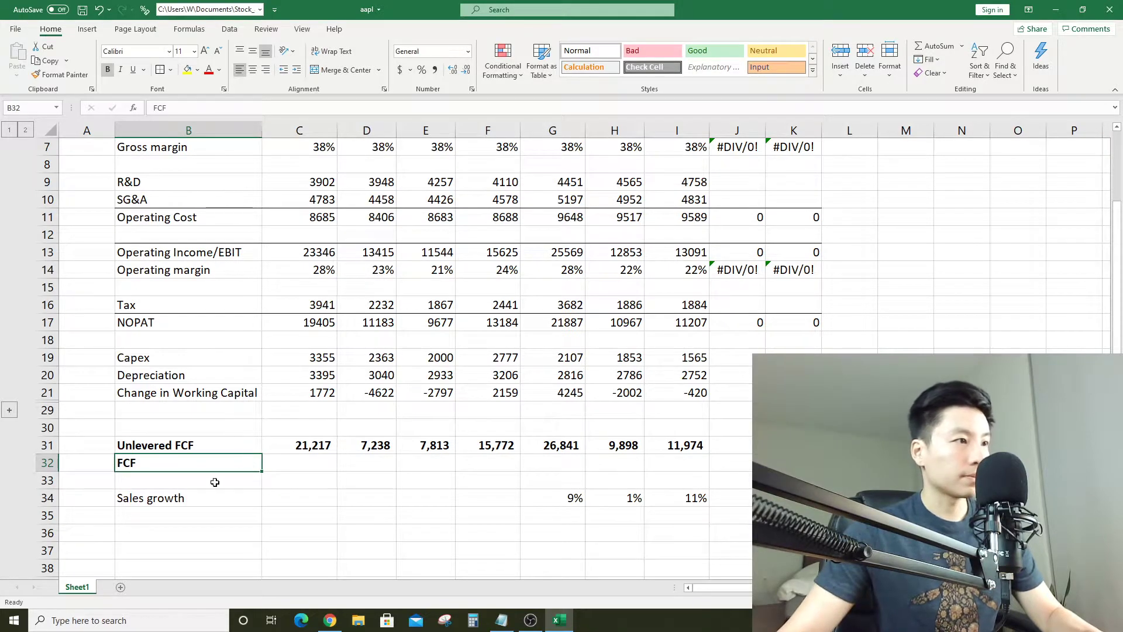
left_click_drag(224, 472, 225, 482)
left_click(225, 466)
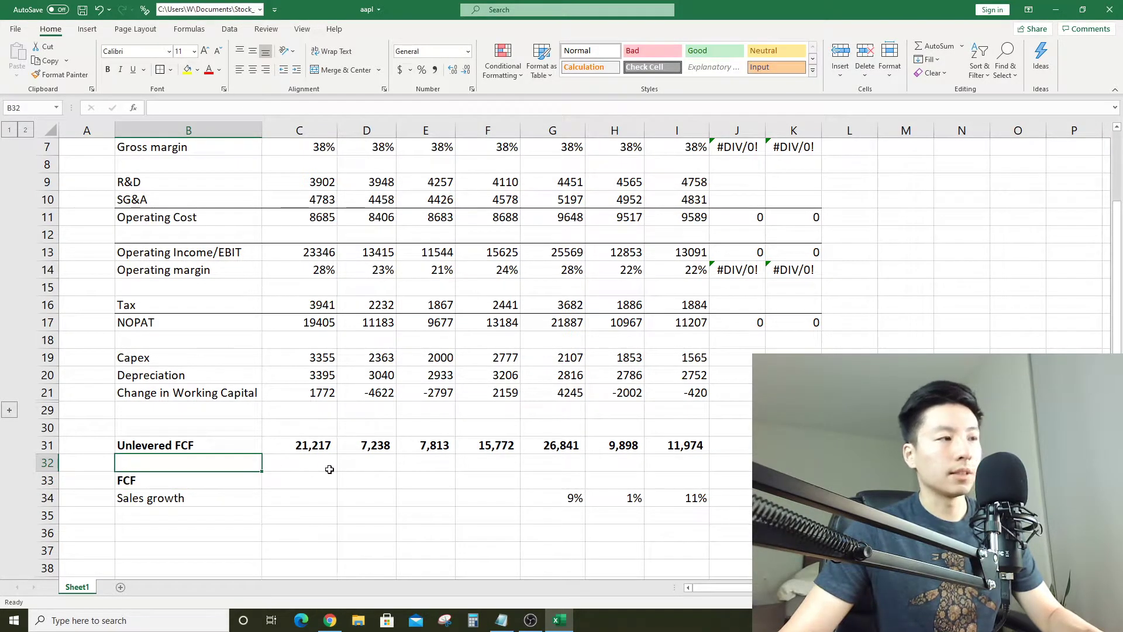
type("Interest Exp")
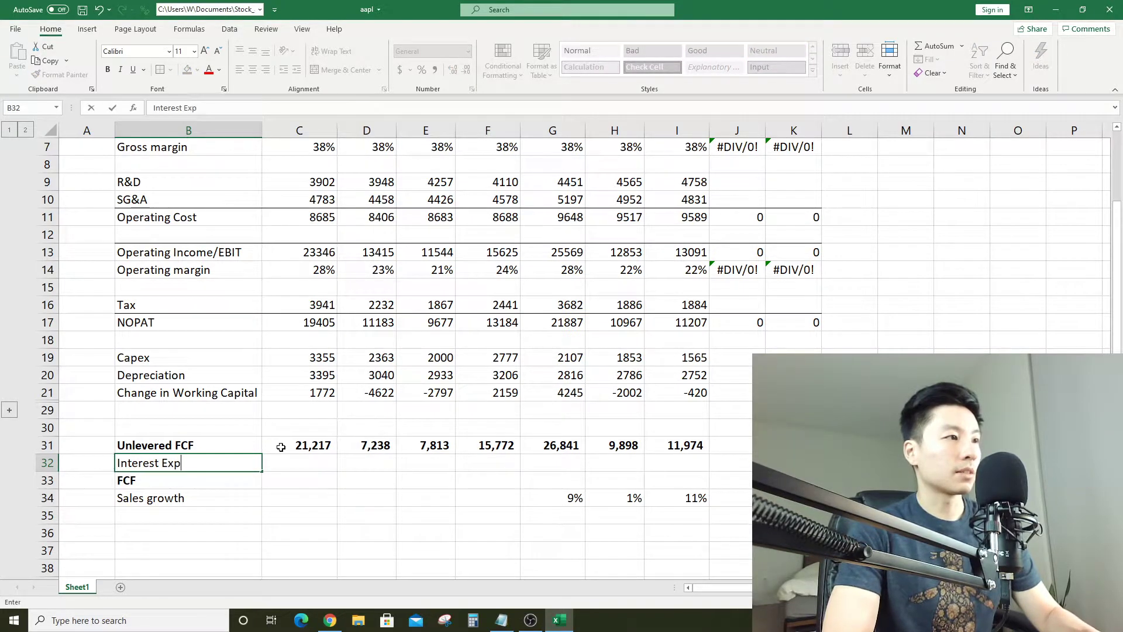
type("ense")
key("Return")
left_click(649, 462)
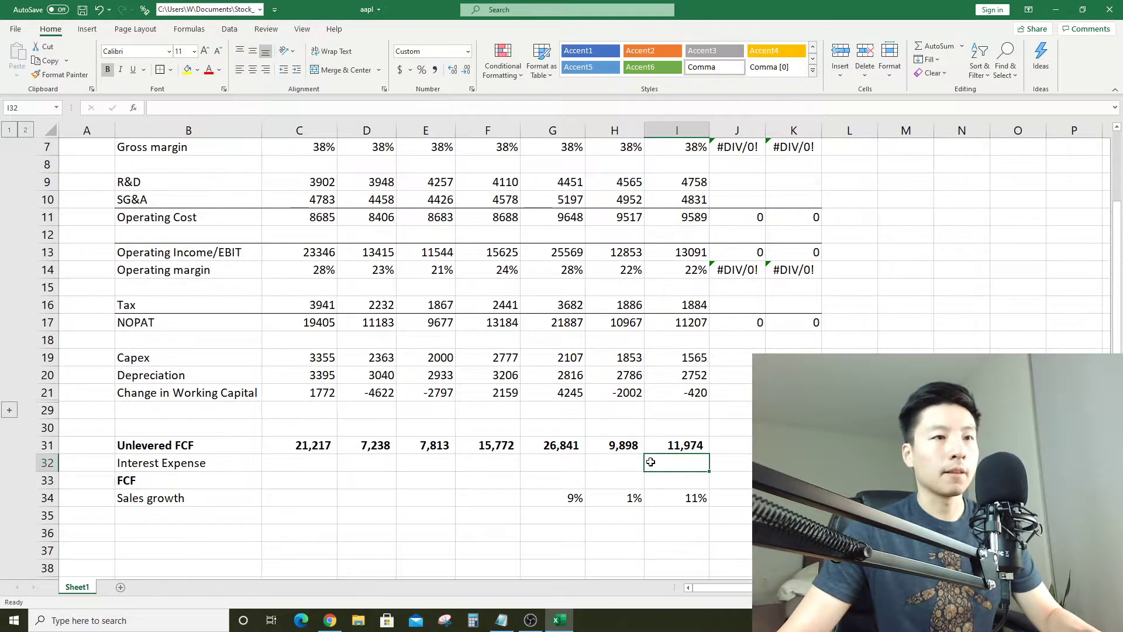
Return to Apple's EDGAR search results and change the filing type filter to 10-Q
left_click(329, 620)
scroll(619, 486, "up", 15)
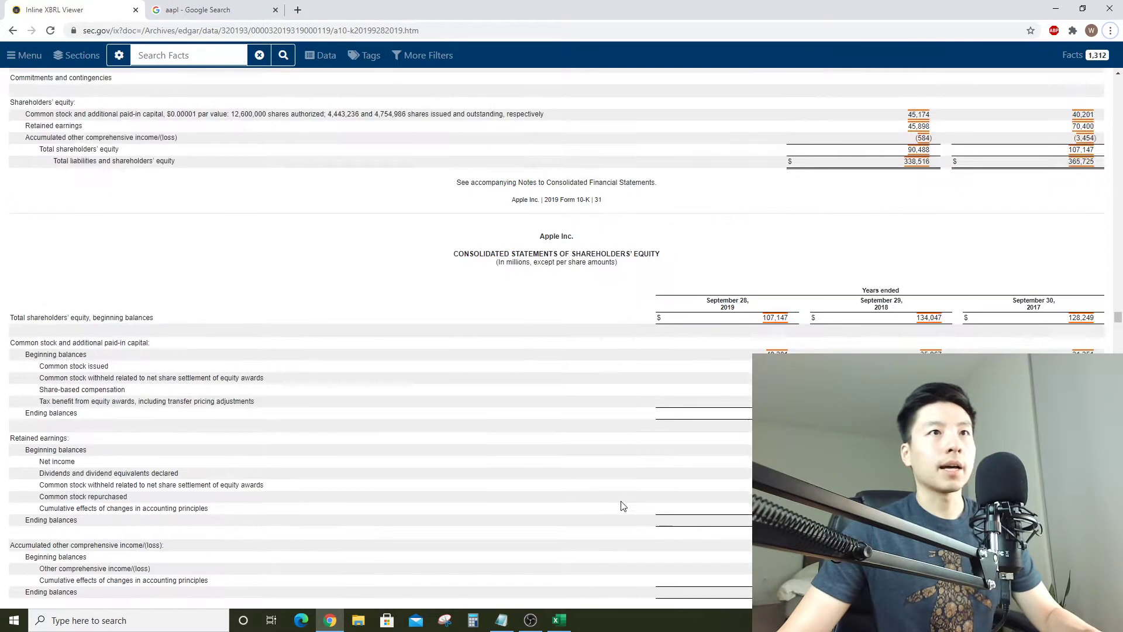
scroll(615, 513, "up", 20)
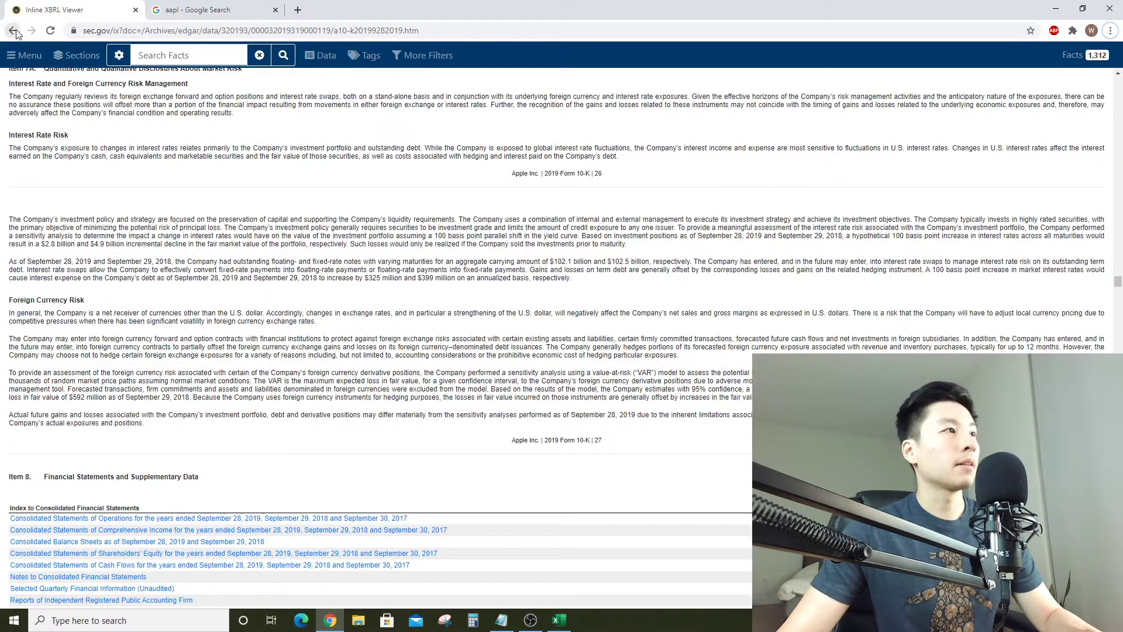
left_click(13, 31)
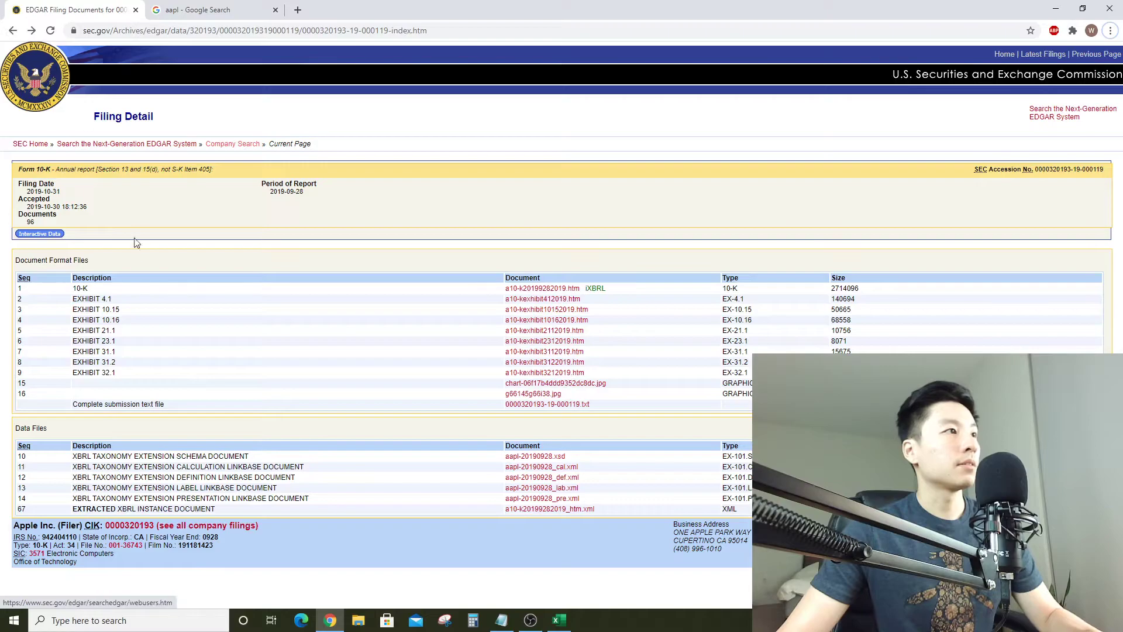
left_click(13, 31)
left_click(54, 276)
key("BackSpace")
type("q")
key("Return")
Open the latest 10-Q and find other income/(expense), net of 46 on the statement of operations
left_click(116, 332)
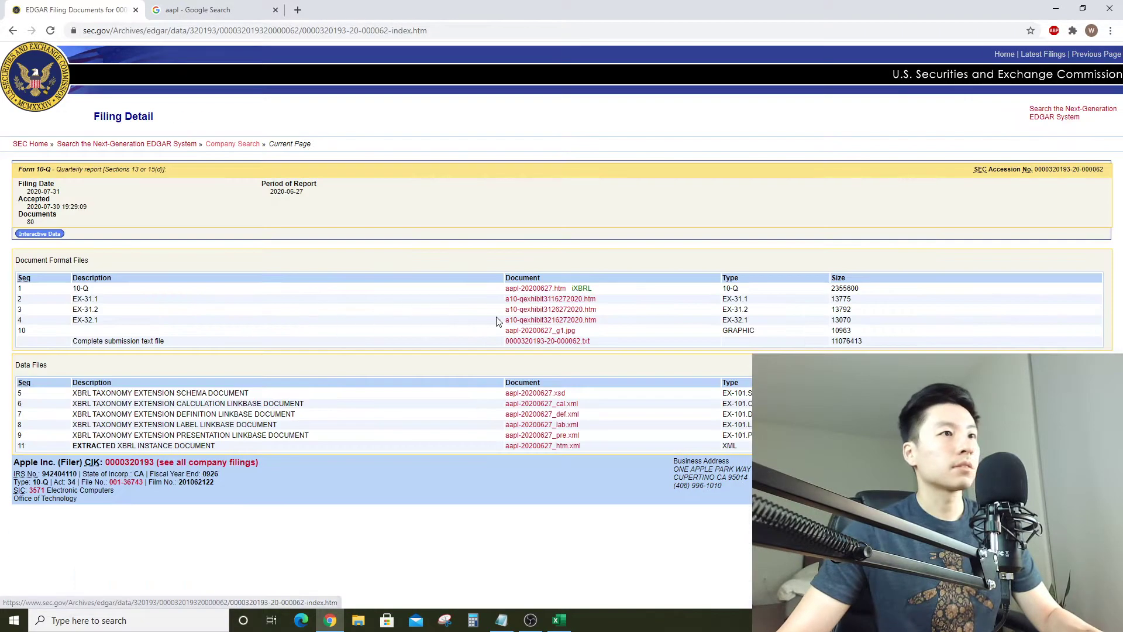
left_click(535, 284)
scroll(714, 374, "down", 5)
scroll(708, 374, "down", 20)
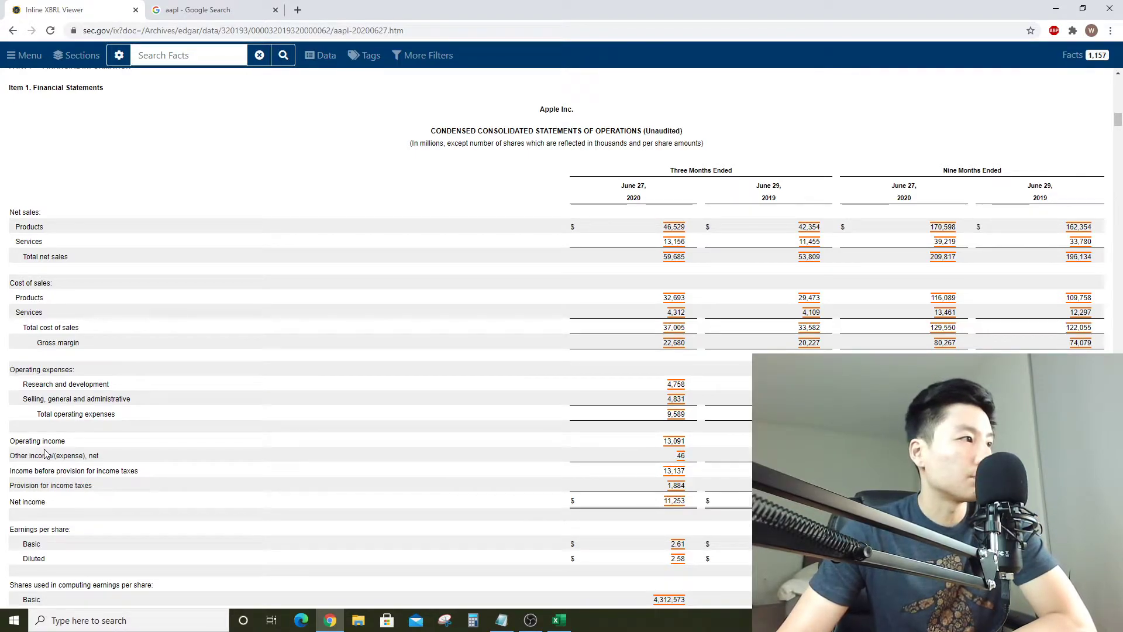
scroll(53, 459, "down", 3)
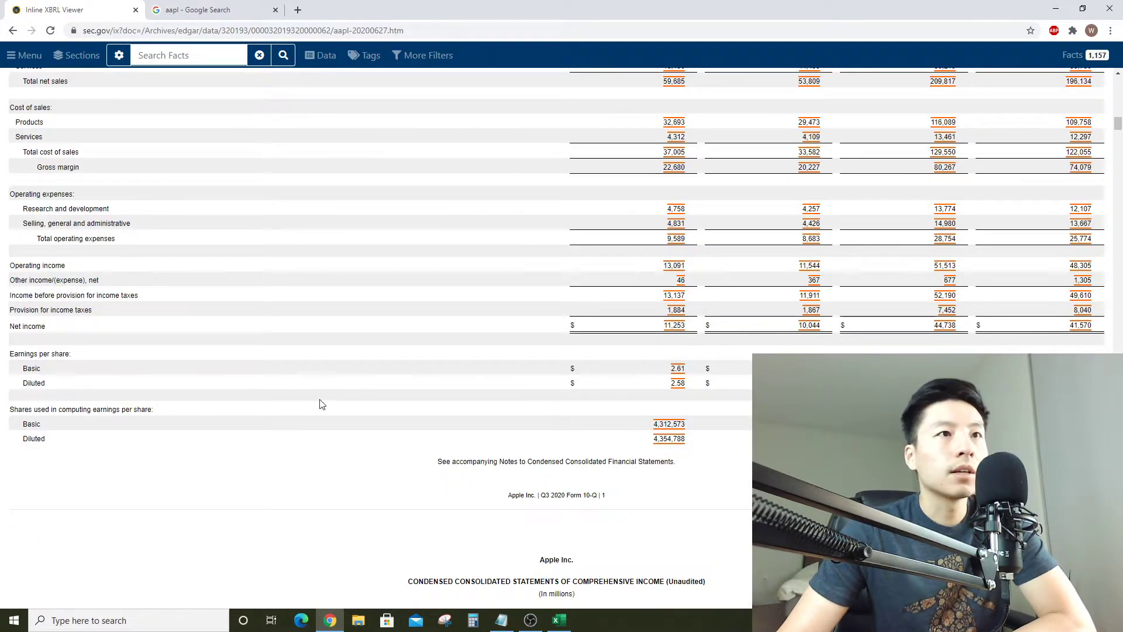
scroll(321, 403, "up", 1)
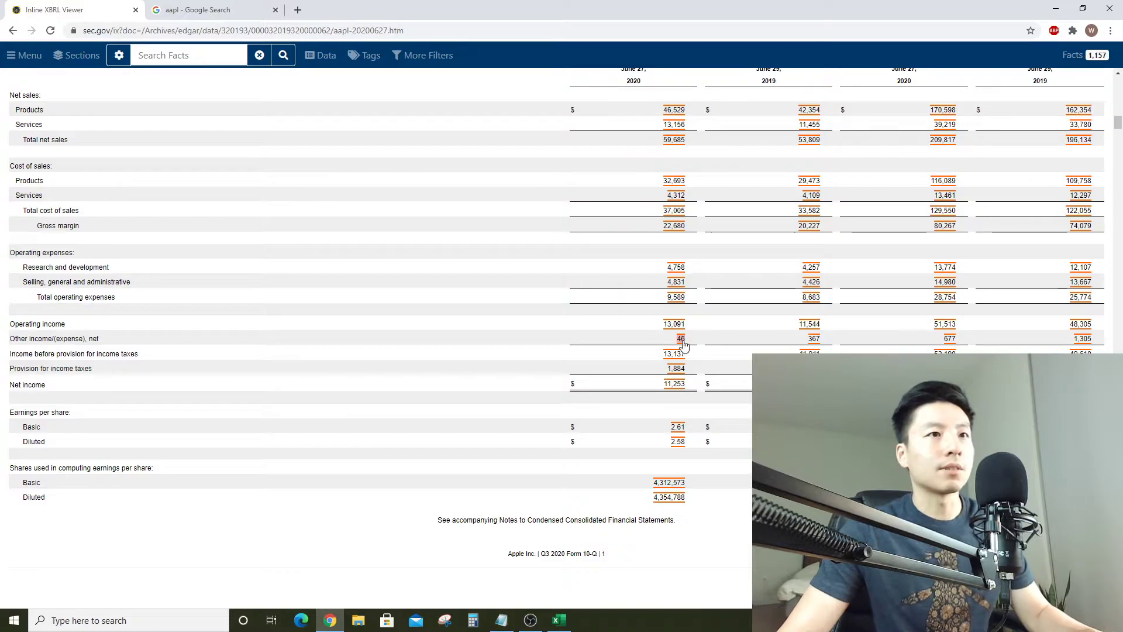
scroll(688, 345, "up", 2)
scroll(674, 345, "down", 3)
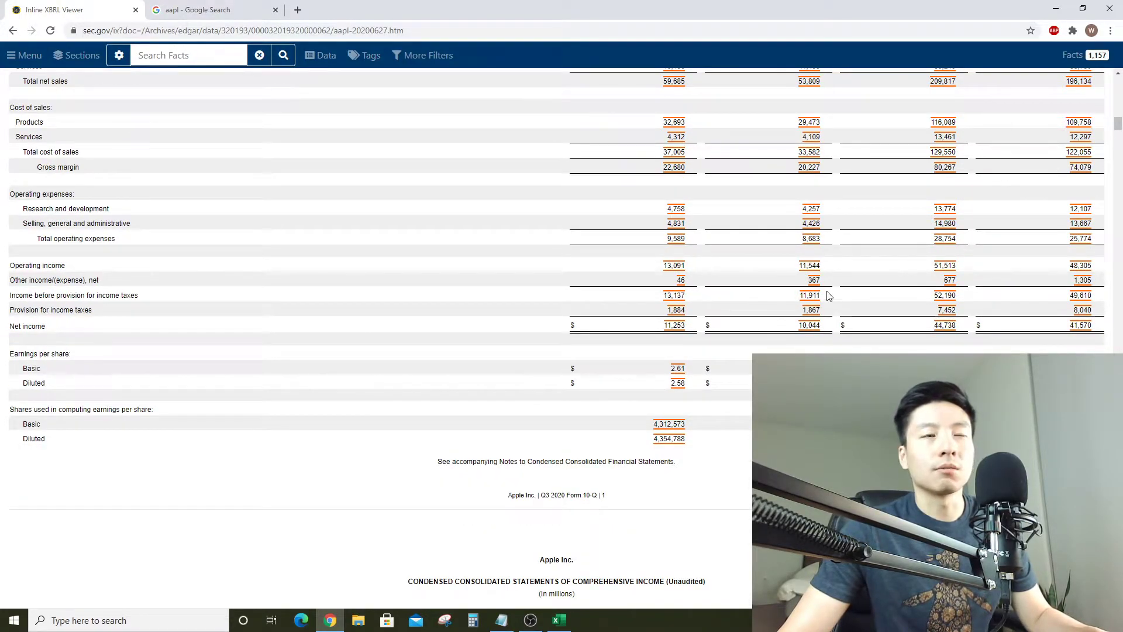
scroll(734, 322, "up", 2)
key("alt+Tab")
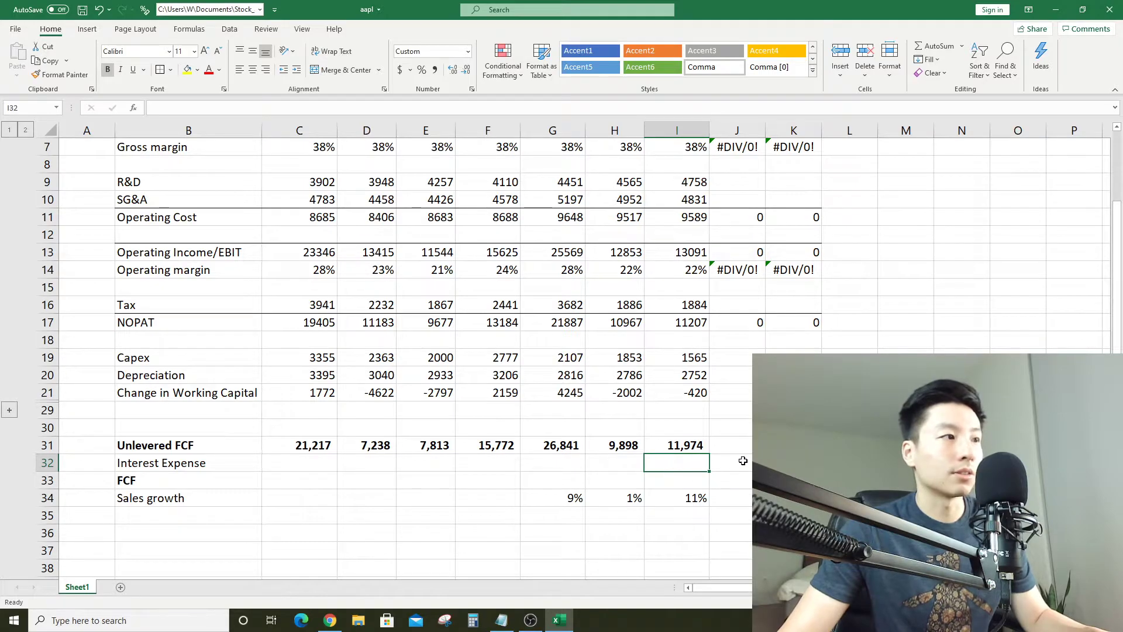
Rename the Interest Expense label to Interest Expense/Other
left_click(240, 465)
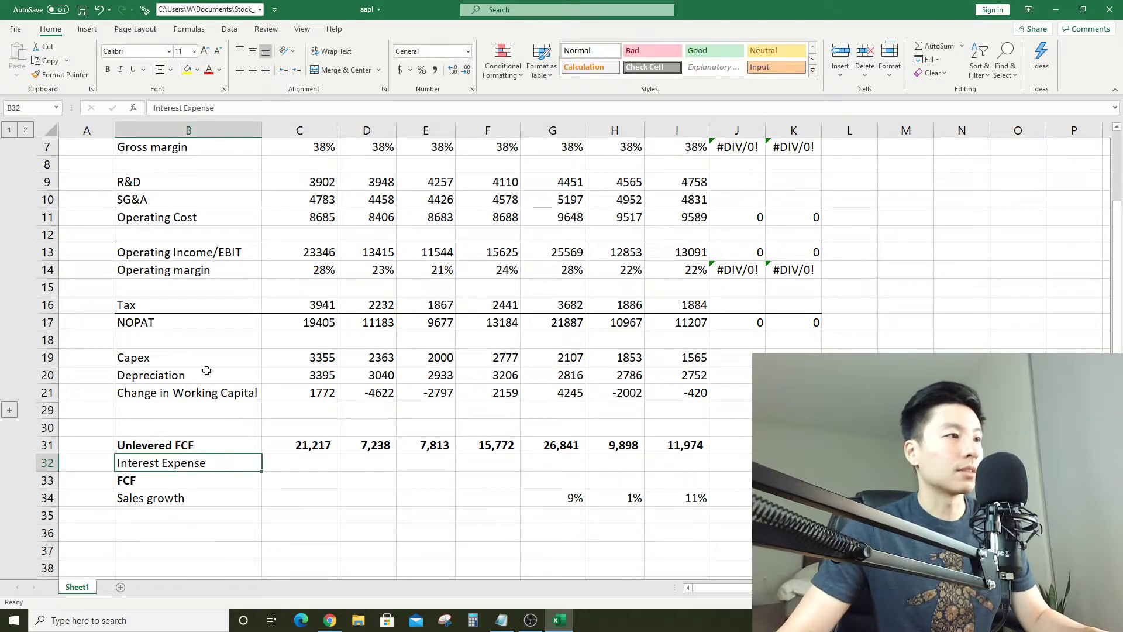
left_click(216, 107)
type("/Other")
key("Return")
key("Up")
key("Right")
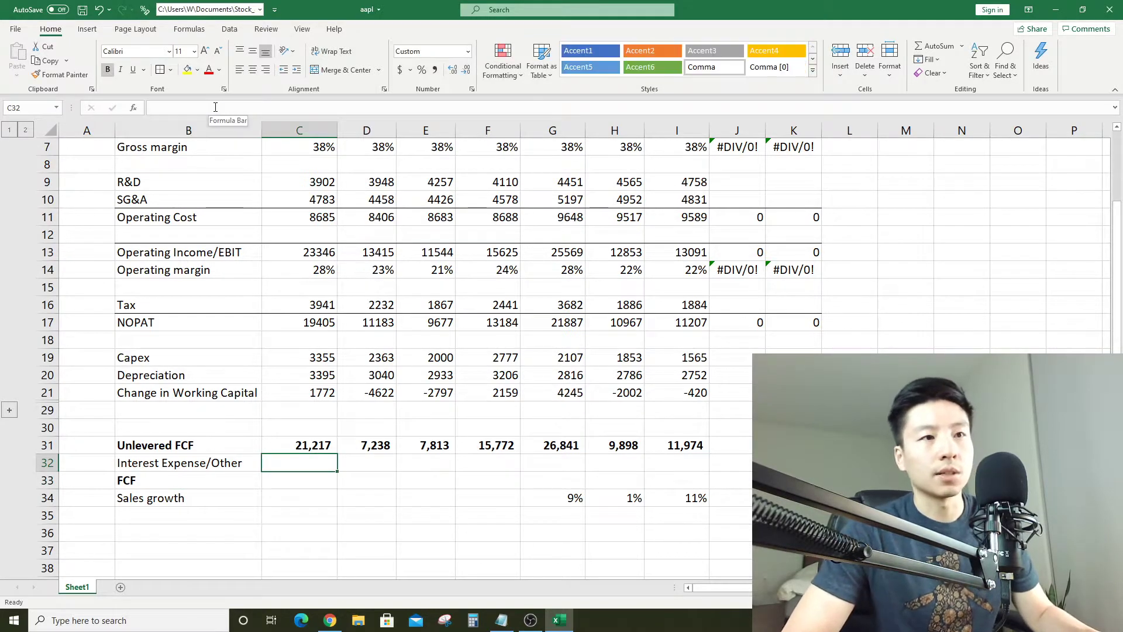
key("Right")
key("Right")
key("Right")
key("Right")
key("Right")
key("Right")
Enter -46 as the 2020 Q2 Interest Expense/Other value in I32
key("alt+Tab")
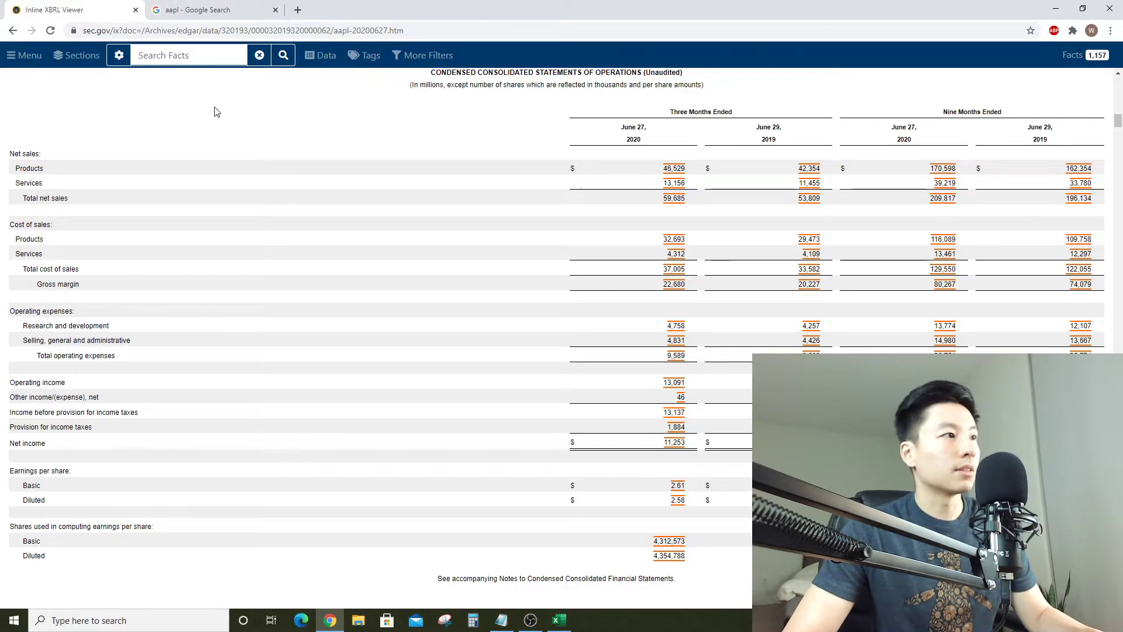
key("alt+Tab")
type("-")
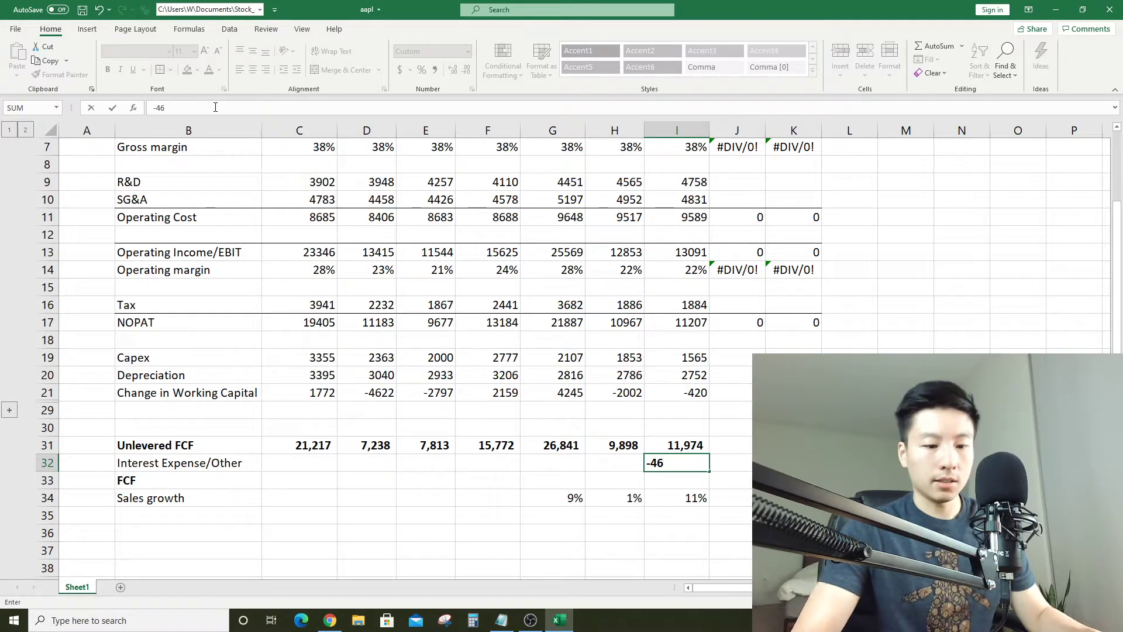
key("Escape")
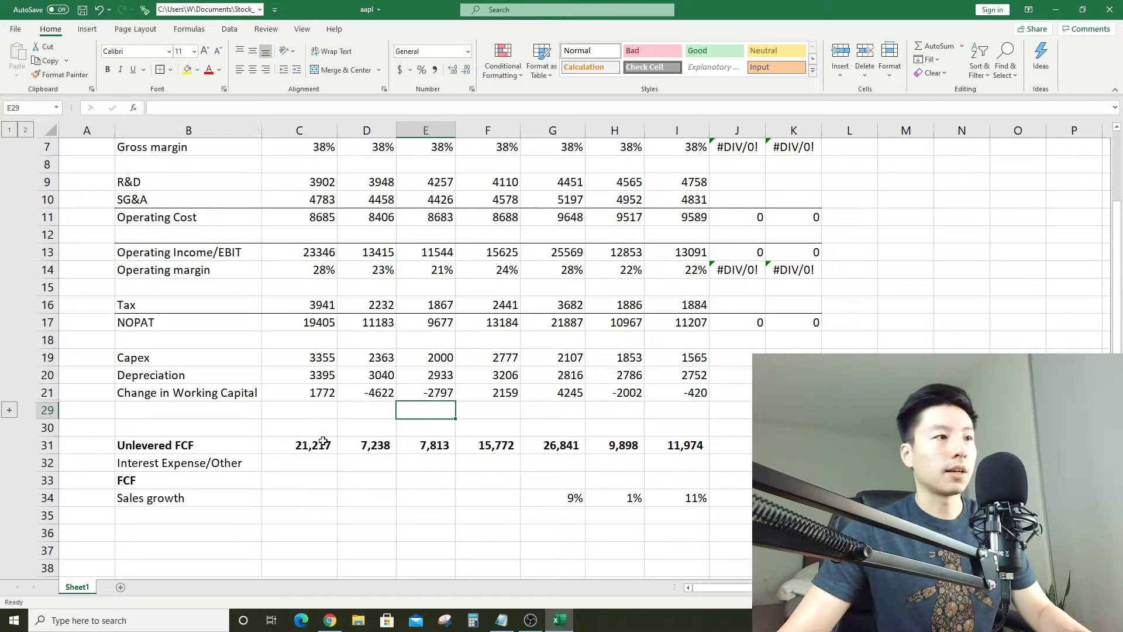
left_click_drag(301, 463, 749, 463)
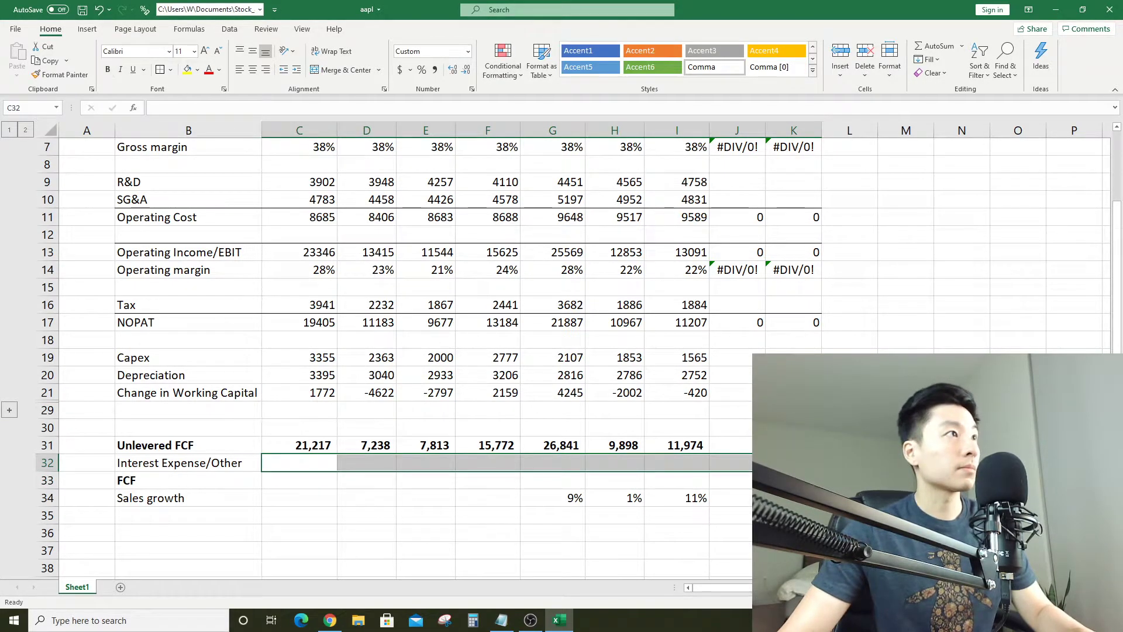
left_click(709, 462)
key("alt+Tab")
key("alt+Tab")
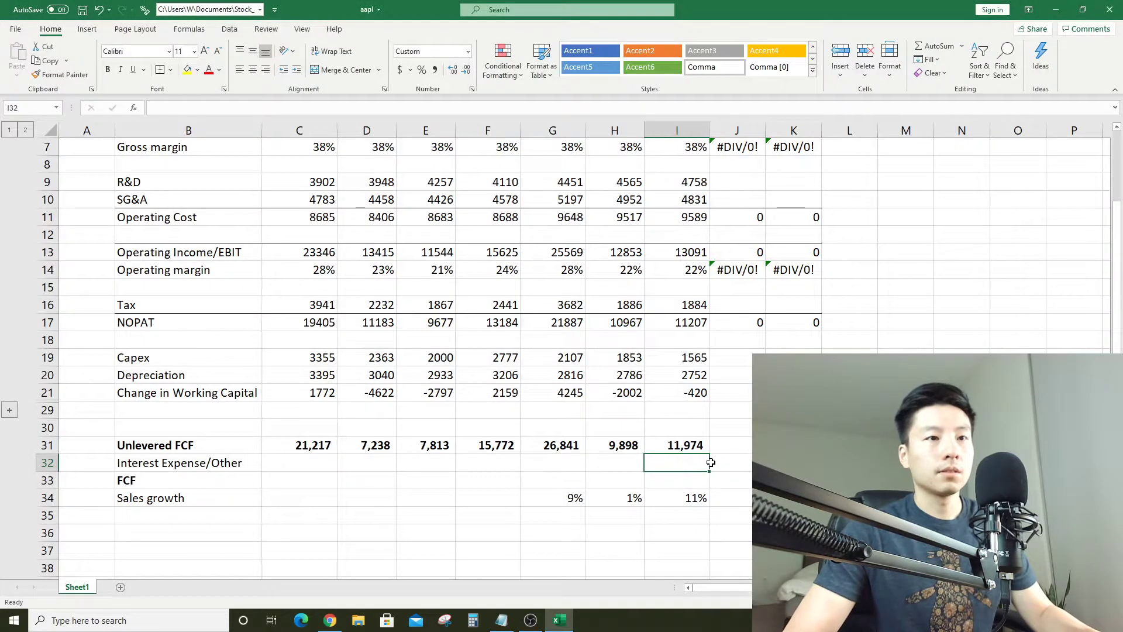
type("-46")
key("Return")
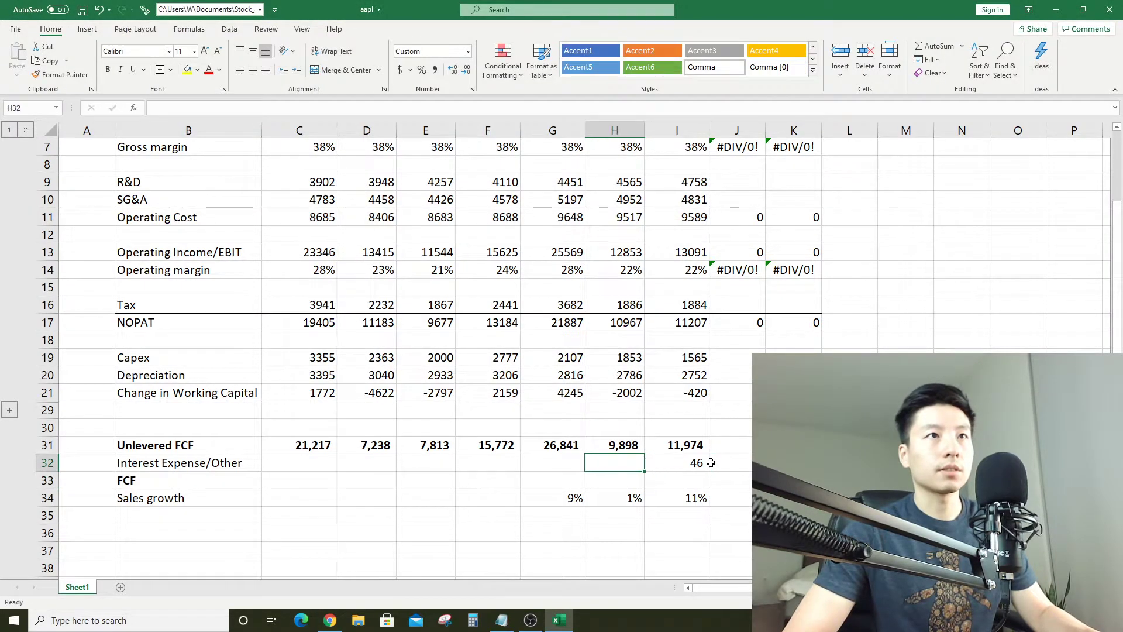
key("alt+Tab")
key("alt+Tab")
key("Left")
key("Left")
key("Left")
key("Left")
key("Right")
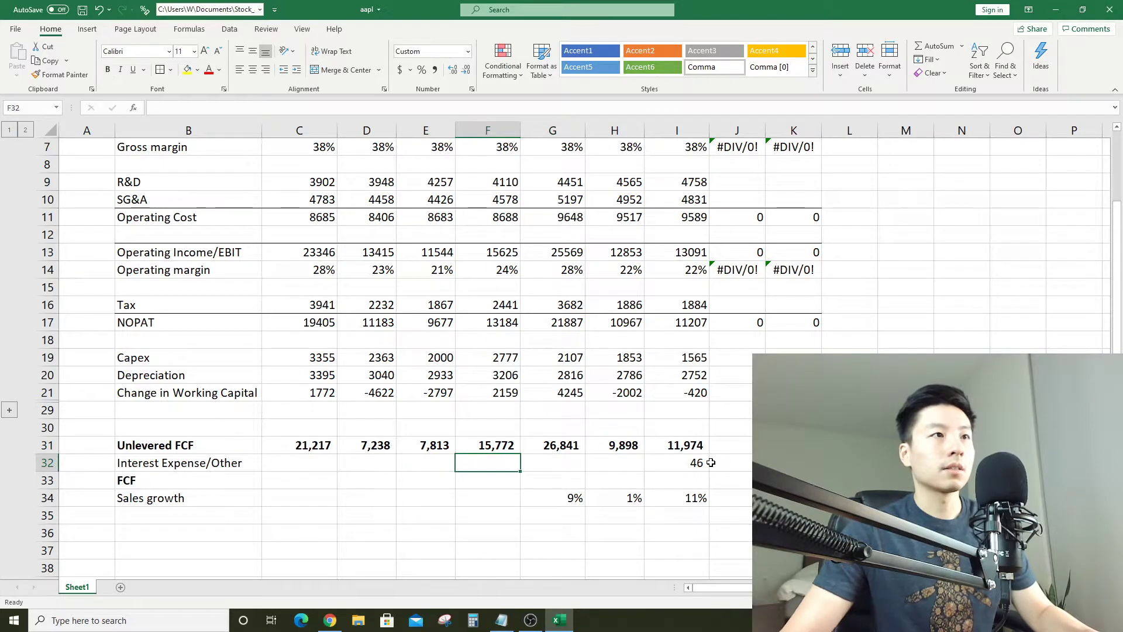
Freeze panes at C4 so the year and quarter header rows stay fixed
scroll(737, 450, "up", 2)
left_click(311, 197)
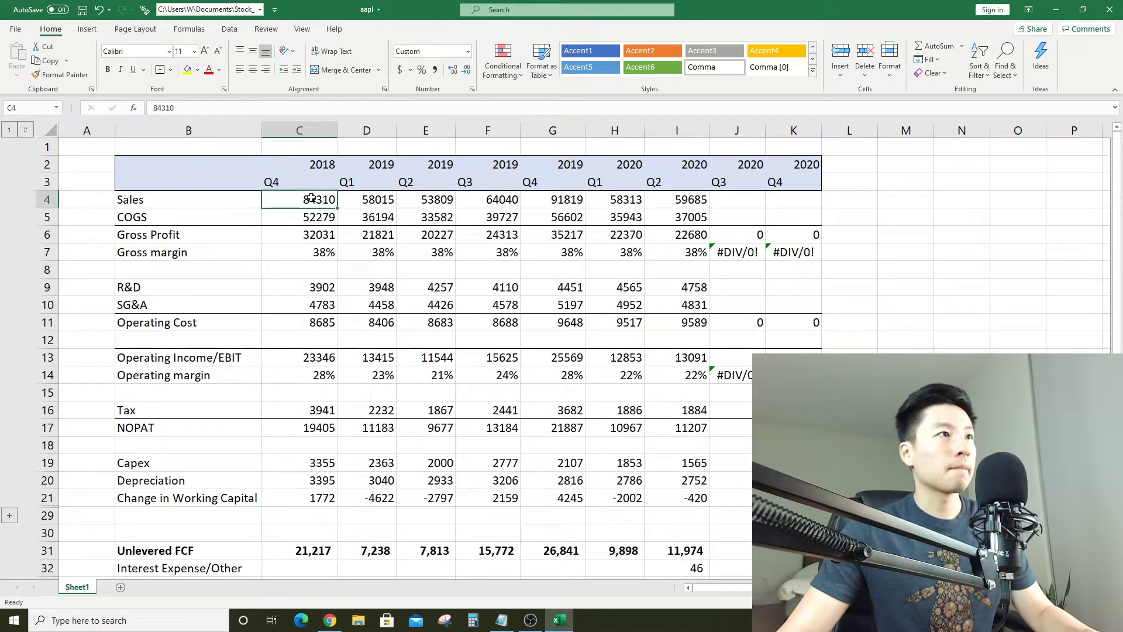
key("alt")
key("w")
key("f")
key("f")
scroll(421, 372, "down", 3)
Enter 367 as the 2019 Q2 Interest Expense/Other value in E32
left_click(607, 404)
key("alt+Tab")
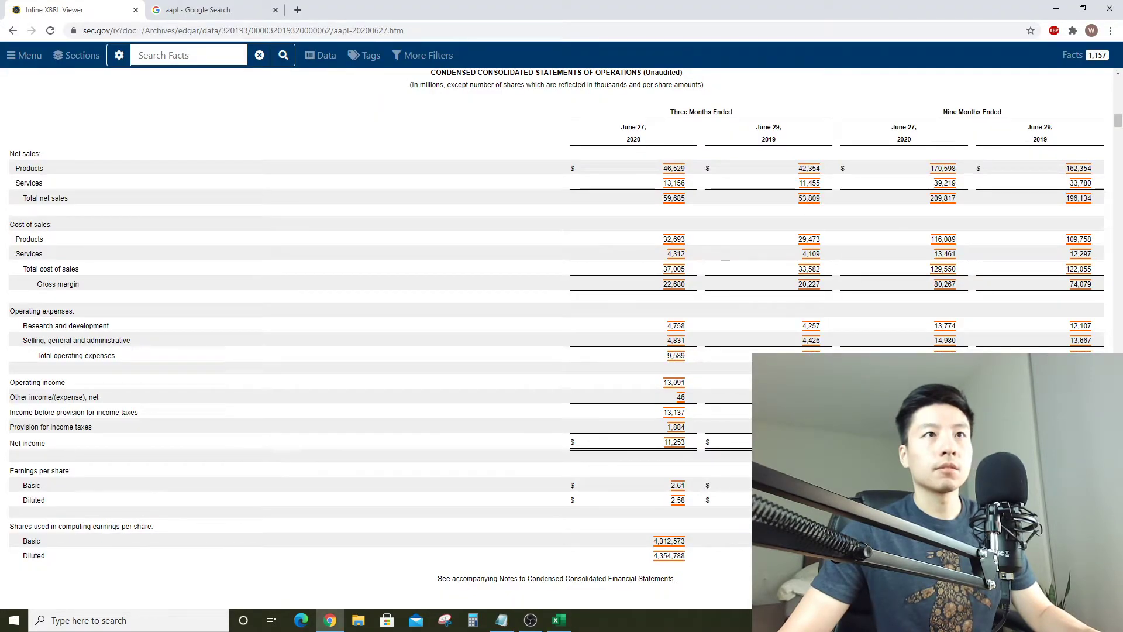
key("alt+Tab")
left_click(443, 412)
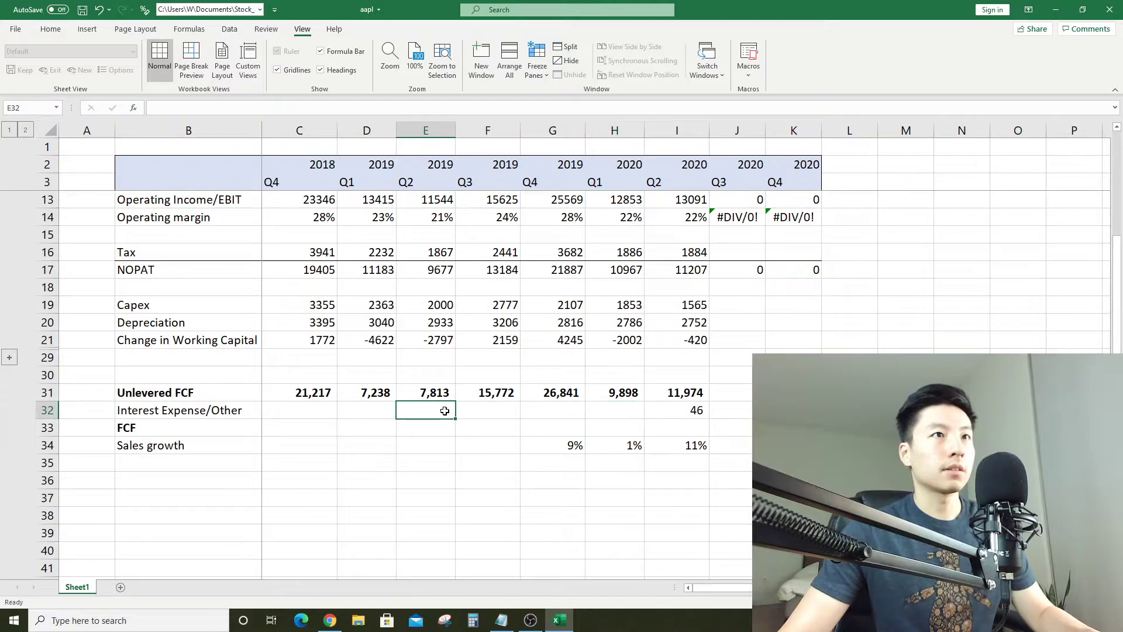
type("367")
key("Return")
key("alt+Tab")
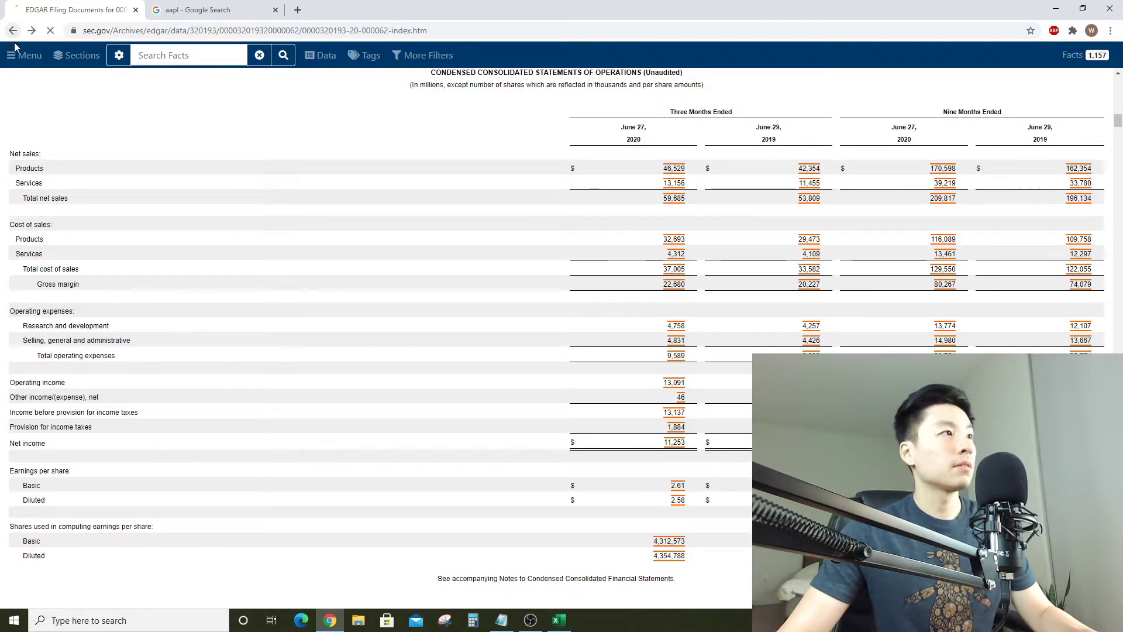
Open the May 2020 10-Q (quarter ended March 28, 2020) and scroll to its income statement
left_click(12, 30)
left_click(13, 31)
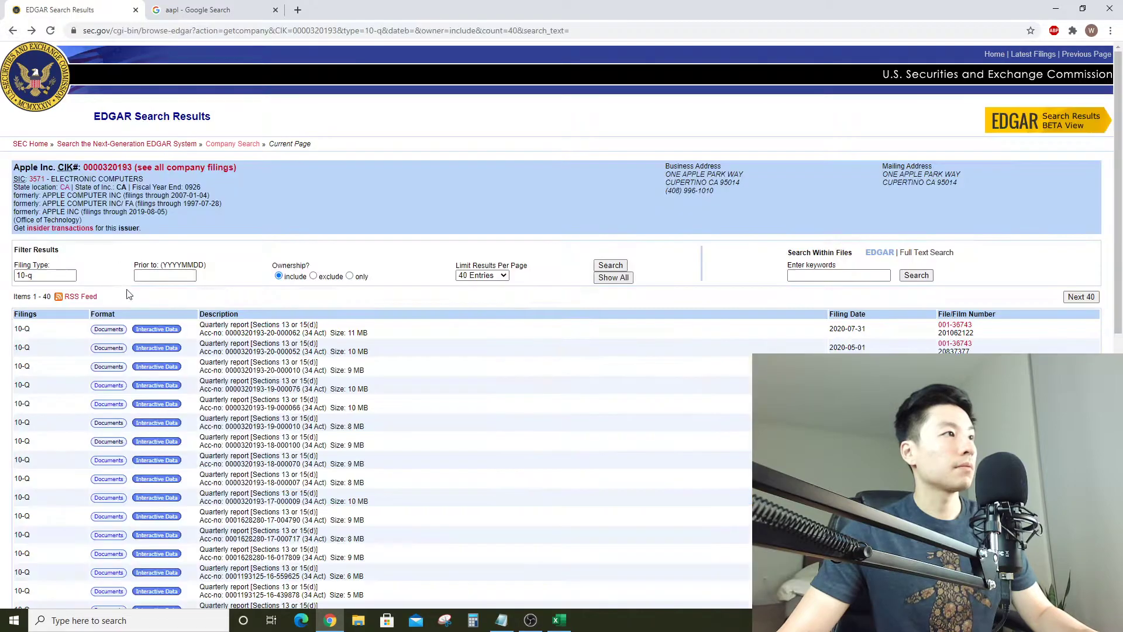
left_click(110, 348)
left_click(538, 289)
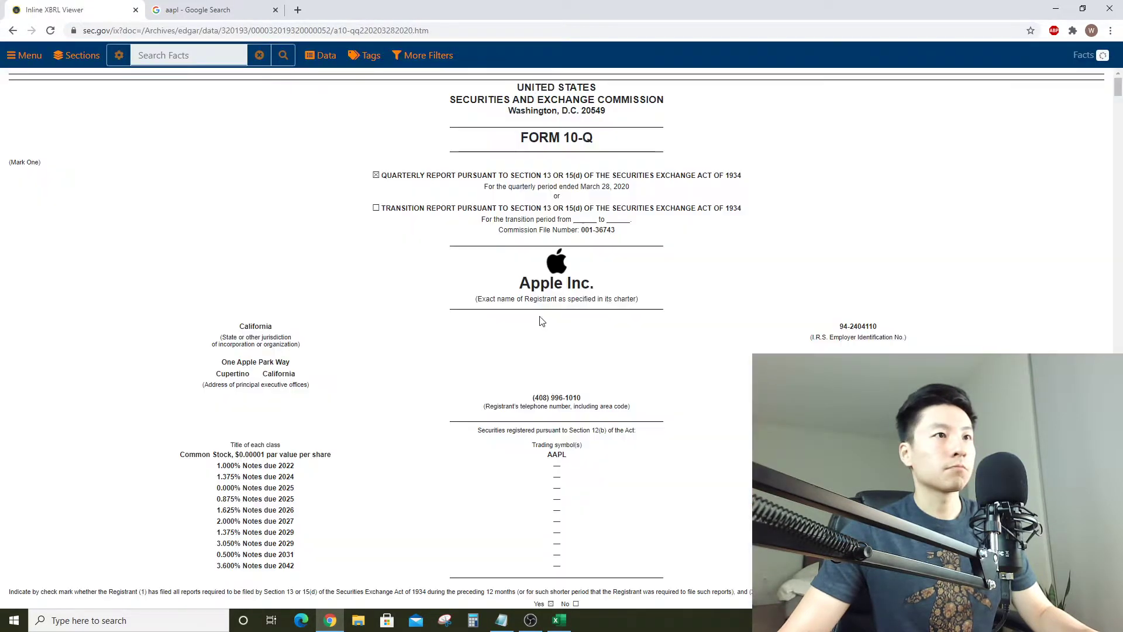
scroll(542, 324, "down", 20)
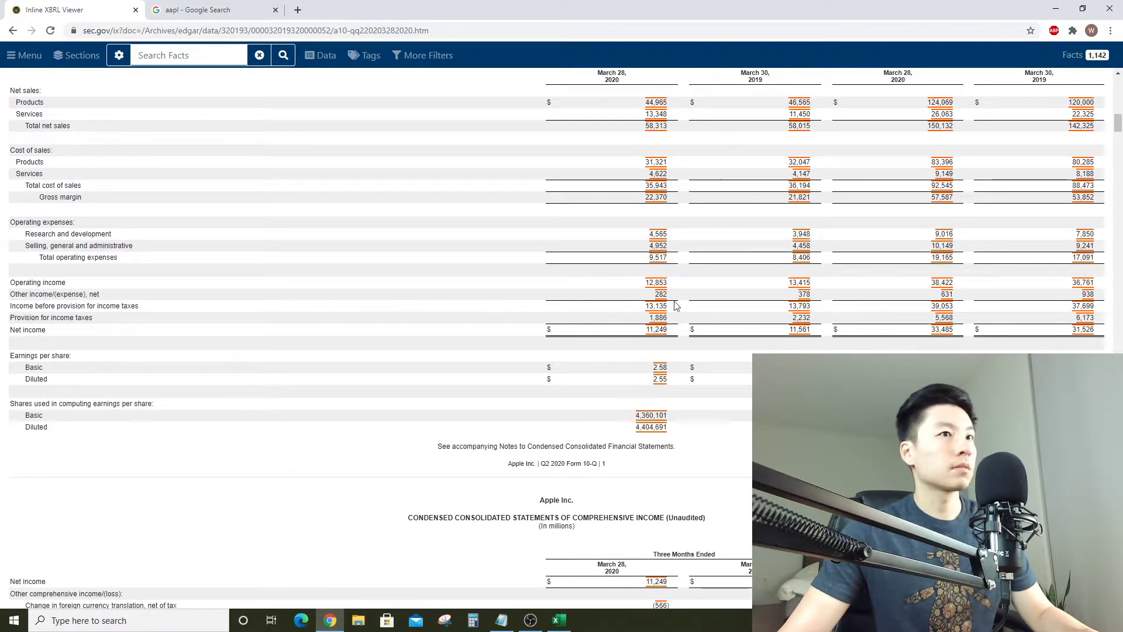
Enter other income of 282 for 2020 Q1 in H32 and 378 for 2019 Q1 in D32
key("alt+Tab")
left_click(624, 420)
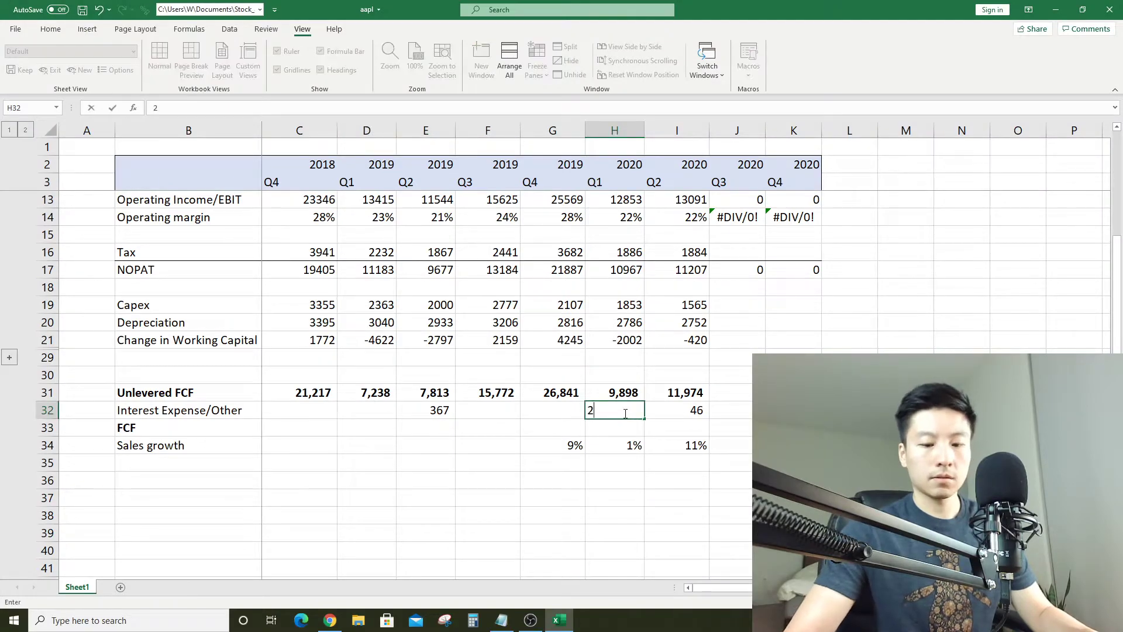
key("Up")
key("Left")
key("Left")
key("Left")
key("alt+Tab")
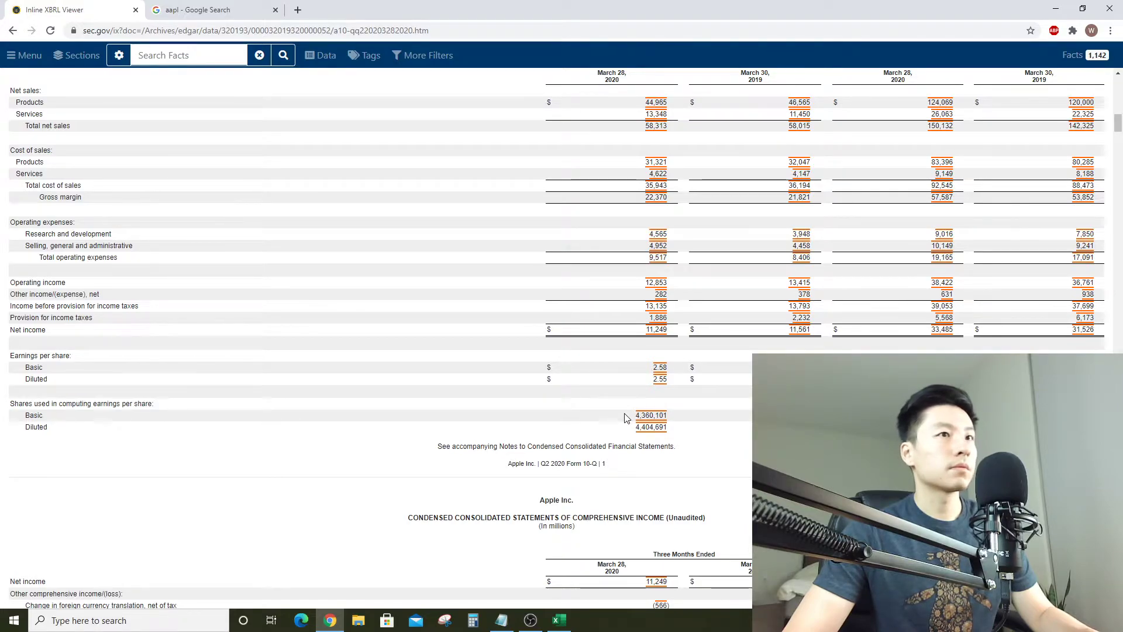
key("alt+Tab")
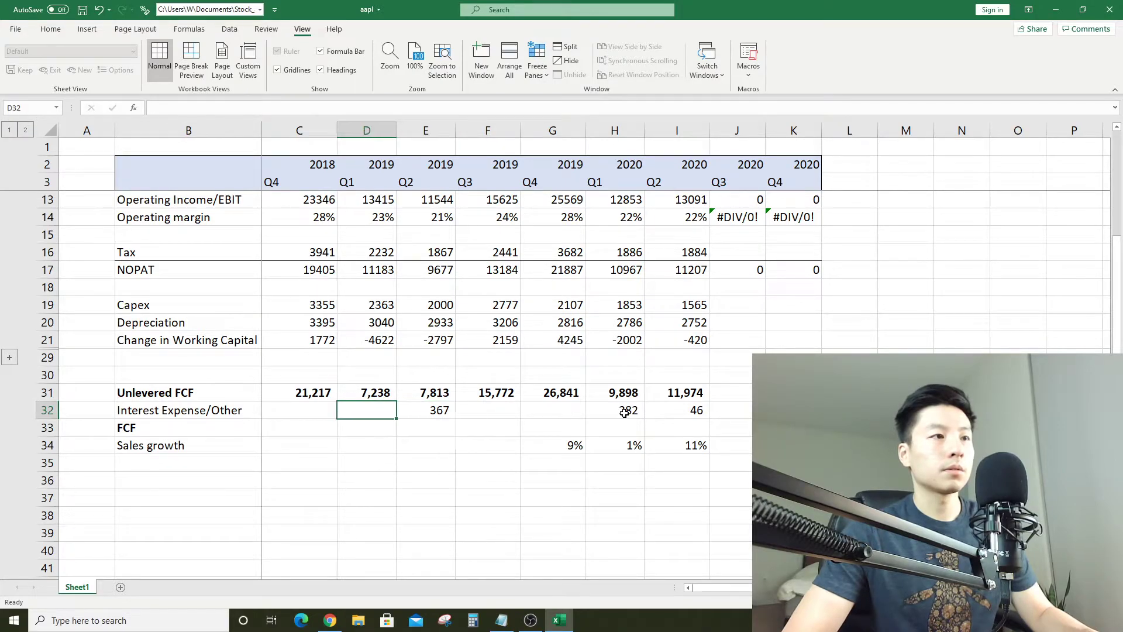
key("alt+Tab")
key("alt+Tab")
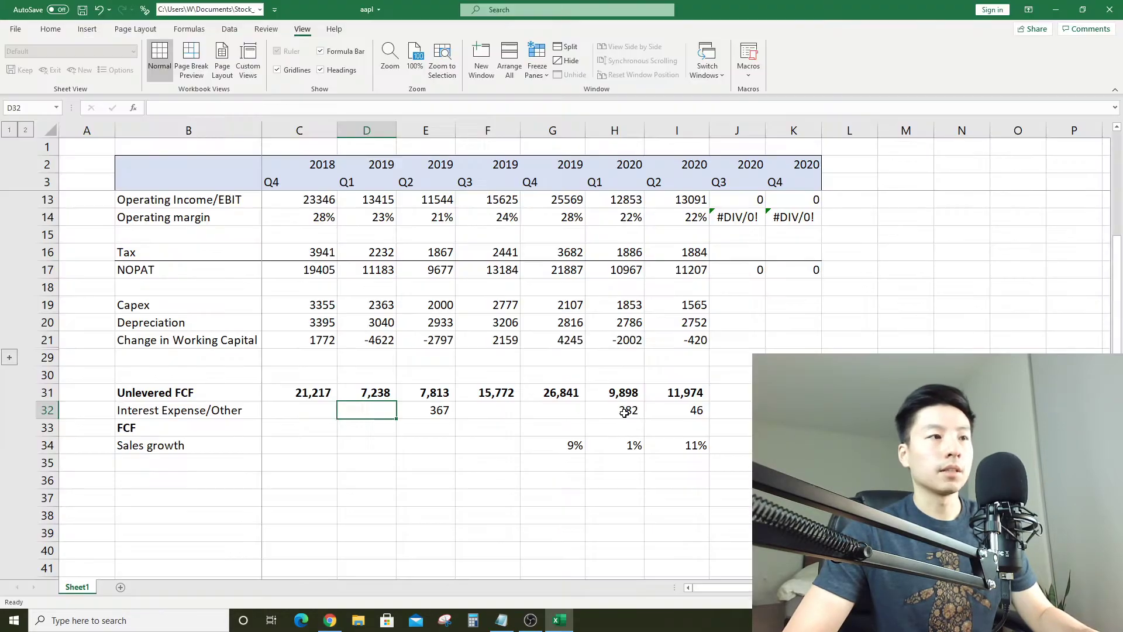
type("378")
key("Return")
Relabel cell B32 as 'Interest Income (Expense)/Other'
left_click(186, 413)
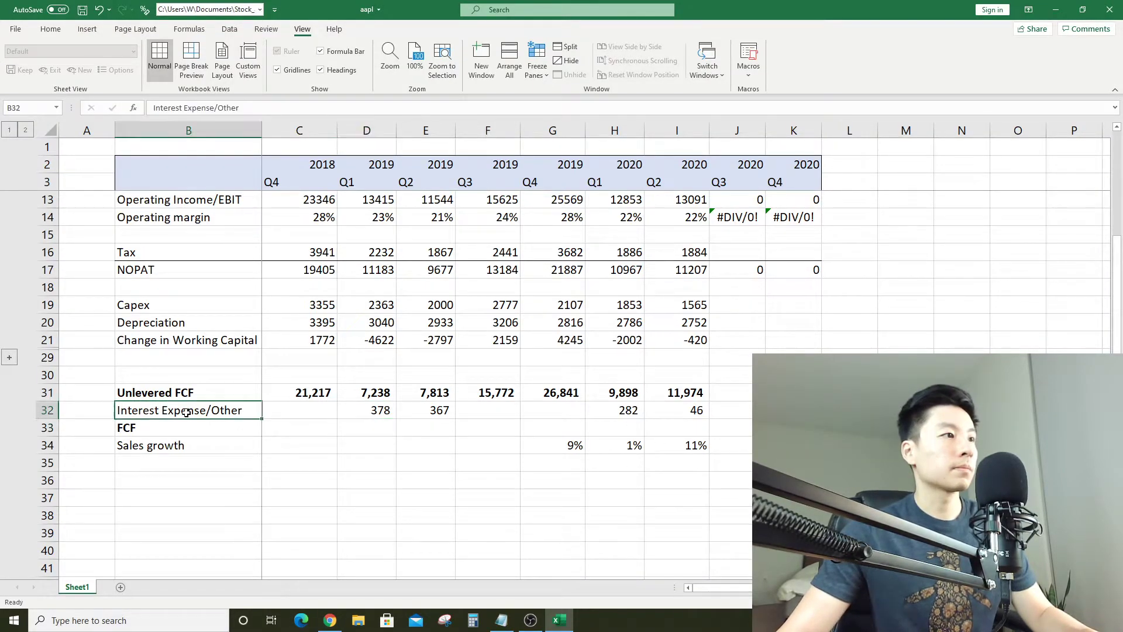
left_click(201, 107)
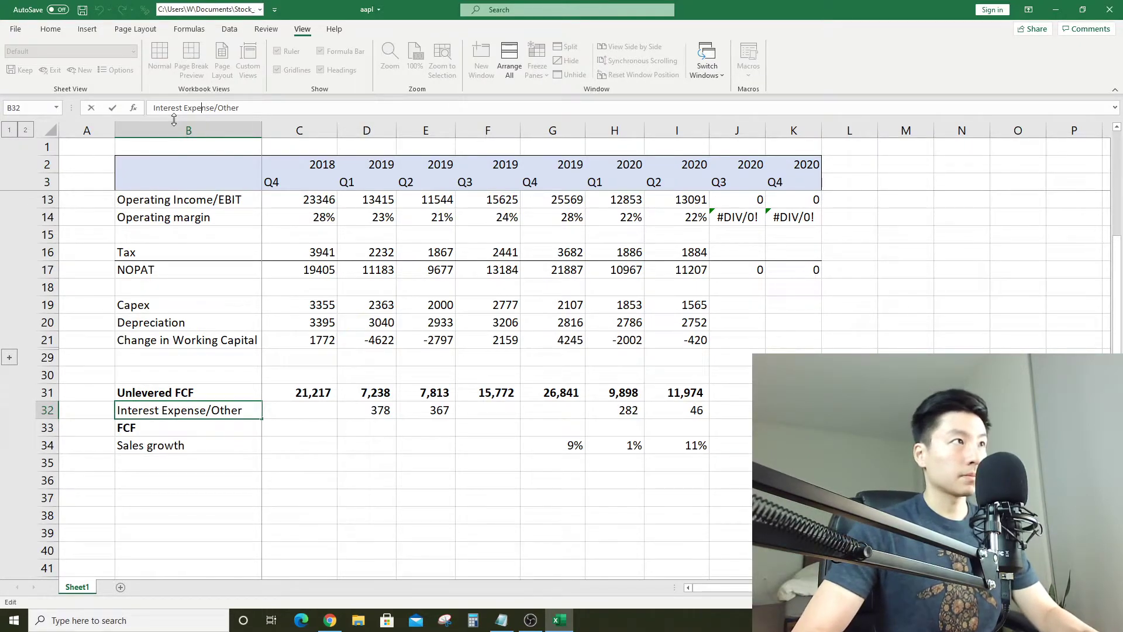
key("Left")
key("Left")
key("Left")
type("Income (")
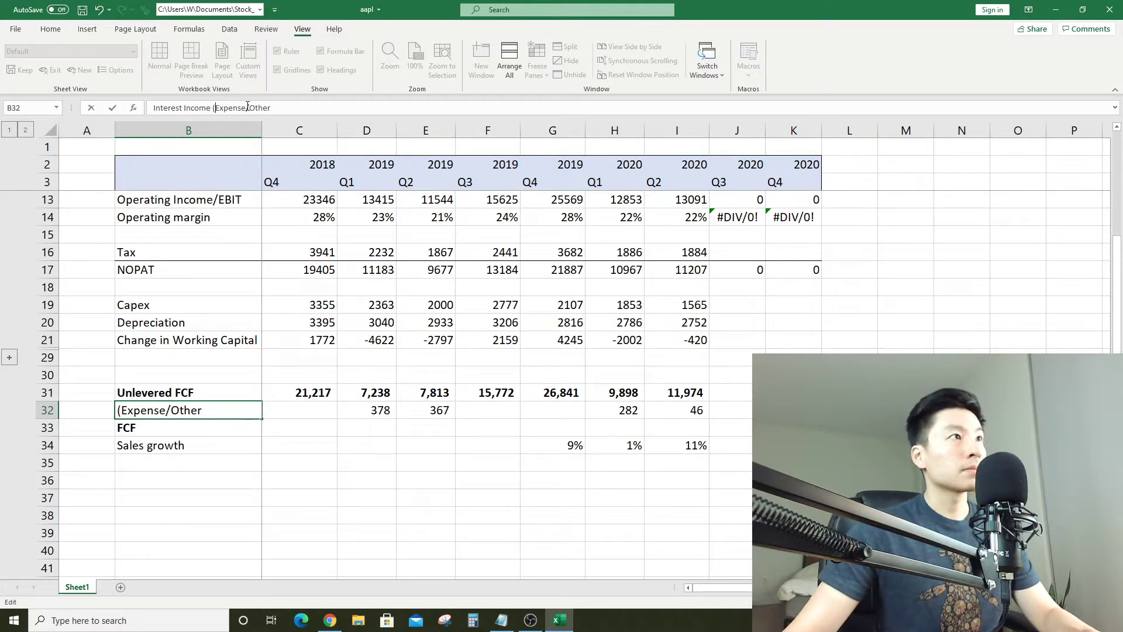
left_click(247, 108)
type(")")
key("Return")
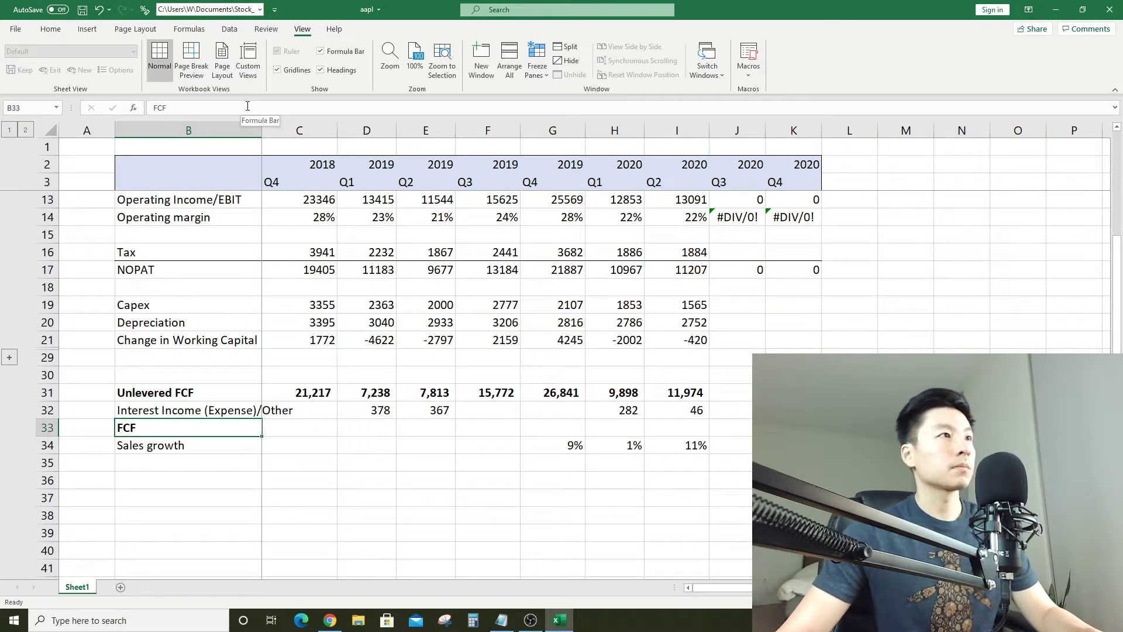
Make column B narrower
left_click_drag(261, 132, 281, 174)
left_click(316, 426)
scroll(272, 343, "up", 3)
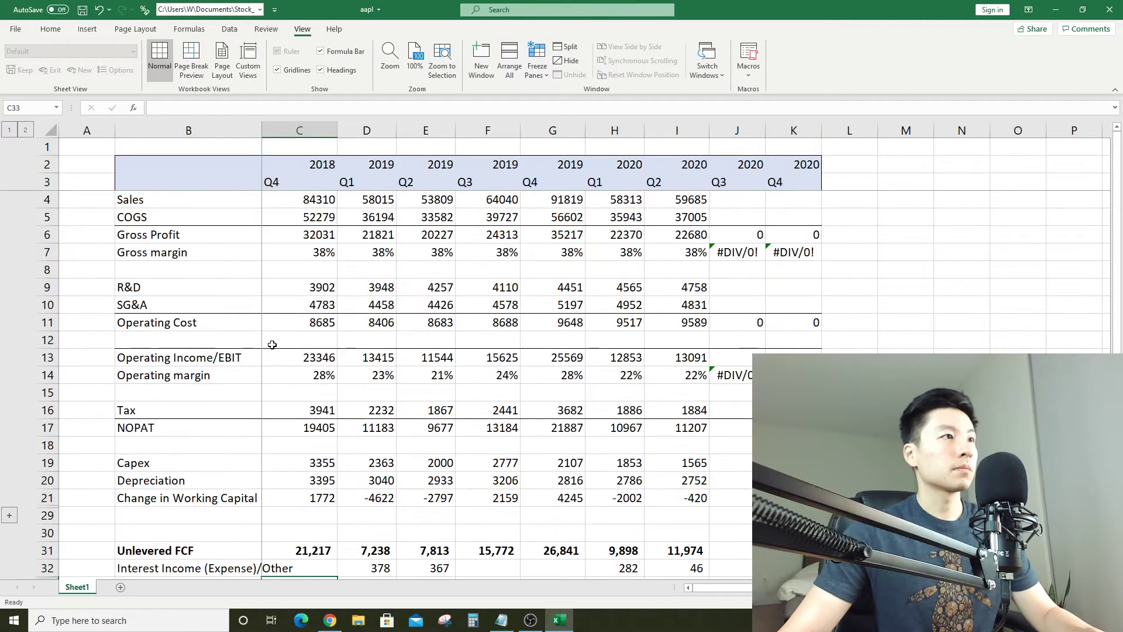
left_click_drag(261, 130, 236, 129)
scroll(541, 374, "down", 4)
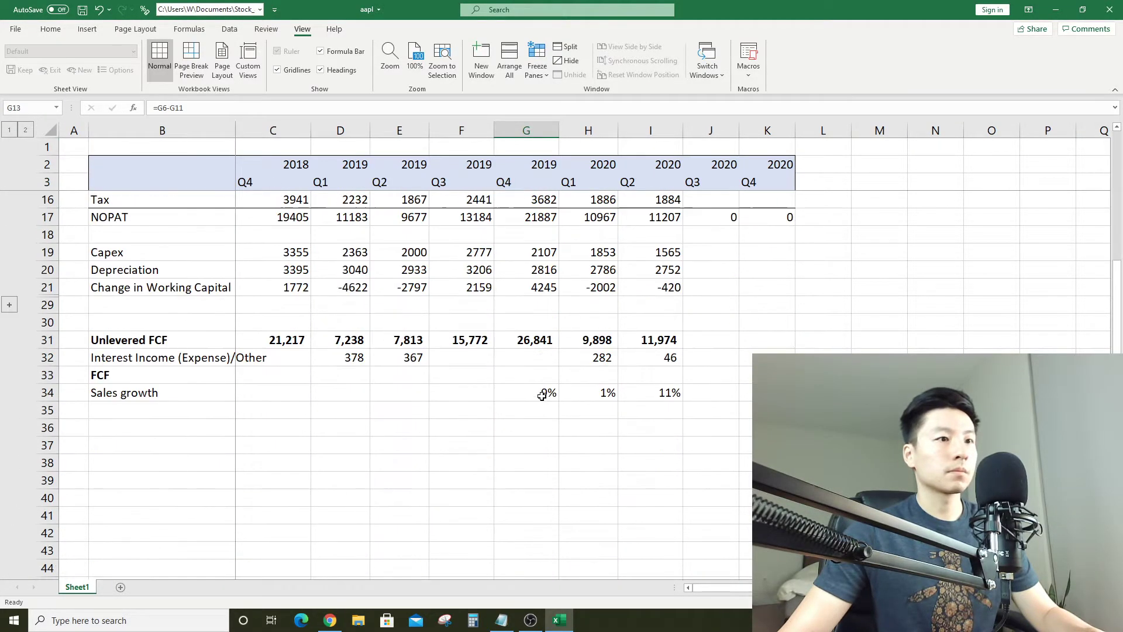
Open an earlier Apple 10-Q report in SEC EDGAR to look up interest income
left_click(547, 361)
key("alt+Tab")
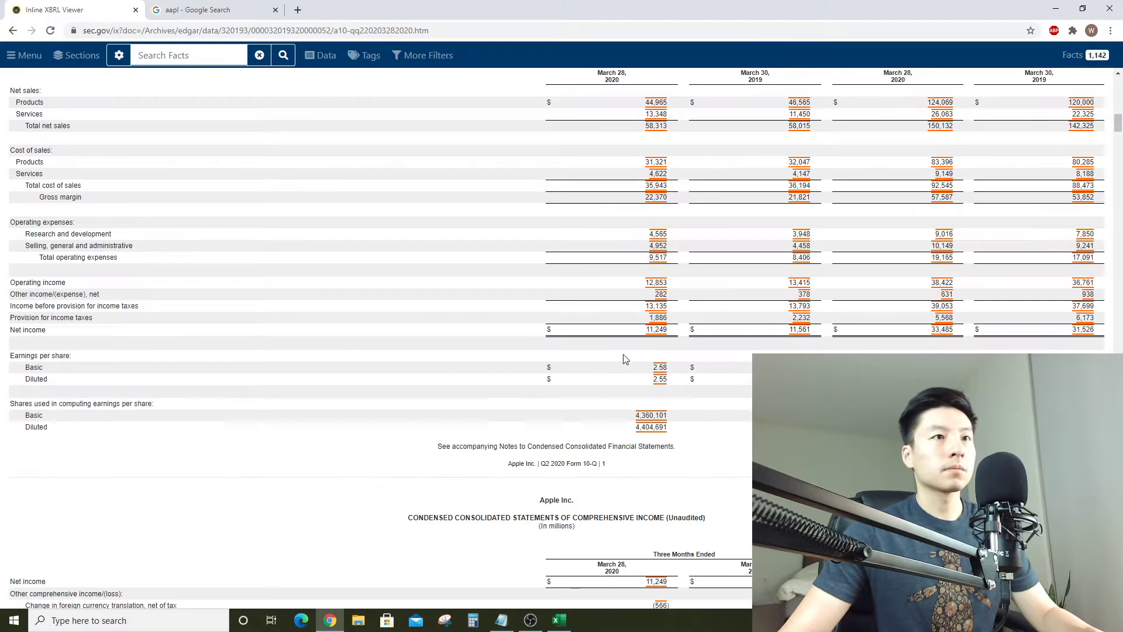
left_click(12, 30)
left_click(12, 31)
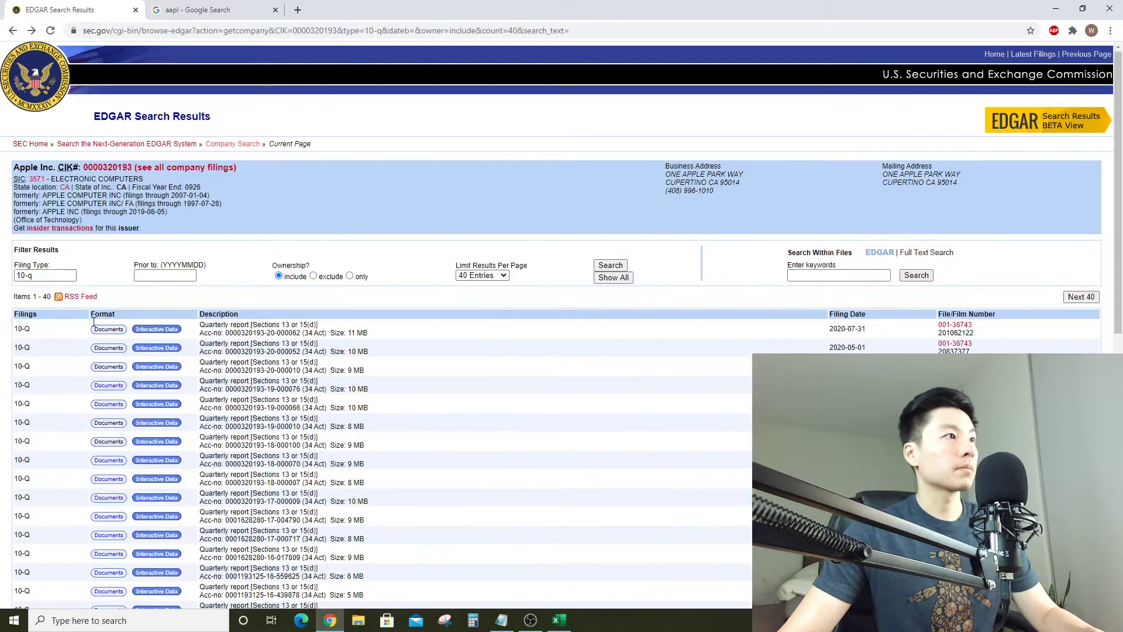
left_click(107, 373)
left_click(515, 296)
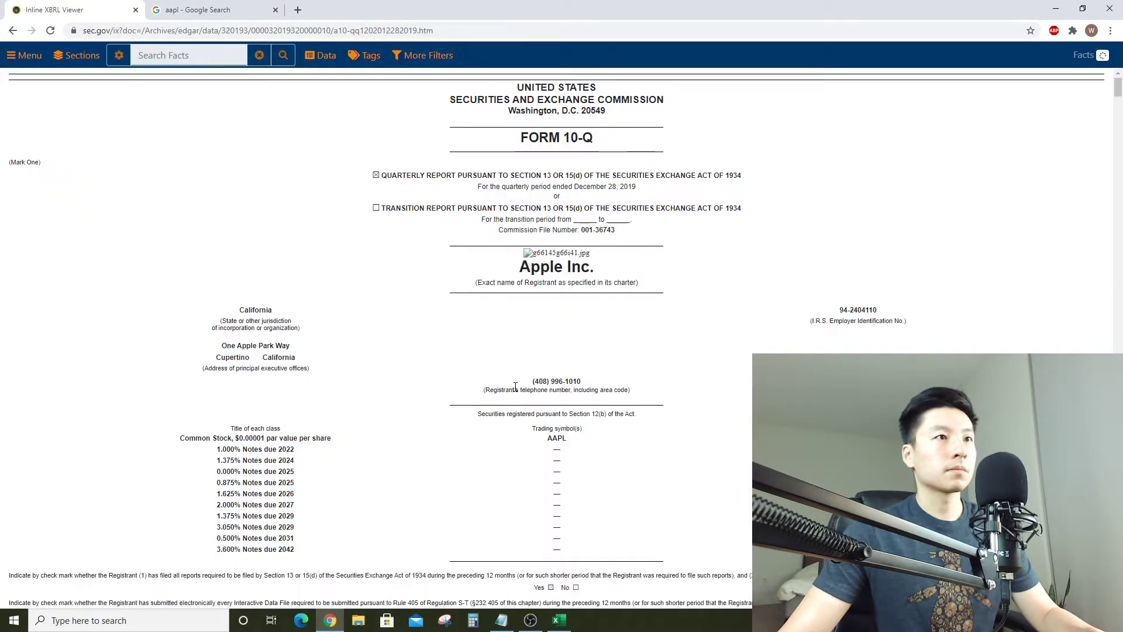
scroll(516, 386, "down", 10)
scroll(517, 386, "down", 10)
scroll(547, 366, "up", 2)
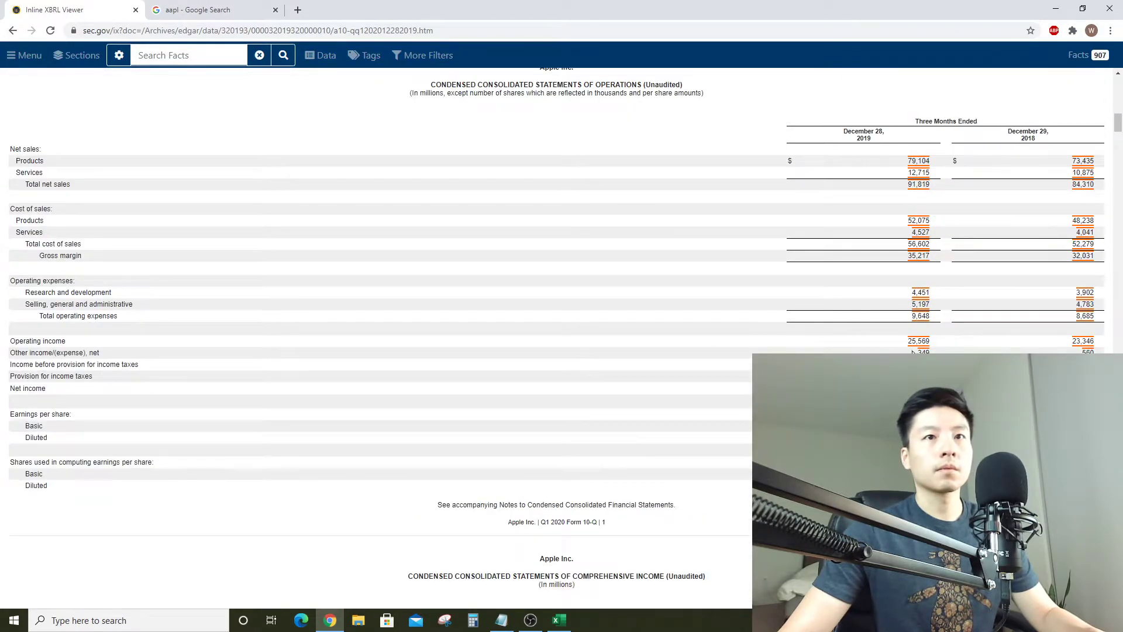
Enter 349 as the 2019 Q4 interest income in row 32
left_click(559, 620)
left_click(472, 362)
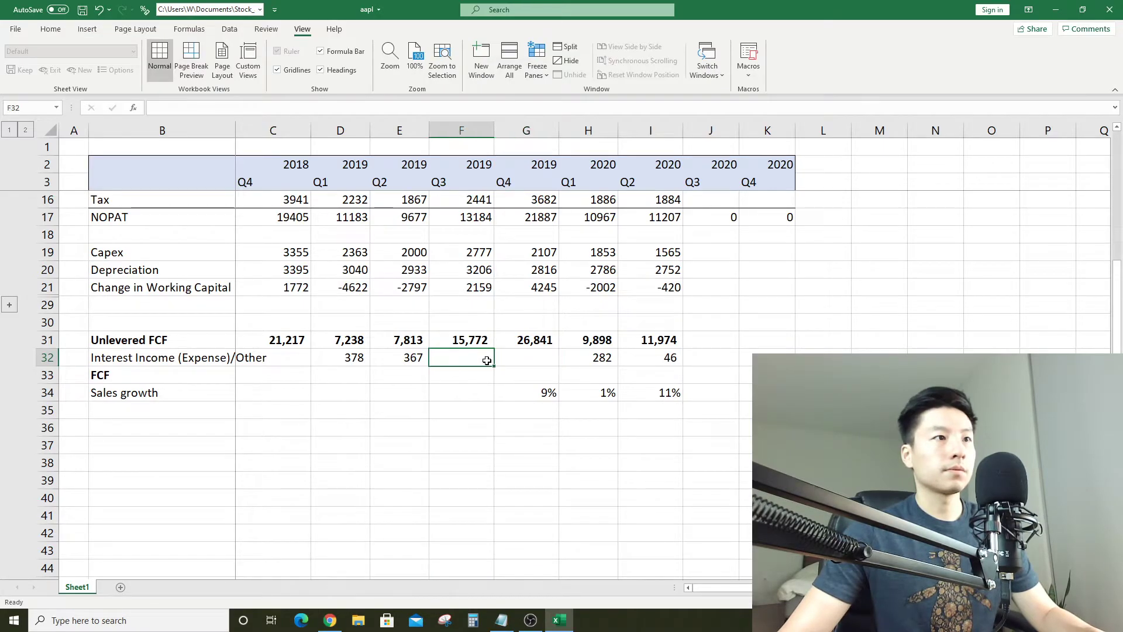
type("349")
key("ctrl+Return")
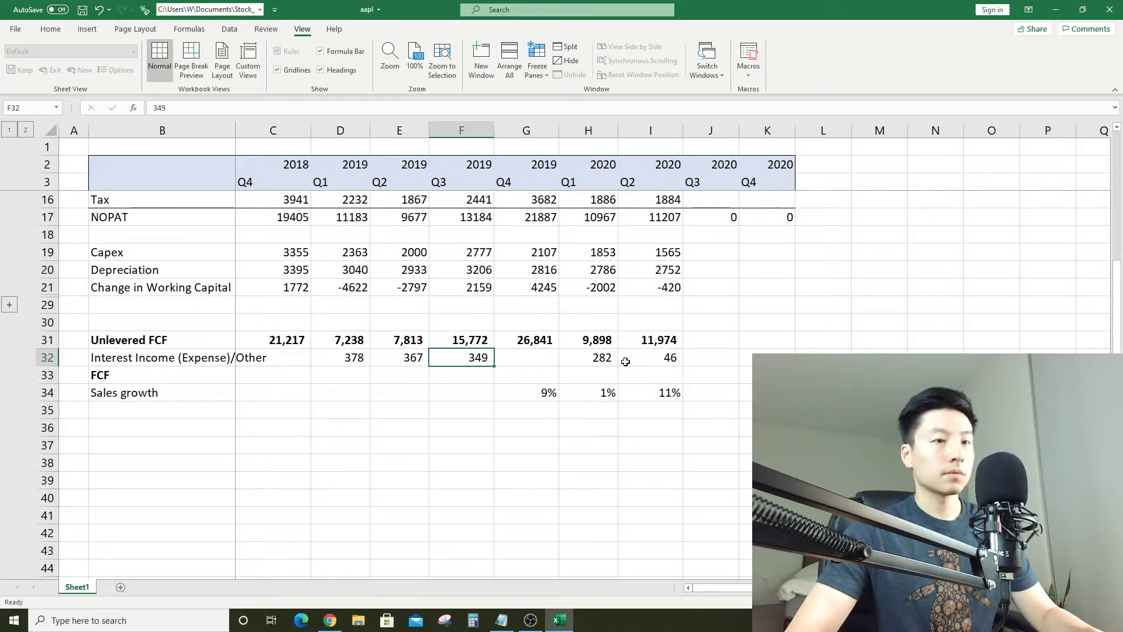
key("Down")
type("349")
key("Return")
key("Up")
key("Left")
key("Left")
key("Left")
key("Left")
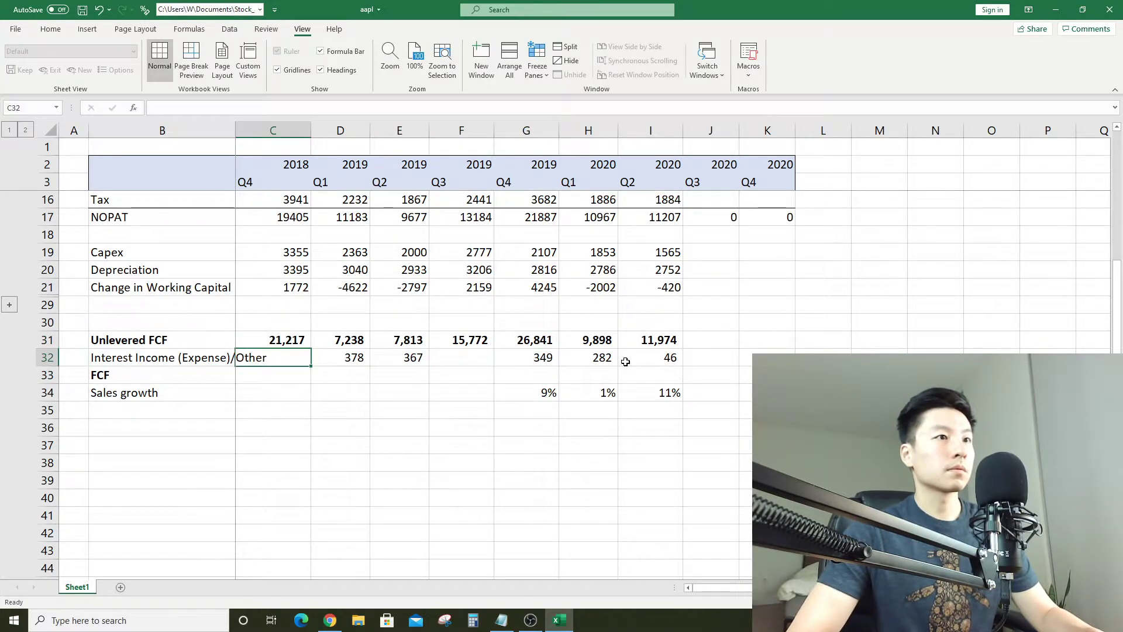
Record 560 as the 2018 Q4 interest income in row 32
key("alt+Tab")
key("alt+Tab")
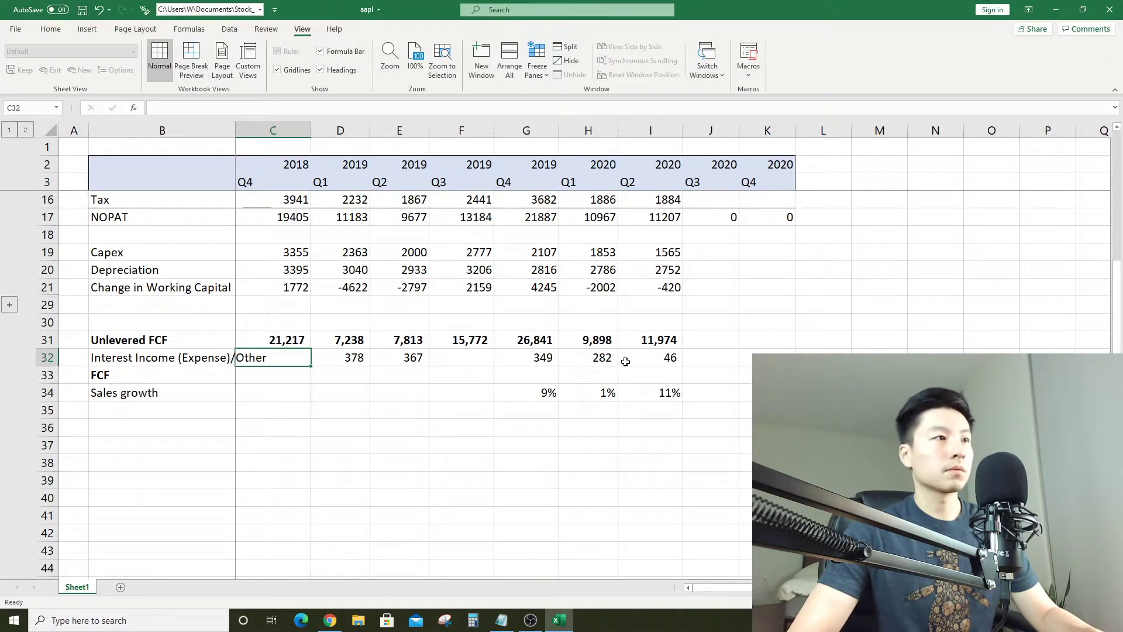
type("560")
key("Return")
key("Up")
key("Right")
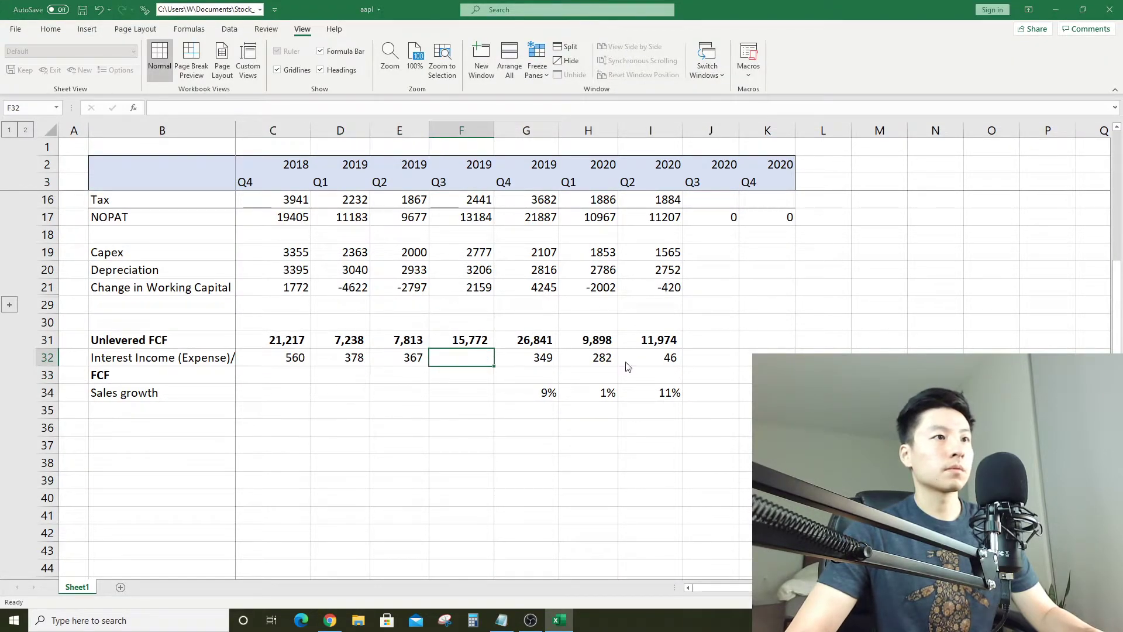
key("Right")
key("Right")
key("alt+Tab")
Filter Apple's filings to 10-K and open the fiscal 2019 statement of operations showing other income of 1,807
left_click(13, 31)
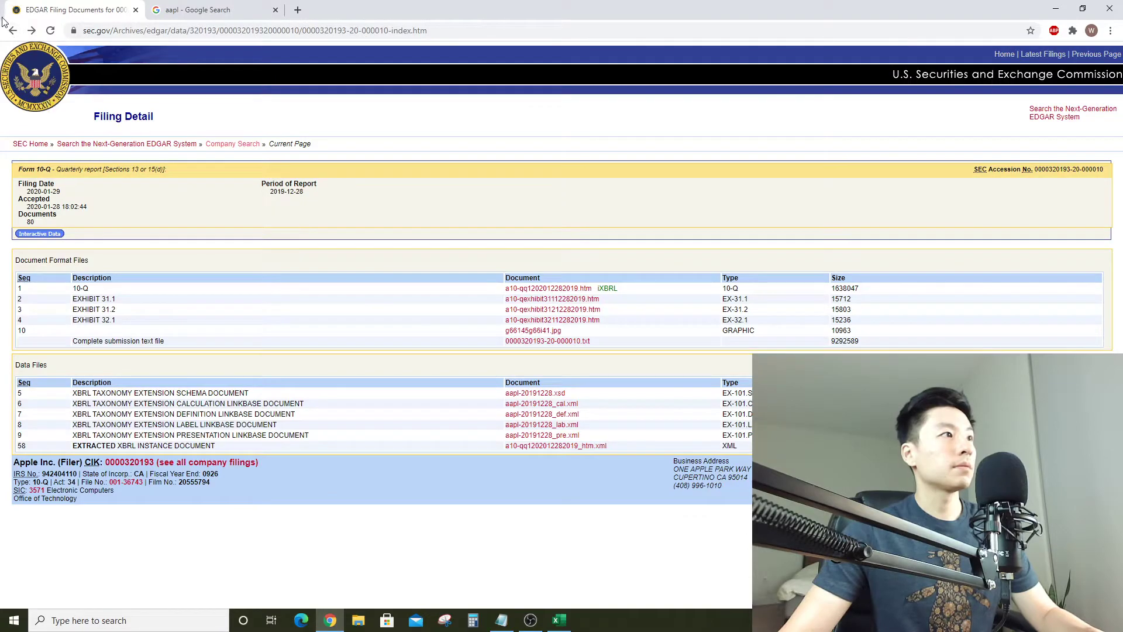
left_click(13, 32)
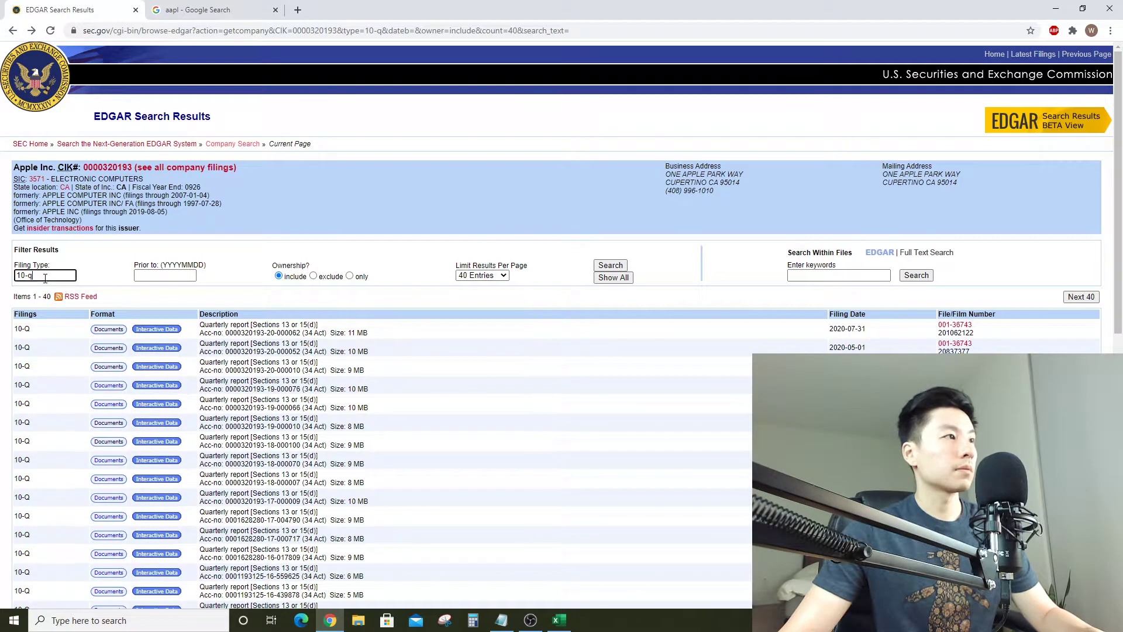
key("BackSpace")
type("k")
key("Return")
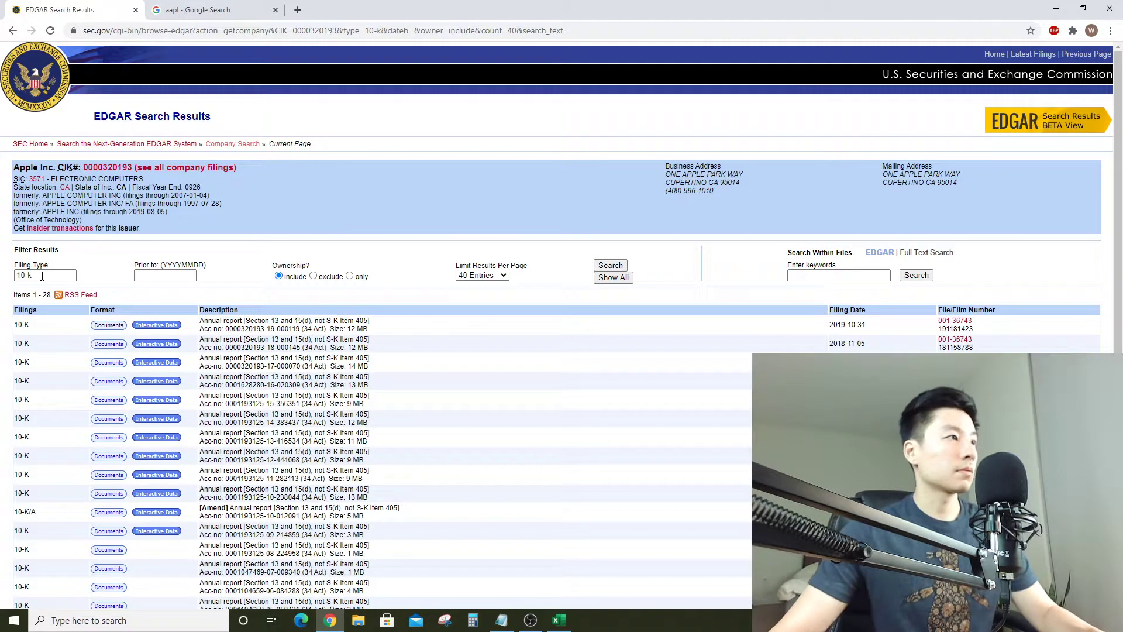
left_click(109, 325)
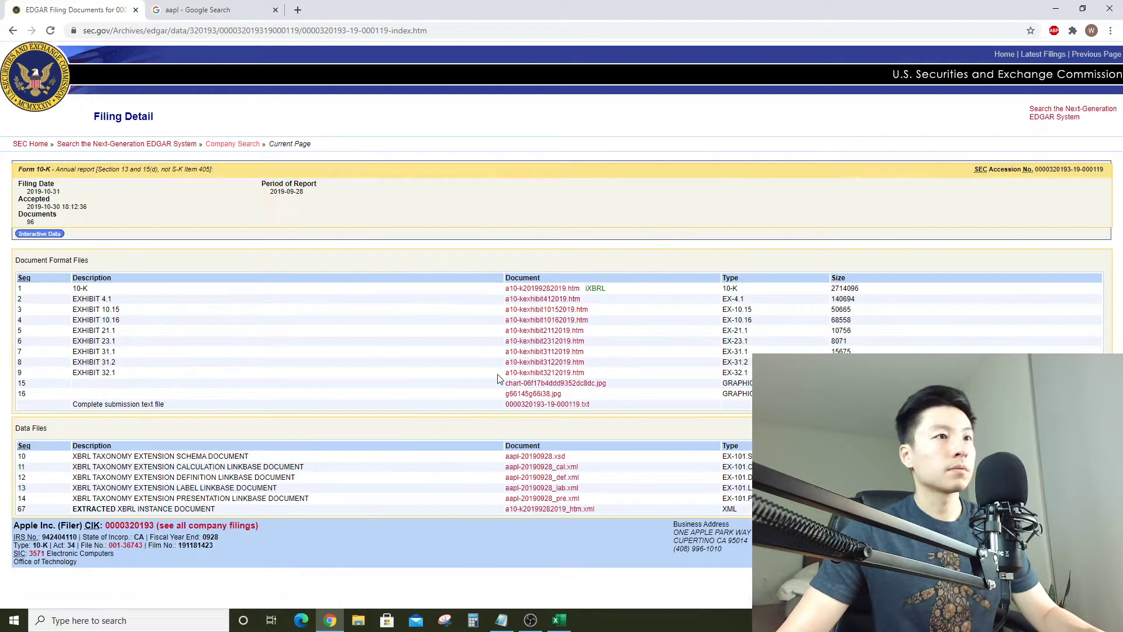
left_click(541, 302)
scroll(614, 387, "down", 20)
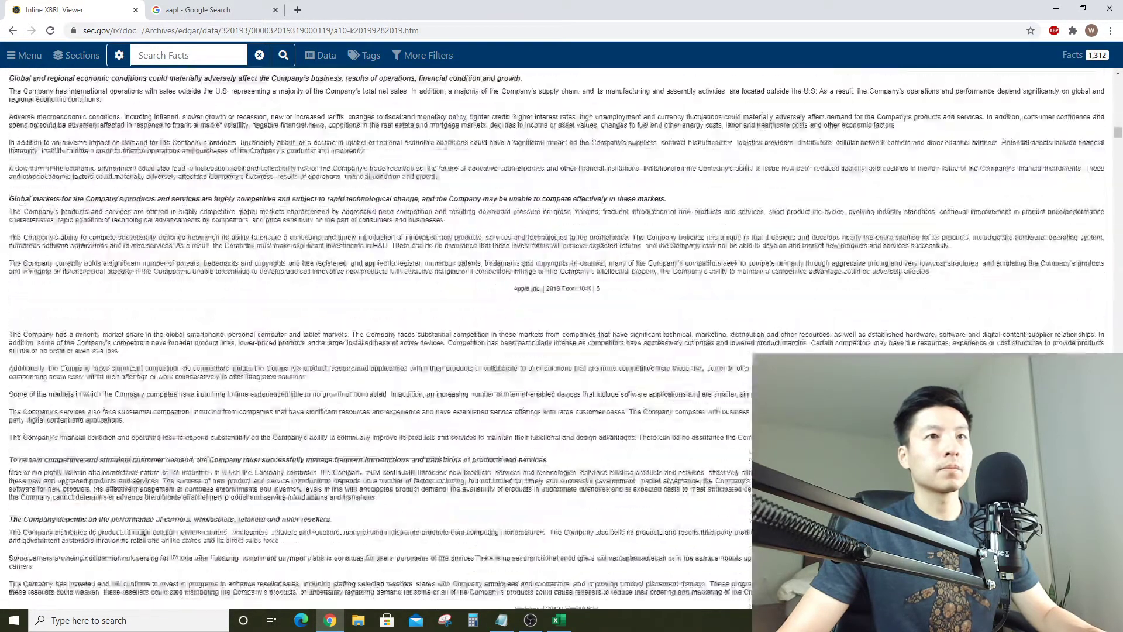
left_click_drag(1117, 132, 1106, 325)
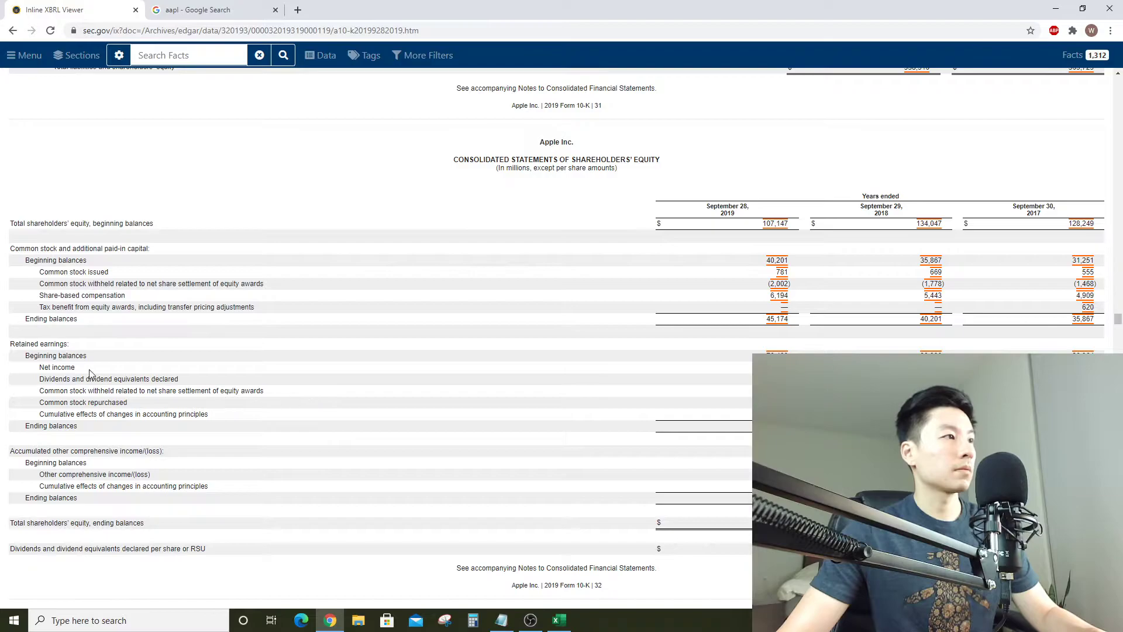
scroll(81, 371, "up", 20)
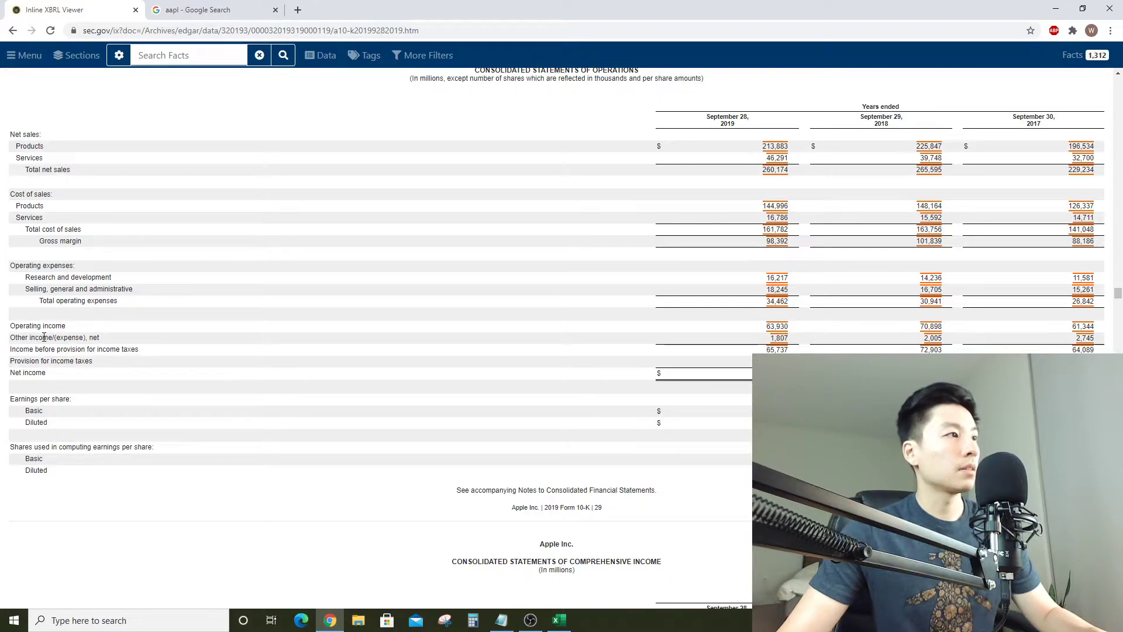
Compute Q3 2019 interest income in F32 as 1807 minus the prior three quarters, giving 502
key("alt+Tab")
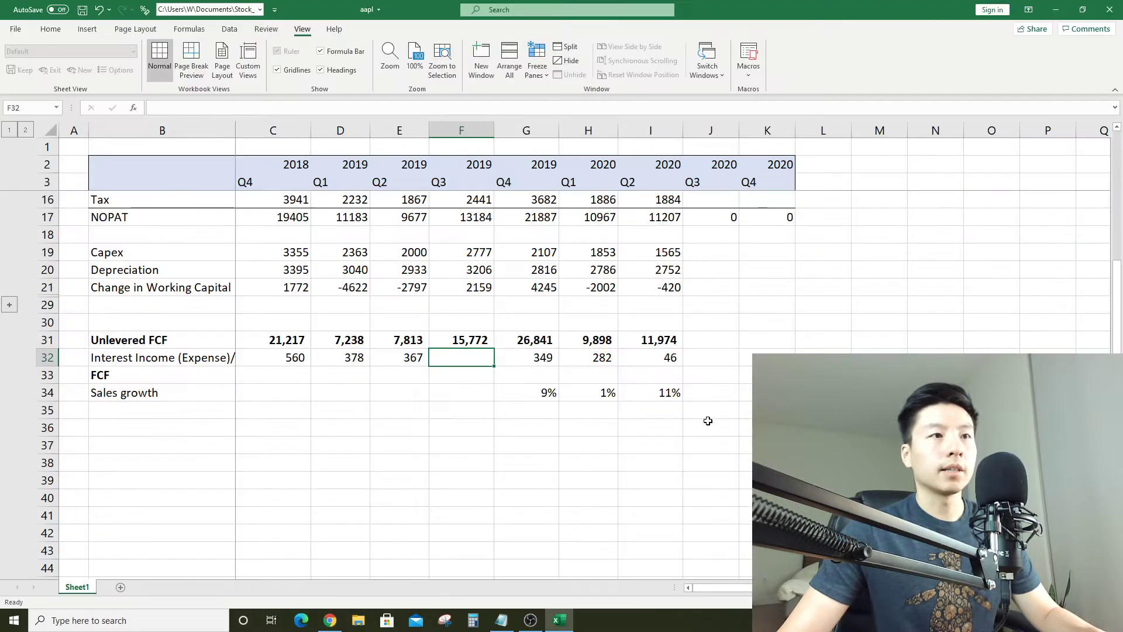
type("+1807-SUM(")
key("Left")
key("shift+Left")
key("shift+Left")
key("Return")
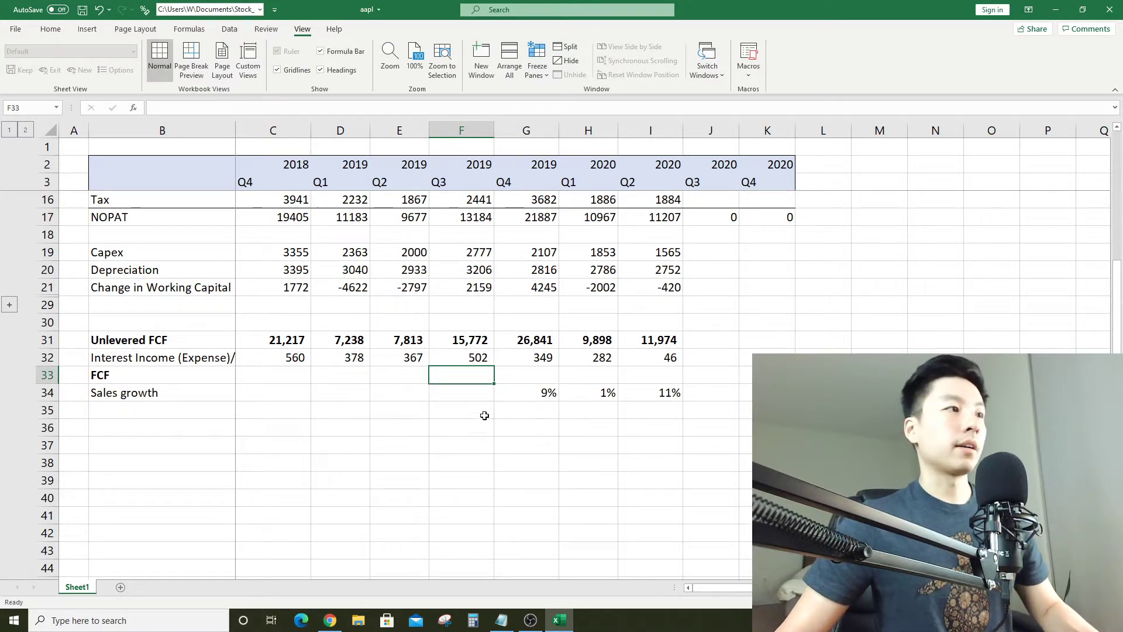
Build the FCF row as unlevered FCF plus interest income across C33:I33, ending at 12,020
left_click(621, 375)
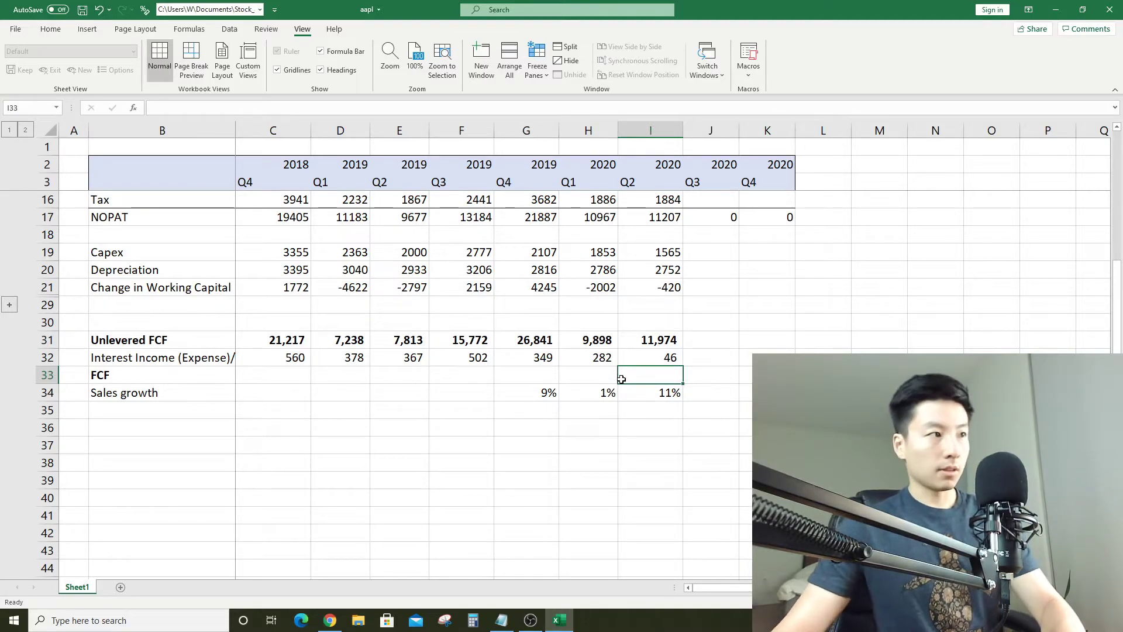
type("=")
key("Up")
key("Up")
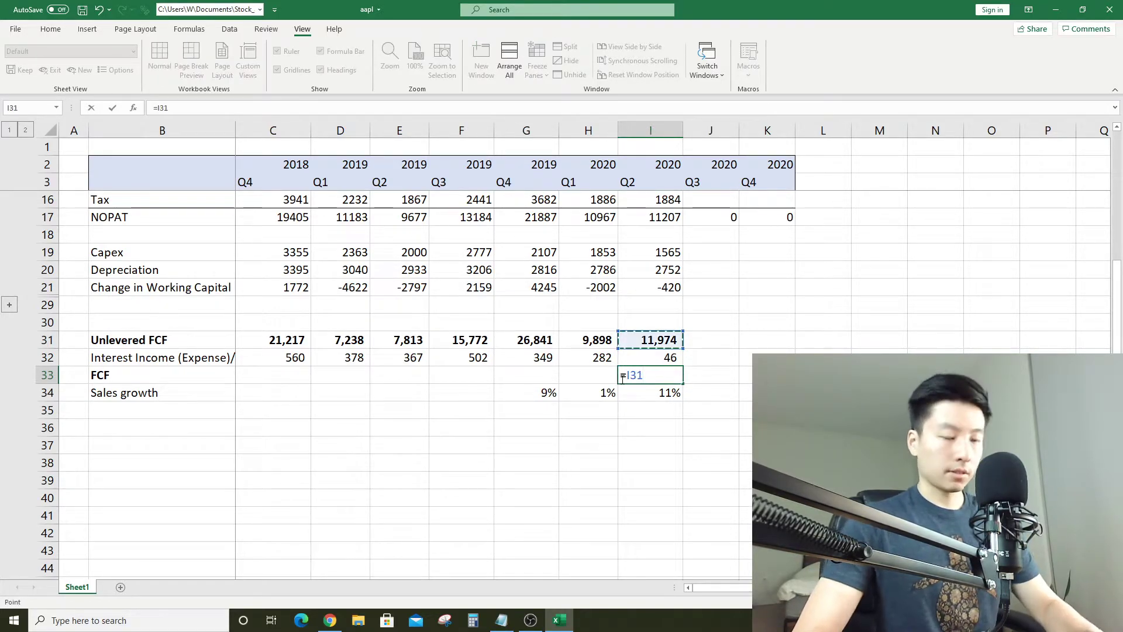
type("+")
key("Up")
key("ctrl+Return")
key("ctrl+c")
key("Left")
key("shift+Left")
key("shift+Left")
key("shift+Left")
key("shift+Left")
key("shift+Left")
key("shift+Left")
key("shift+Right")
key("ctrl+v")
key("Escape")
left_click(640, 379)
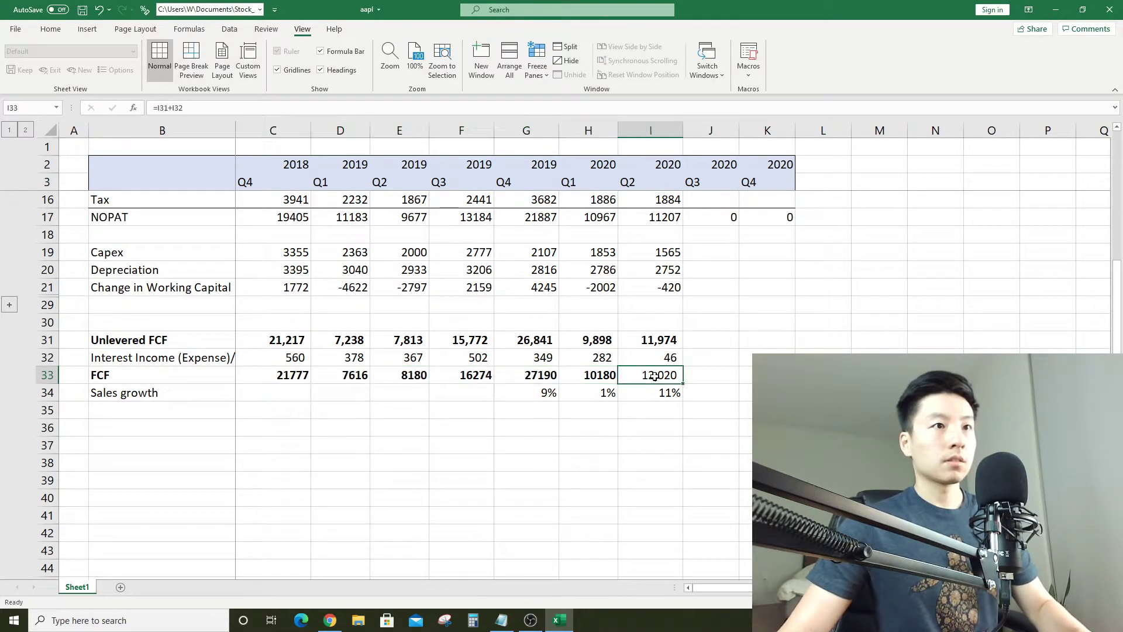
left_click(723, 345)
Move the Sales growth row down to row 43
left_click(53, 401)
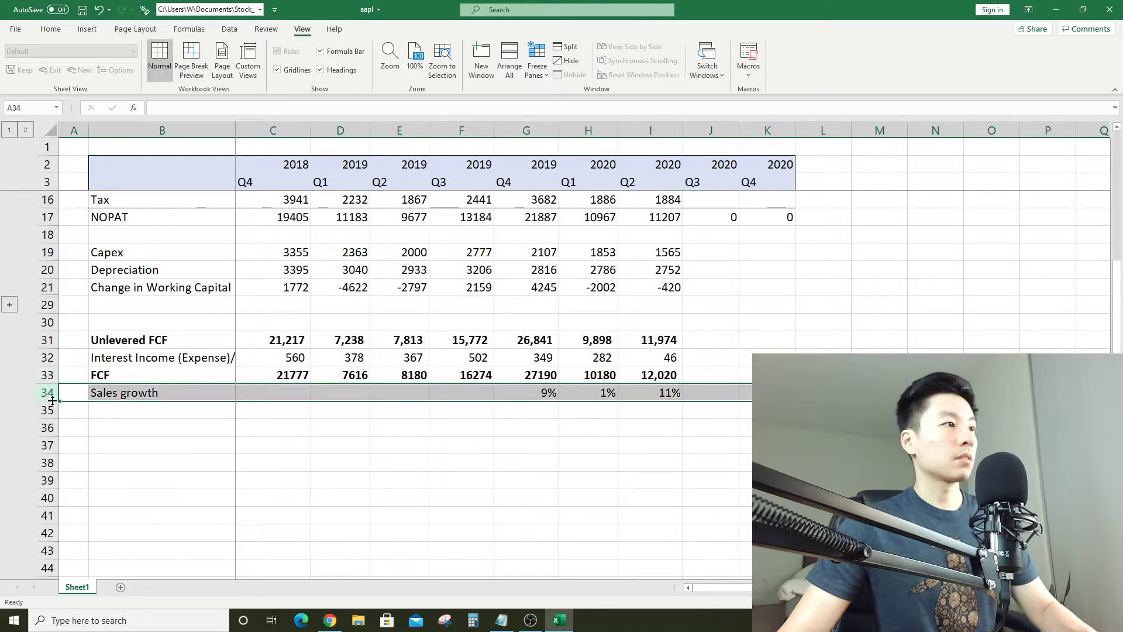
left_click_drag(89, 394, 653, 562)
left_click(654, 462)
scroll(652, 421, "up", 2)
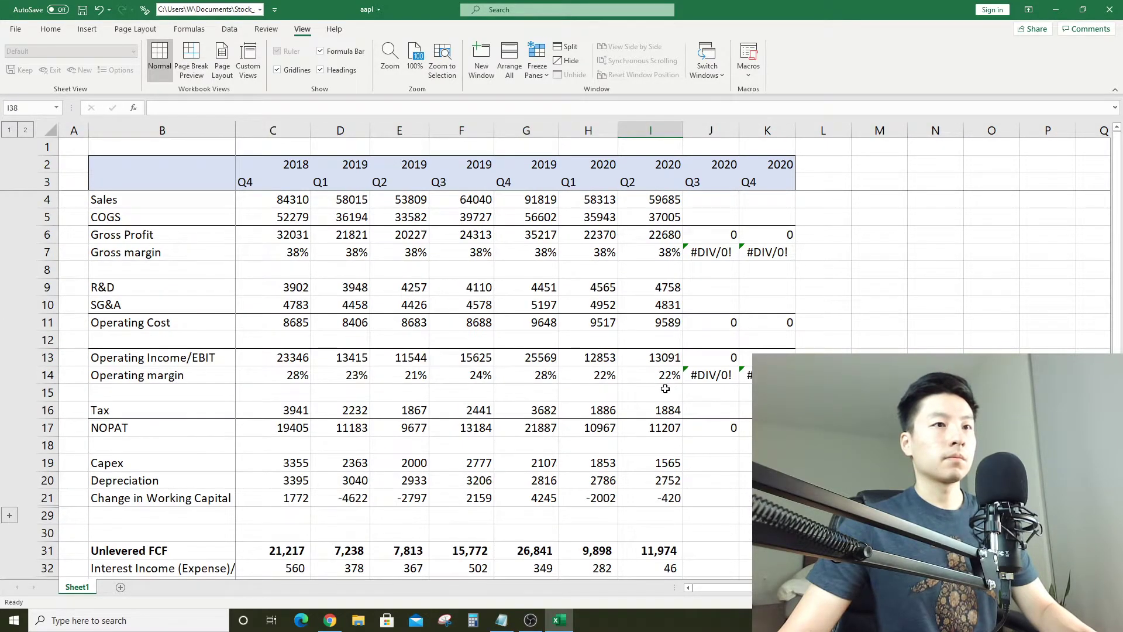
scroll(652, 393, "down", 2)
left_click(663, 377)
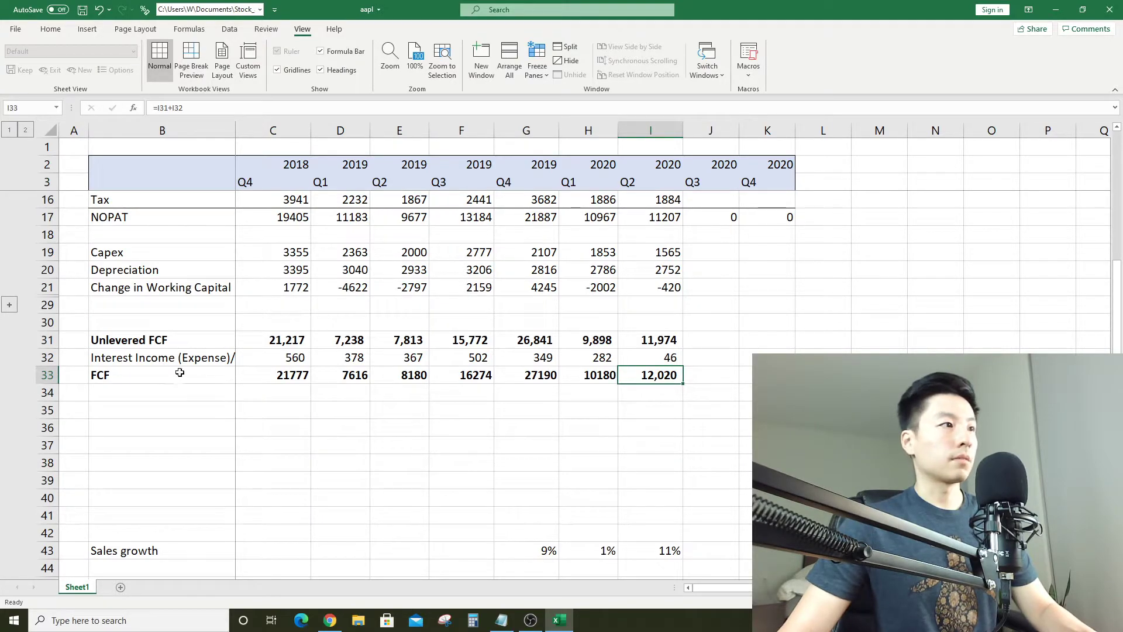
left_click_drag(186, 358, 769, 354)
Add a bottom border under the interest income row and widen column B to show its label
left_click(50, 28)
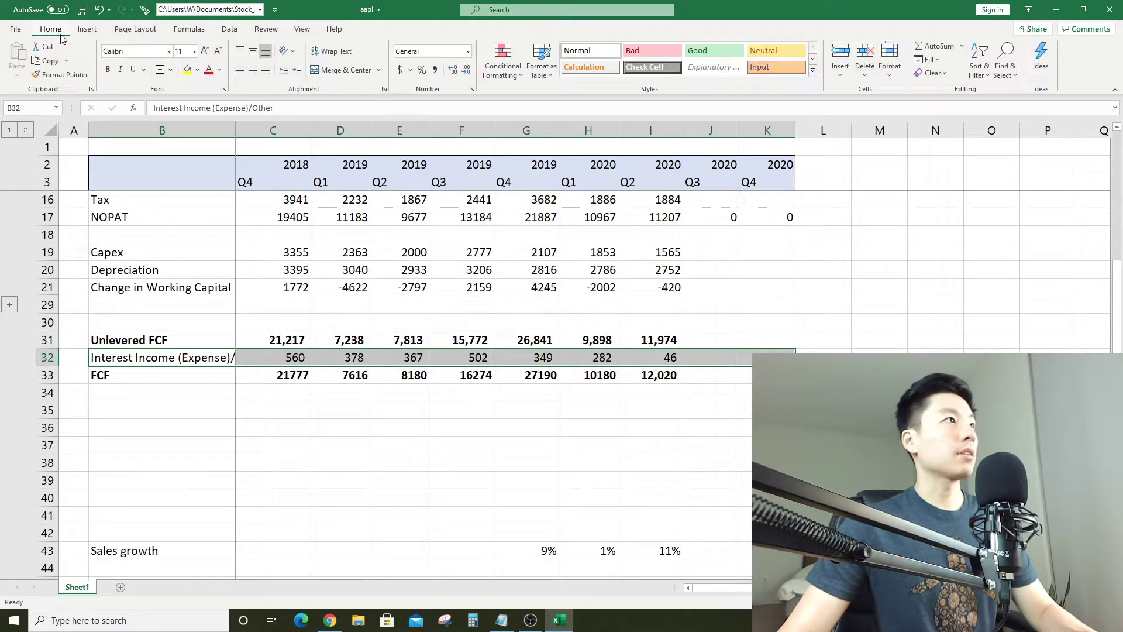
left_click(171, 70)
left_click(199, 104)
left_click(651, 409)
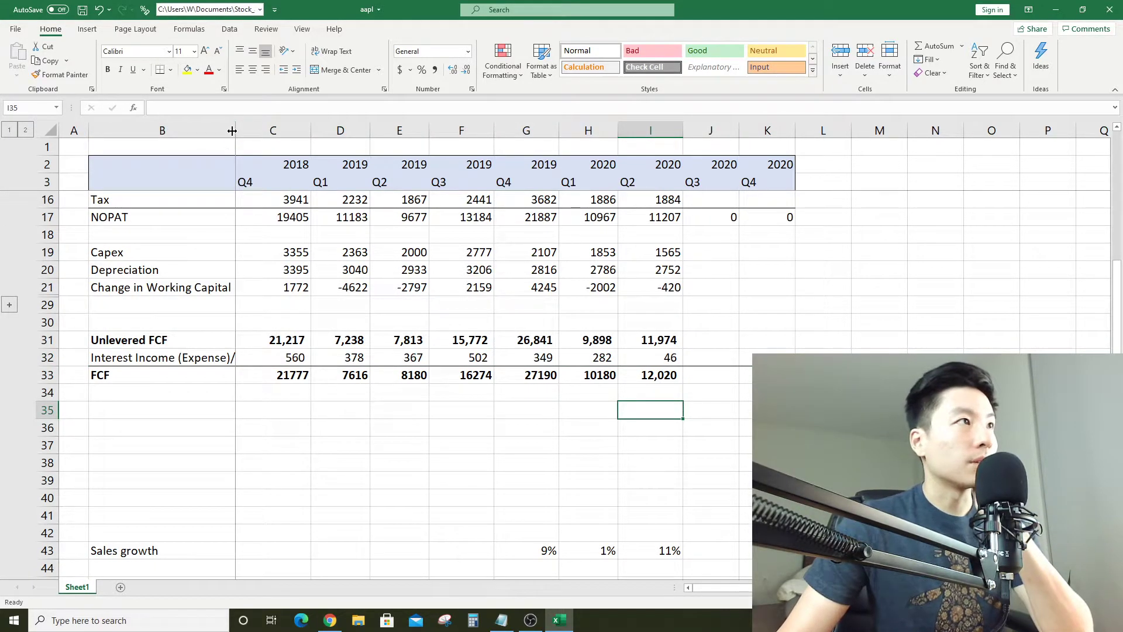
left_click_drag(233, 131, 273, 130)
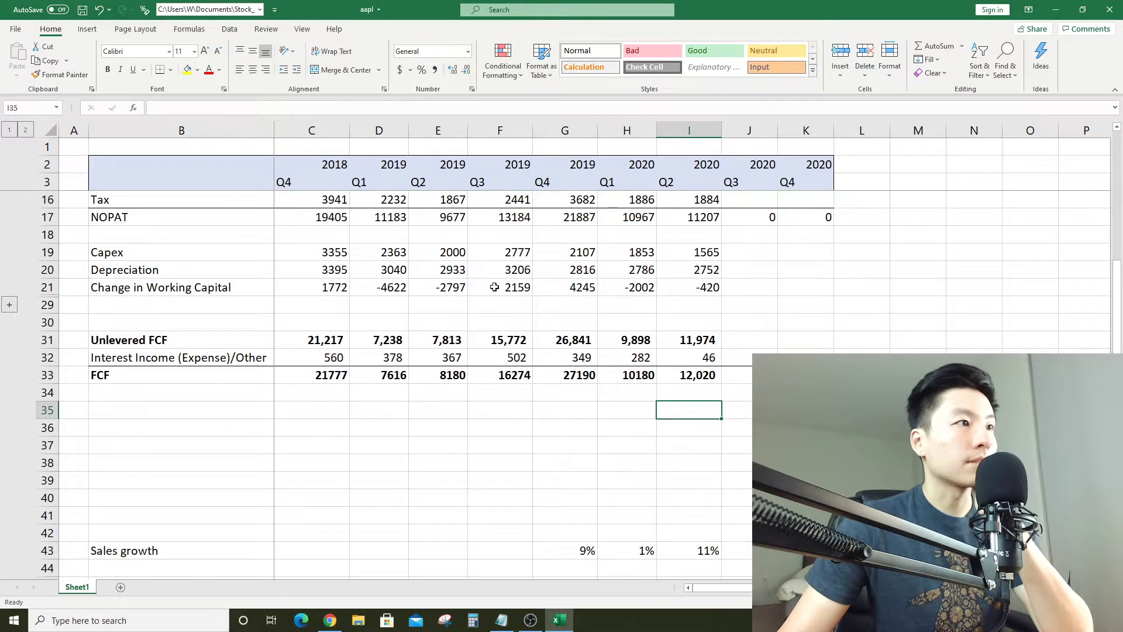
Format FCF values C33:I33 with comma style and no decimals
key("Up")
key("Left")
left_click_drag(695, 376, 310, 375)
left_click(434, 69)
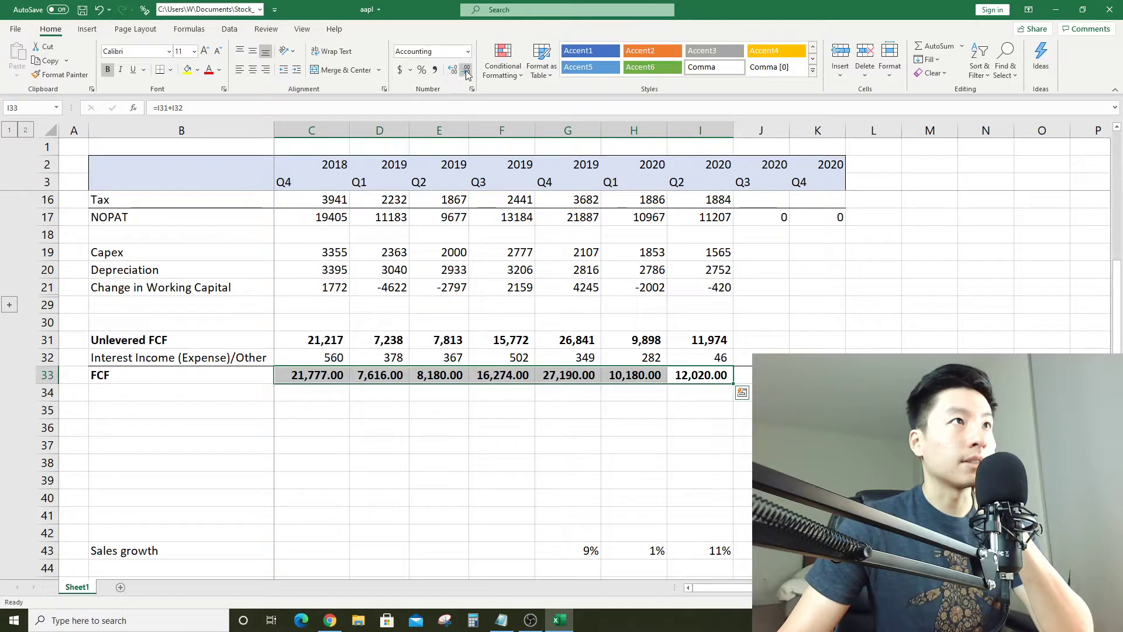
left_click(466, 69)
left_click(466, 70)
left_click(570, 427)
scroll(744, 408, "up", 2)
scroll(744, 408, "down", 2)
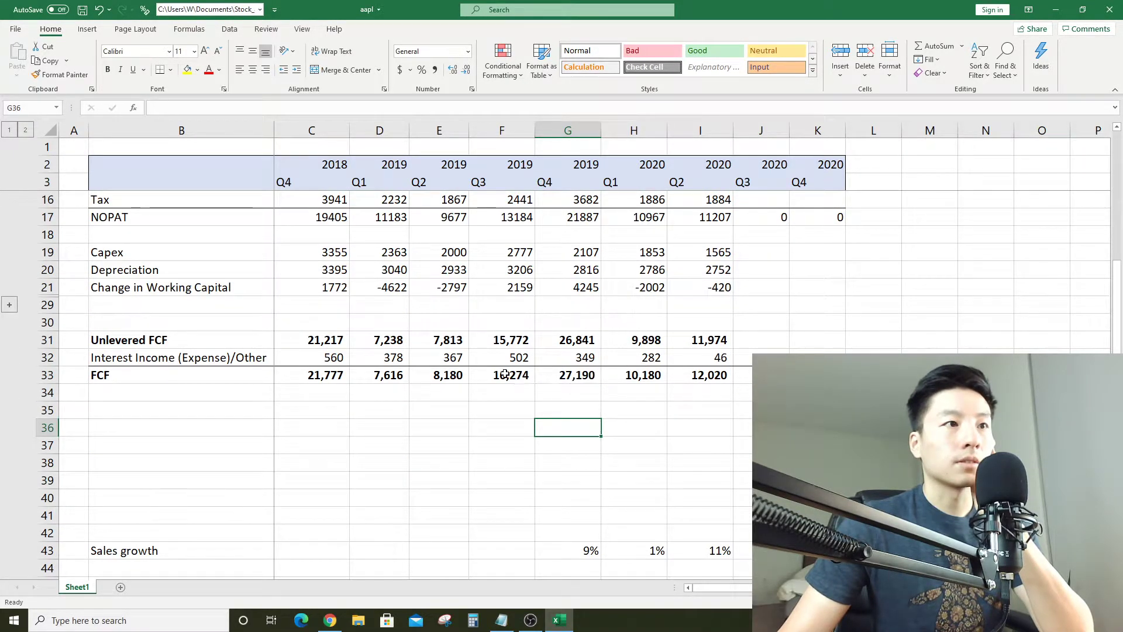
left_click_drag(505, 375, 707, 375)
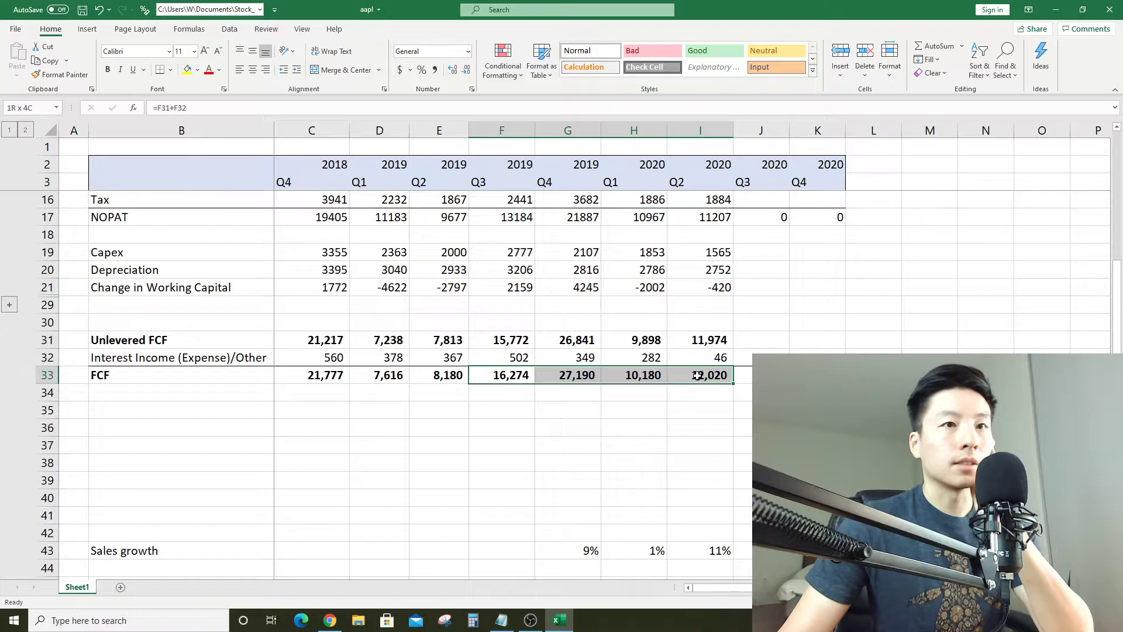
left_click(651, 426)
left_click(240, 396)
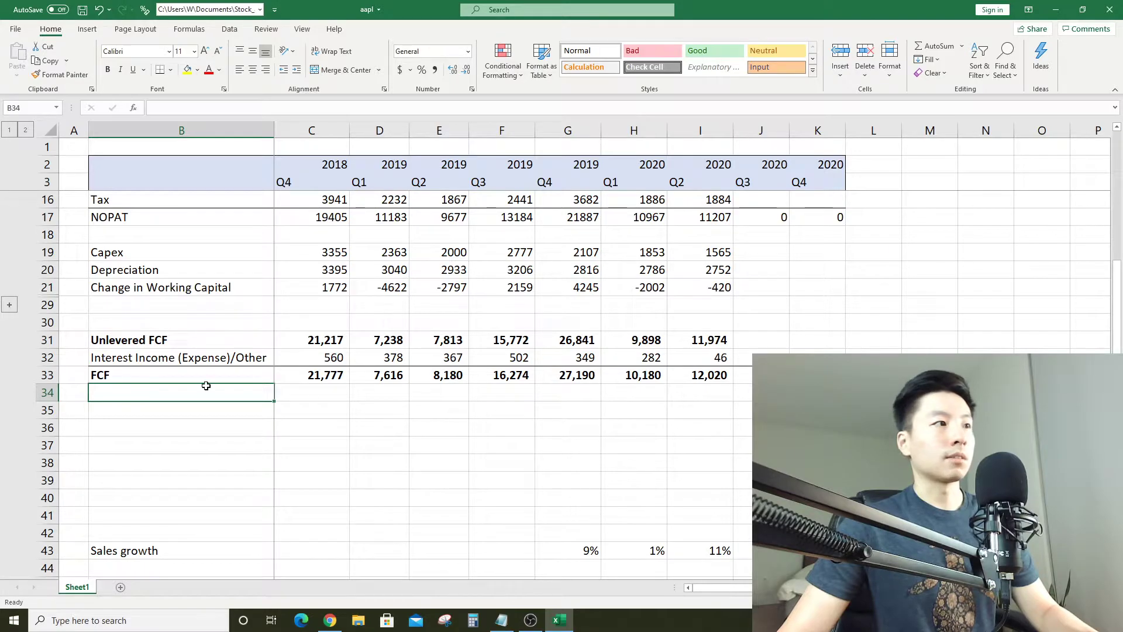
Label row 34 'FCF Trailing 12 MO'
type("FCF ")
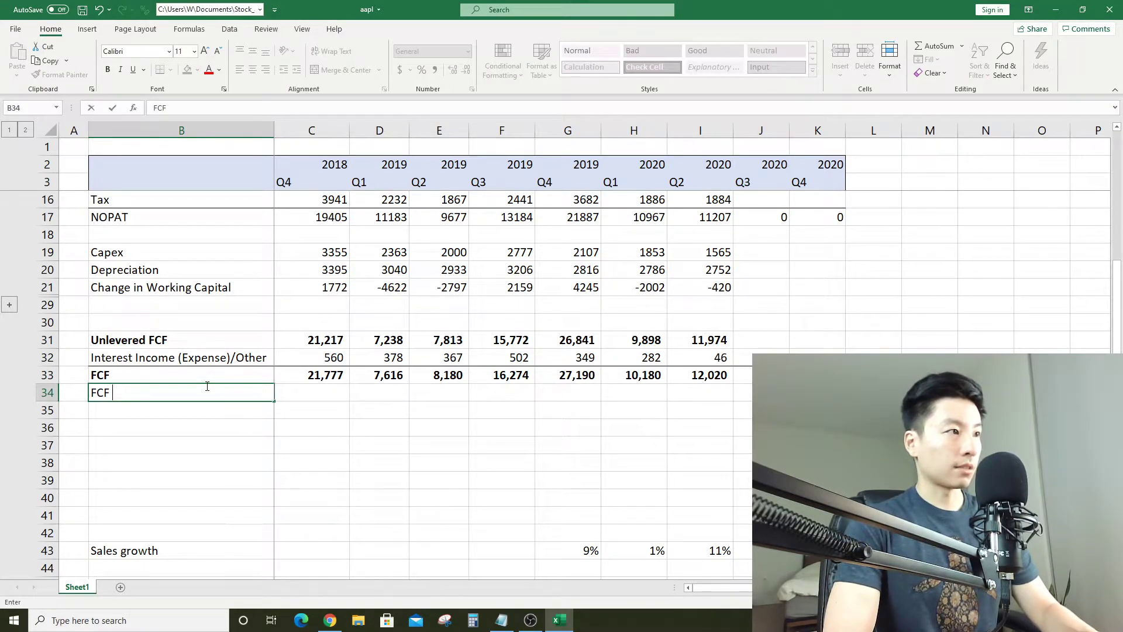
type("Tral")
key("BackSpace")
type("iling")
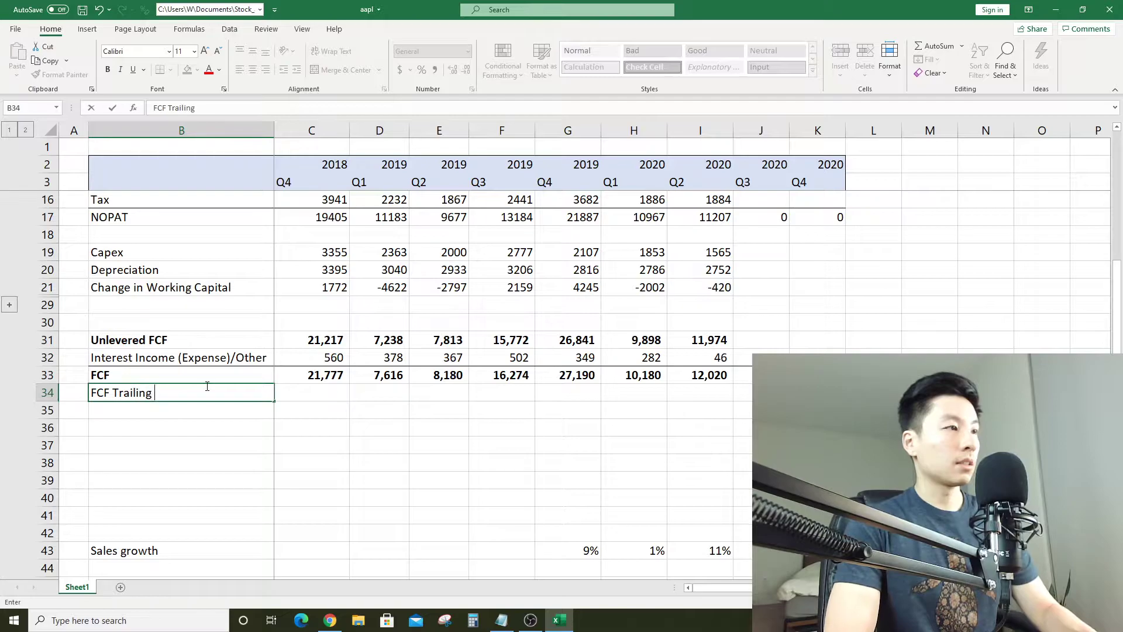
type("12 MO")
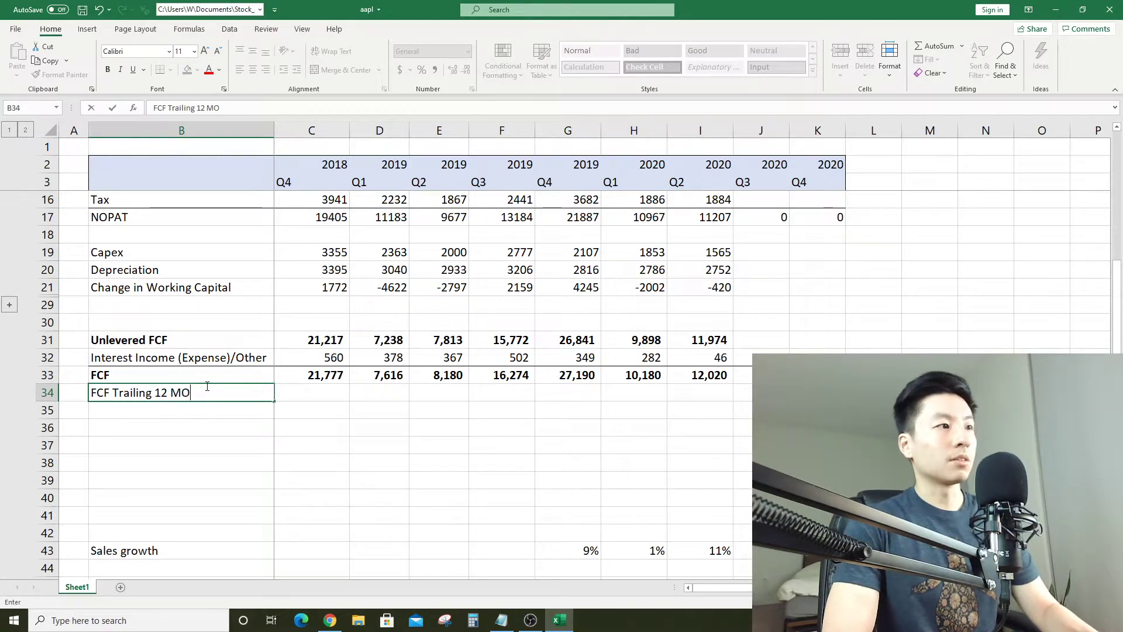
key("Return")
left_click(208, 387)
Enter a SUM of the last four quarters' FCF in I34
left_click(707, 396)
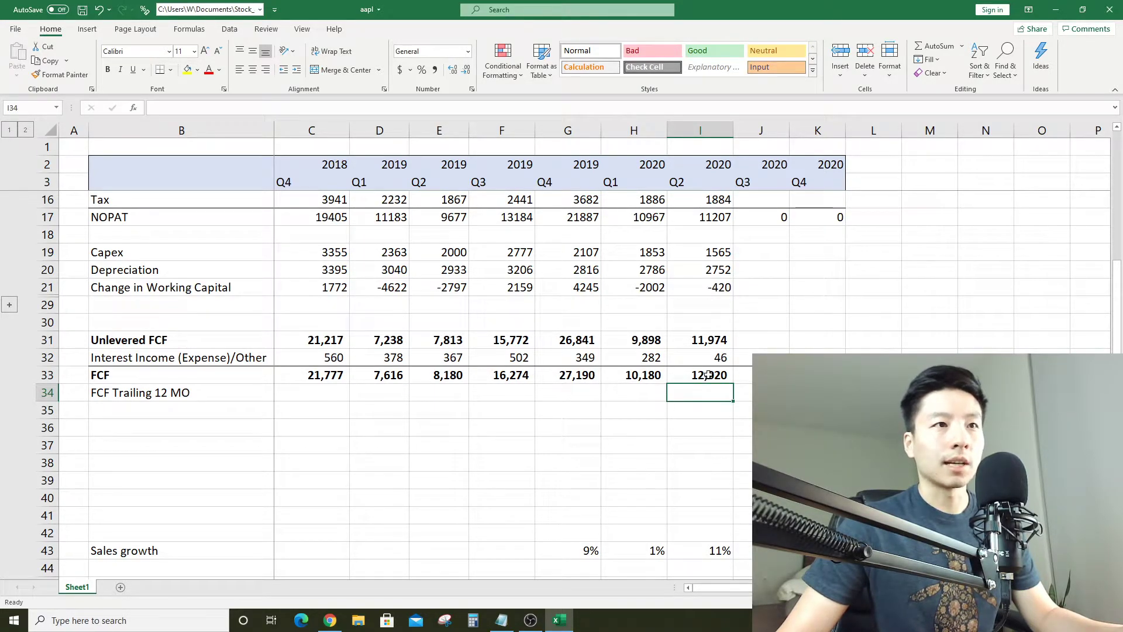
left_click_drag(708, 375, 511, 374)
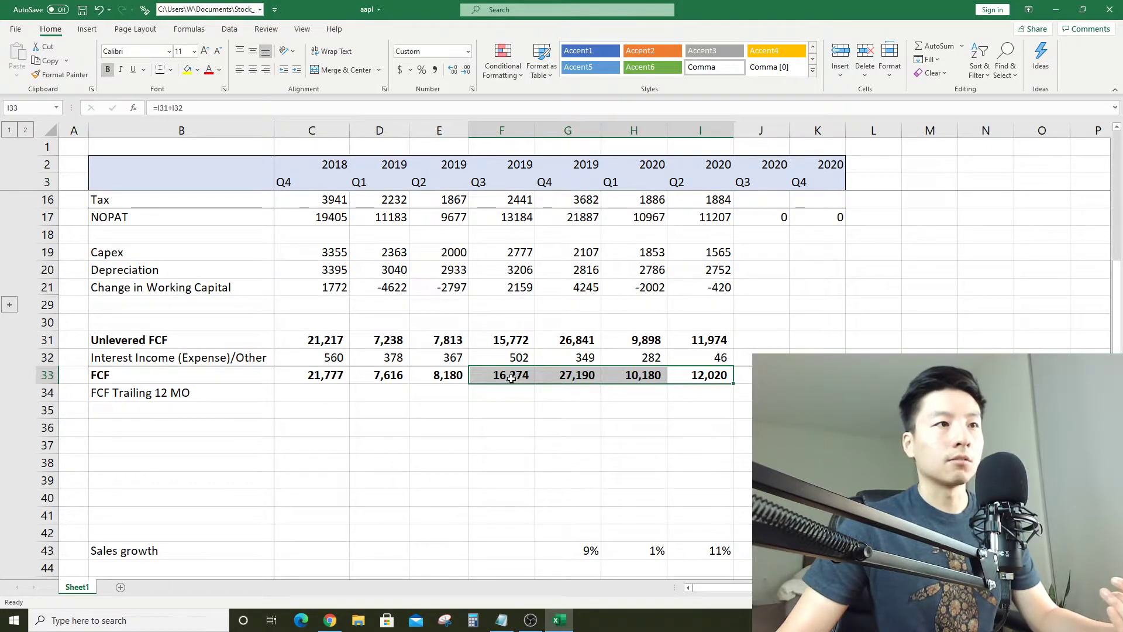
left_click(569, 378)
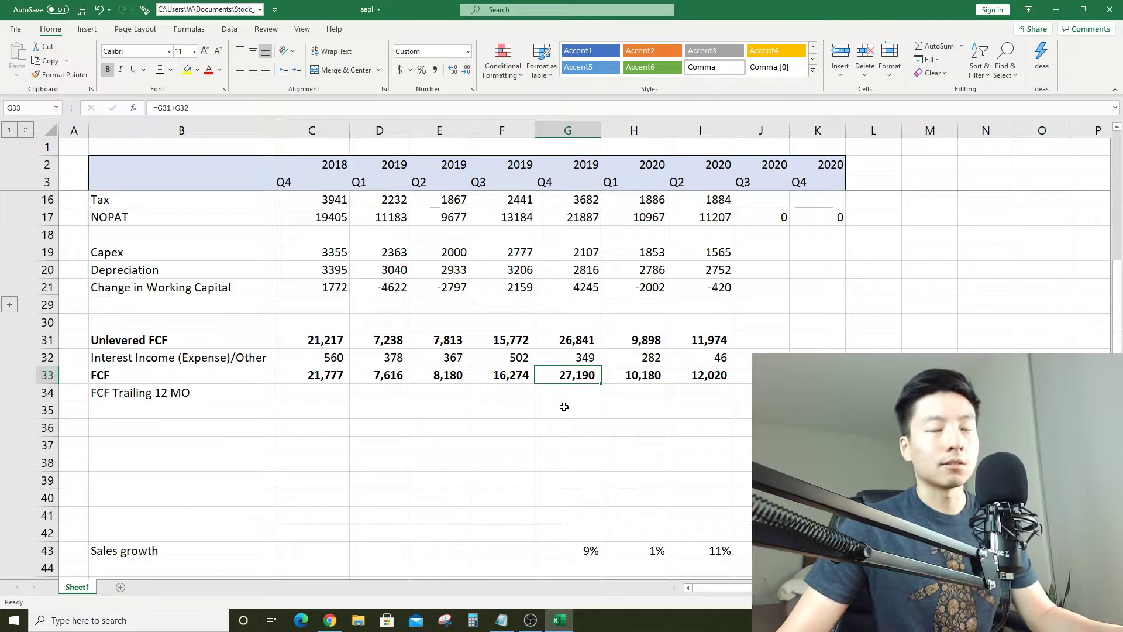
left_click(683, 395)
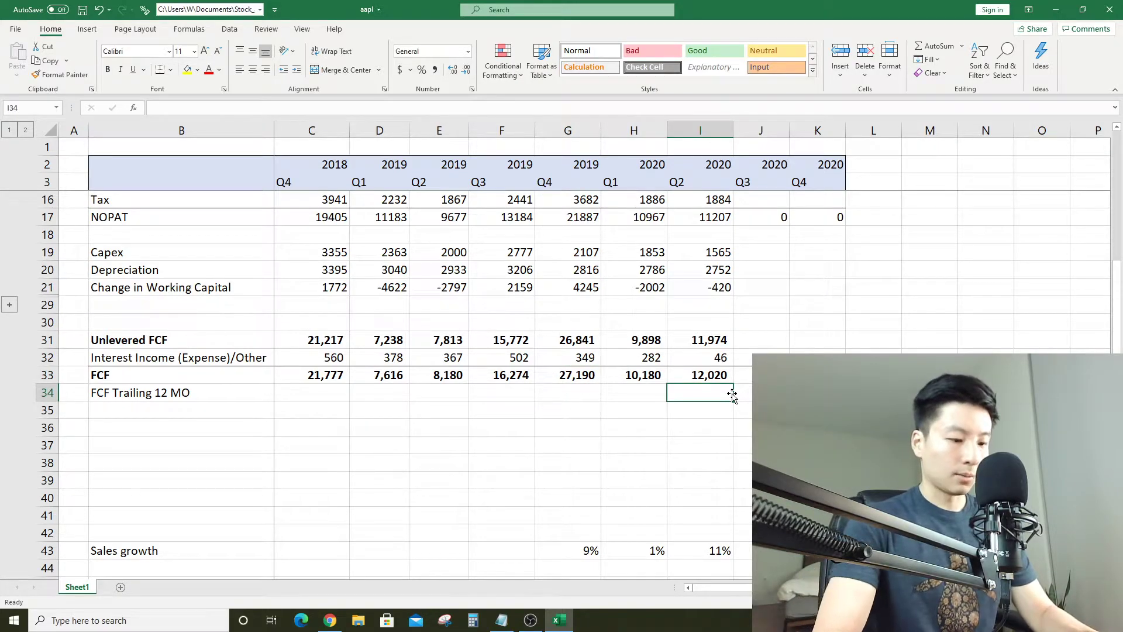
type("=sum")
key("Tab")
key("Up")
key("shift+Left")
key("shift+Left")
key("shift+Left")
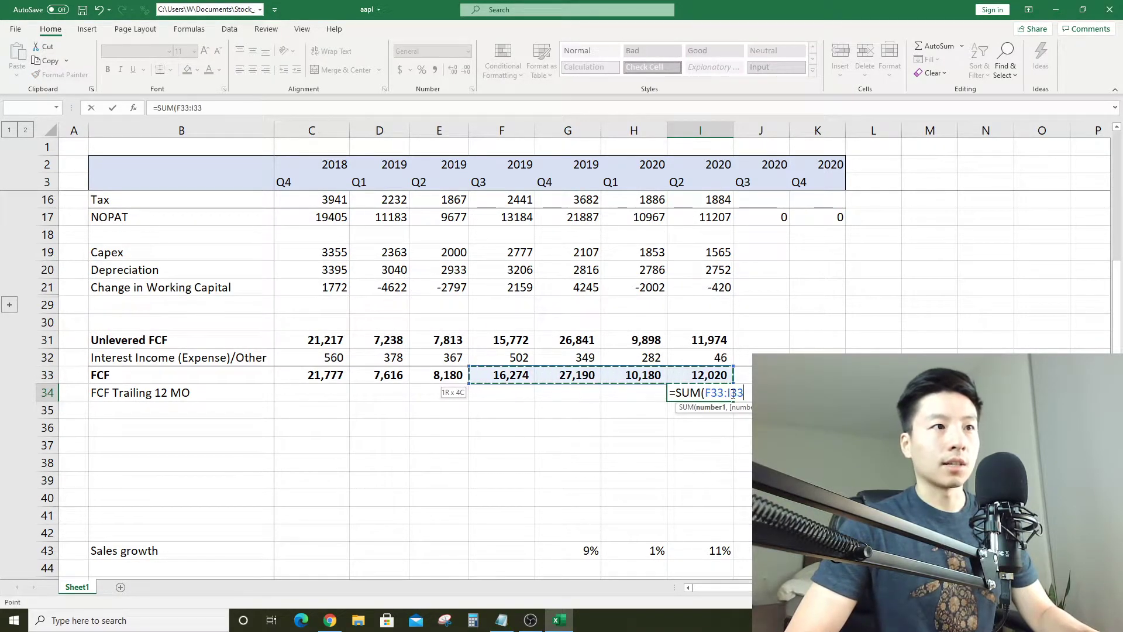
key("ctrl+Return")
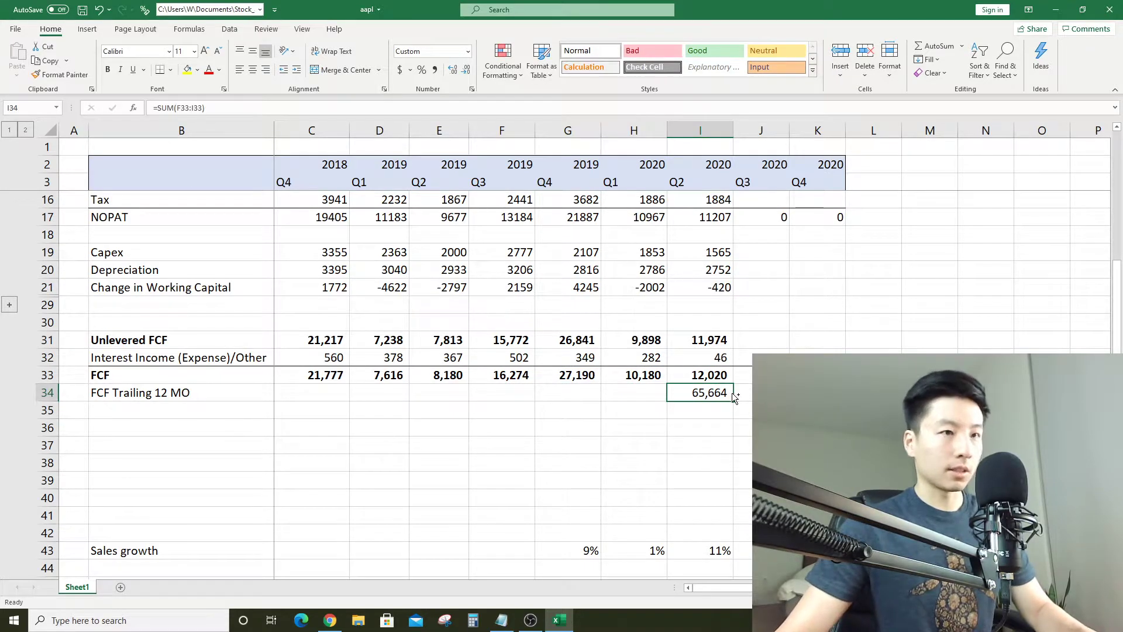
Paste the trailing-sum formula as formulas into F34:H34 and verify the summed ranges
key("ctrl+c")
mouse_move(644, 393)
left_mouse_down()
mouse_move(326, 398)
mouse_move(370, 386)
mouse_move(410, 403)
mouse_move(634, 394)
left_mouse_up()
key("alt+e")
key("s")
key("f")
key("Return")
key("Escape")
left_click(675, 410)
double_click(519, 398)
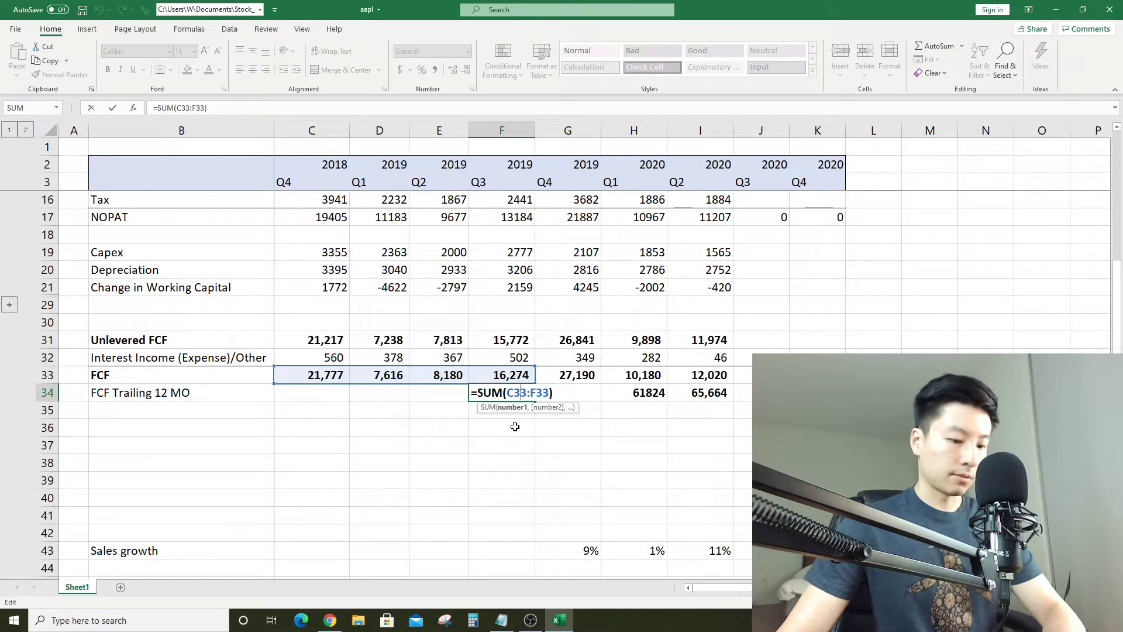
key("Return")
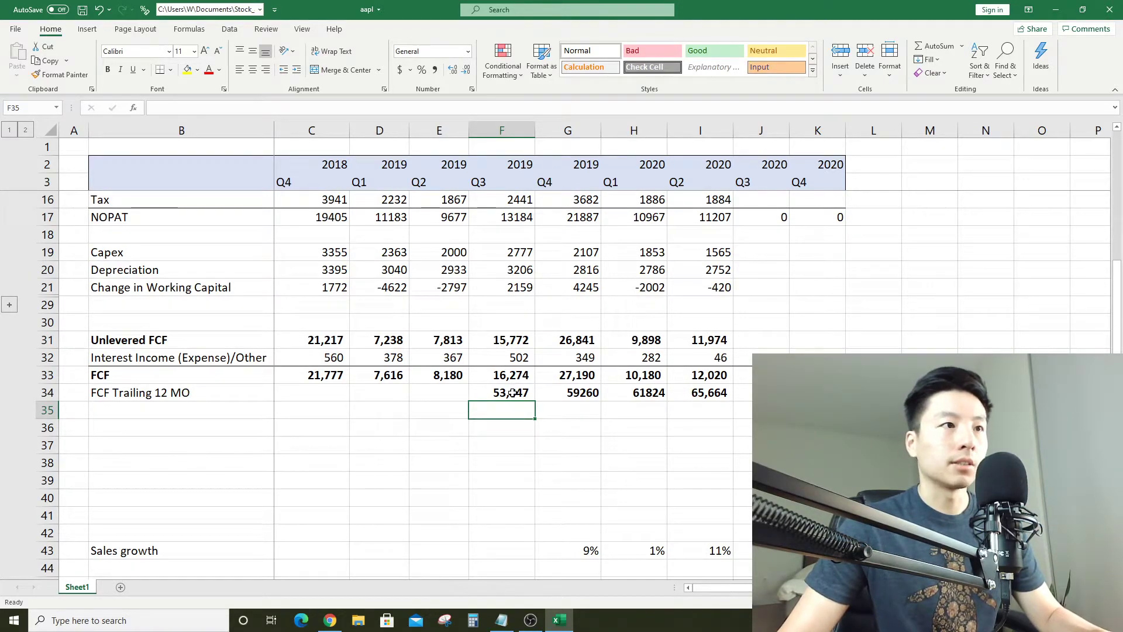
scroll(515, 394, "up", 1)
scroll(517, 388, "down", 3)
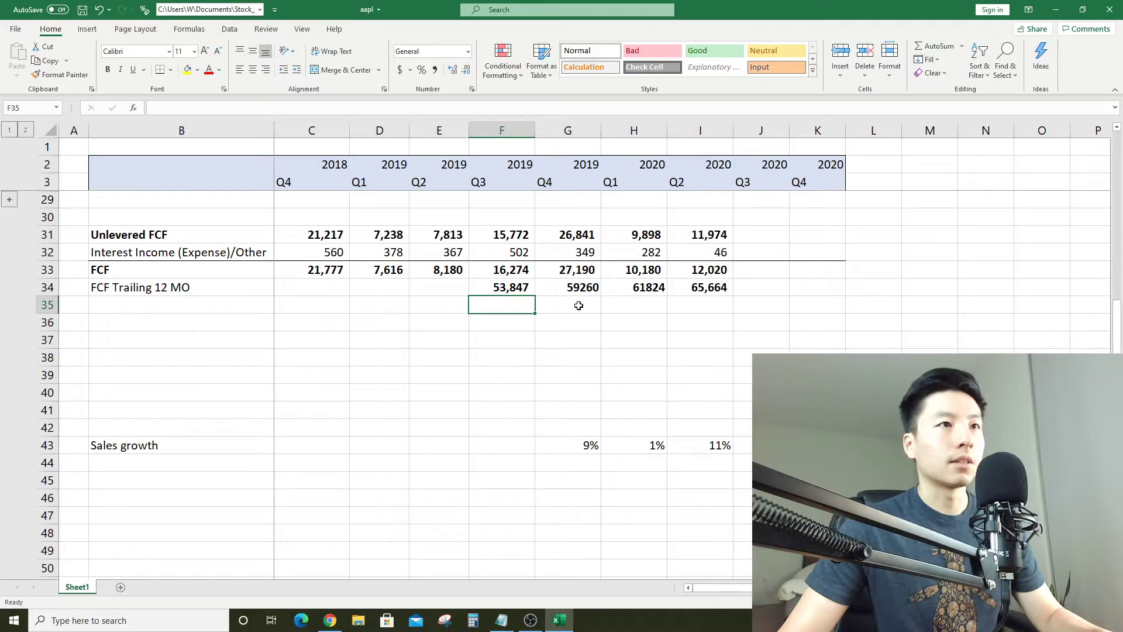
double_click(724, 290)
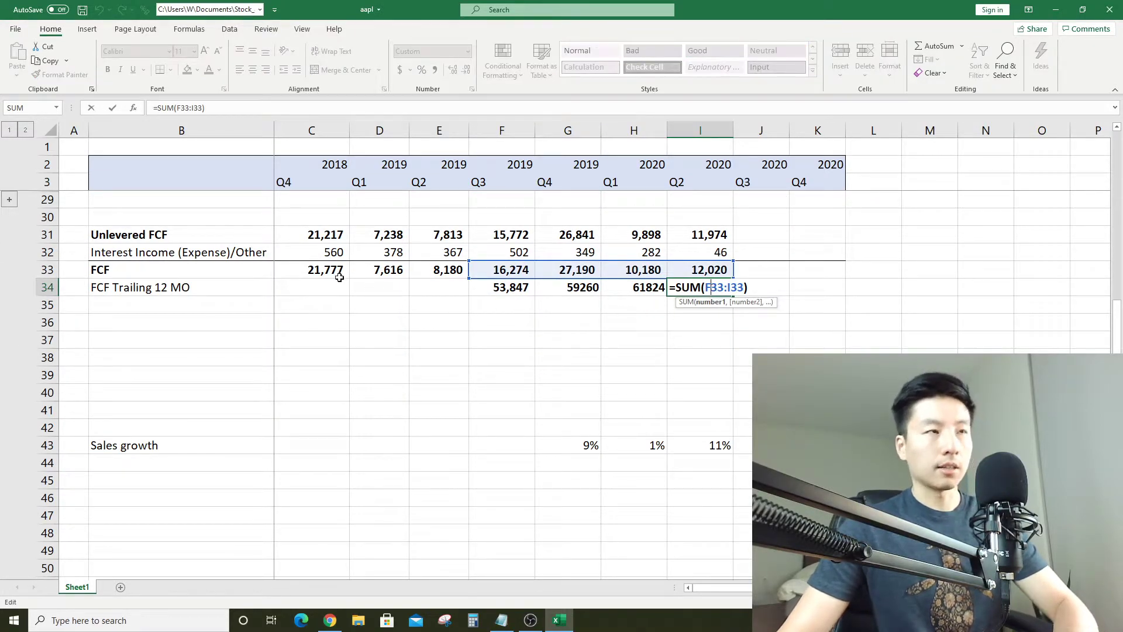
key("Return")
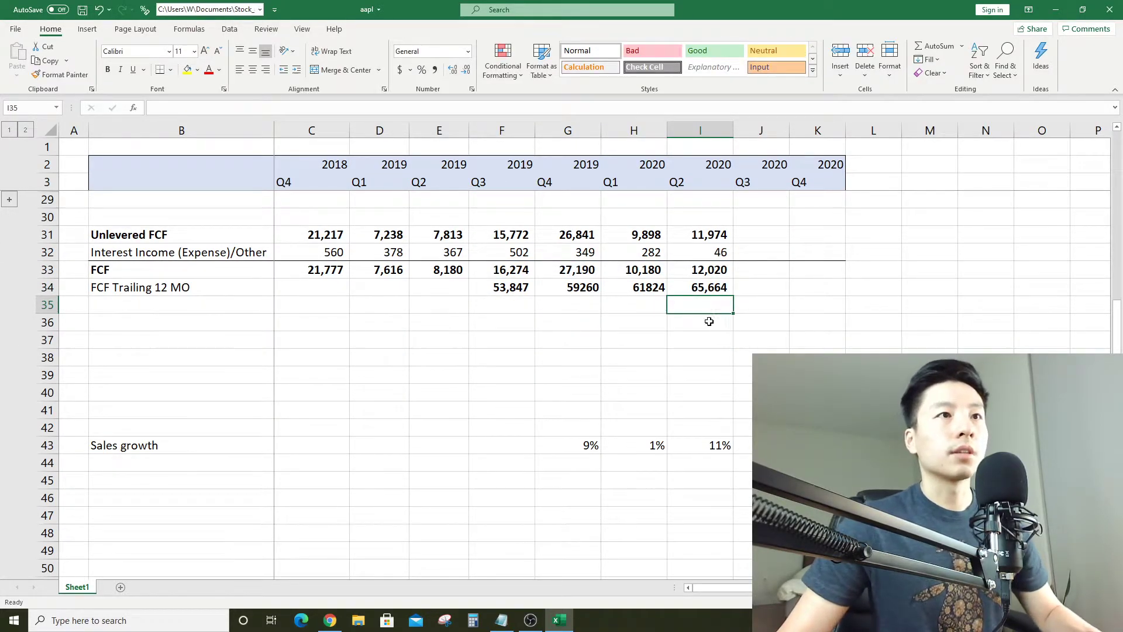
Format G34:H34 with comma separators and no decimals
scroll(709, 321, "up", 1)
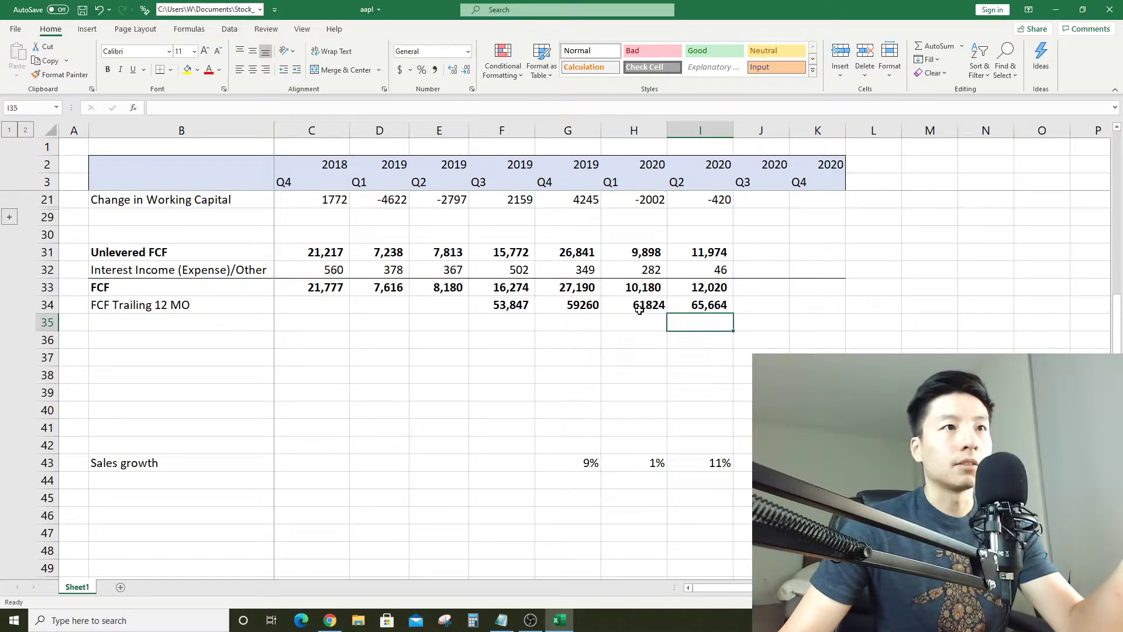
left_click_drag(653, 310, 571, 305)
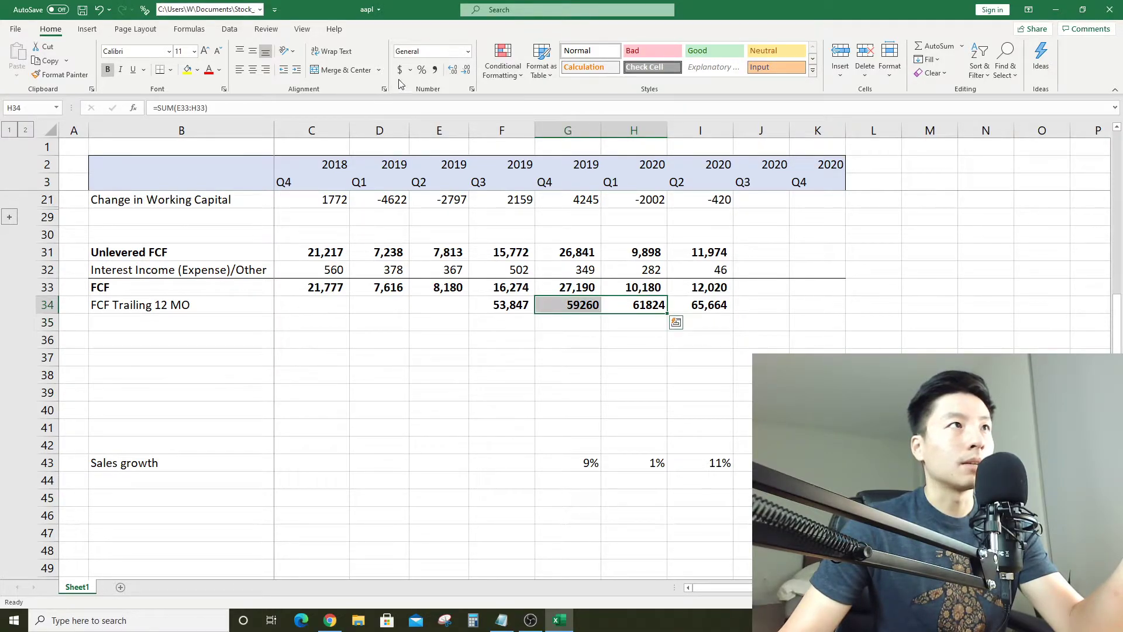
left_click(434, 70)
left_click(466, 69)
left_click(466, 70)
left_click(620, 327)
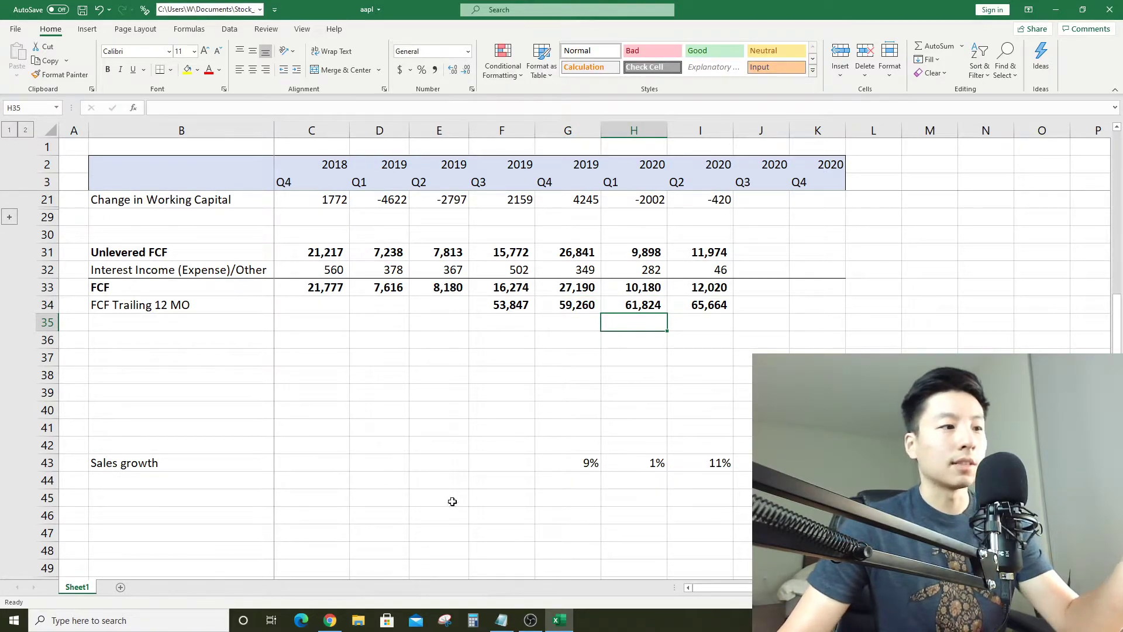
left_click(330, 620)
Check Apple's AAPL quote of 115.54 on Google, then return to the Excel workbook
key("ctrl+Tab")
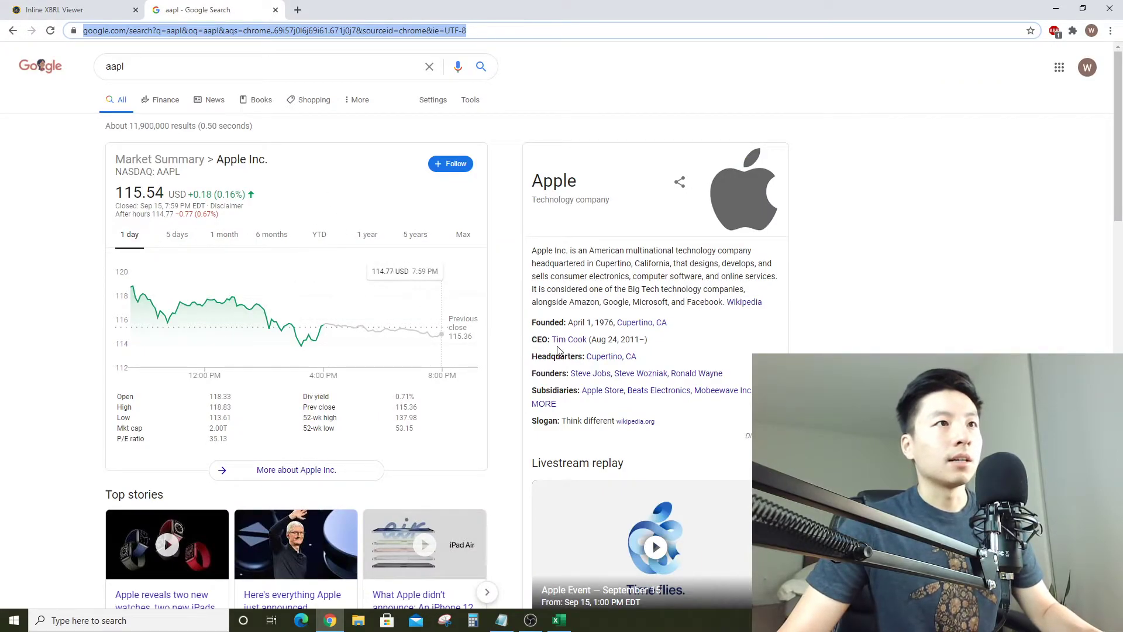
key("alt+Tab")
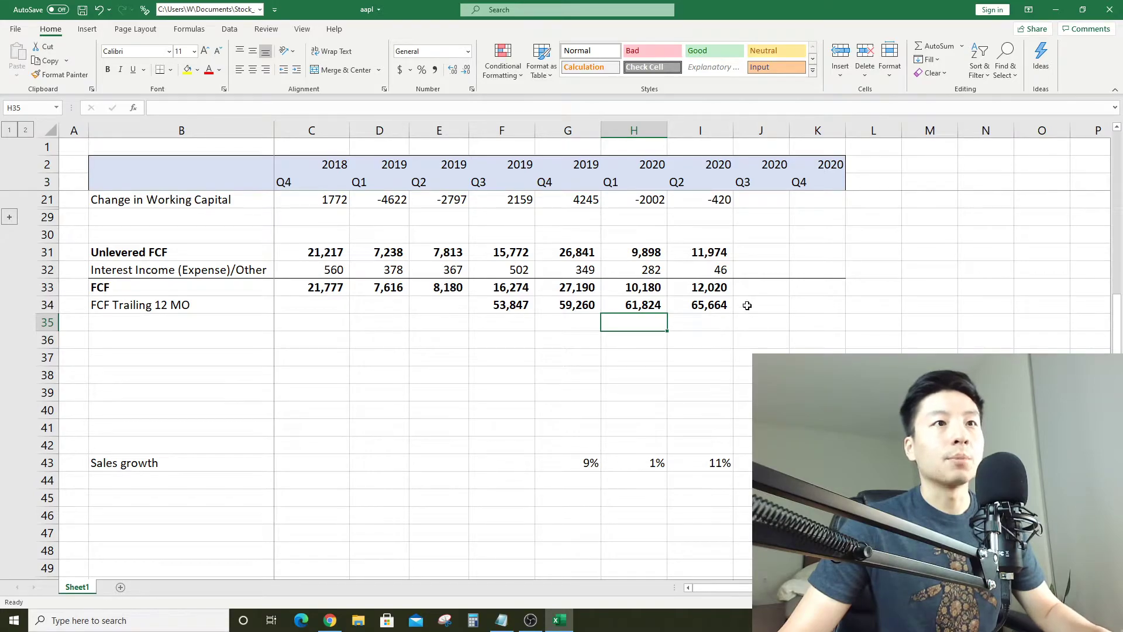
left_click(706, 309)
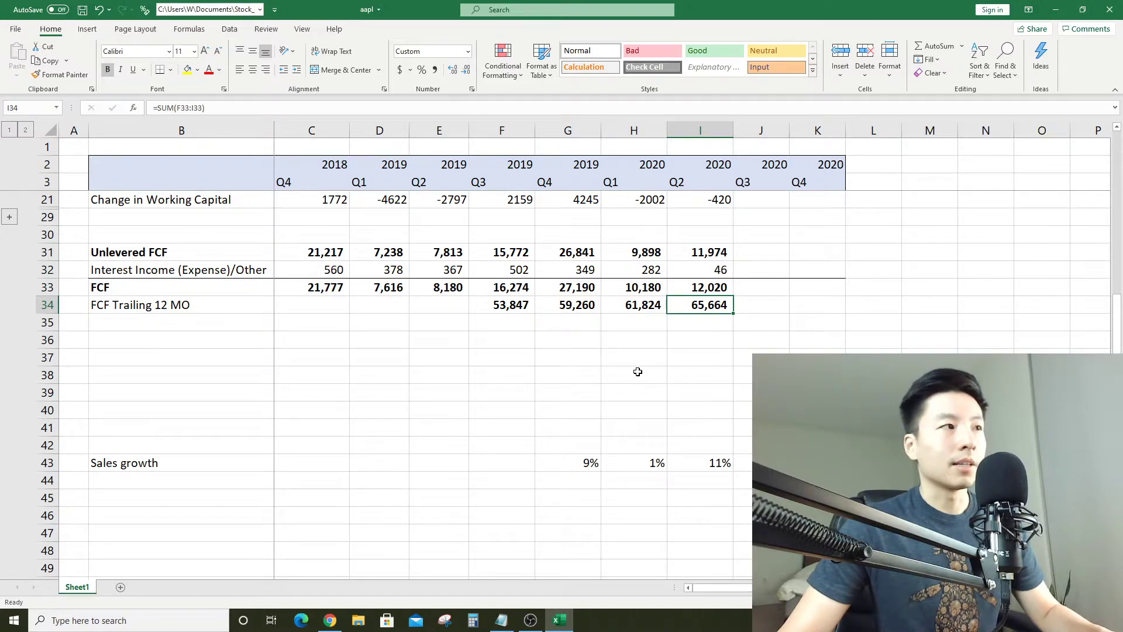
Add a new Sheet2 and enter the Market Cap label near the top of column B
left_click(121, 587)
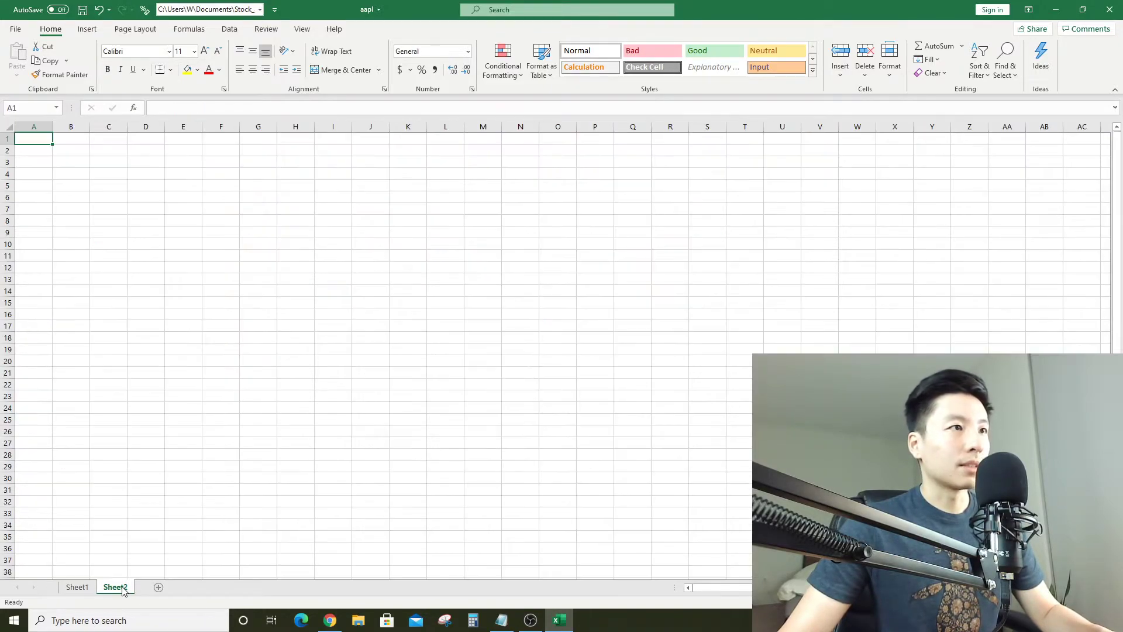
left_click(86, 588)
left_click(115, 587)
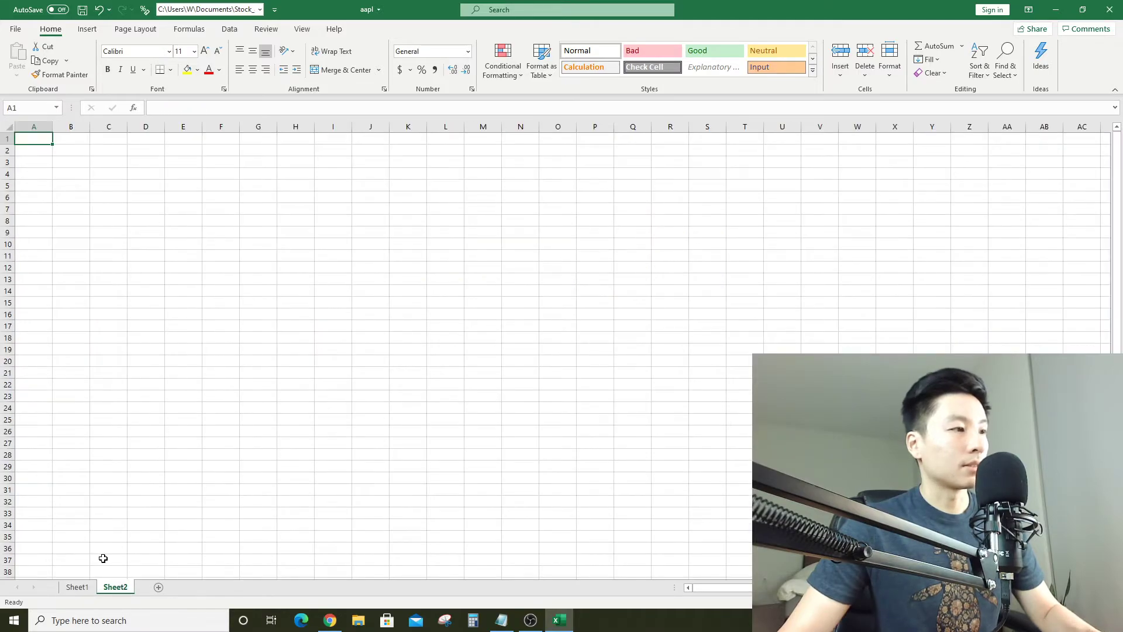
left_click(79, 154)
key("Down")
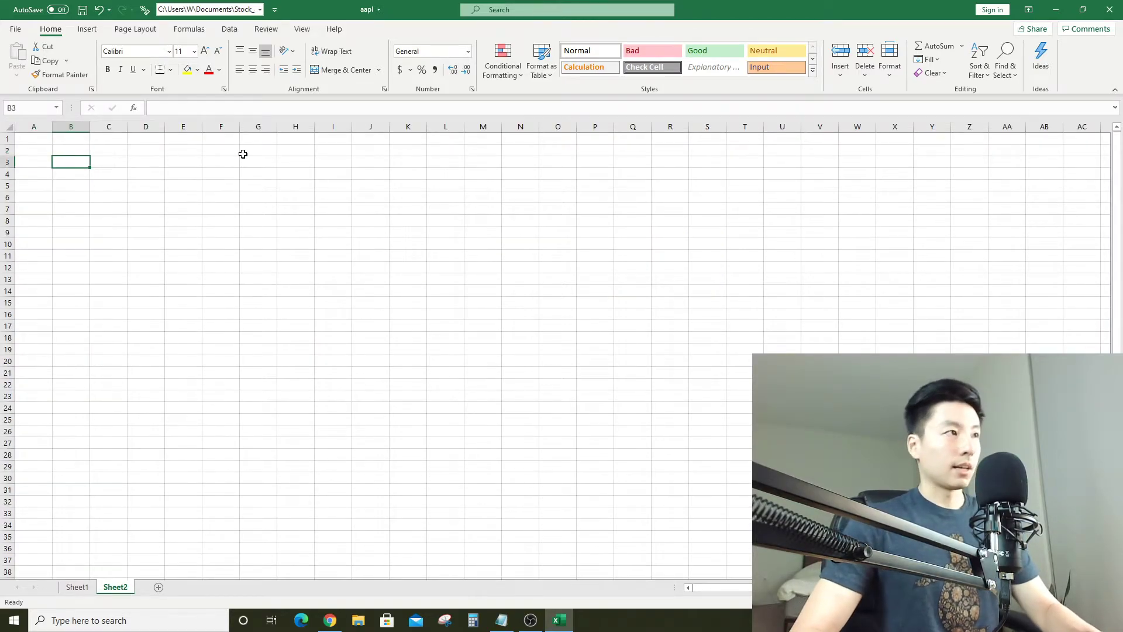
key("Right")
key("Up")
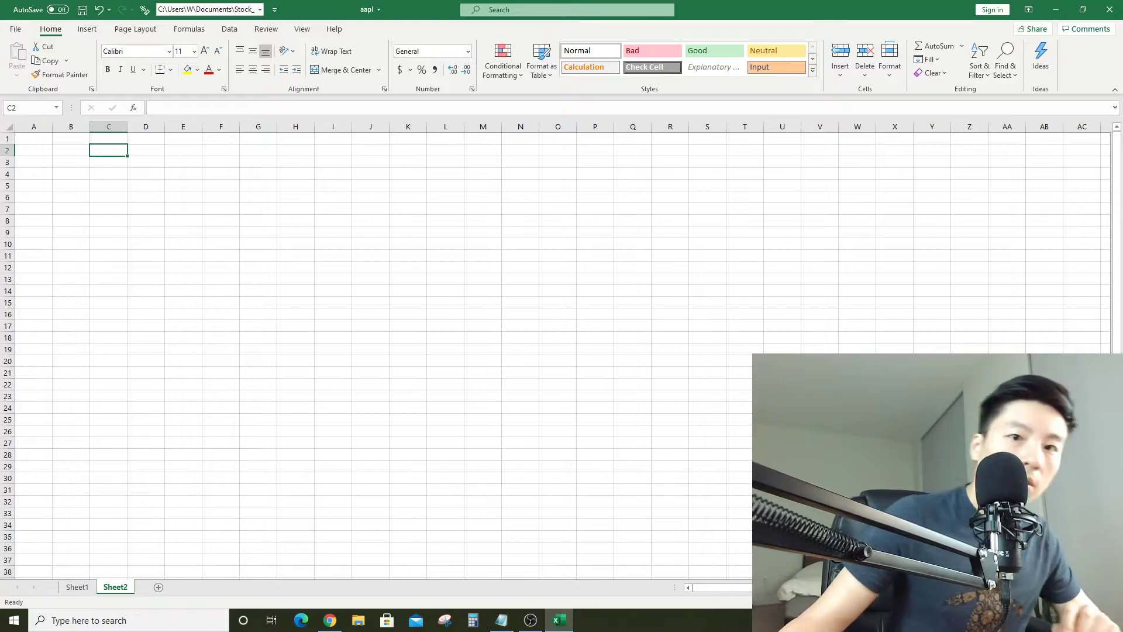
scroll(651, 441, "up", 4)
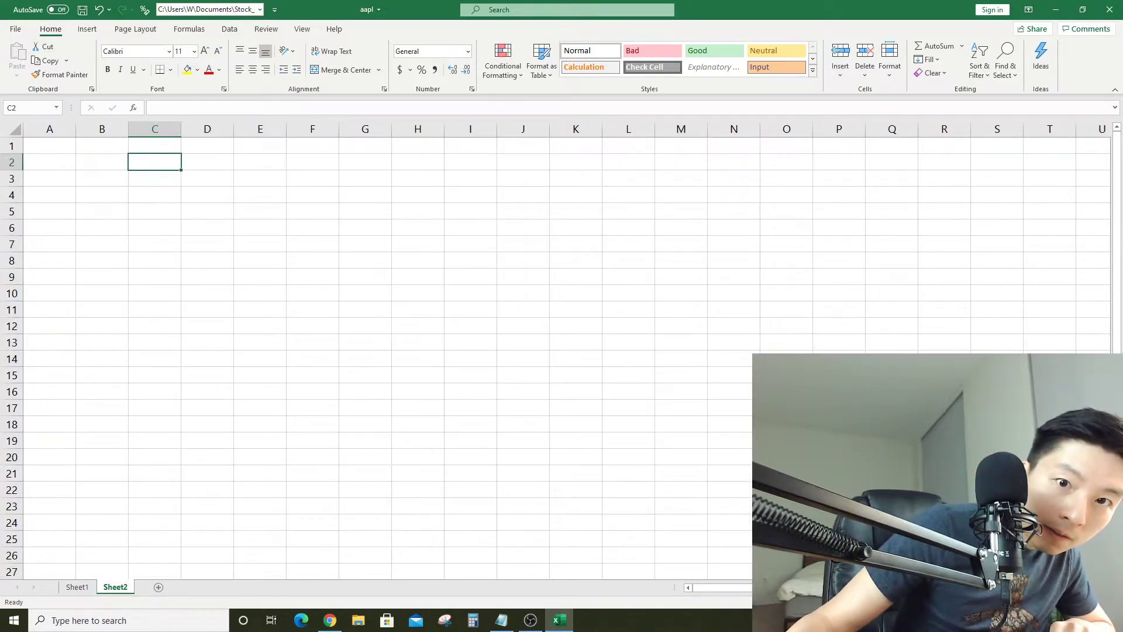
key("Left")
left_click(77, 587)
left_click(121, 588)
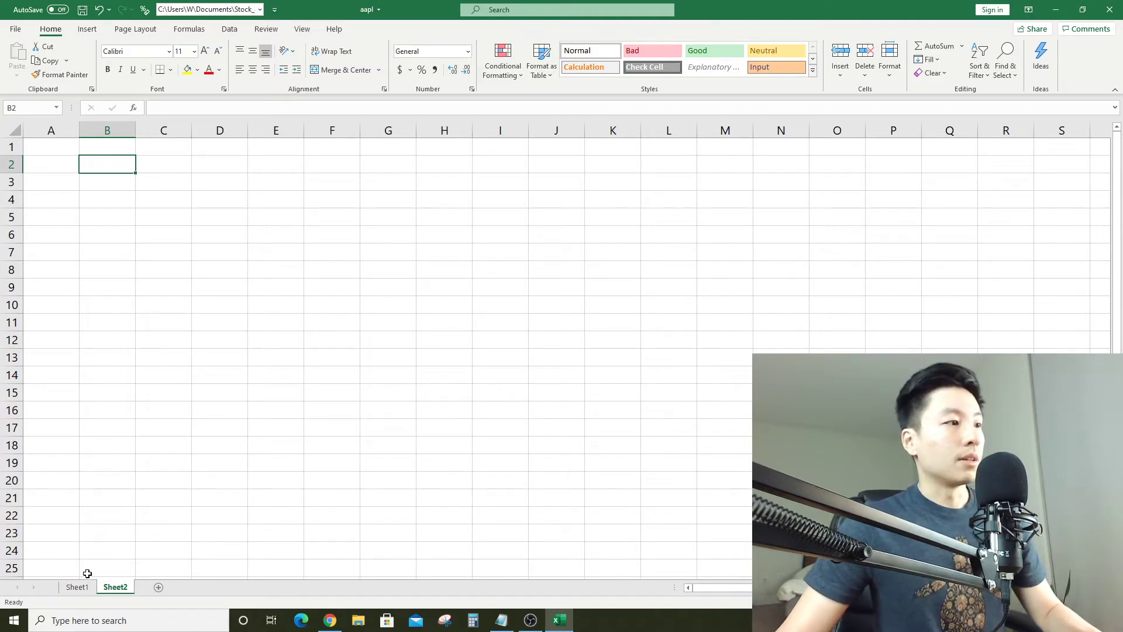
left_click(82, 587)
left_click(117, 587)
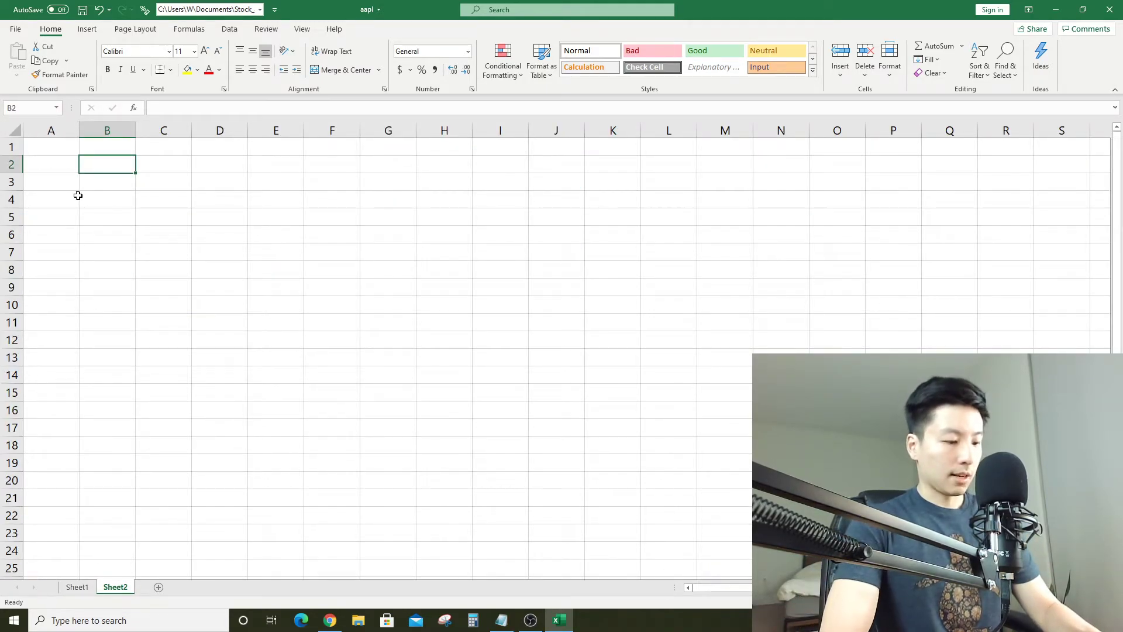
type("Mare")
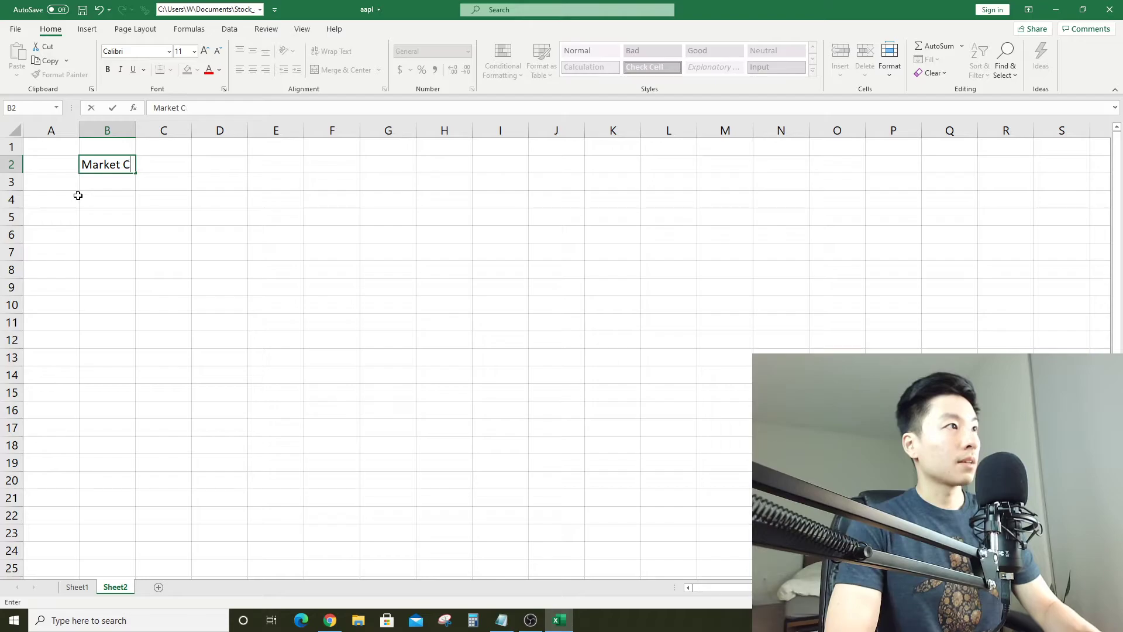
key("Return")
Move the Market Cap label down to B3 and widen column B
left_click(118, 165)
left_click(122, 177)
left_click(118, 171)
left_click_drag(118, 173, 126, 186)
left_click(175, 180)
left_click_drag(135, 130, 157, 136)
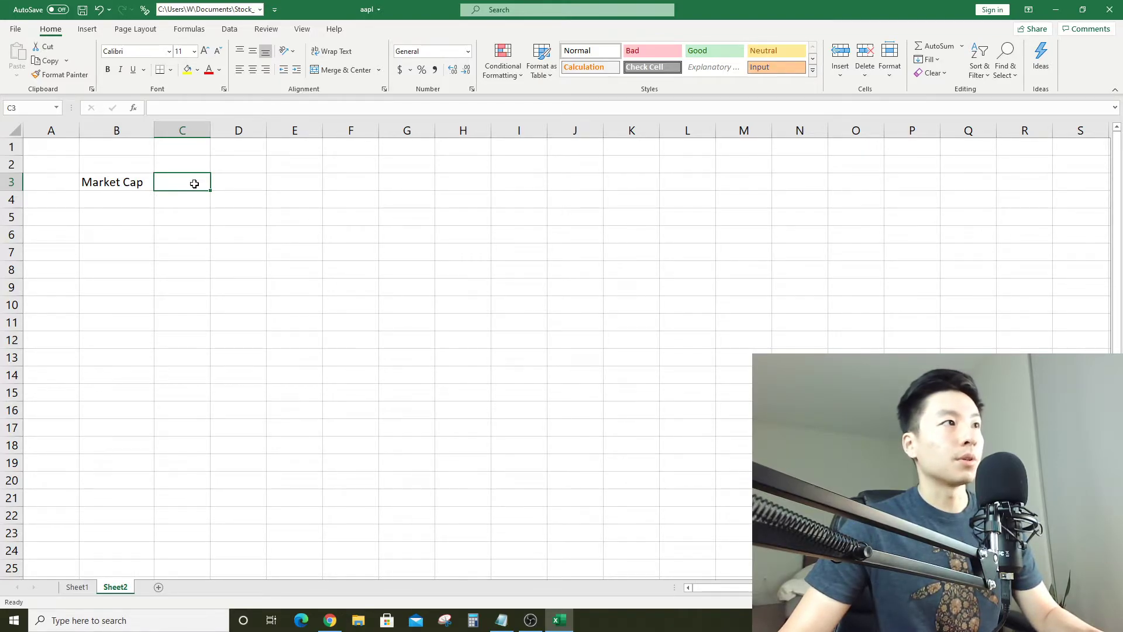
Enter 'Shares Outstanding' in B4 and autofit column B to that text
left_click(132, 200)
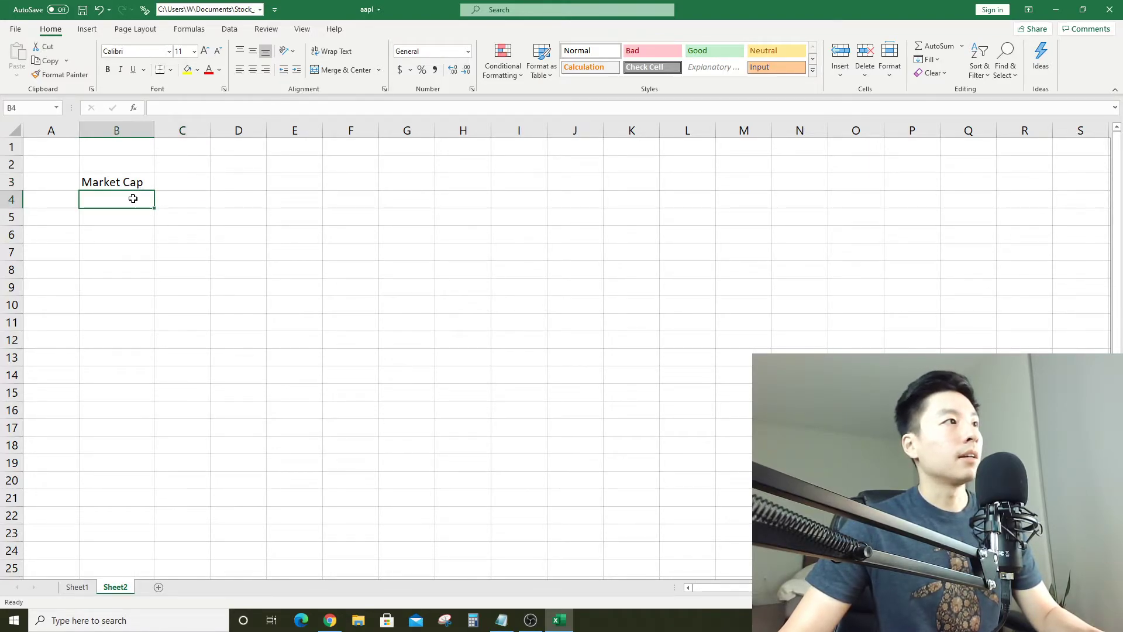
left_click(180, 184)
left_click(145, 201)
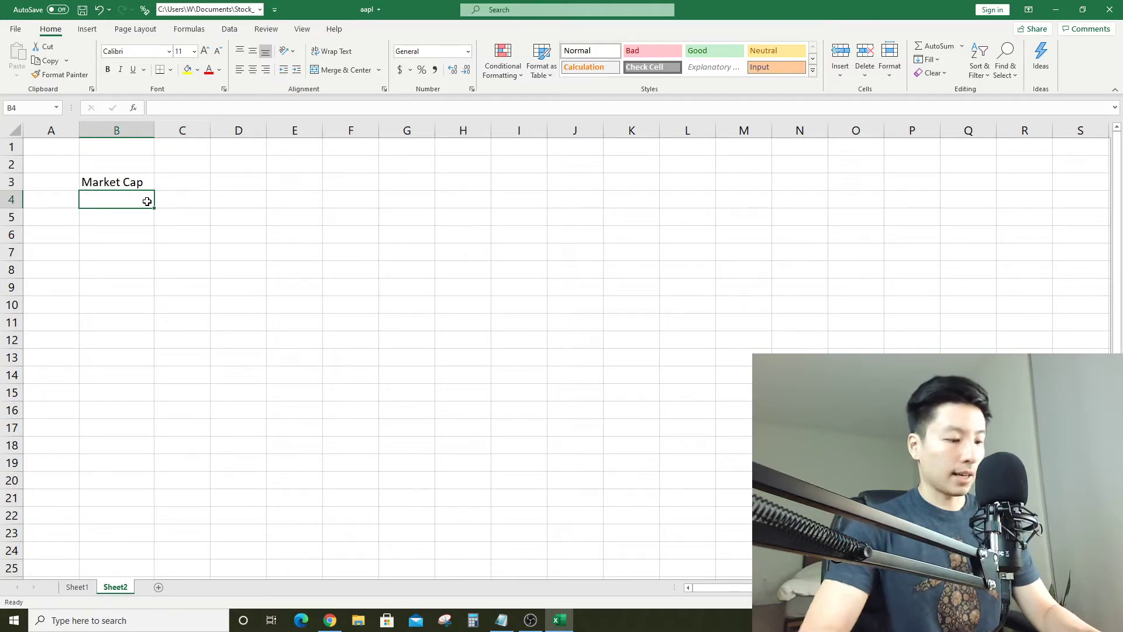
type("Shares")
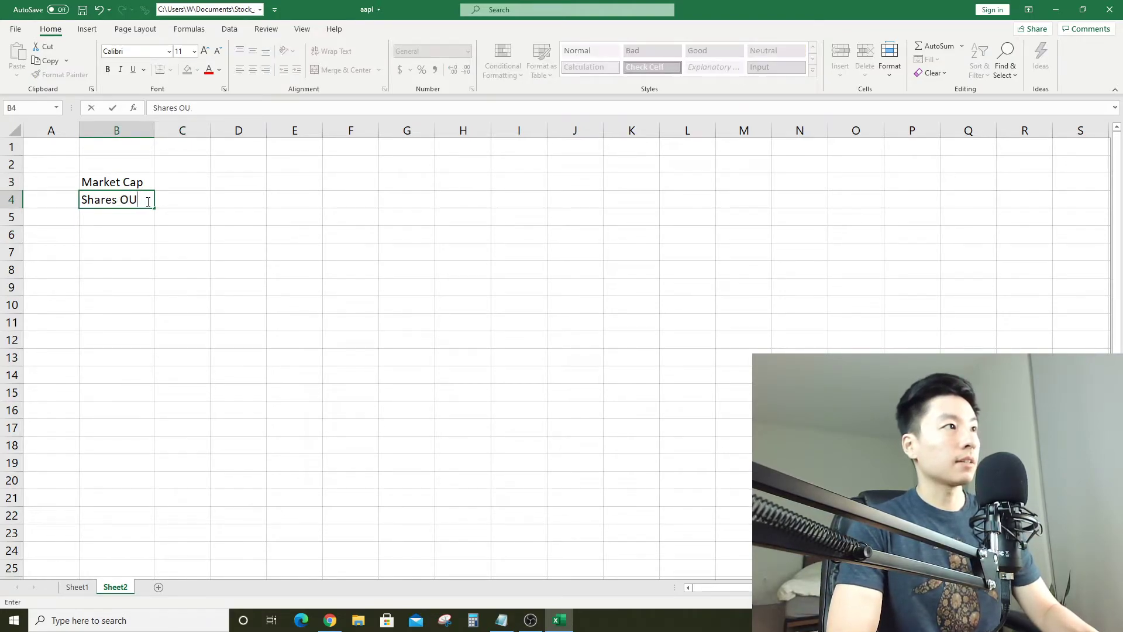
type(" Outstanding")
key("Return")
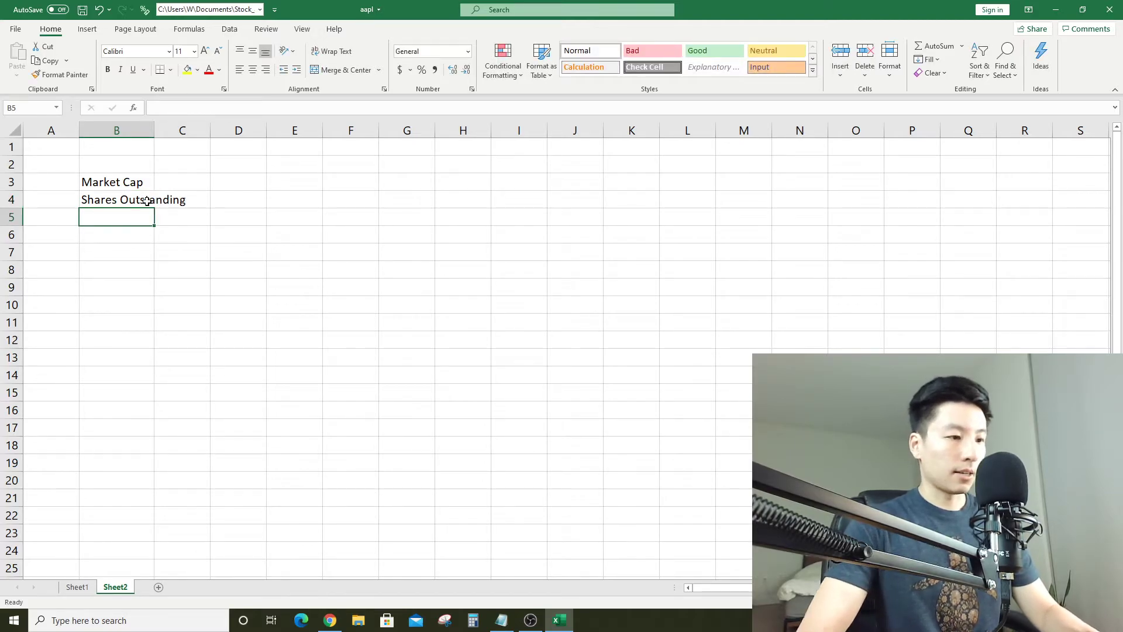
left_click(159, 123)
double_click(155, 134)
Enter 'Price per share' in B5
left_click(148, 223)
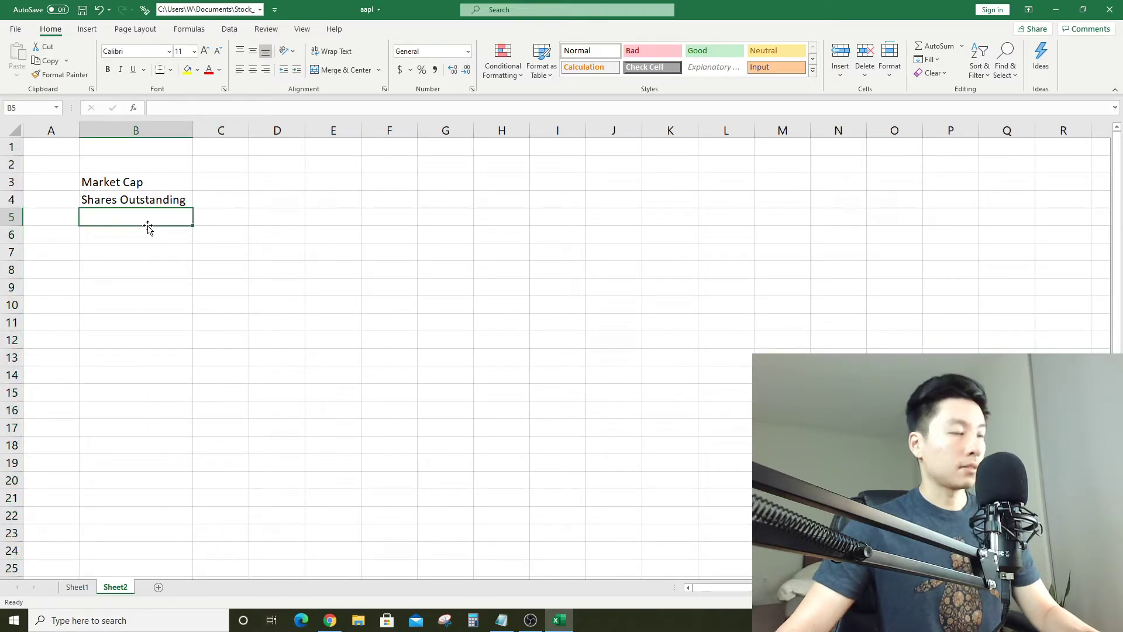
type("Price per s")
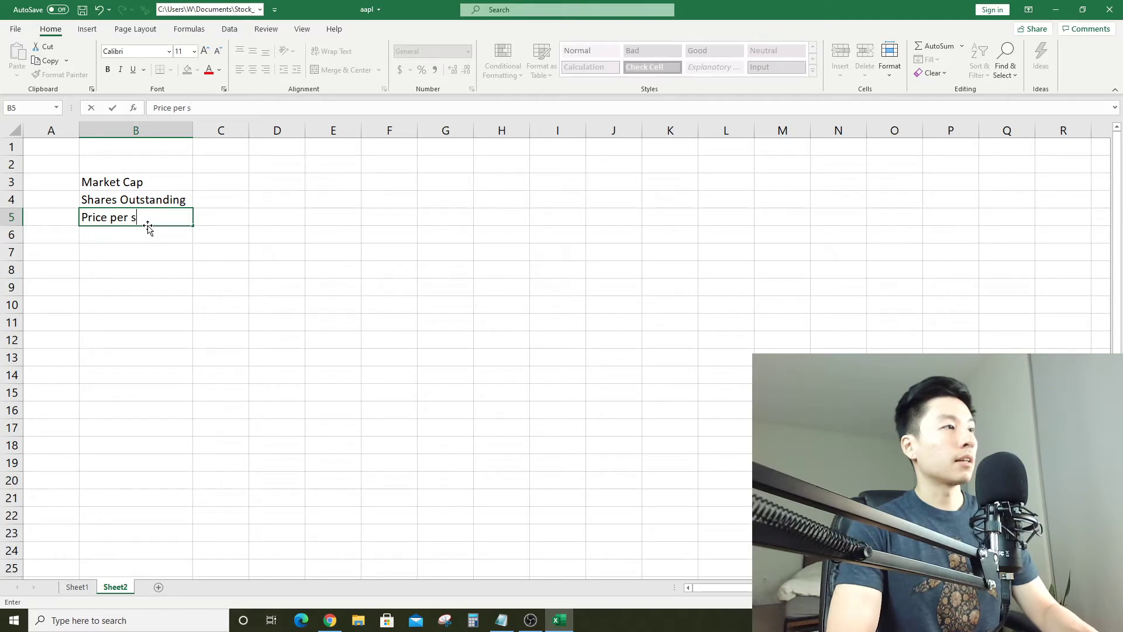
type("hare")
key("Return")
key("Up")
key("Up")
key("Right")
key("Left")
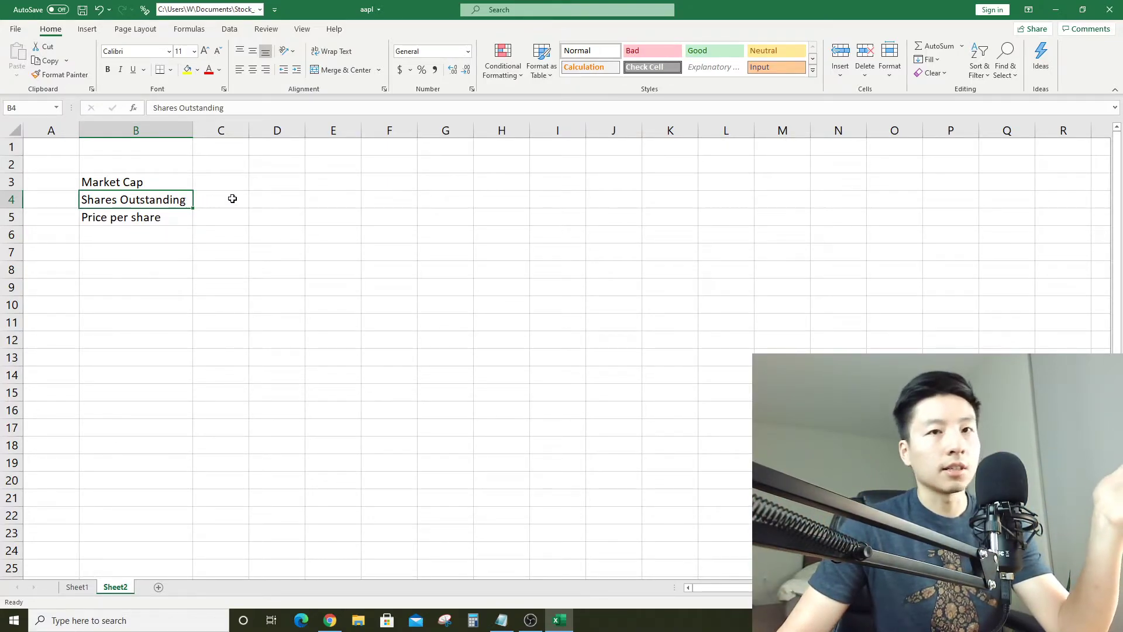
Enter 115 from the Google quote as the price per share in C5, then return to the browser
left_click(139, 225)
left_click(225, 211)
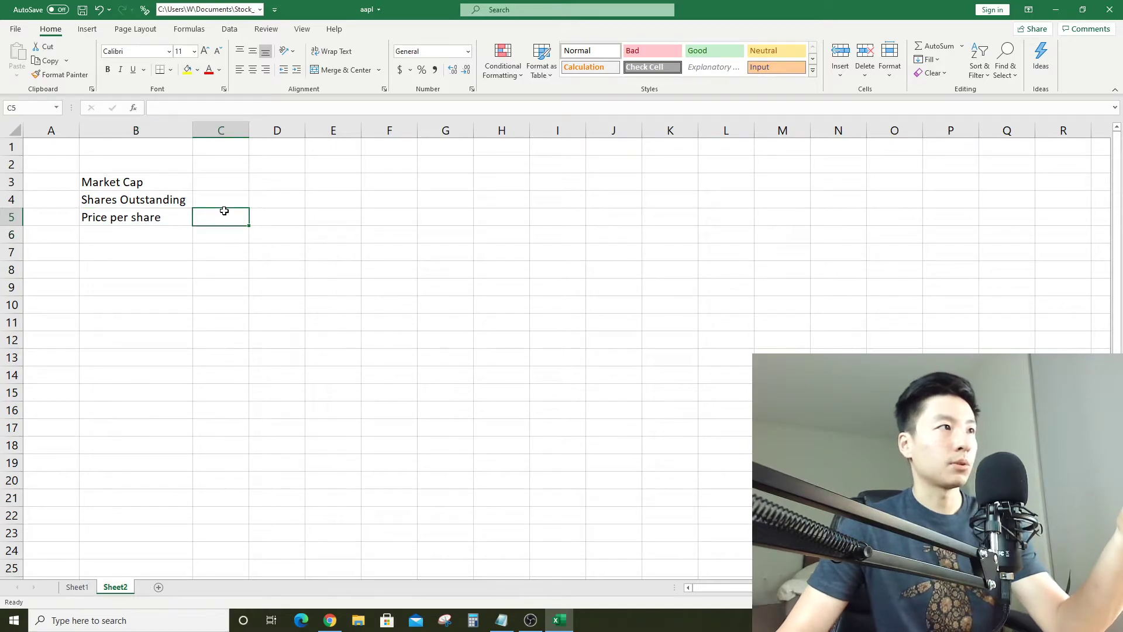
left_click(330, 621)
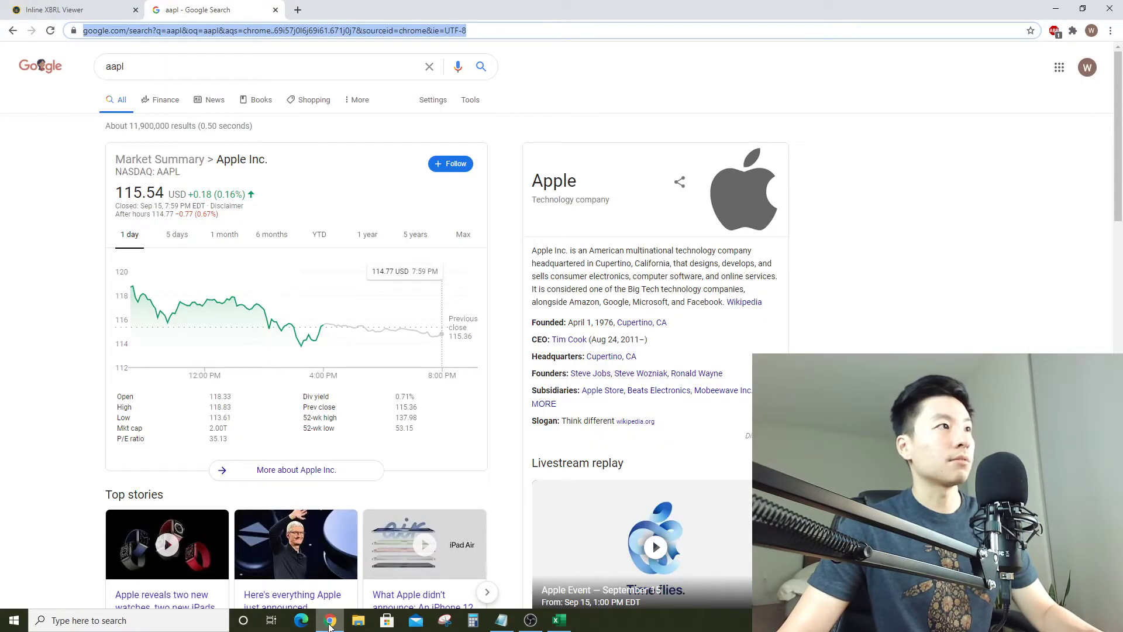
left_click(330, 621)
key("alt+Tab")
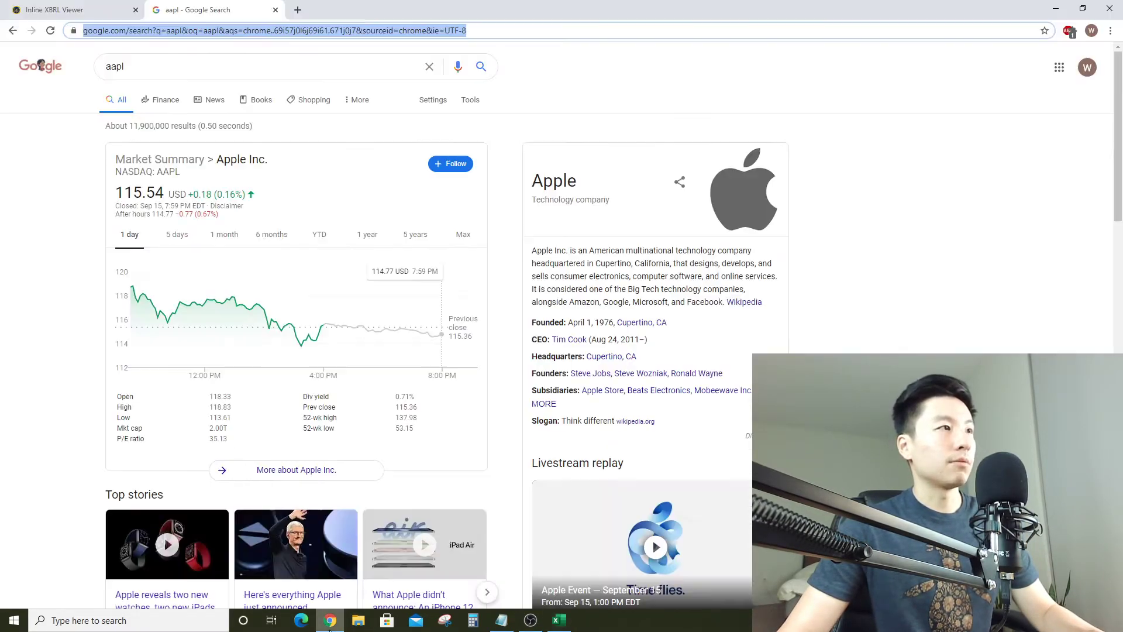
left_click(330, 621)
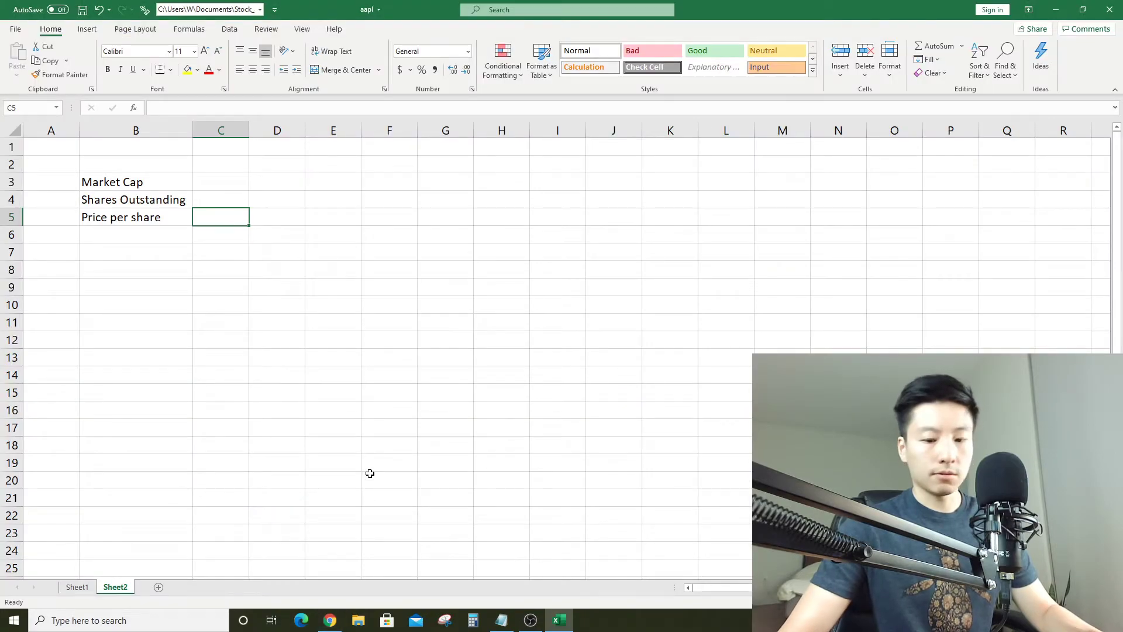
type("115")
key("Return")
key("Up")
key("Up")
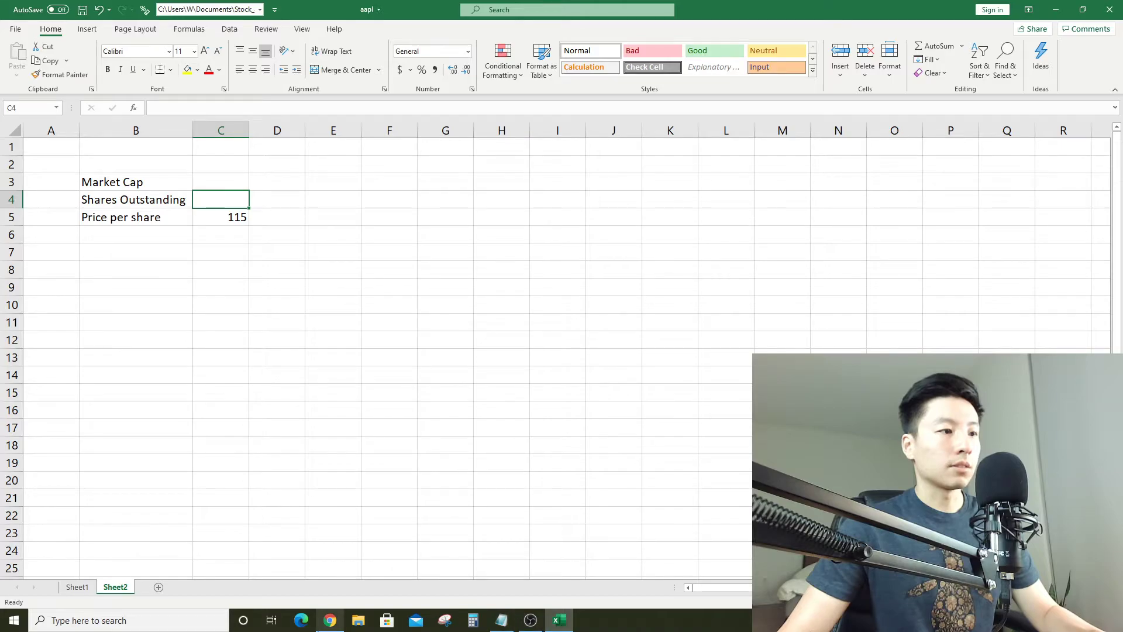
left_click(330, 620)
Go back to Apple's EDGAR filing search and change the filing type from 10-K to 10-Q
left_click(73, 6)
scroll(53, 214, "up", 4)
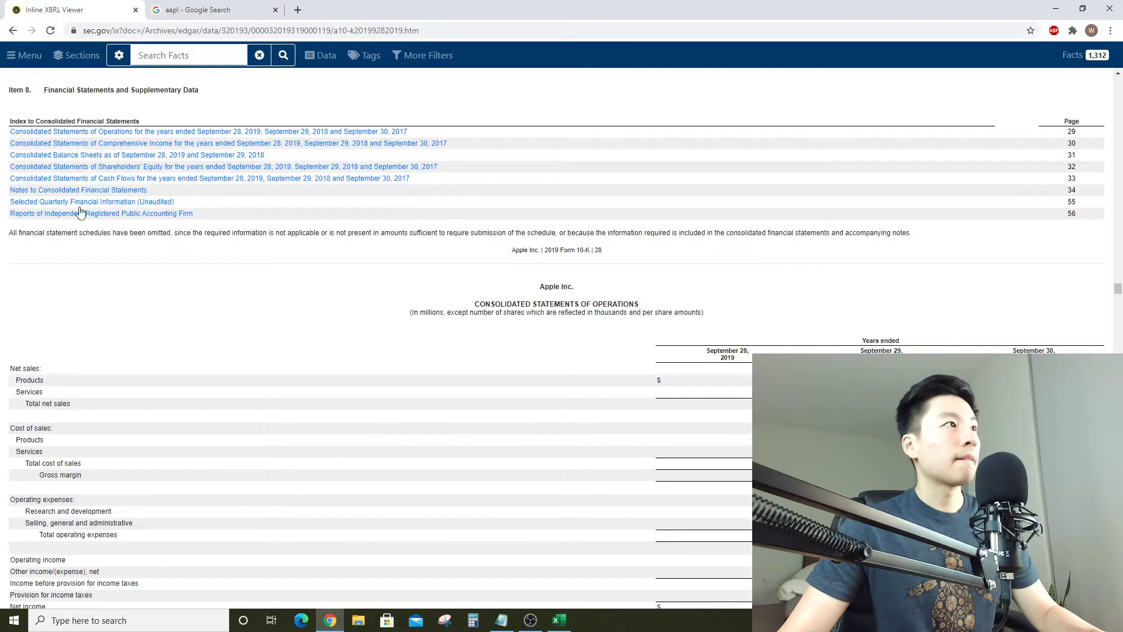
left_click(12, 30)
left_click(10, 30)
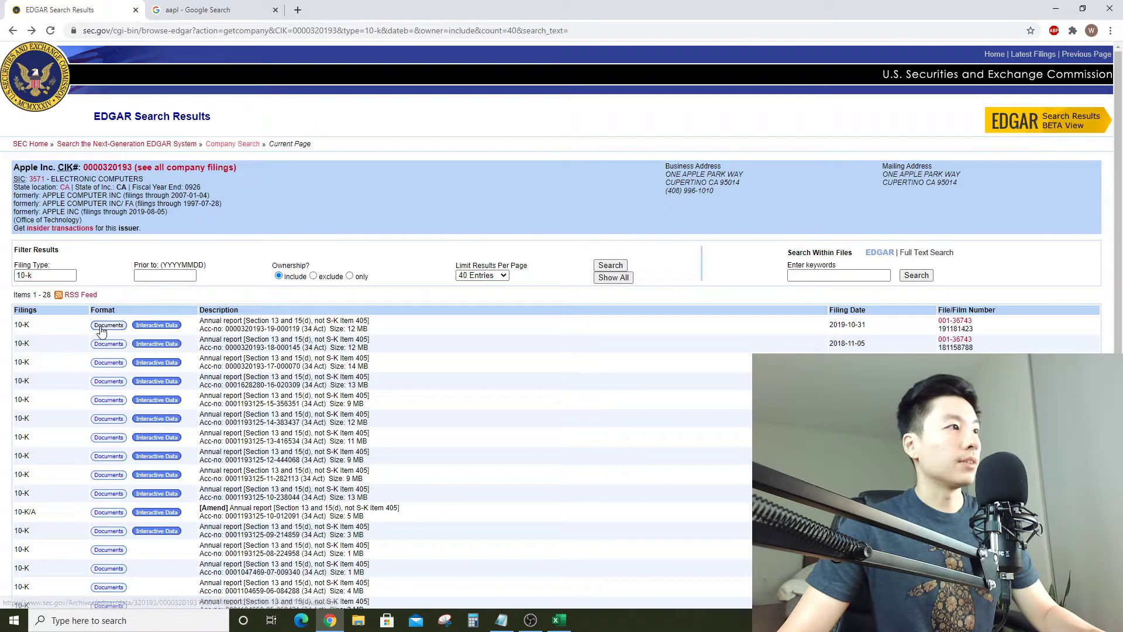
left_click(68, 275)
key("BackSpace")
type("q")
key("Return")
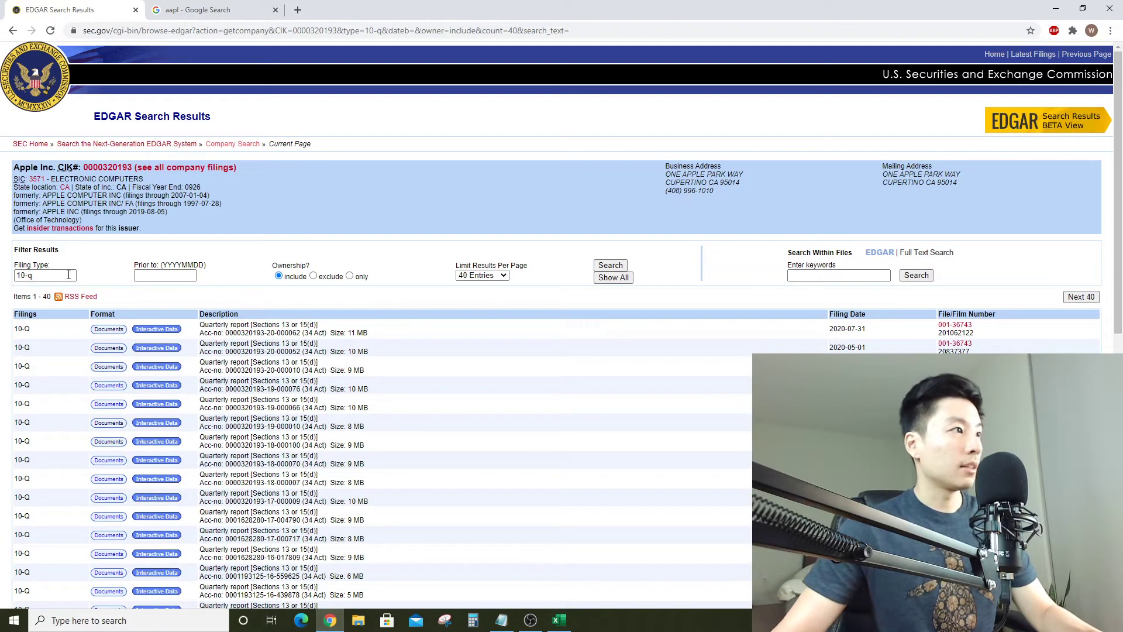
Open the June 27, 2020 10-Q (aapl-20200627.htm) and scroll to the 4,312,573 basic shares
left_click(109, 329)
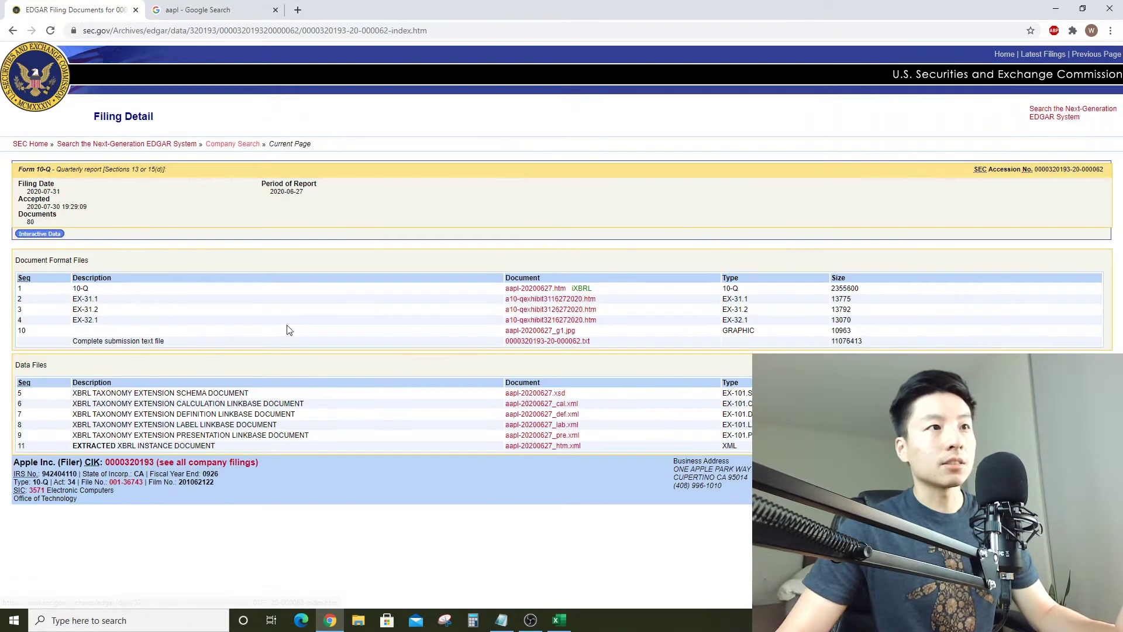
left_click(552, 295)
scroll(734, 359, "down", 20)
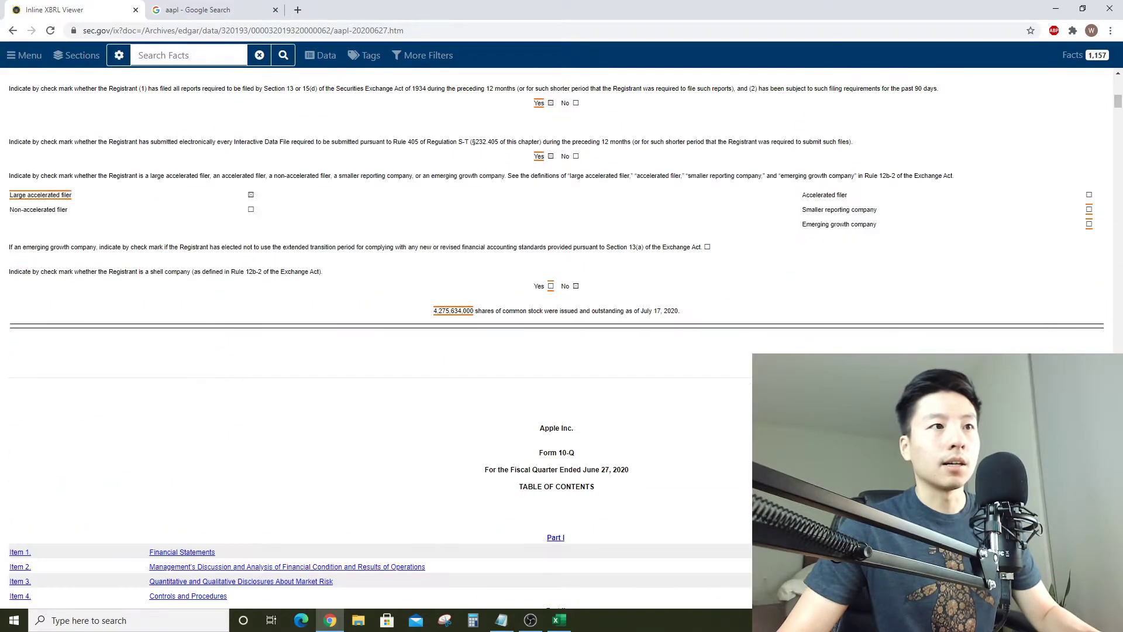
scroll(766, 345, "down", 7)
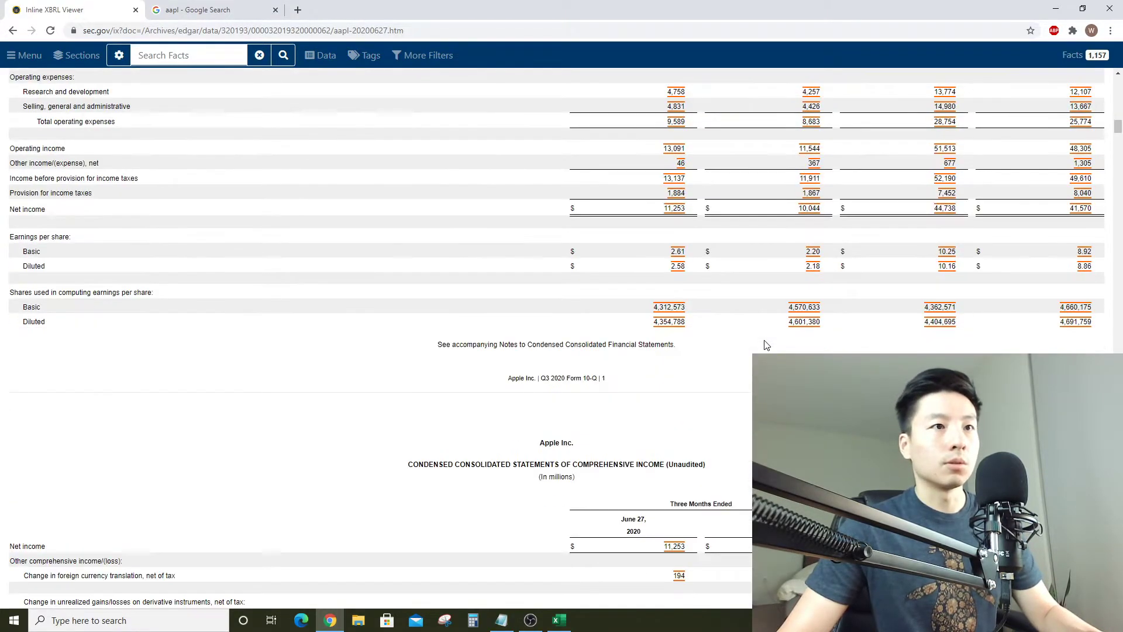
scroll(450, 270, "up", 5)
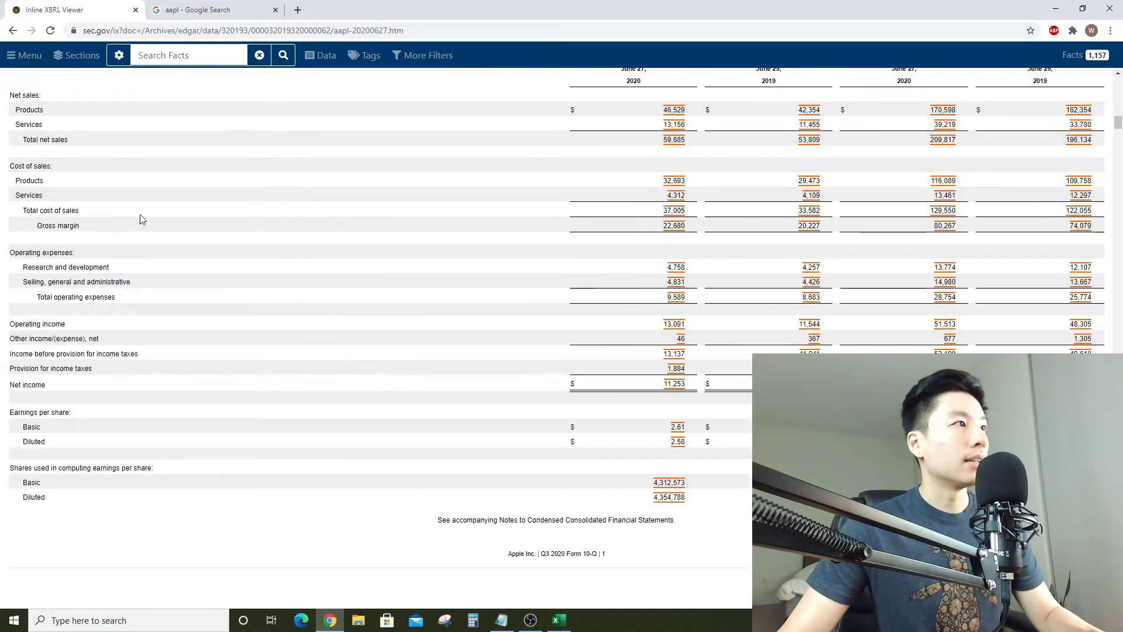
scroll(129, 309, "down", 4)
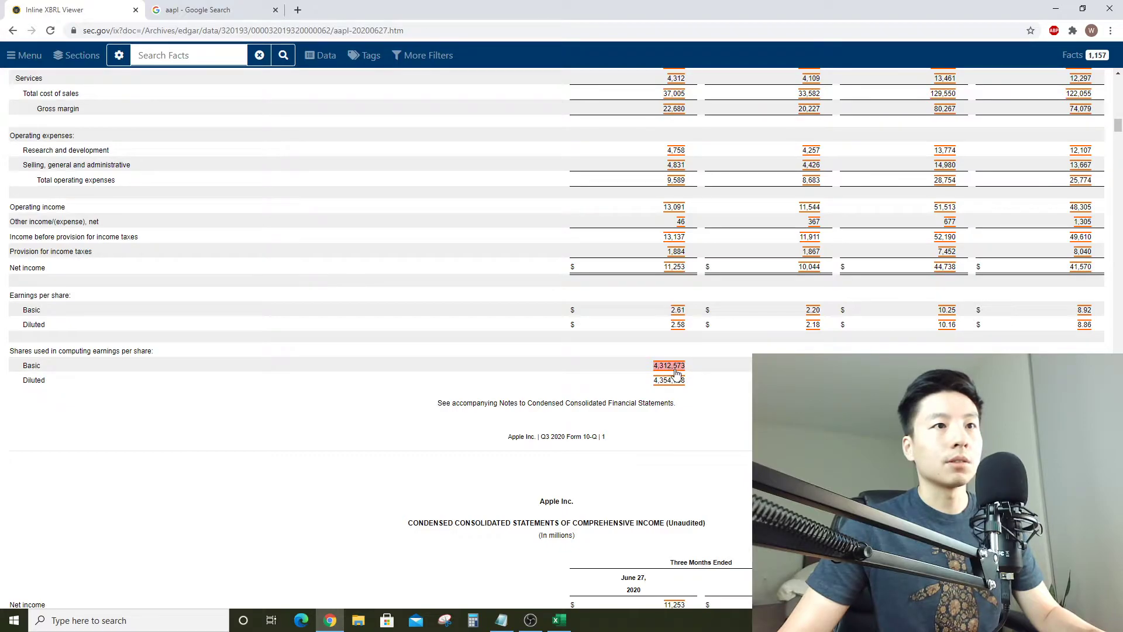
scroll(679, 375, "up", 4)
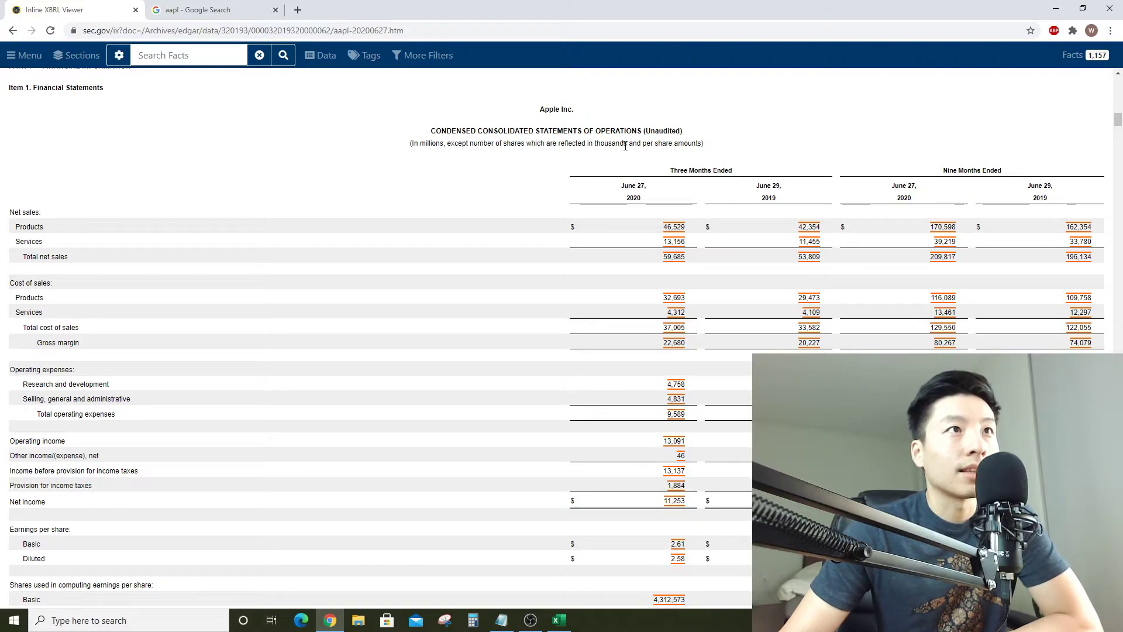
scroll(644, 203, "down", 4)
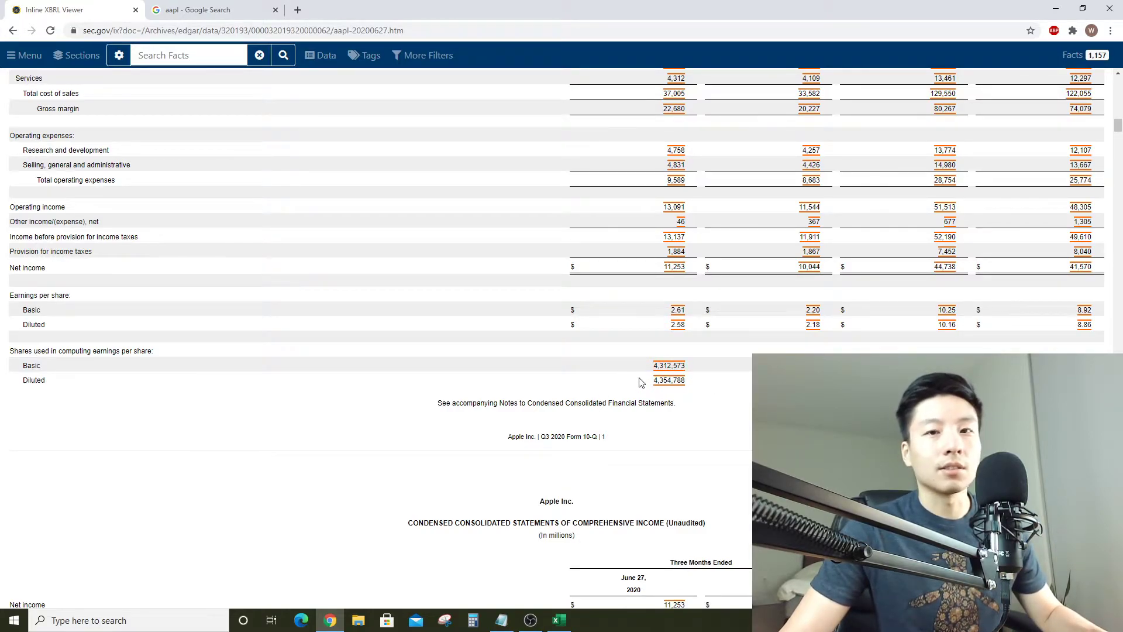
Enter 4312.6 as Shares Outstanding in C4 of Sheet2
key("alt+Tab")
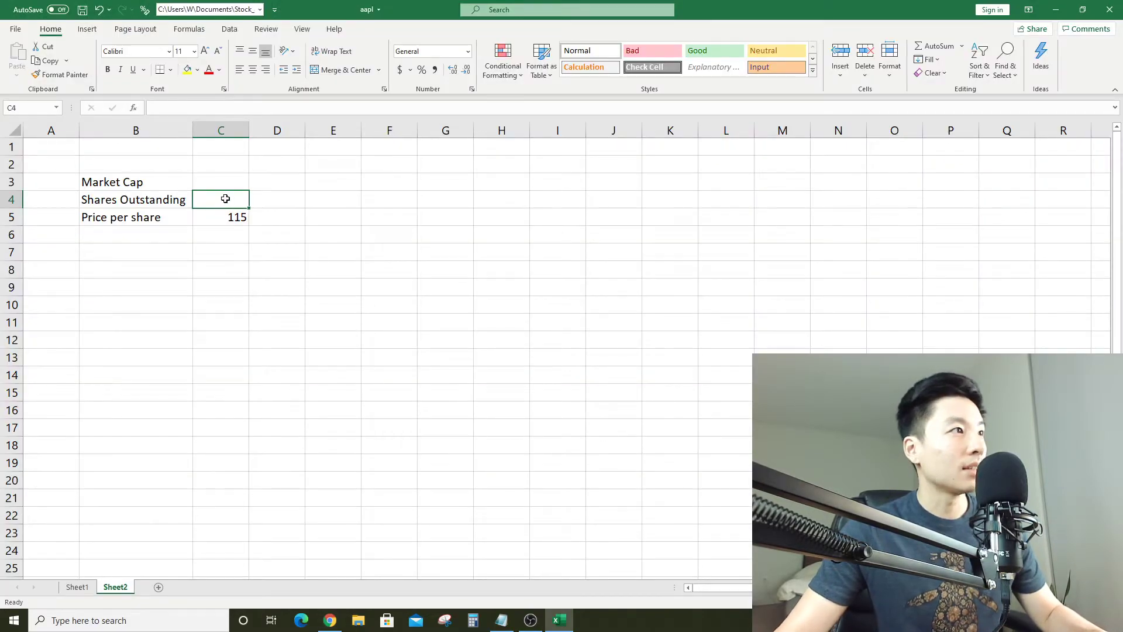
type("4312")
key("Return")
key("alt+Tab")
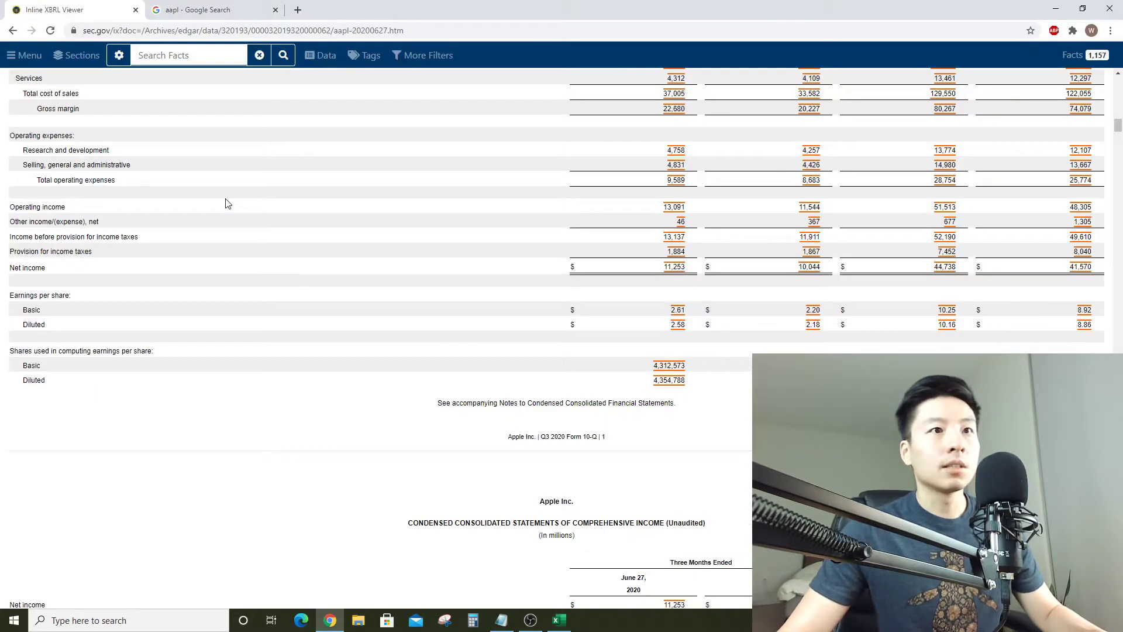
key("alt+Tab")
left_click(199, 199)
left_click(179, 110)
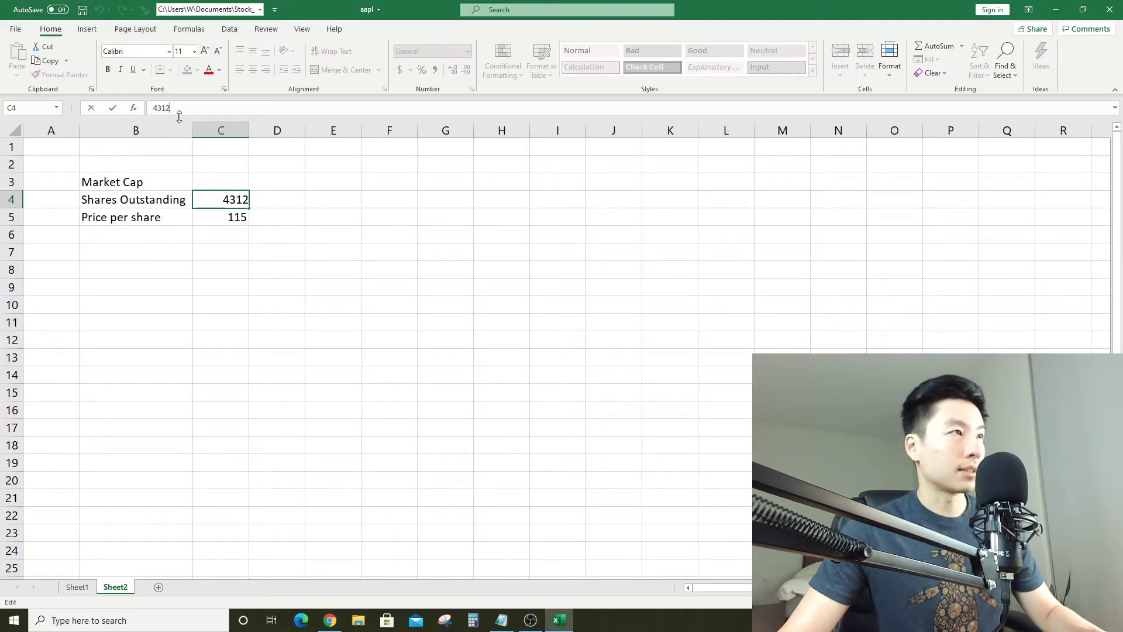
type(".6")
key("Return")
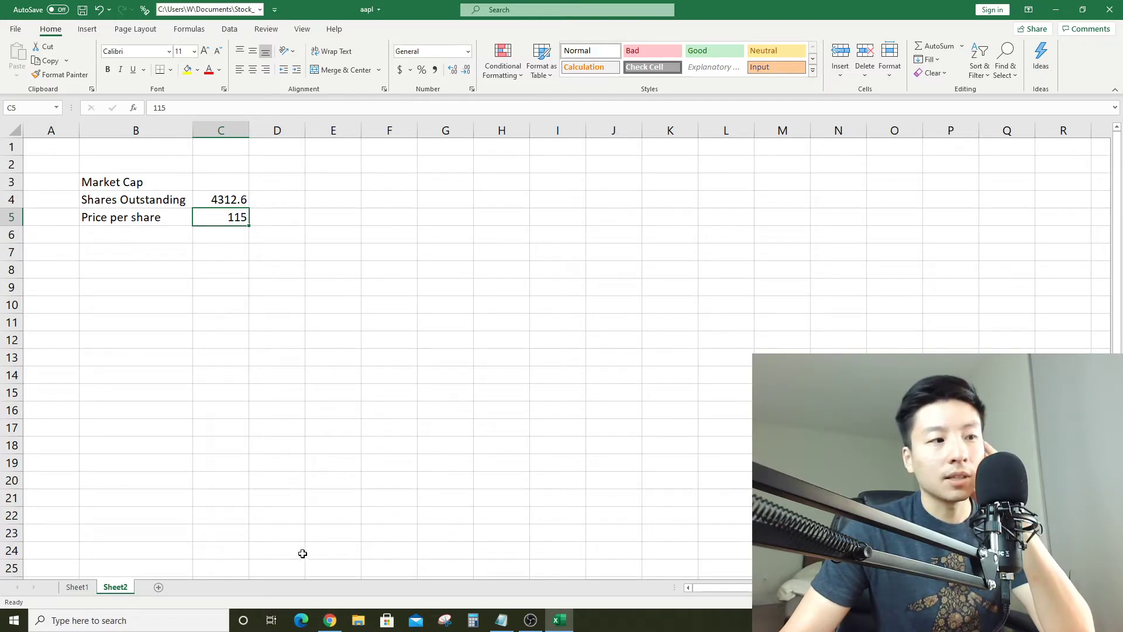
Scroll the 10-Q filing and briefly check the workbook behind the browser
left_click(330, 620)
scroll(527, 252, "up", 10)
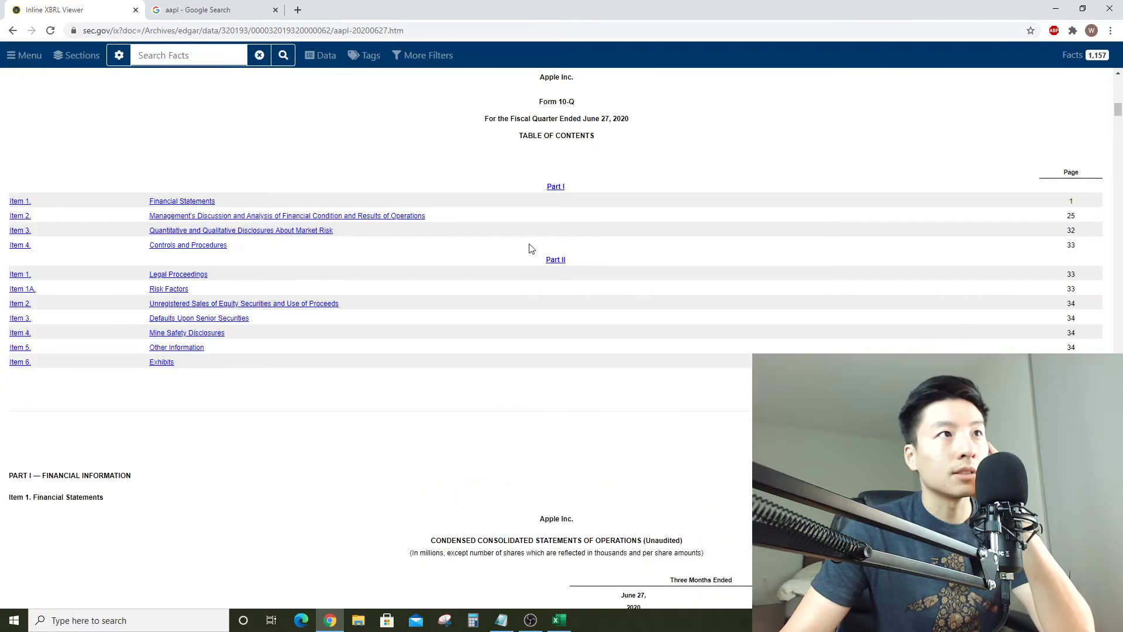
scroll(526, 252, "up", 4)
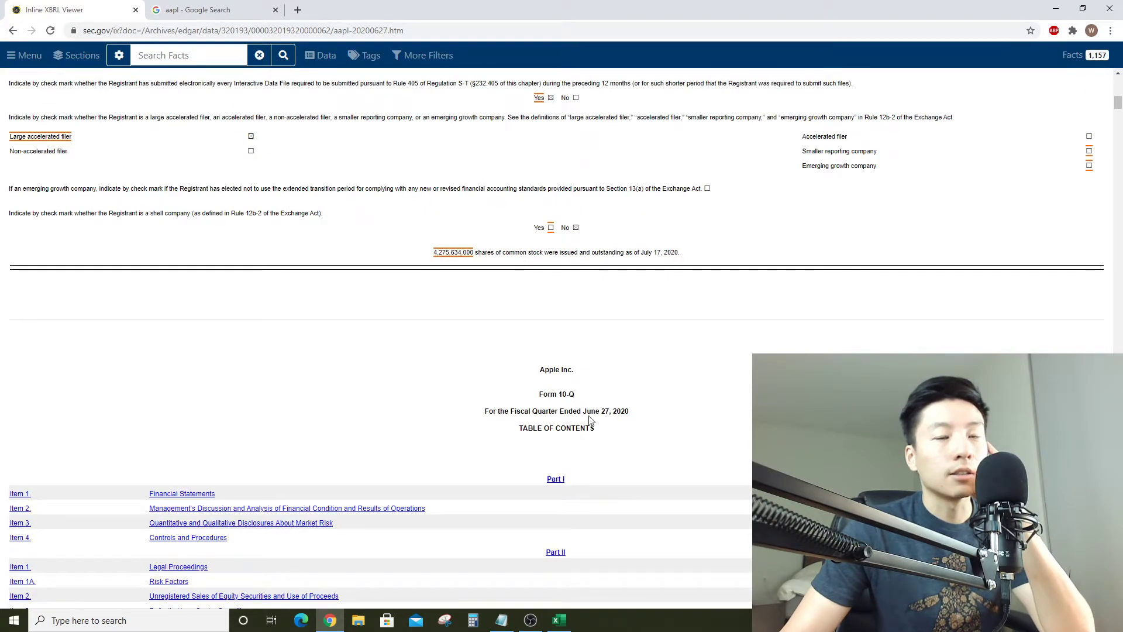
left_click(1055, 8)
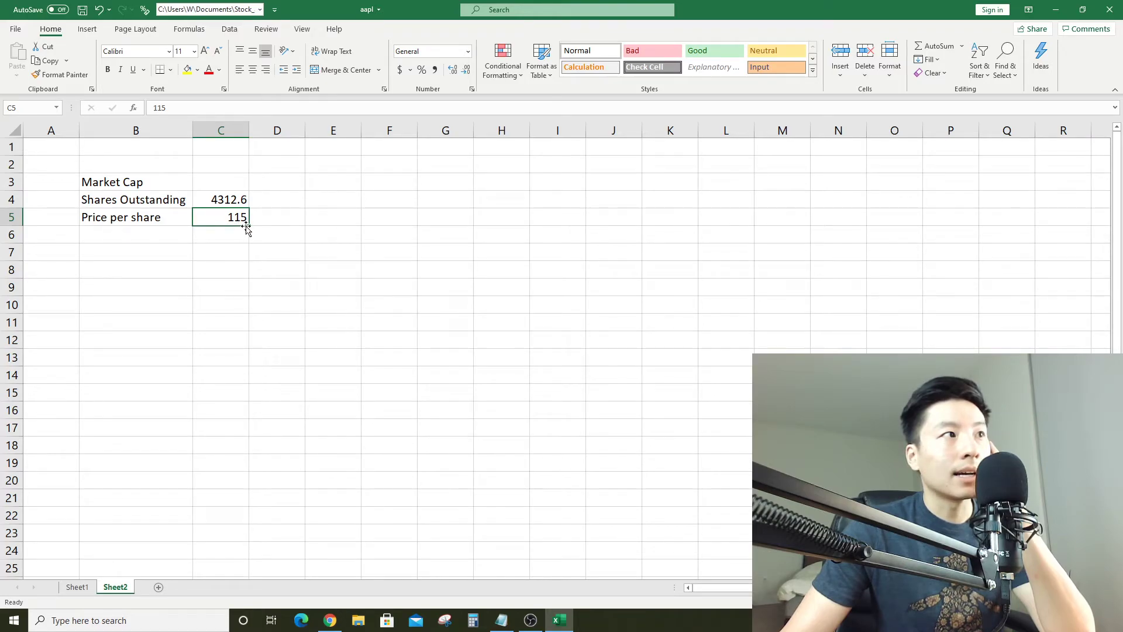
left_click(329, 620)
Search Google for 'apple stock split 2020', finding the 4-for-1 split on August 28, 2020
left_click(298, 10)
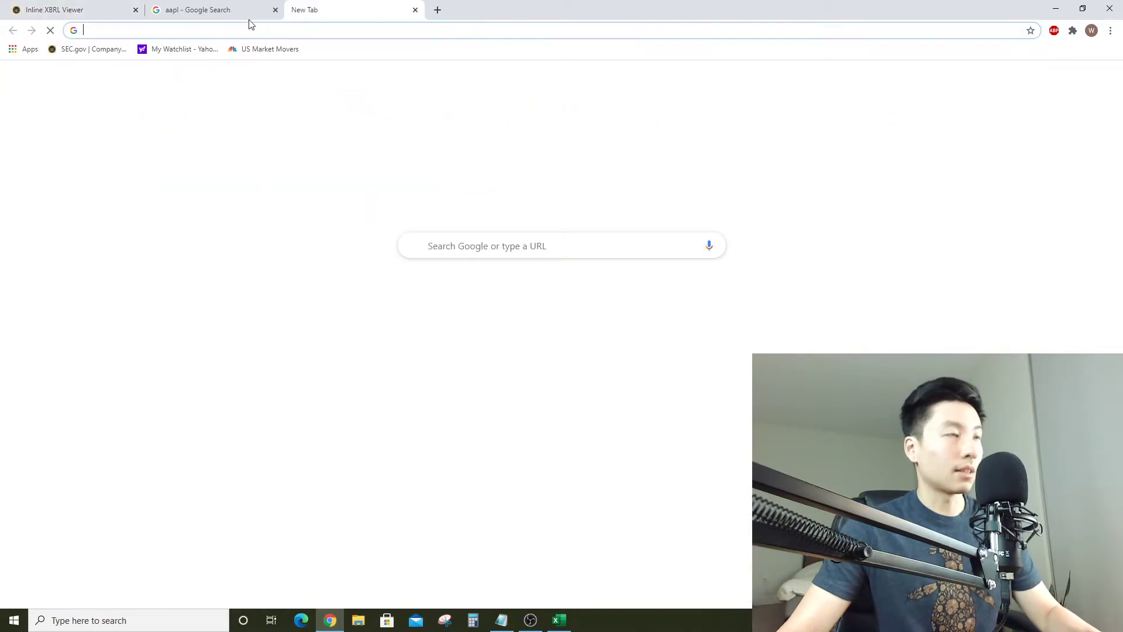
type("apple stock sp")
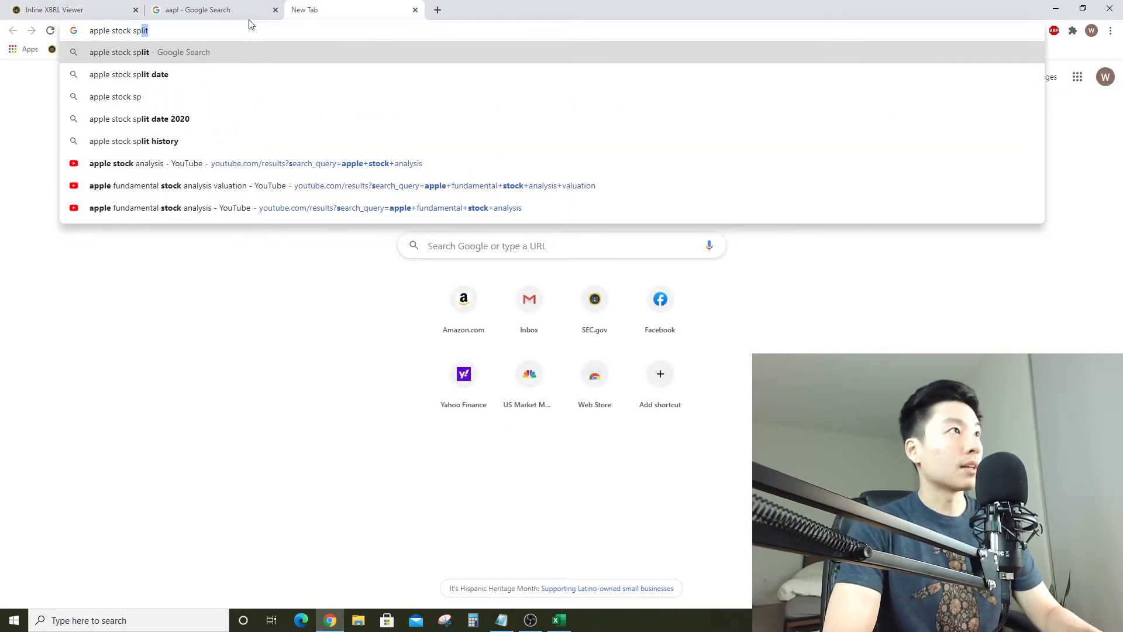
key("Return")
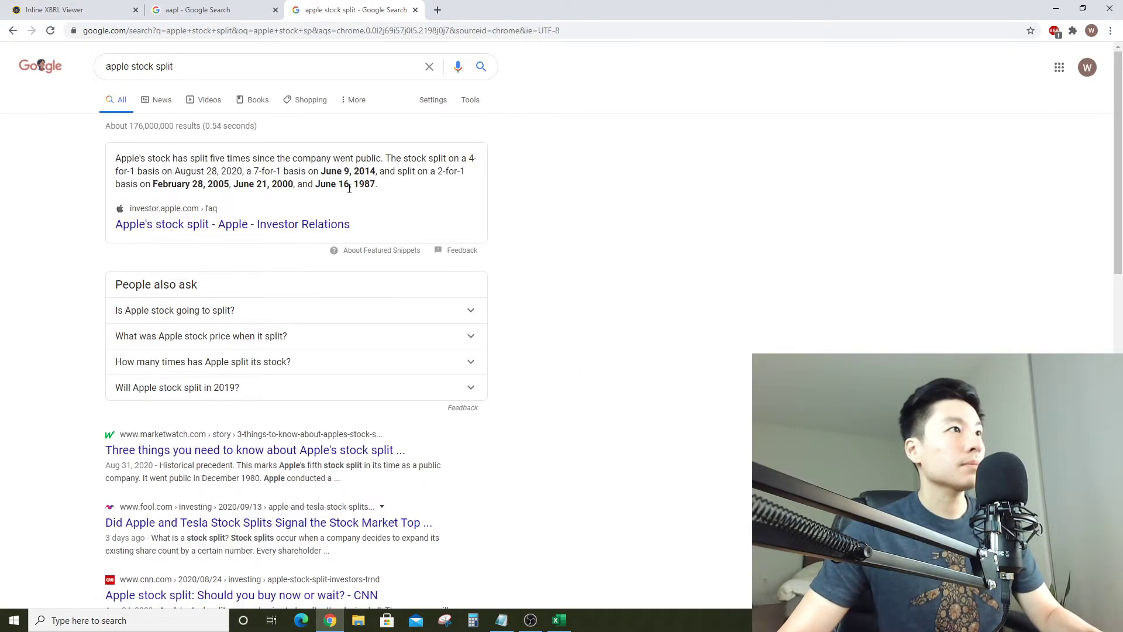
left_click(211, 66)
type("2020")
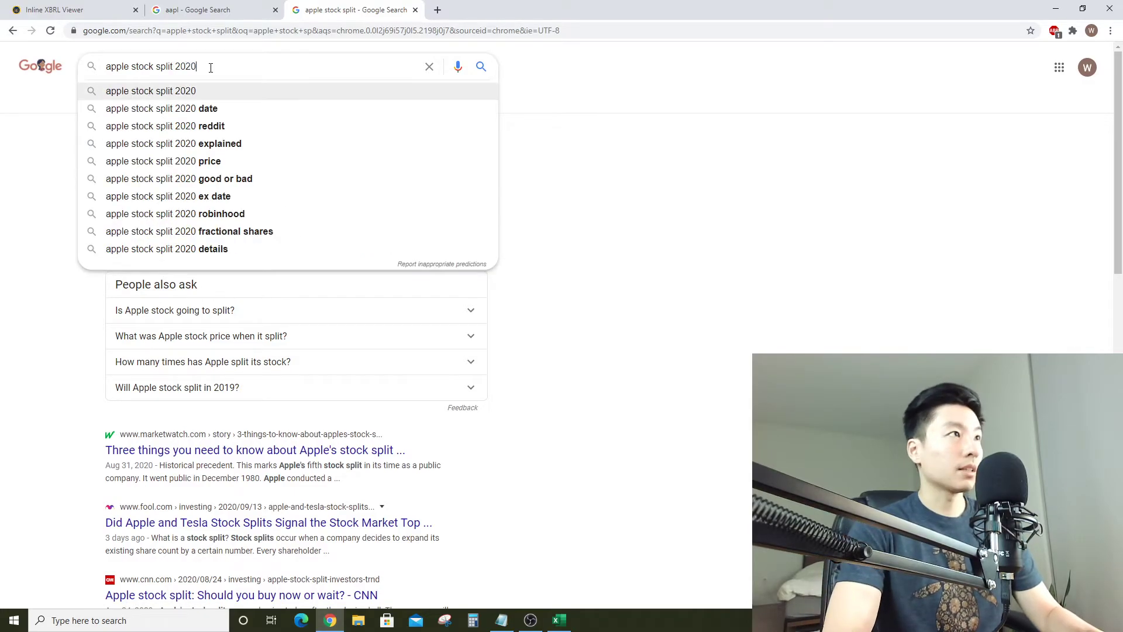
key("Return")
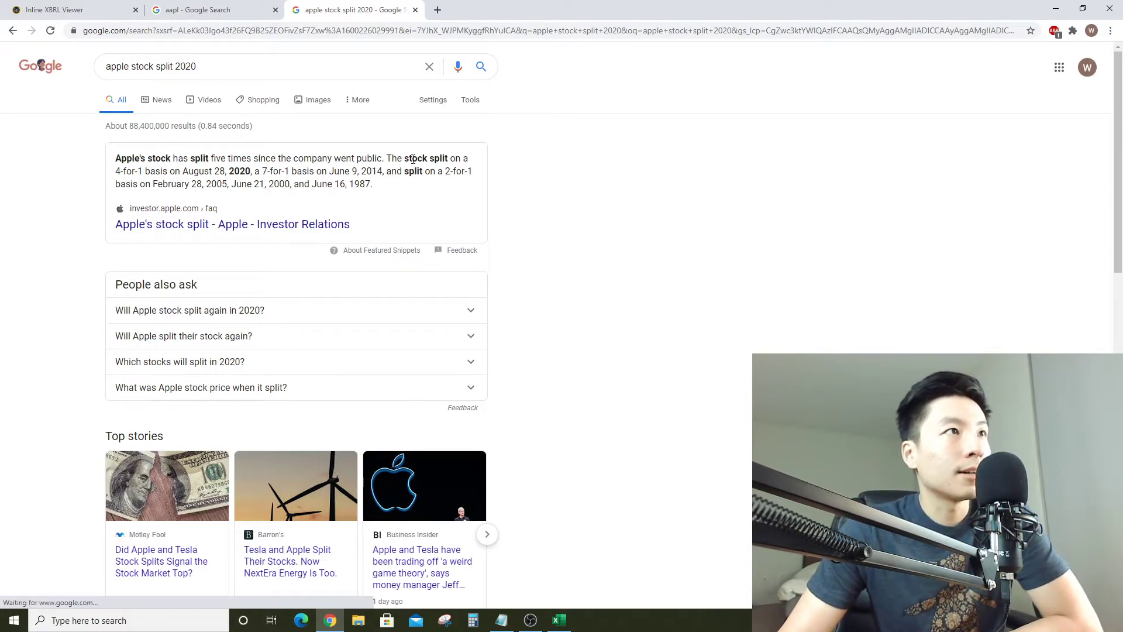
left_click(69, 10)
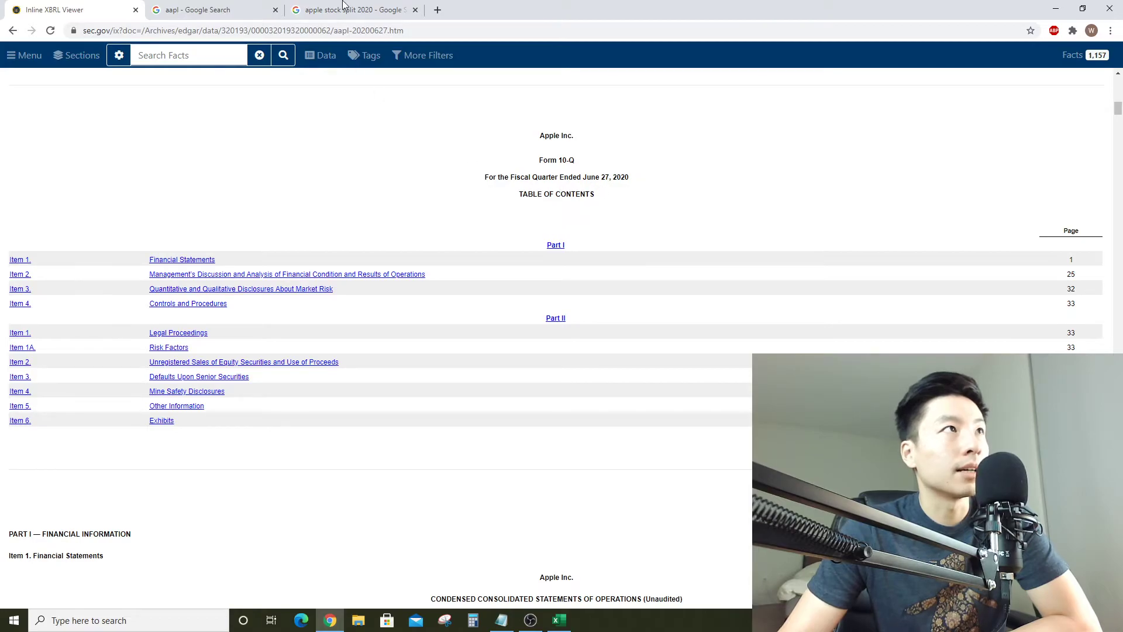
left_click(344, 6)
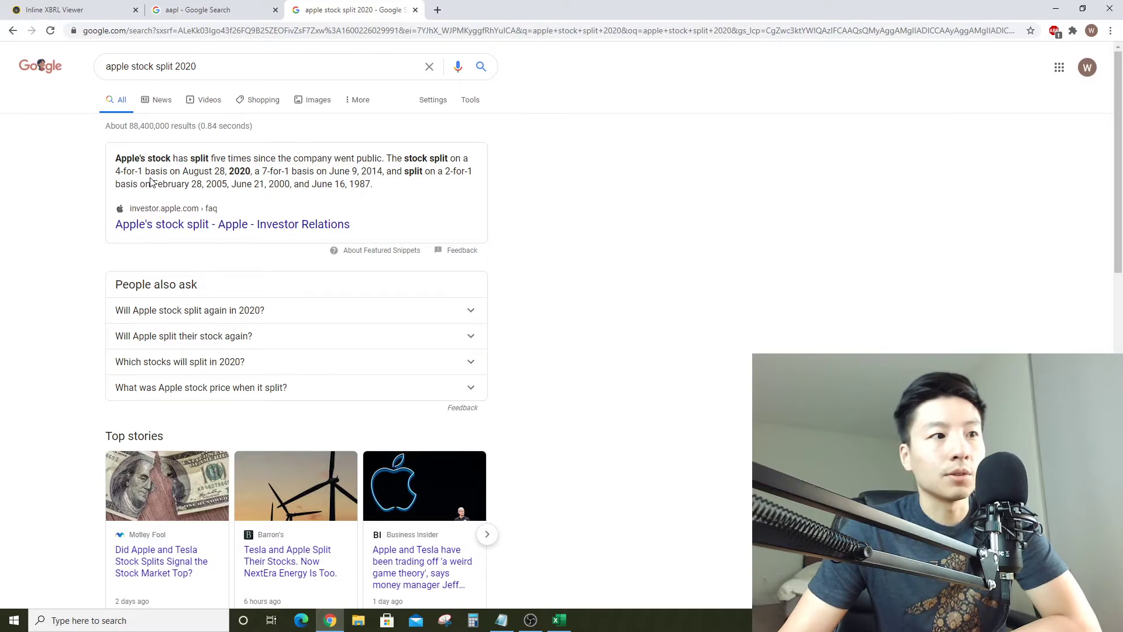
left_click(1055, 10)
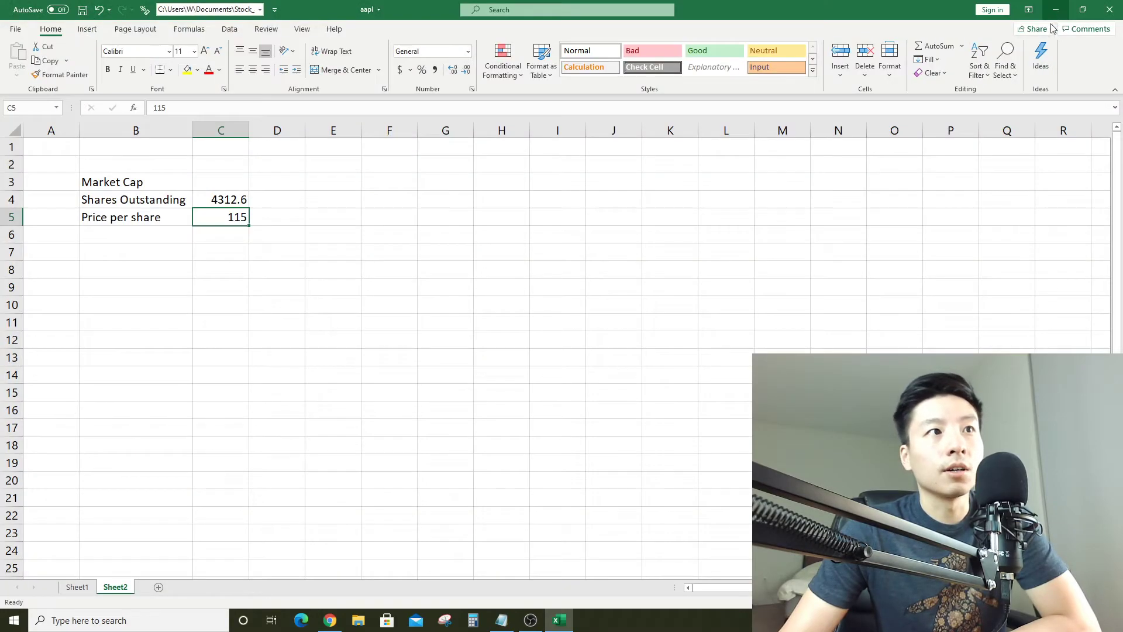
Change the price per share in C5 to =115*4, giving 460
left_click(154, 109)
type("=115")
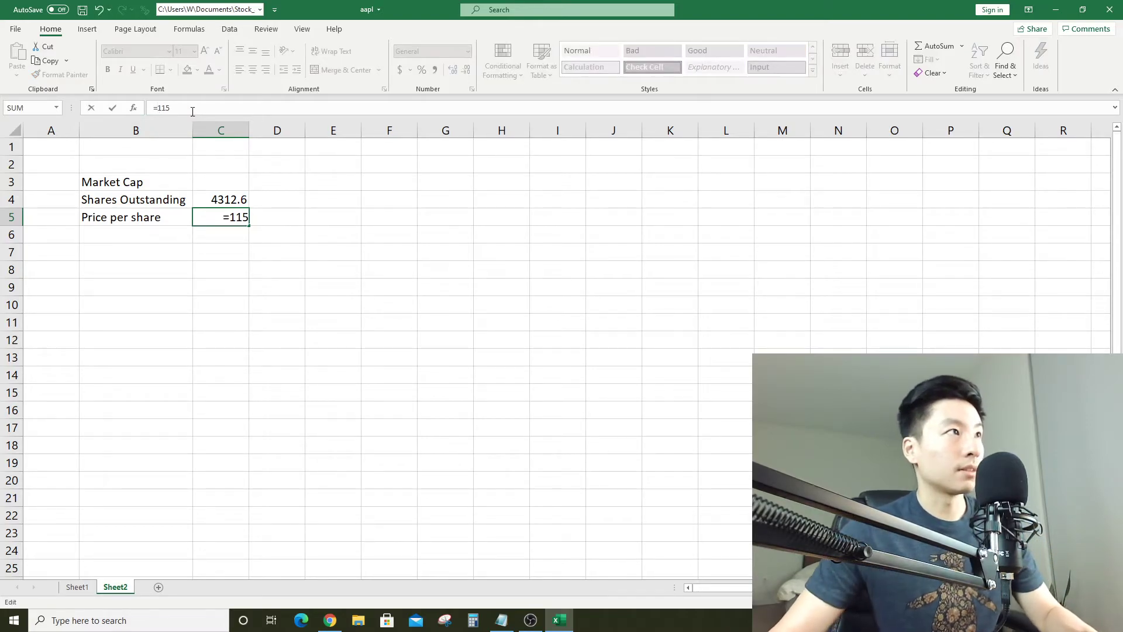
type("*")
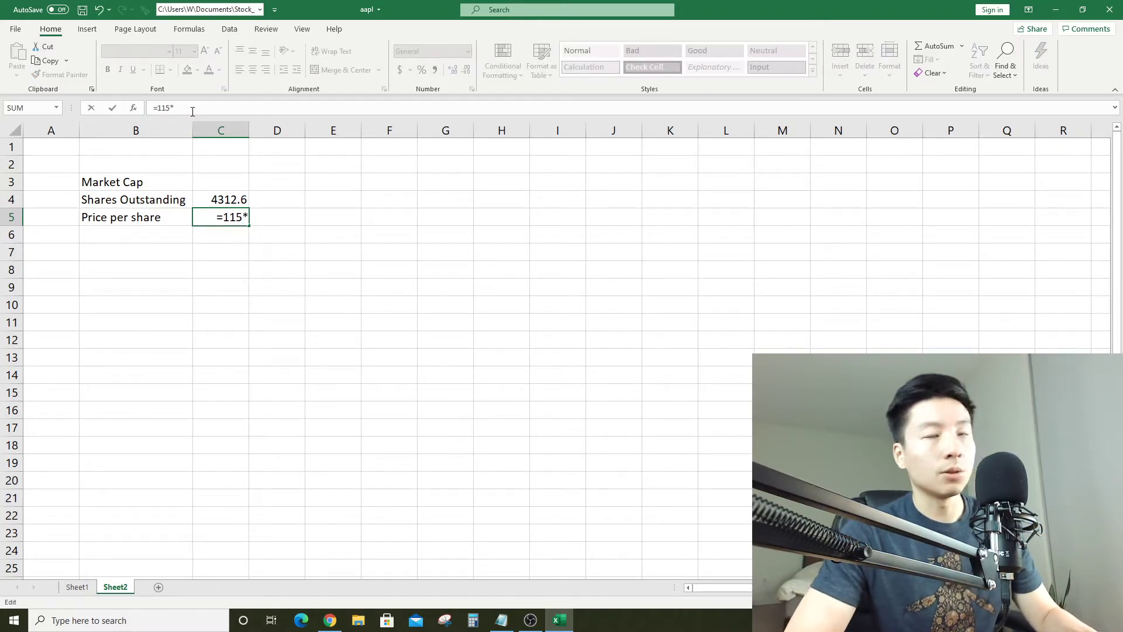
type("4")
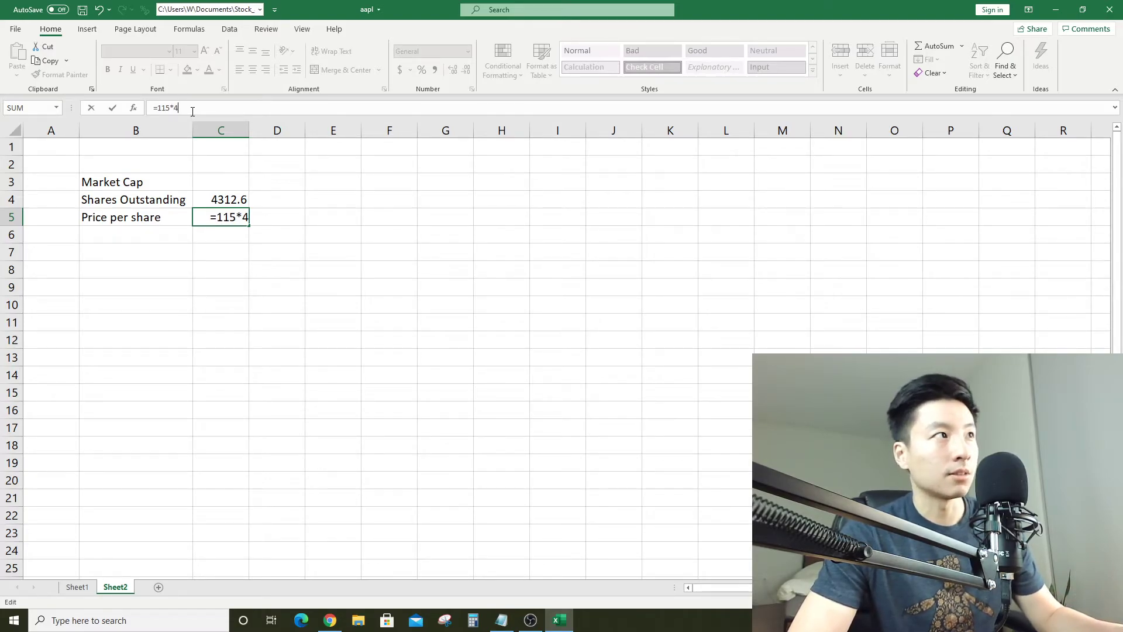
key("Return")
key("Up")
key("Right")
key("Left")
Annotate D5 with the note '*old shares 1/4 stock split'
left_click(298, 213)
type("*")
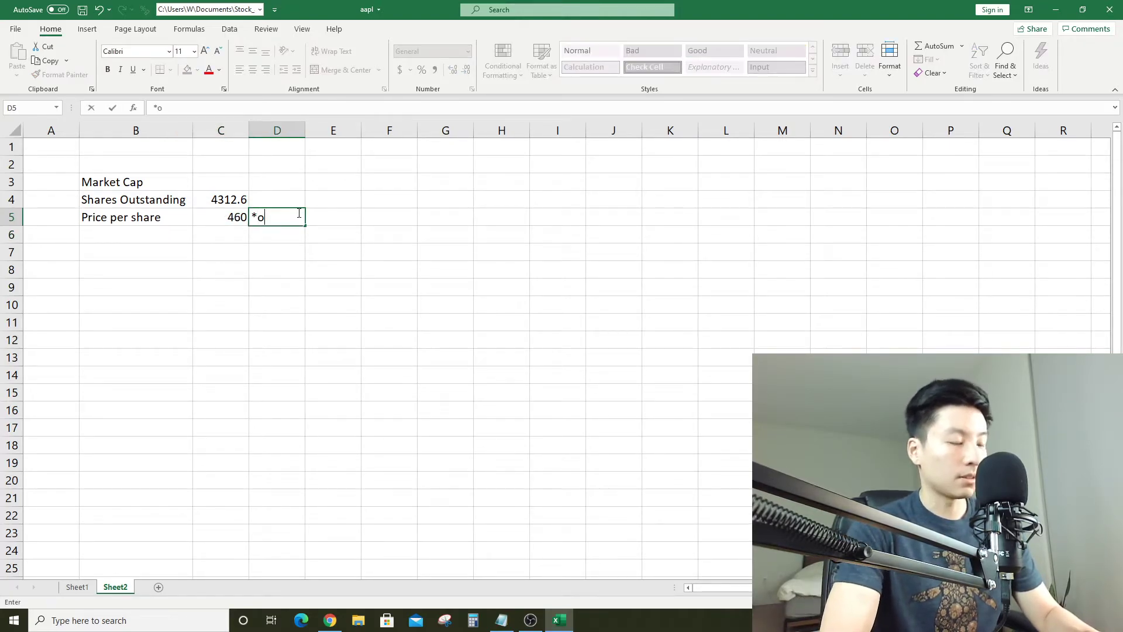
type("old shares")
key("Return")
key("Up")
key("Right")
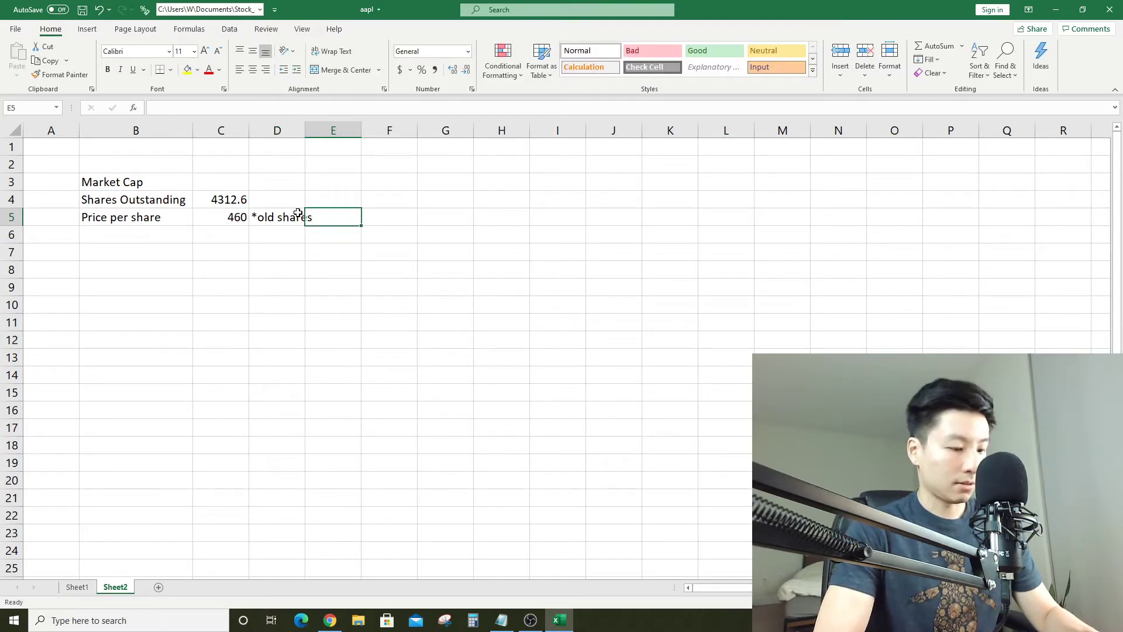
key("Left")
left_click(234, 109)
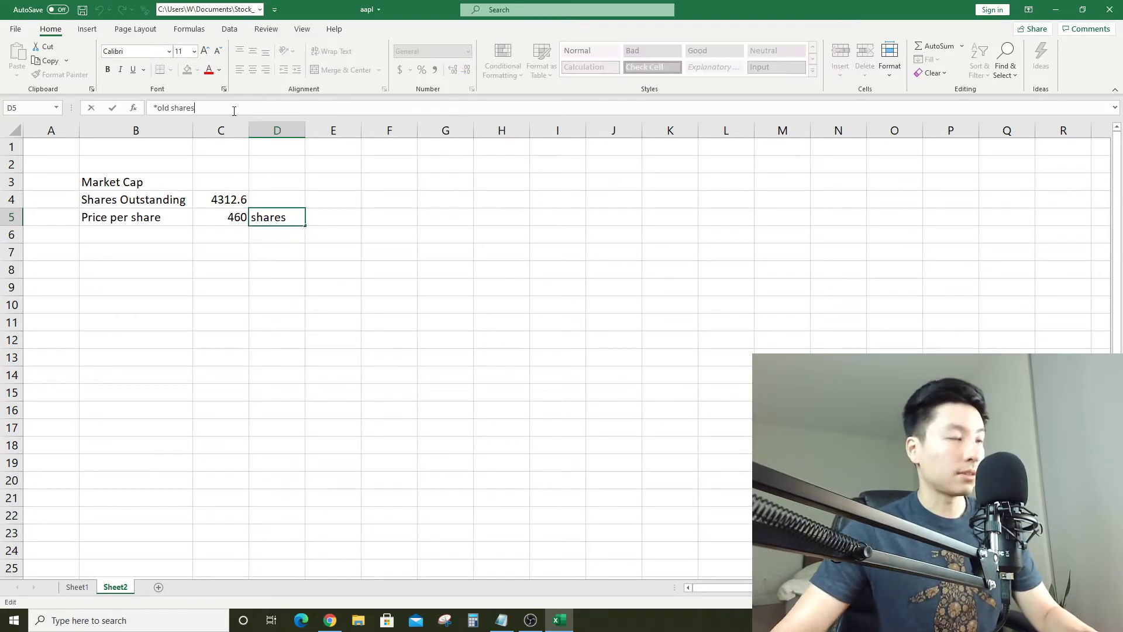
type("1/4 stock split")
key("Return")
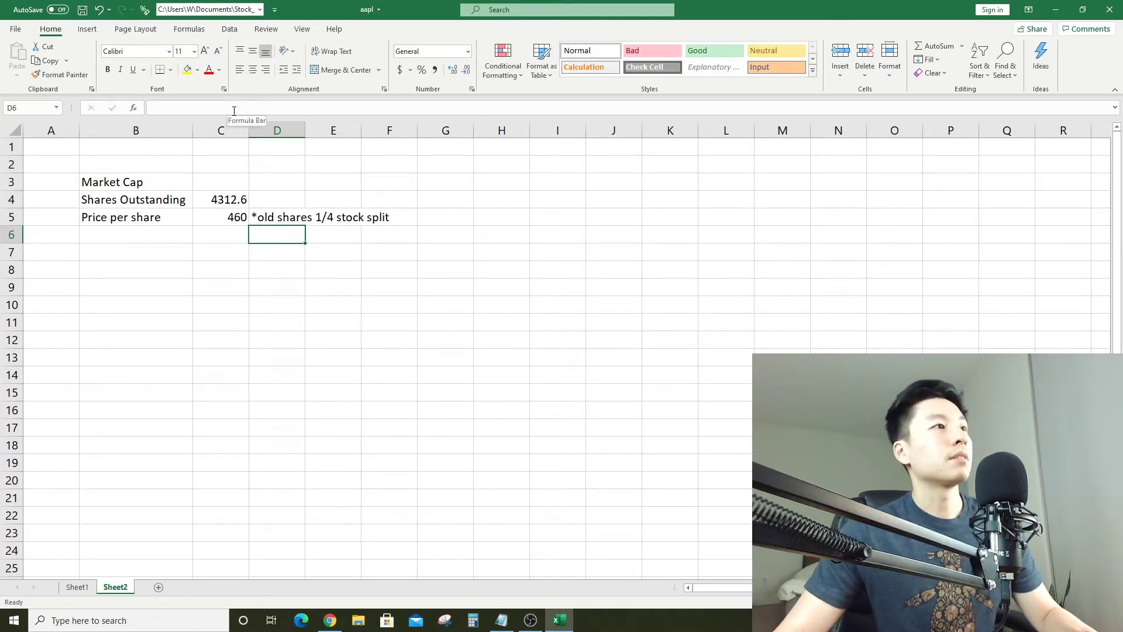
left_click(231, 185)
Enter =C4*C5 as Market Cap in C3, formatted with Comma Style and no decimals (1,983,796)
type("=")
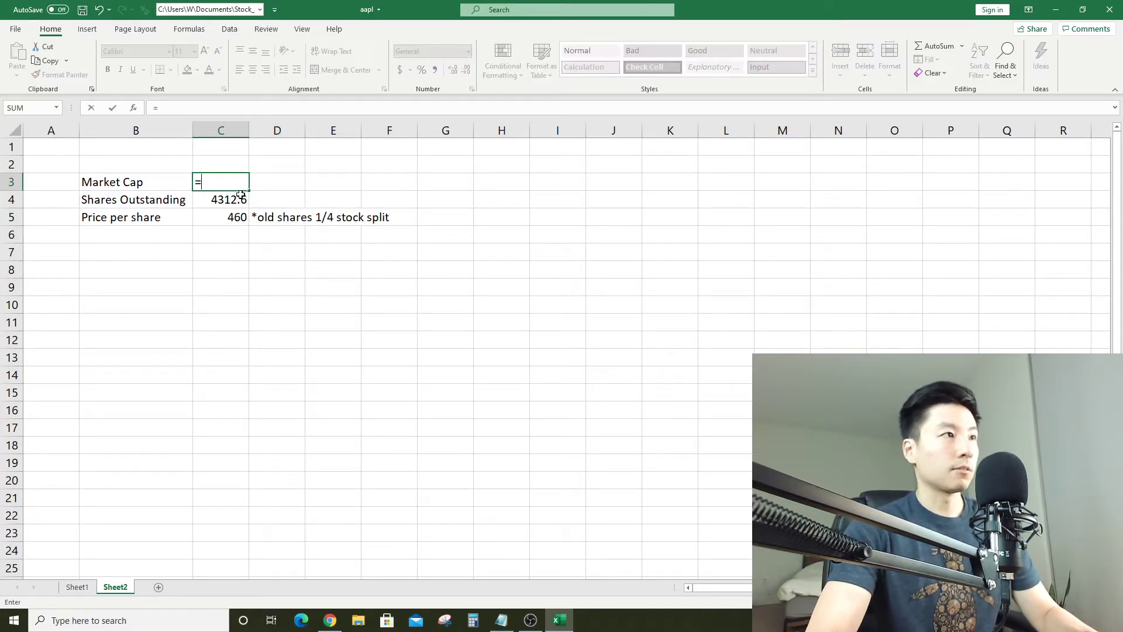
left_click(241, 196)
type("*")
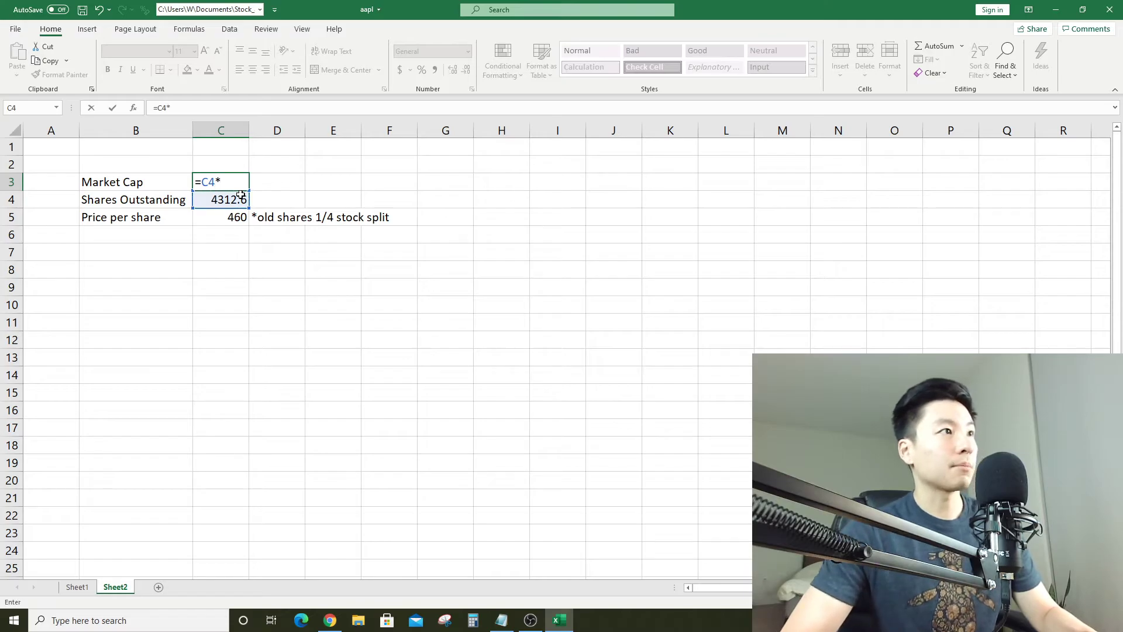
key("Down")
key("Down")
key("Return")
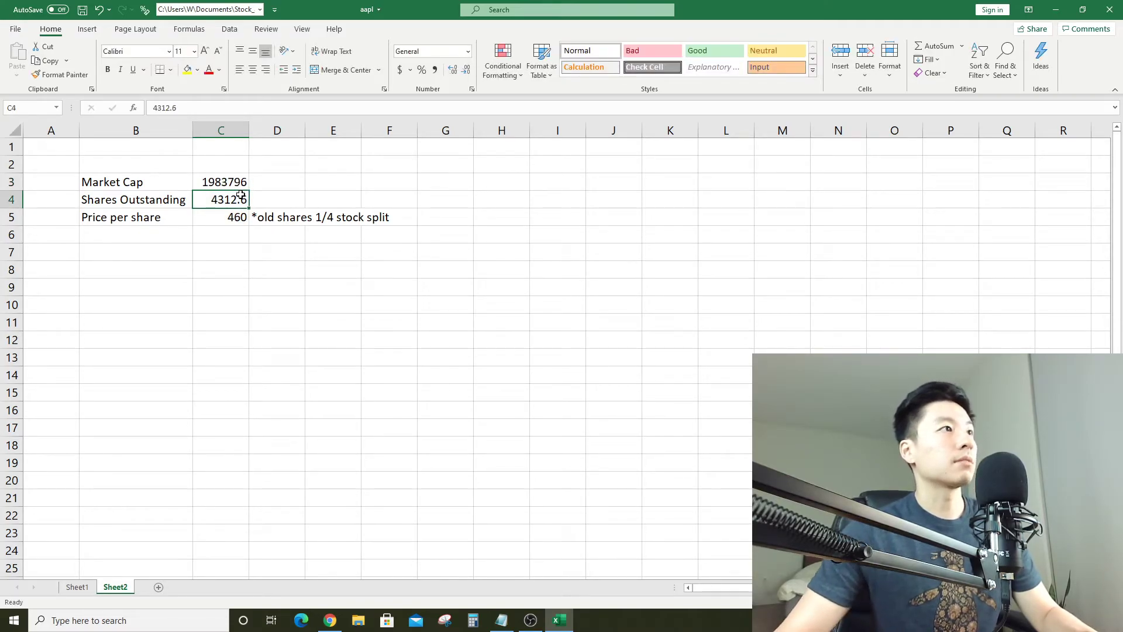
left_click(238, 181)
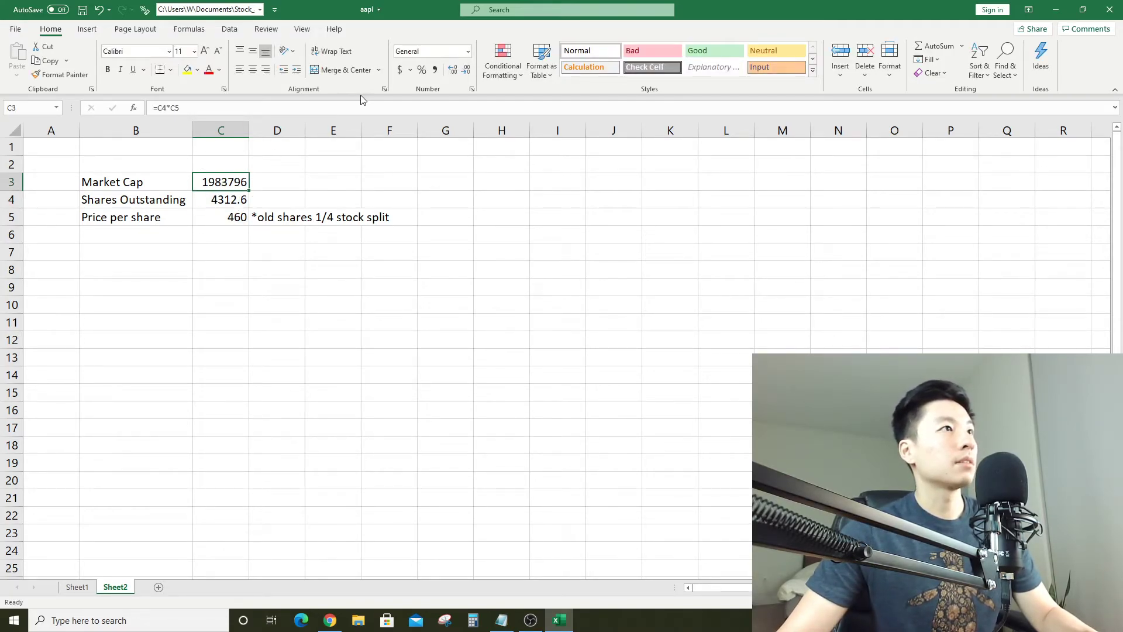
left_click(435, 70)
left_click(466, 70)
left_click(467, 70)
left_click(373, 289)
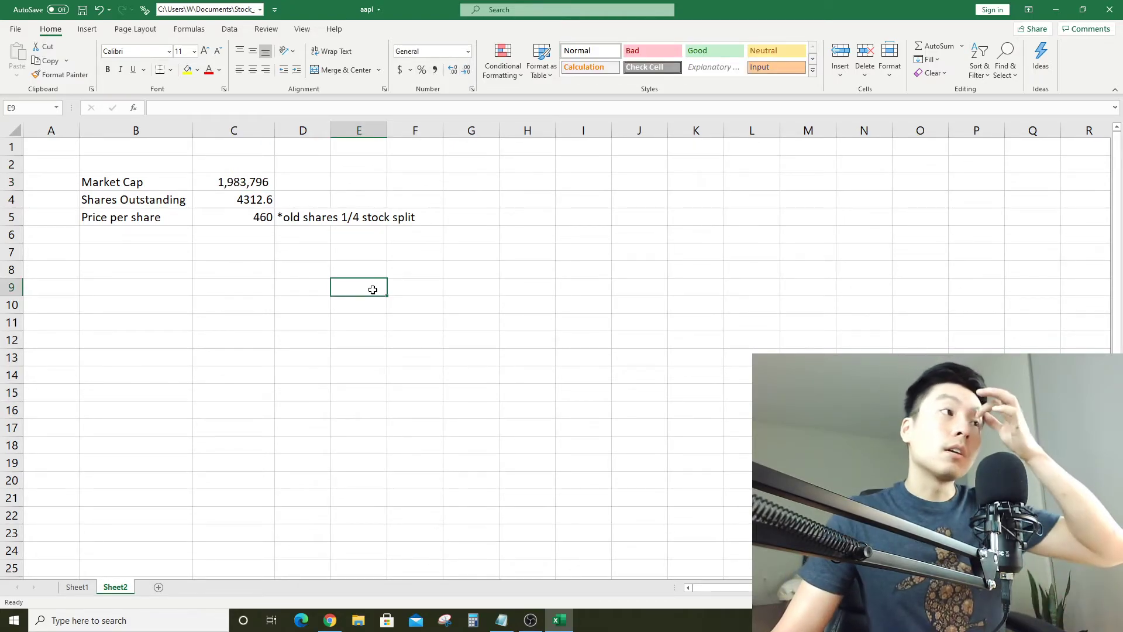
left_click(249, 182)
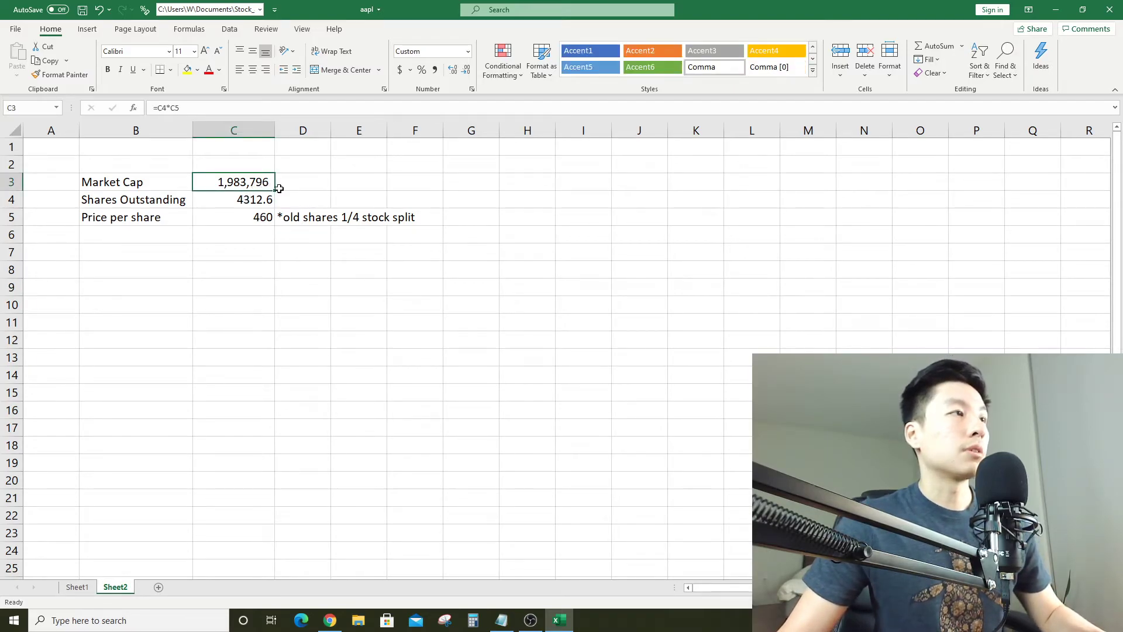
left_click(338, 627)
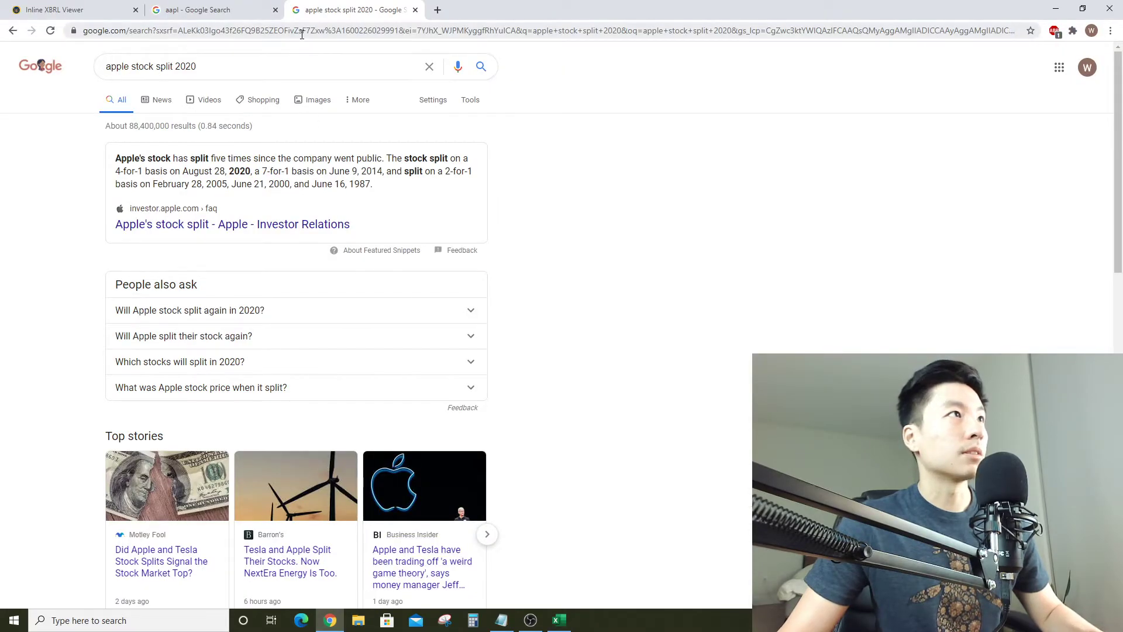
left_click(173, 13)
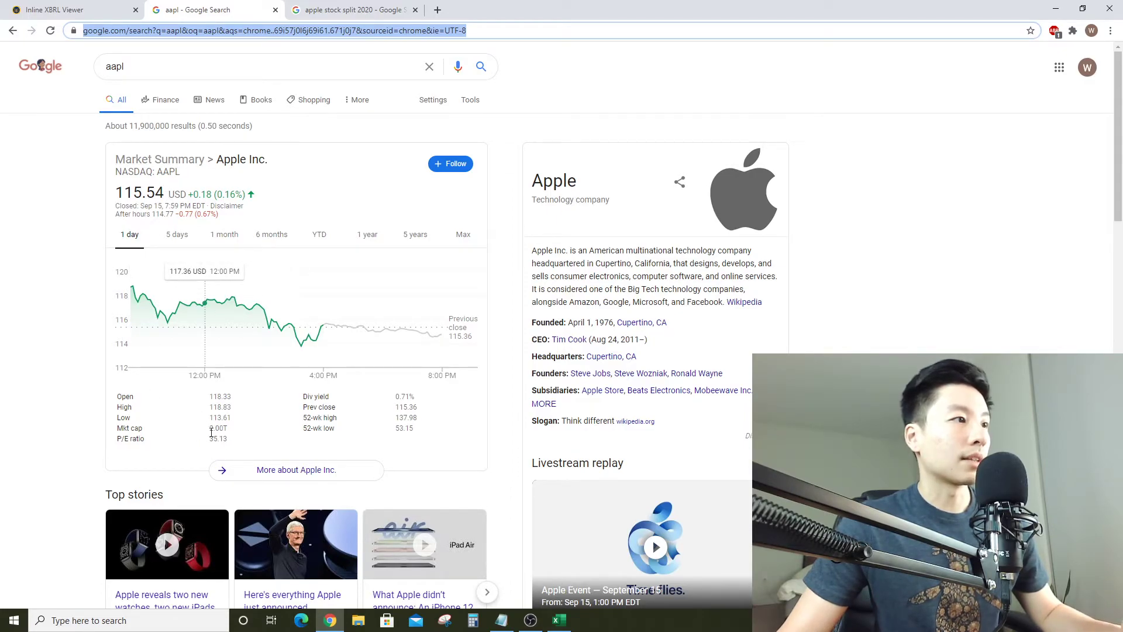
Cut the Market Cap label and value from row 3 and paste them into row 6
key("alt+Tab")
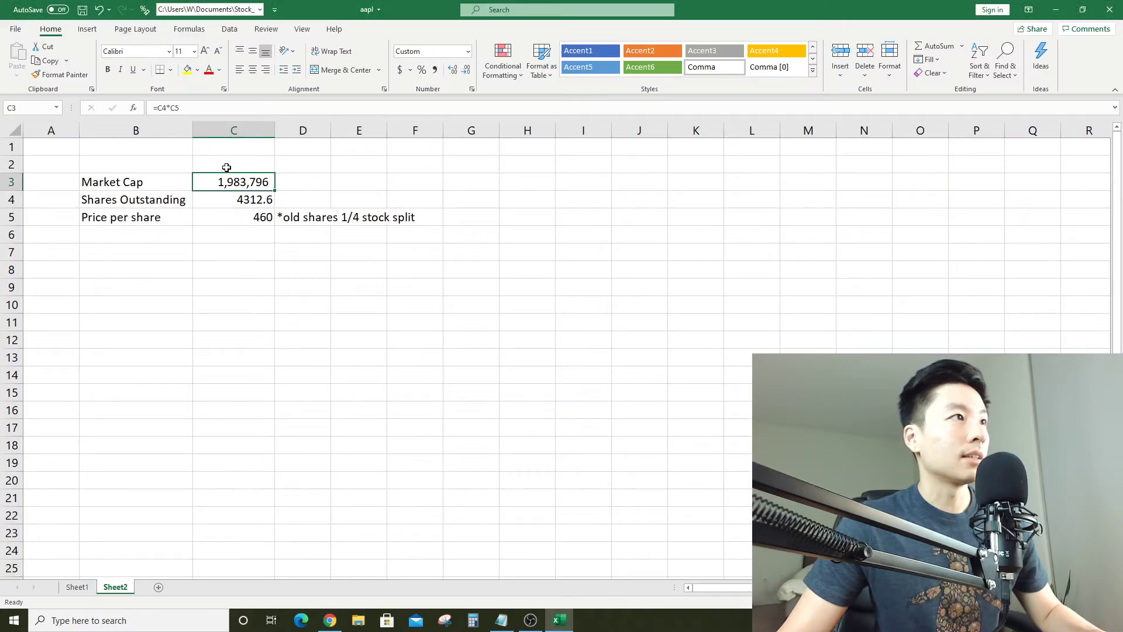
left_click(243, 235)
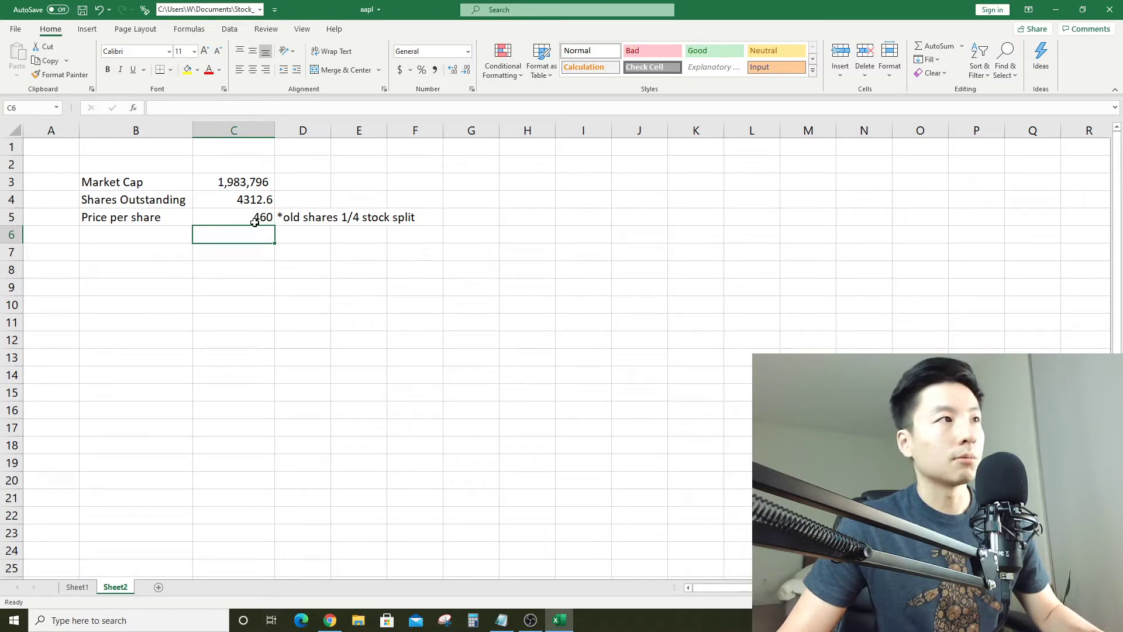
left_click(117, 235)
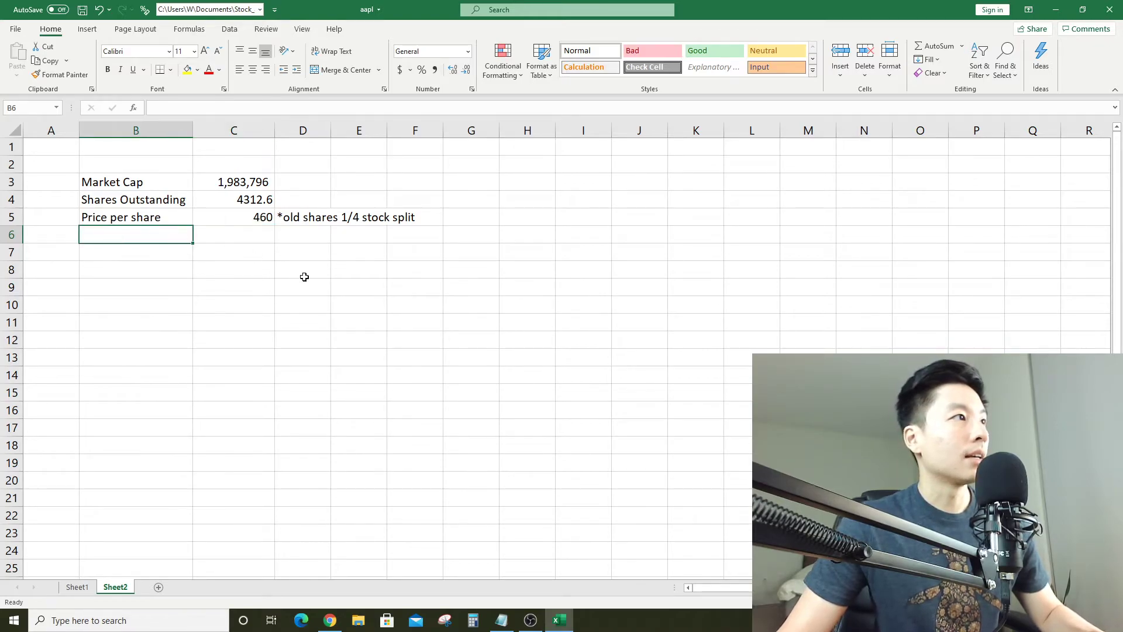
left_click(249, 183)
left_click_drag(132, 186, 243, 186)
key("ctrl+x")
left_click_drag(135, 234, 260, 240)
key("ctrl+v")
left_click(372, 248)
Add an 'Enterprise Value' label in B10
left_click(160, 265)
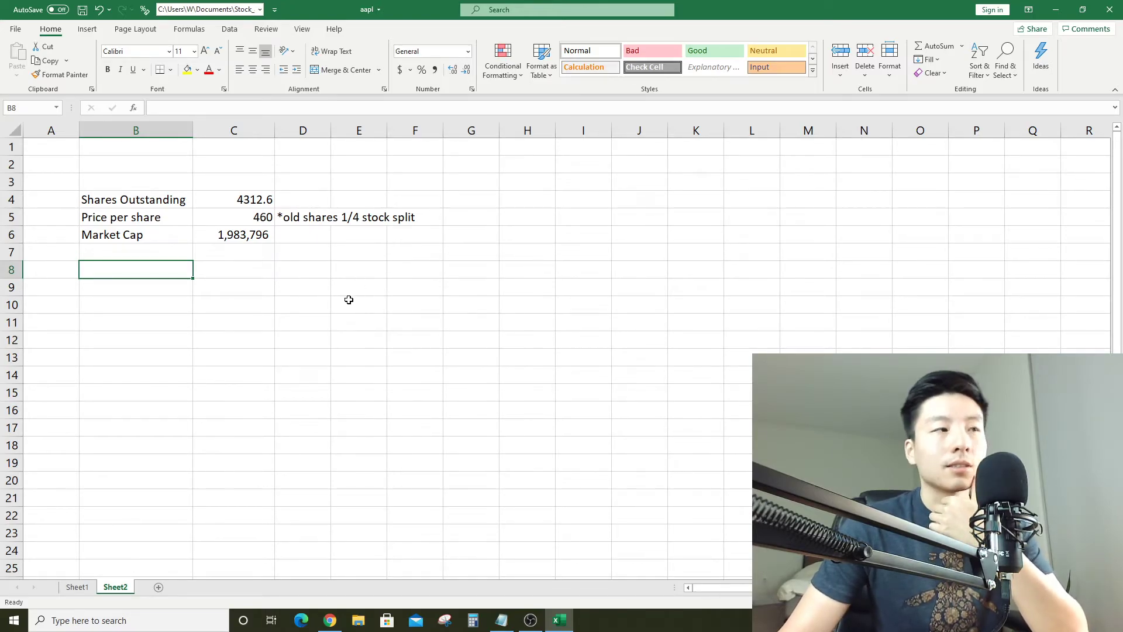
left_click(145, 306)
type("En")
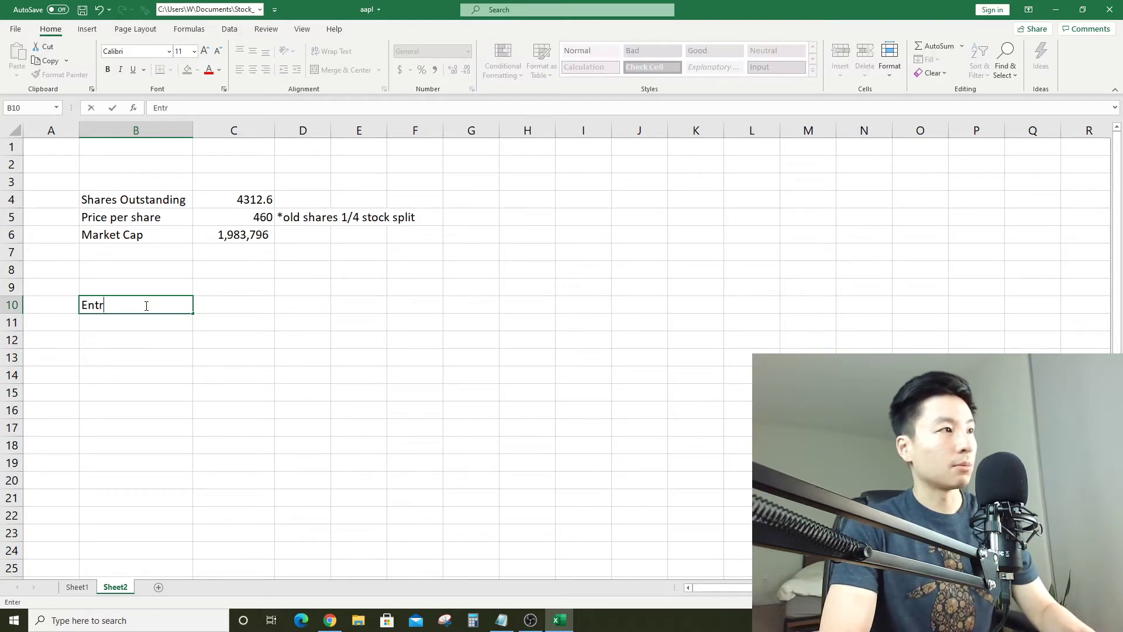
type("terprise Value")
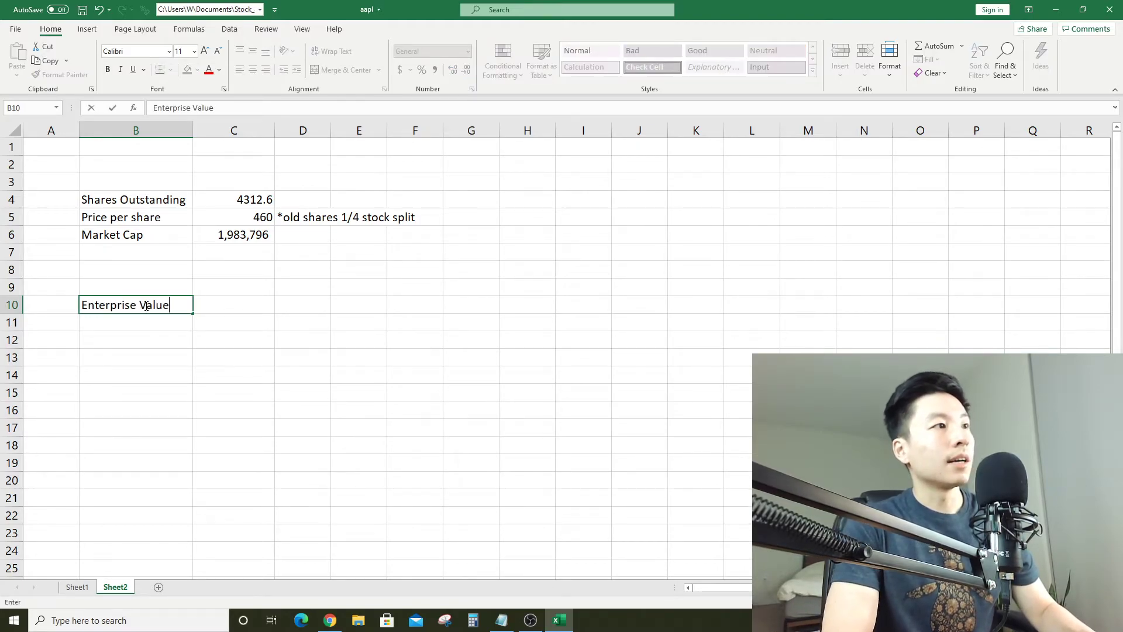
key("Return")
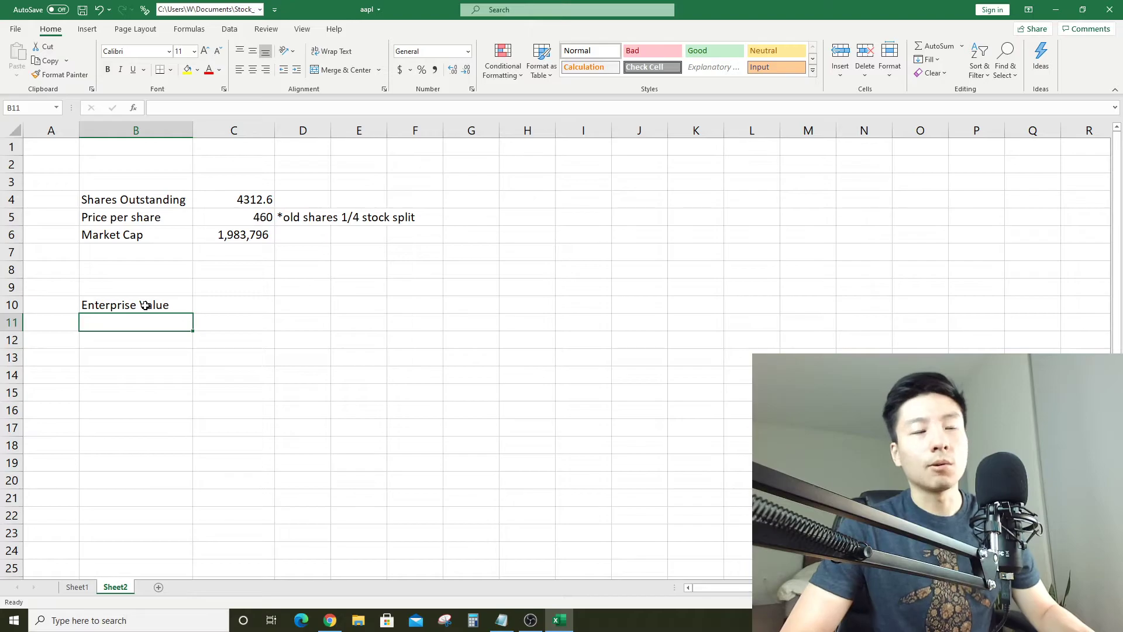
key("Up")
key("Up")
key("Up")
key("Up")
key("Up")
key("Right")
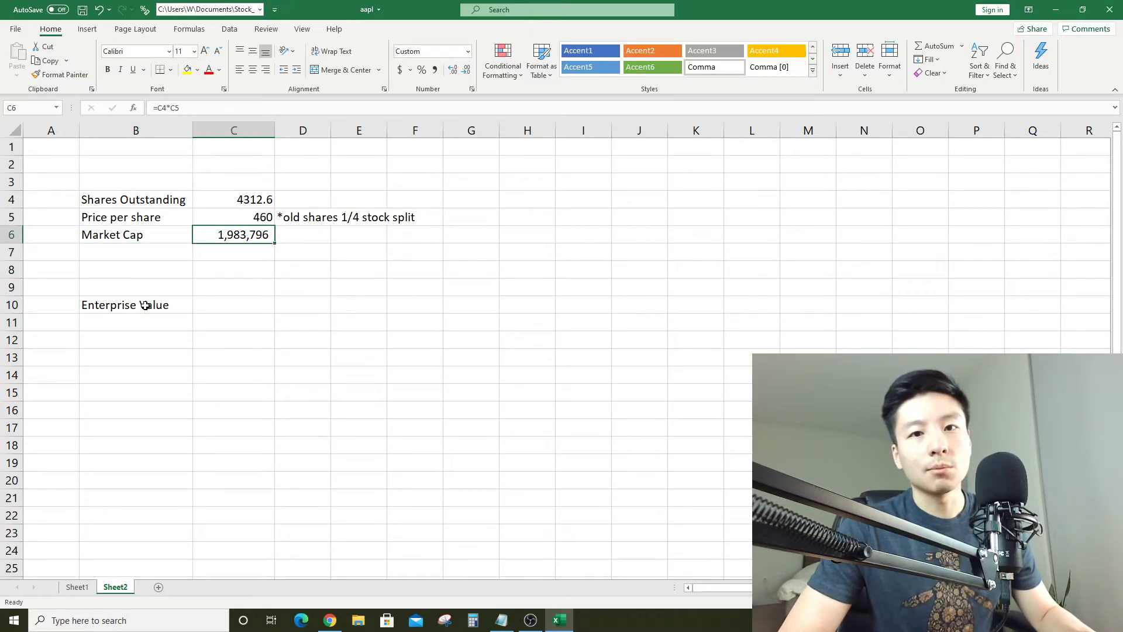
key("Down")
key("Up")
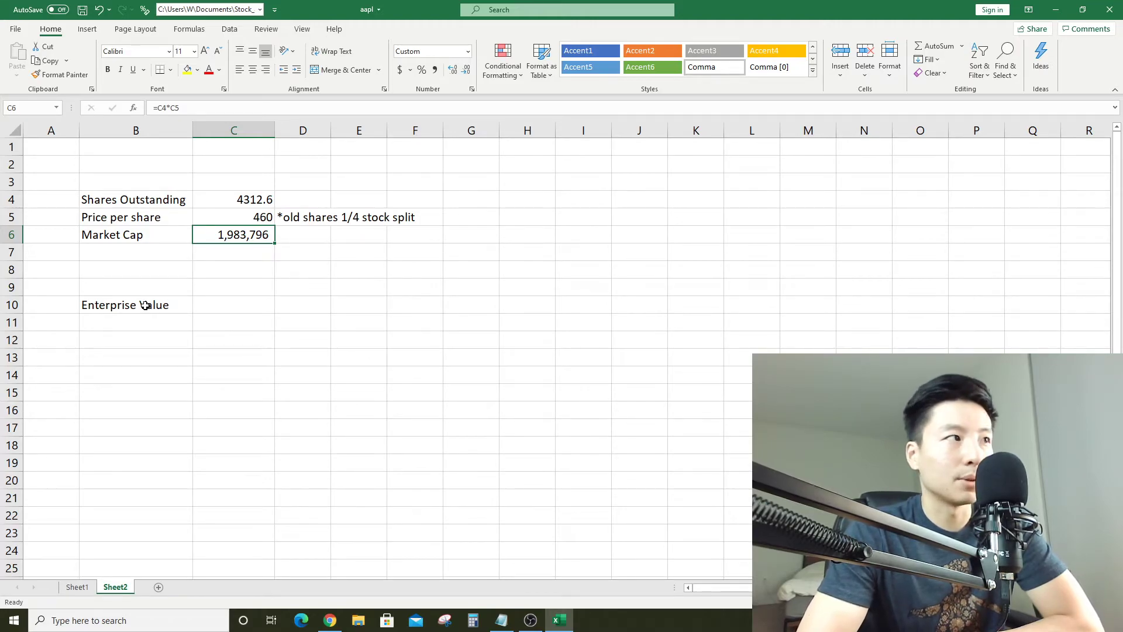
Enter the labels 'Debt' in B7 and 'Cash' in B8 on Sheet2
key("Down")
key("Left")
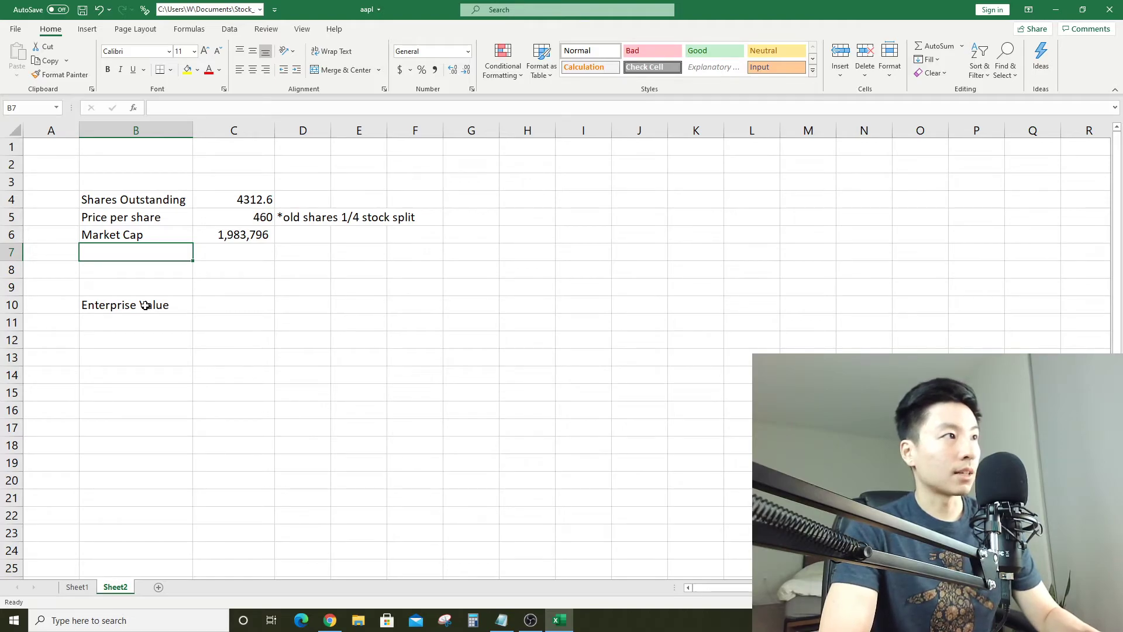
type("Debt")
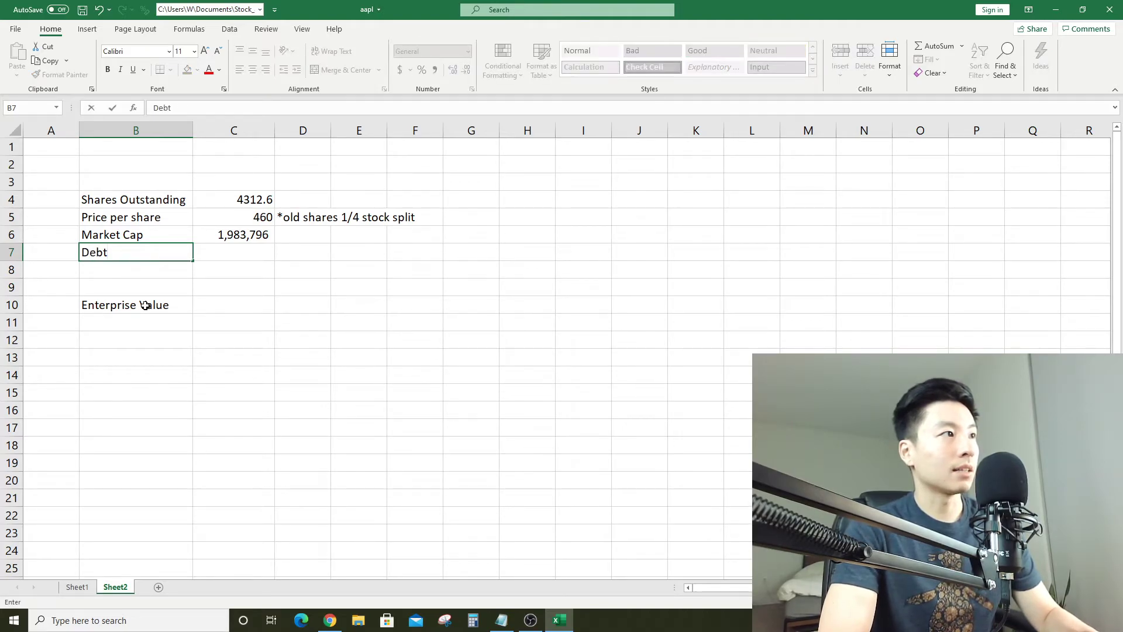
key("Return")
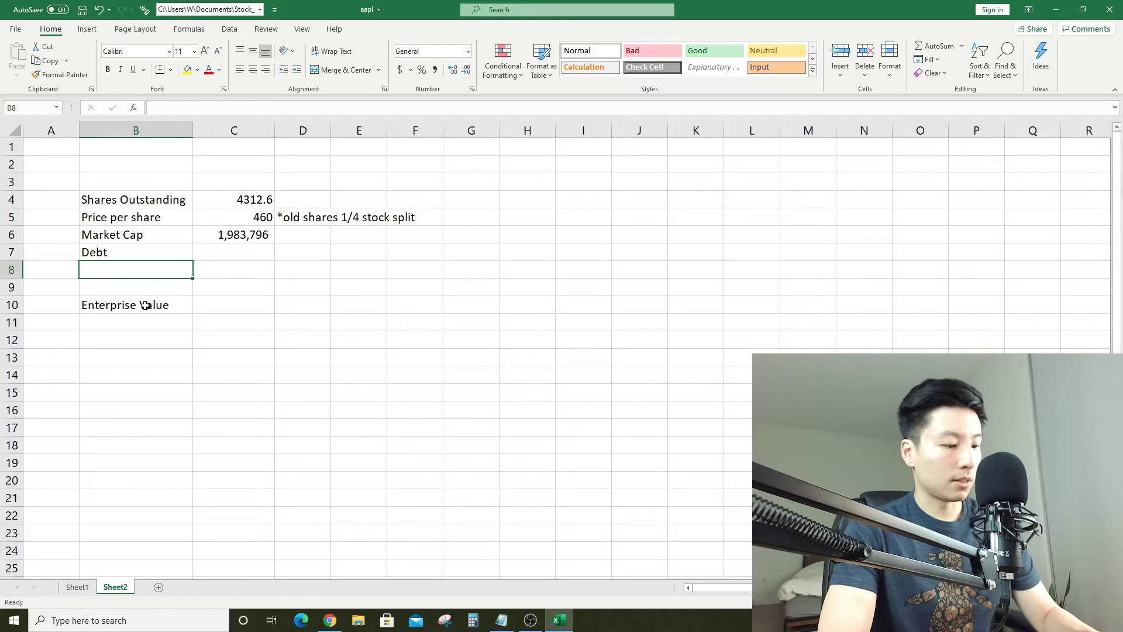
type("Cash")
key("Return")
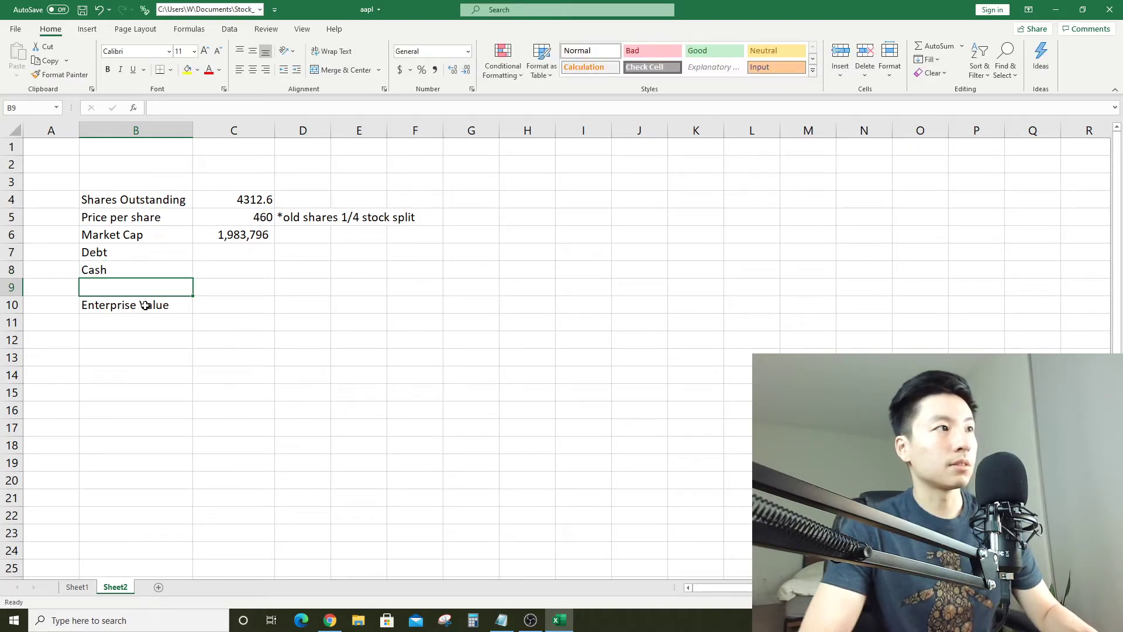
Revise the Cash label text, then settle on the value column beside the new labels
left_click(153, 273)
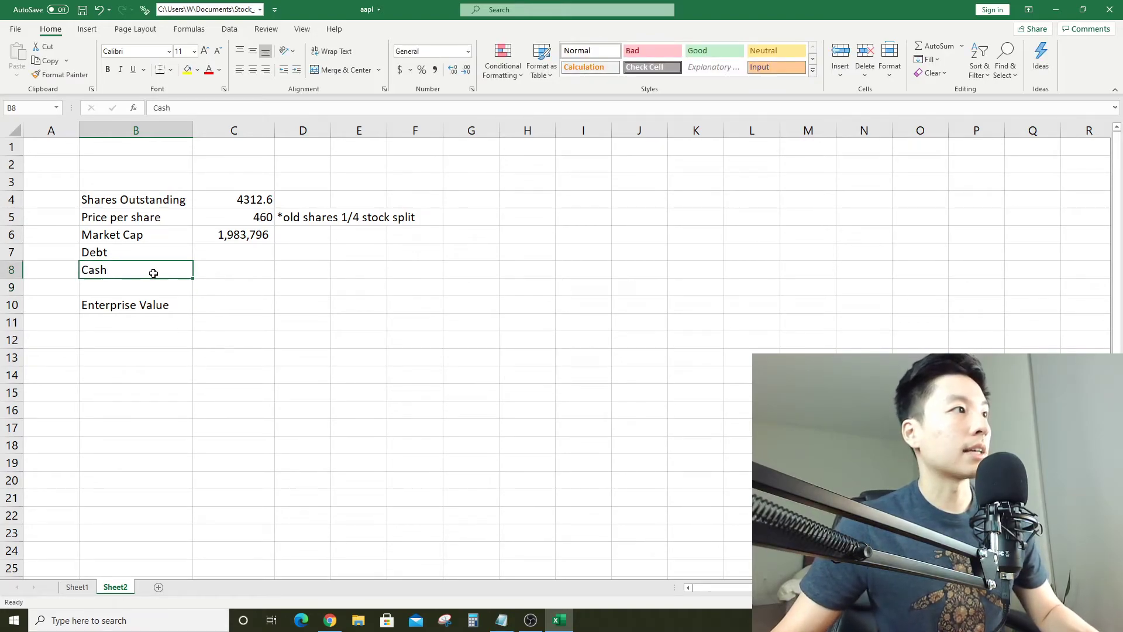
left_click(155, 111)
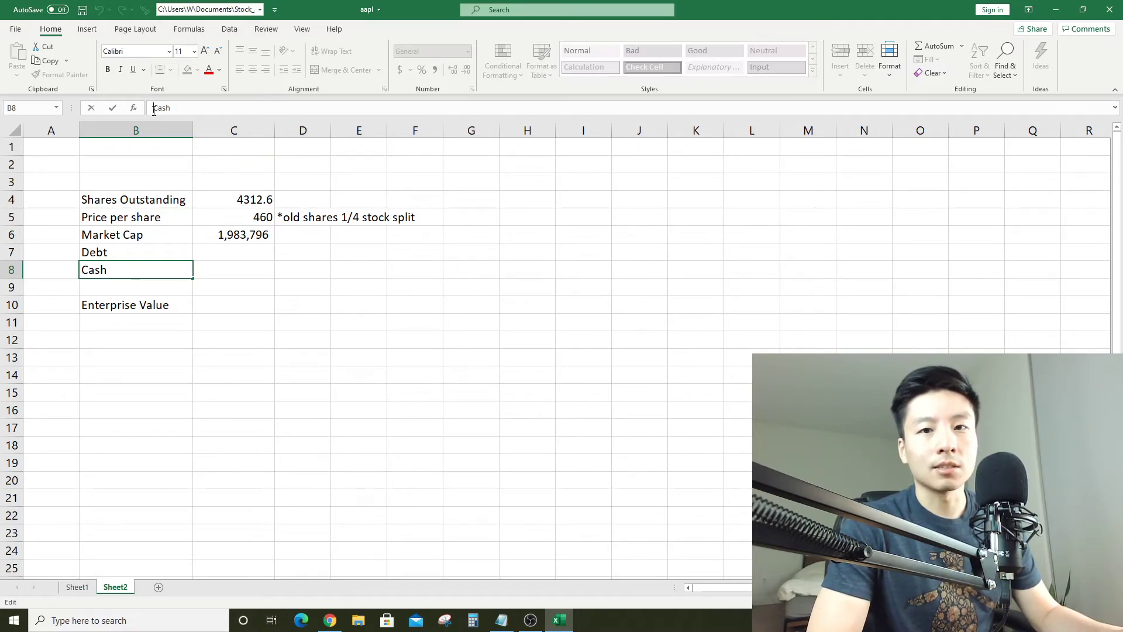
key("Return")
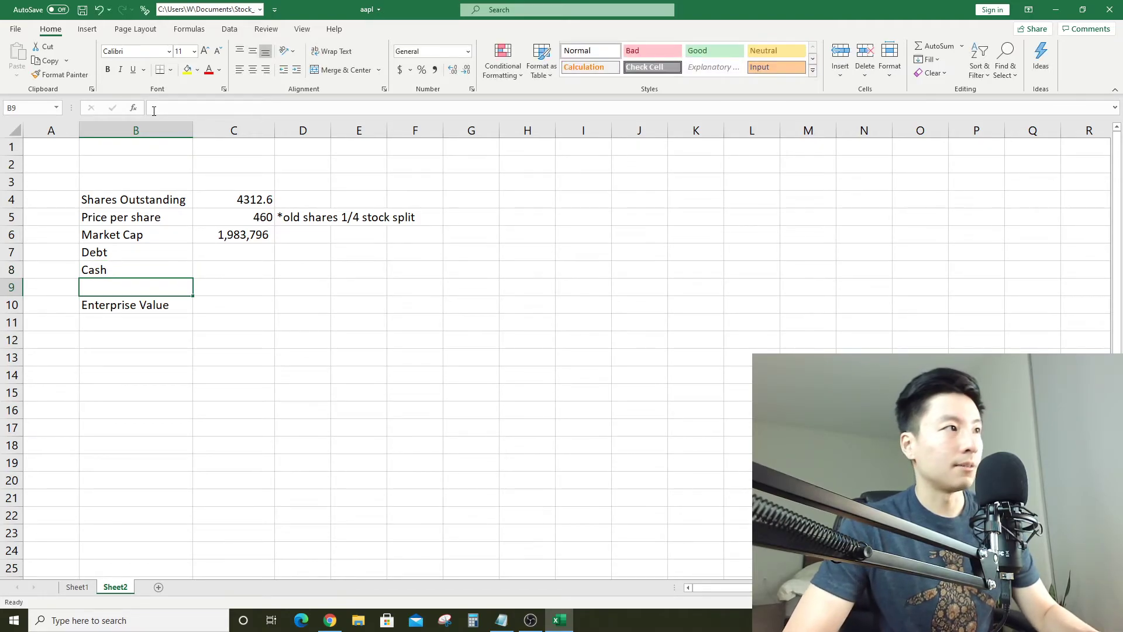
key("Up")
key("Right")
key("Left")
key("Up")
key("Right")
key("Down")
key("Left")
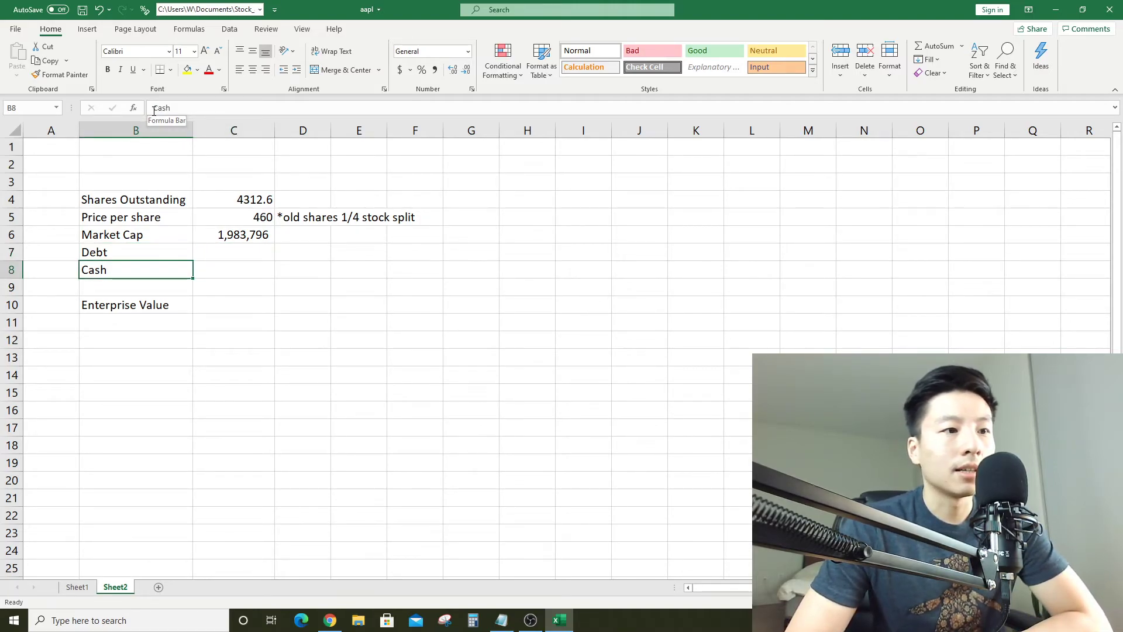
key("Right")
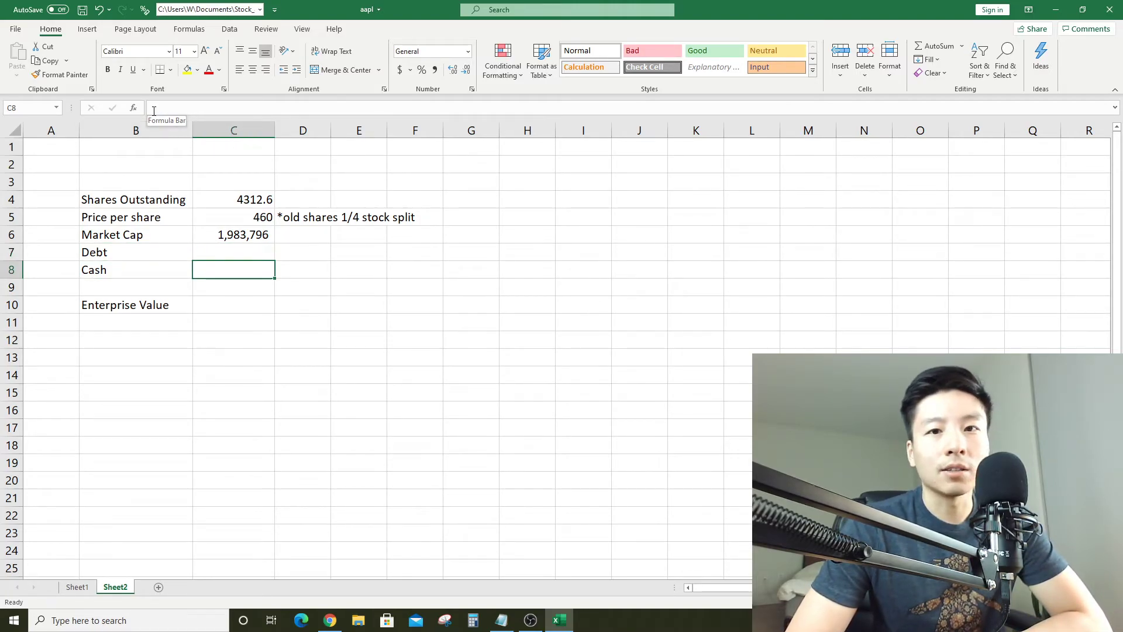
key("Left")
key("Right")
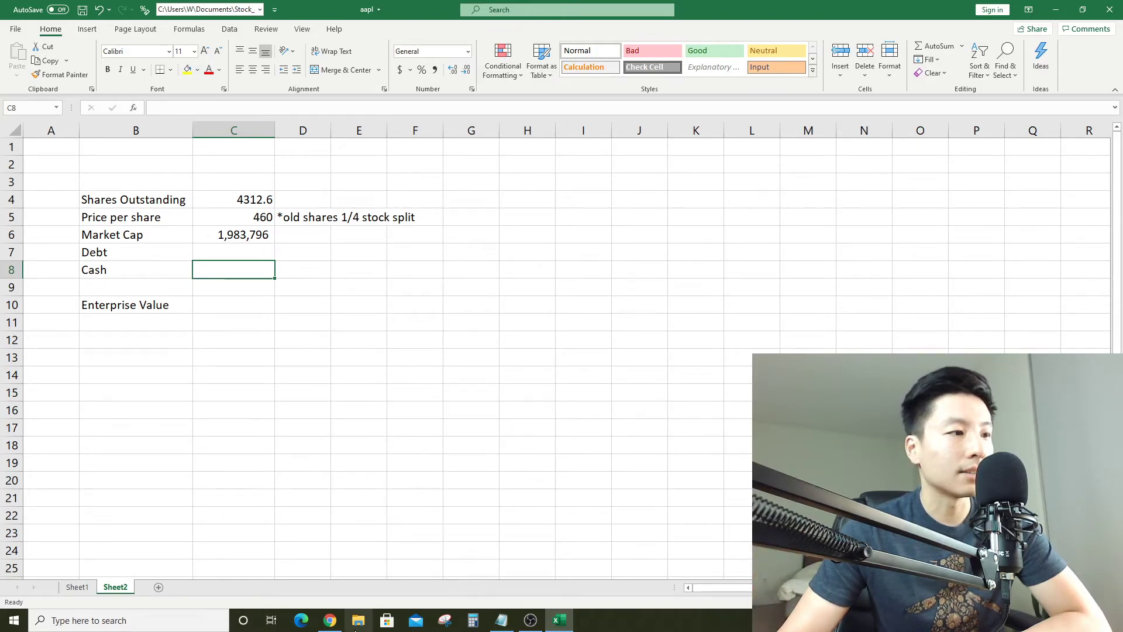
Select the Debt value cell C7 and bring up Apple's 10-Q filing in the browser
left_click(218, 255)
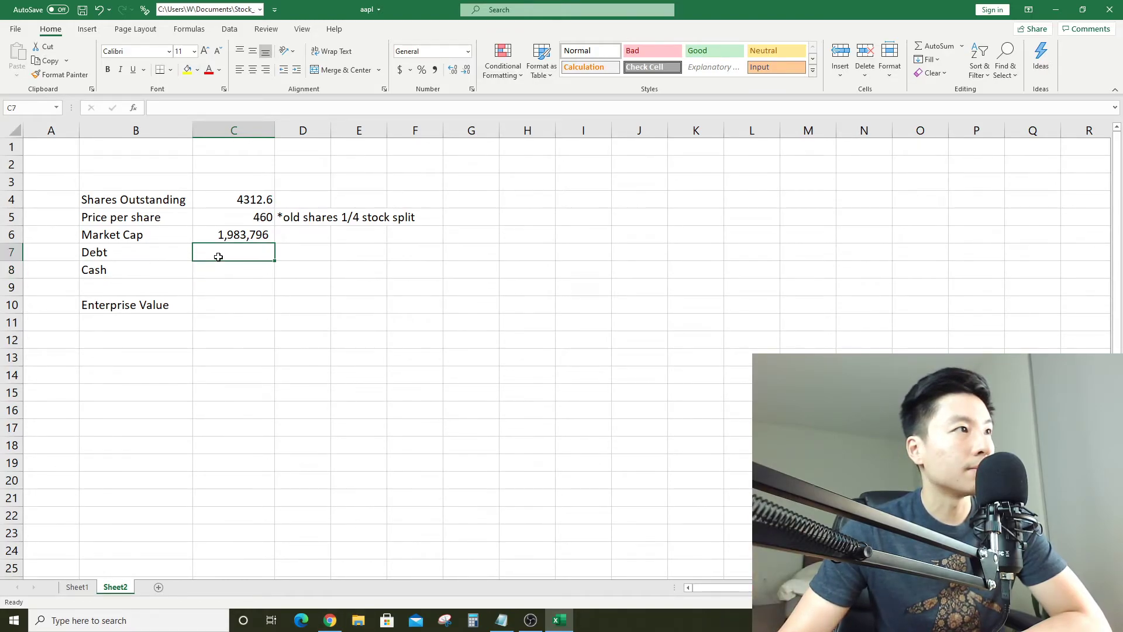
left_click(329, 619)
left_click(351, 10)
left_click(202, 6)
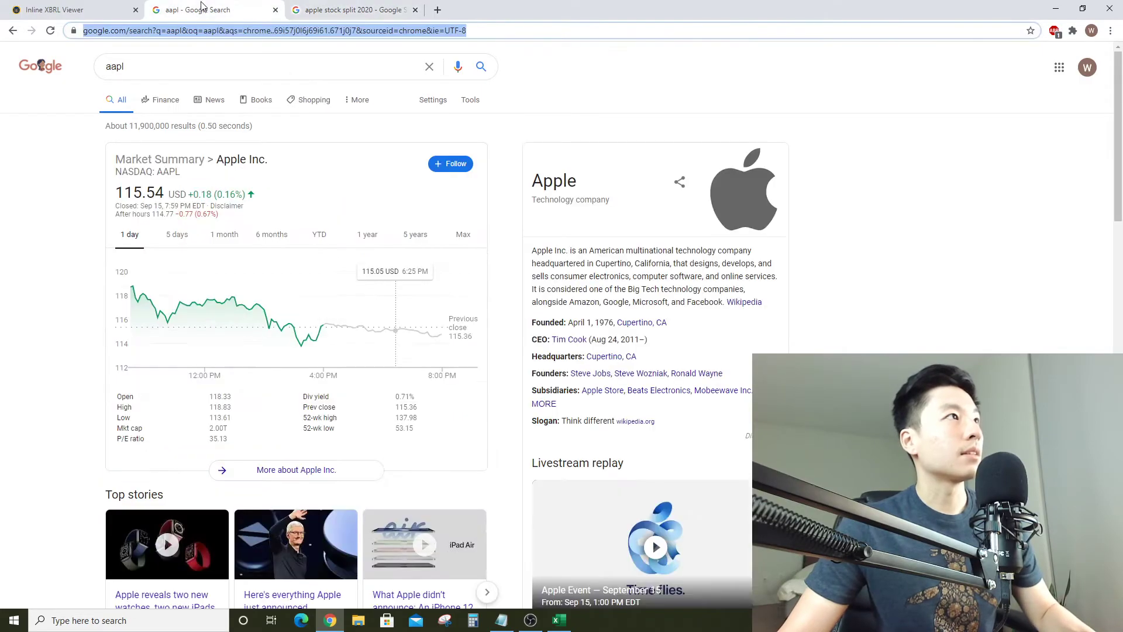
left_click(50, 12)
Scroll the 10-Q to the June 2020 balance sheet liabilities, then return to Excel
scroll(340, 297, "up", 10)
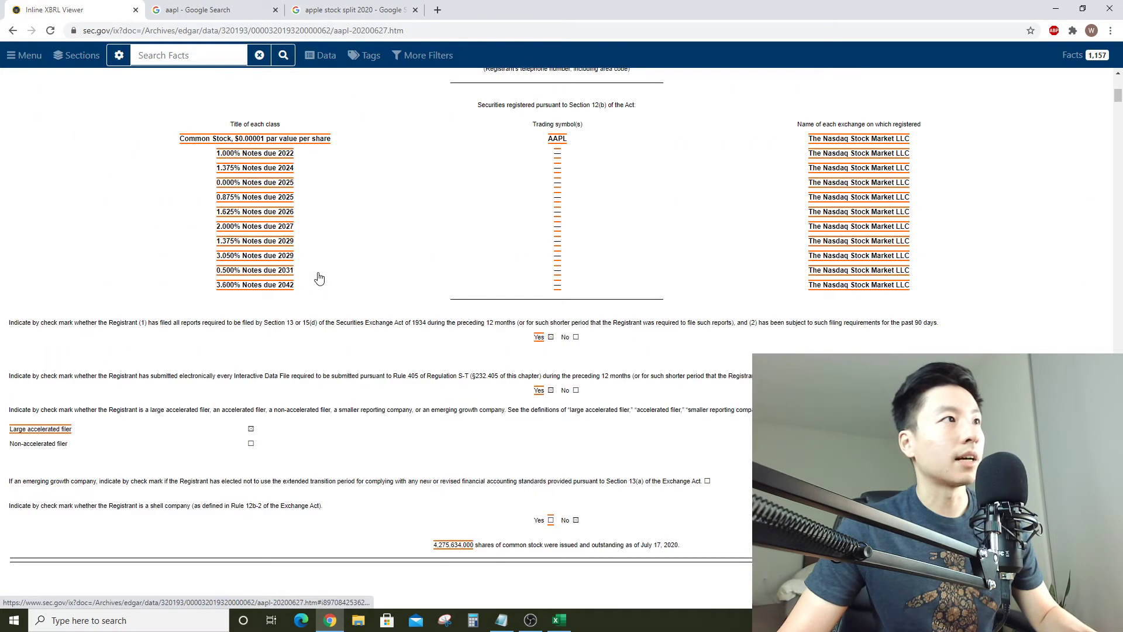
scroll(319, 278, "down", 19)
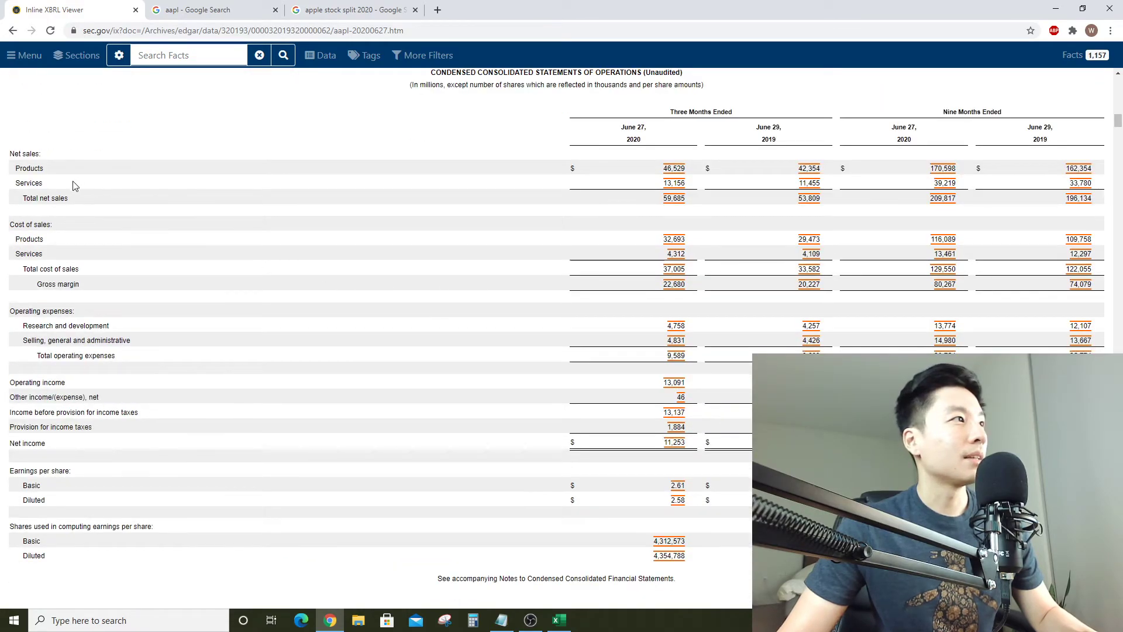
scroll(80, 241, "down", 9)
scroll(357, 304, "down", 9)
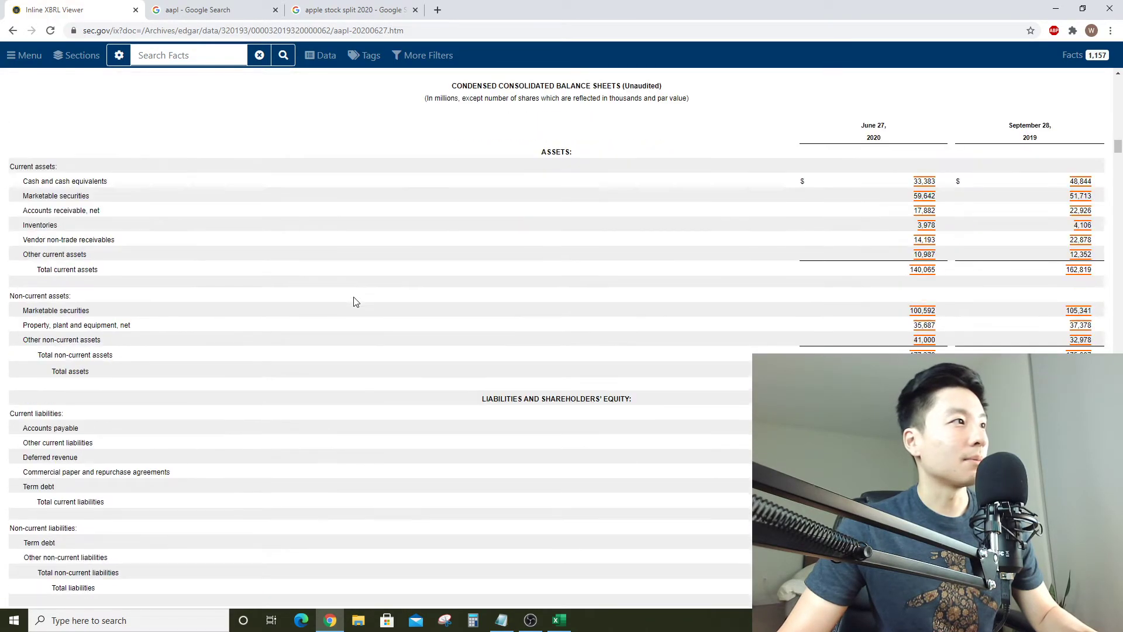
scroll(93, 249, "up", 2)
scroll(97, 392, "down", 2)
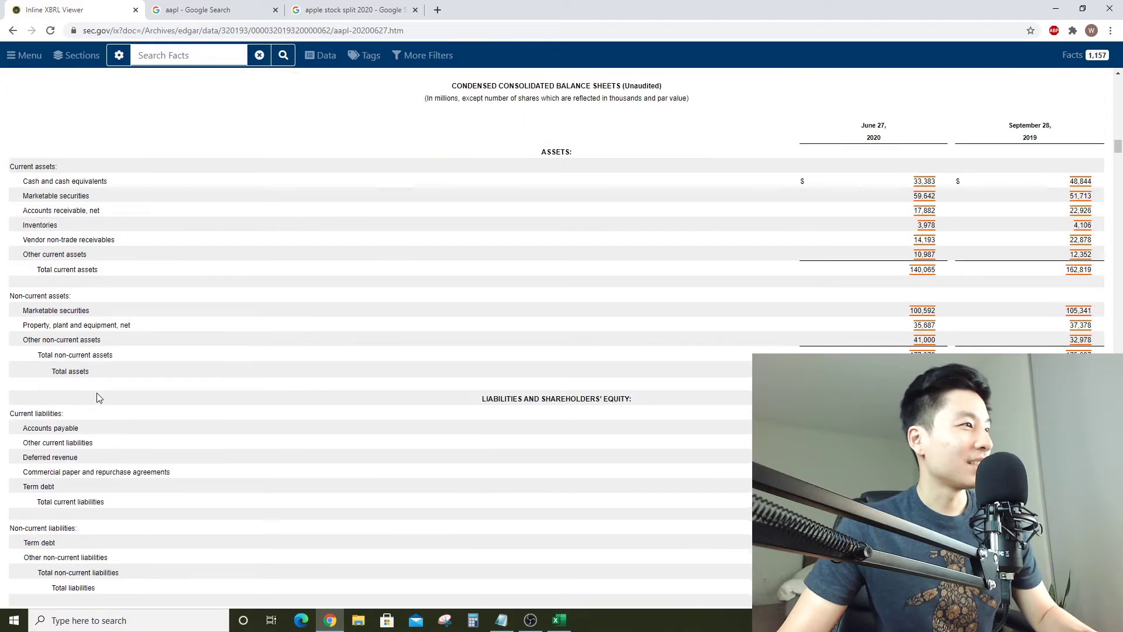
scroll(98, 398, "down", 4)
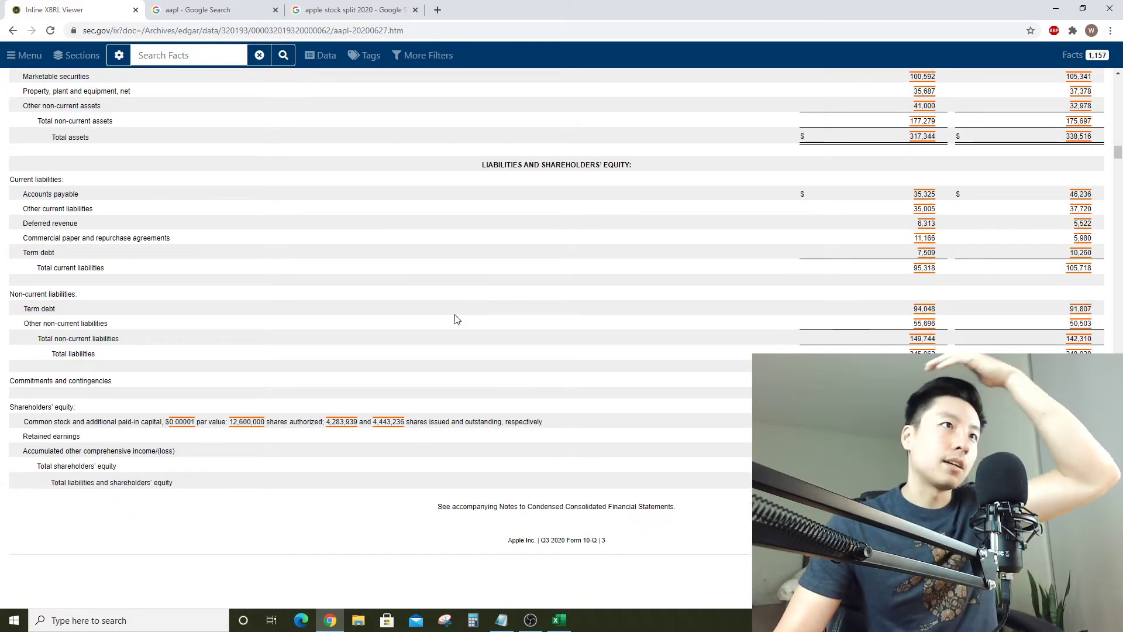
scroll(457, 327, "up", 3)
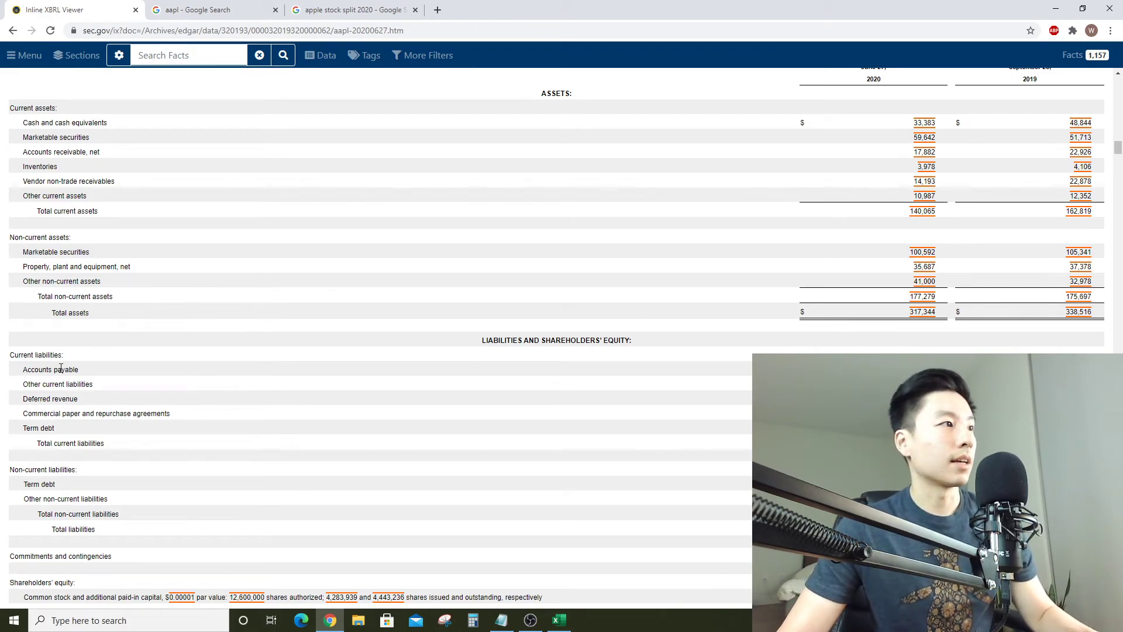
scroll(82, 400, "down", 1)
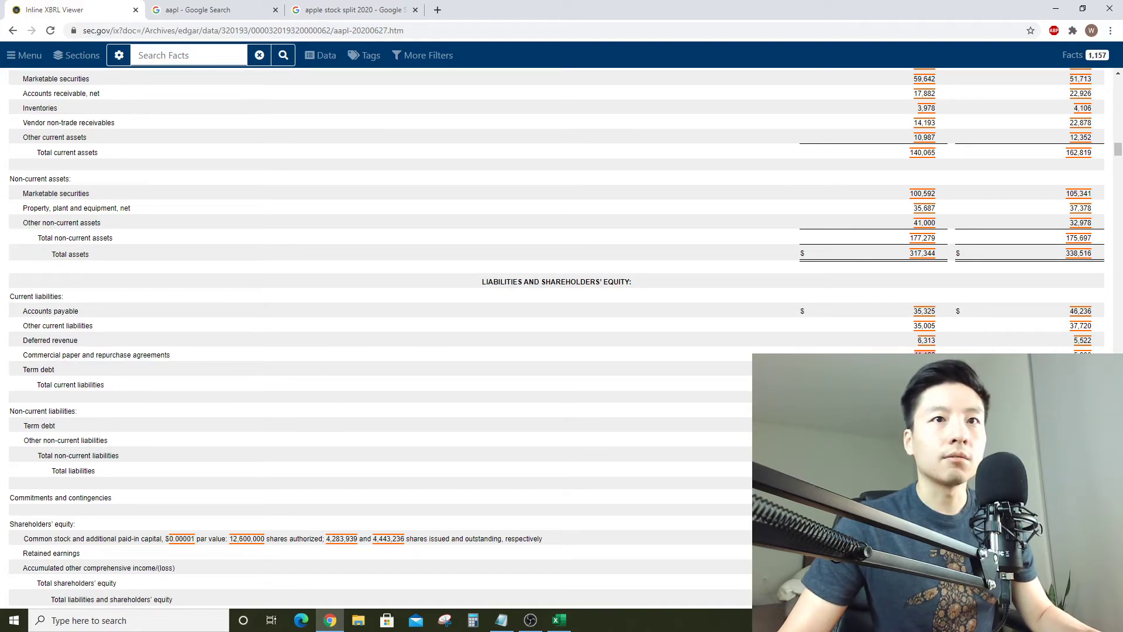
scroll(380, 328, "up", 8)
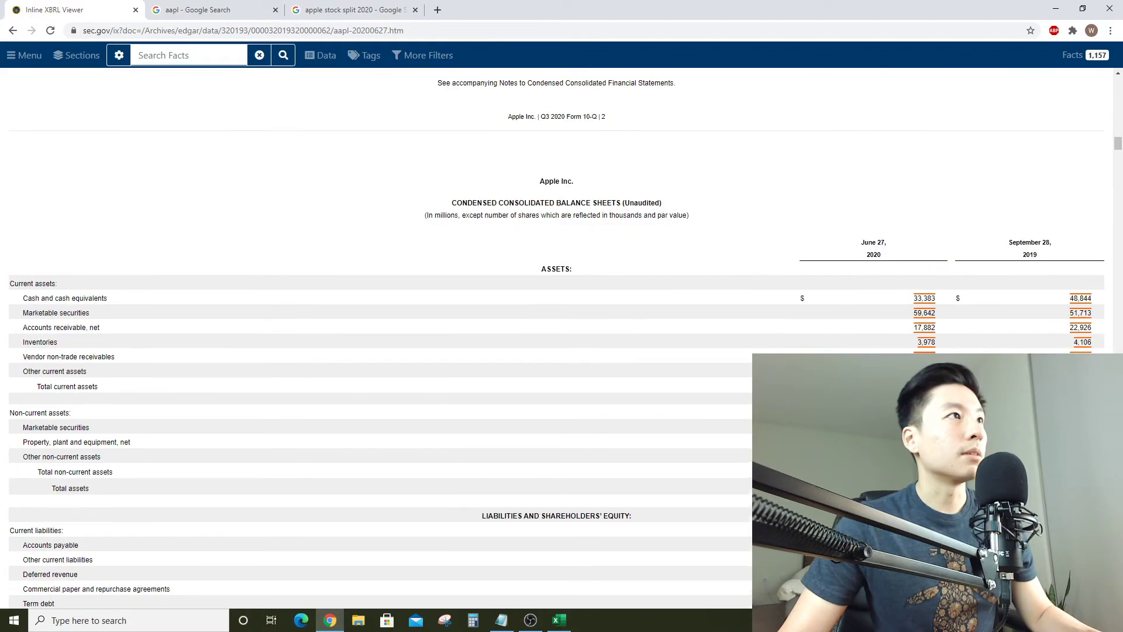
scroll(380, 327, "down", 7)
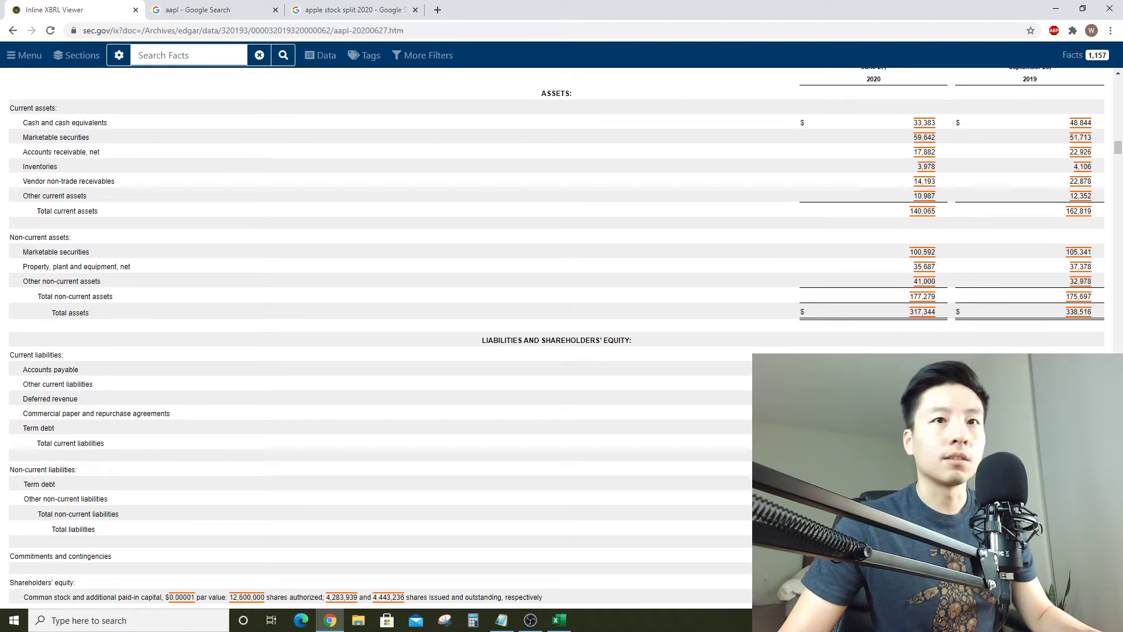
key("alt+Tab")
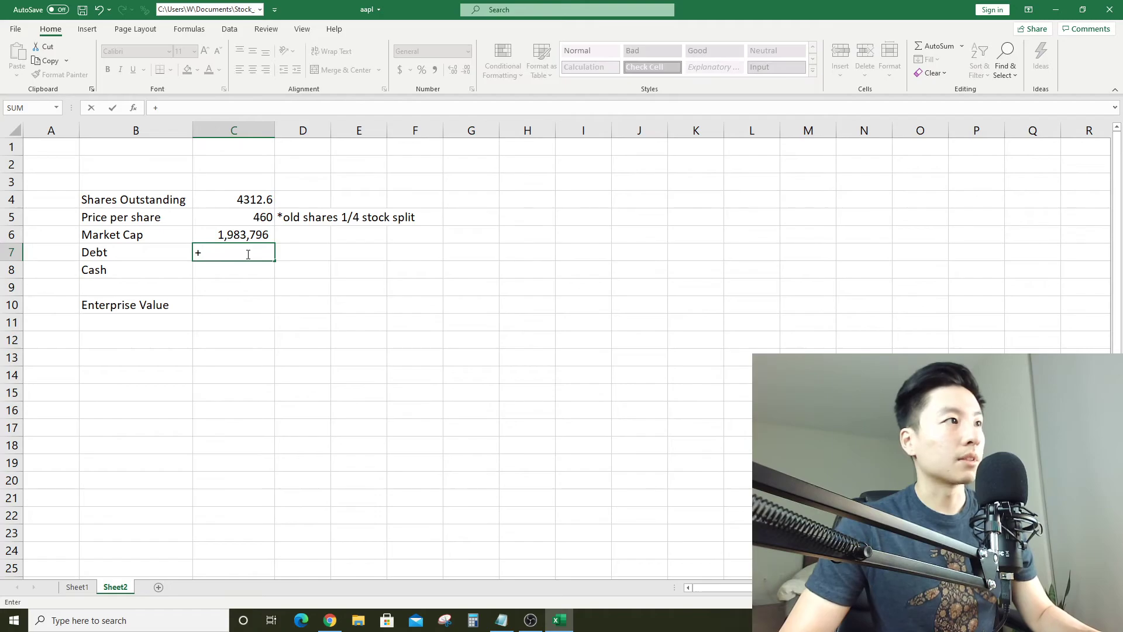
Enter the Debt formula =11166+7509+94048 in C7, reading the figures from the balance sheet
key("alt+Tab")
key("alt+Tab")
type("+1166")
type("+")
key("alt+Tab")
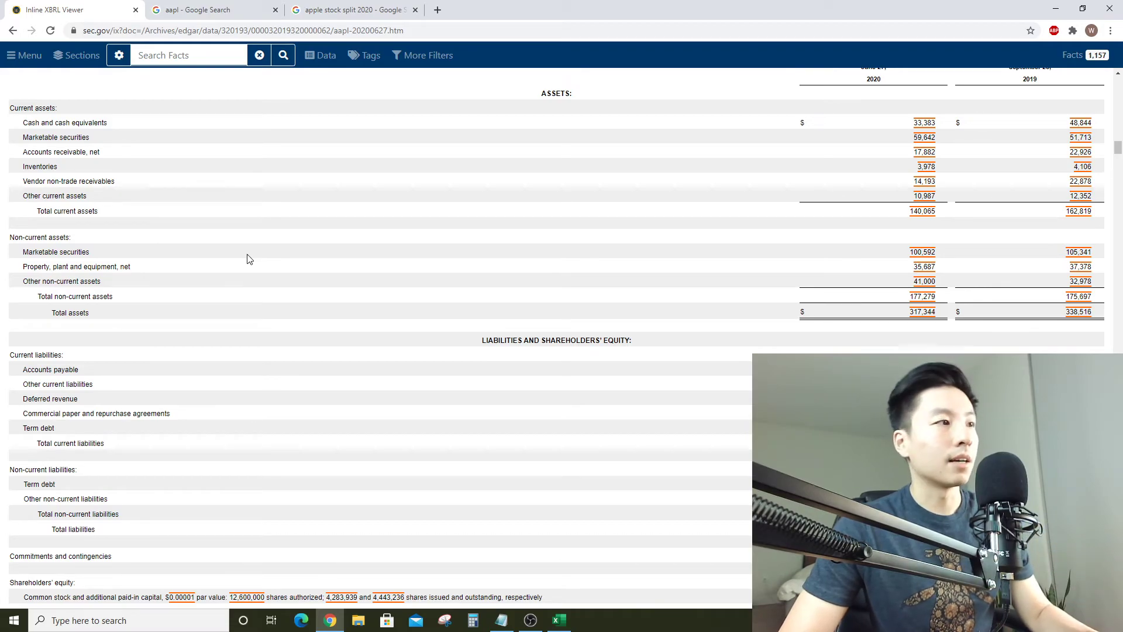
key("alt+Tab")
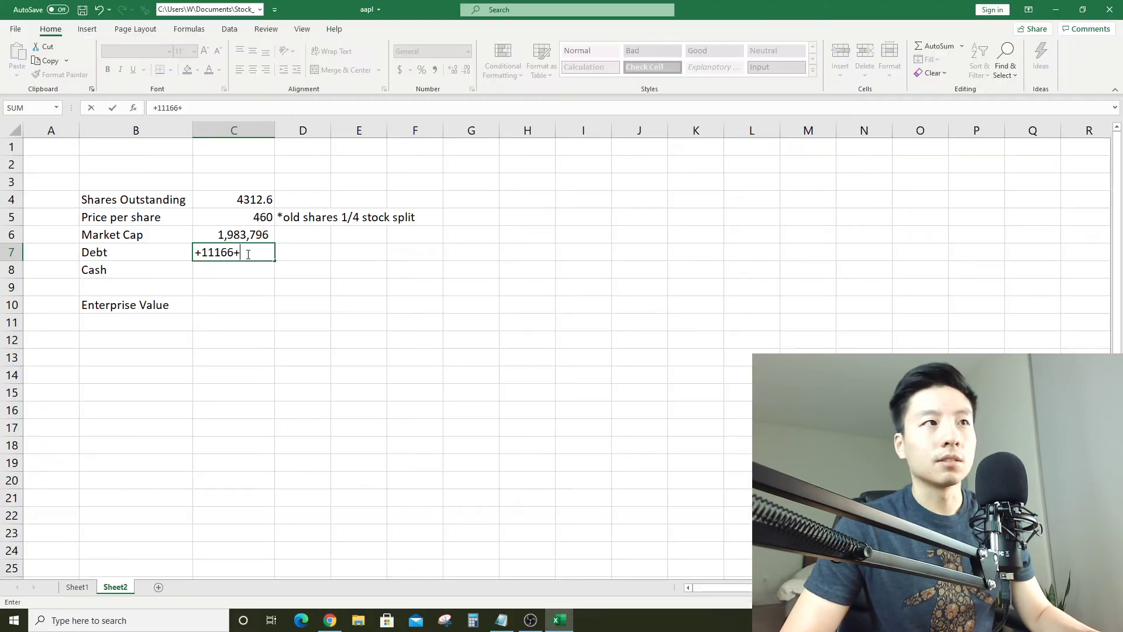
type("7509")
key("alt+Tab")
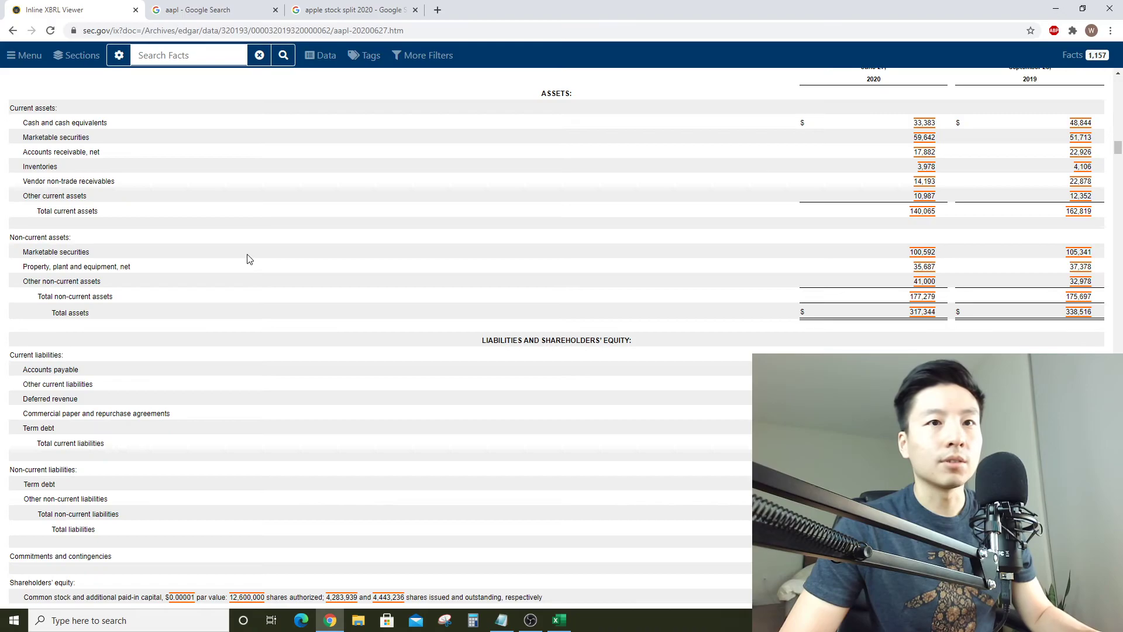
key("alt+Tab")
key("alt+Tab")
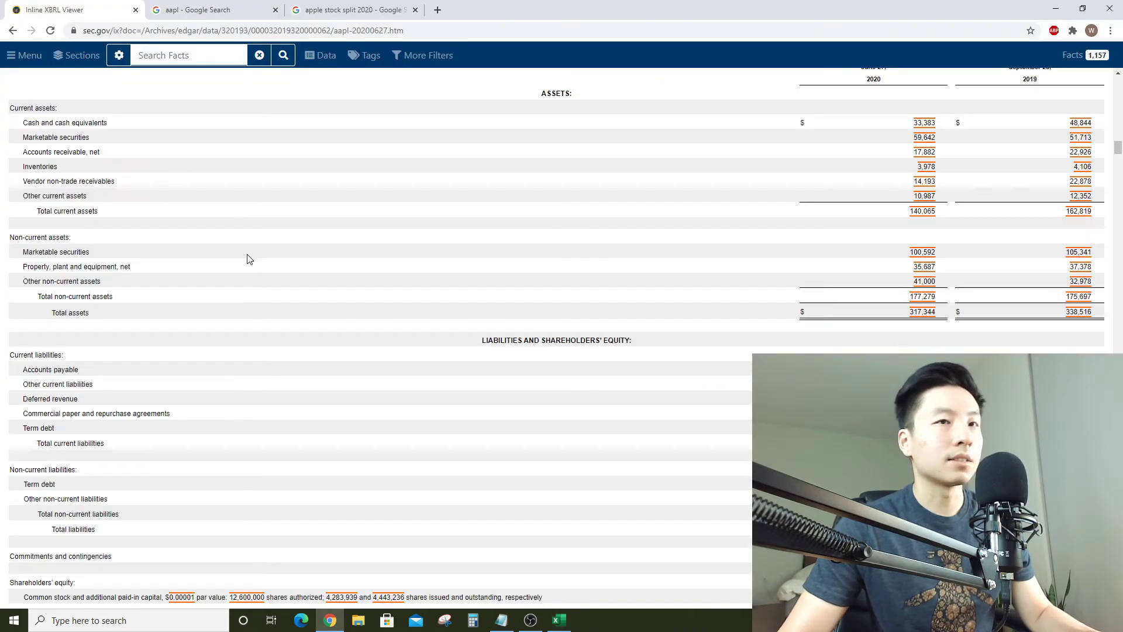
scroll(595, 328, "down", 3)
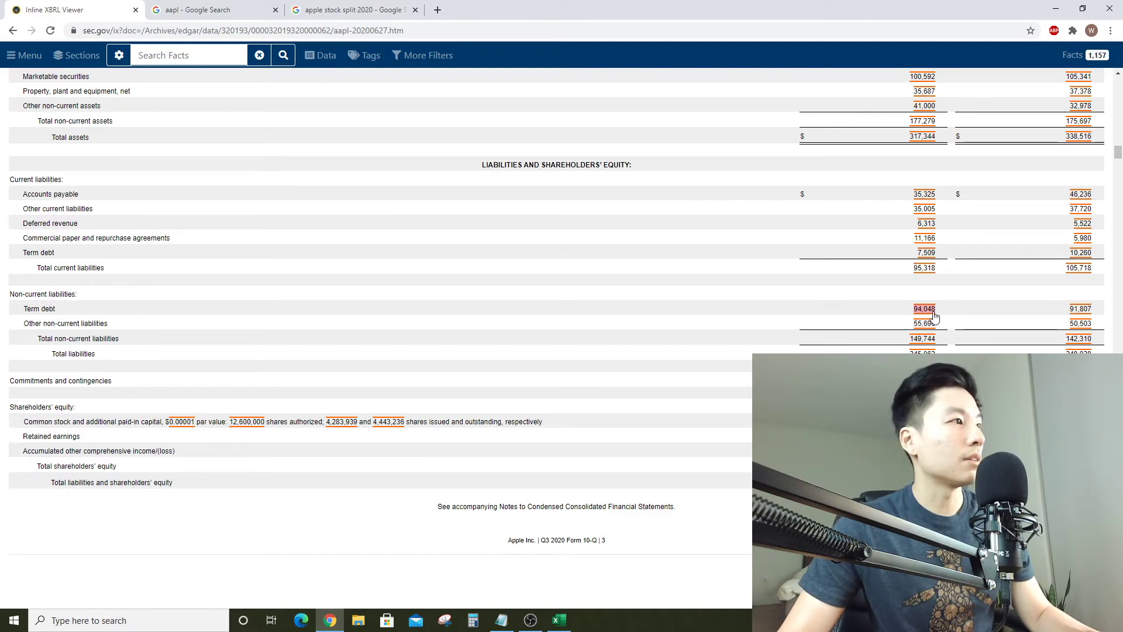
key("alt+Tab")
type("94048")
key("Return")
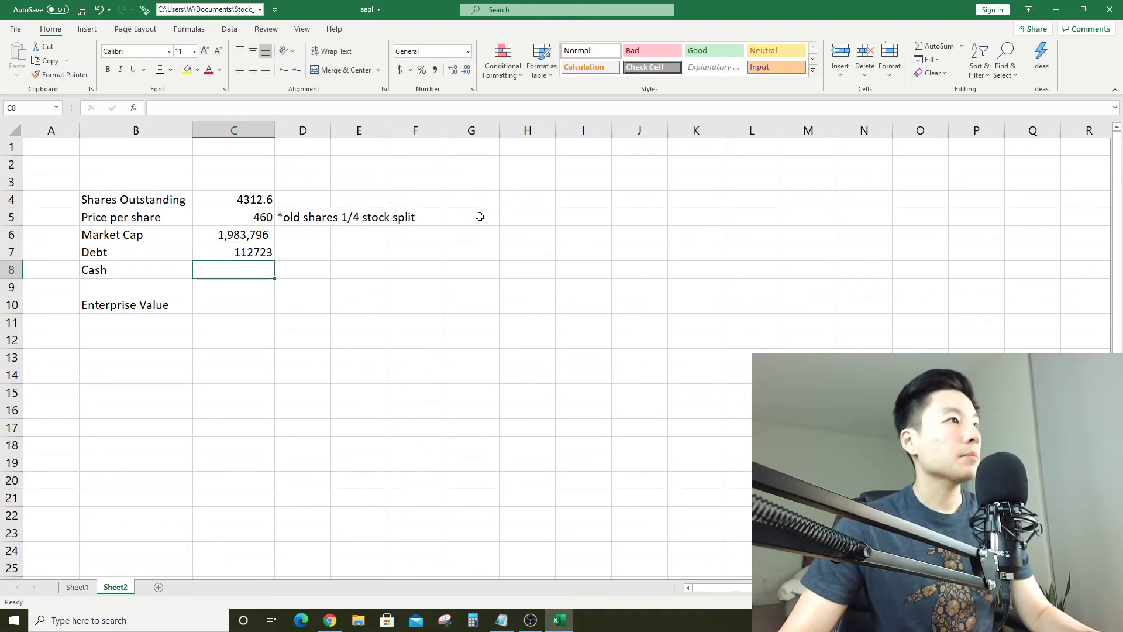
Format the Debt value 112,723 with Comma Style and no decimals
key("Up")
left_click(435, 70)
left_click(466, 70)
left_click(466, 70)
left_click(358, 286)
left_click(258, 266)
left_click(259, 256)
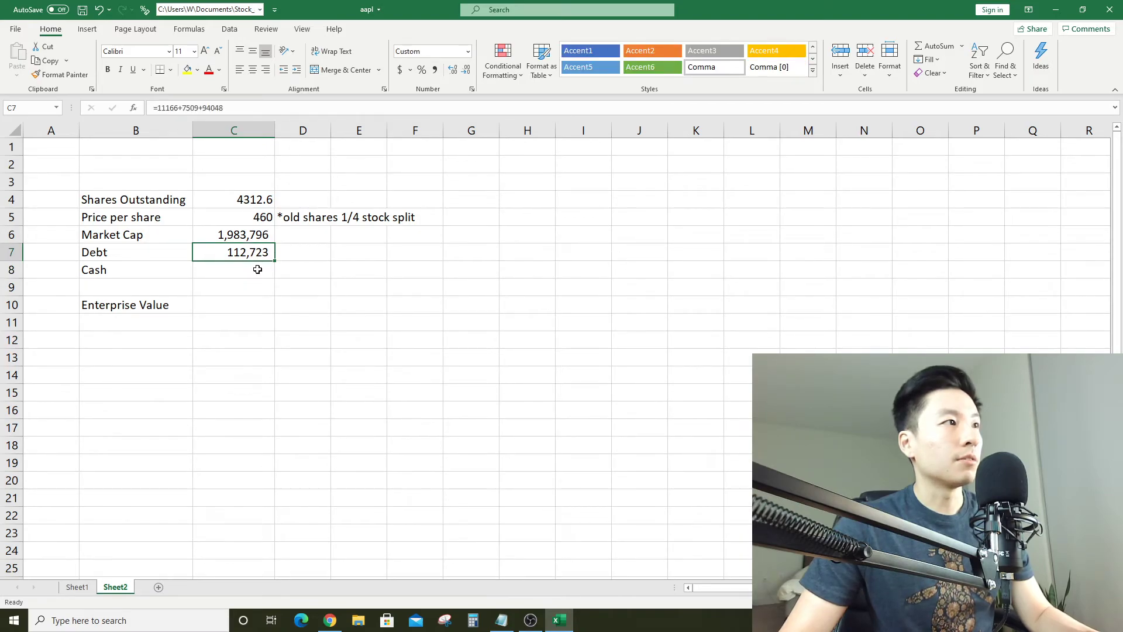
Select the Cash value cell C8 and find the cash figures on the 10-Q balance sheet
left_click(257, 270)
key("alt+Tab")
scroll(777, 332, "up", 7)
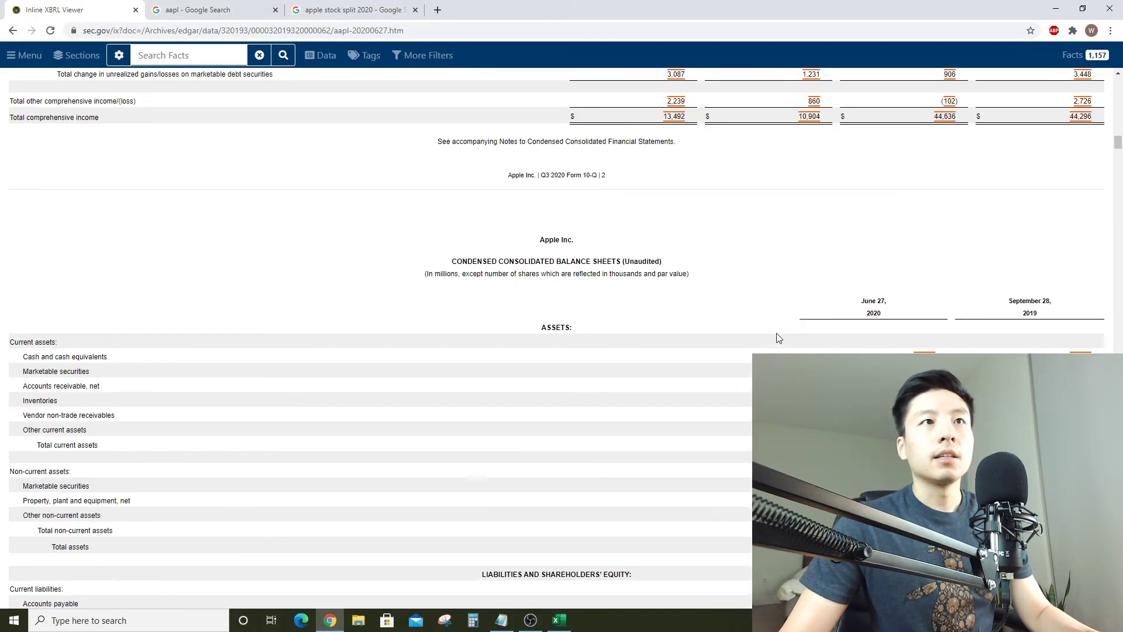
scroll(778, 337, "up", 15)
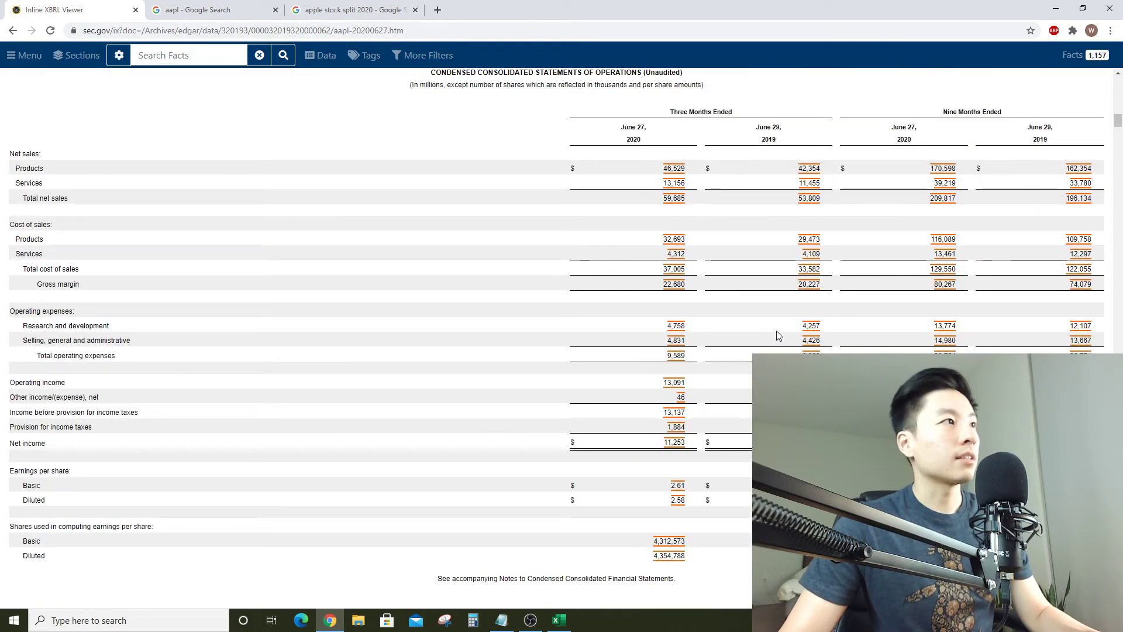
scroll(777, 333, "up", 5)
scroll(778, 331, "down", 12)
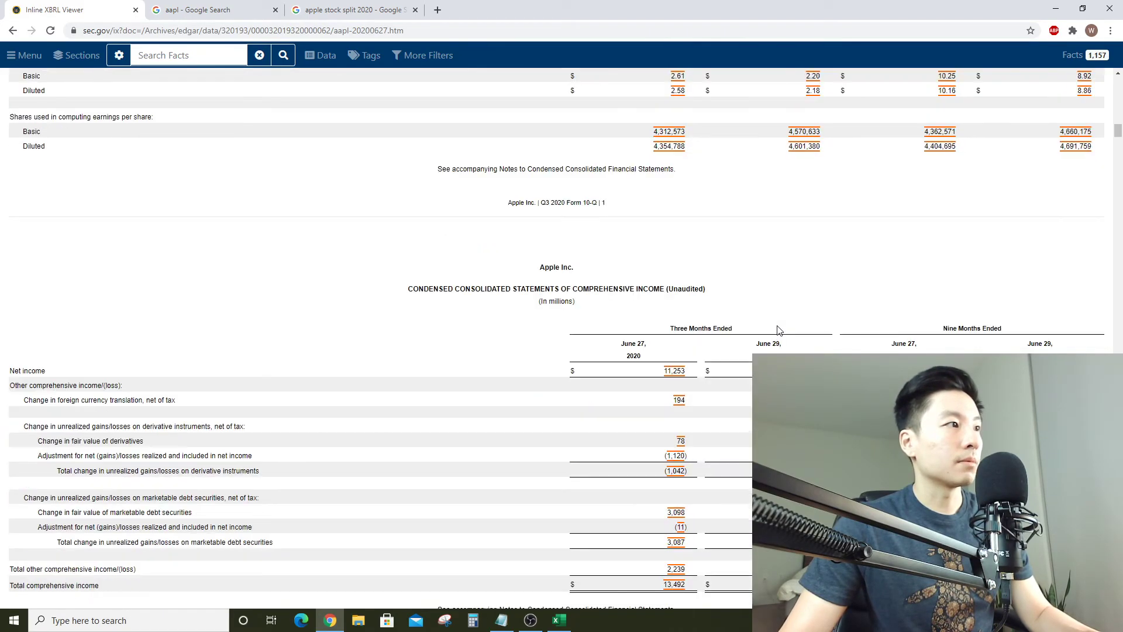
scroll(778, 331, "down", 8)
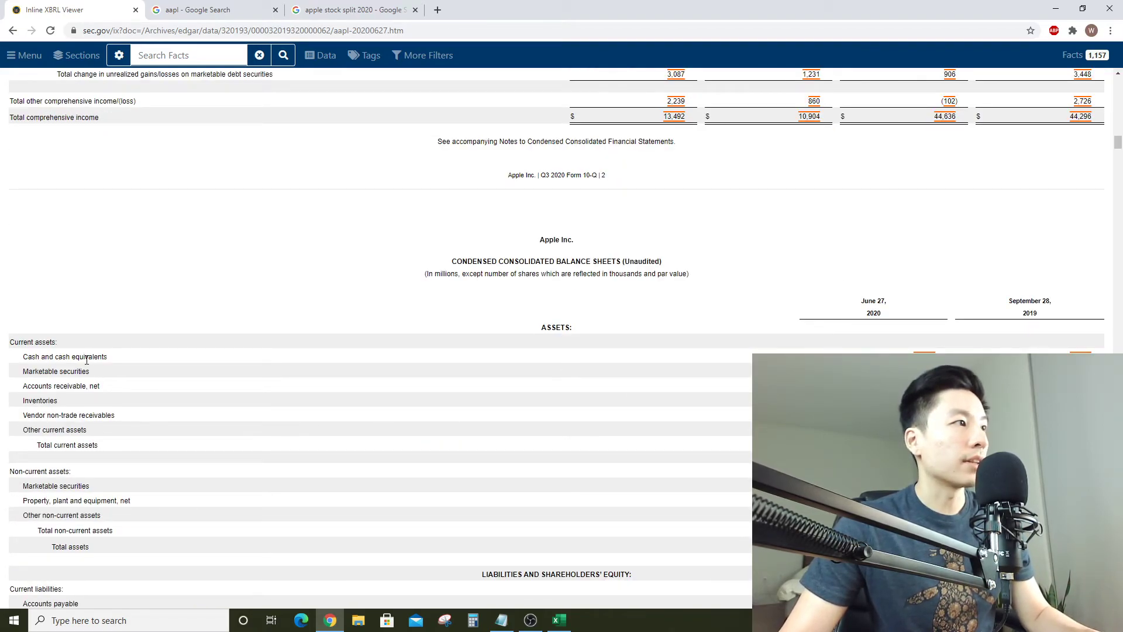
Start the Cash formula in C8 with cash and equivalents, =33383
key("alt+Tab")
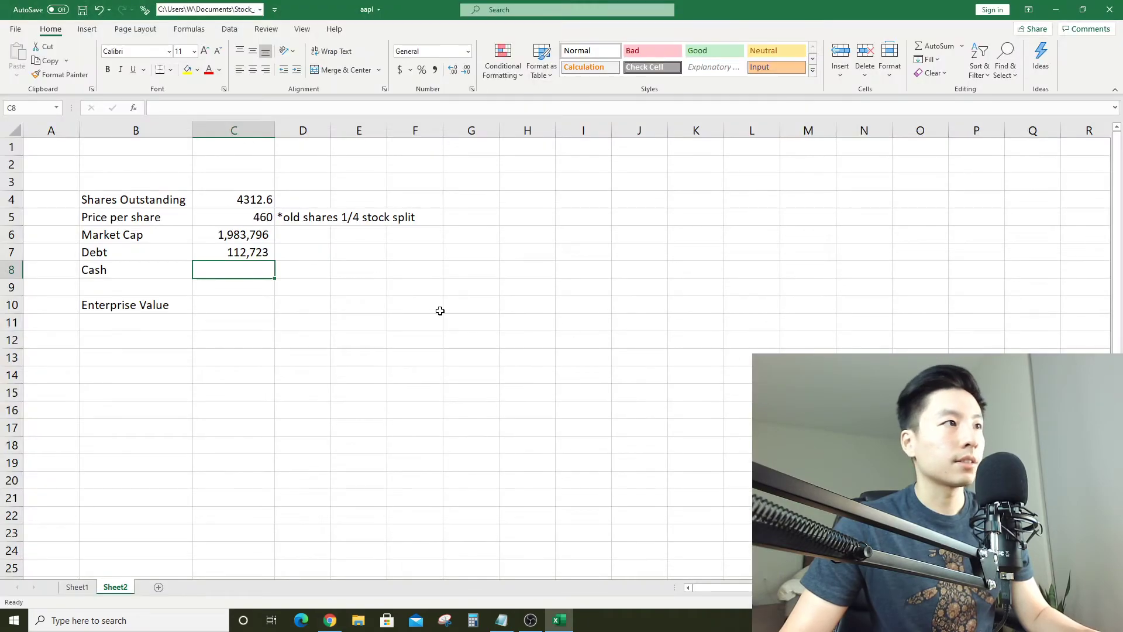
type("=33")
key("alt+Tab")
key("alt+Tab")
type("383")
key("alt+Tab")
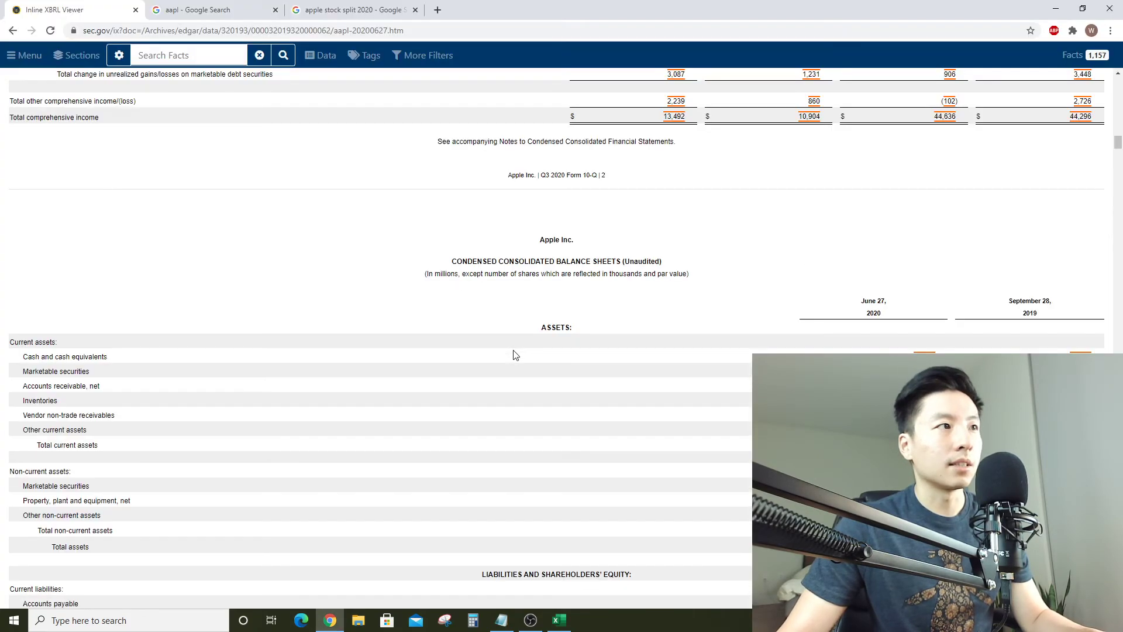
Add current and non-current marketable securities to the Cash formula, totalling 193,617
key("alt+Tab")
type("5964")
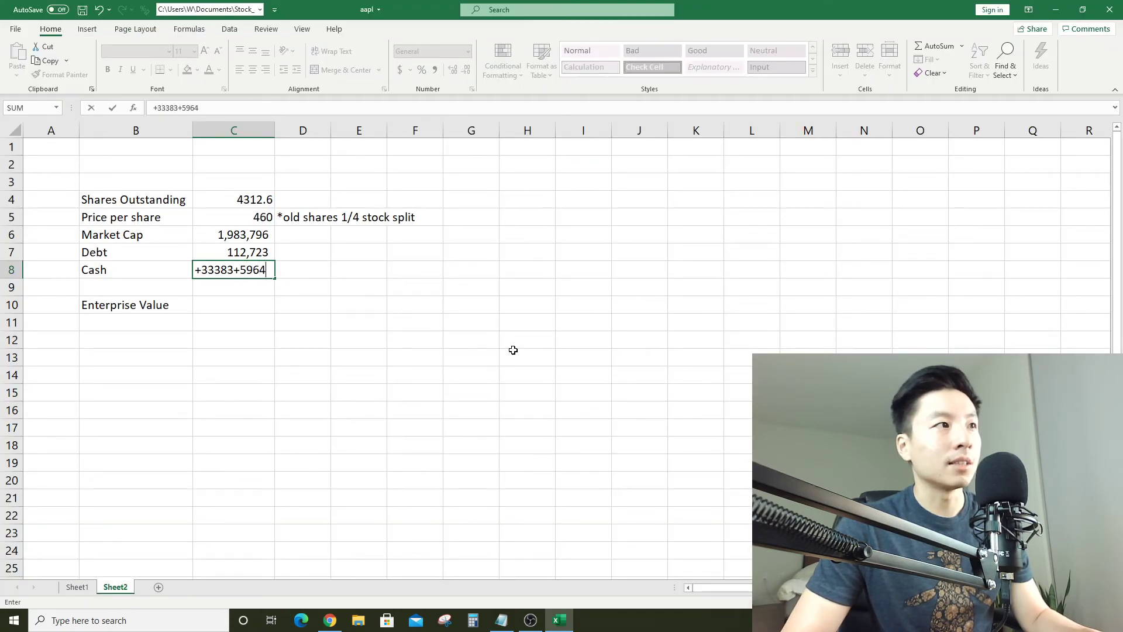
key("alt+Tab")
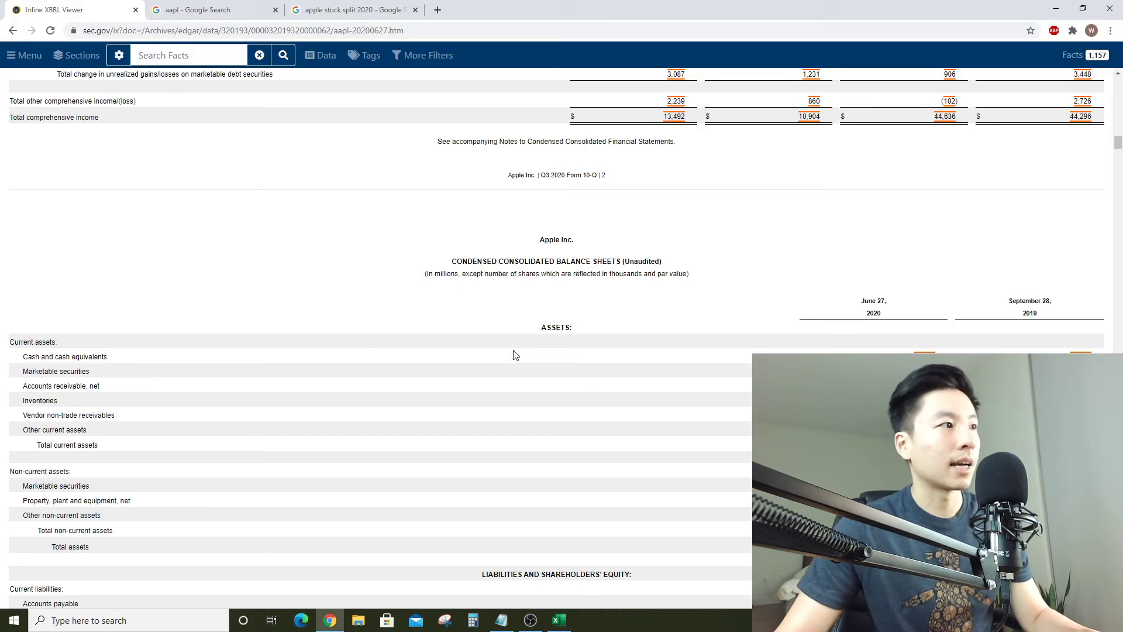
scroll(637, 373, "down", 1)
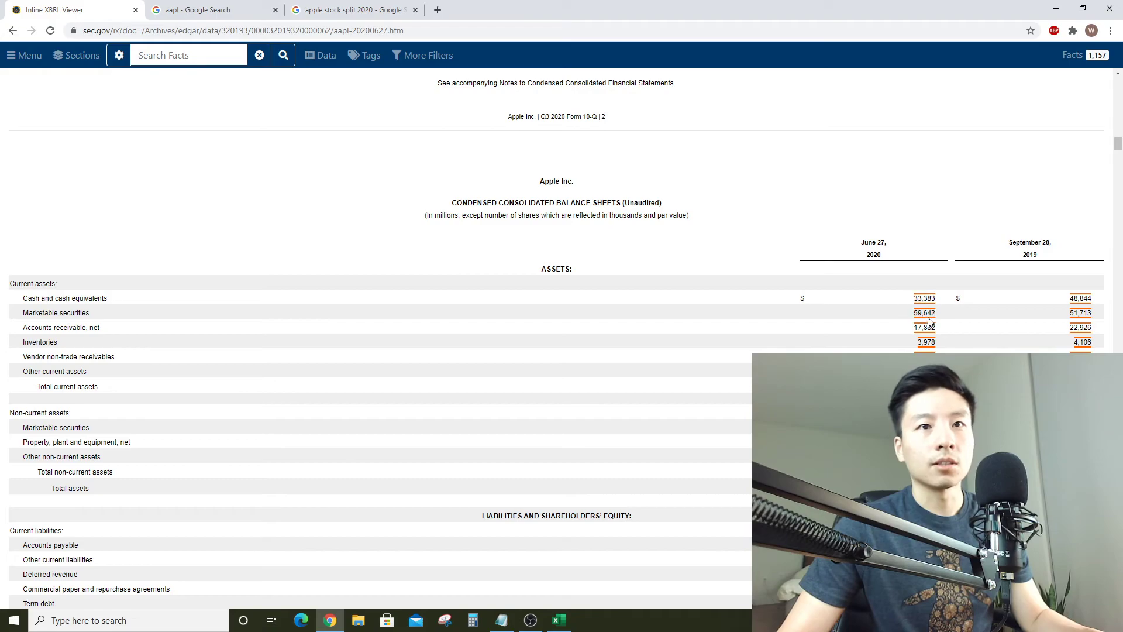
scroll(375, 418, "down", 1)
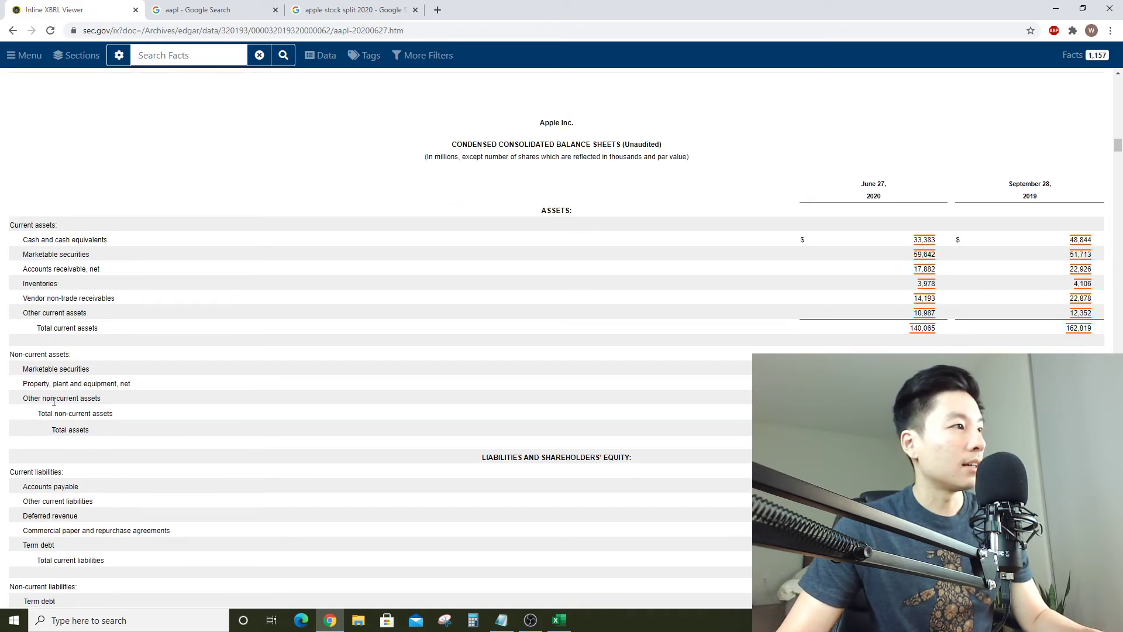
scroll(55, 401, "down", 2)
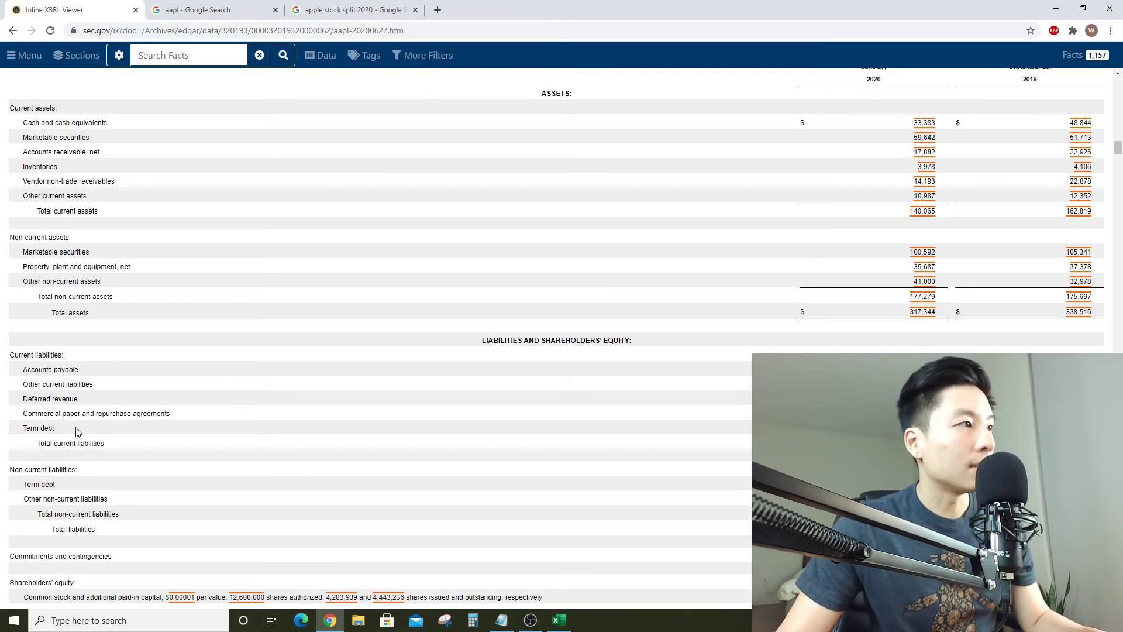
scroll(125, 375, "up", 2)
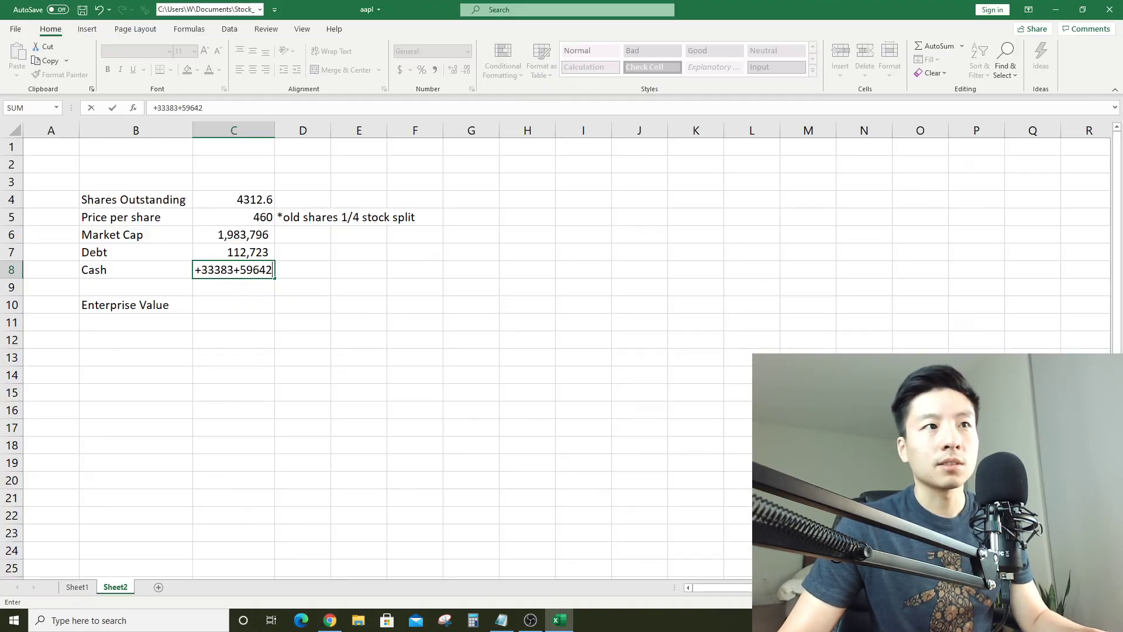
key("alt+Tab")
type("+100")
key("alt+Tab")
key("alt+Tab")
type("592")
key("Return")
Format Cash as 193,617 with thousands separators and no decimals, and recheck the Debt formula
key("Up")
left_click(435, 70)
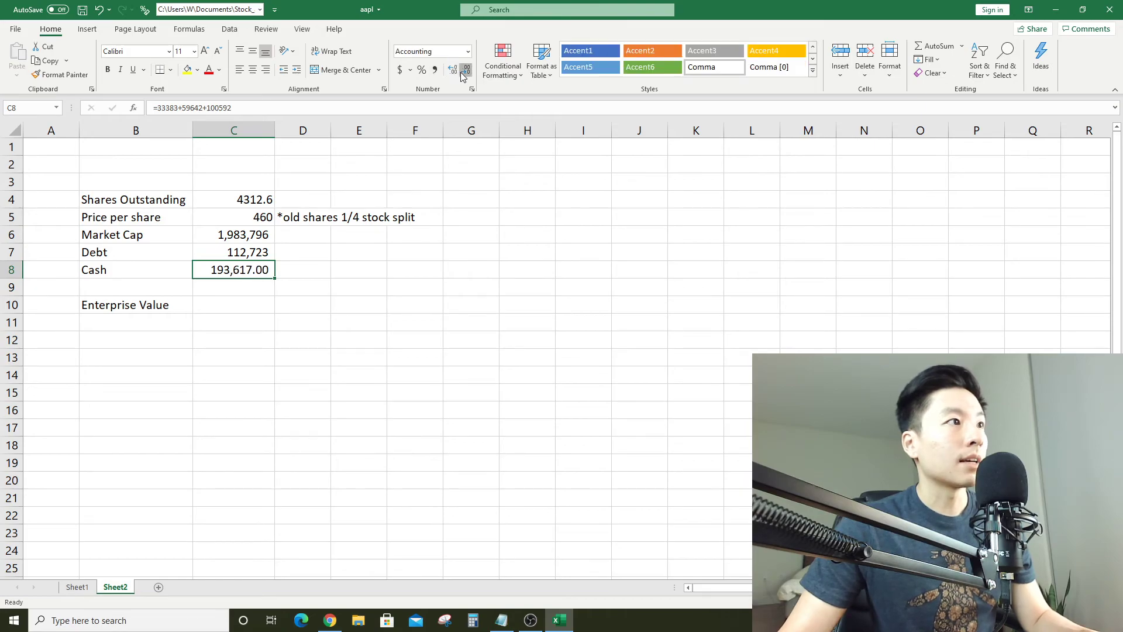
left_click(465, 70)
left_click(465, 69)
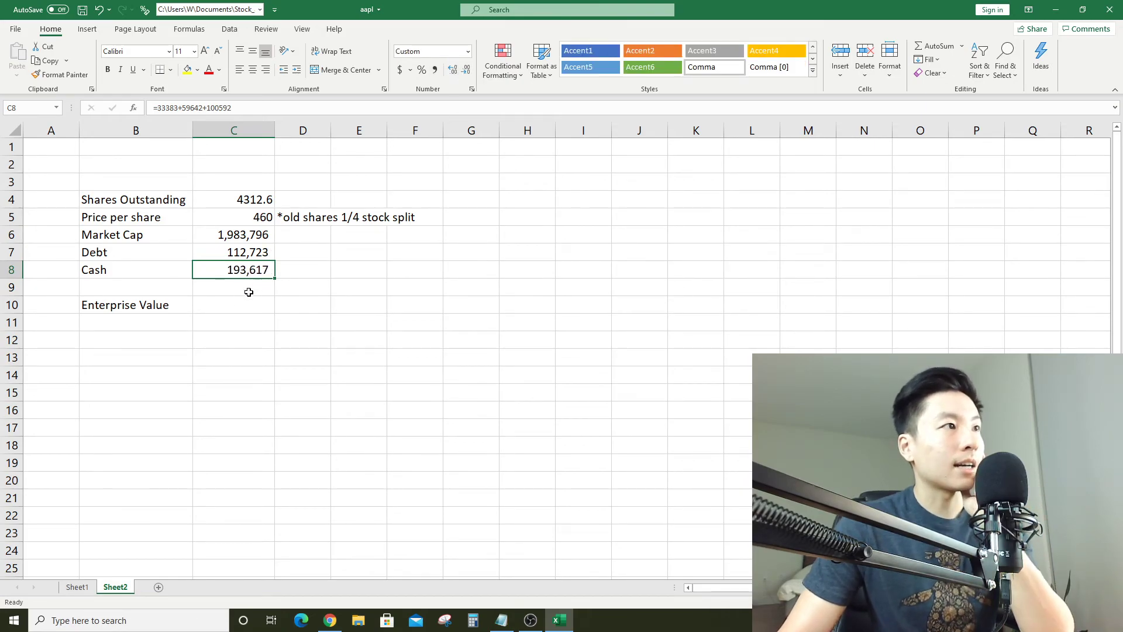
left_click(246, 252)
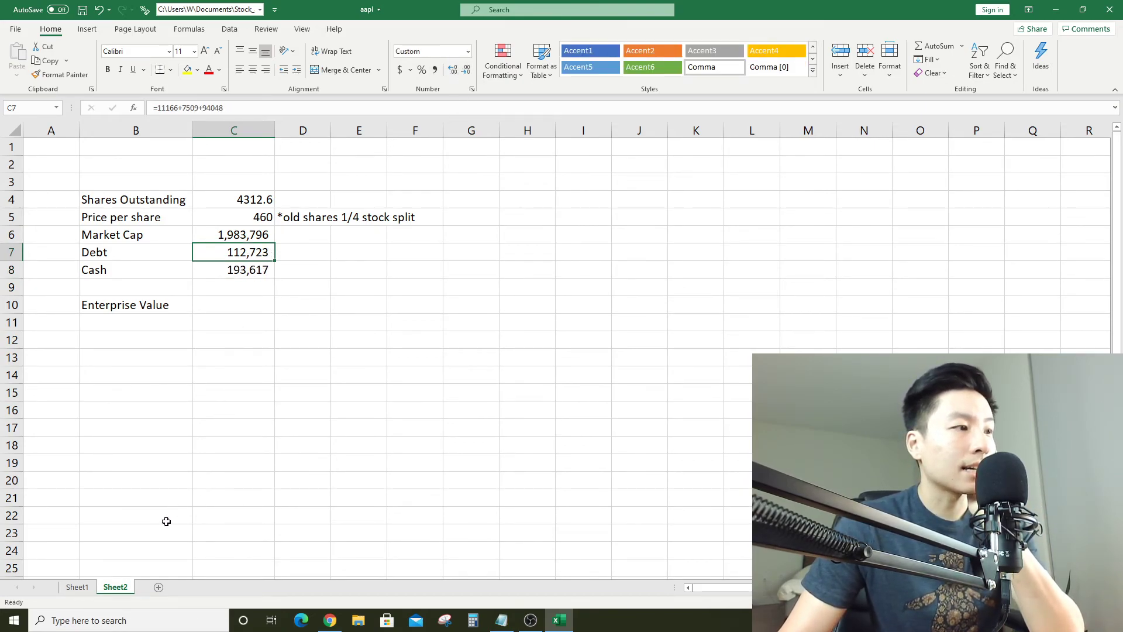
left_click(82, 590)
Enter =C6+C7-C8 in C10 on Sheet2, giving Enterprise Value 1,902,902
scroll(273, 424, "up", 1)
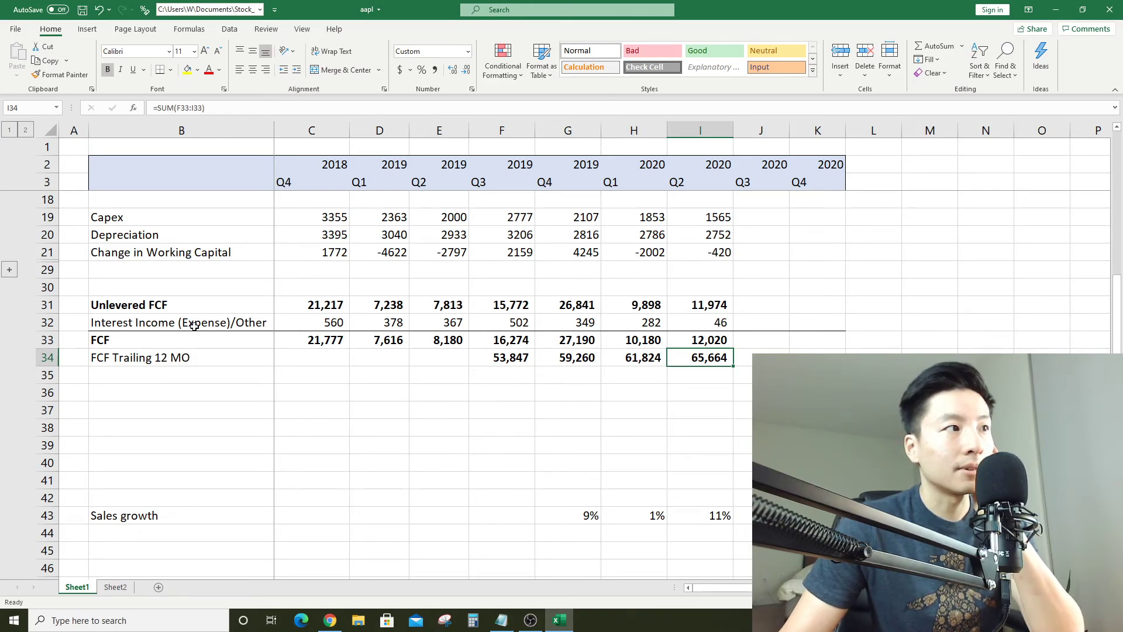
left_click(117, 586)
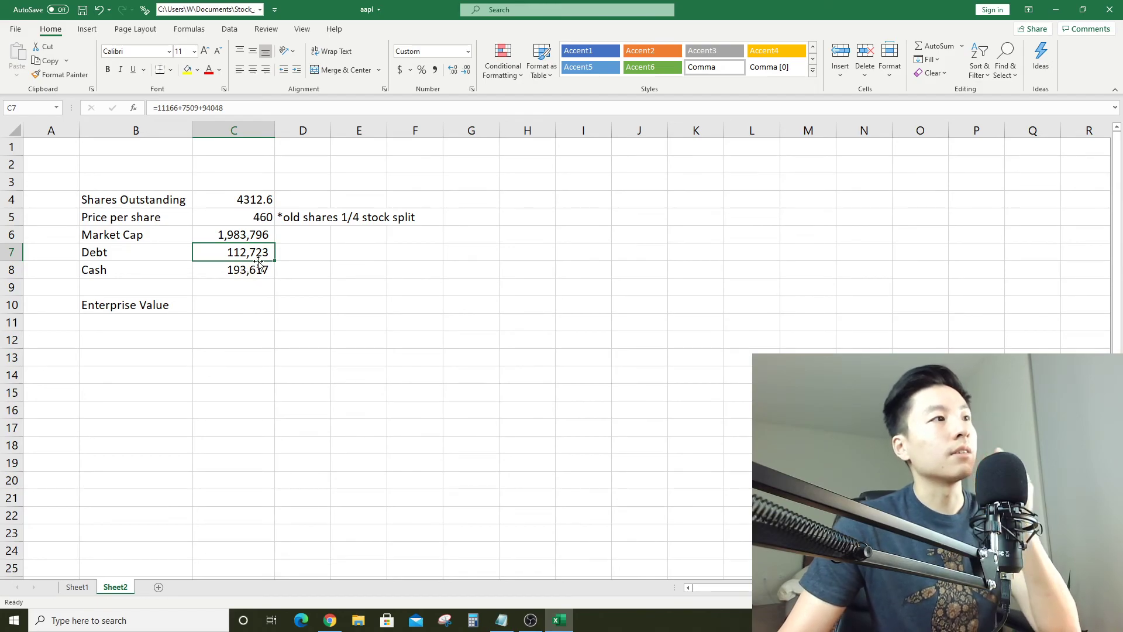
left_click(244, 286)
left_click(221, 304)
type("=")
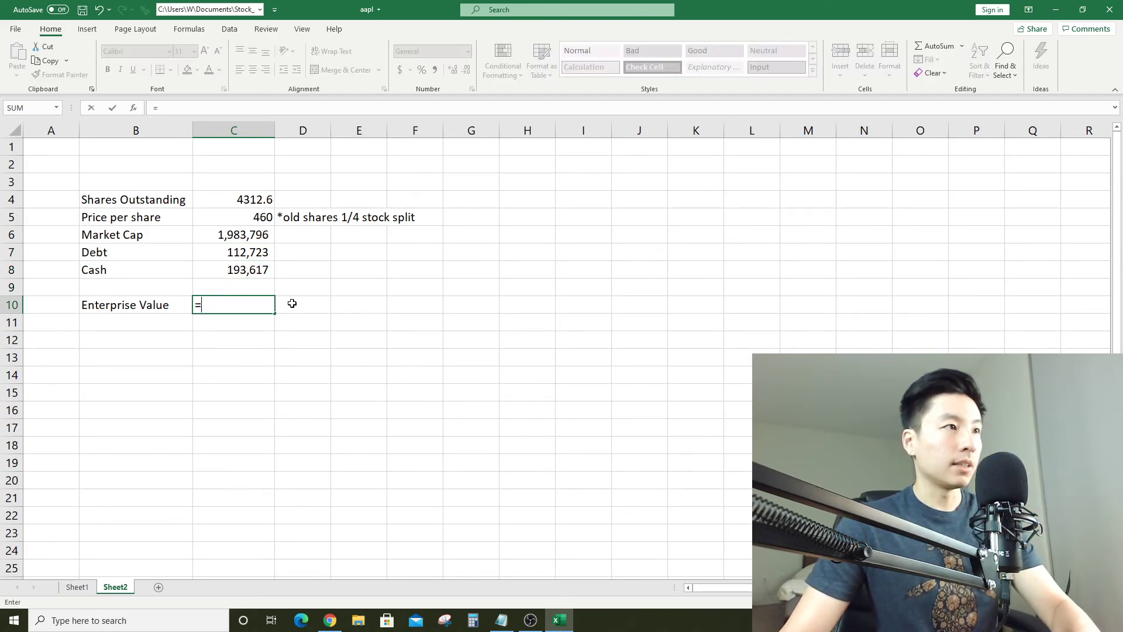
left_click(229, 236)
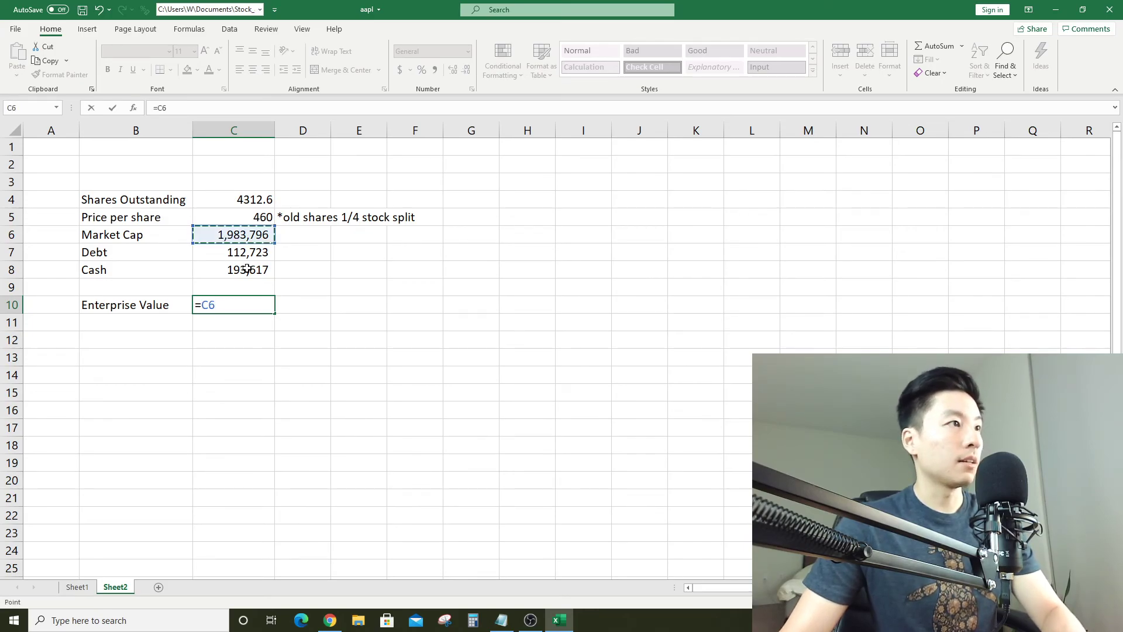
type("+")
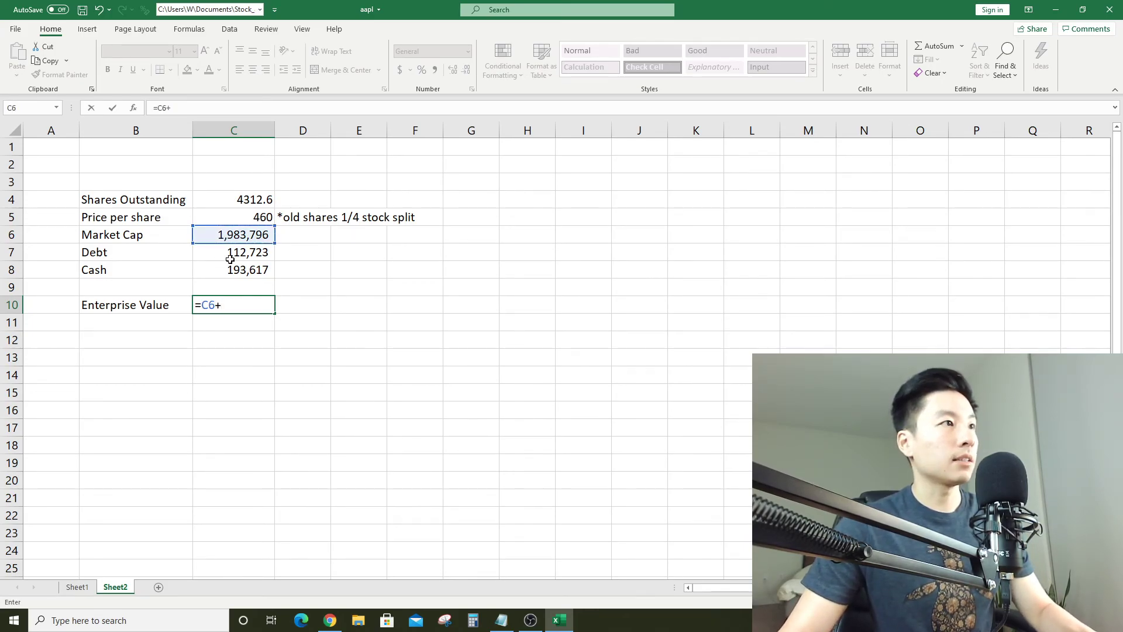
left_click(229, 255)
type("-")
left_click(228, 270)
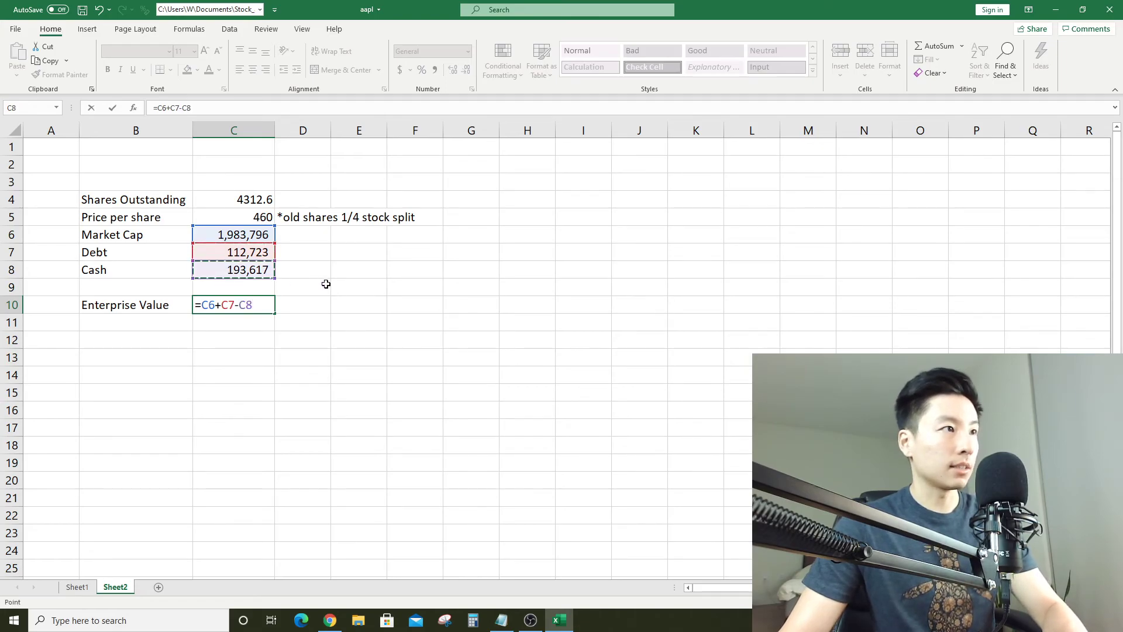
key("ctrl+Return")
key("Return")
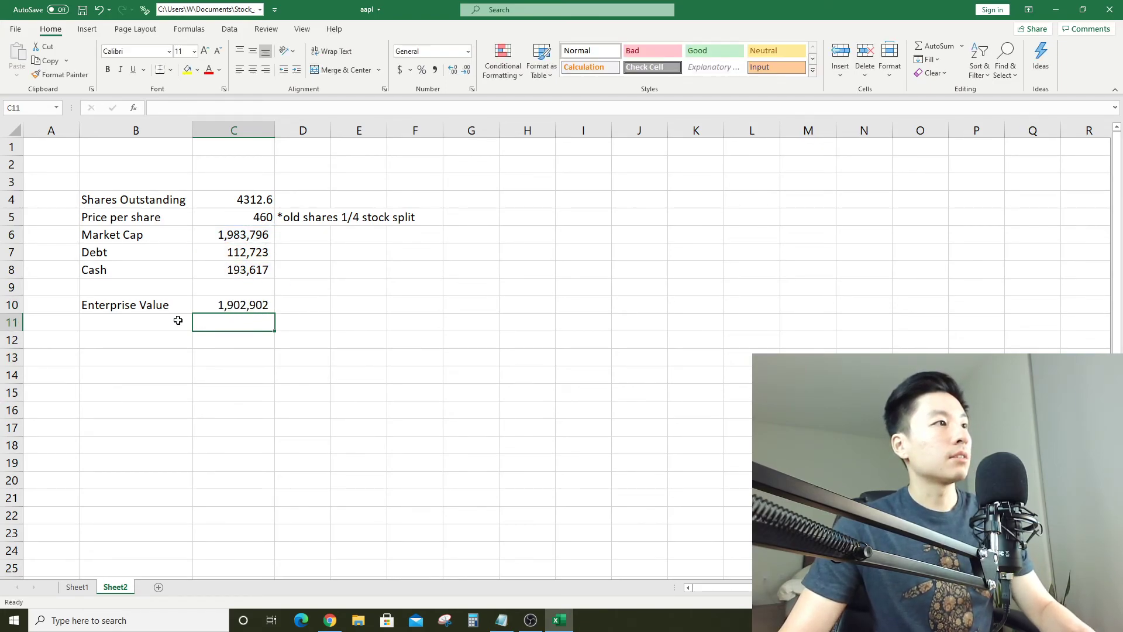
Bold the Enterprise Value row B10:C10, recheck the results, and return to Sheet1
left_click_drag(166, 304, 207, 305)
key("ctrl+b")
left_click(243, 342)
key("Up")
key("Up")
key("Up")
key("Up")
key("Up")
key("Up")
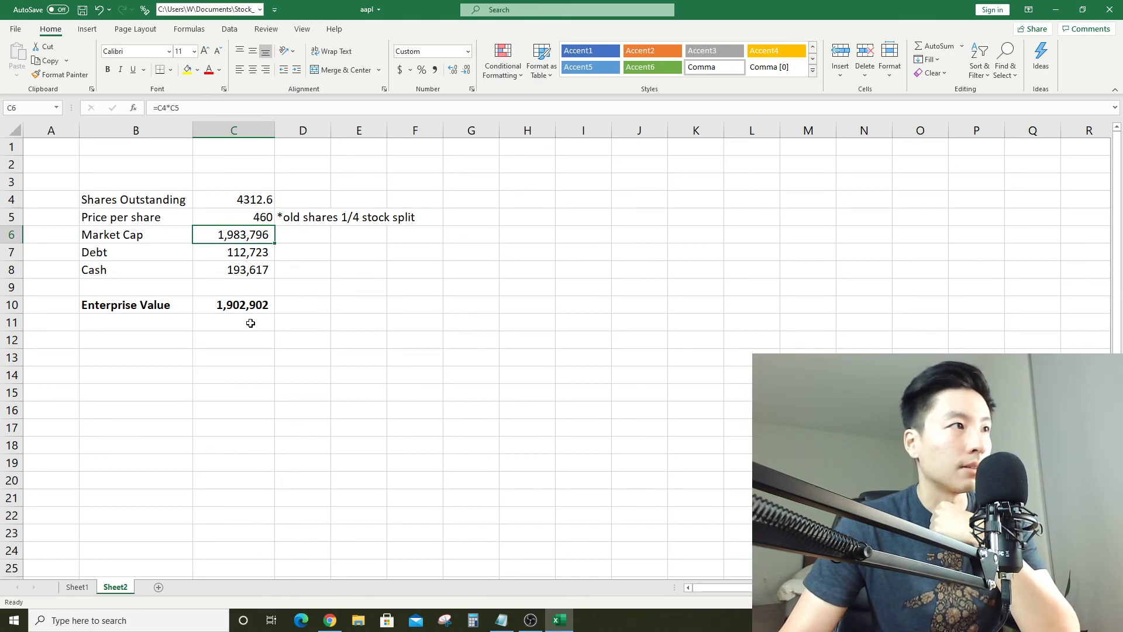
left_click(270, 303)
left_click(284, 344)
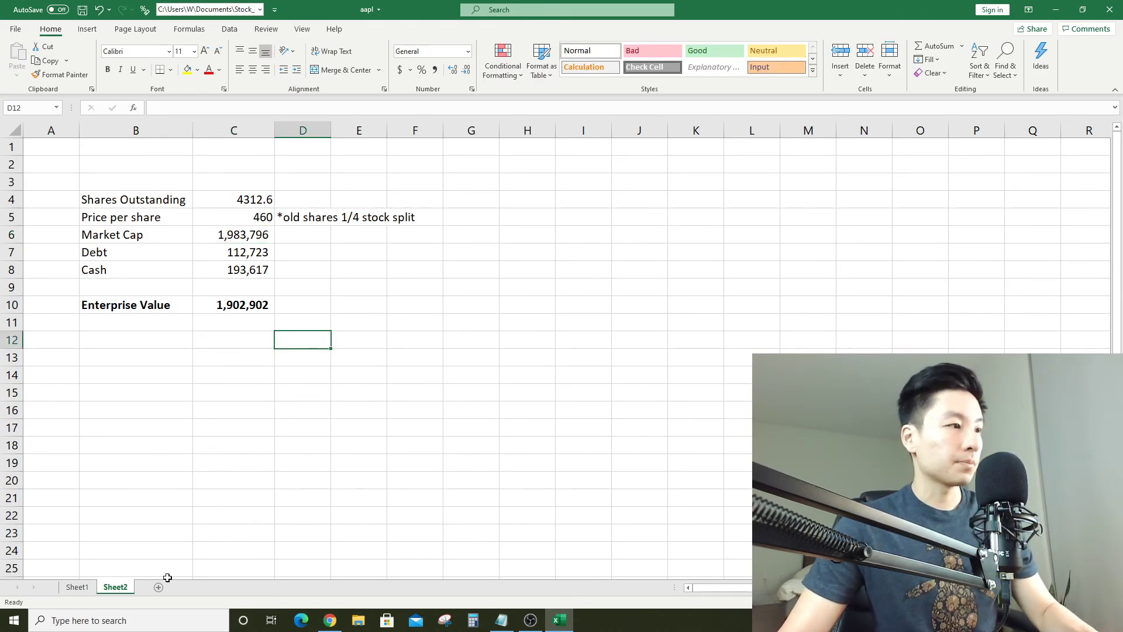
left_click(77, 587)
scroll(702, 450, "down", 3)
Add a bold 'EV/FCF' row label in B36 on Sheet1
scroll(693, 387, "up", 3)
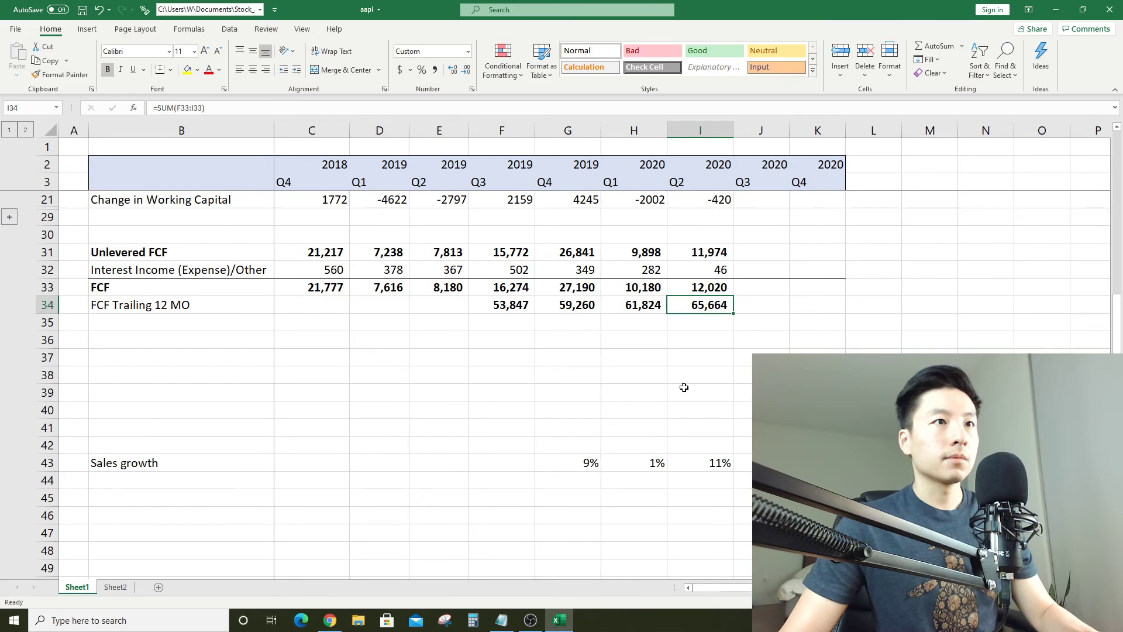
left_click(193, 335)
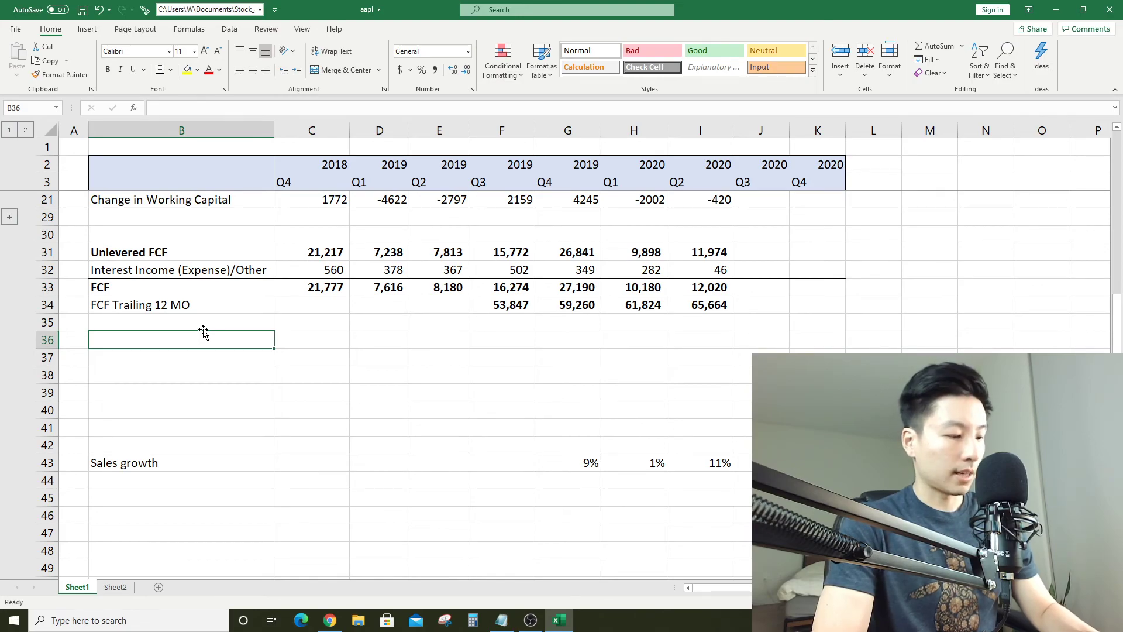
type("EV")
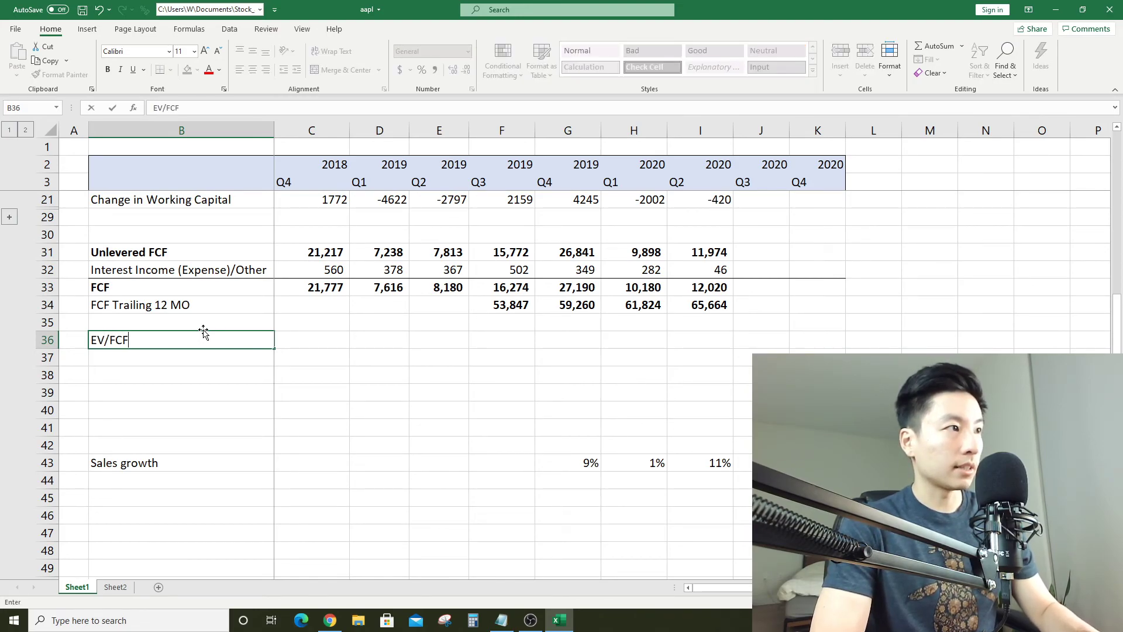
type("/FCF")
key("Return")
key("Up")
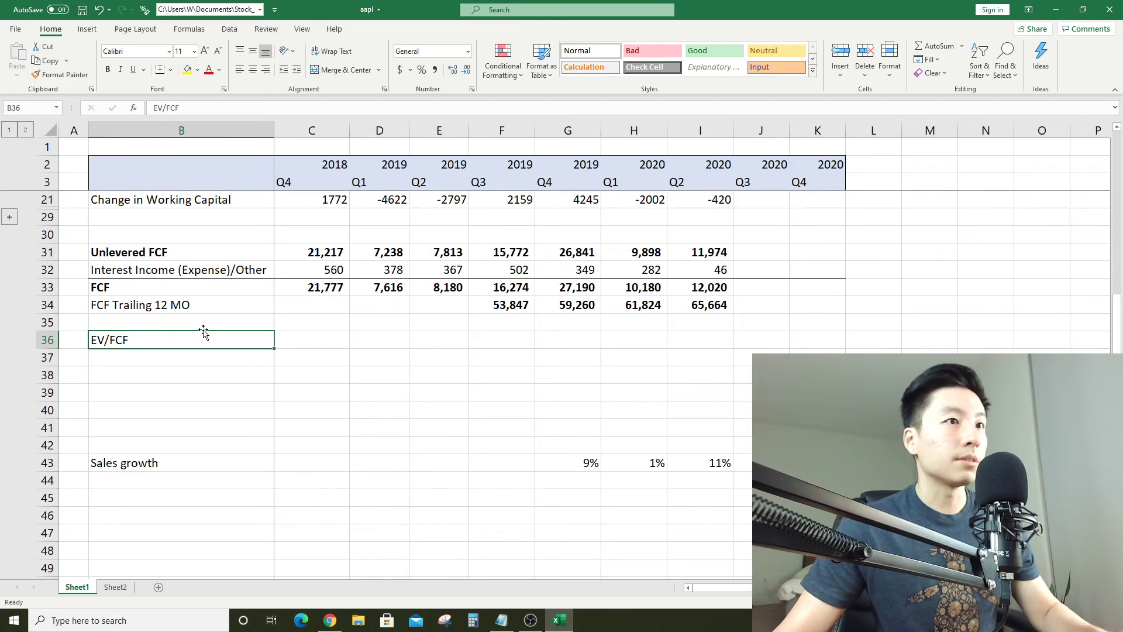
left_click(714, 343)
left_click(250, 339)
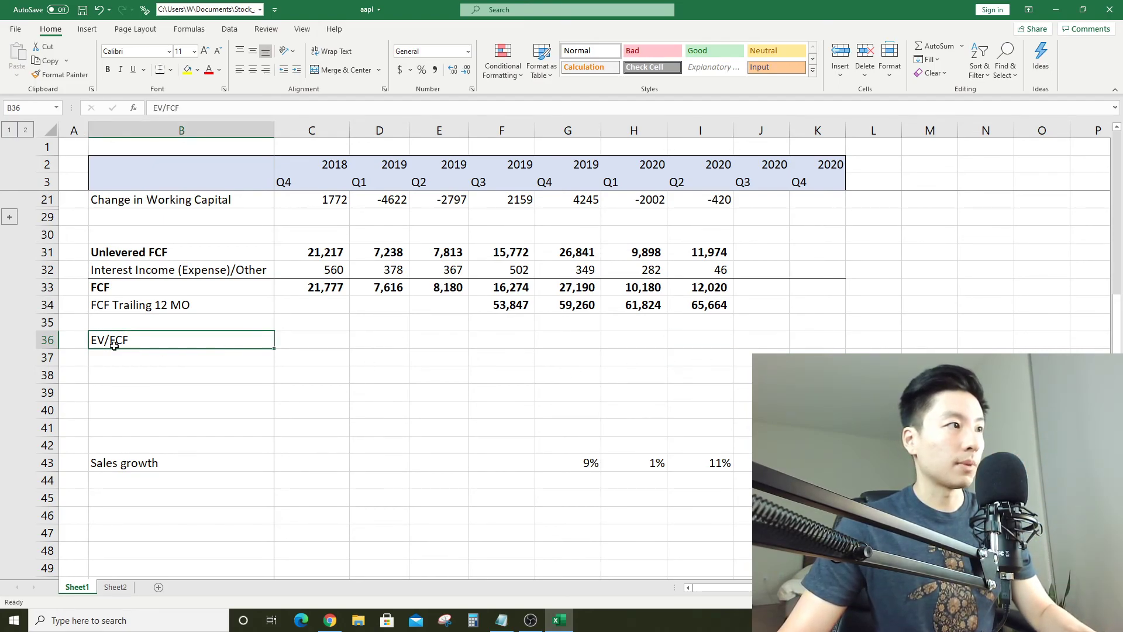
key("ctrl+b")
key("Return")
Enter =Sheet2!$C$10/Sheet1!I34 in I36, giving an EV/FCF of 28.97938
left_click(692, 344)
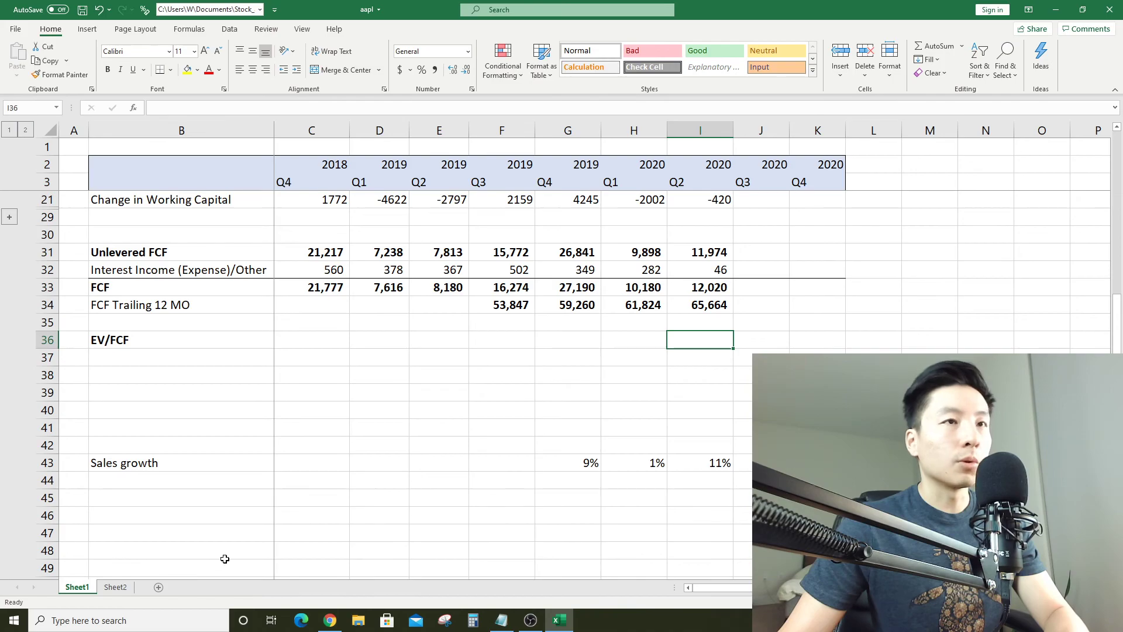
type("=")
key("Escape")
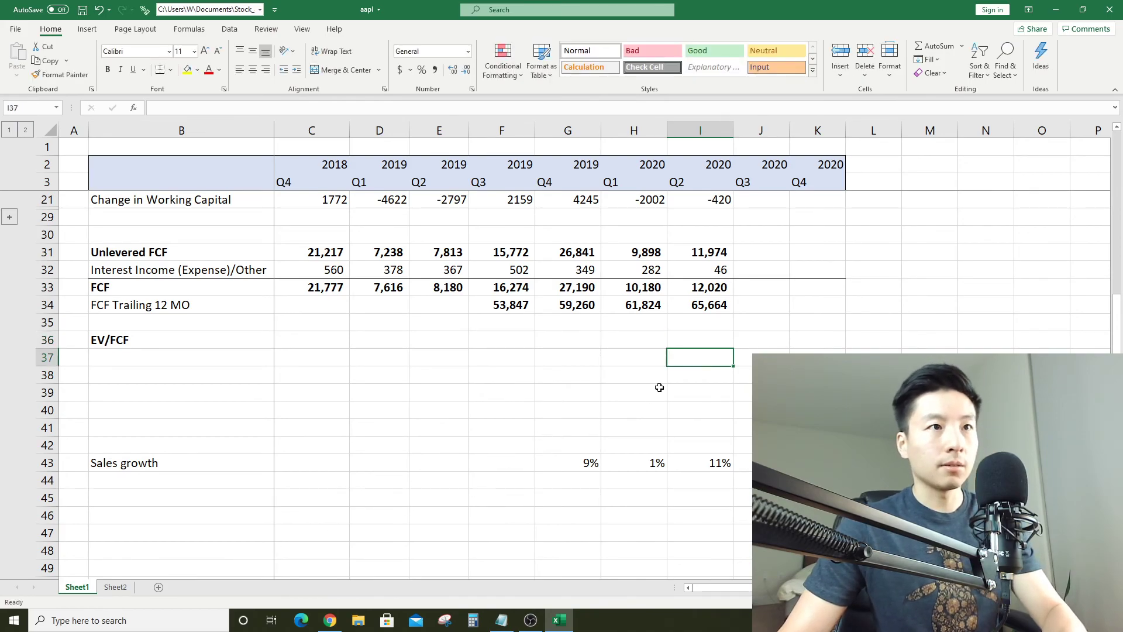
type("=")
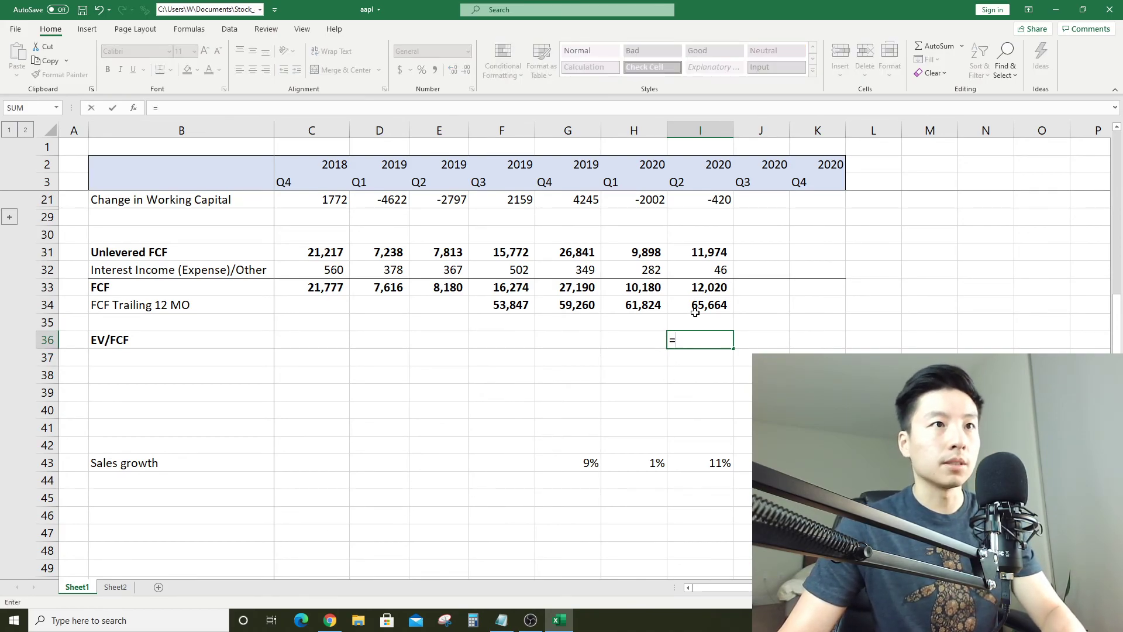
left_click(125, 582)
left_click(238, 308)
type("/")
left_click(120, 587)
left_click(88, 587)
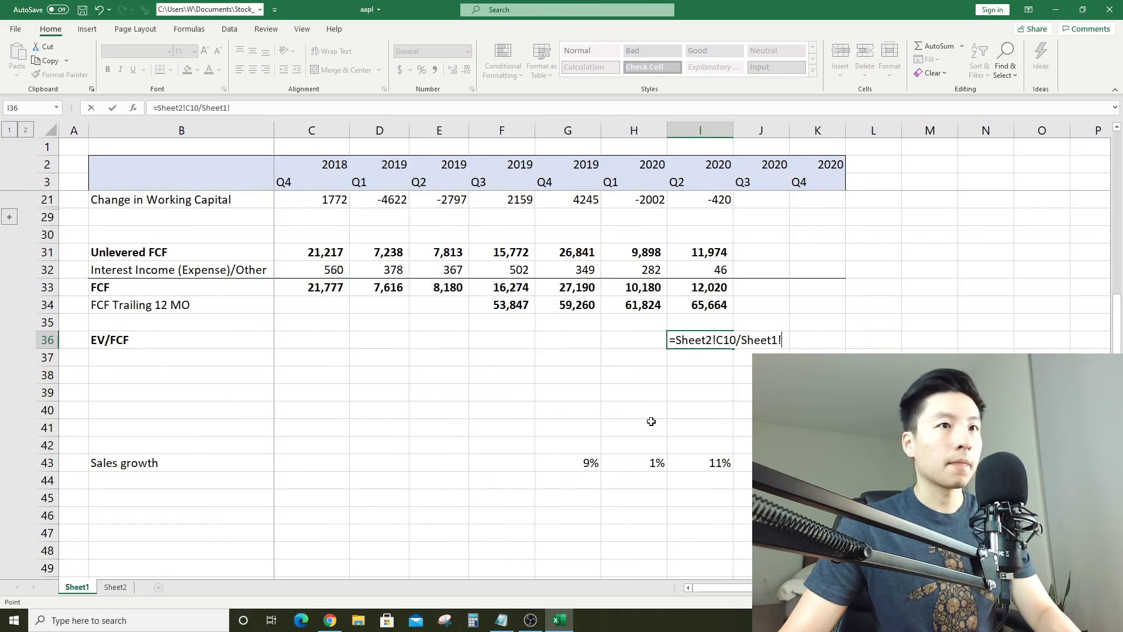
left_click_drag(230, 109, 199, 109)
key("BackSpace")
left_click(698, 308)
key("F4")
key("Return")
Format the I36 EV/FCF multiple with the custom 0.00"x" format, reduced to one decimal
left_click(720, 341)
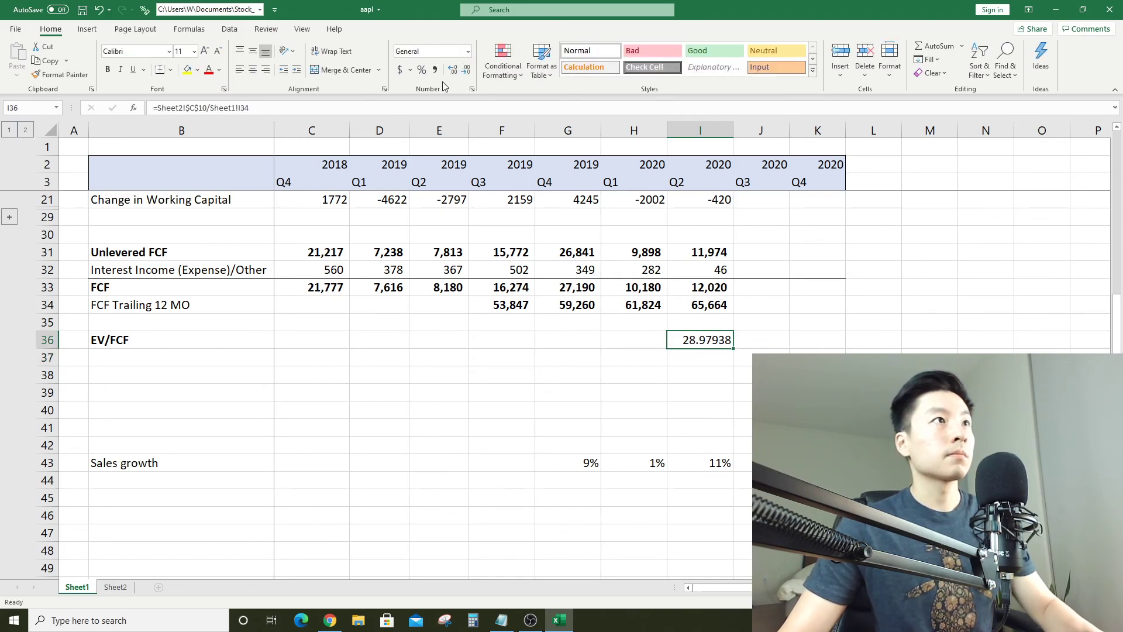
right_click(694, 340)
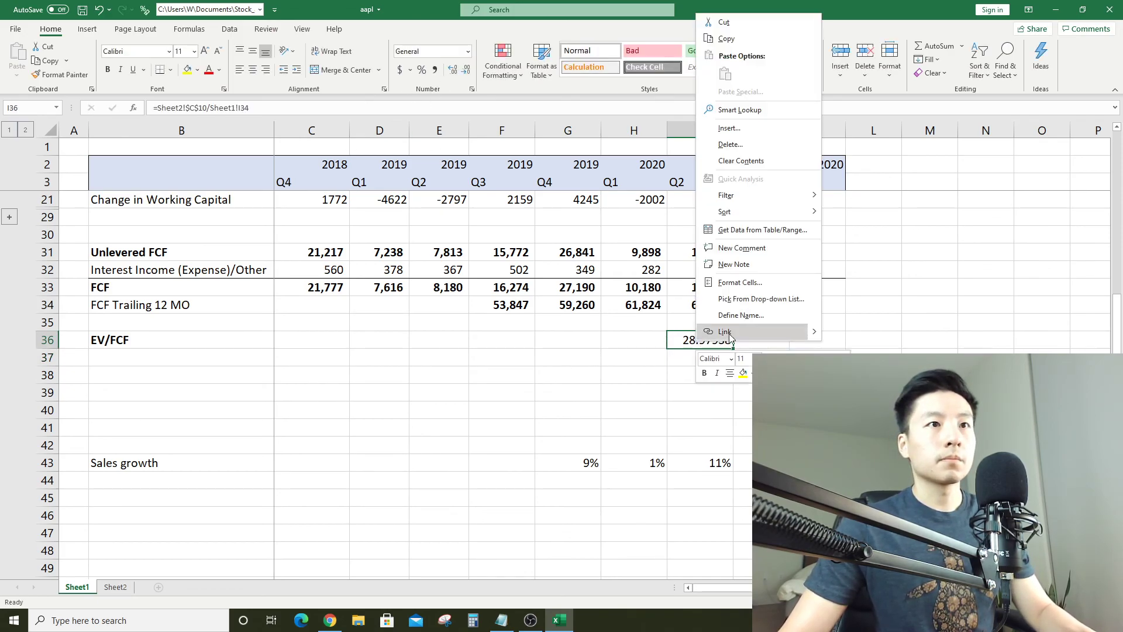
left_click(731, 286)
left_click(607, 273)
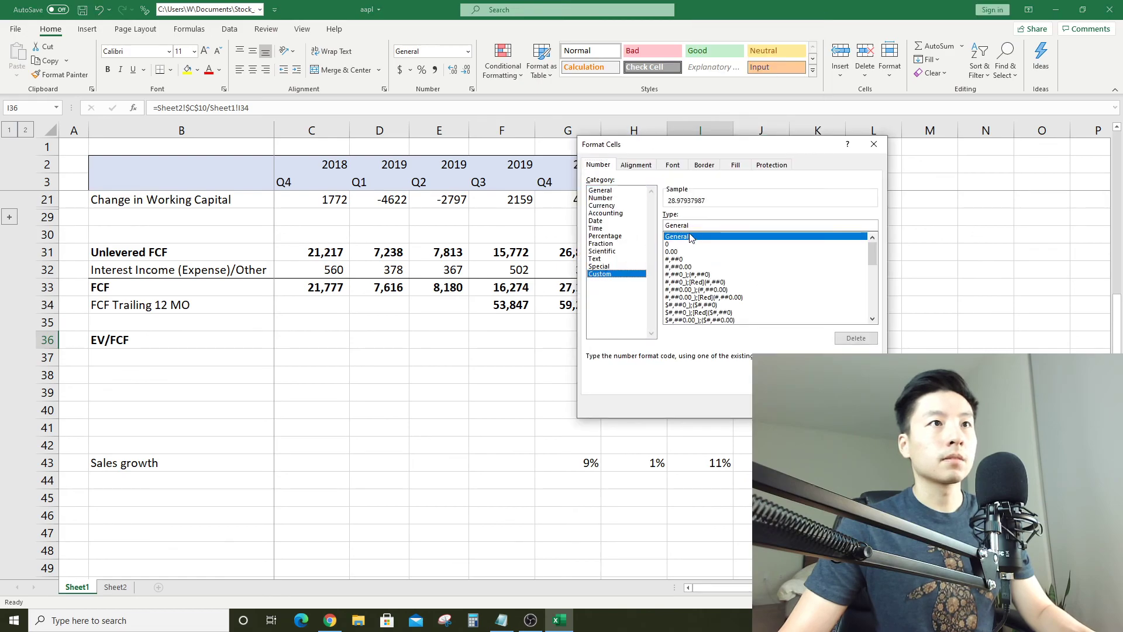
left_click(691, 245)
type("x")
key("Return")
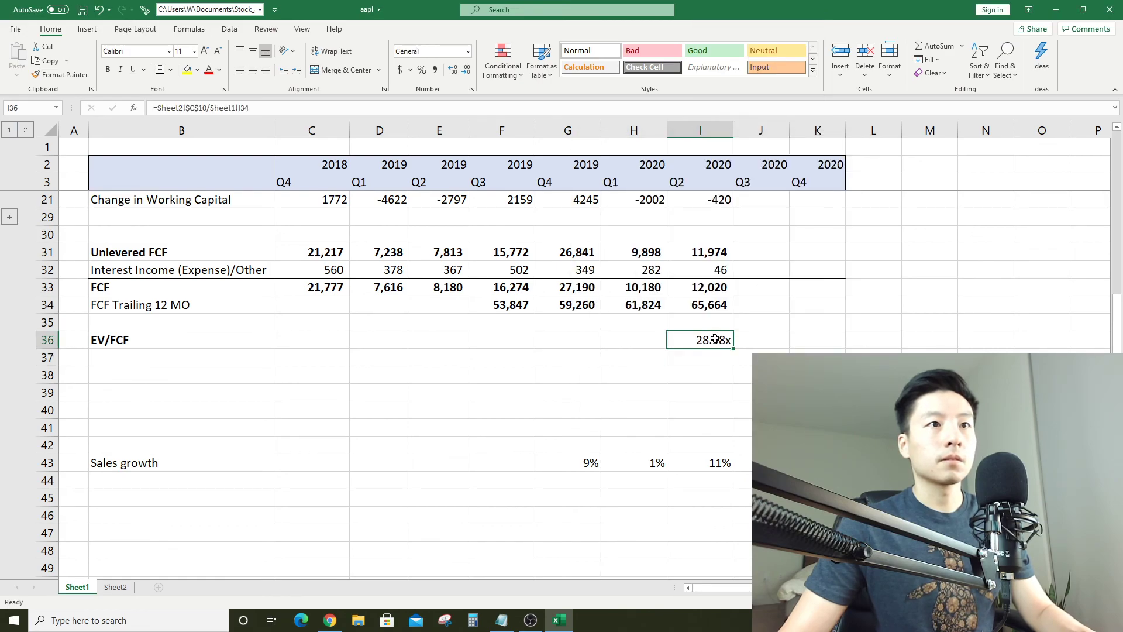
left_click(465, 69)
left_click(662, 307)
Copy the I36 multiple formula and its format into F36:H36, giving 35.3x, 32.1x and 30.8x
left_click(694, 337)
key("ctrl+c")
left_click_drag(635, 340, 521, 340)
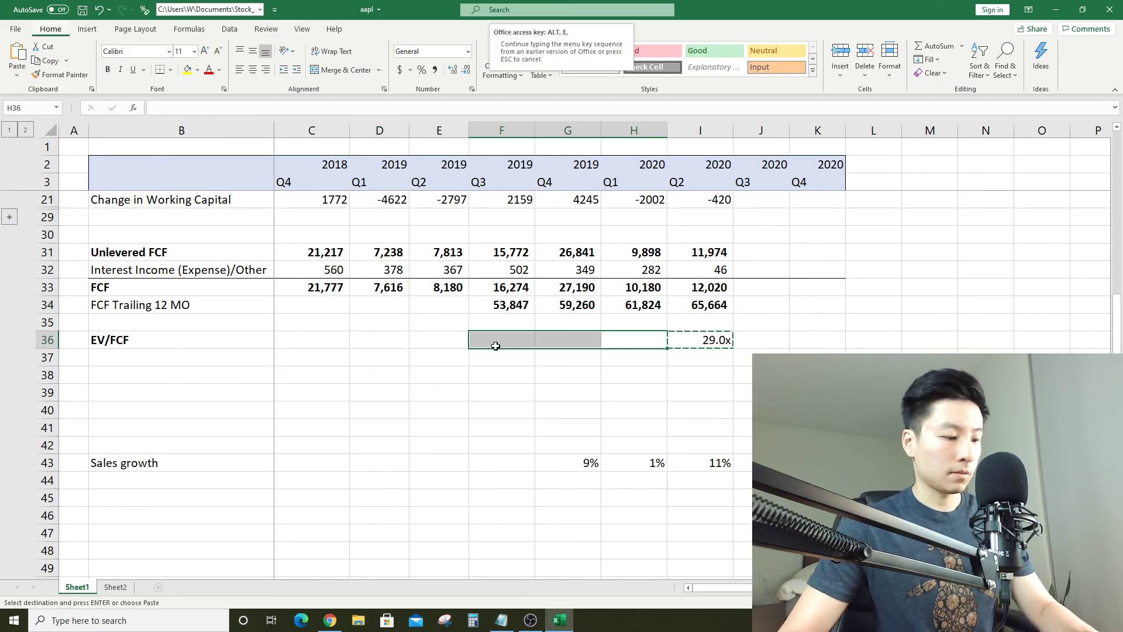
key("ctrl+v")
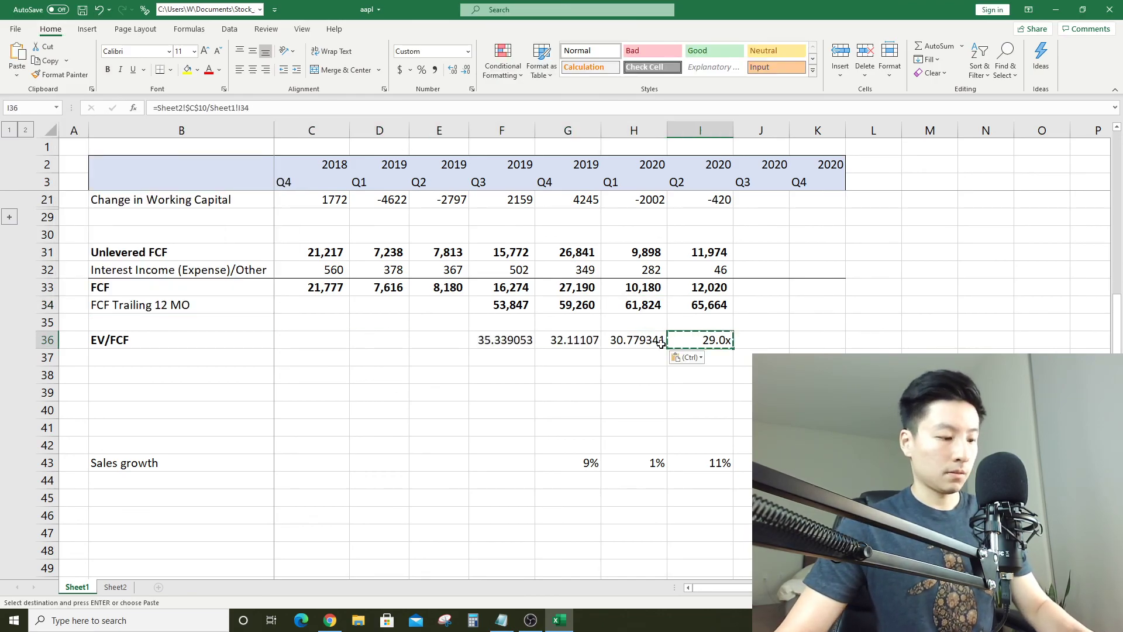
left_click_drag(503, 341, 639, 351)
key("ctrl+alt+v")
key("Return")
left_click(639, 355)
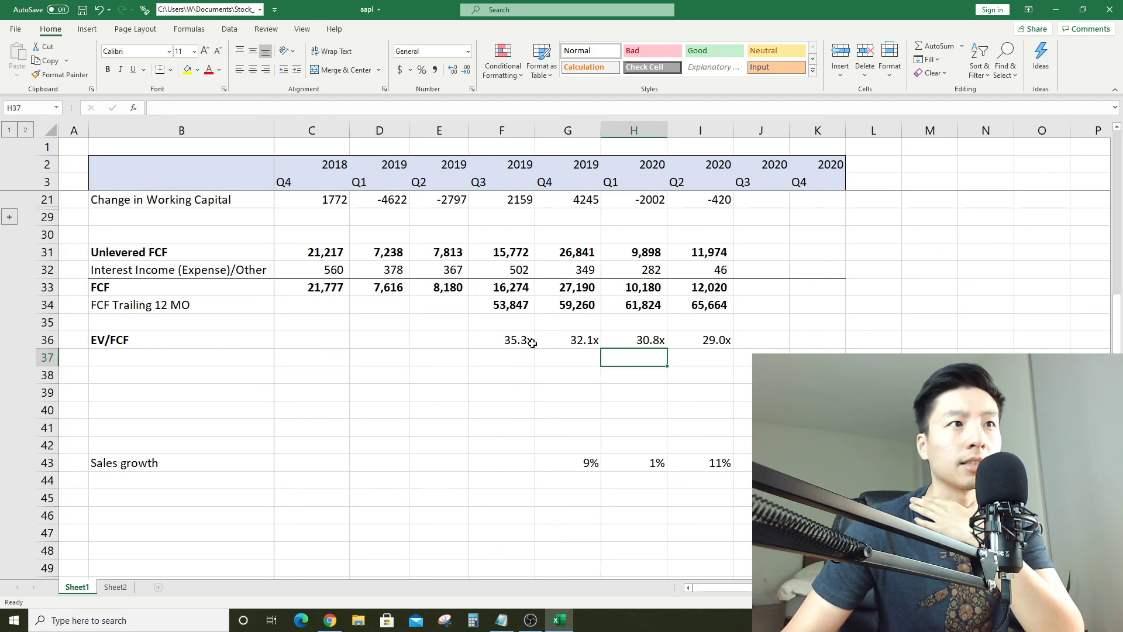
scroll(713, 340, "up", 2)
scroll(696, 466, "up", 2)
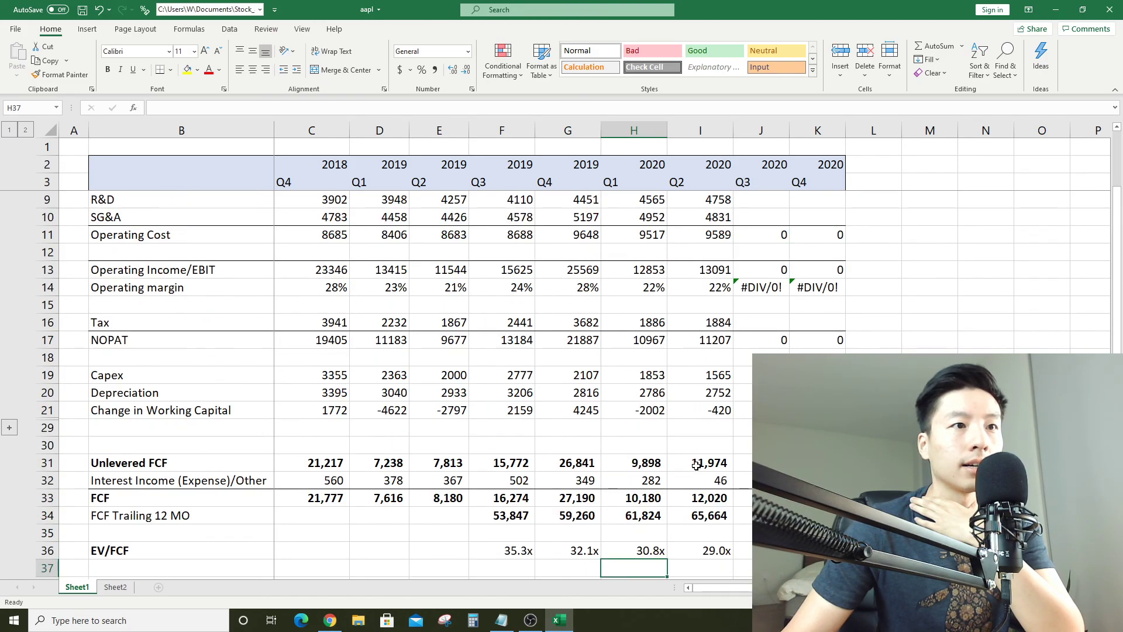
scroll(696, 465, "down", 3)
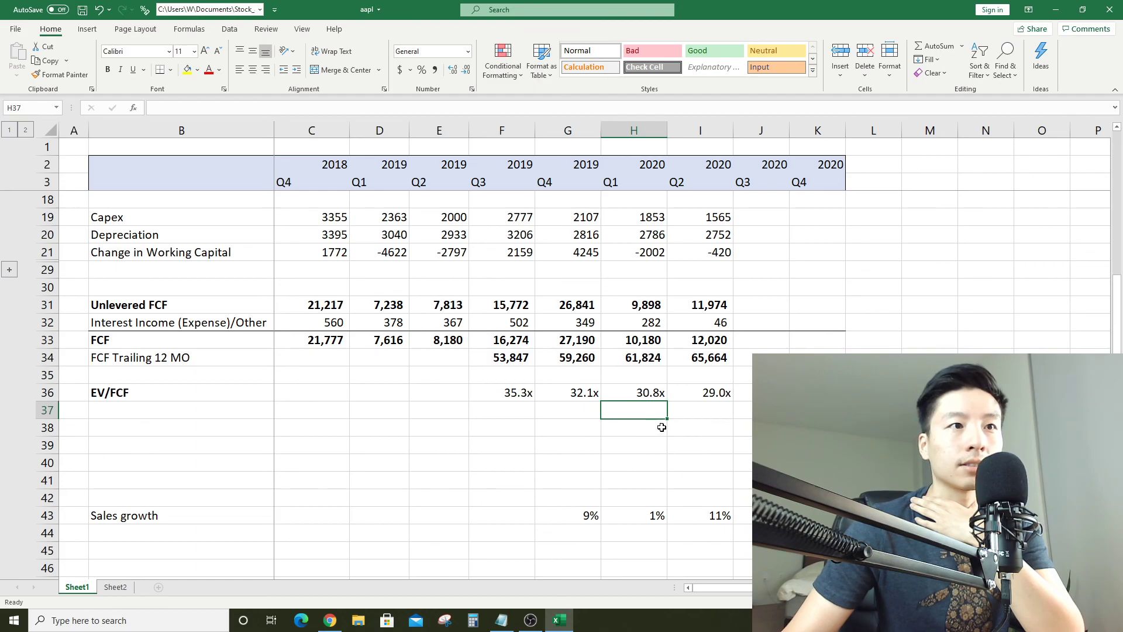